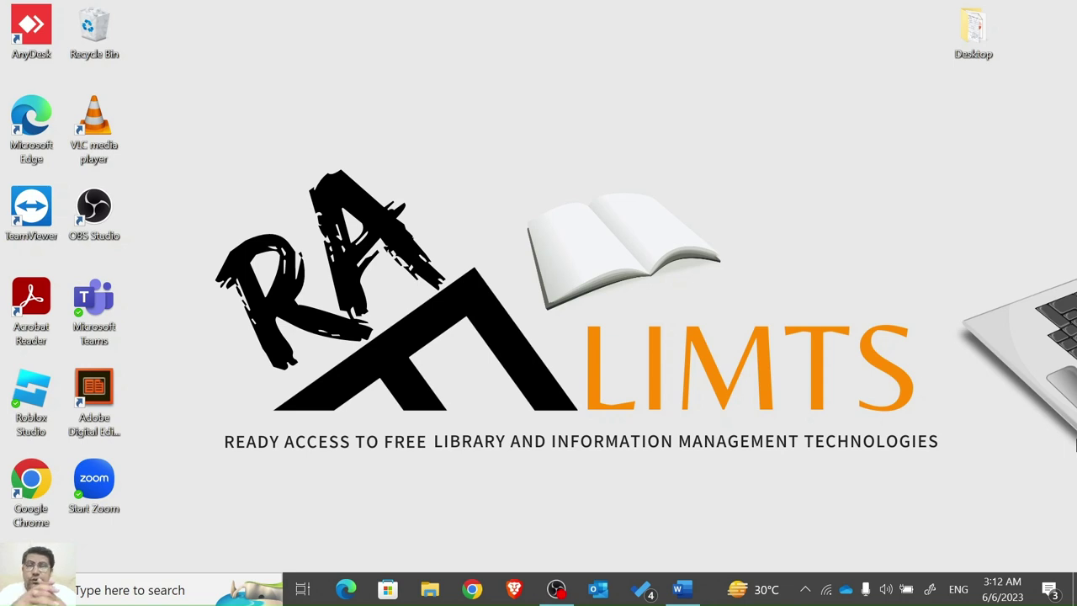
# Switch to Google Chrome, search for "koha demo" and open the Demo page of the official Koha Library Software website.
pyautogui.click(473, 591)
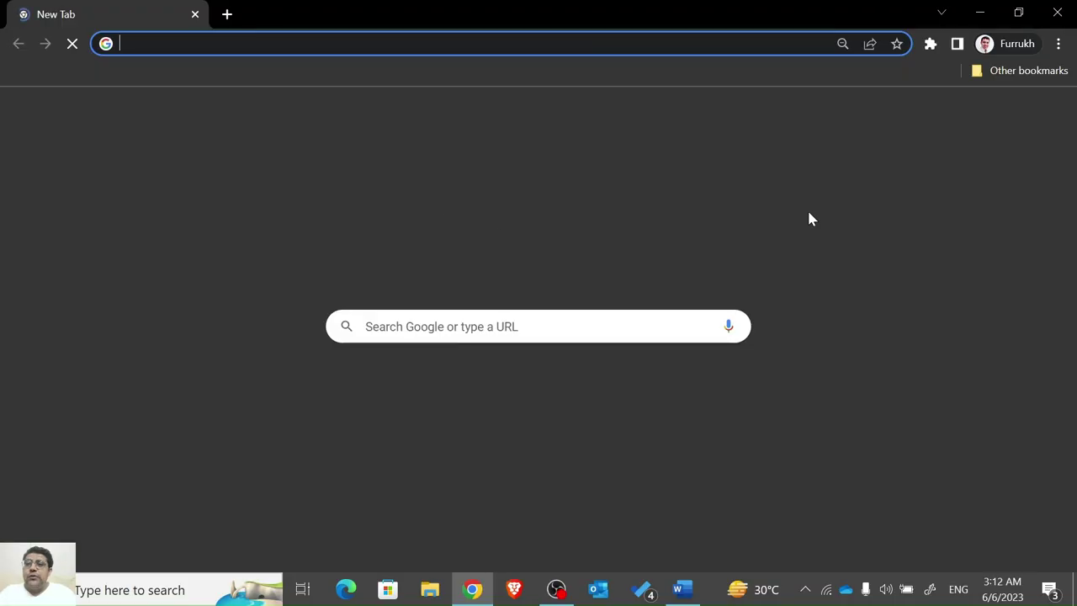
pyautogui.write('koha de')
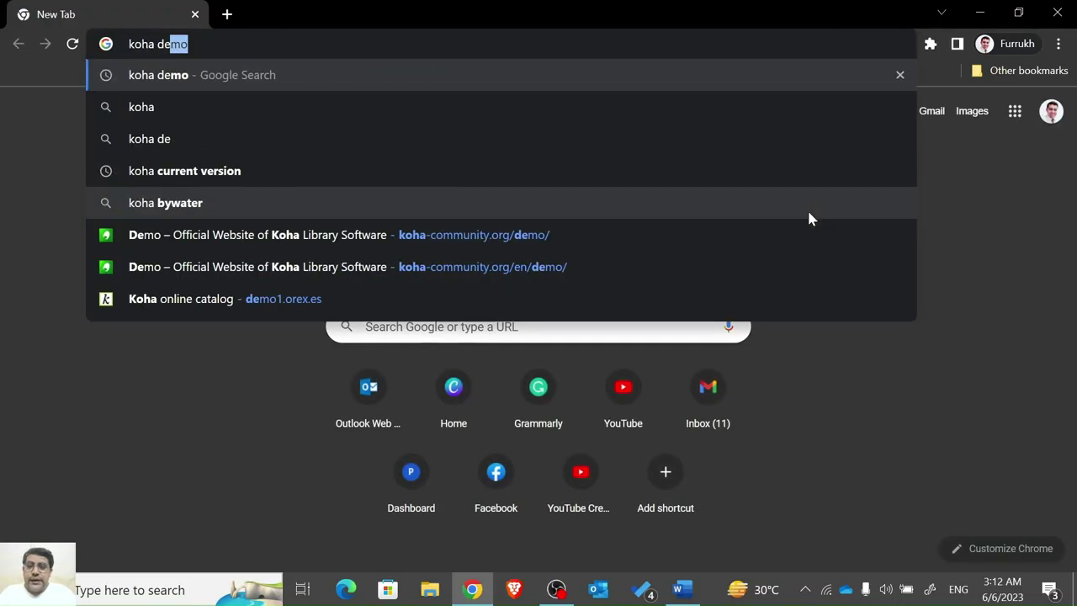
pyautogui.write('mo')
pyautogui.press('Return')
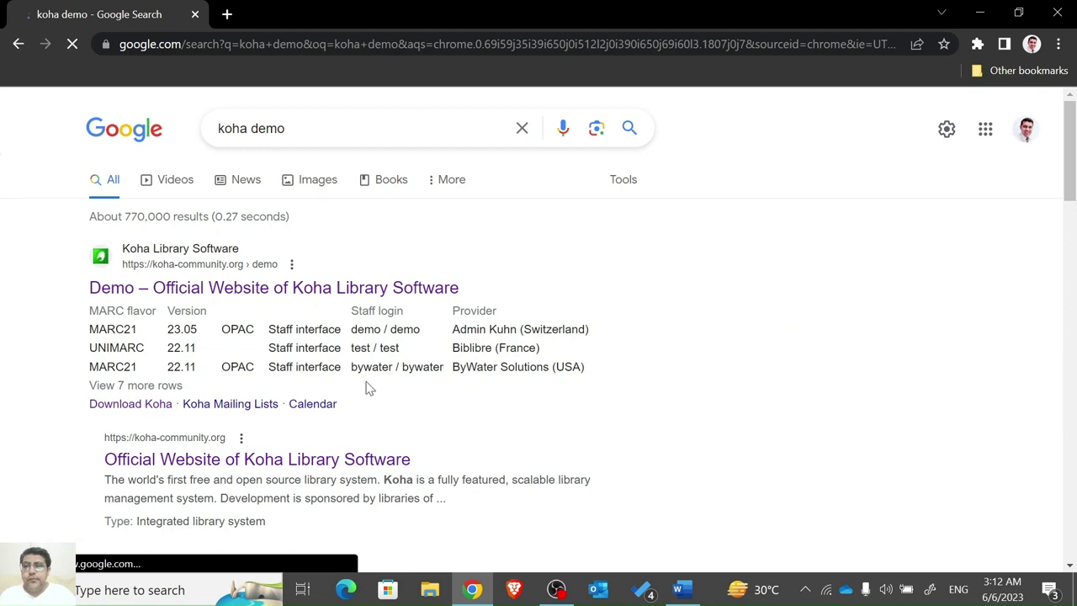
pyautogui.click(378, 289)
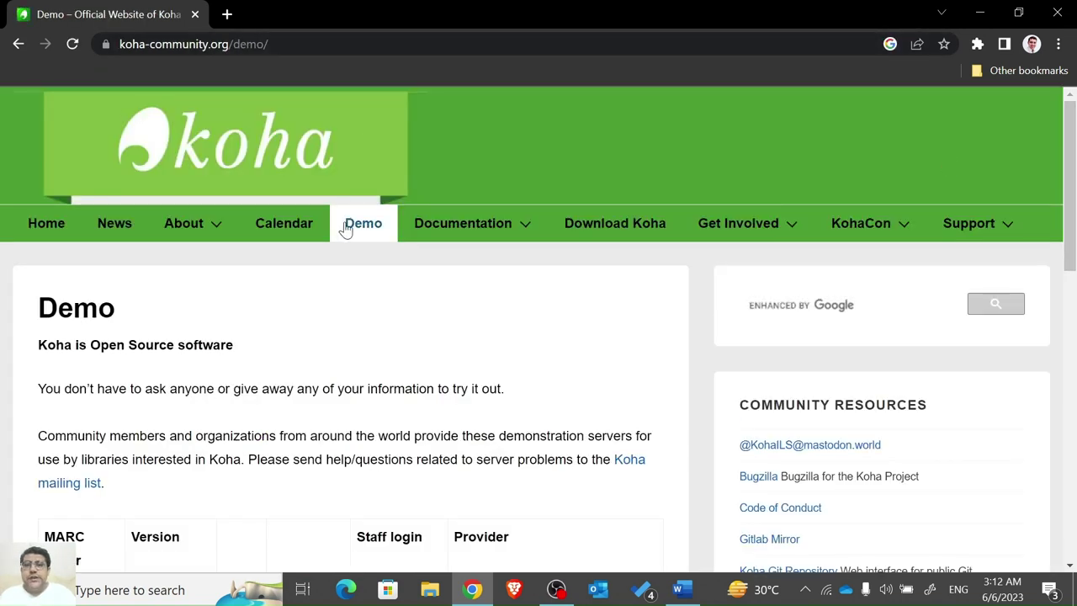
# Open the staff interface and the OPAC of the Xercode (Spain) MARC21 Development demo in separate new tabs.
pyautogui.moveTo(1074, 206); pyautogui.dragTo(1070, 352)
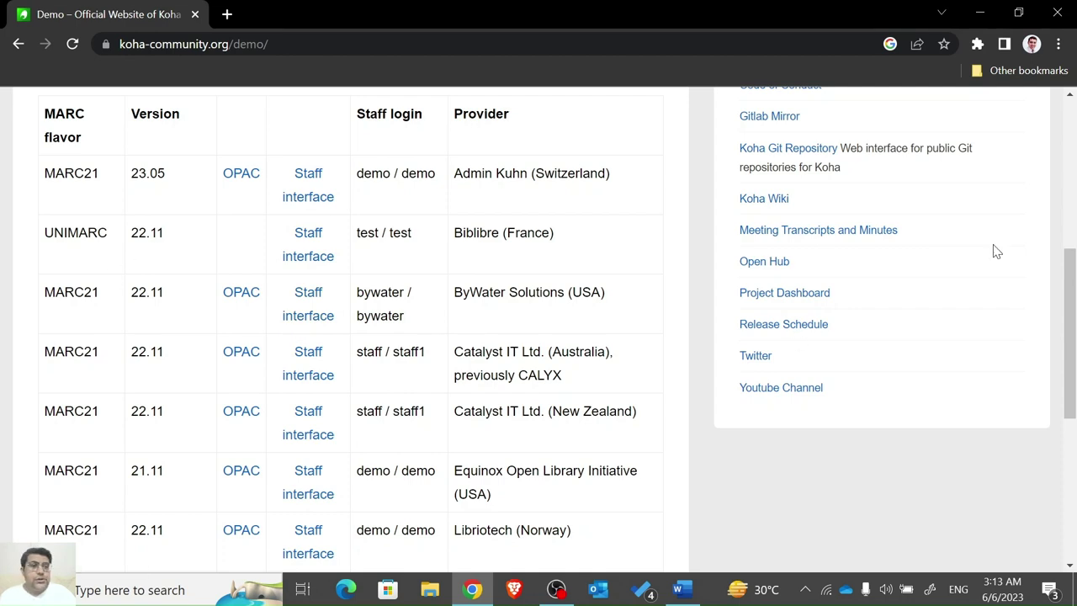
pyautogui.moveTo(1074, 301); pyautogui.dragTo(1074, 364)
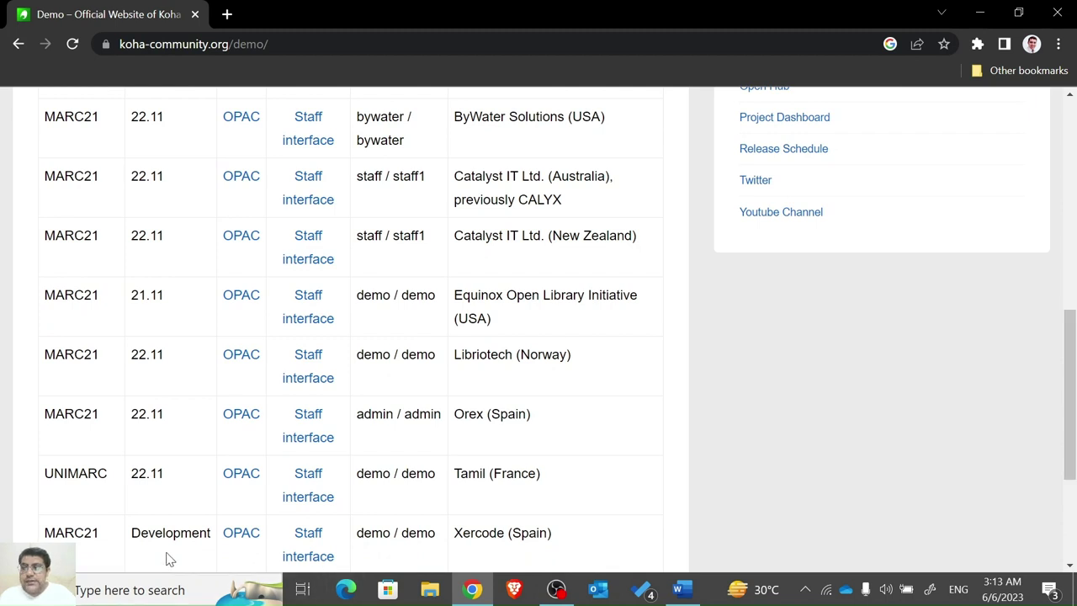
pyautogui.moveTo(1073, 441); pyautogui.dragTo(1073, 467)
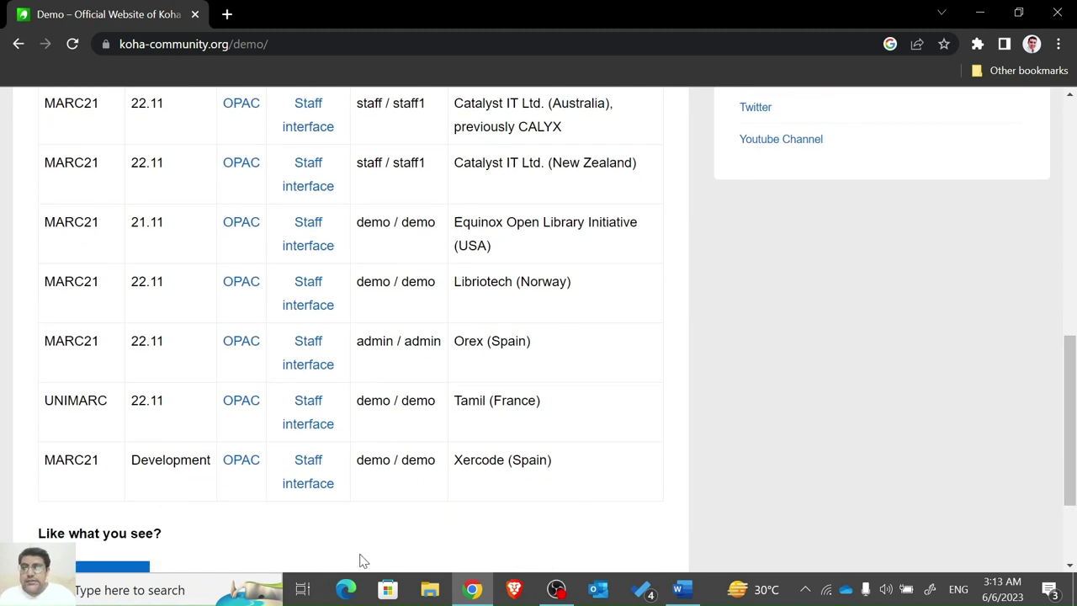
pyautogui.click(301, 486)
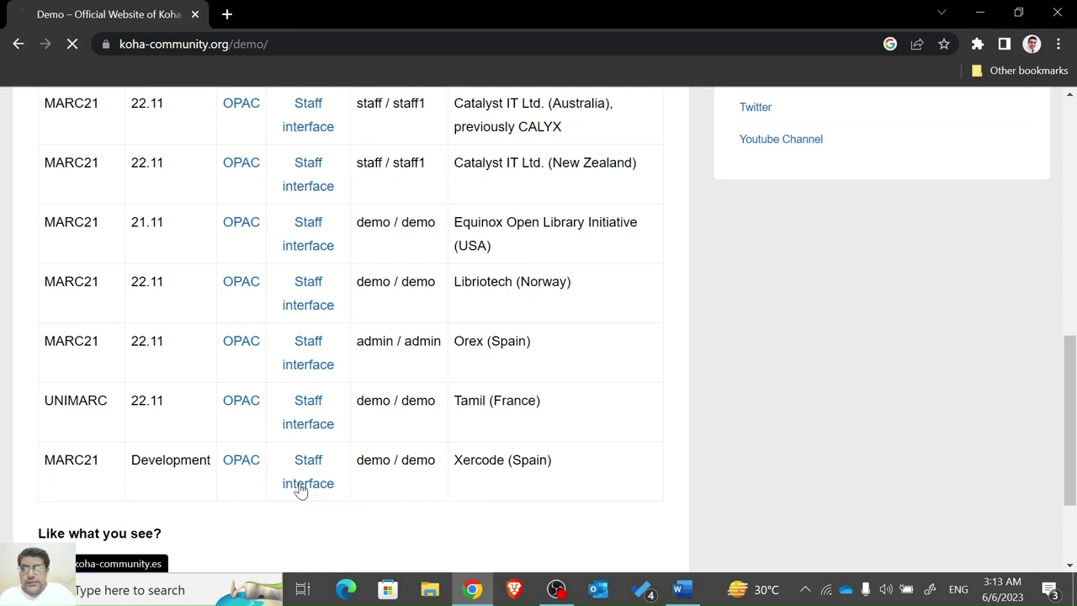
pyautogui.click(18, 44)
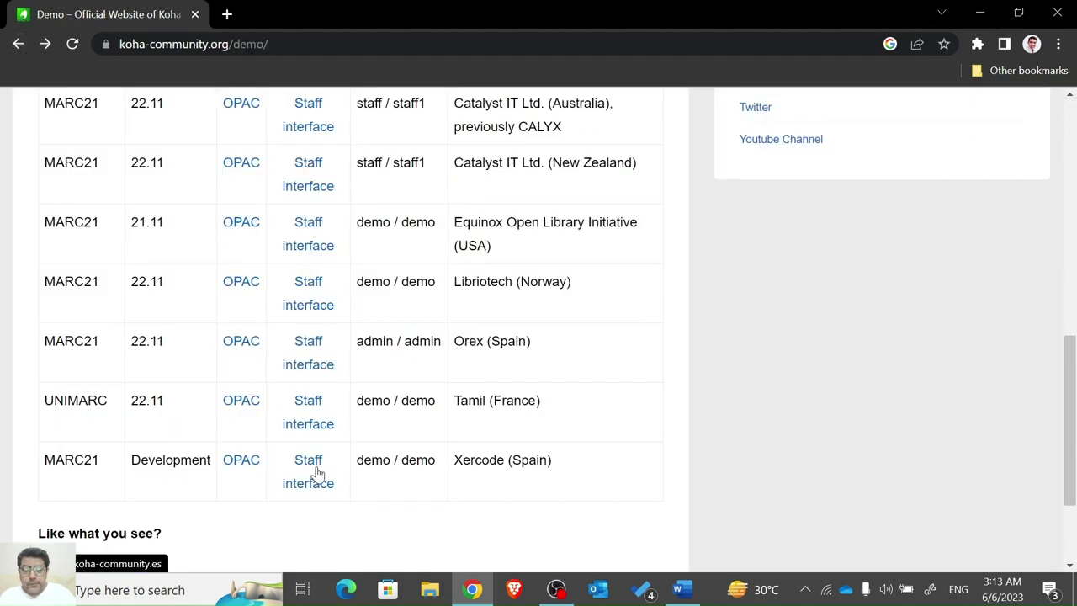
pyautogui.rightClick(317, 472)
pyautogui.click(383, 335)
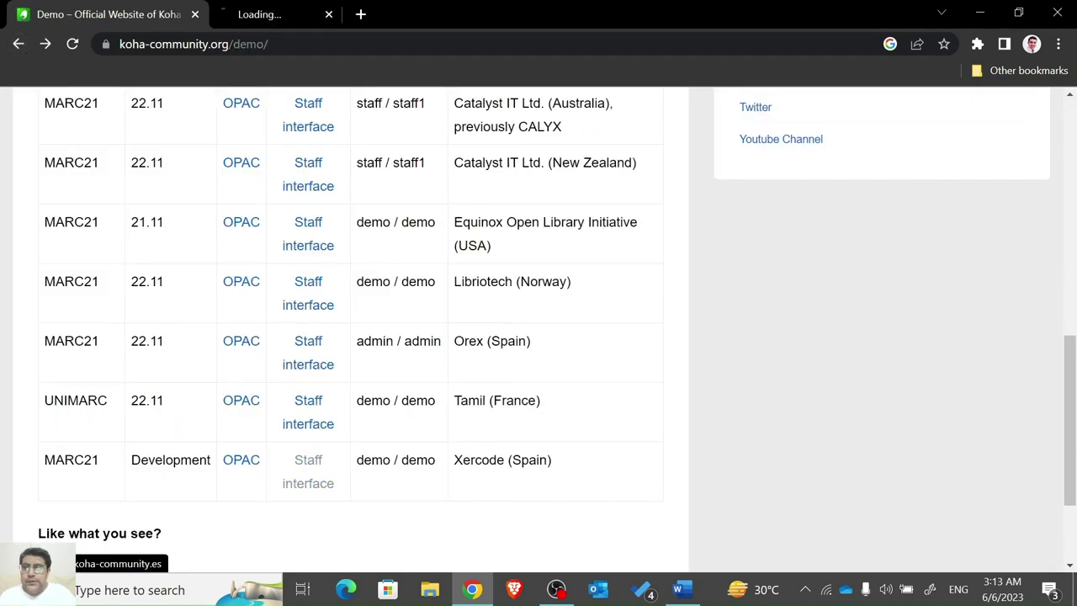
pyautogui.rightClick(247, 472)
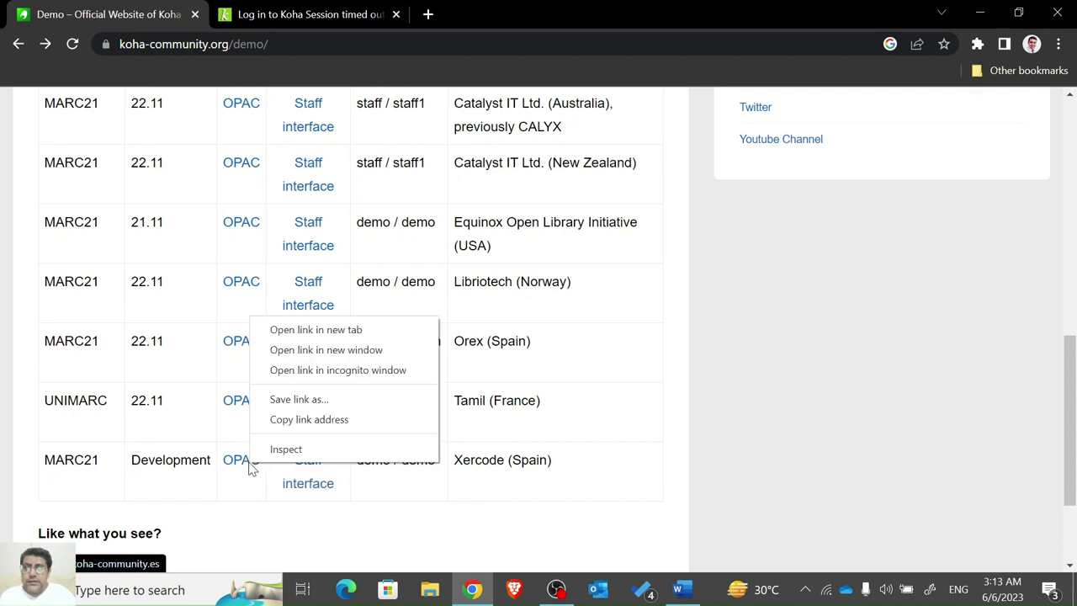
pyautogui.click(283, 330)
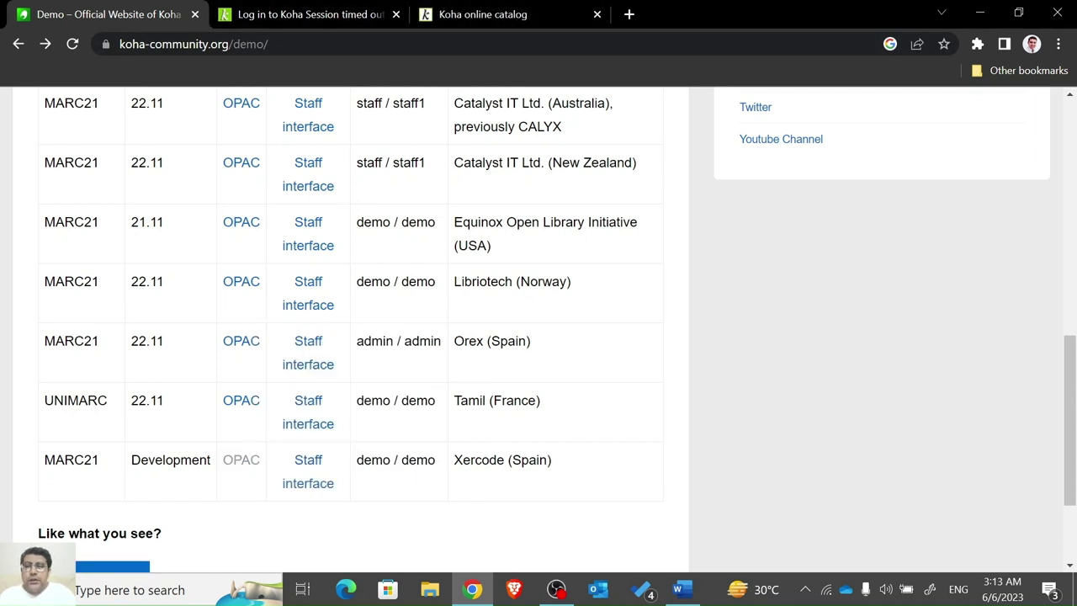
# Log in to the Xercode Koha staff interface with the prefilled demo credentials and dismiss the browser's password warning.
pyautogui.click(312, 9)
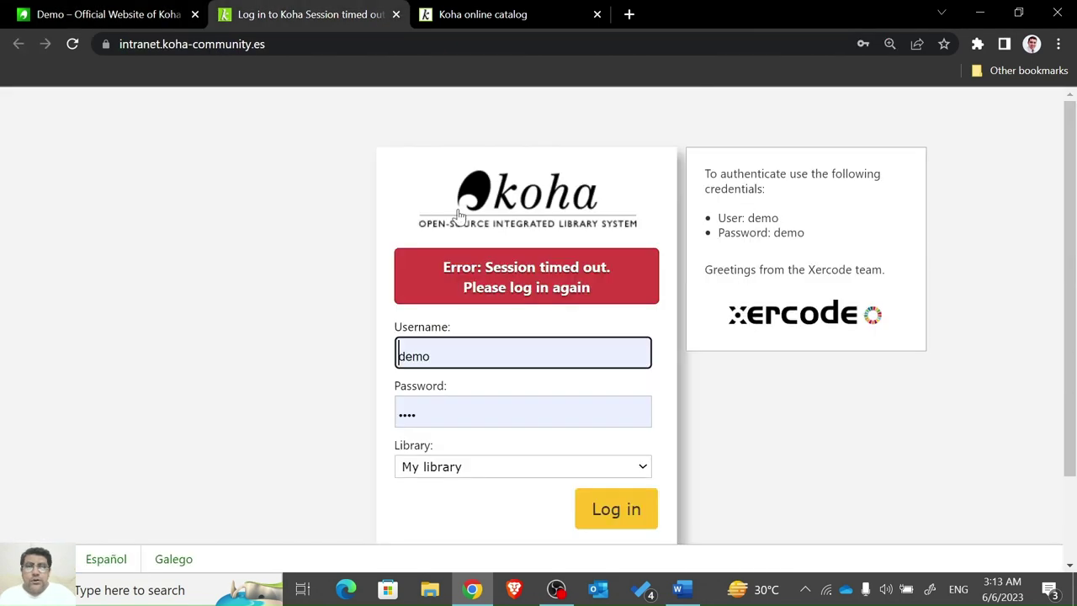
pyautogui.click(631, 509)
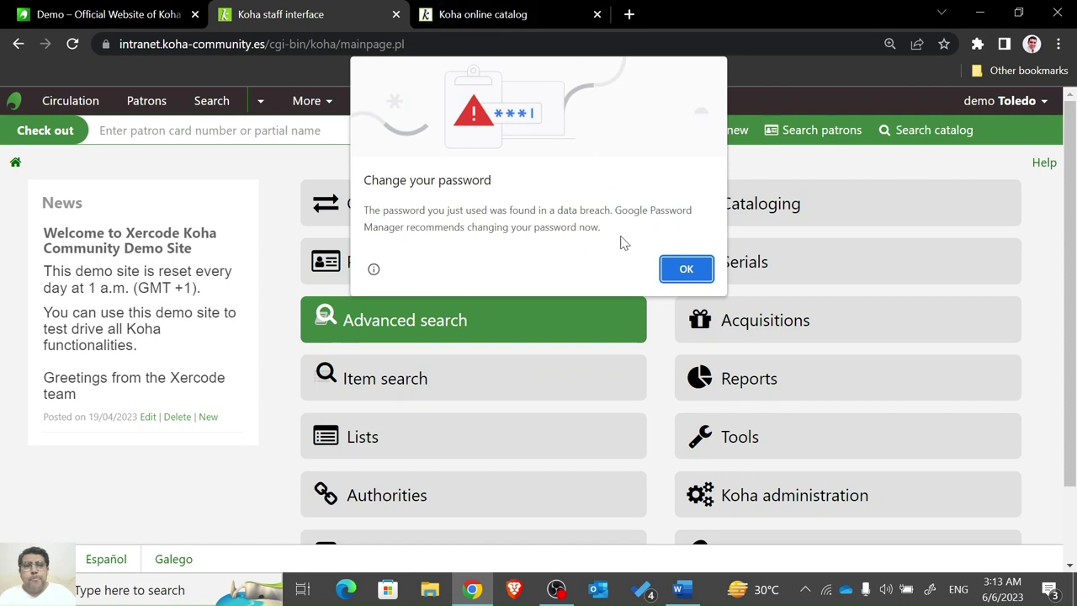
pyautogui.click(683, 269)
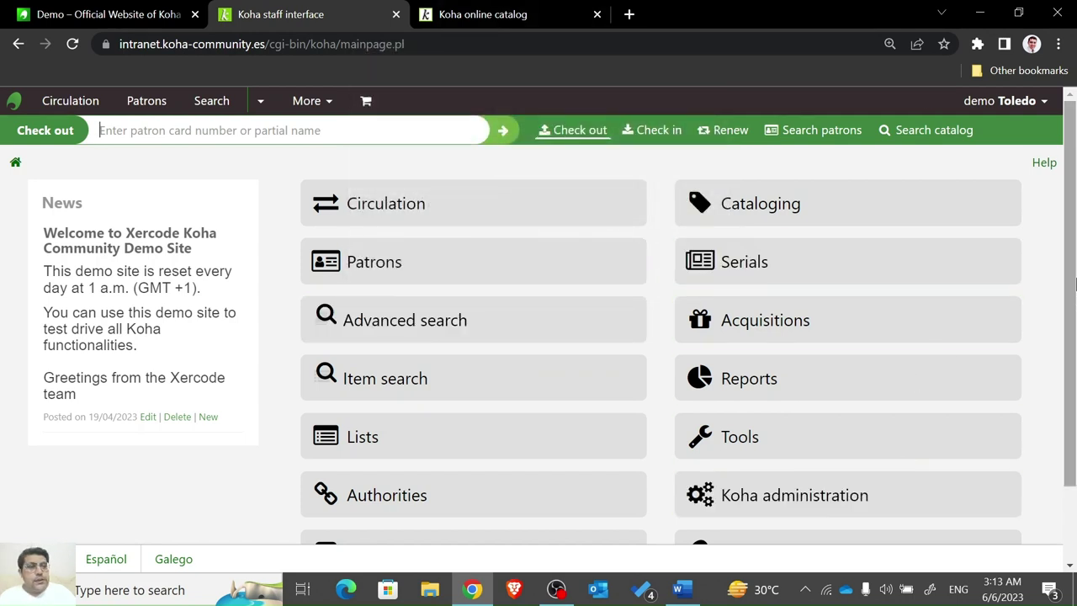
# Examine the modules on the Koha staff interface home page and the layout of the OPAC home page.
pyautogui.scroll(-1, 1073, 335)
pyautogui.scroll(-1, 1074, 335)
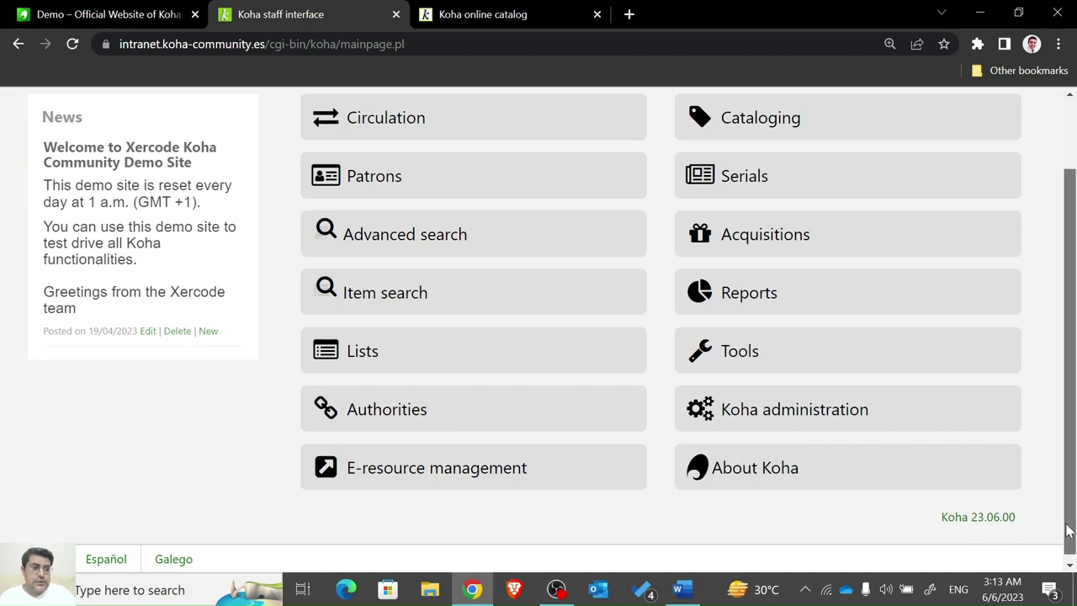
pyautogui.scroll(2, 758, 378)
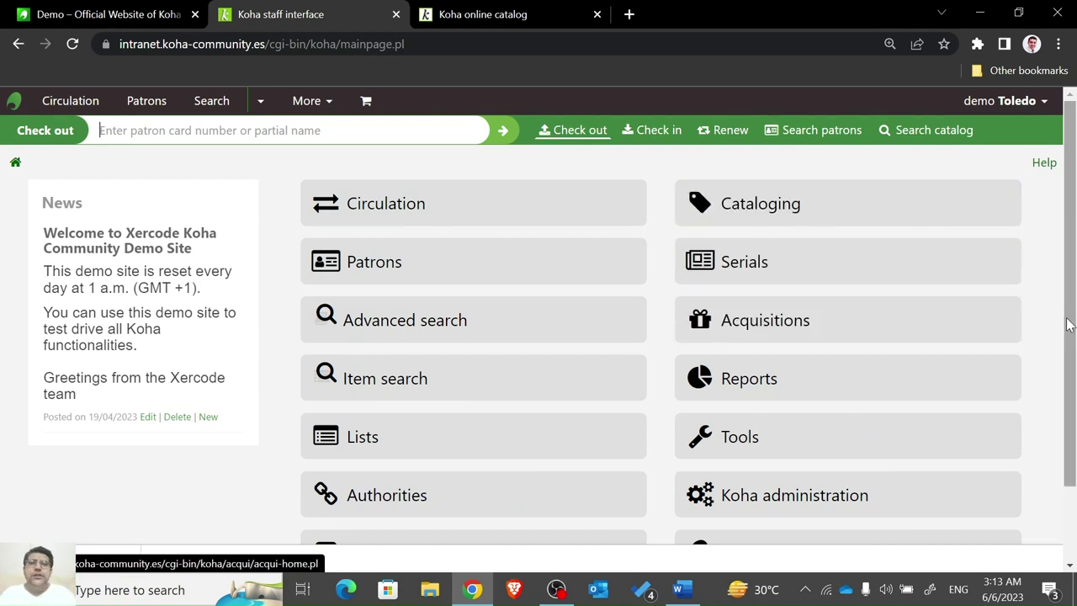
pyautogui.moveTo(1074, 310); pyautogui.dragTo(1067, 389)
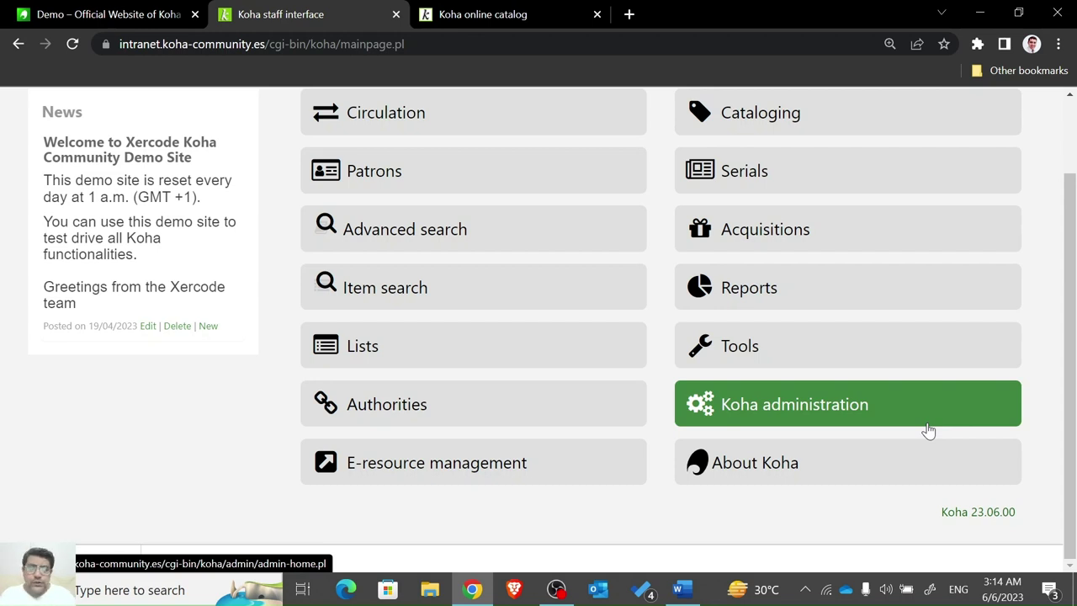
pyautogui.moveTo(1069, 402); pyautogui.dragTo(1072, 383)
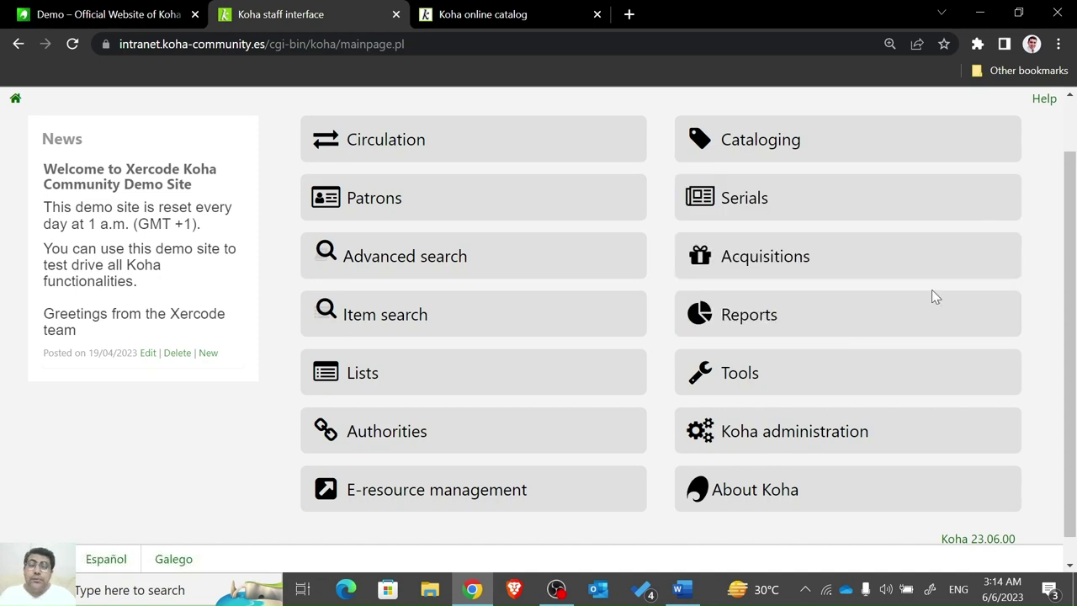
pyautogui.moveTo(1073, 238); pyautogui.dragTo(1075, 199)
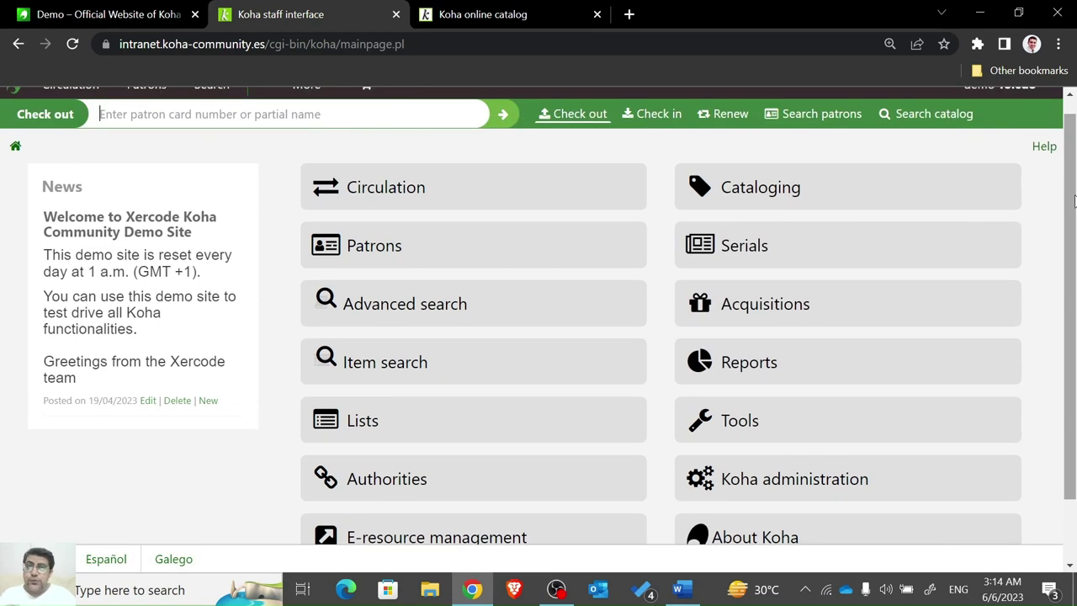
pyautogui.click(553, 14)
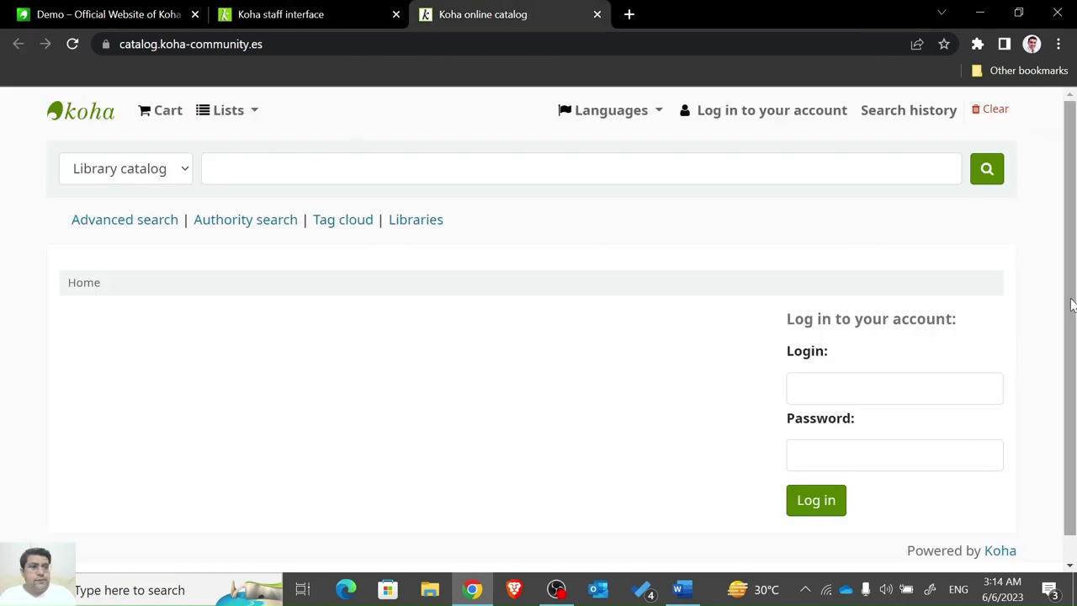
pyautogui.moveTo(1073, 305); pyautogui.dragTo(1075, 247)
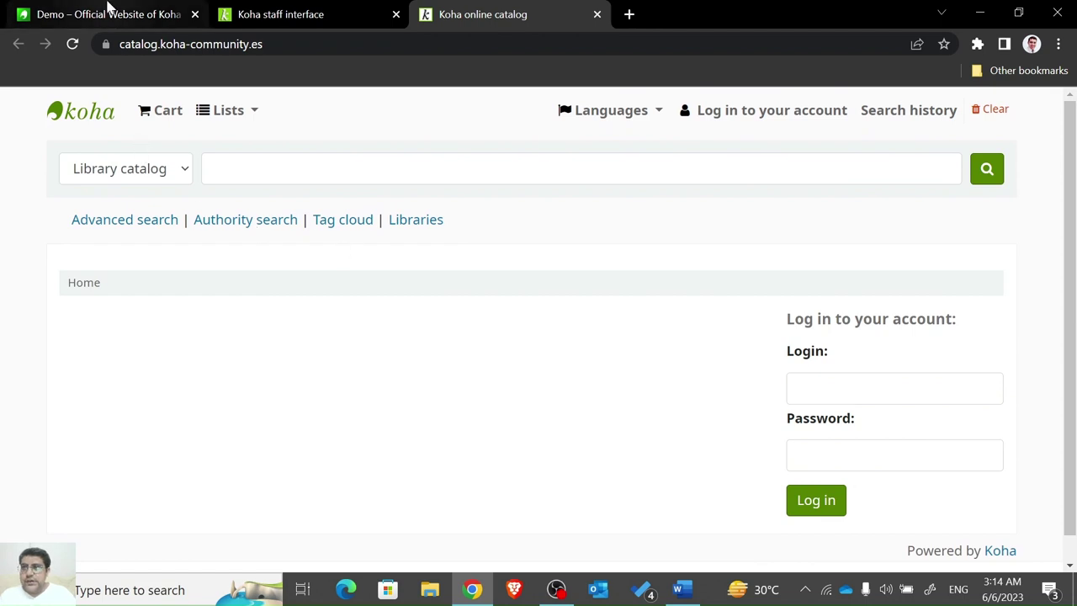
# Open the OPAC section of the system preferences in Koha administration on the staff interface.
pyautogui.click(267, 12)
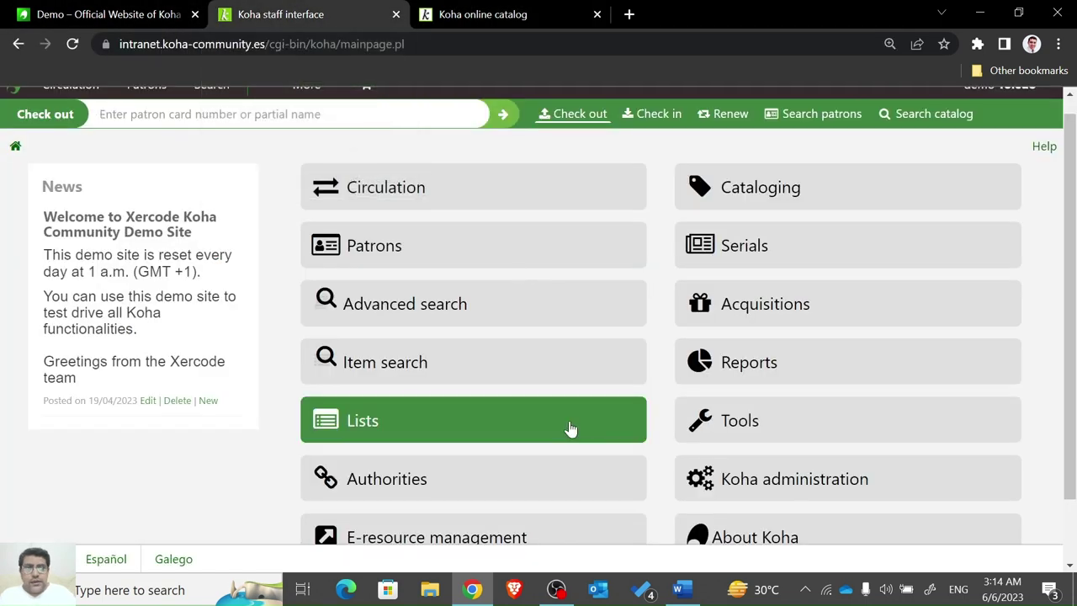
pyautogui.moveTo(1072, 494); pyautogui.dragTo(1073, 527)
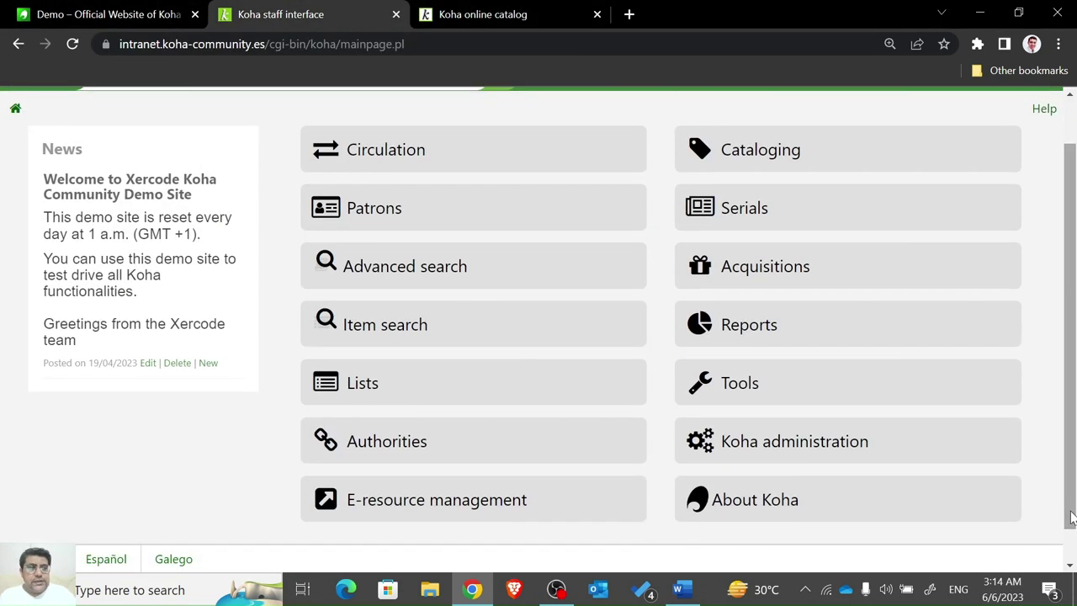
pyautogui.click(933, 449)
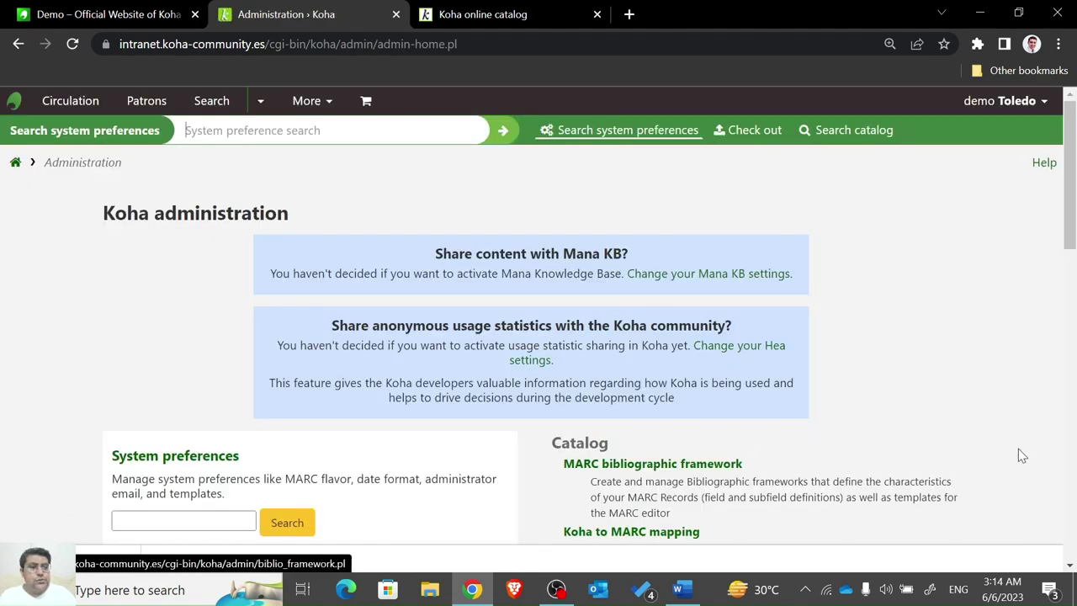
pyautogui.moveTo(1072, 164); pyautogui.dragTo(1072, 210)
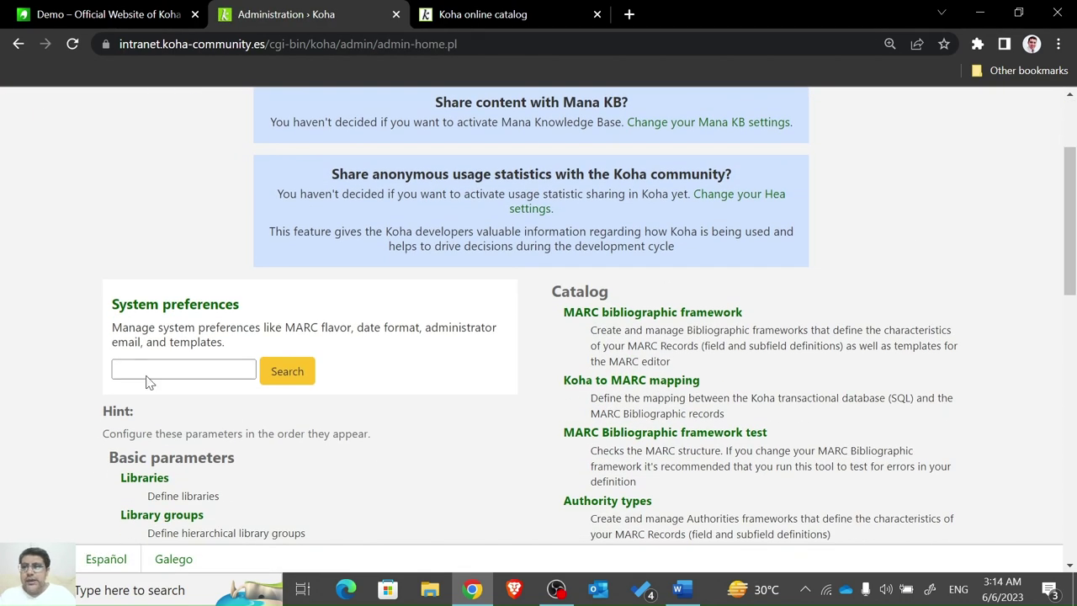
pyautogui.click(188, 306)
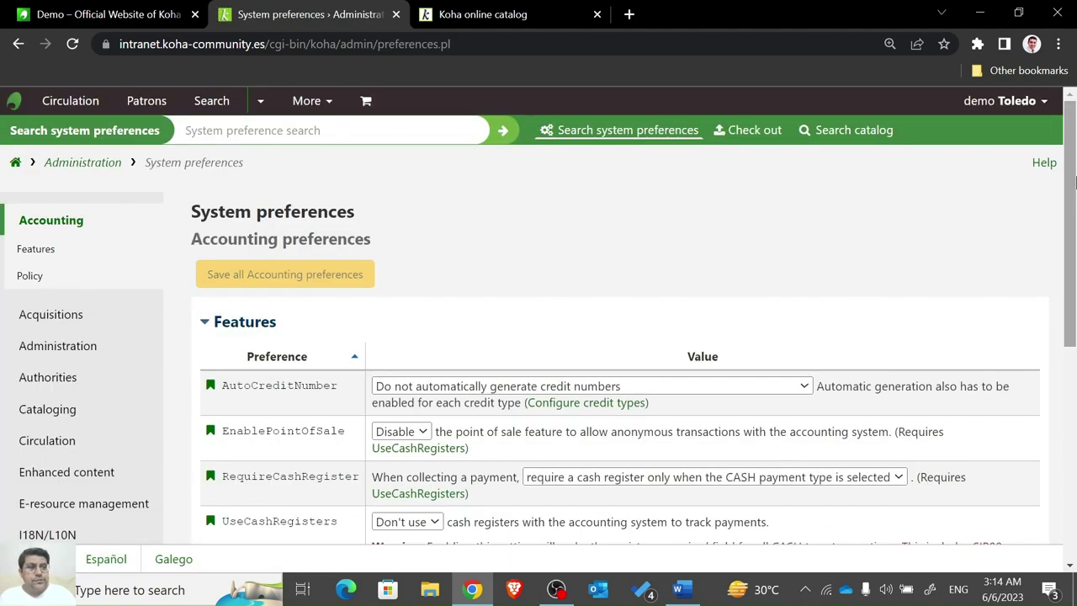
pyautogui.moveTo(1073, 189); pyautogui.dragTo(1073, 299)
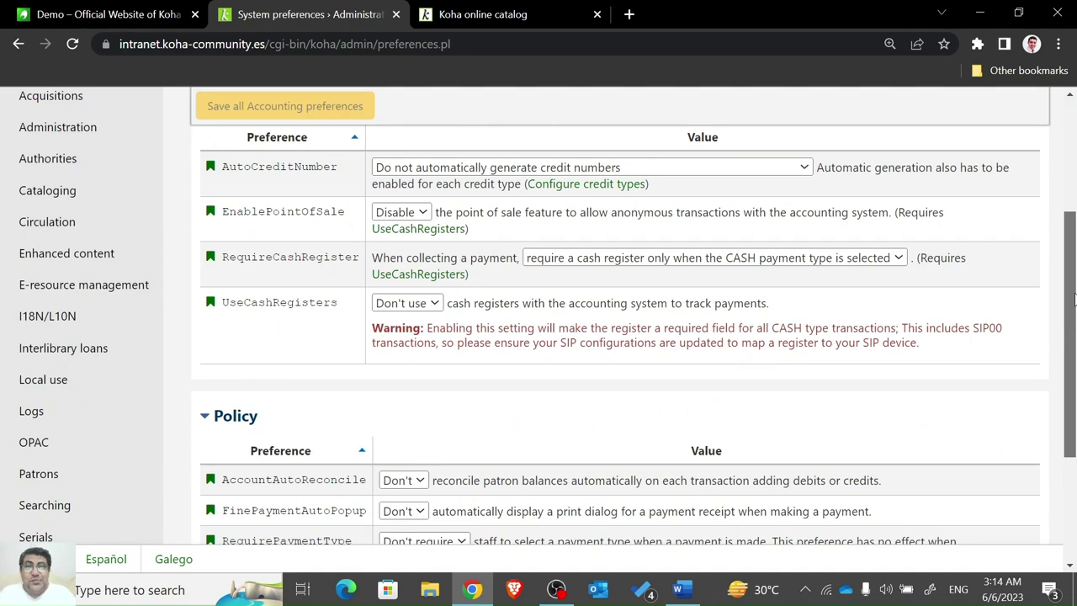
pyautogui.click(35, 442)
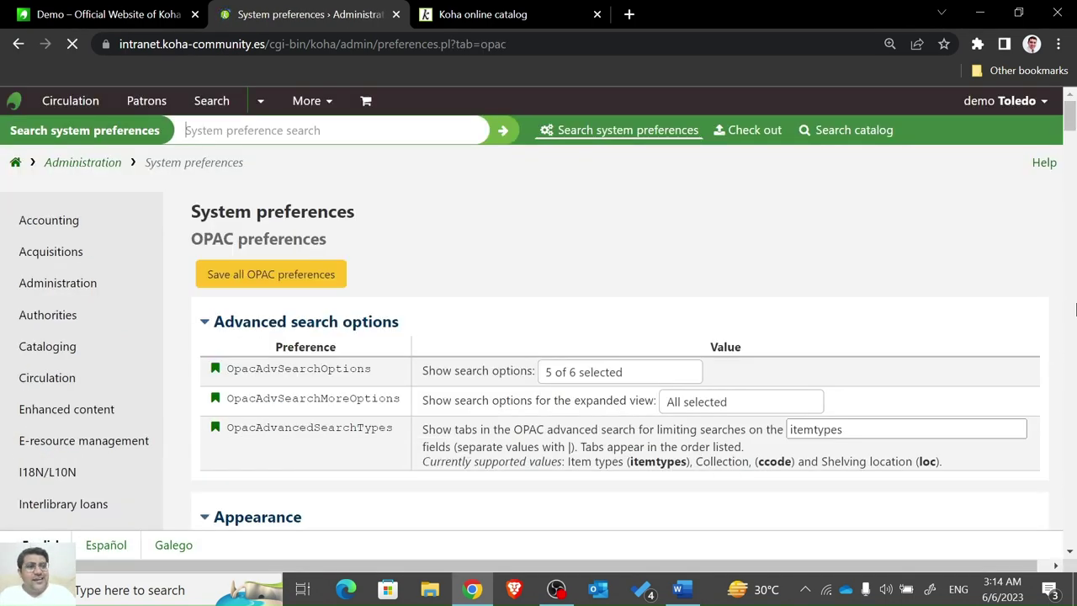
# Set the LibraryName preference to "raflimts library" and save the OPAC preferences.
pyautogui.moveTo(1070, 135); pyautogui.dragTo(1070, 163)
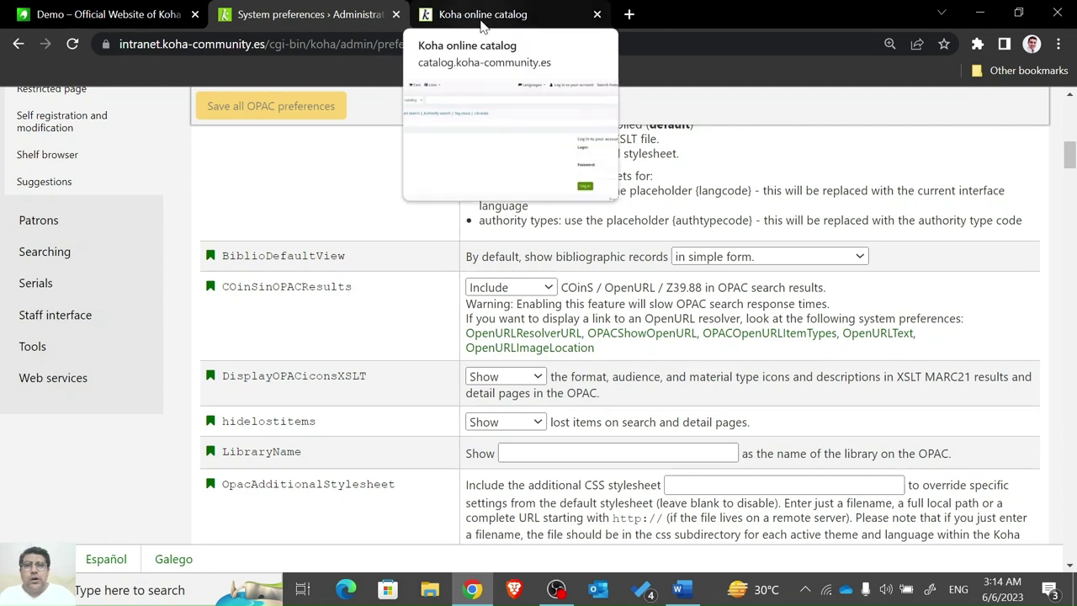
pyautogui.click(519, 453)
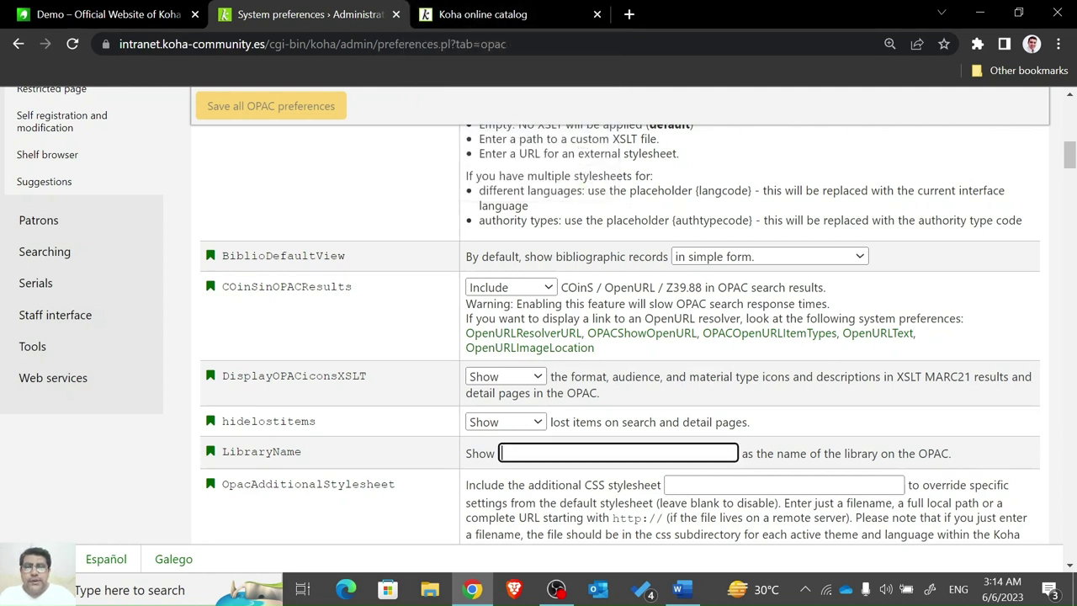
pyautogui.write('raflimts library')
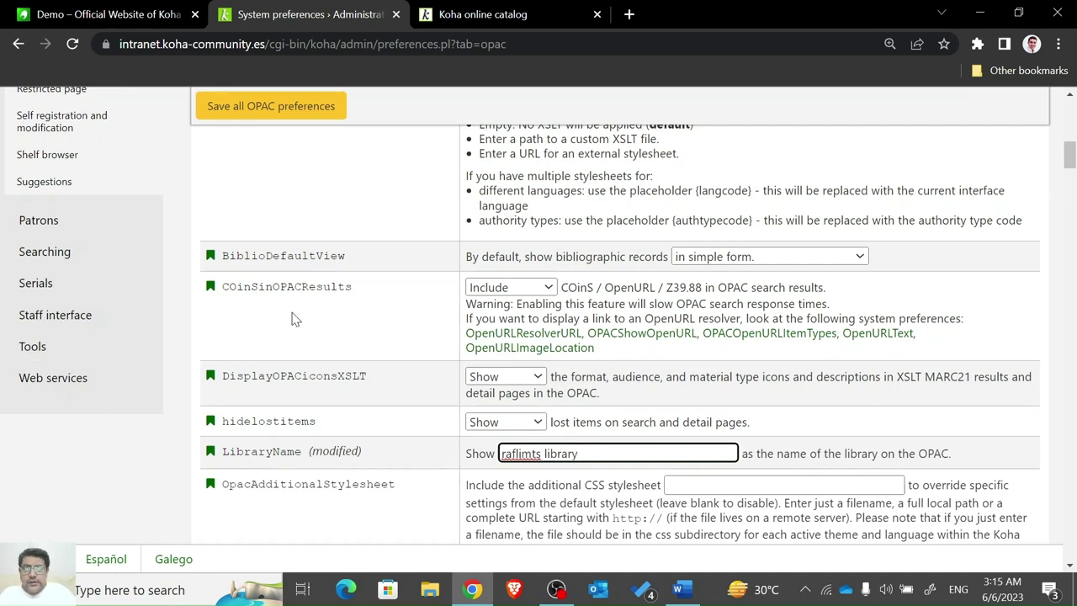
pyautogui.click(324, 110)
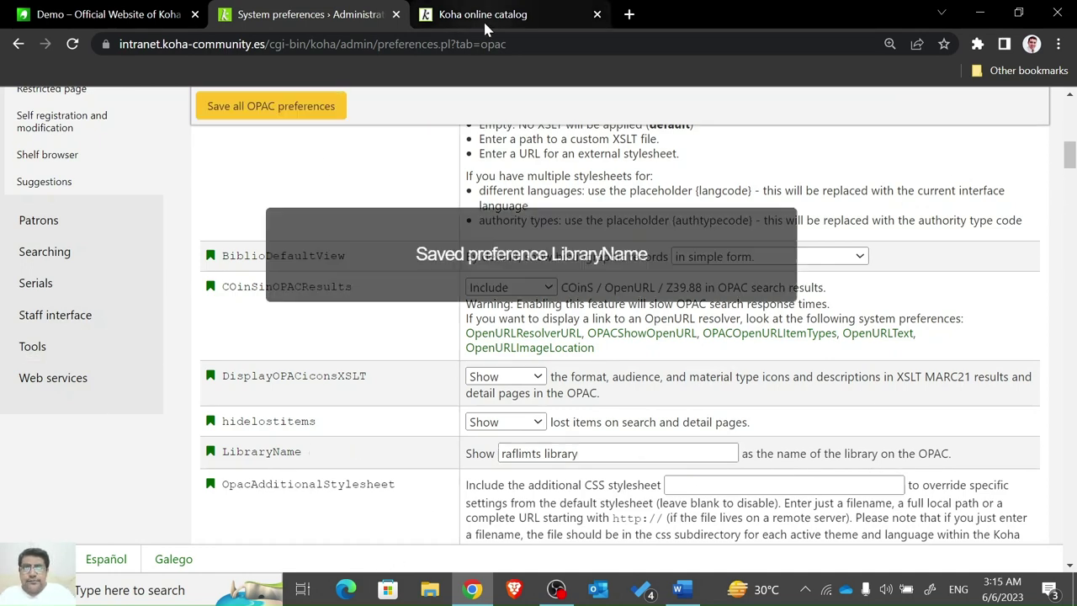
# Reload the online catalog to check its library name, and return to the OPAC preferences.
pyautogui.click(484, 17)
pyautogui.click(73, 44)
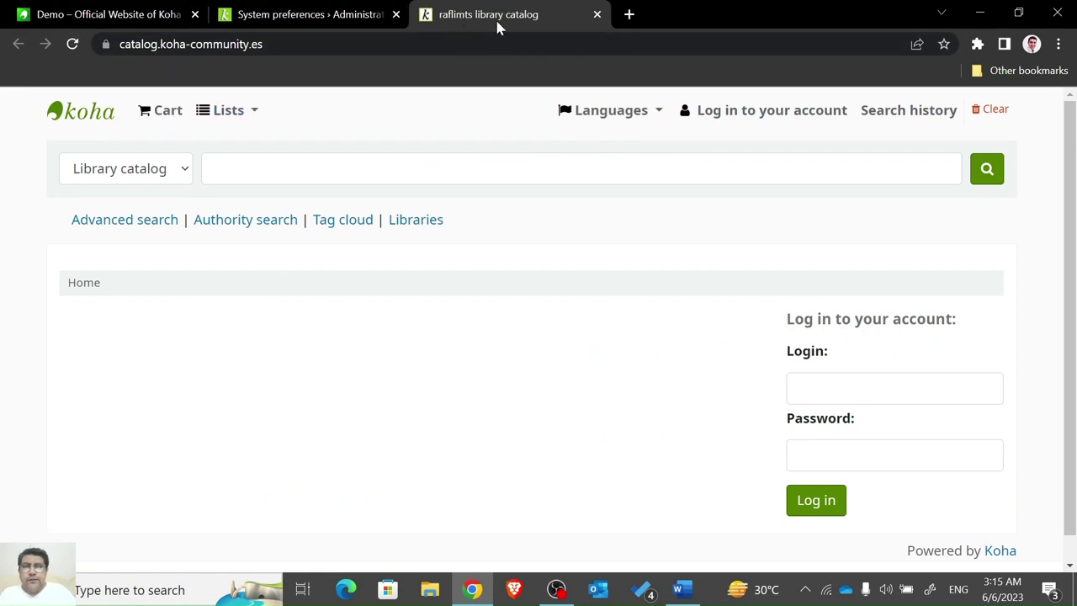
pyautogui.click(336, 12)
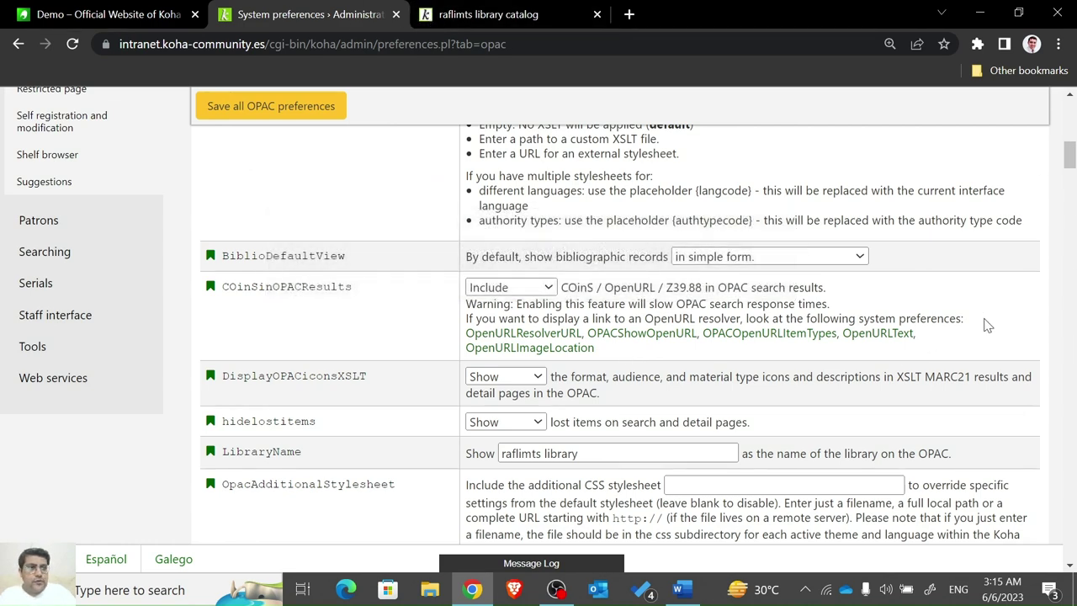
# Copy the image URL listed beside OpacFavicon in the OPAC customization notes in Word.
pyautogui.moveTo(1070, 160); pyautogui.dragTo(1071, 195)
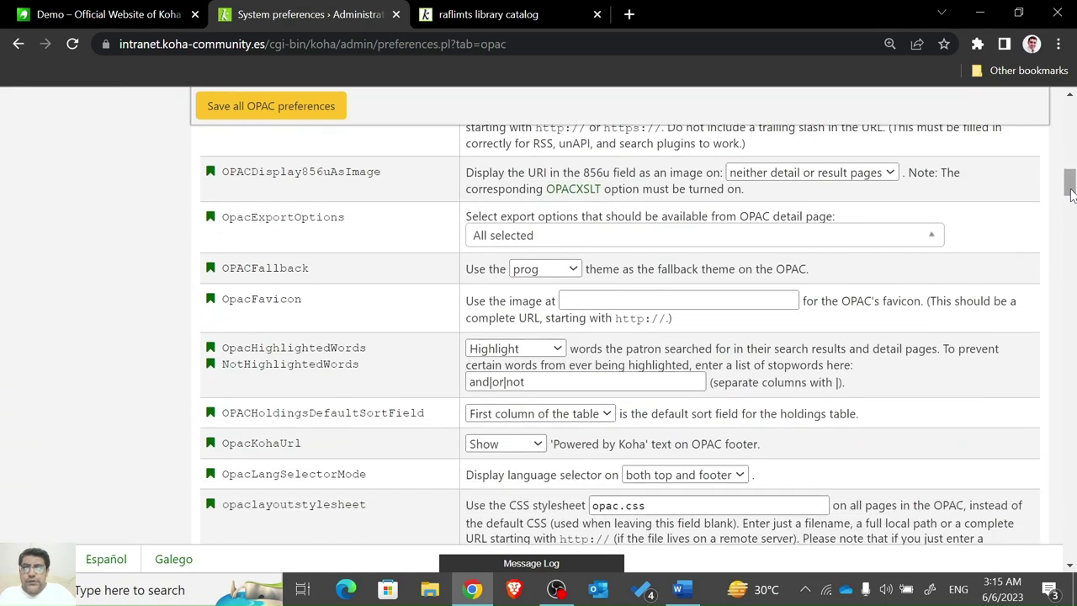
pyautogui.click(606, 300)
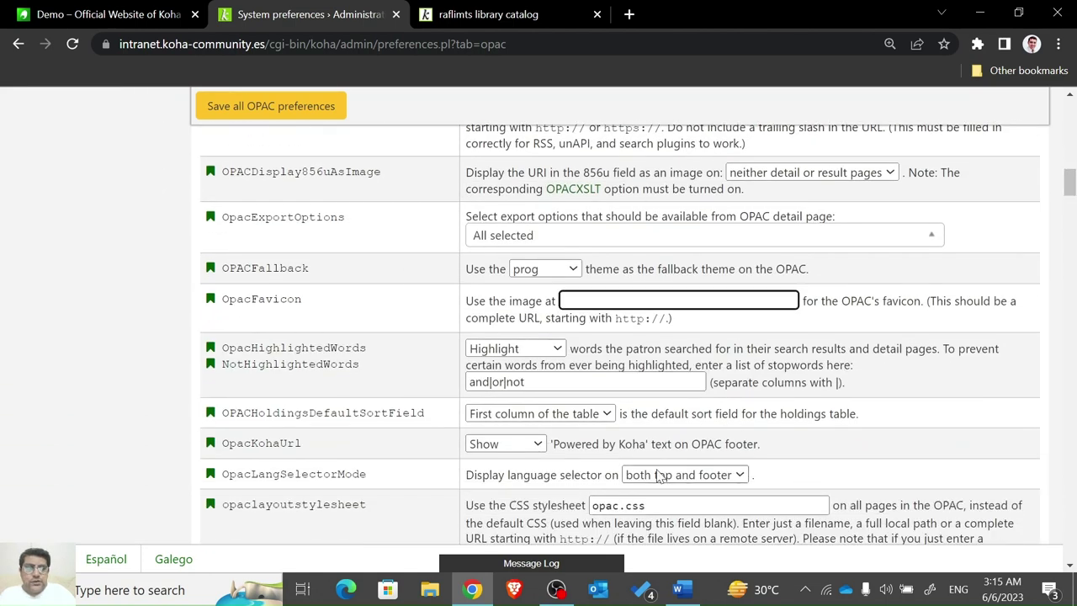
pyautogui.click(679, 592)
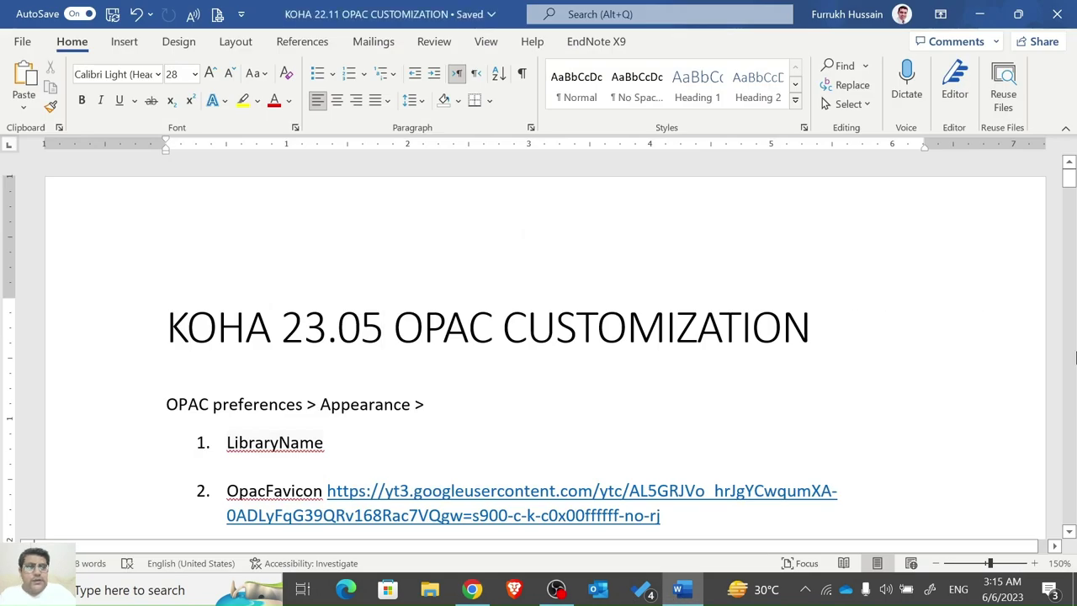
pyautogui.scroll(-3, 1069, 181)
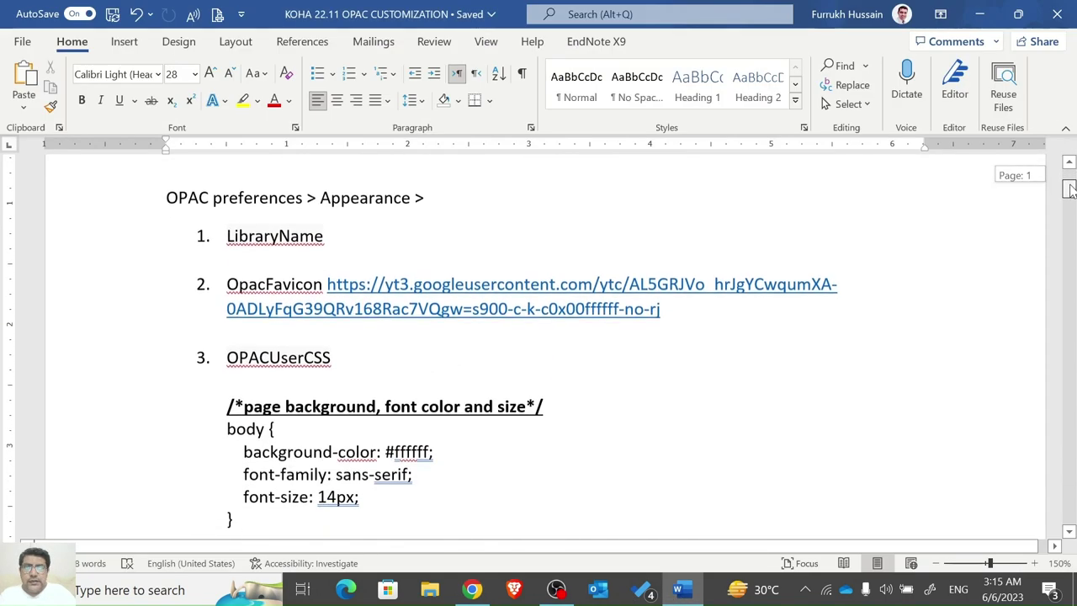
pyautogui.moveTo(664, 300); pyautogui.dragTo(432, 276)
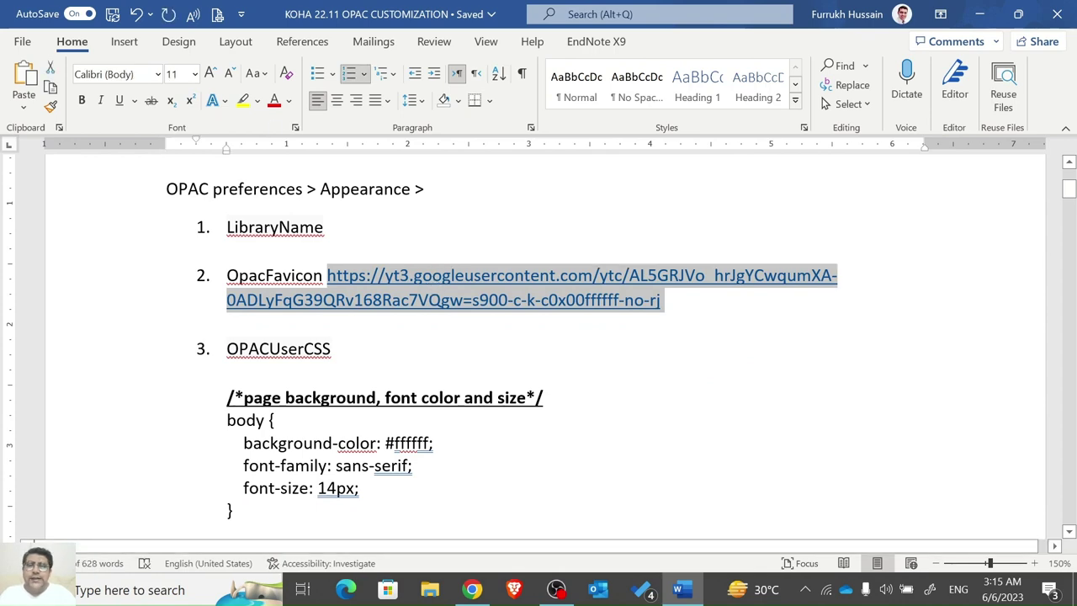
# Switch back to Chrome, paste the copied image URL into the OpacFavicon preference and save all OPAC preferences.
pyautogui.hotkey('alt', 'Tab')
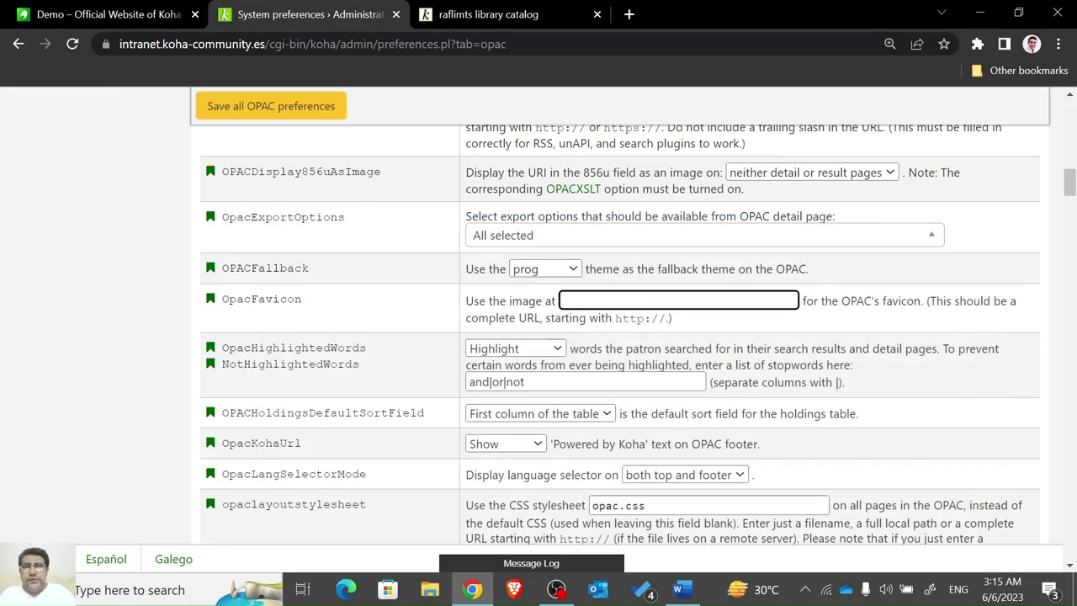
pyautogui.hotkey('ctrl', 'v')
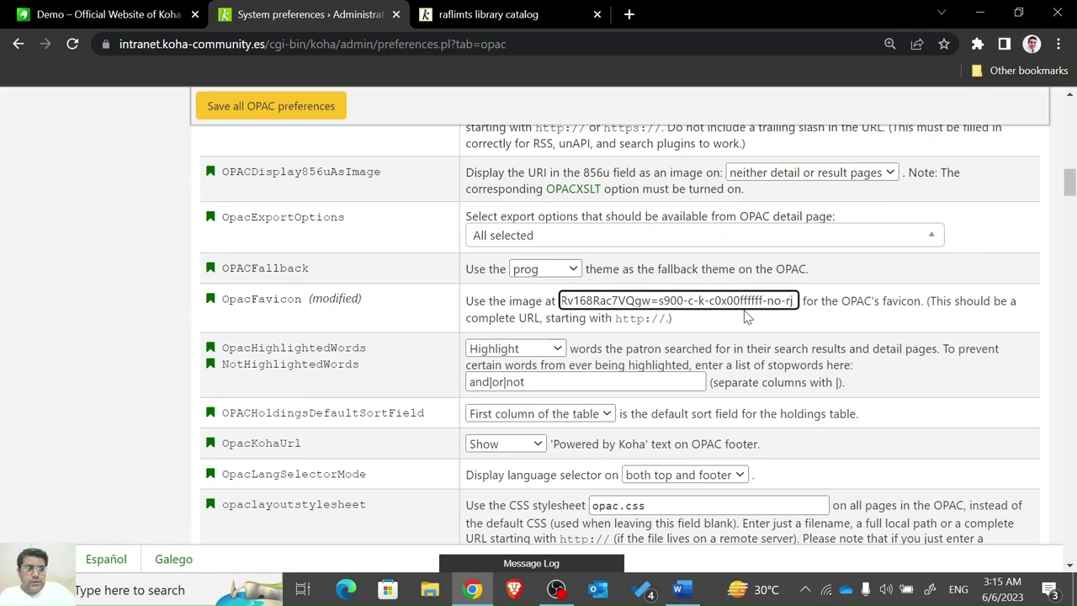
pyautogui.click(333, 107)
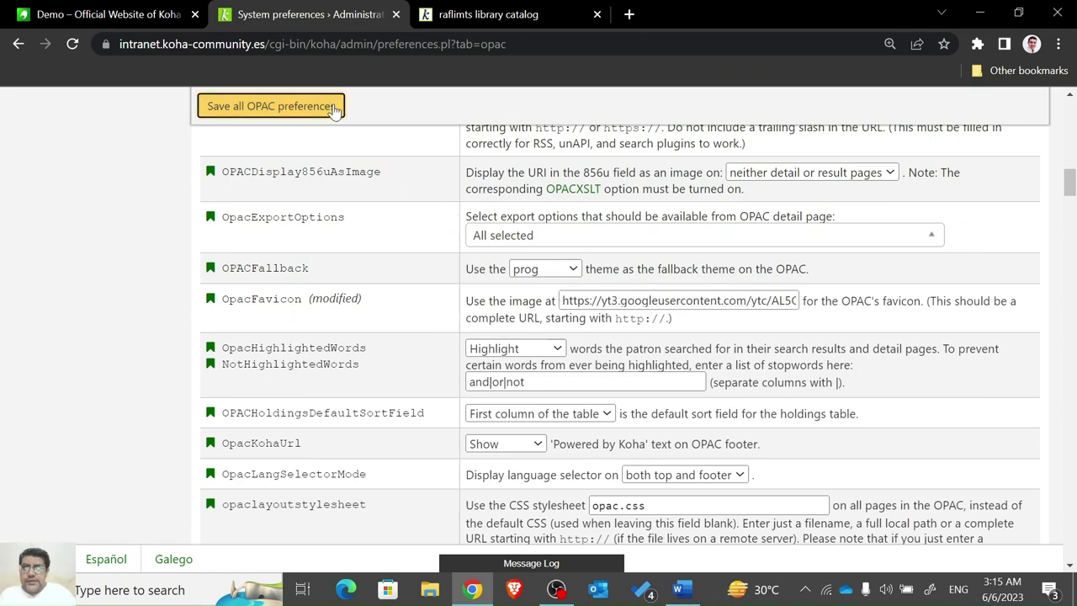
# Reload the online catalog to check its favicon, and return to the OPAC preferences.
pyautogui.click(492, 15)
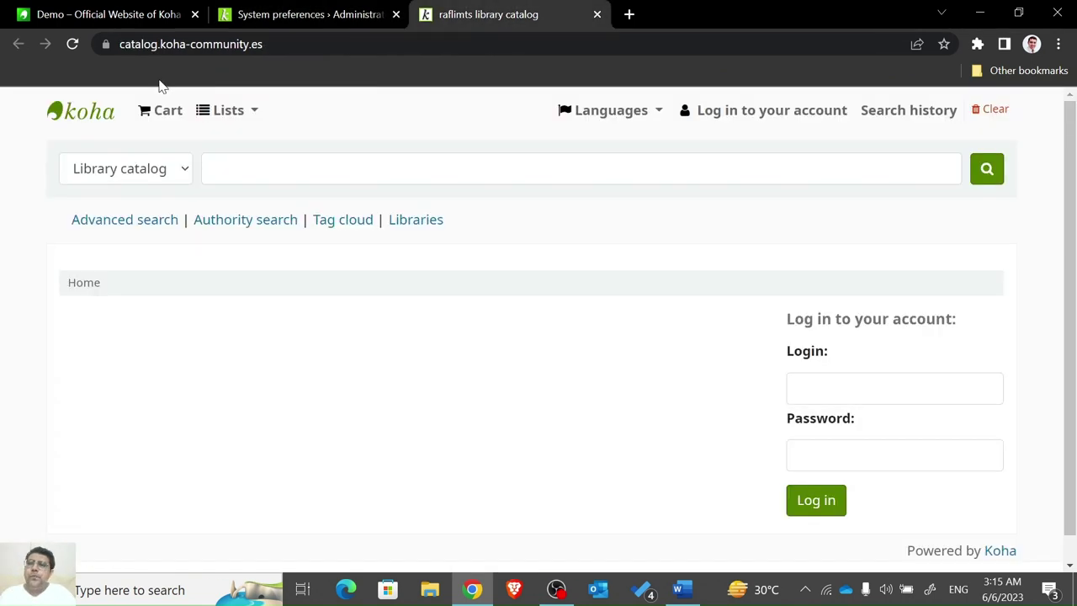
pyautogui.click(70, 44)
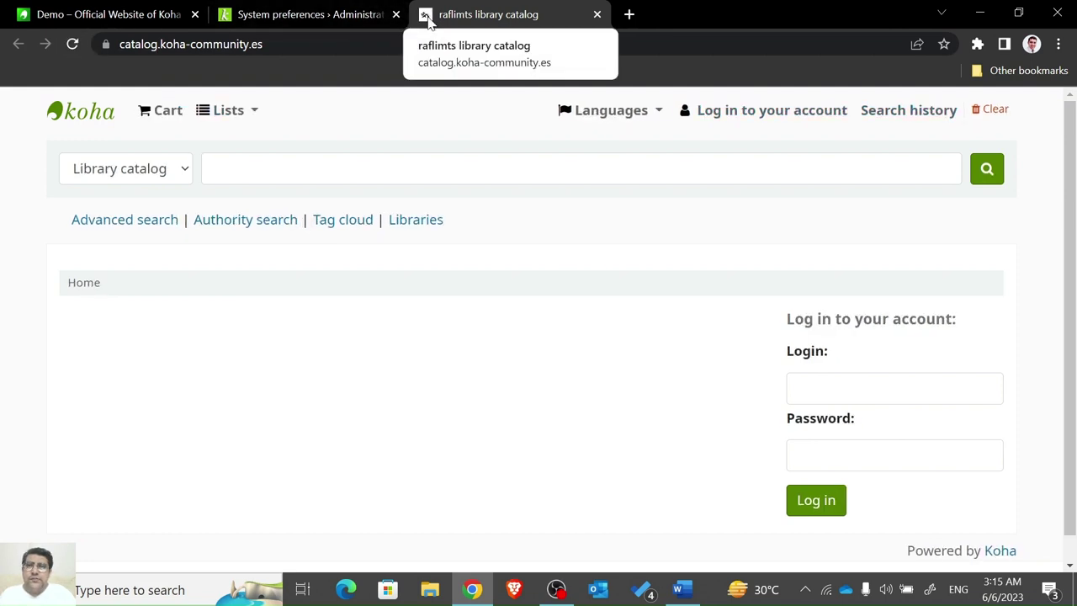
pyautogui.click(302, 15)
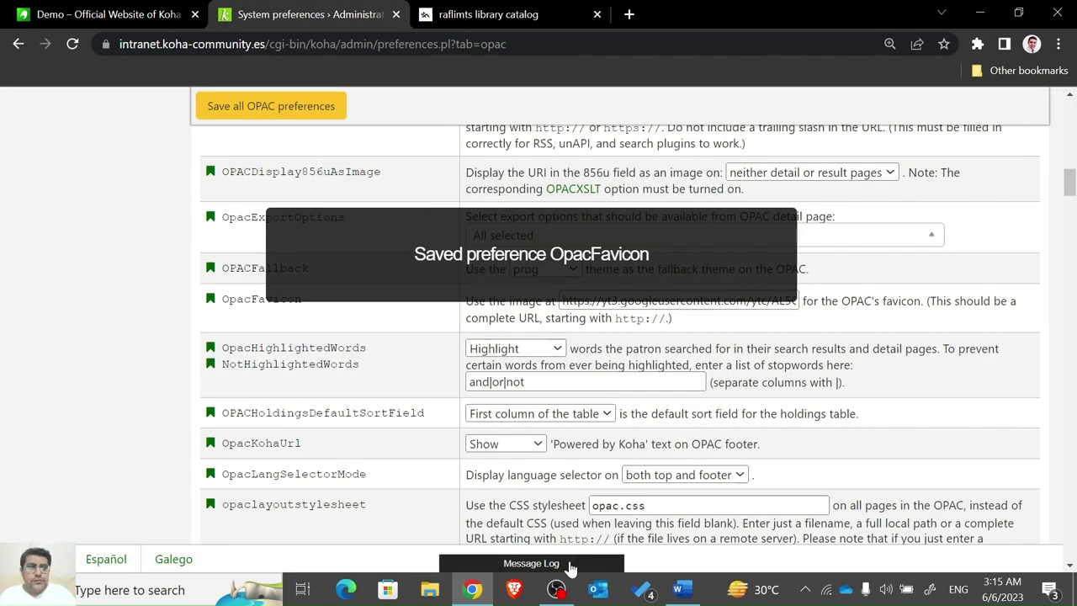
# Locate the OPACUserCSS preference among the OPAC appearance preferences and place the cursor in its code editor.
pyautogui.click(1073, 202)
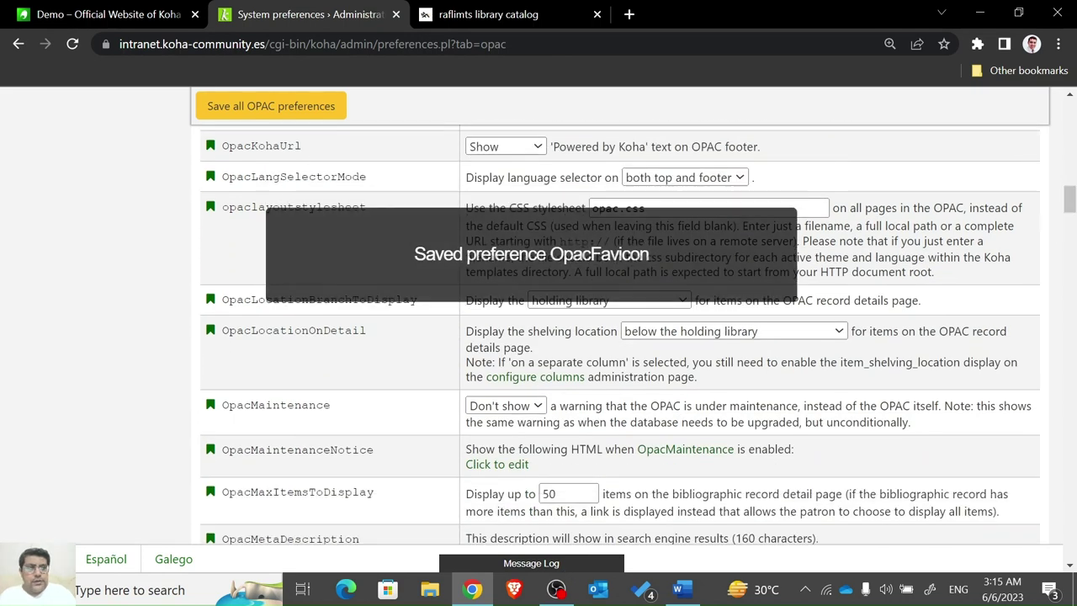
pyautogui.moveTo(1072, 202); pyautogui.dragTo(1066, 269)
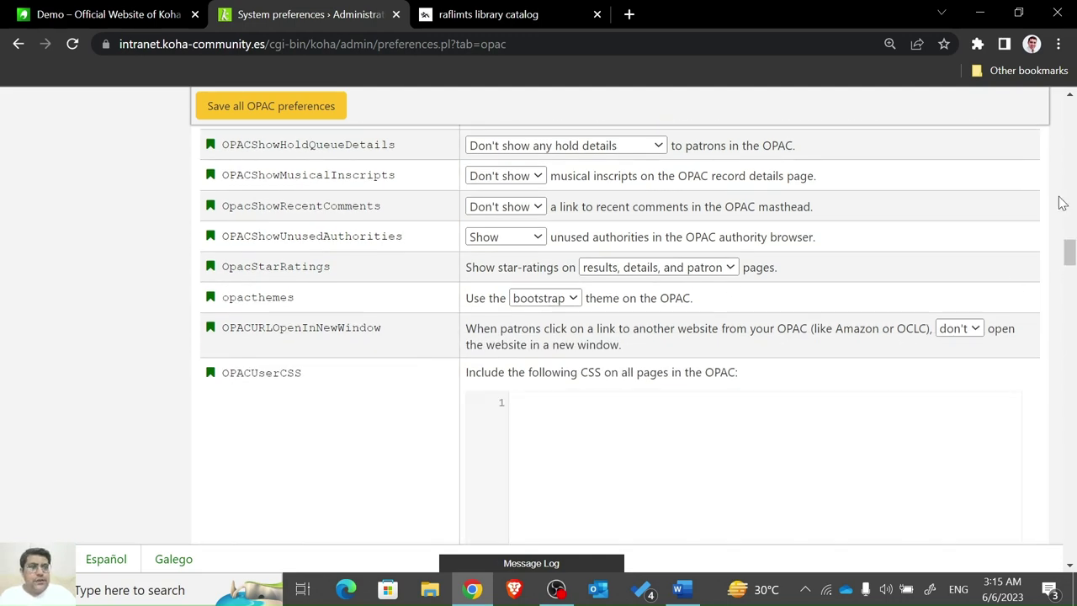
pyautogui.moveTo(1070, 256); pyautogui.dragTo(1071, 267)
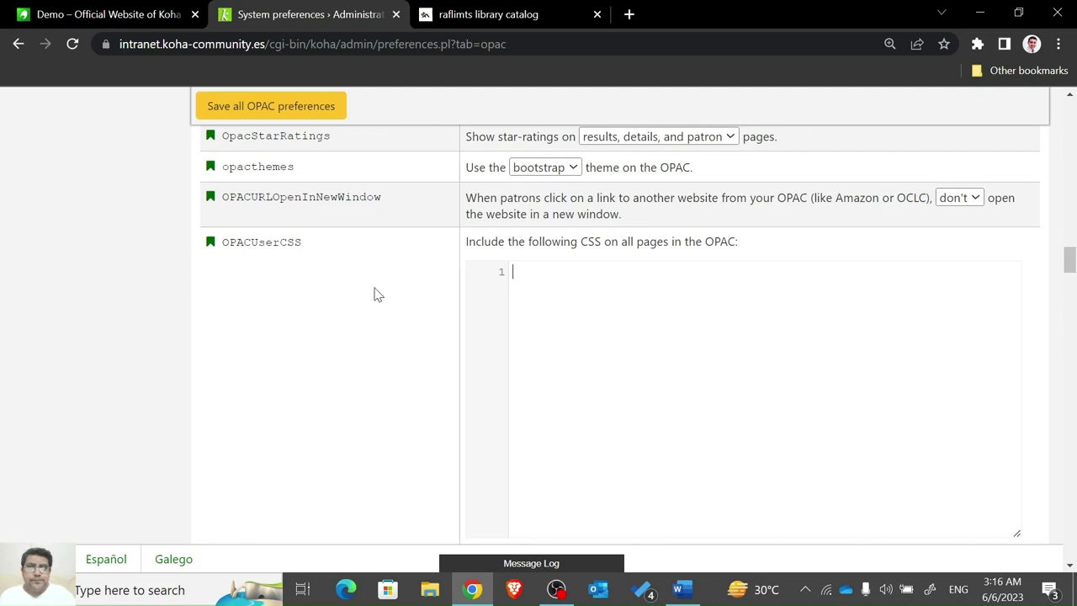
# Copy the "page background, font color and size" comment and its body CSS rule from the Word notes.
pyautogui.click(480, 14)
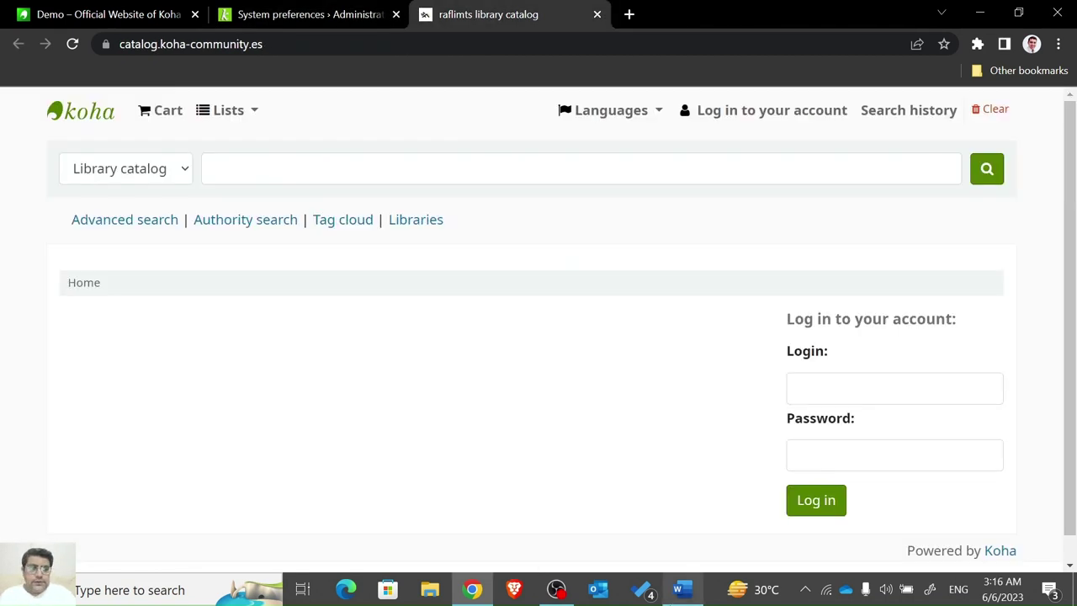
pyautogui.click(681, 588)
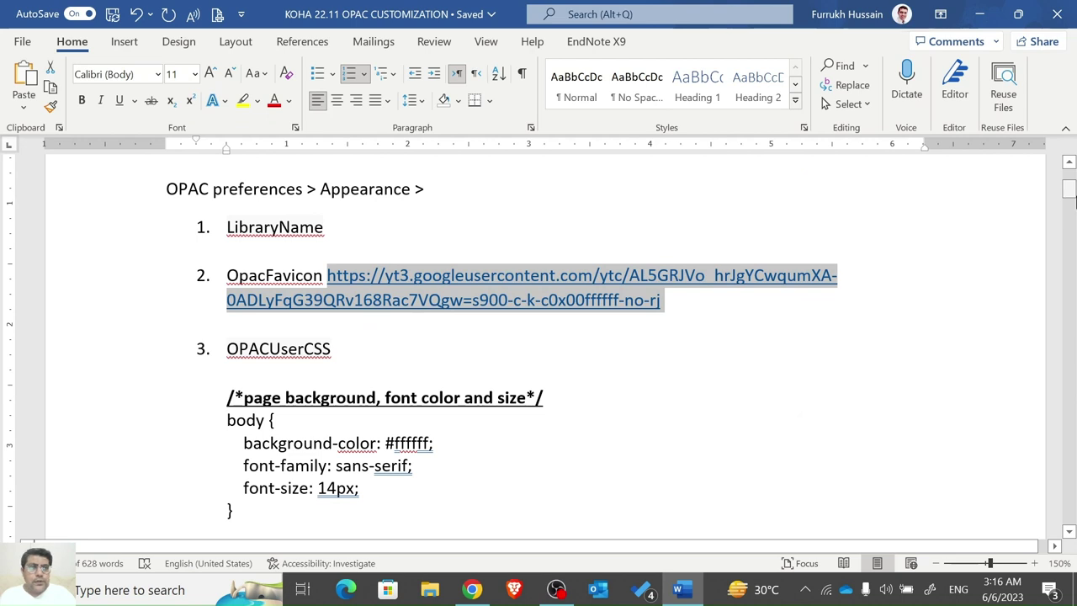
pyautogui.click(331, 348)
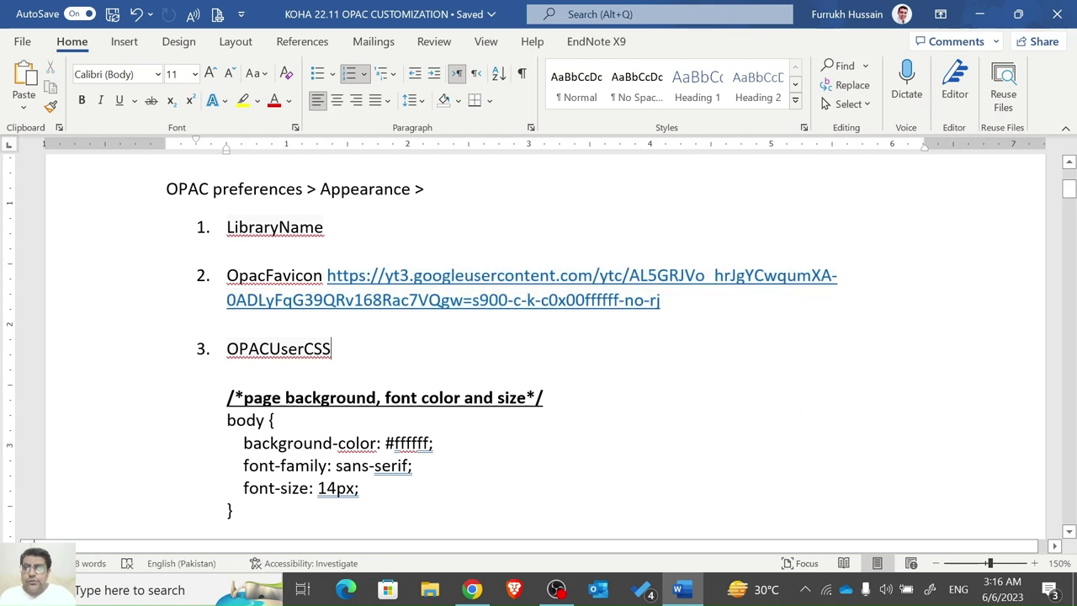
pyautogui.click(235, 397)
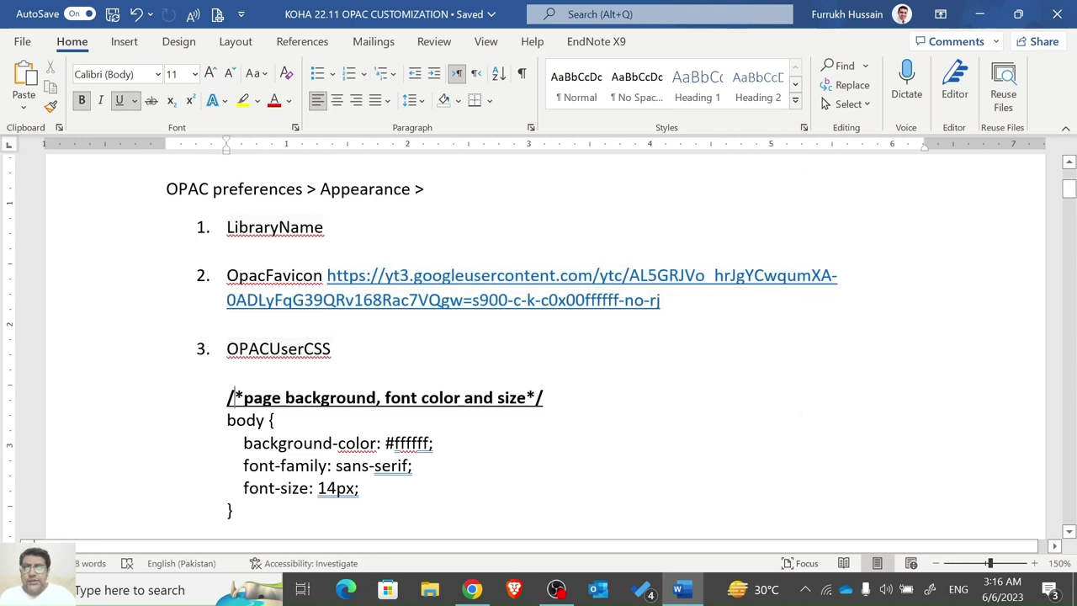
pyautogui.press('Down')
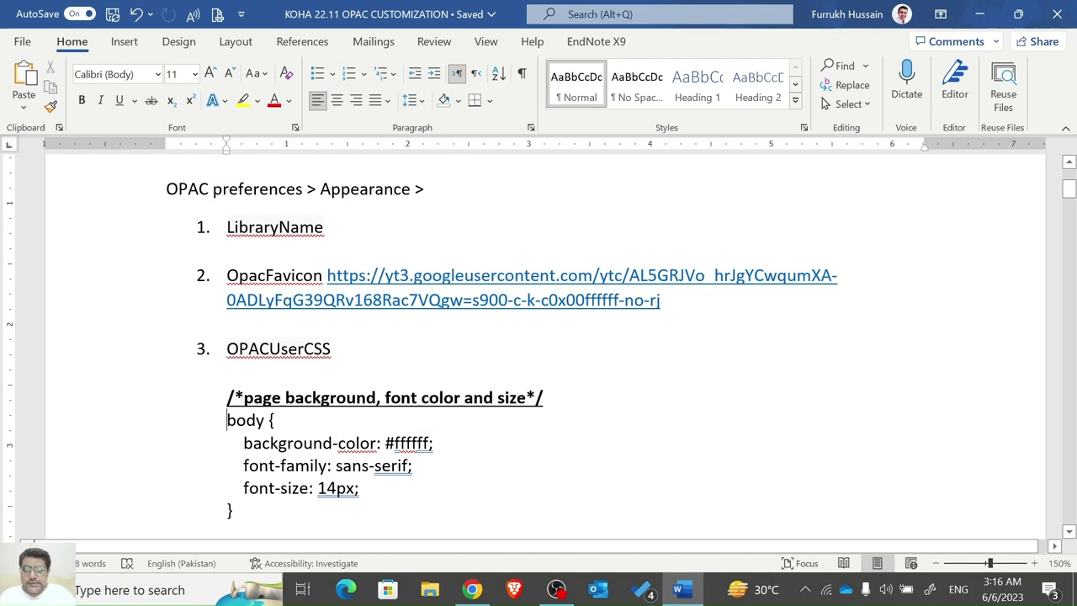
pyautogui.click(227, 397)
pyautogui.hotkey('shift', 'Down')
pyautogui.hotkey('shift', 'Down')
pyautogui.hotkey('shift', 'Down')
pyautogui.hotkey('shift', 'Down')
pyautogui.hotkey('shift', 'Down')
pyautogui.hotkey('shift', 'Down')
pyautogui.hotkey('shift', 'Down')
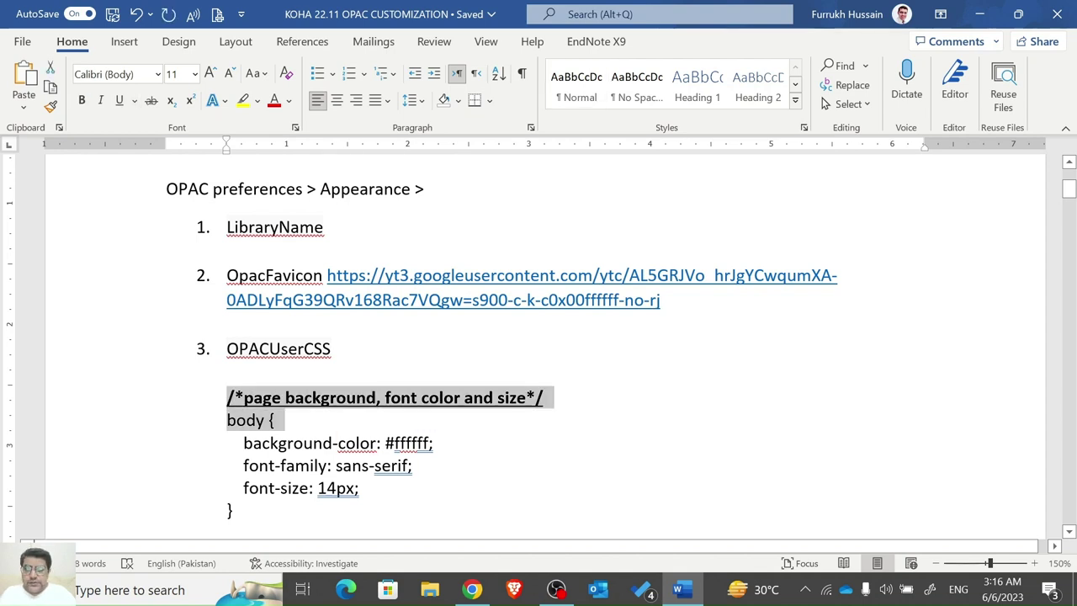
pyautogui.hotkey('shift', 'Up')
pyautogui.hotkey('ctrl', 'c')
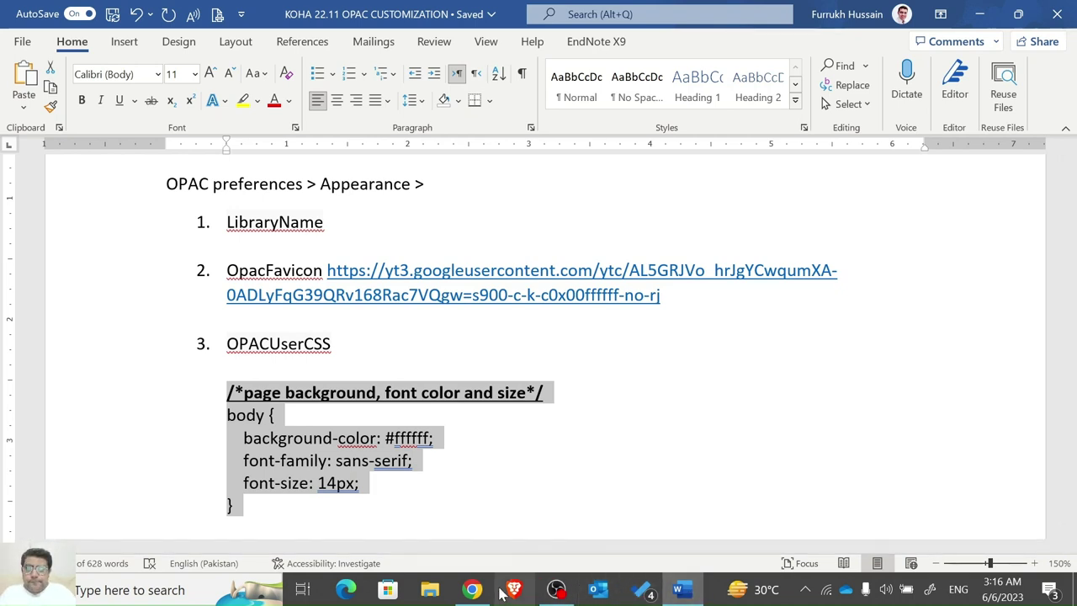
# Switch back to the OPAC preferences in Chrome and paste the copied body CSS rule into the OPACUserCSS editor.
pyautogui.click(486, 592)
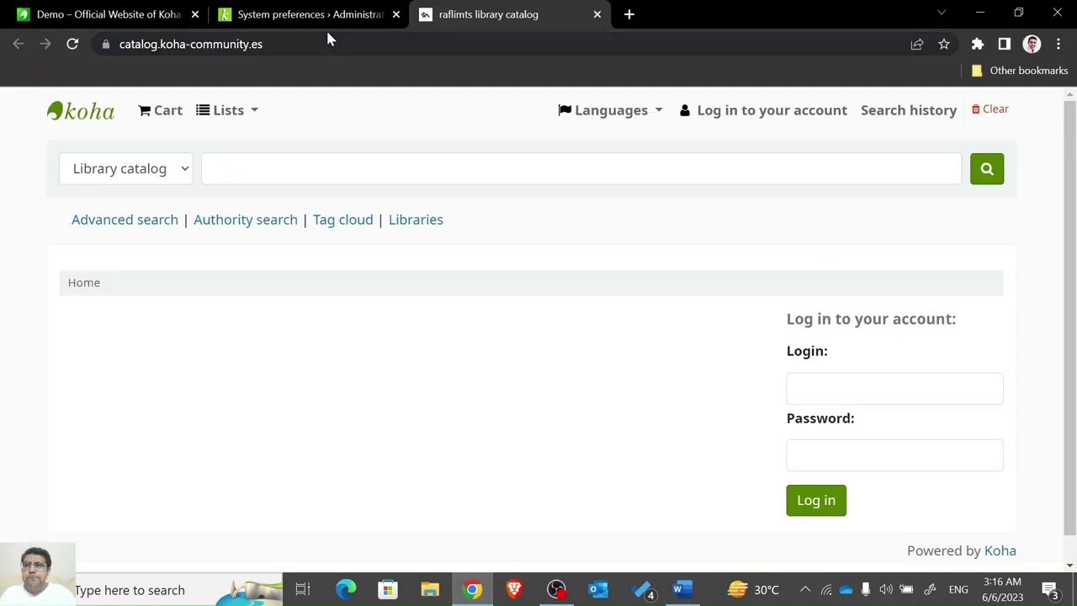
pyautogui.click(328, 12)
pyautogui.click(696, 389)
pyautogui.hotkey('ctrl', 'v')
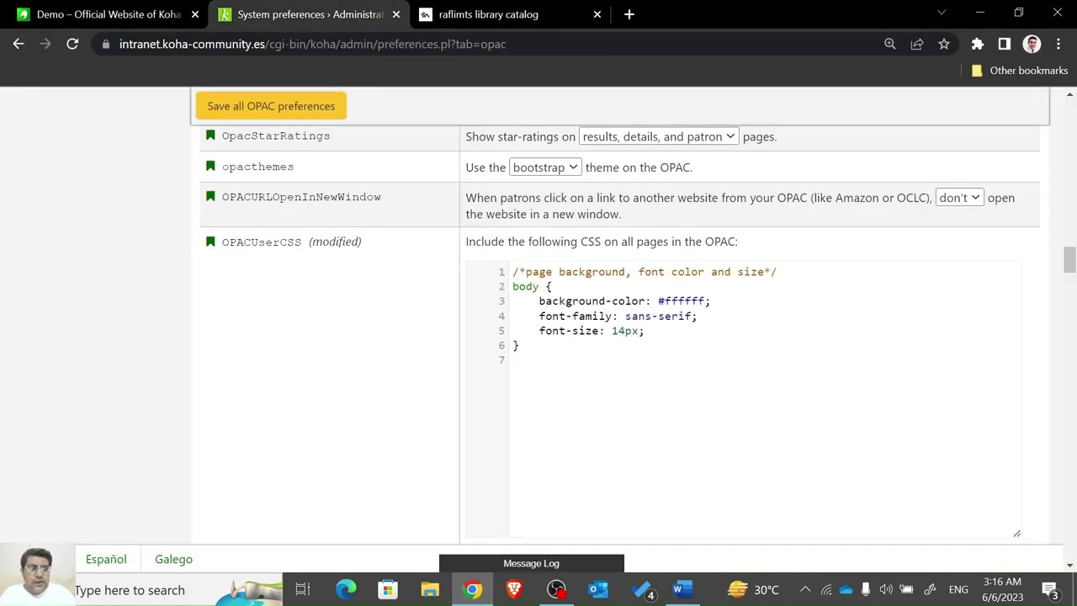
# Set the background-color of the body rule in OPACUserCSS to red.
pyautogui.hotkey('shift', 'Left')
pyautogui.hotkey('shift', 'Left')
pyautogui.hotkey('shift', 'Left')
pyautogui.hotkey('shift', 'Left')
pyautogui.hotkey('shift', 'Left')
pyautogui.hotkey('shift', 'Left')
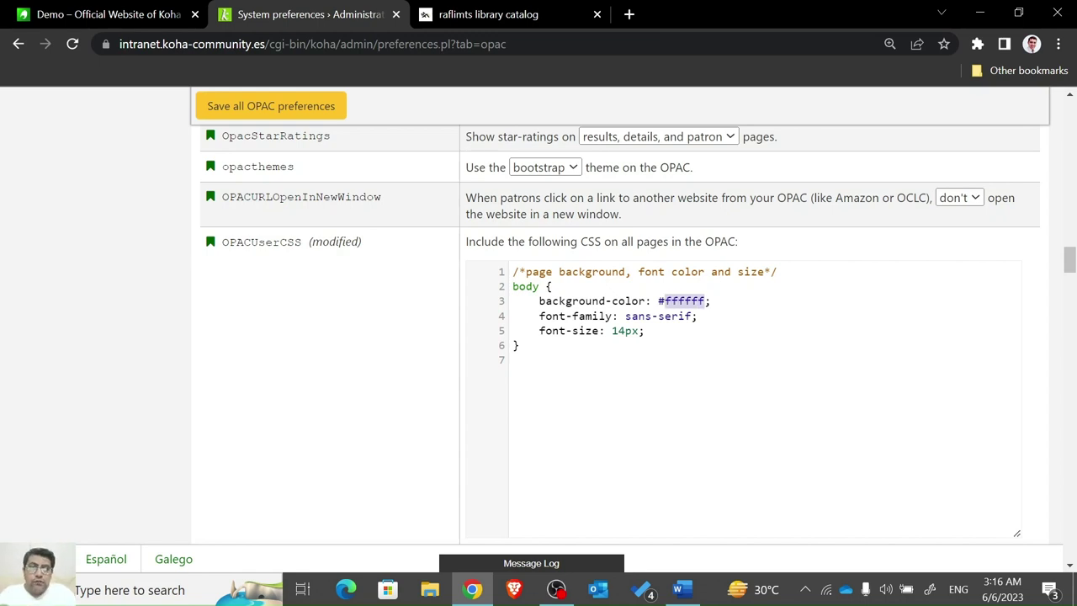
pyautogui.press('Left')
pyautogui.hotkey('shift', 'Right')
pyautogui.hotkey('shift', 'Right')
pyautogui.hotkey('shift', 'Right')
pyautogui.hotkey('shift', 'Right')
pyautogui.hotkey('shift', 'Right')
pyautogui.hotkey('shift', 'Right')
pyautogui.hotkey('shift', 'Right')
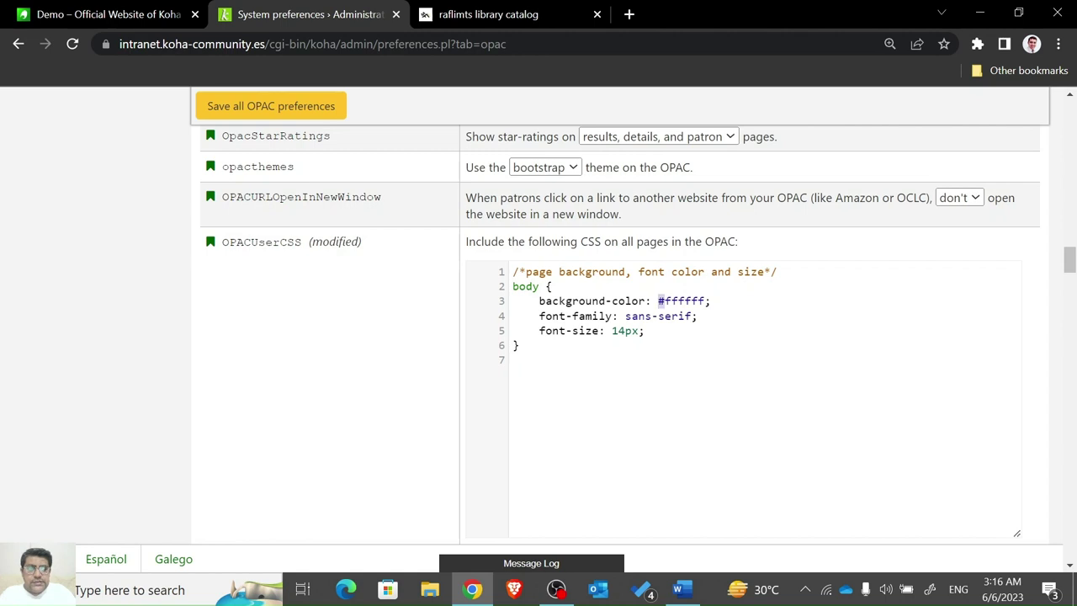
pyautogui.write('re')
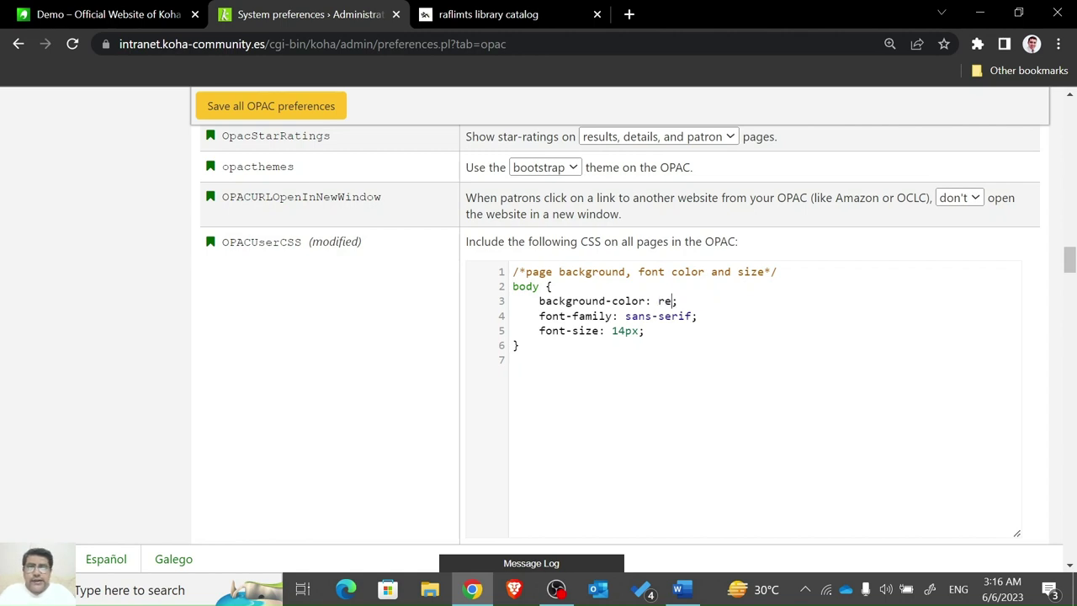
pyautogui.write('d')
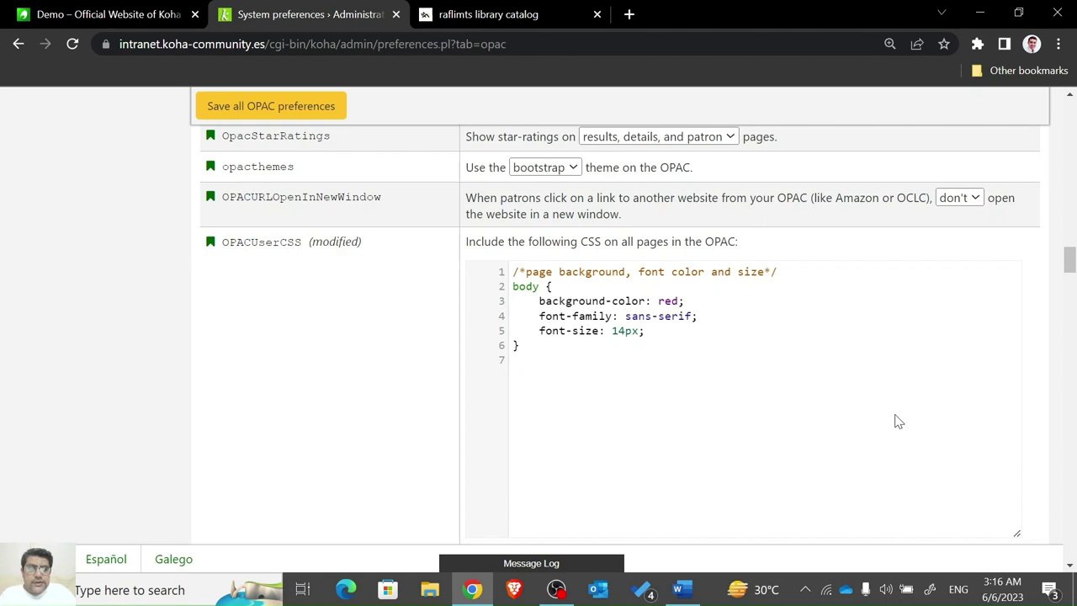
# Examine the font-family and font-size values of the body rule in OPACUserCSS.
pyautogui.hotkey('shift', 'Right')
pyautogui.hotkey('shift', 'Right')
pyautogui.hotkey('shift', 'Right')
pyautogui.hotkey('shift', 'Right')
pyautogui.hotkey('shift', 'Right')
pyautogui.hotkey('shift', 'Right')
pyautogui.hotkey('shift', 'Right')
pyautogui.hotkey('shift', 'Right')
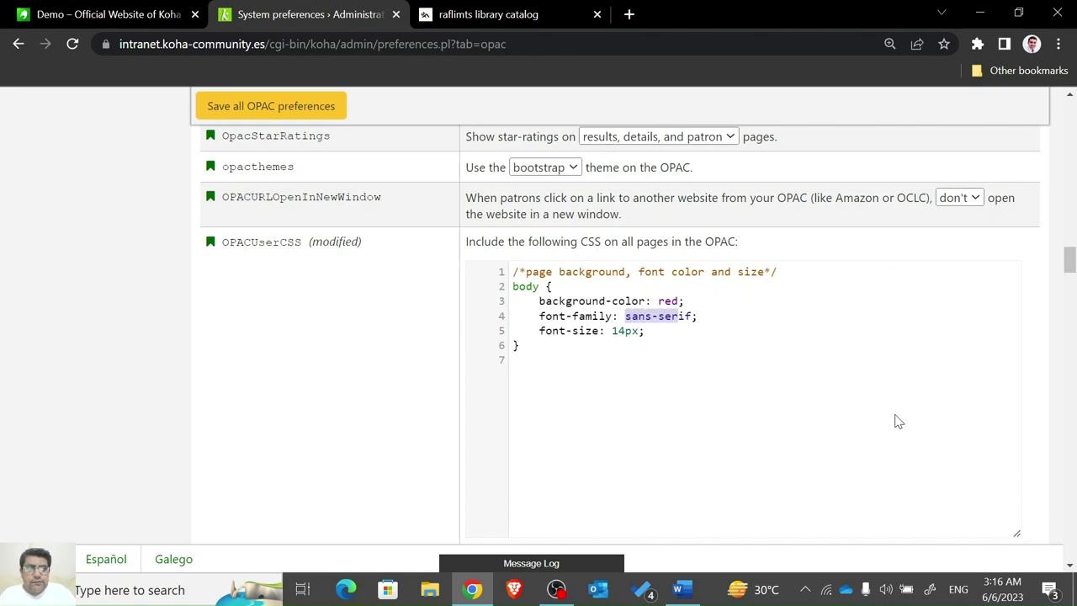
pyautogui.hotkey('shift', 'Right')
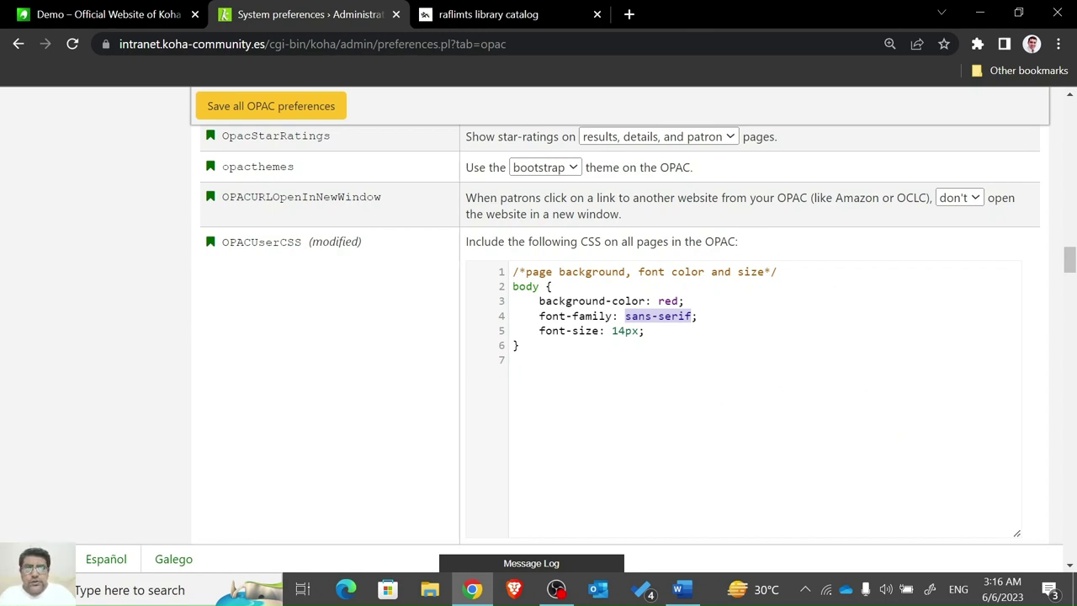
pyautogui.click(618, 331)
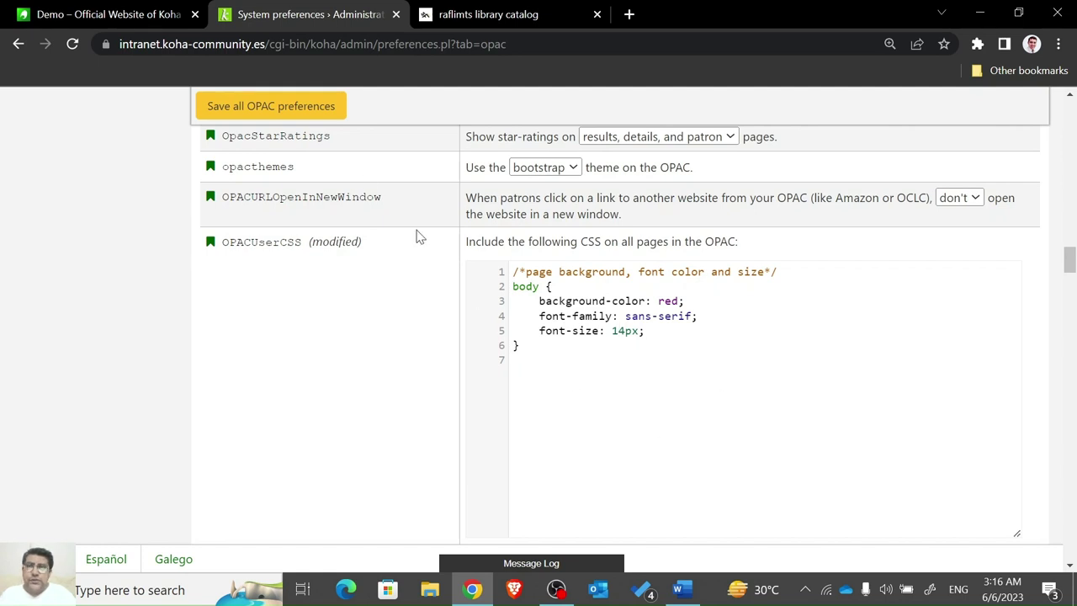
# Save all OPAC preferences and reload the online catalog to check its page background.
pyautogui.click(341, 122)
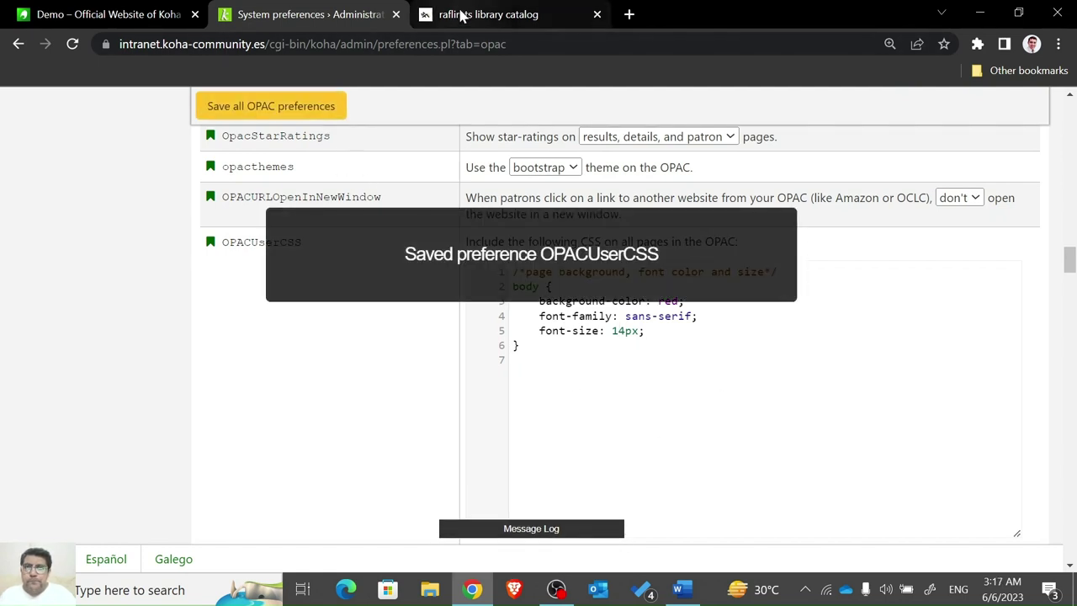
pyautogui.click(454, 17)
pyautogui.click(73, 44)
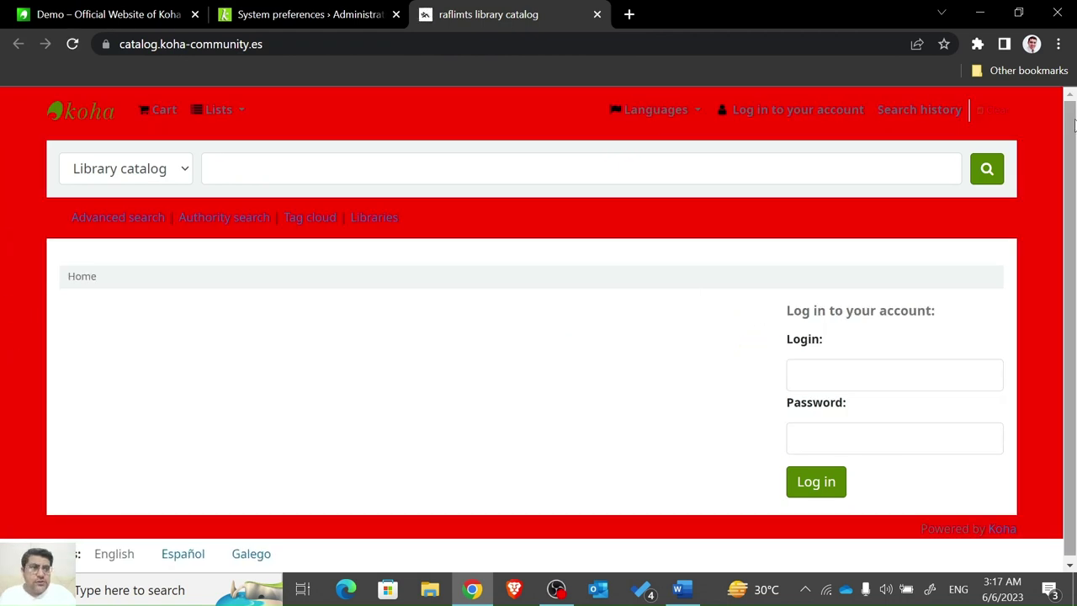
pyautogui.scroll(-1, 1075, 335)
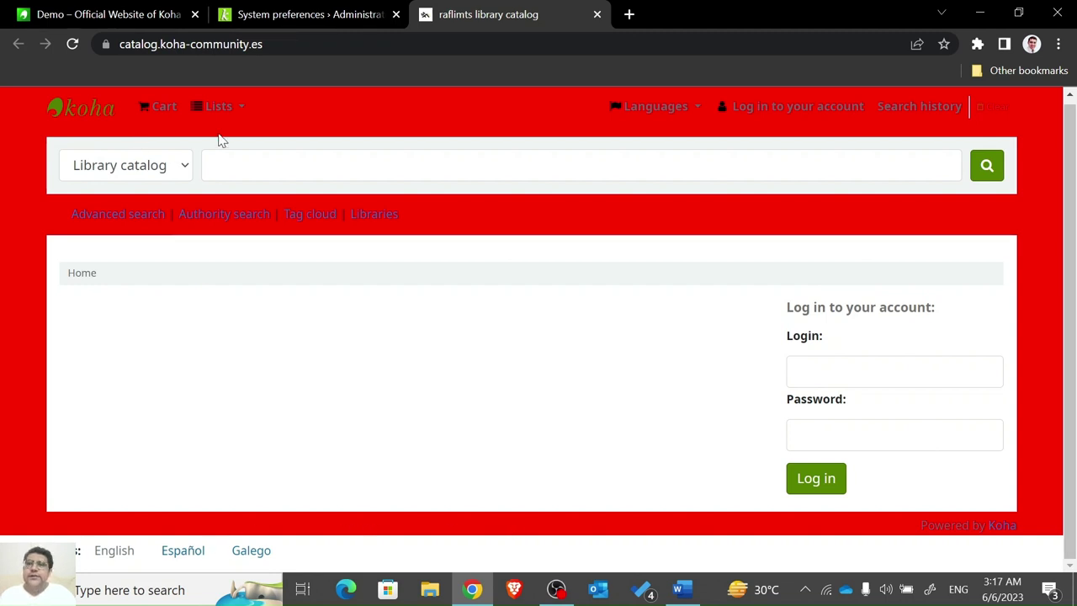
# Return to the OPAC preferences, set the body rule's background-color in OPACUserCSS to #ffffff, and add an empty line below the rule.
pyautogui.click(311, 10)
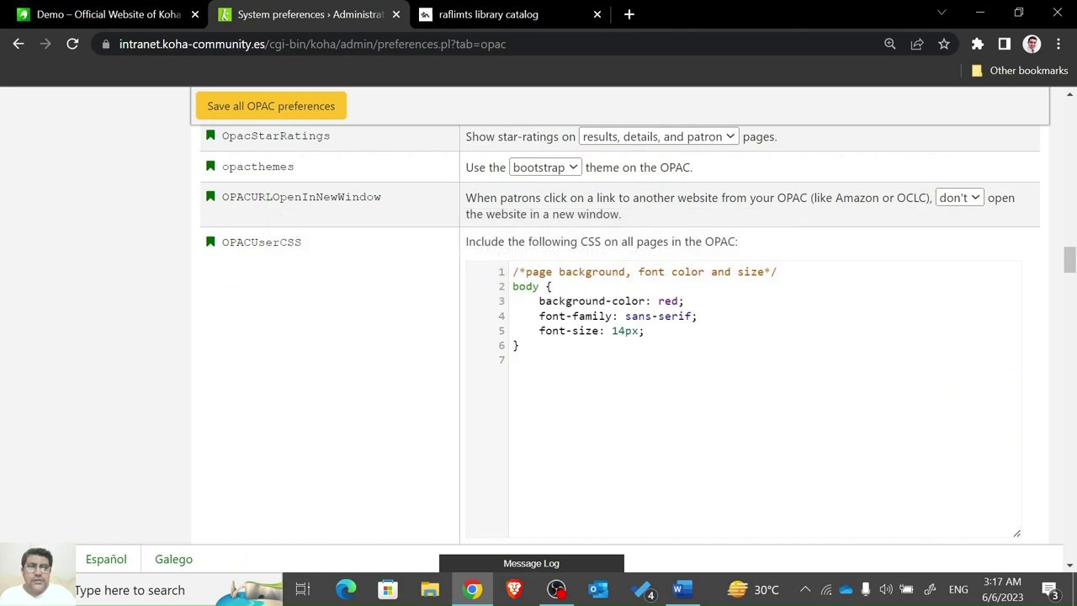
pyautogui.hotkey('shift', 'Left')
pyautogui.hotkey('shift', 'Left')
pyautogui.hotkey('shift', 'Left')
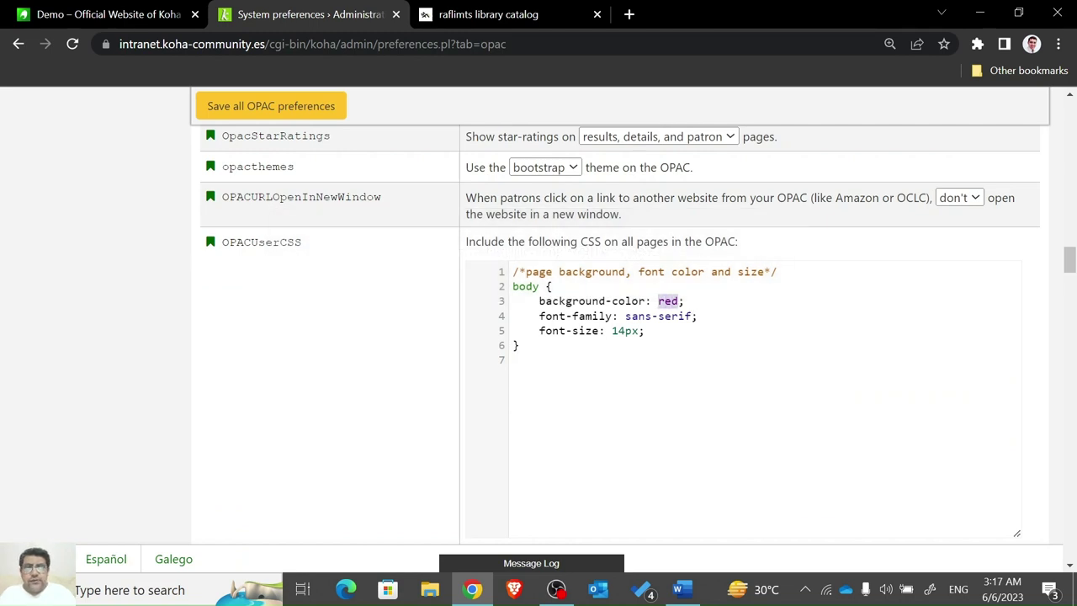
pyautogui.write('#')
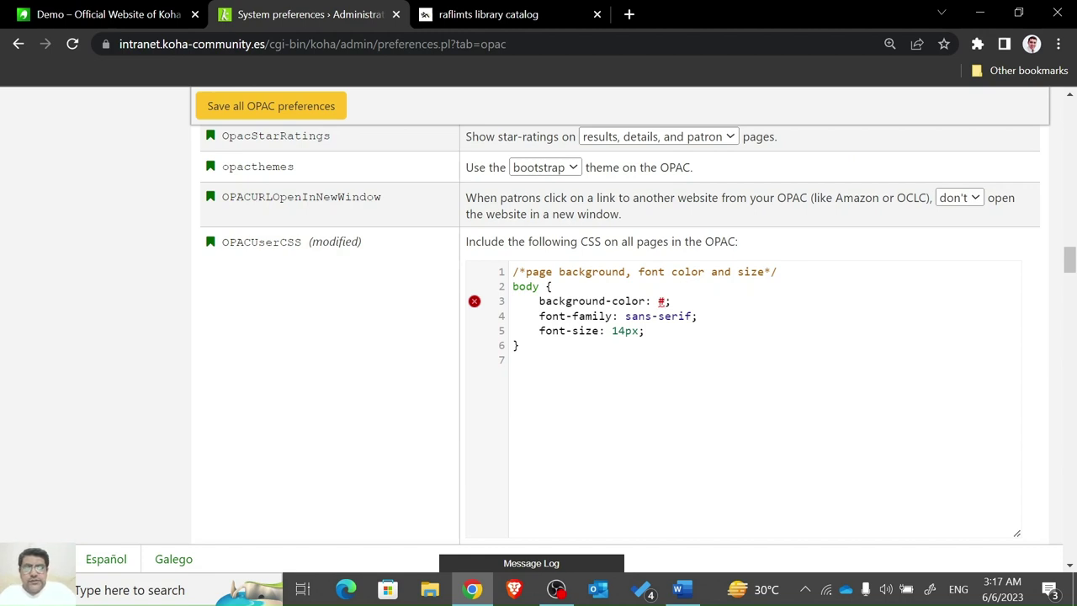
pyautogui.write('fffff')
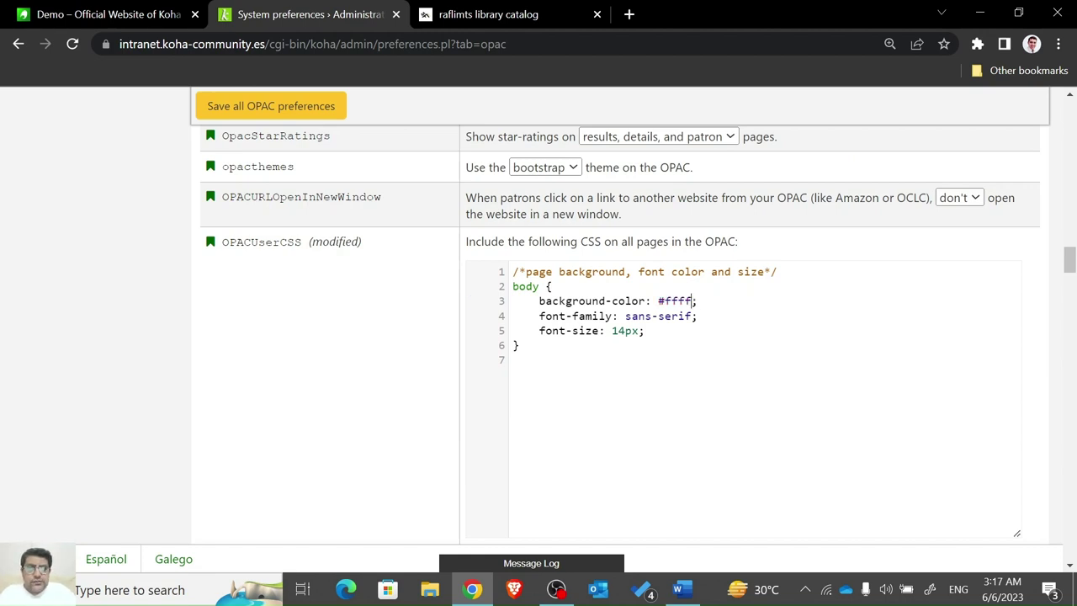
pyautogui.write('f')
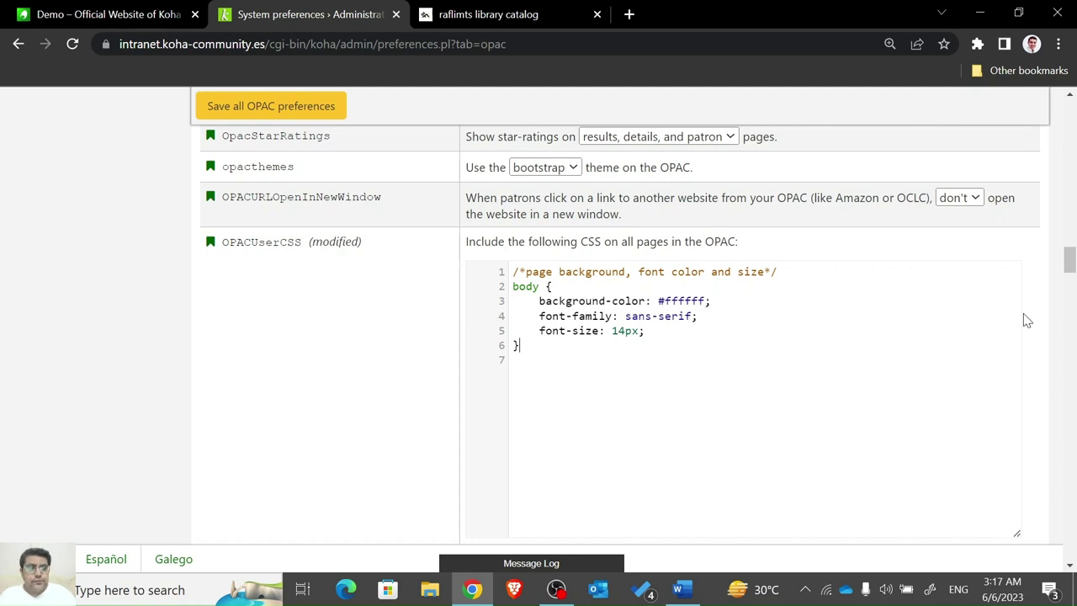
pyautogui.press('Return')
# Switch to the KOHA 22.11 OPAC CUSTOMIZATION document in Word and copy the "main user block, font color and size" CSS rule.
pyautogui.hotkey('alt', 'Tab')
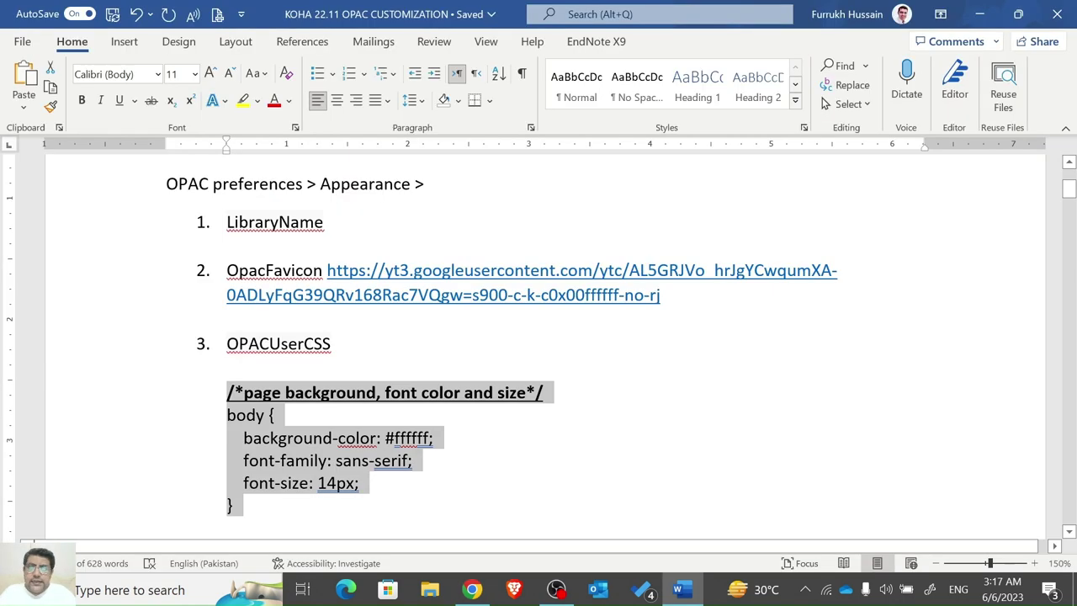
pyautogui.click(1069, 532)
pyautogui.scroll(-4, 1069, 534)
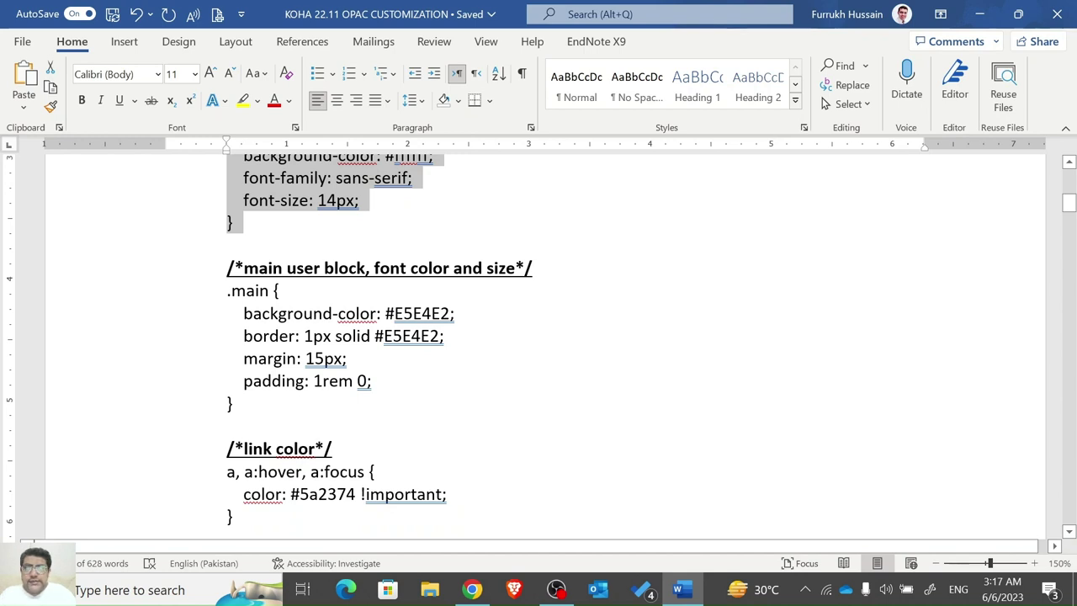
pyautogui.moveTo(226, 267); pyautogui.dragTo(244, 404)
pyautogui.hotkey('ctrl', 'c')
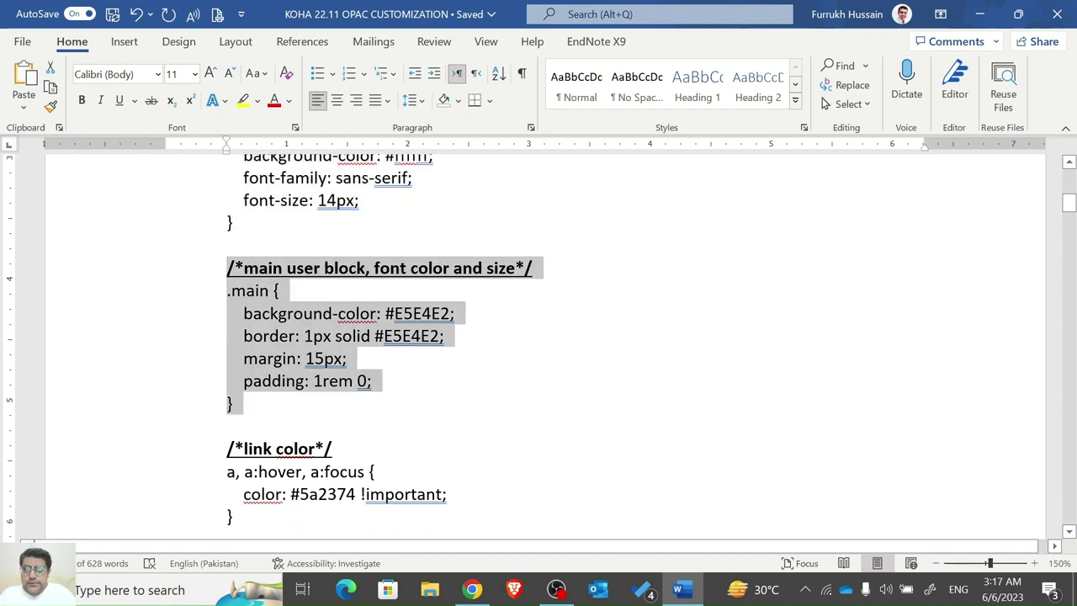
# Switch back to Chrome, save all OPAC preferences, and paste the copied .main rule below the body rule in OPACUserCSS.
pyautogui.hotkey('alt', 'Tab')
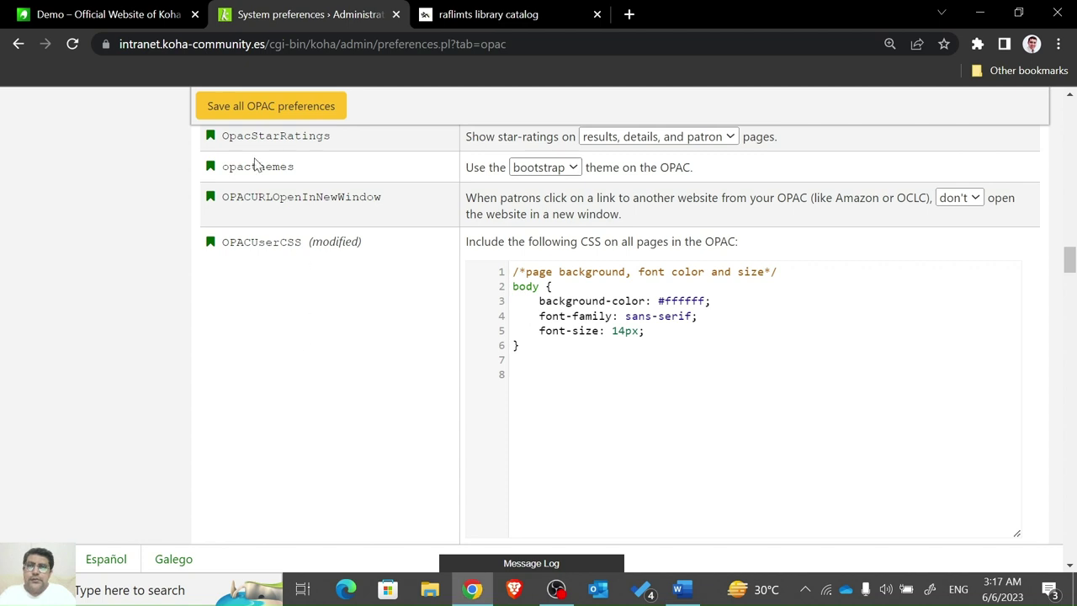
pyautogui.click(271, 106)
pyautogui.click(568, 8)
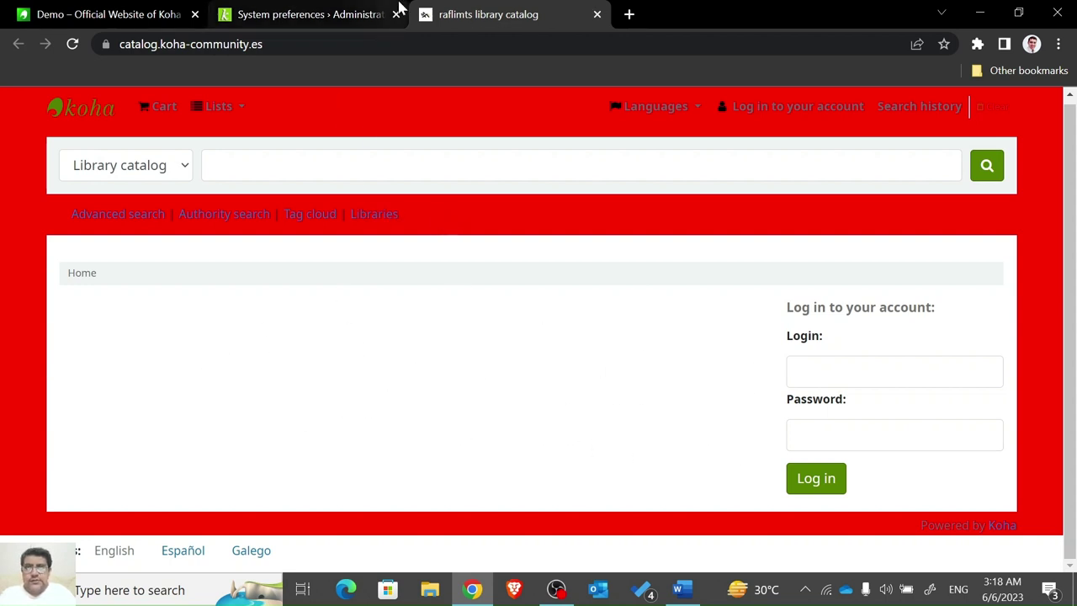
pyautogui.click(329, 12)
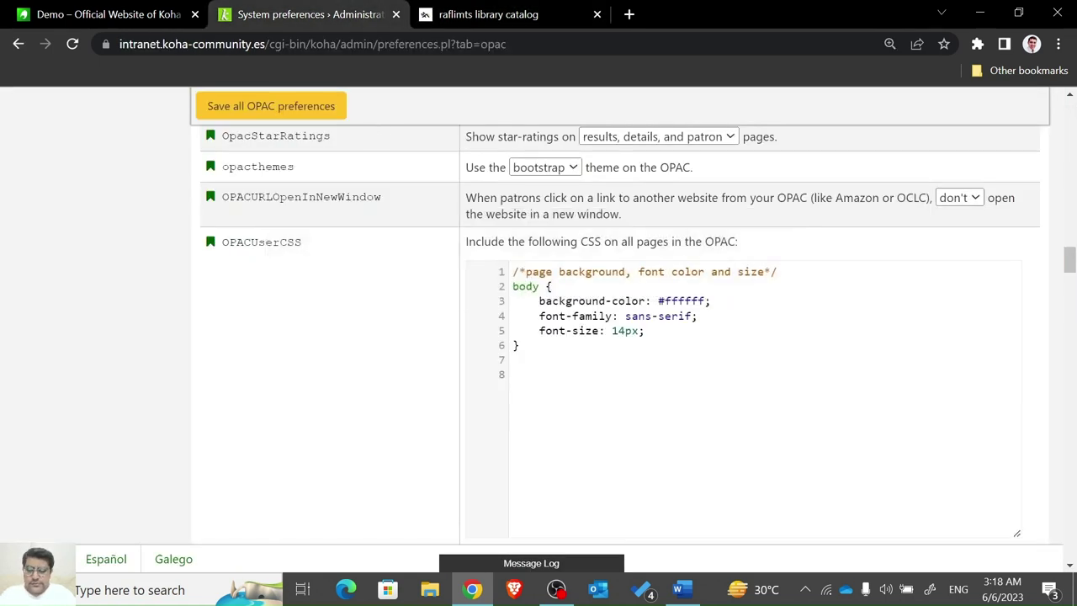
pyautogui.hotkey('ctrl', 'v')
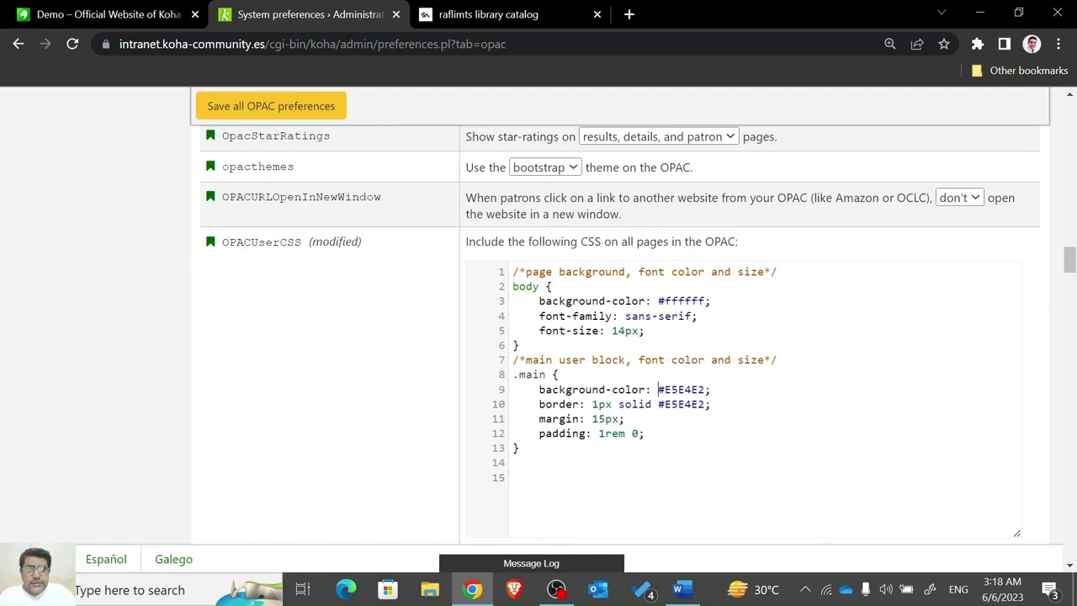
# Set the background-color of the .main rule to red and reload the online catalog to check its appearance.
pyautogui.moveTo(658, 390); pyautogui.dragTo(705, 390)
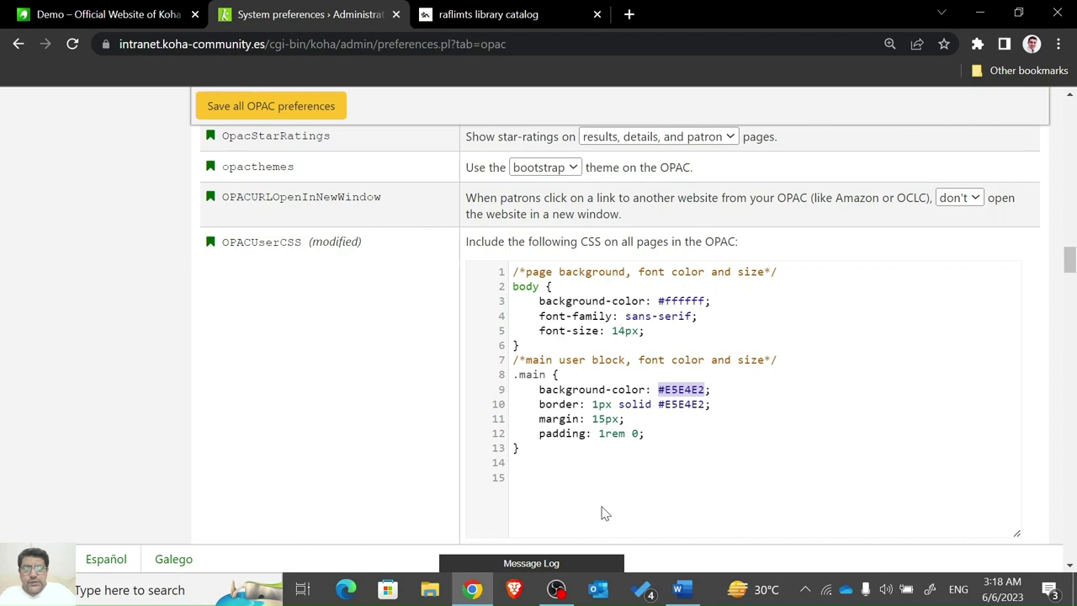
pyautogui.write('red')
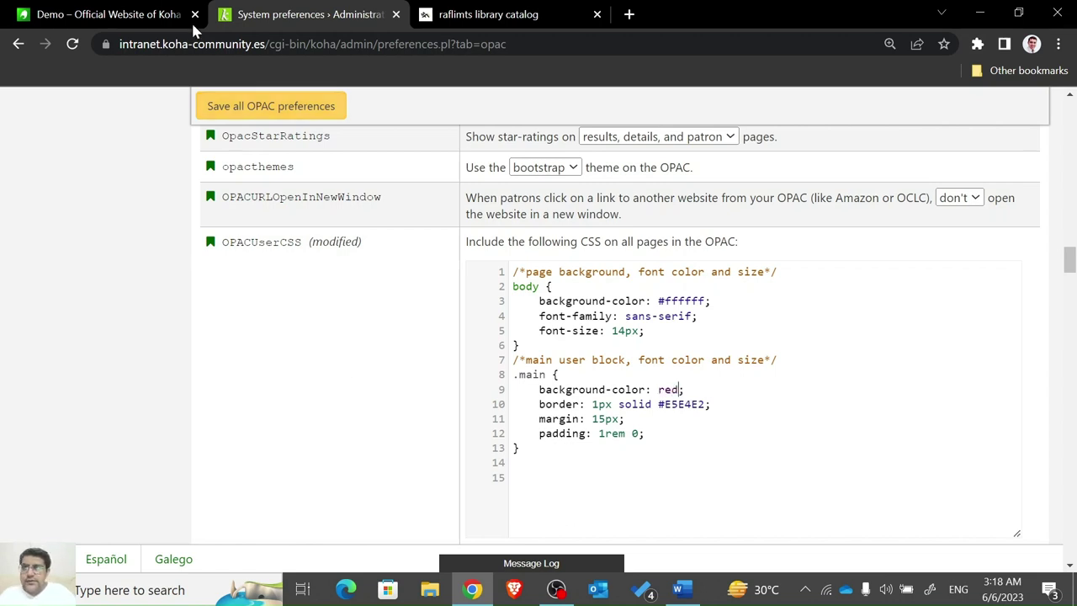
pyautogui.click(450, 17)
pyautogui.click(73, 44)
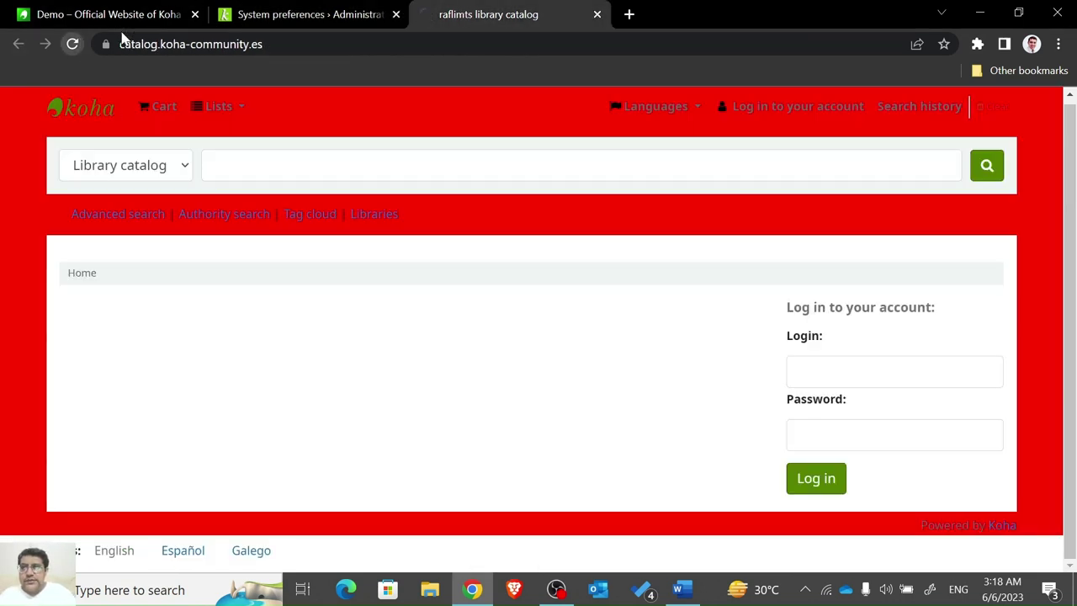
pyautogui.click(354, 14)
pyautogui.click(505, 14)
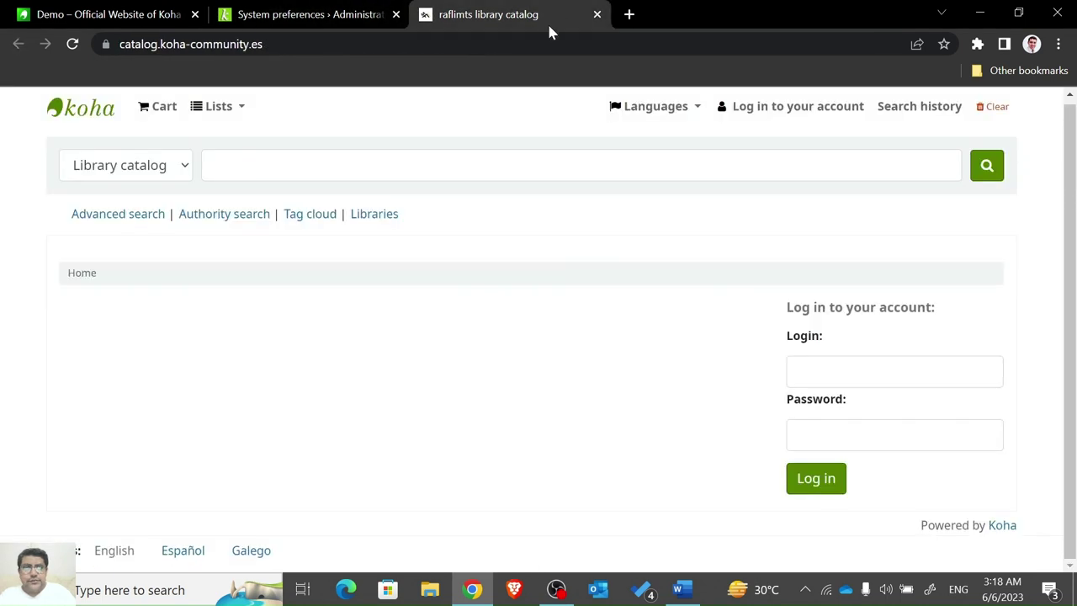
# Set the .main rule's background-color to black and its border color to #ffffff in OPACUserCSS.
pyautogui.click(277, 14)
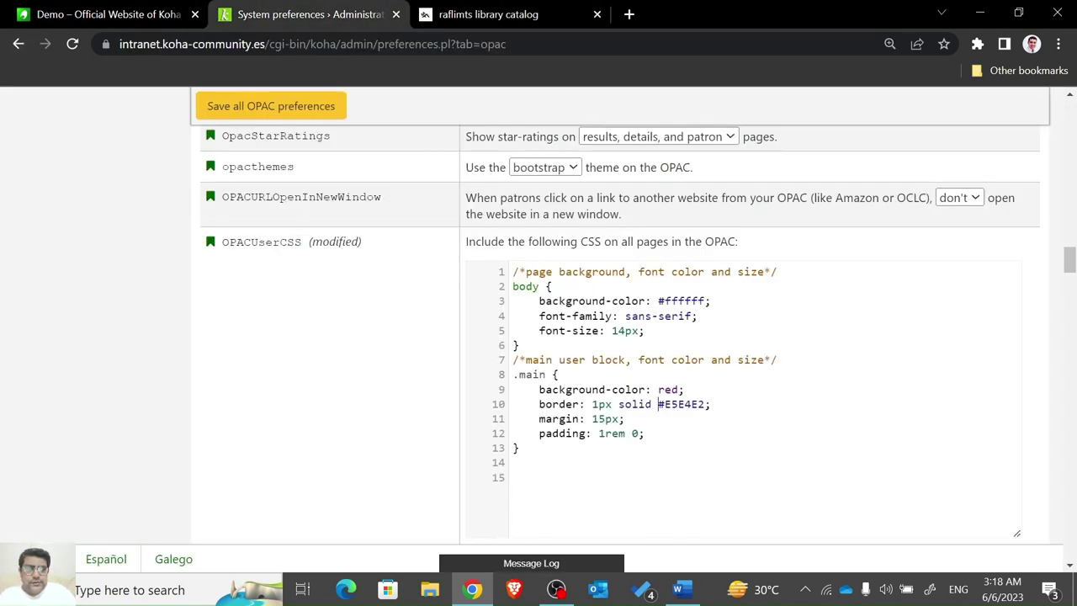
pyautogui.moveTo(659, 389); pyautogui.dragTo(678, 389)
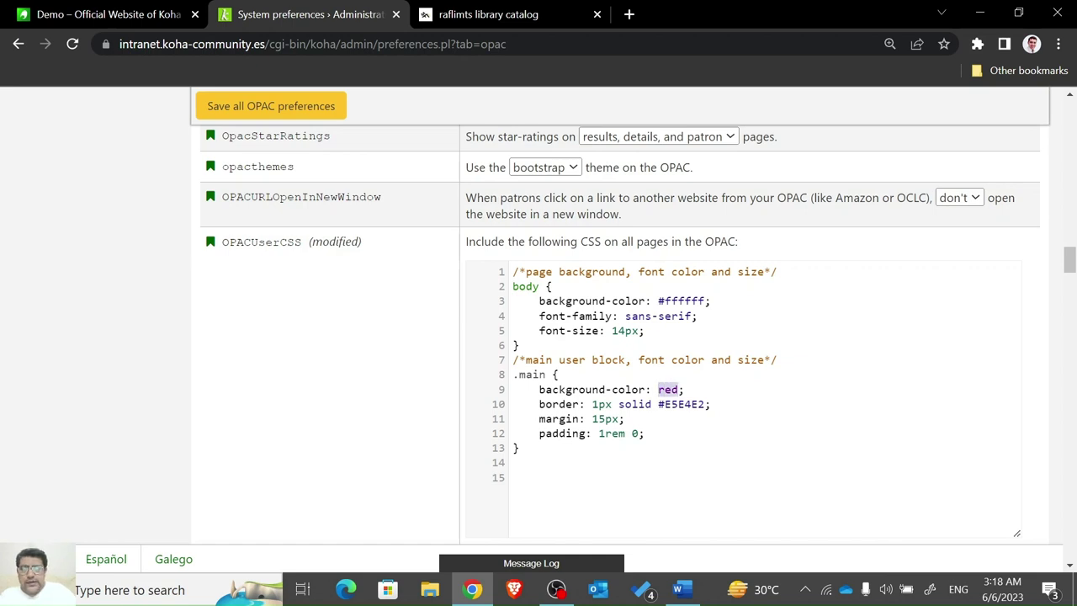
pyautogui.write('black')
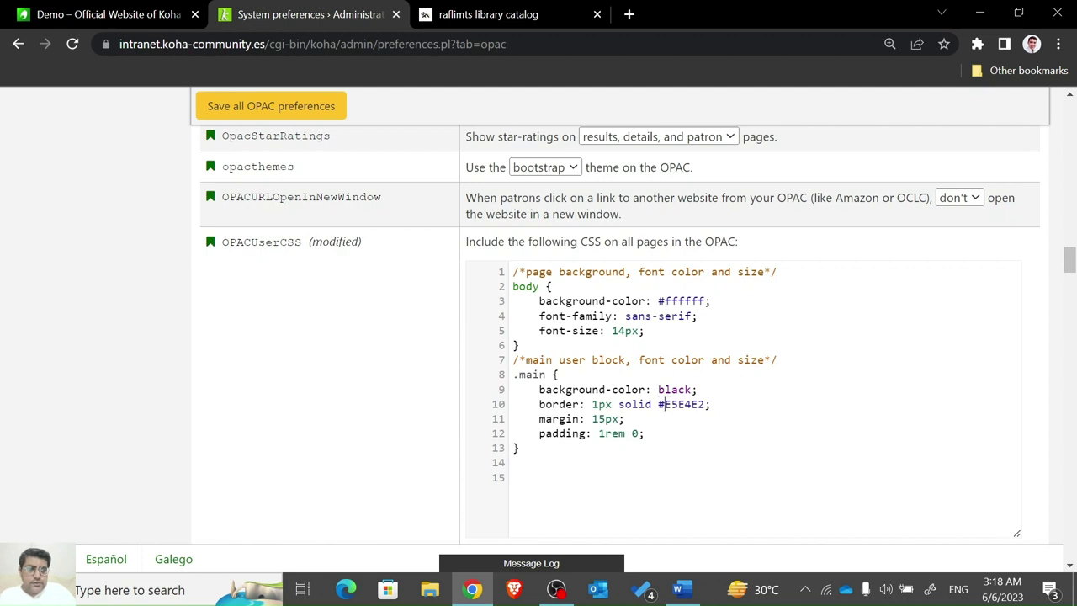
pyautogui.moveTo(663, 403); pyautogui.dragTo(705, 404)
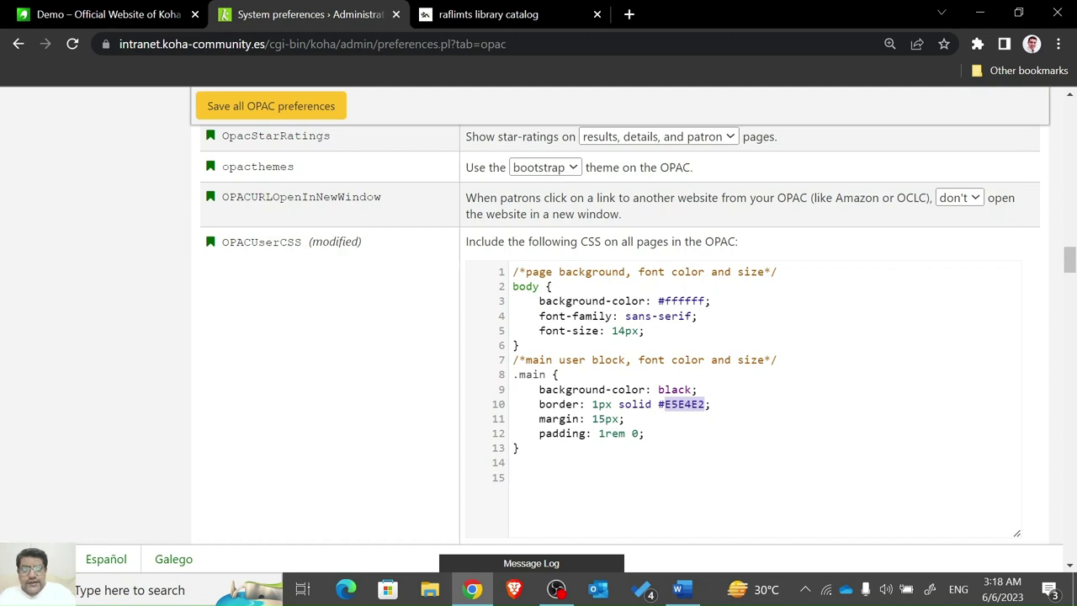
pyautogui.write('ffffff')
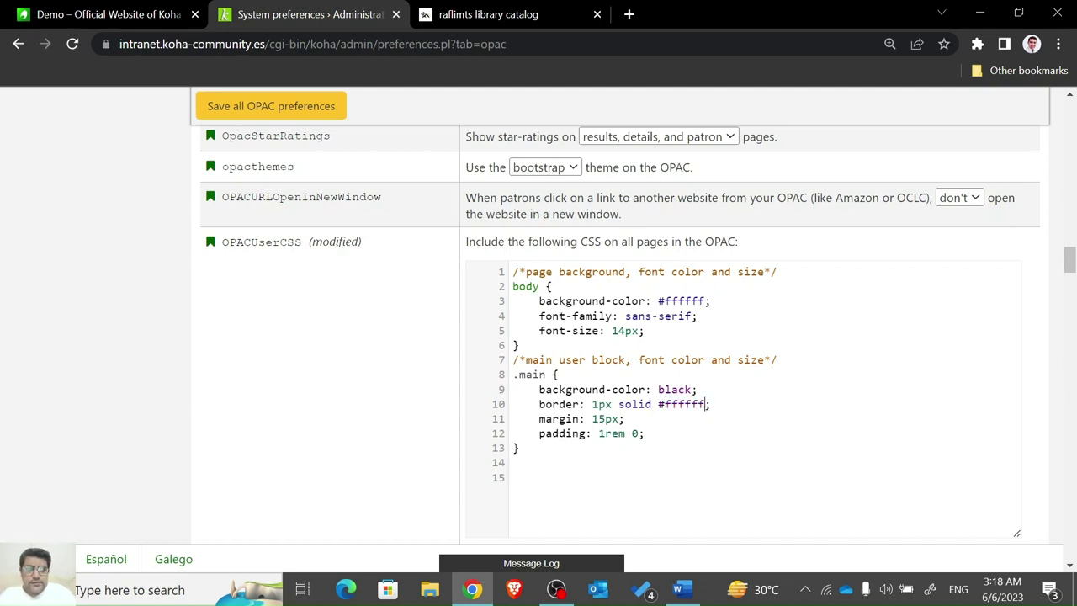
# Save all OPAC preferences and reload the online catalog to check the main block's background and border.
pyautogui.click(320, 107)
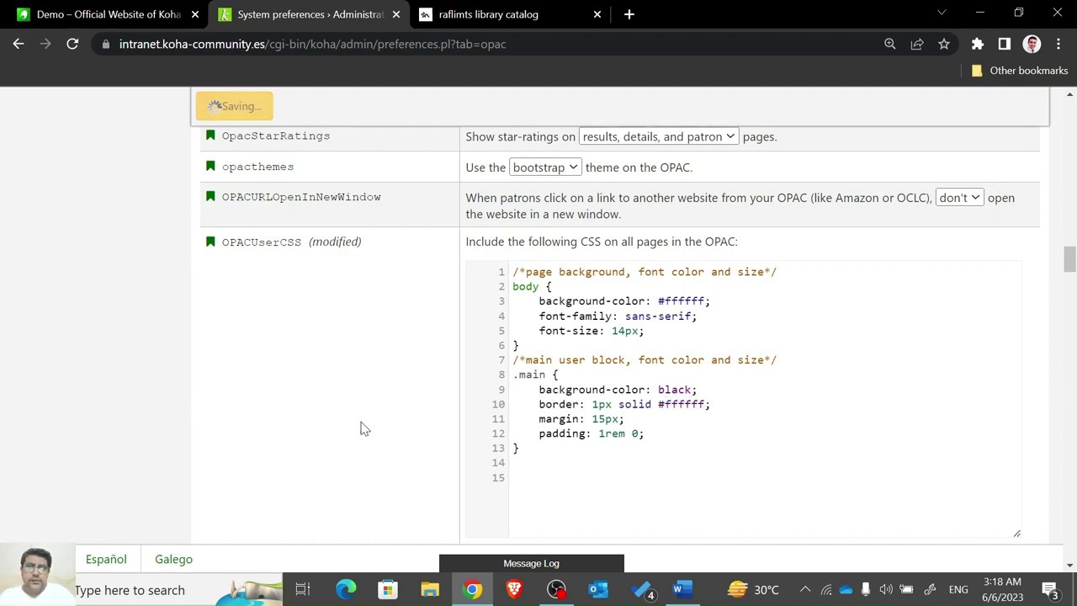
pyautogui.click(492, 11)
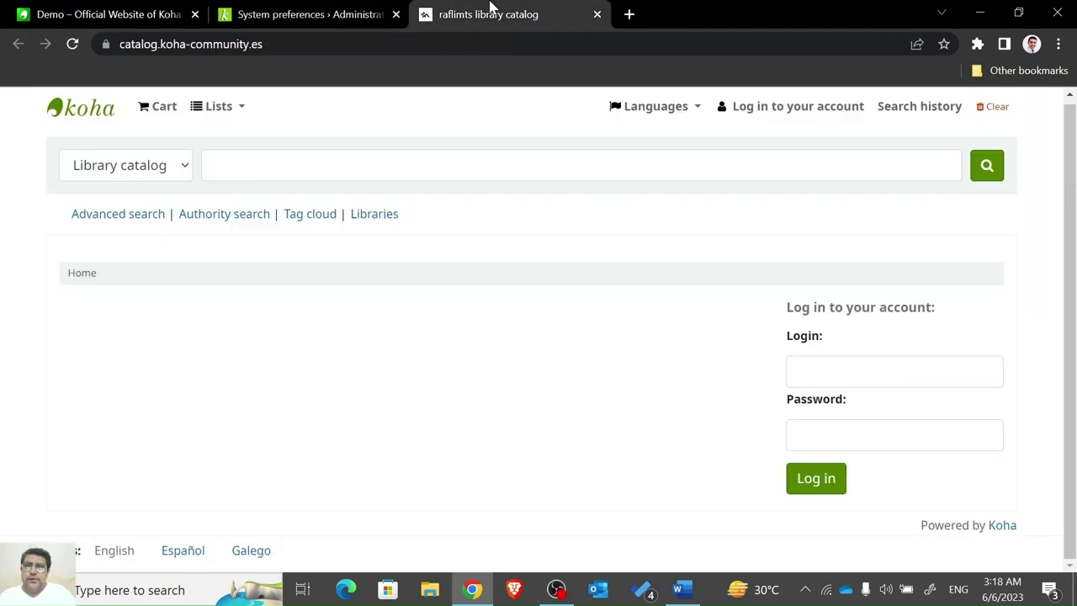
pyautogui.click(72, 46)
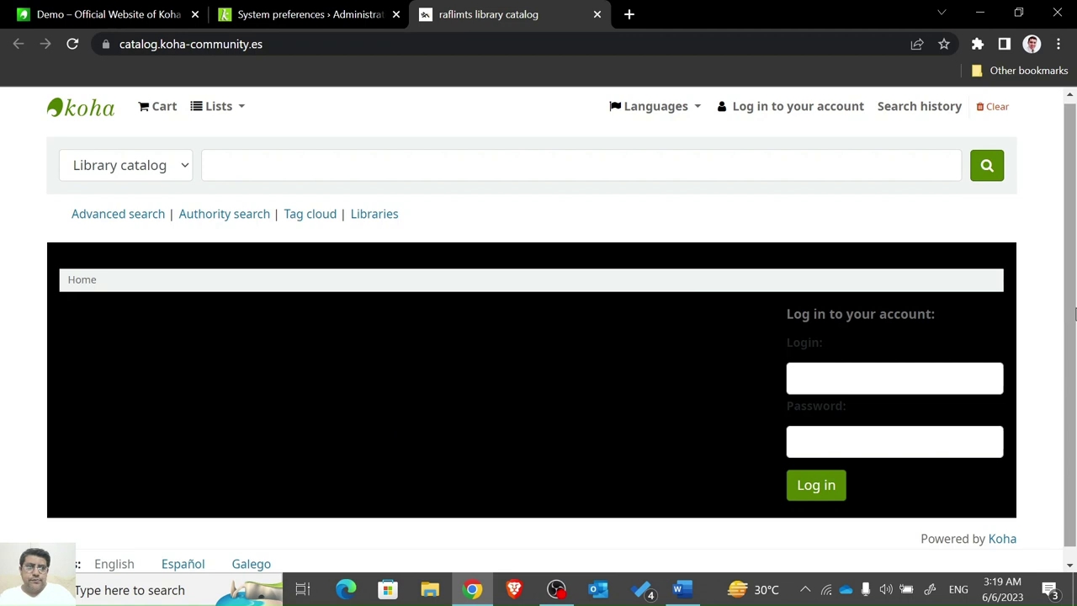
pyautogui.scroll(-1, 1074, 314)
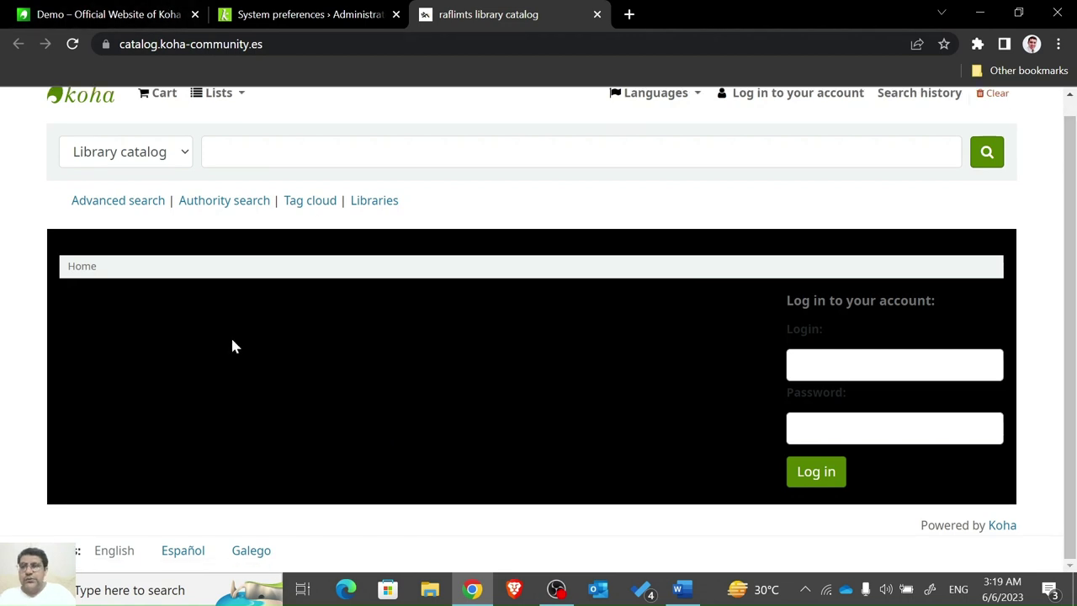
# Return to the OPAC preferences and set the .main rule's background-color in OPACUserCSS to #ffffff.
pyautogui.click(303, 12)
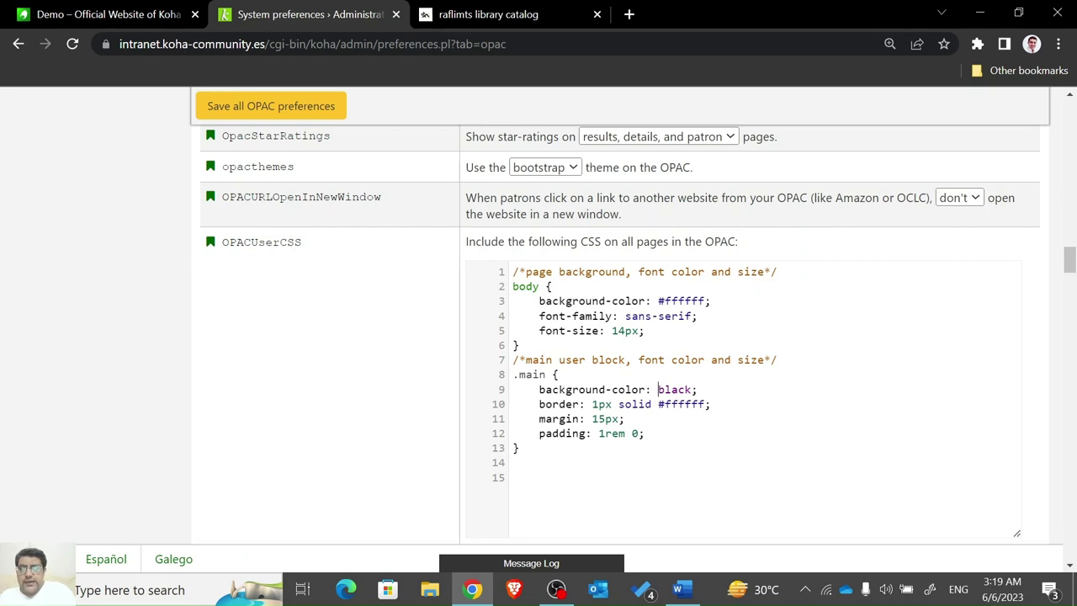
pyautogui.write('#ff')
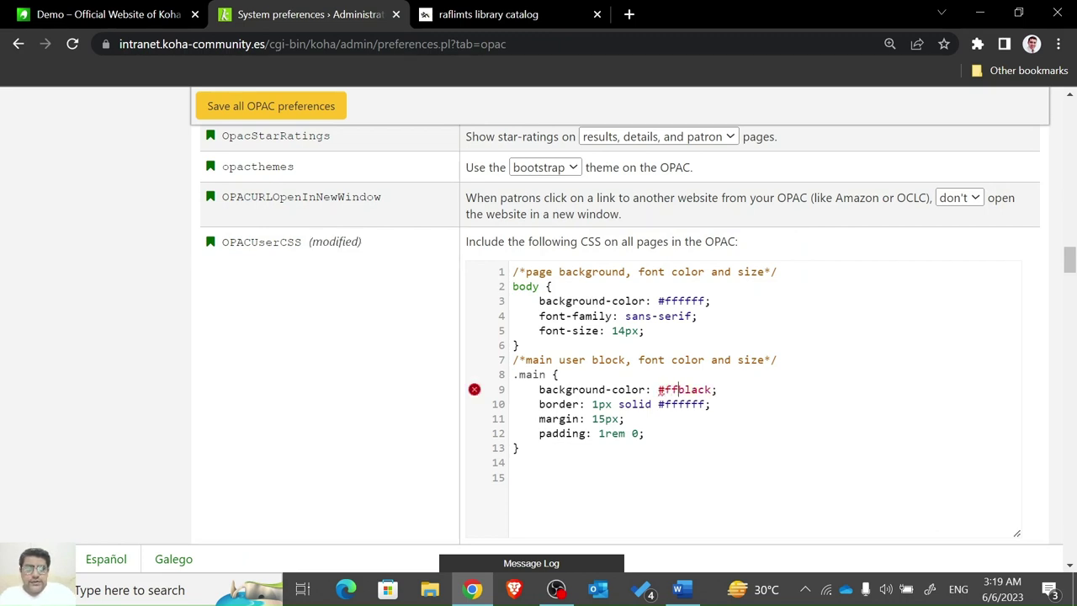
pyautogui.write('fff')
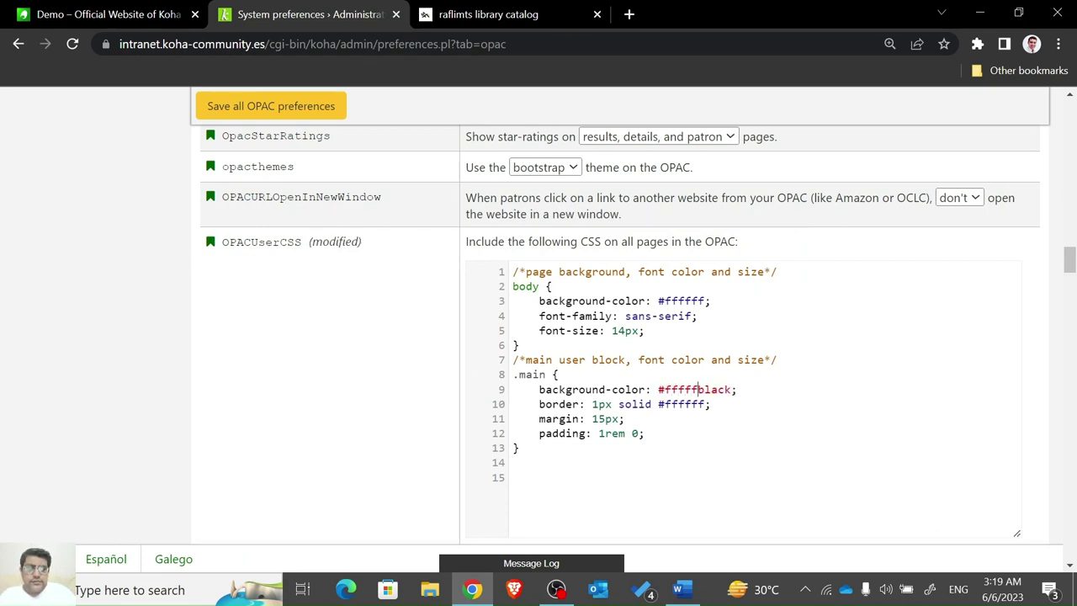
pyautogui.press('Delete')
pyautogui.press('Delete')
pyautogui.write('f')
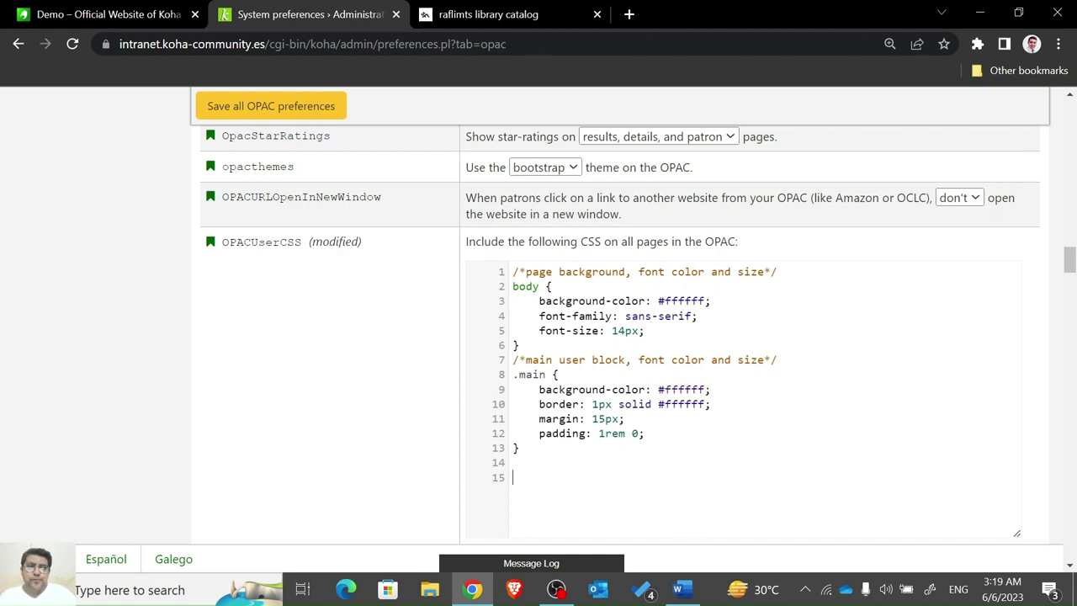
# Save all OPAC preferences and reload the online catalog to check the main block's new background.
pyautogui.click(341, 107)
pyautogui.click(545, 12)
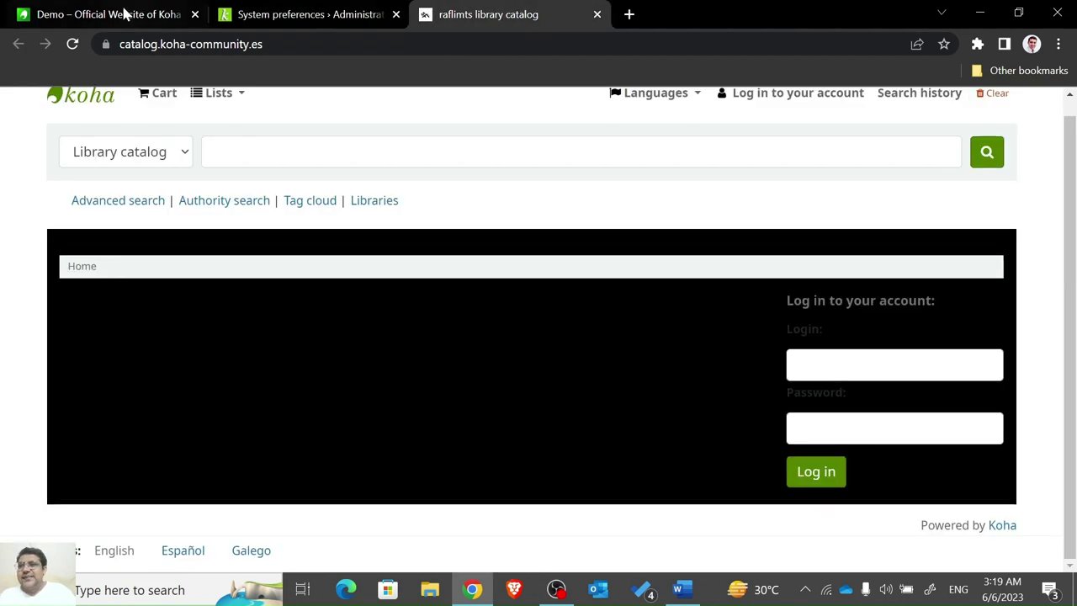
pyautogui.click(72, 44)
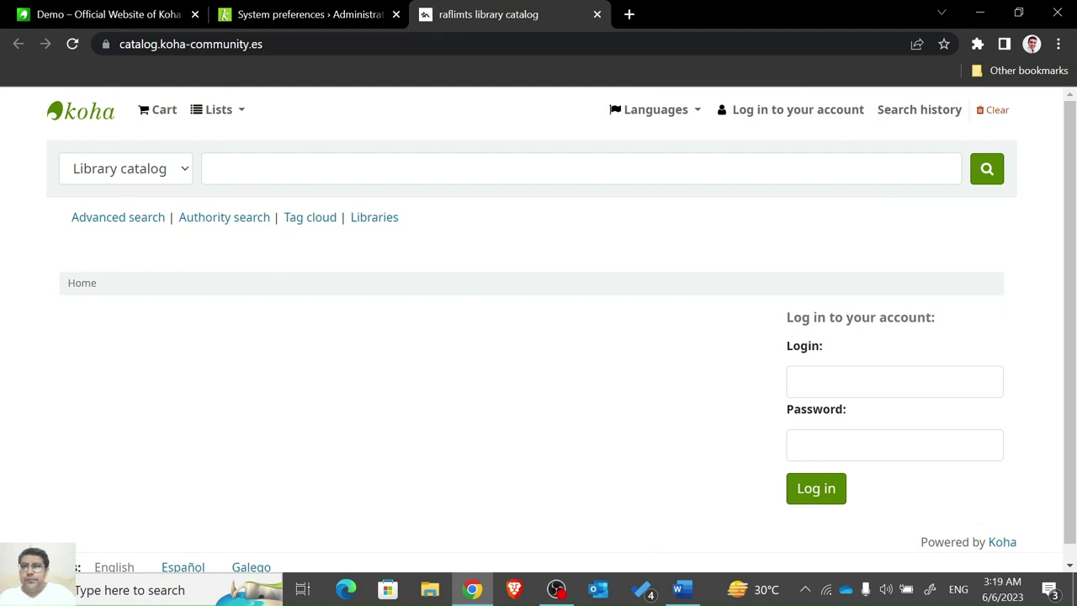
# Switch to the customization notes in Word and copy the "link color" CSS rule for a, a:hover and a:focus.
pyautogui.click(308, 21)
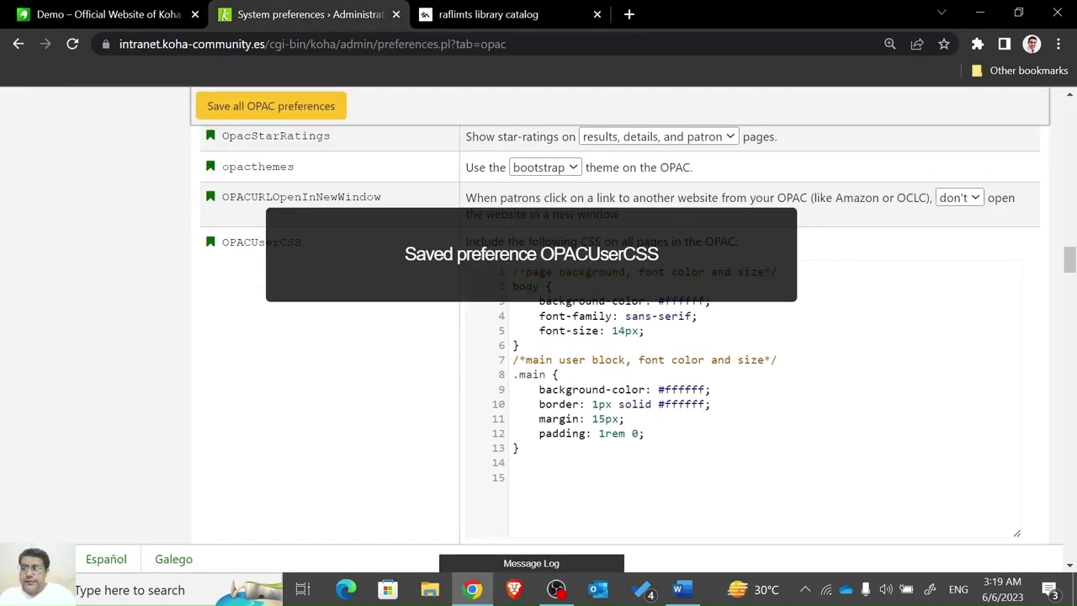
pyautogui.hotkey('alt', 'Tab')
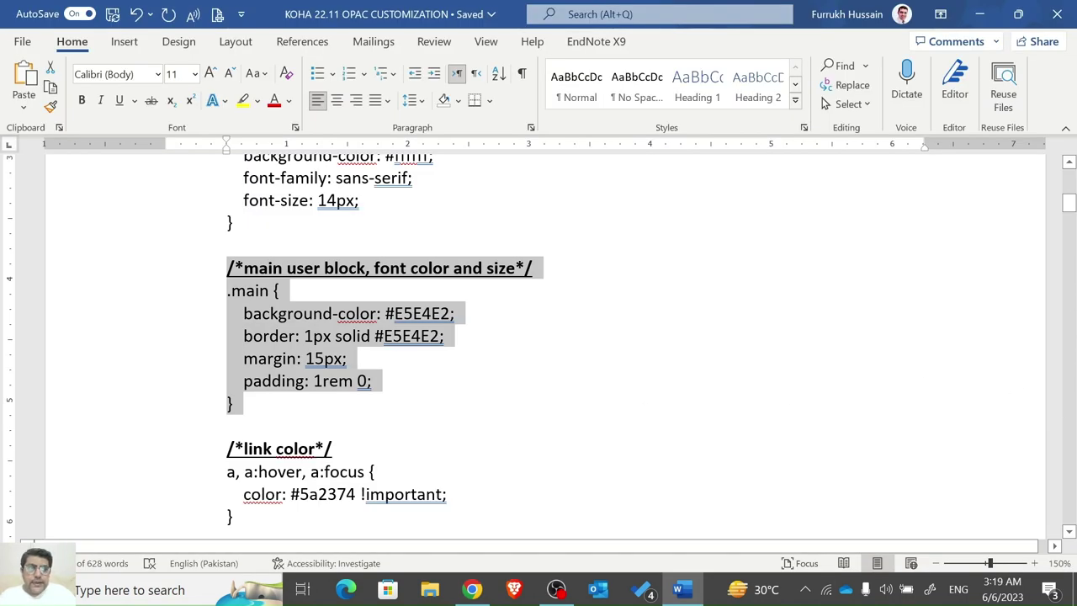
pyautogui.scroll(-4, 1069, 539)
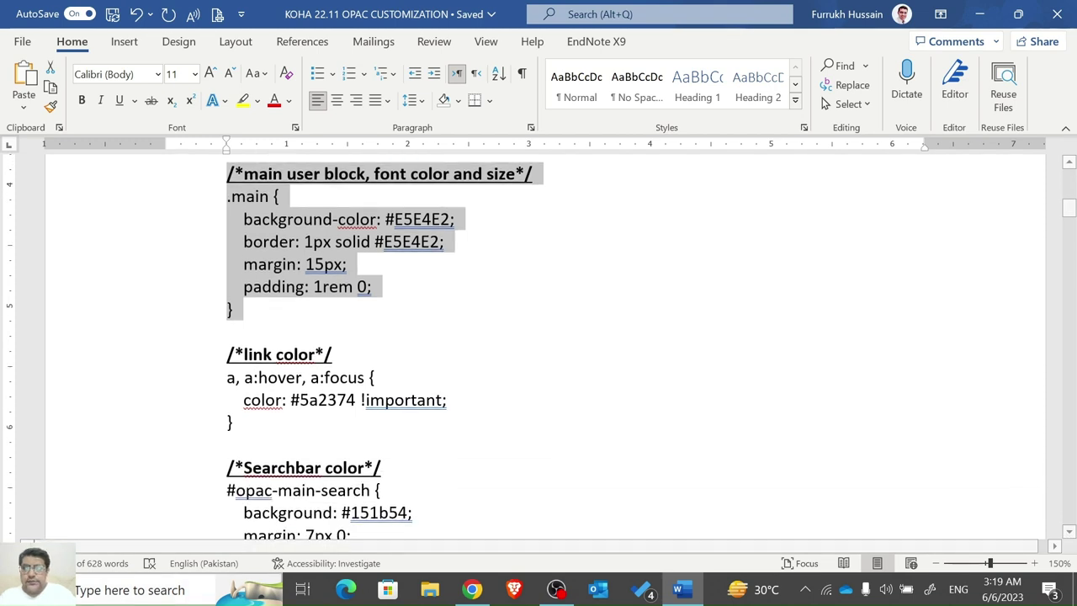
pyautogui.moveTo(215, 425); pyautogui.dragTo(215, 364)
pyautogui.hotkey('ctrl', 'c')
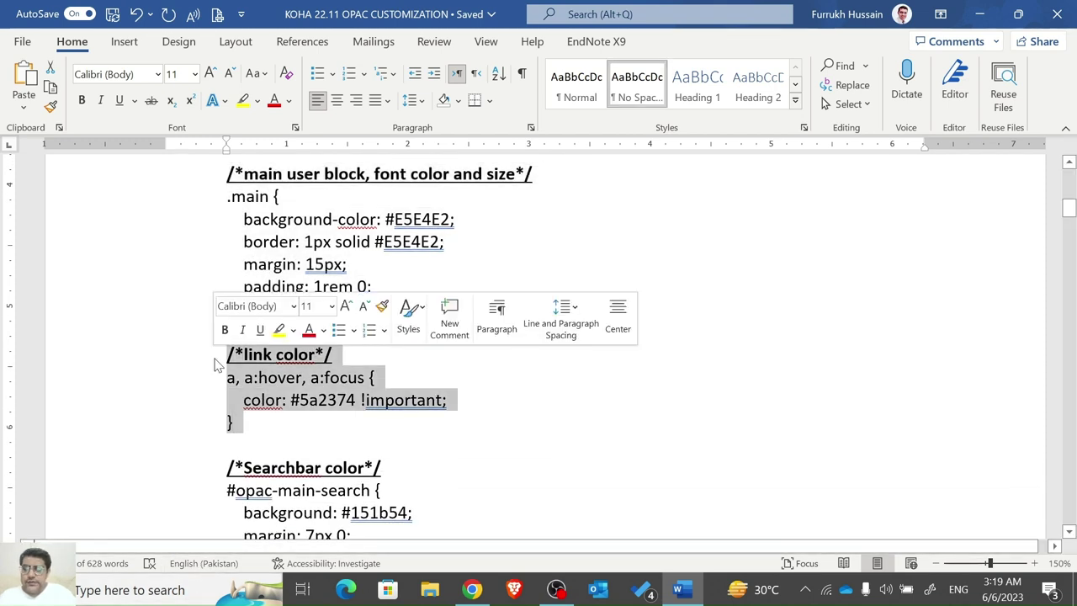
# Switch back to the Koha OPAC preferences and paste the copied link color rule below the .main rule in OPACUserCSS.
pyautogui.hotkey('alt', 'Tab')
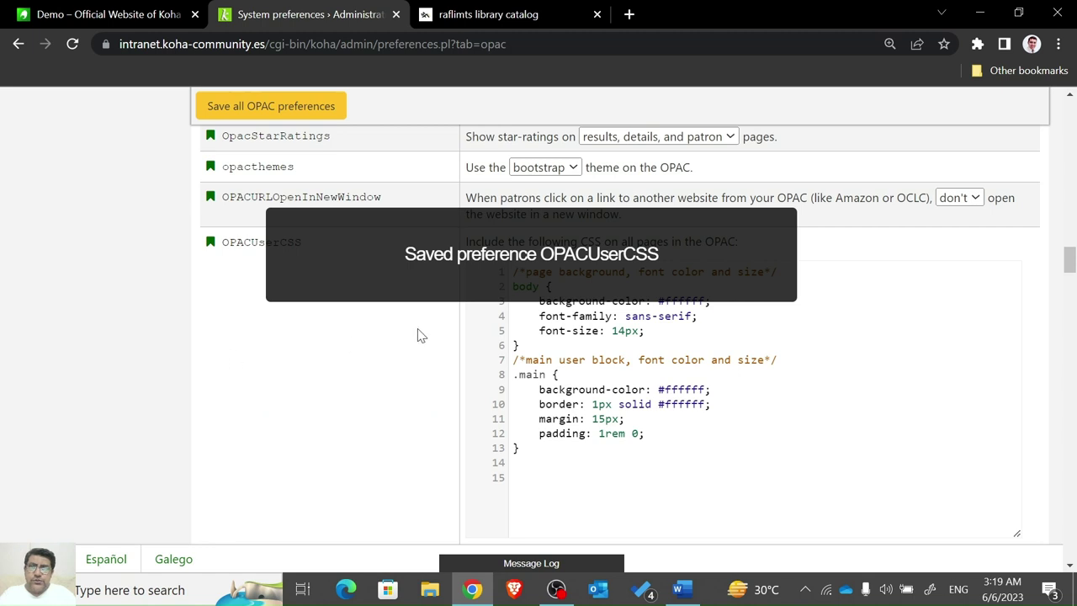
pyautogui.click(491, 15)
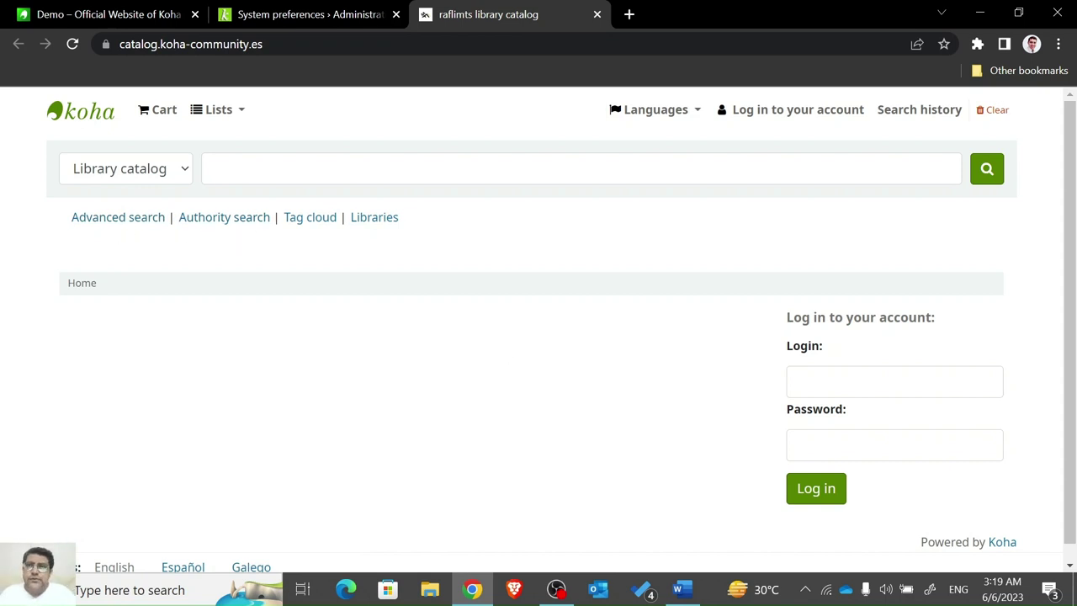
pyautogui.click(370, 6)
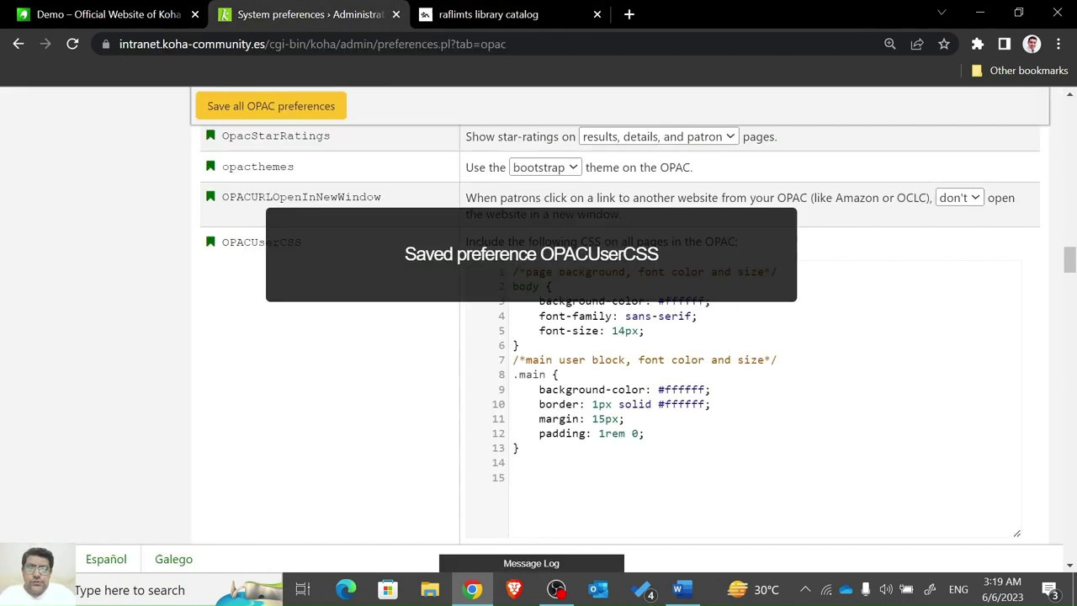
pyautogui.hotkey('ctrl', 'v')
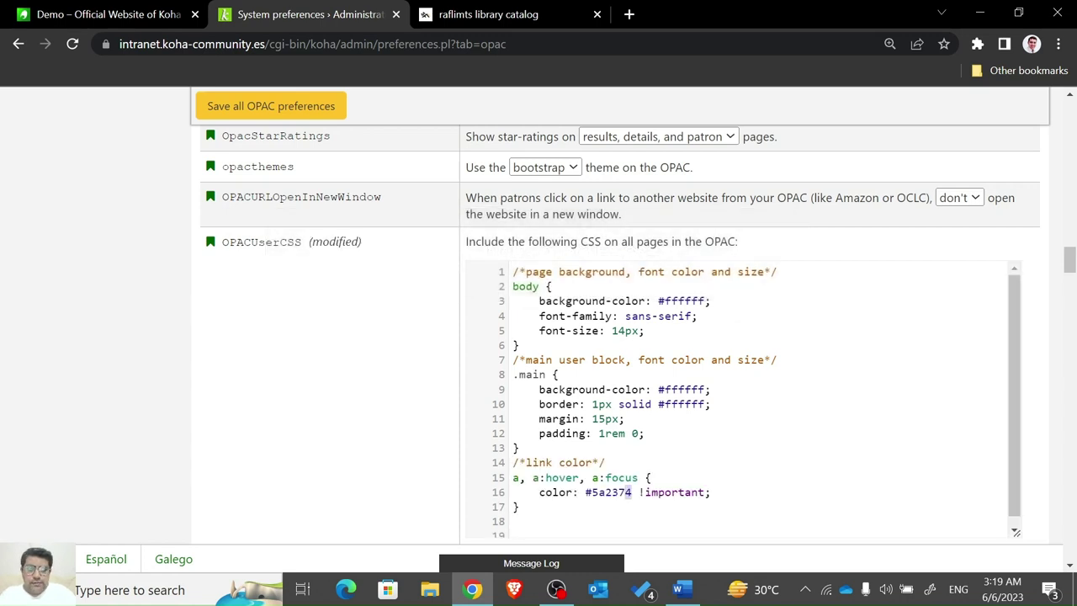
# Set the color value in the a, a:hover, a:focus rule of OPACUserCSS to red.
pyautogui.hotkey('shift', 'Left')
pyautogui.hotkey('shift', 'Left')
pyautogui.hotkey('shift', 'Left')
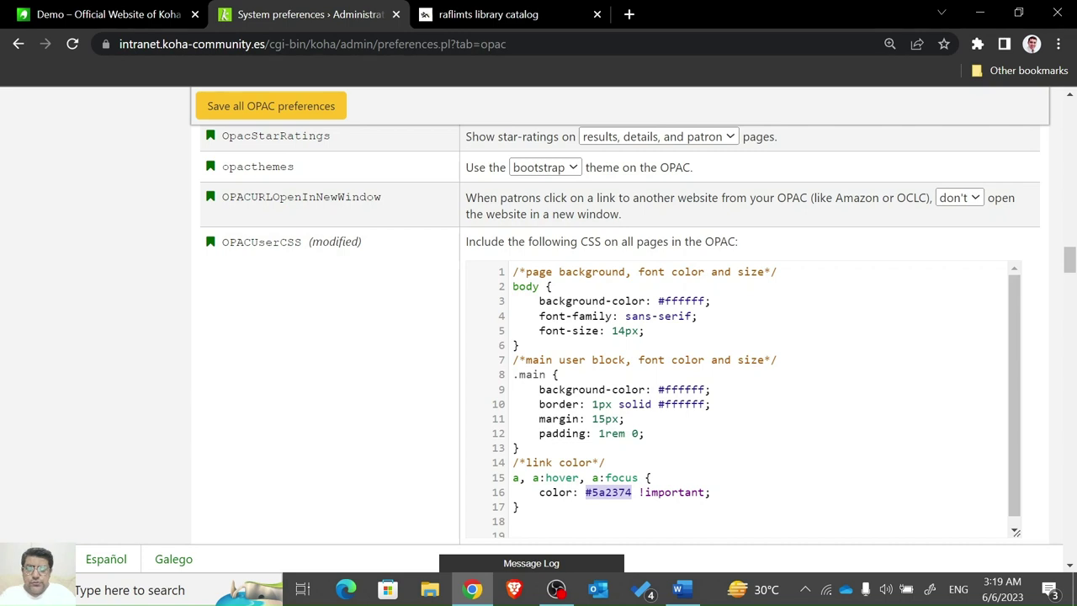
pyautogui.write('red')
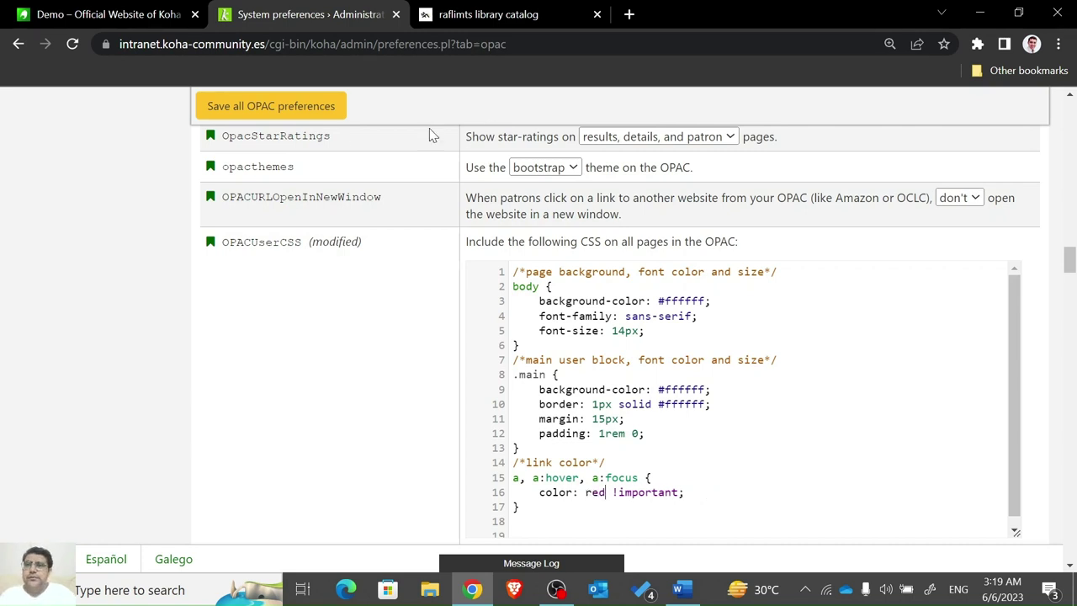
# Save all OPAC preferences and reload the online catalog to check the link color.
pyautogui.click(320, 106)
pyautogui.click(544, 19)
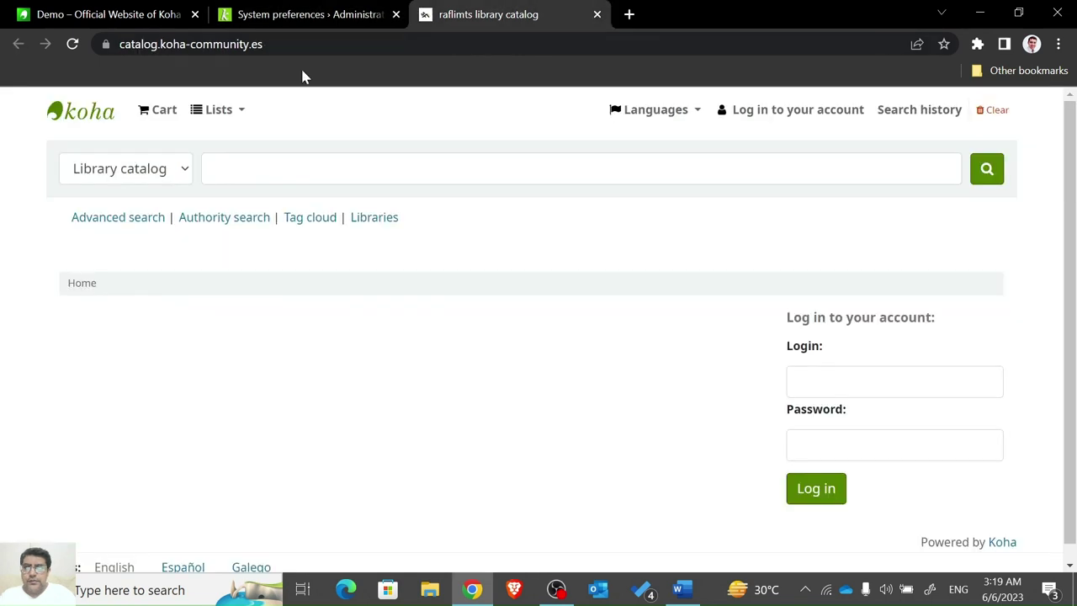
pyautogui.click(72, 44)
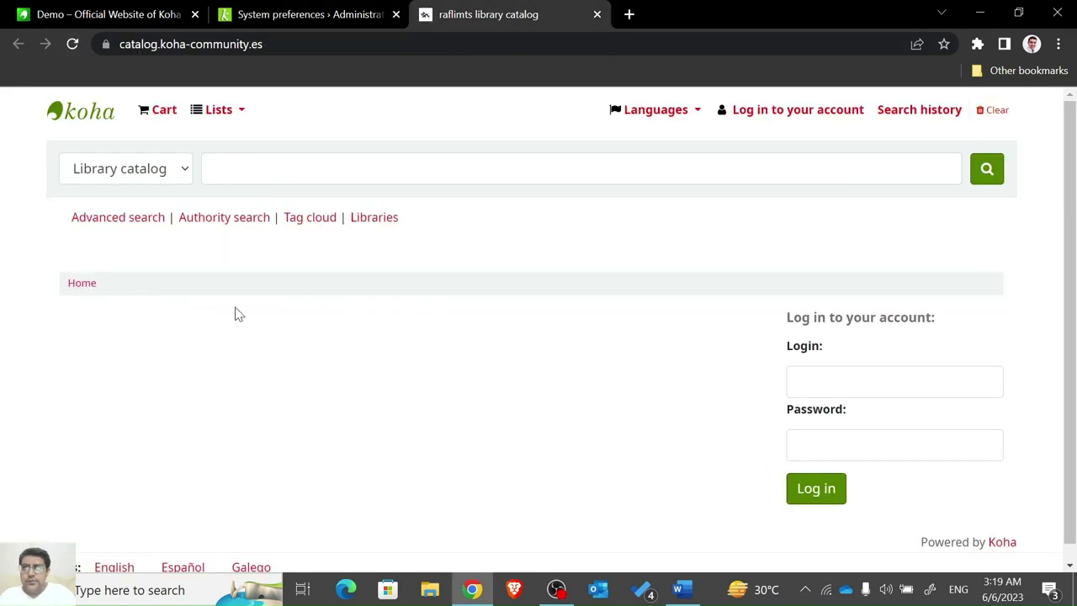
# Switch to the customization notes in Word and copy the "Searchbar color" comment with its #opac-main-search rule.
pyautogui.click(336, 11)
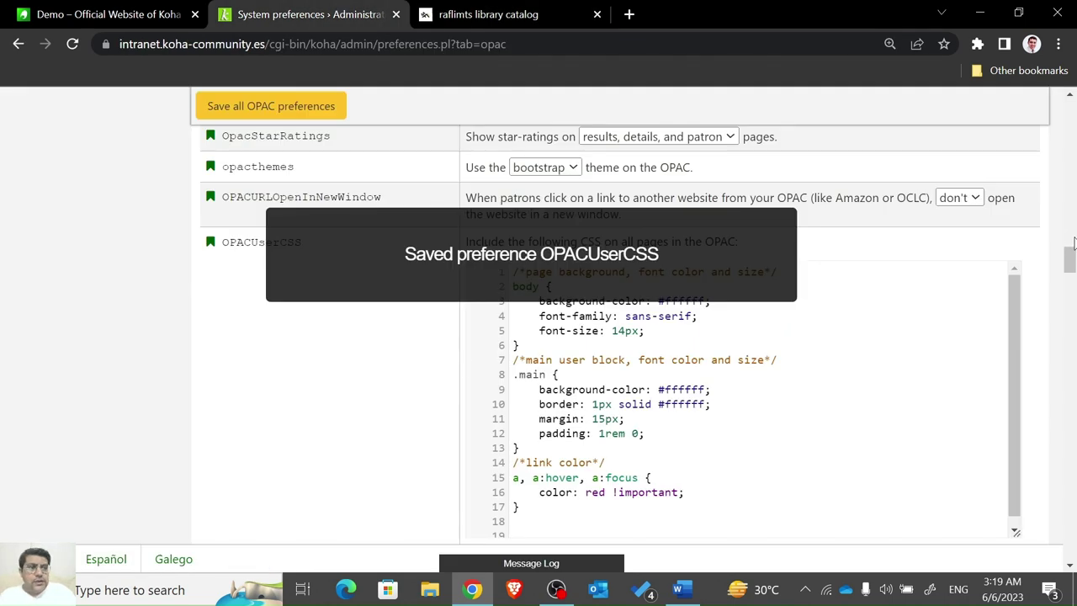
pyautogui.scroll(-1, 1070, 265)
pyautogui.moveTo(1071, 265); pyautogui.dragTo(1070, 270)
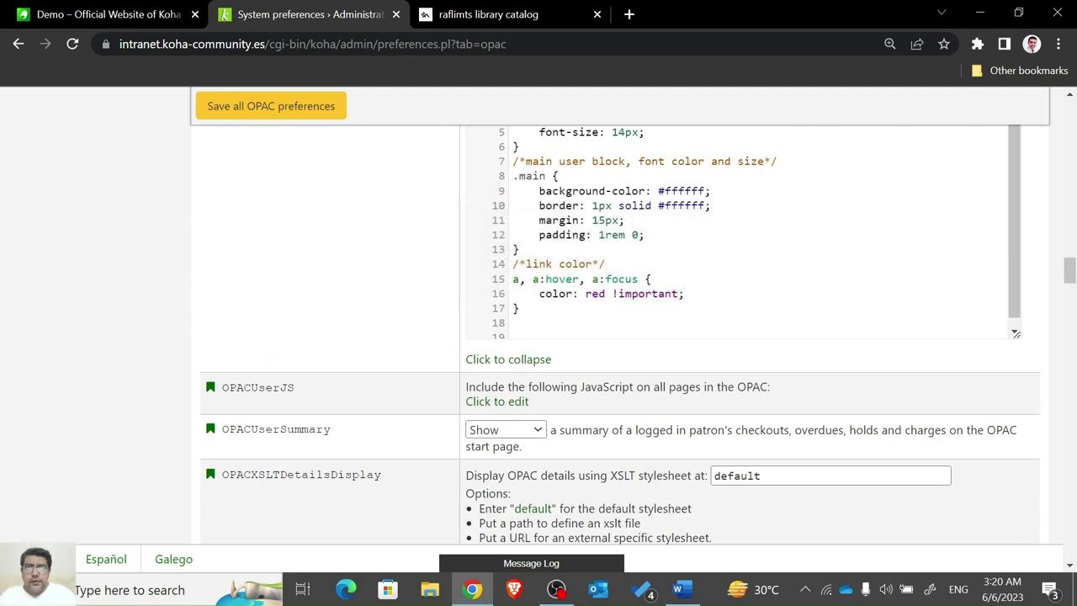
pyautogui.hotkey('alt', 'Tab')
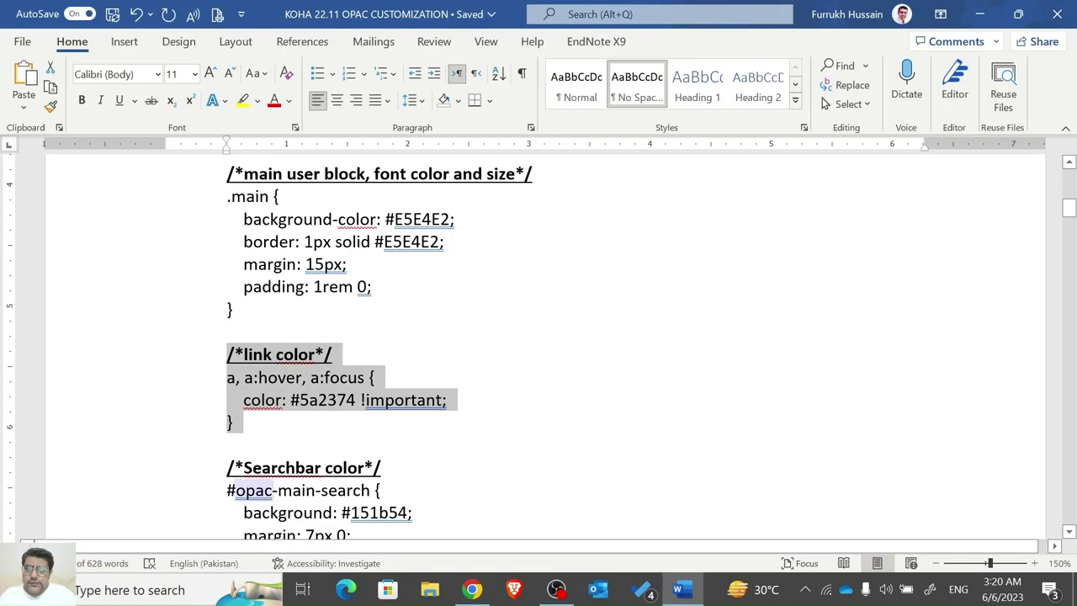
pyautogui.click(381, 468)
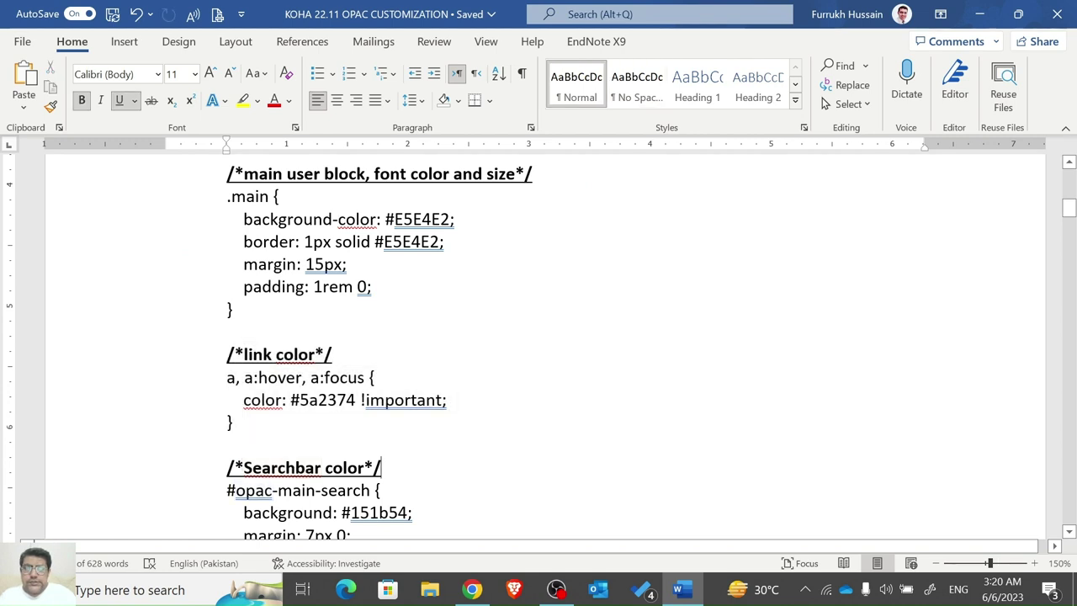
pyautogui.press('Up')
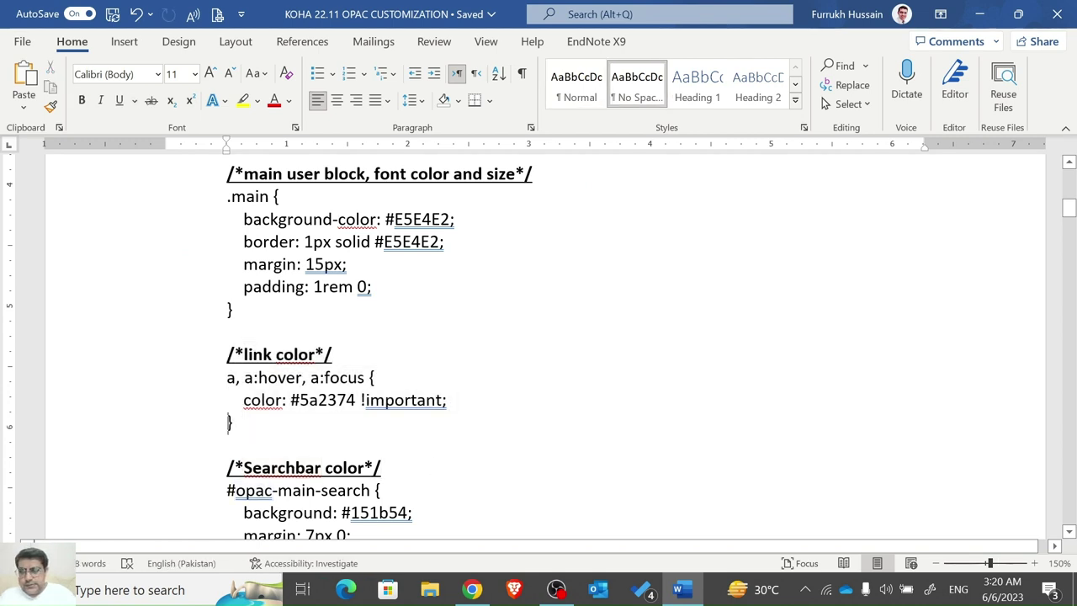
pyautogui.hotkey('shift', 'Down')
pyautogui.hotkey('shift', 'Down')
pyautogui.hotkey('shift', 'Down')
pyautogui.hotkey('shift', 'Down')
pyautogui.hotkey('shift', 'Down')
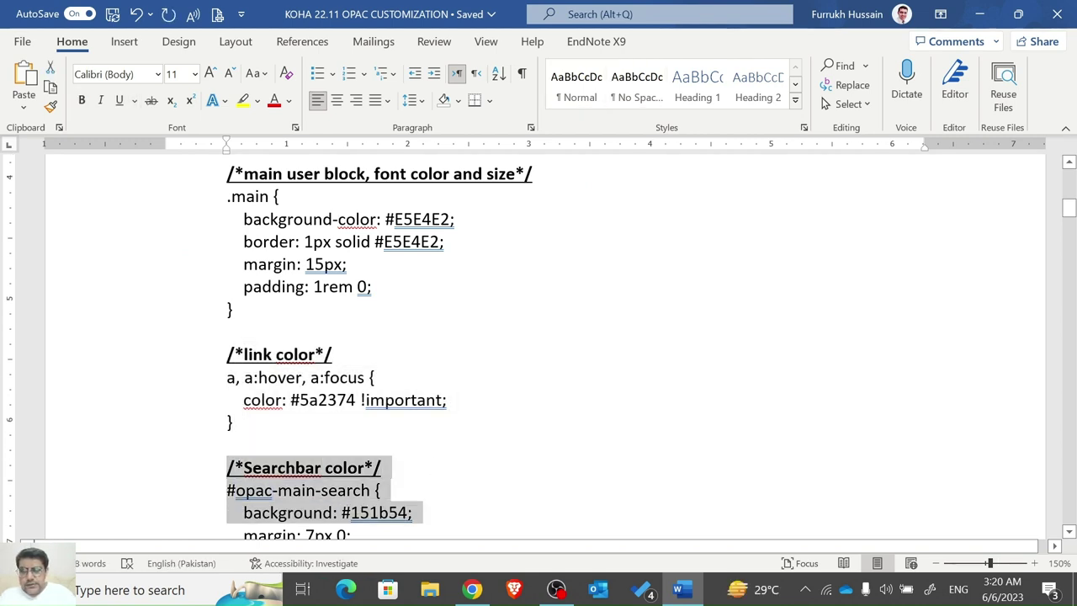
pyautogui.hotkey('shift', 'Down')
pyautogui.hotkey('ctrl', 'c')
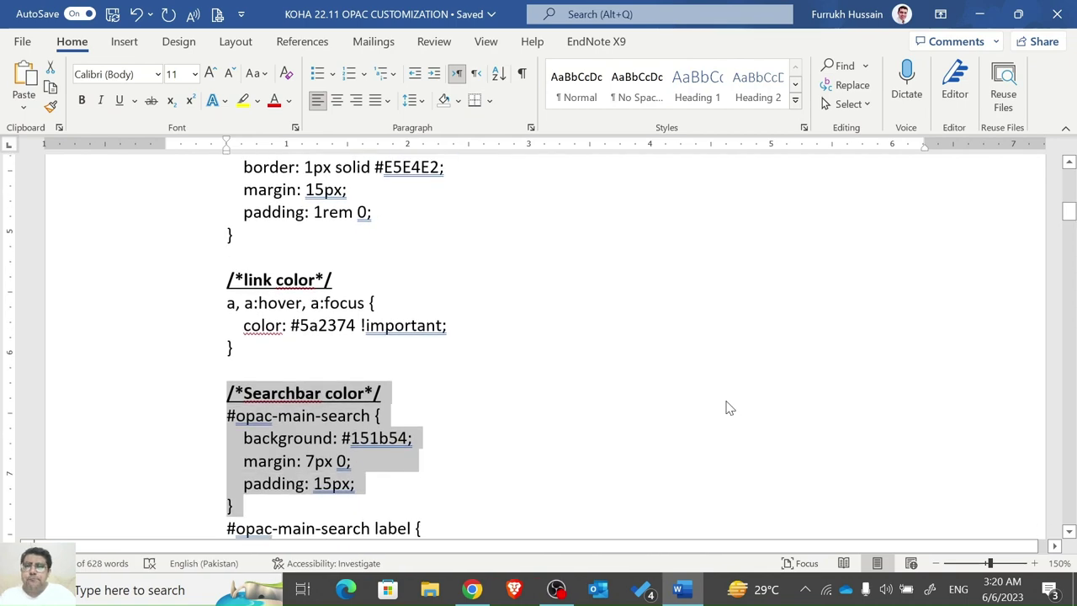
# Return to the Koha OPAC preferences and paste the Searchbar color rule below the link color rule in OPACUserCSS.
pyautogui.hotkey('alt', 'Tab')
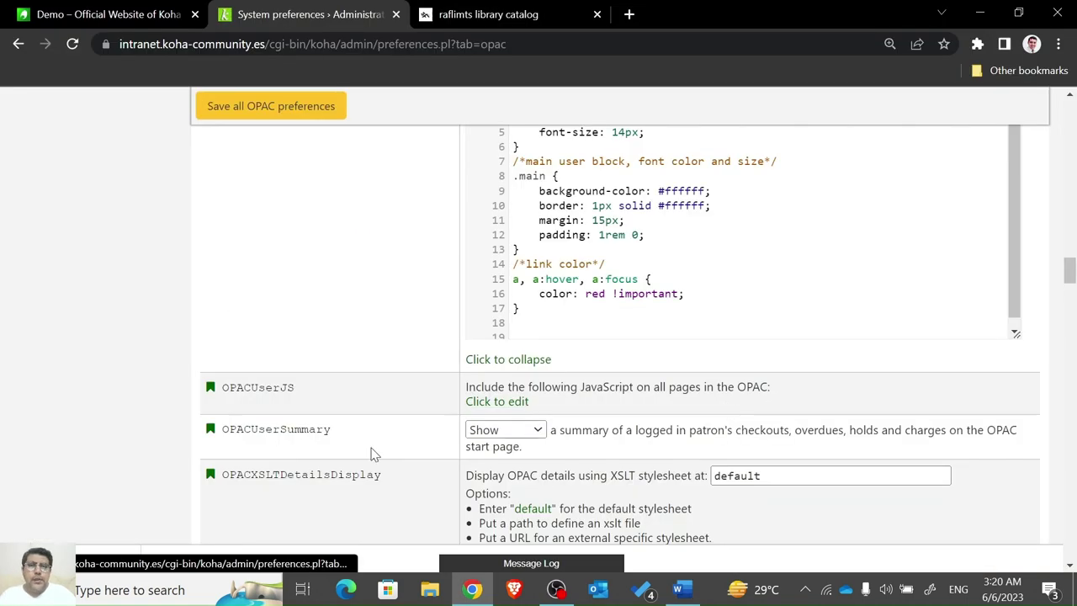
pyautogui.click(500, 10)
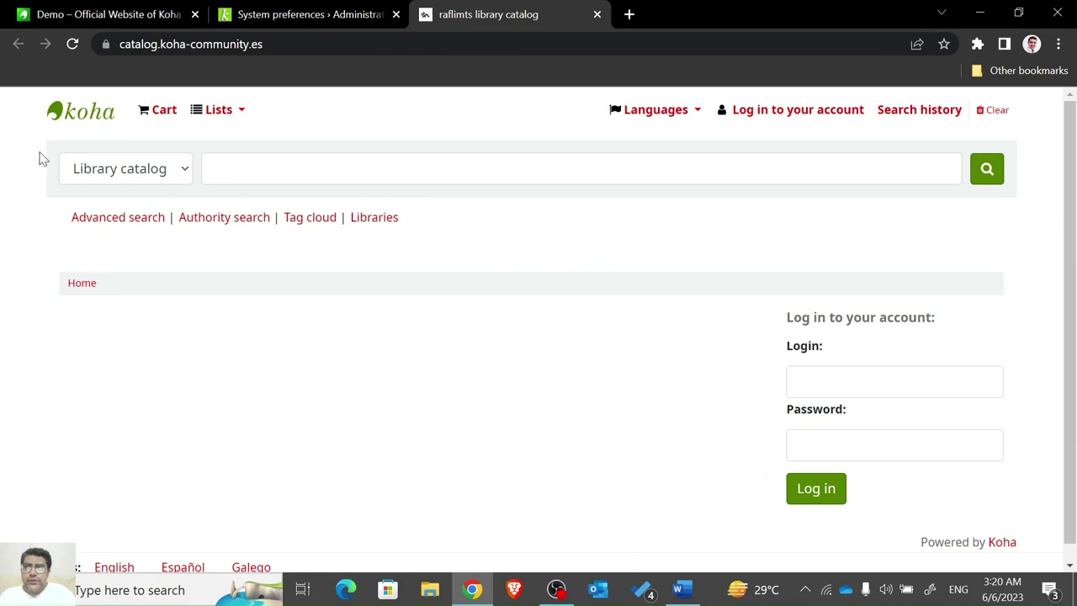
pyautogui.click(306, 19)
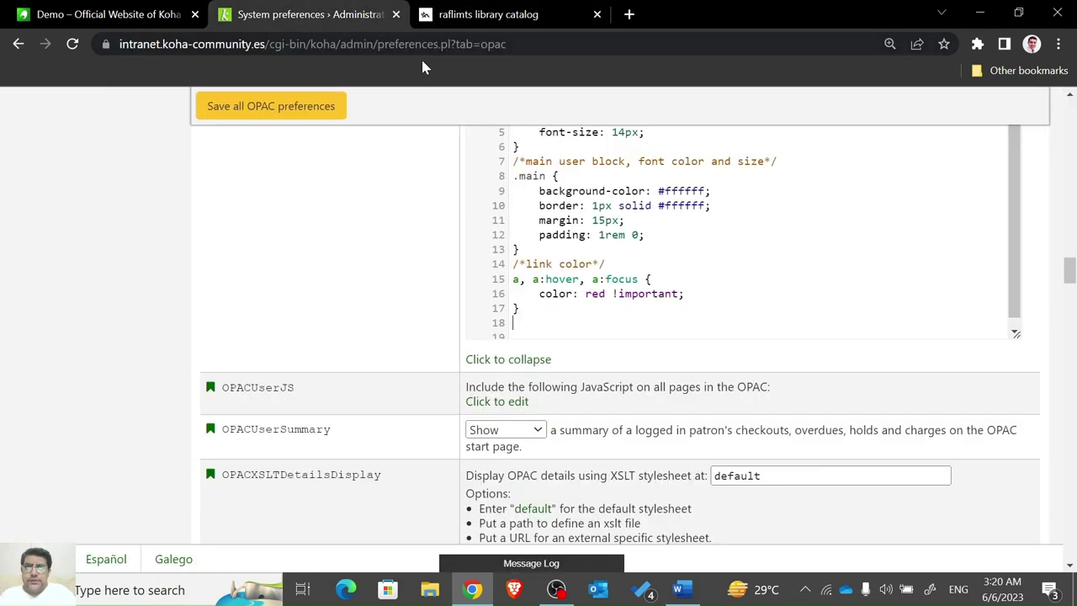
pyautogui.click(488, 14)
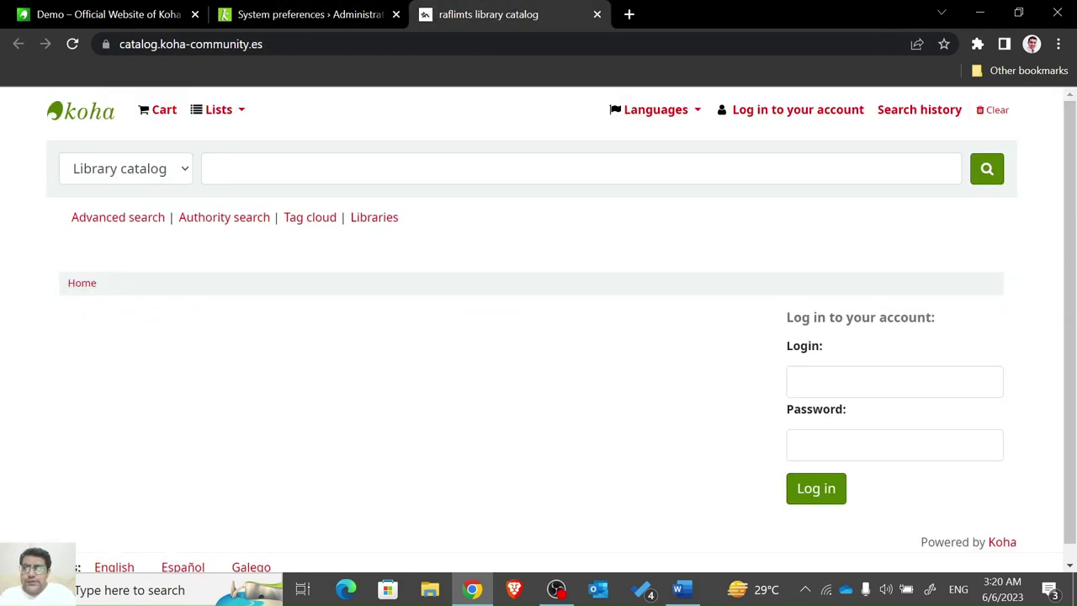
pyautogui.click(313, 16)
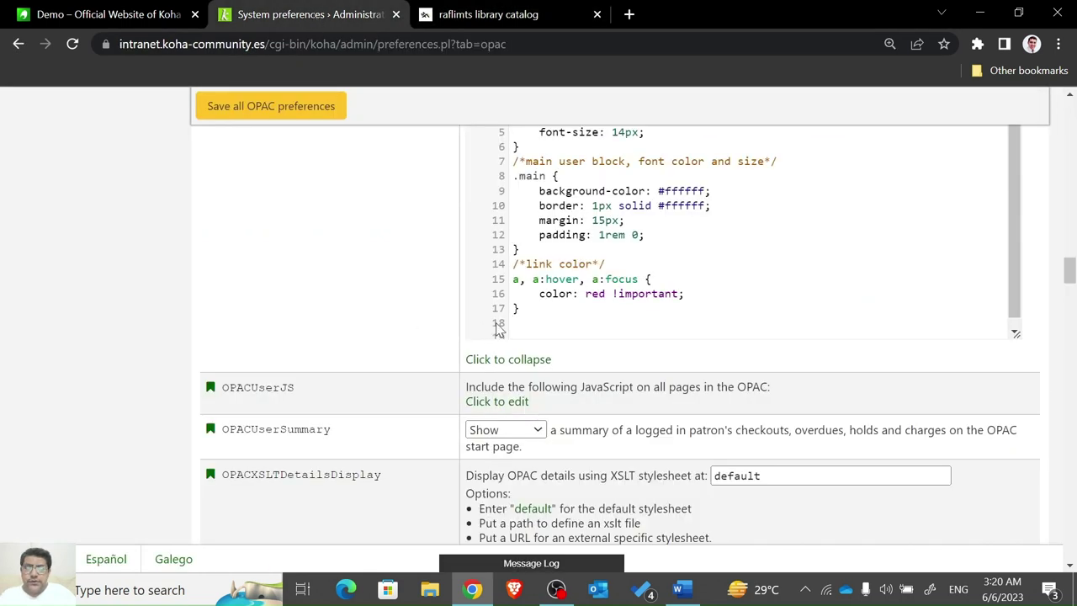
pyautogui.hotkey('ctrl', 'v')
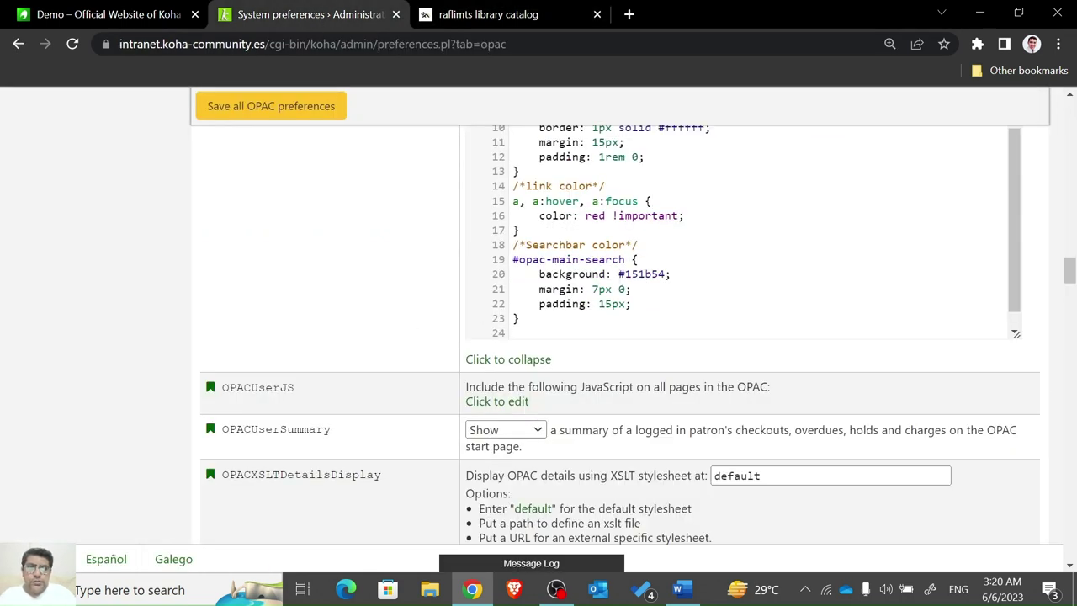
pyautogui.hotkey('shift', 'Right')
pyautogui.hotkey('shift', 'Right')
pyautogui.hotkey('shift', 'Right')
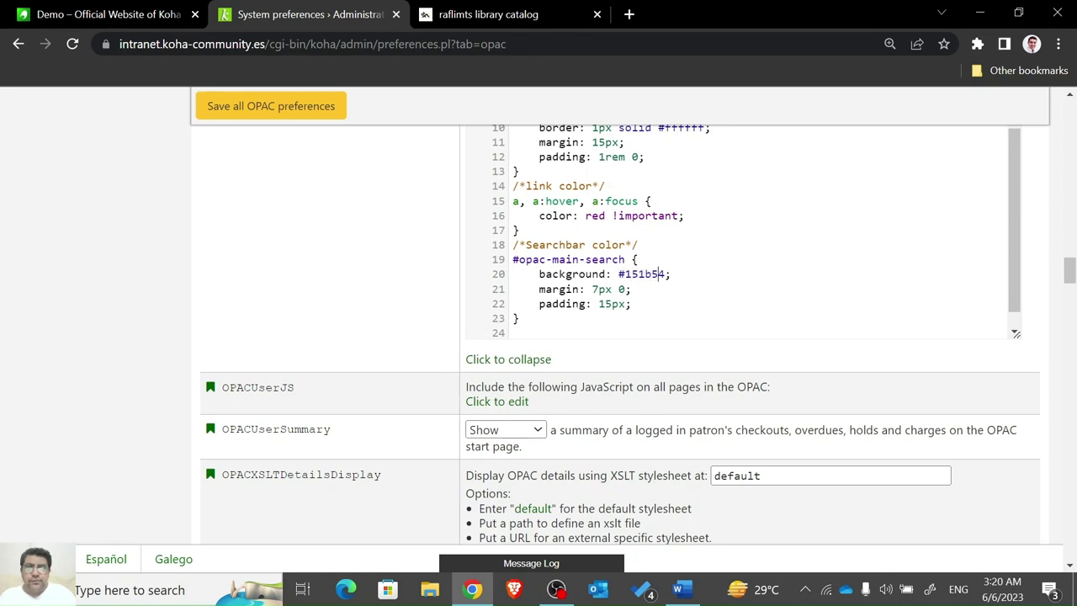
# Save all OPAC preferences and reload the online catalog to check the search bar's background.
pyautogui.click(335, 114)
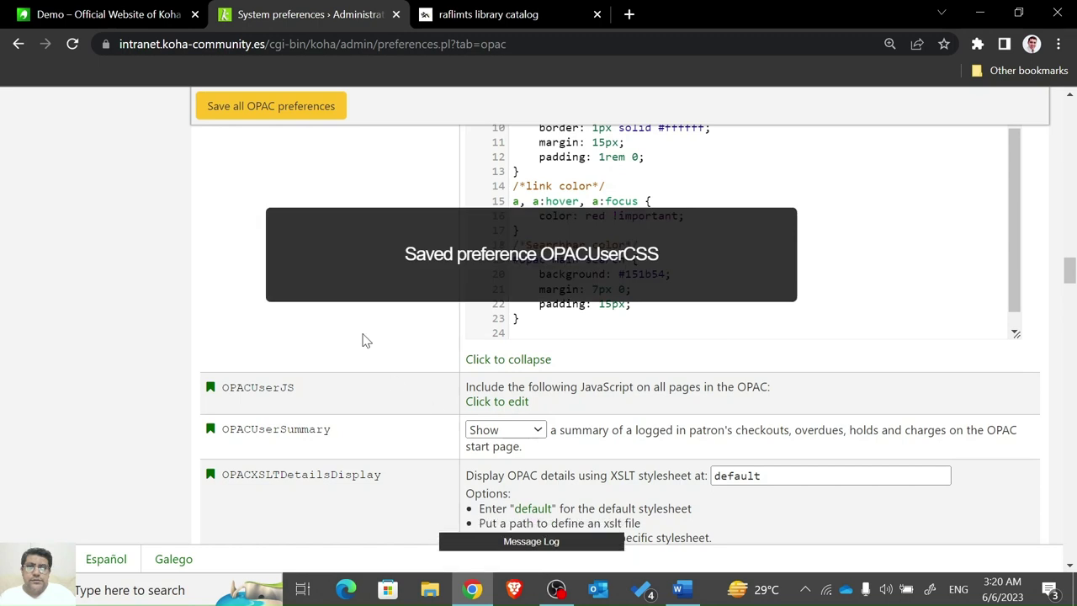
pyautogui.click(487, 15)
pyautogui.click(75, 44)
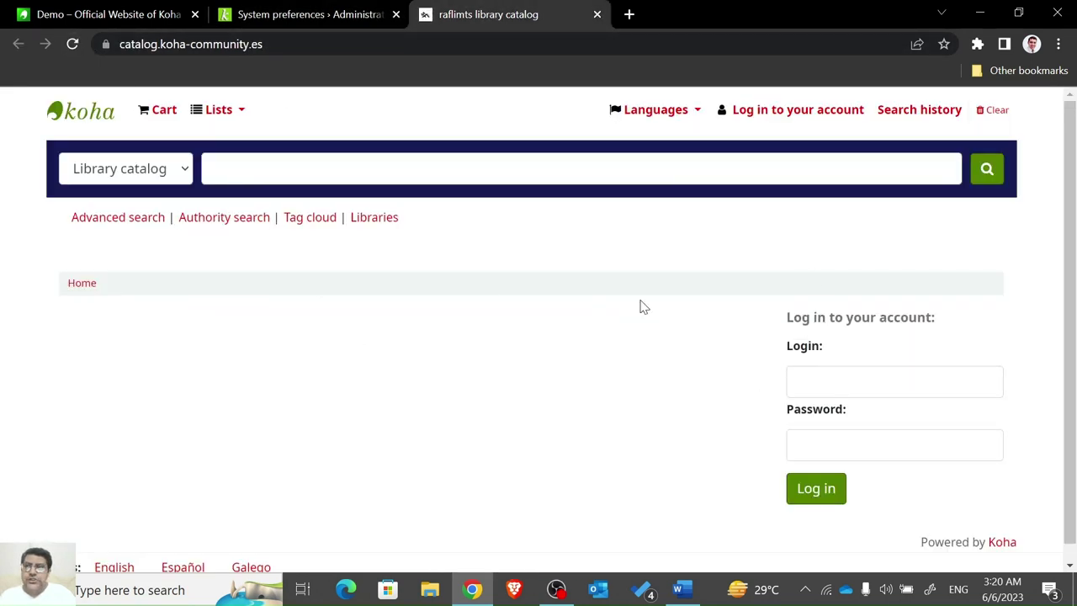
# Return to the OPAC preferences and set the #opac-main-search background in OPACUserCSS to black.
pyautogui.click(360, 10)
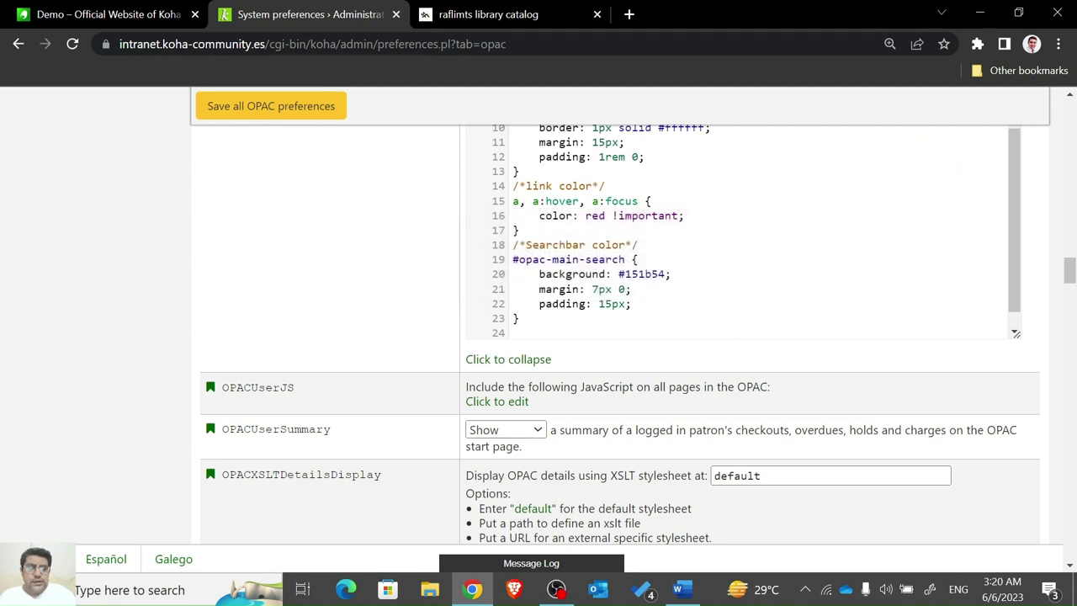
pyautogui.moveTo(652, 275); pyautogui.dragTo(632, 274)
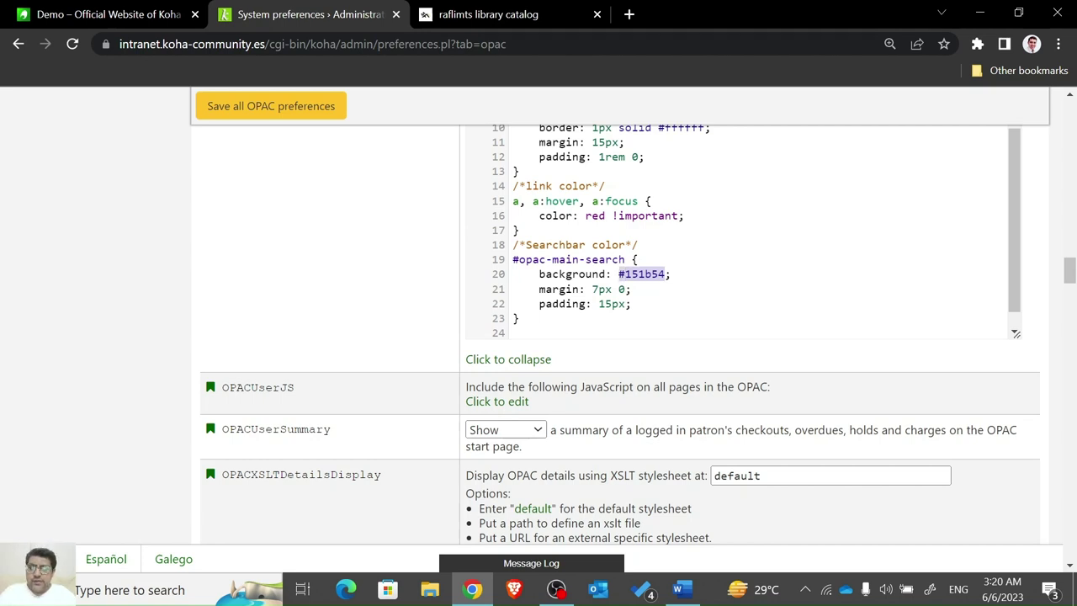
pyautogui.write('black')
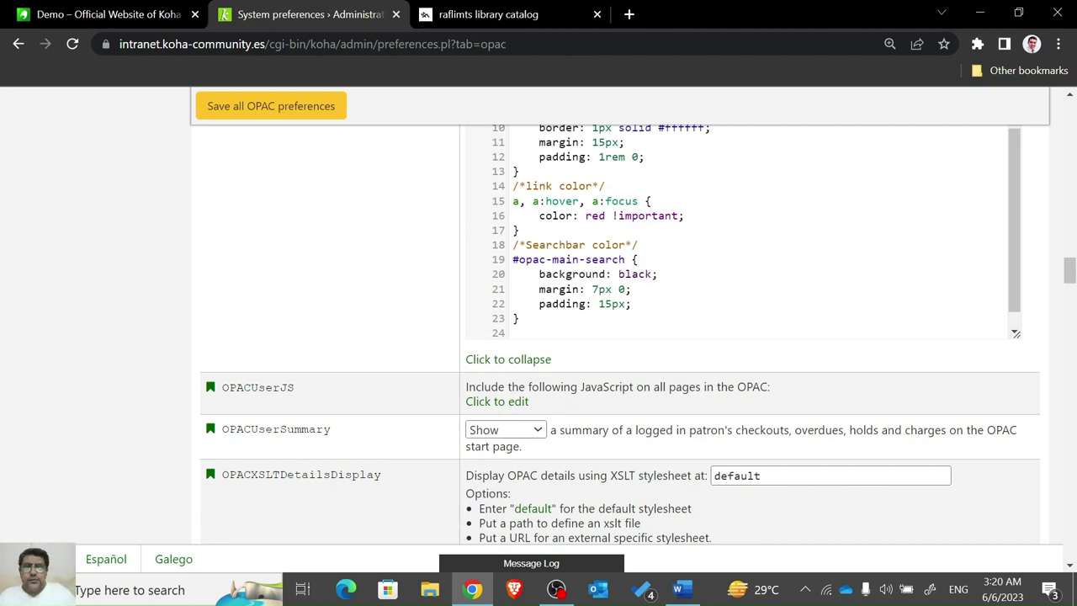
# Save the black search bar setting and reload the online catalog to check it.
pyautogui.click(235, 111)
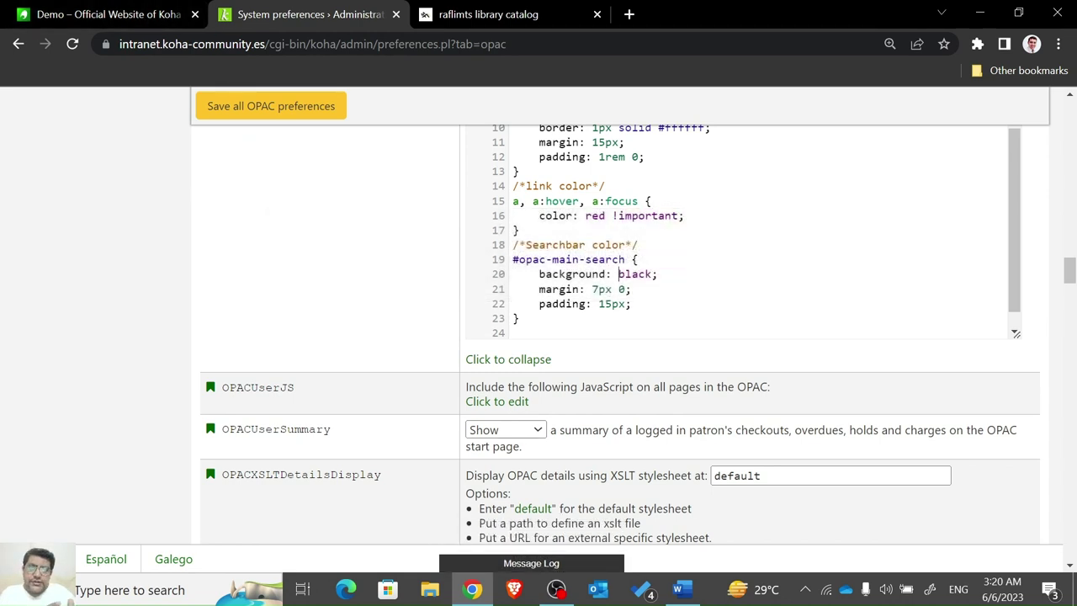
pyautogui.click(549, 25)
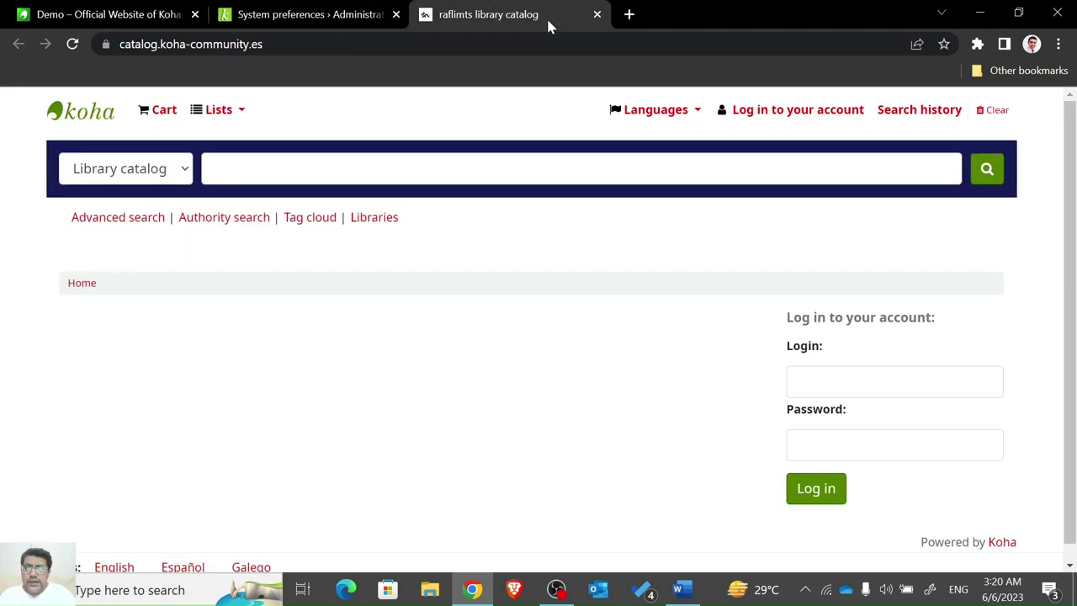
pyautogui.click(73, 43)
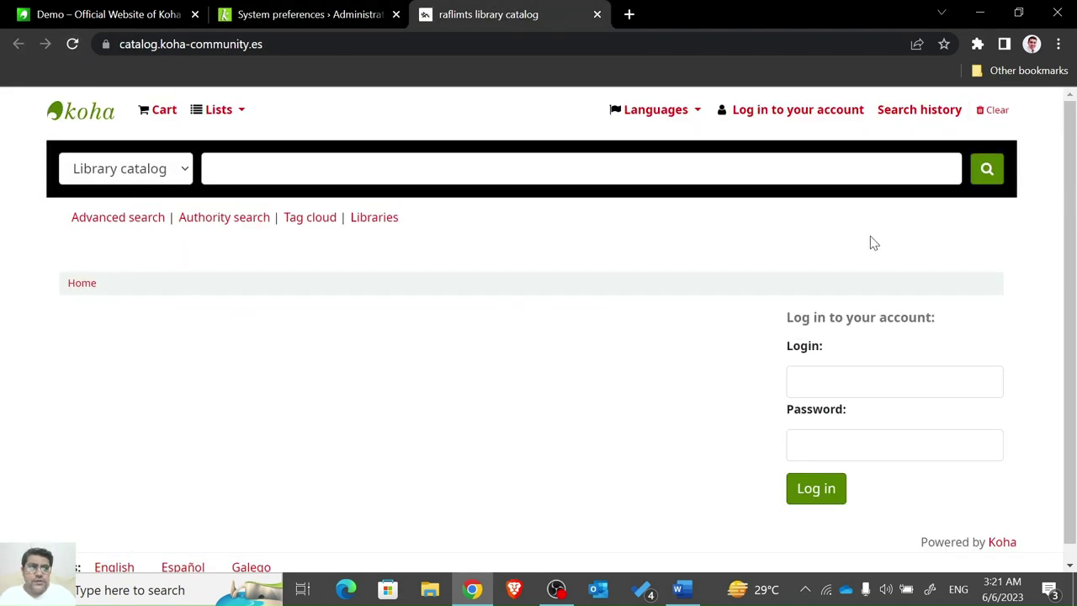
# Return to the OPAC preferences and set the #opac-main-search background in OPACUserCSS to #ffffff.
pyautogui.click(340, 16)
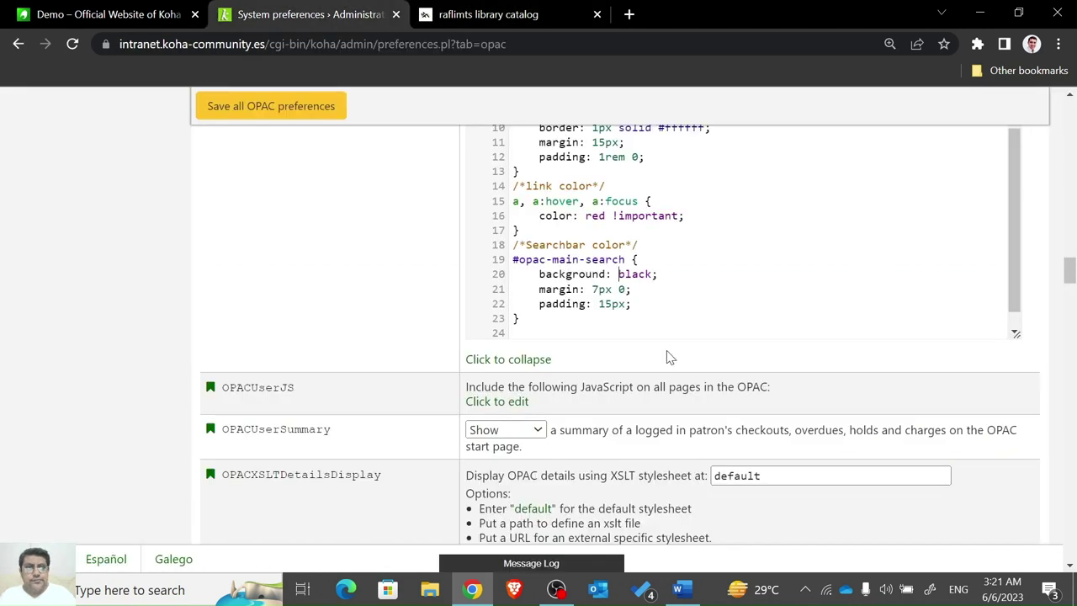
pyautogui.hotkey('shift', 'Down')
pyautogui.hotkey('shift', 'Down')
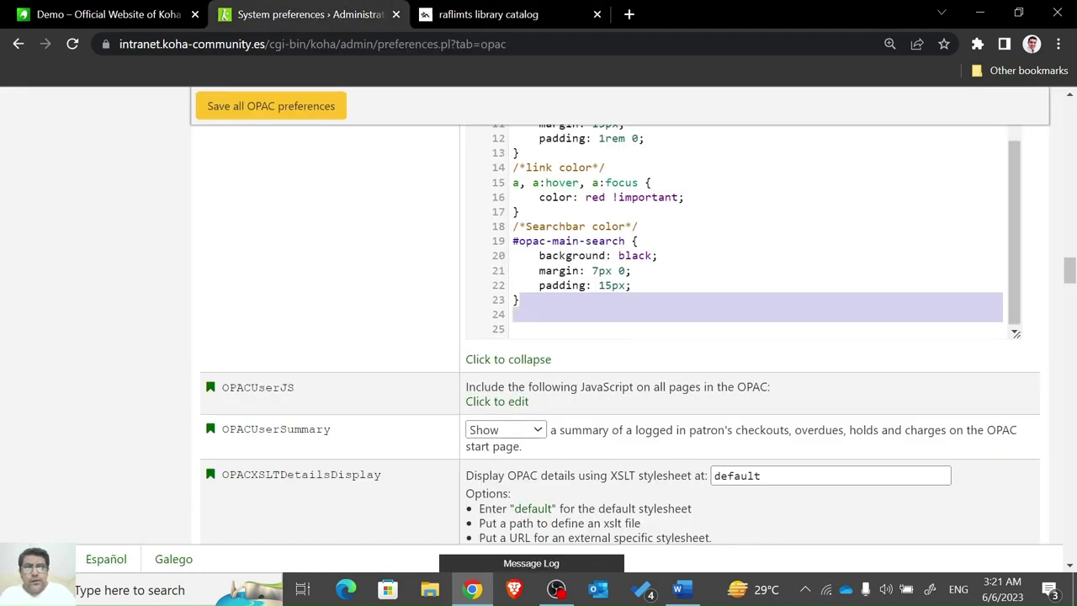
pyautogui.click(631, 255)
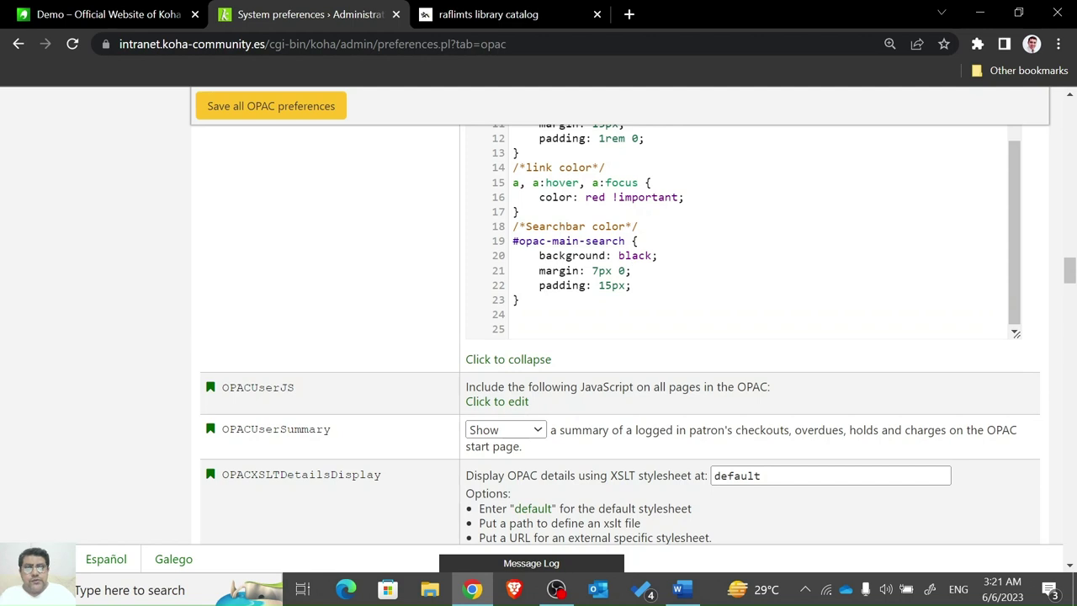
pyautogui.hotkey('shift', 'Left')
pyautogui.hotkey('shift', 'Left')
pyautogui.hotkey('shift', 'Left')
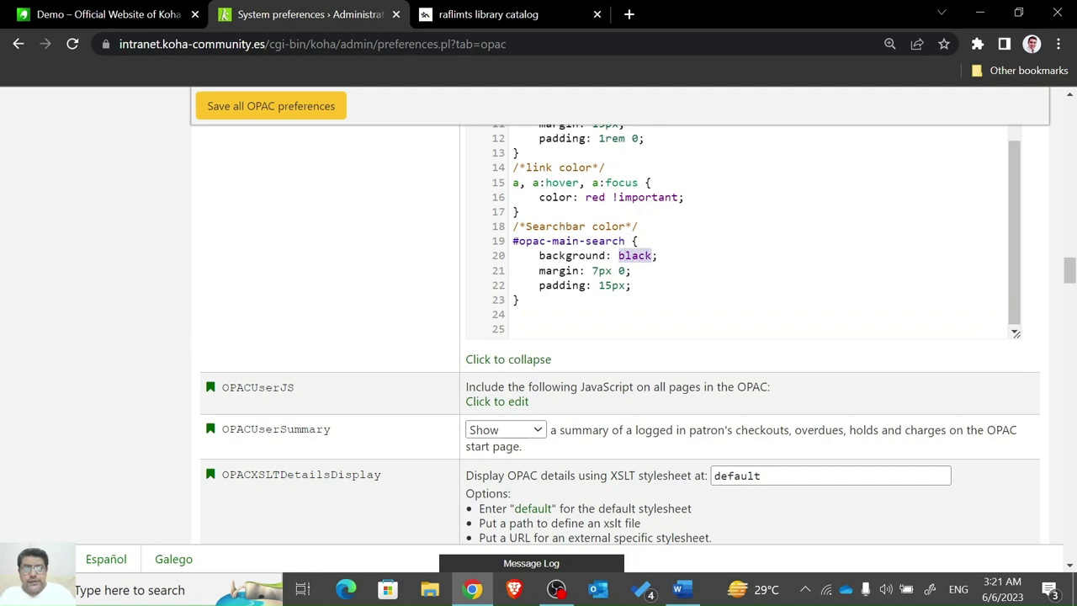
pyautogui.write('#ff')
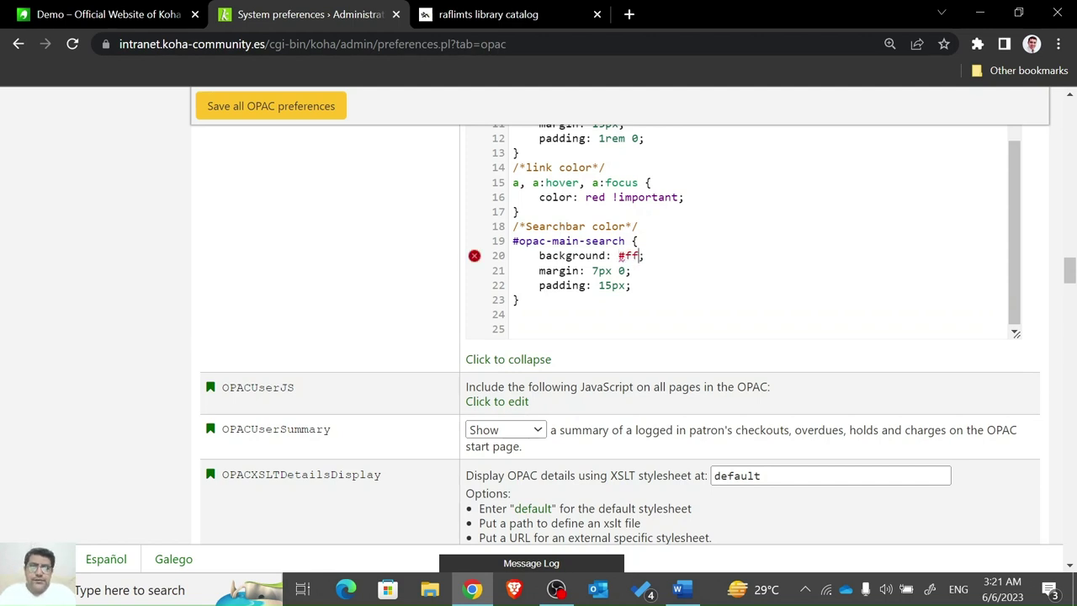
pyautogui.write('ff')
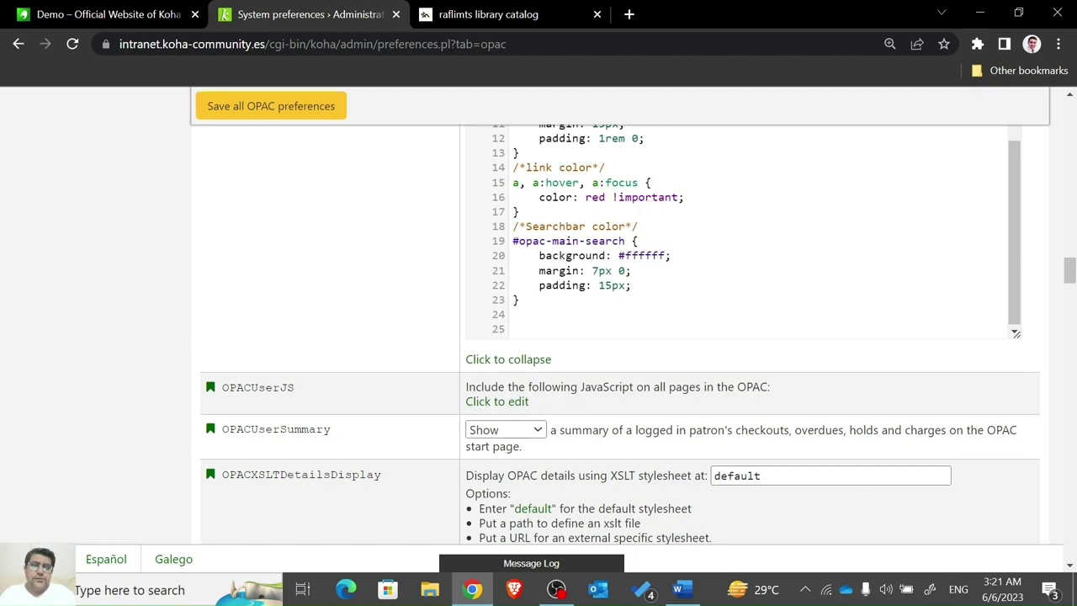
# Save all OPAC preferences and reload the online catalog to check the white search bar background.
pyautogui.click(306, 110)
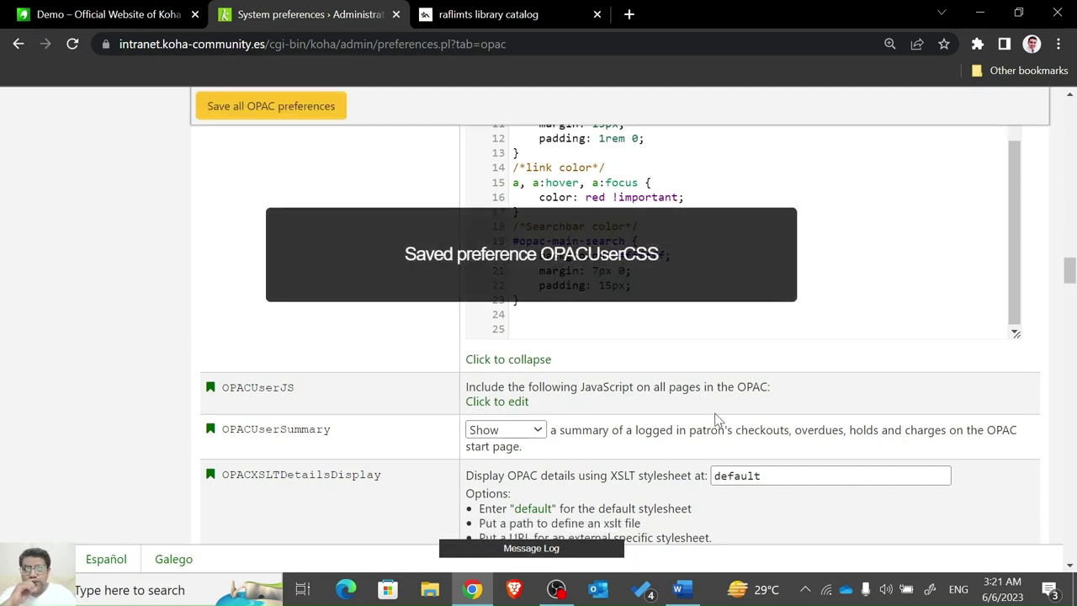
pyautogui.click(488, 14)
pyautogui.click(73, 46)
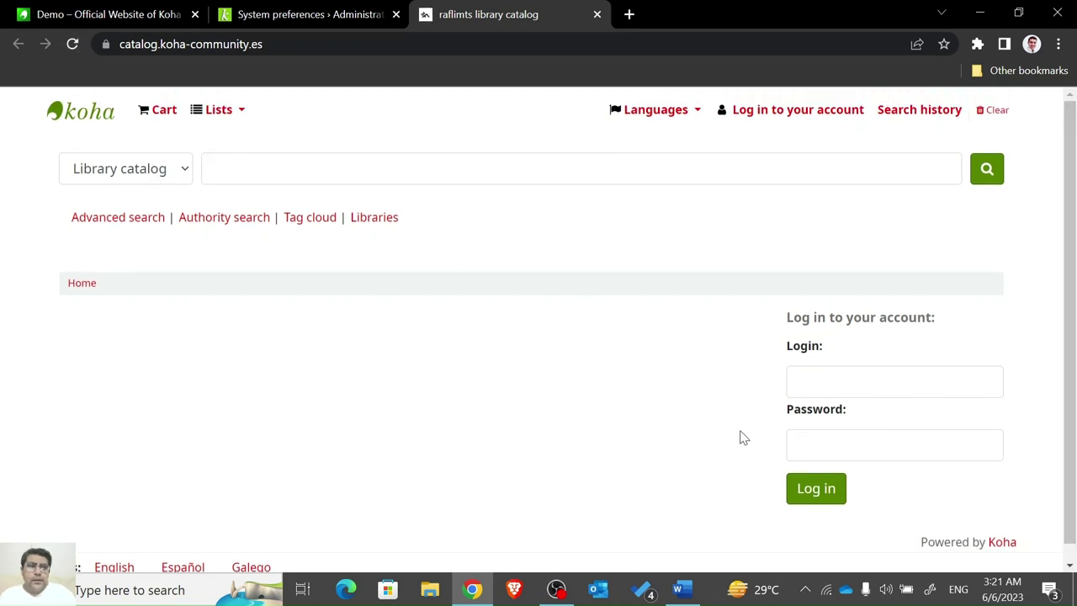
# Copy the #opac-main-search label rule from the Word notes and paste it below the Searchbar color rule in OPACUserCSS.
pyautogui.click(249, 14)
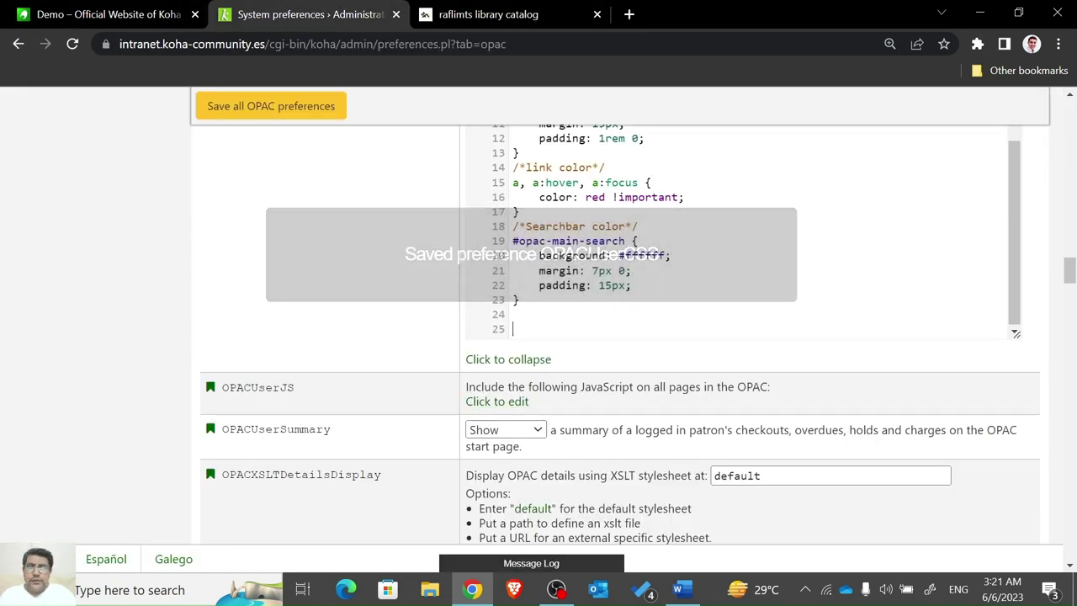
pyautogui.hotkey('alt', 'Tab')
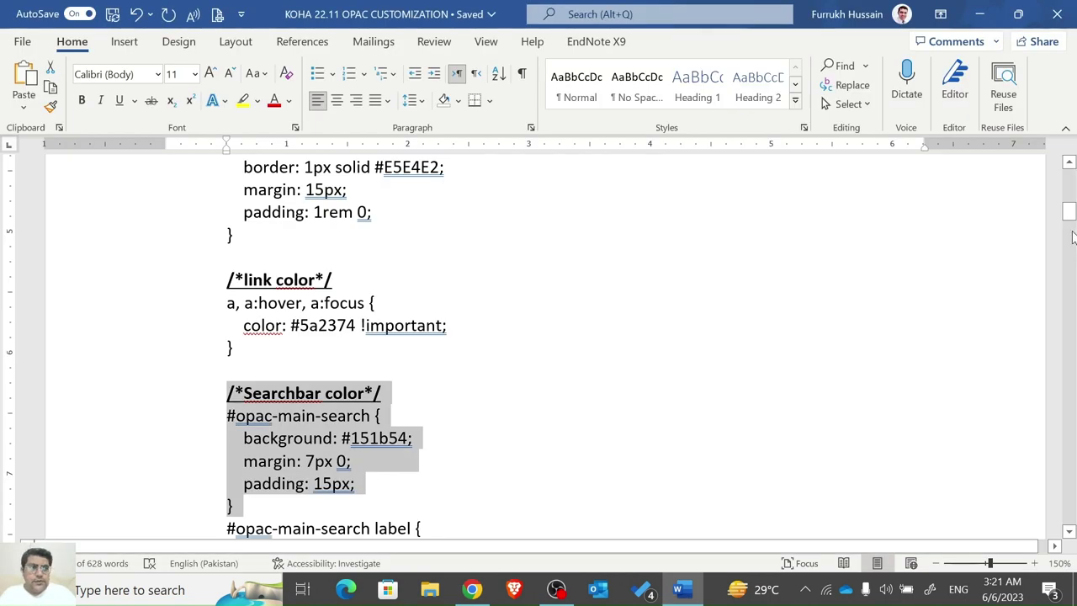
pyautogui.moveTo(1069, 212); pyautogui.dragTo(1068, 224)
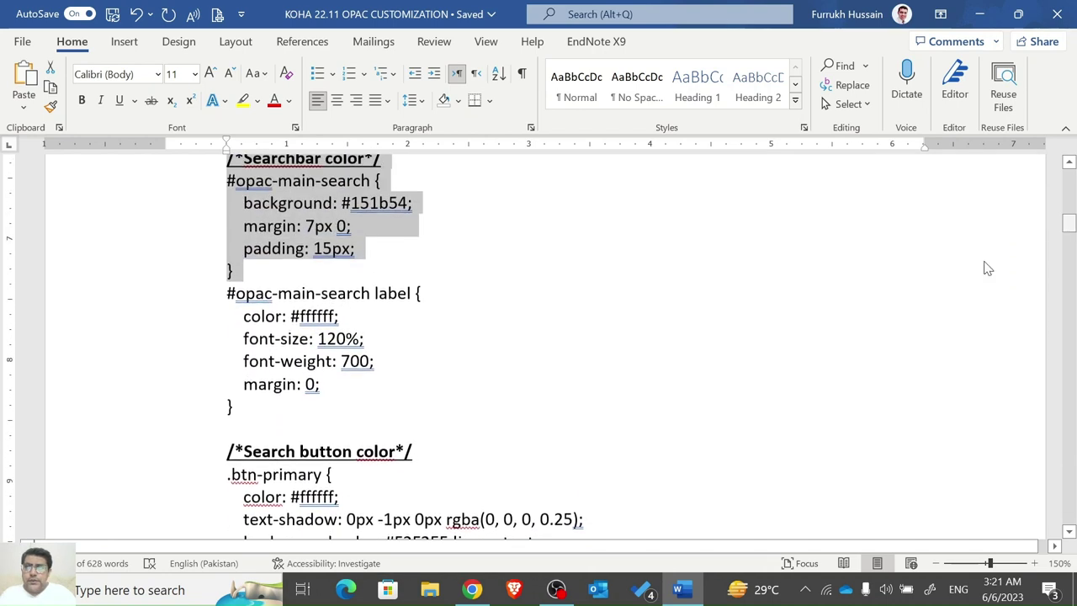
pyautogui.click(380, 376)
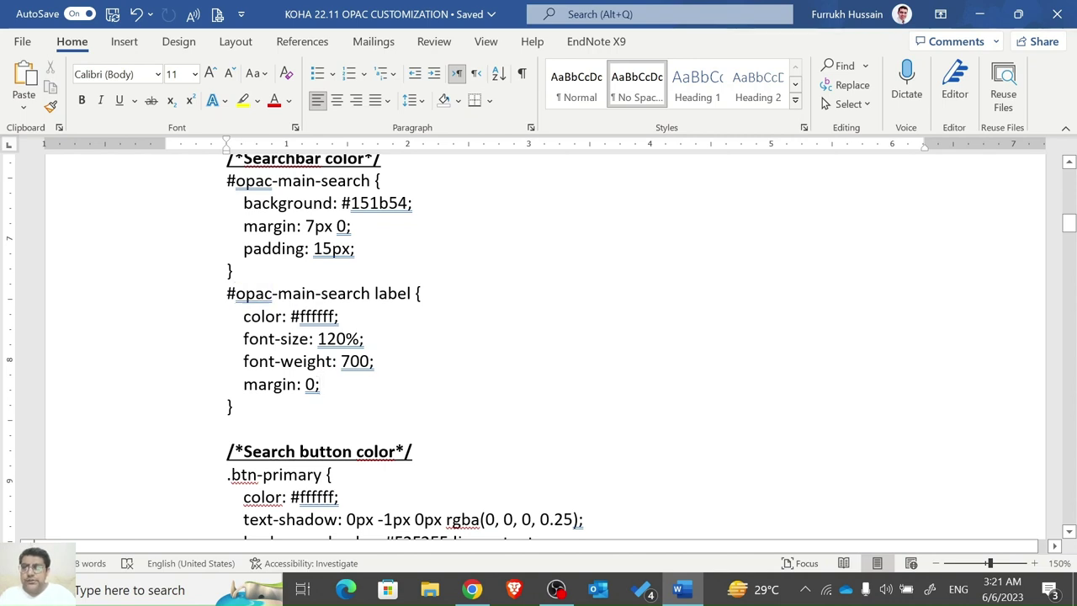
pyautogui.hotkey('shift', 'Down')
pyautogui.hotkey('shift', 'Down')
pyautogui.hotkey('shift', 'Down')
pyautogui.hotkey('shift', 'Down')
pyautogui.hotkey('shift', 'Down')
pyautogui.hotkey('shift', 'Down')
pyautogui.hotkey('ctrl', 'c')
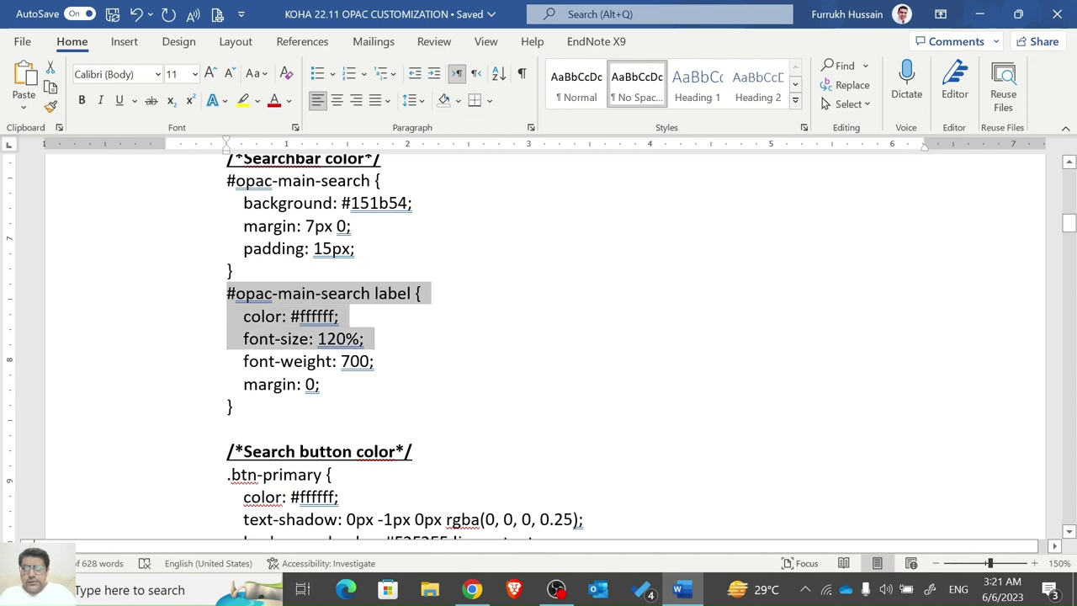
pyautogui.hotkey('alt', 'Tab')
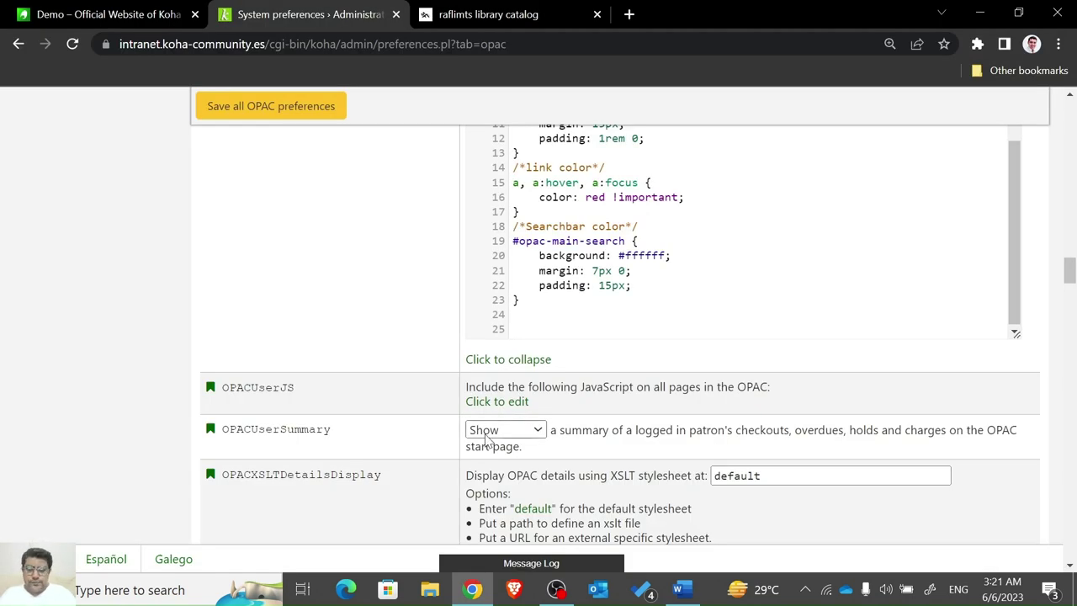
pyautogui.hotkey('ctrl', 'v')
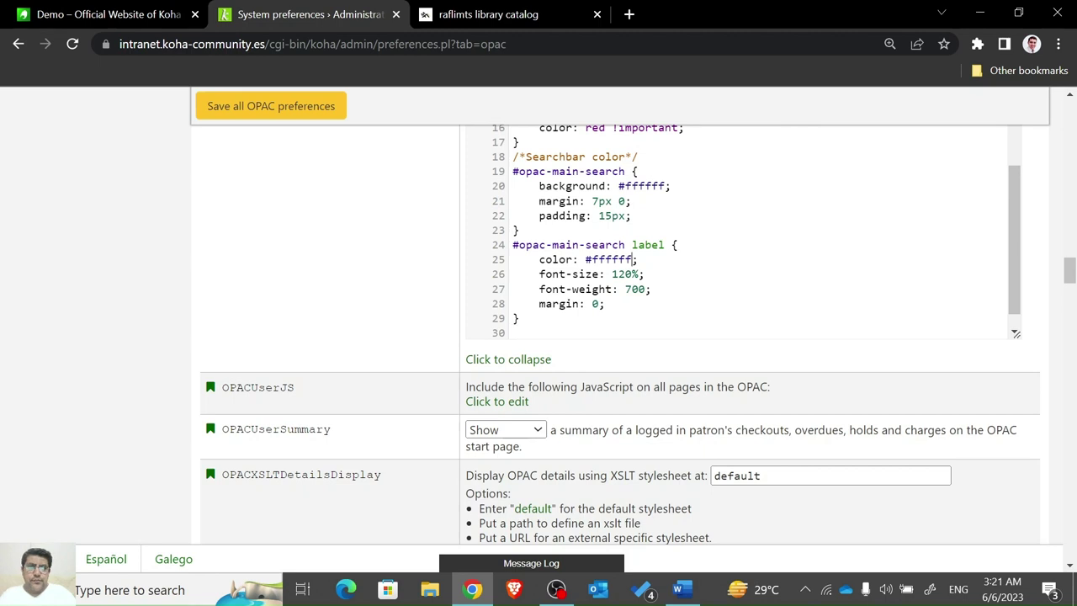
# Set the color of the #opac-main-search label rule in OPACUserCSS to black.
pyautogui.hotkey('shift', 'Left')
pyautogui.hotkey('shift', 'Left')
pyautogui.hotkey('shift', 'Left')
pyautogui.hotkey('shift', 'Left')
pyautogui.hotkey('shift', 'Left')
pyautogui.hotkey('shift', 'Left')
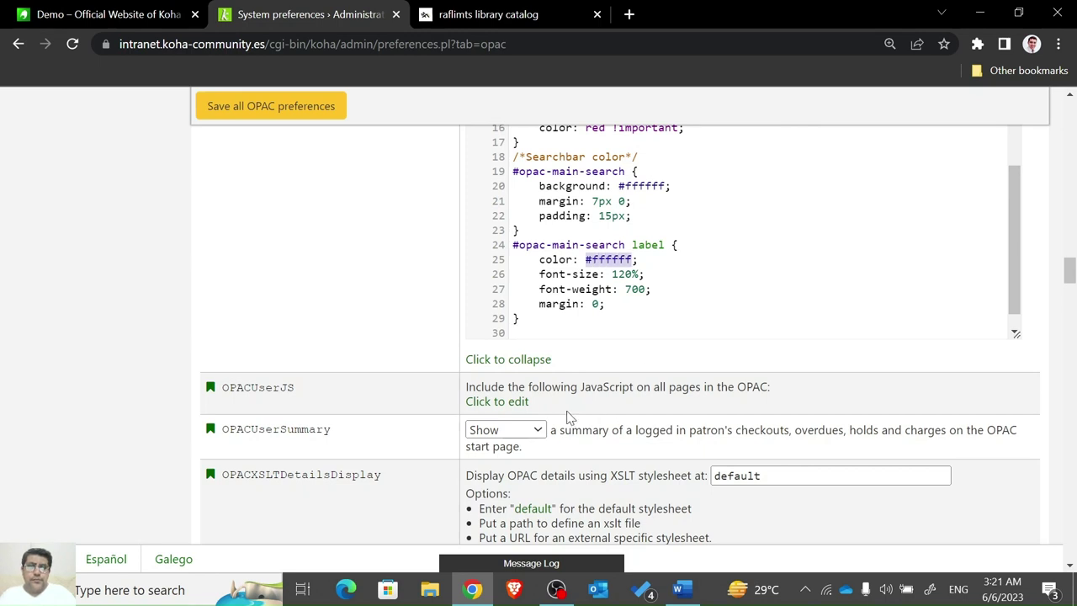
pyautogui.press('Right')
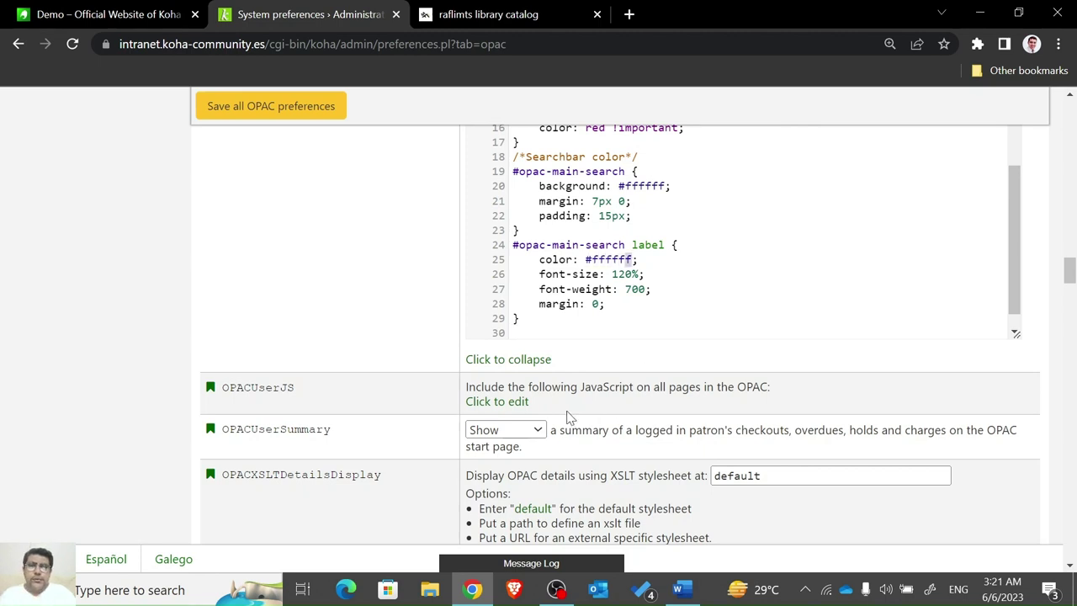
pyautogui.hotkey('shift', 'Left')
pyautogui.hotkey('shift', 'Left')
pyautogui.hotkey('shift', 'Left')
pyautogui.hotkey('shift', 'Left')
pyautogui.hotkey('shift', 'Left')
pyautogui.hotkey('shift', 'Left')
pyautogui.write('bl')
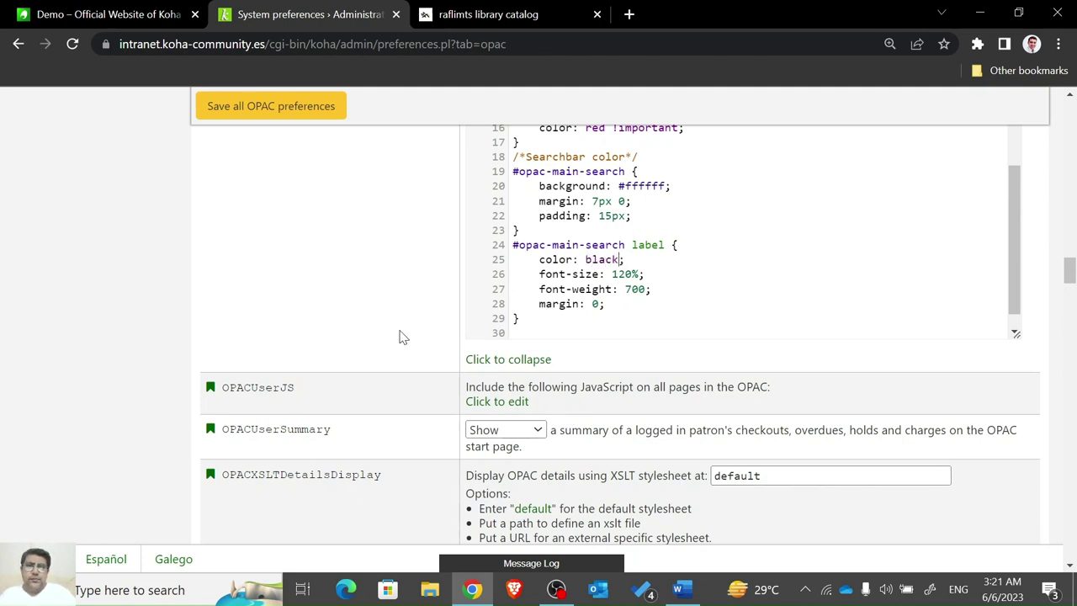
# Save the label rule in the OPAC preferences and reload the online catalog to inspect the page.
pyautogui.click(288, 116)
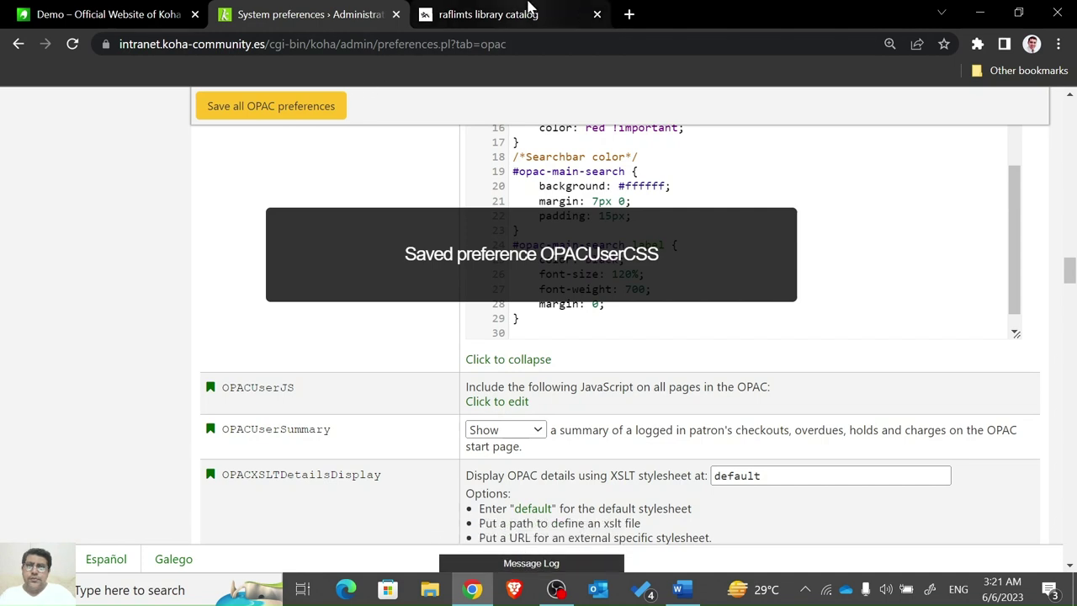
pyautogui.click(488, 15)
pyautogui.click(74, 45)
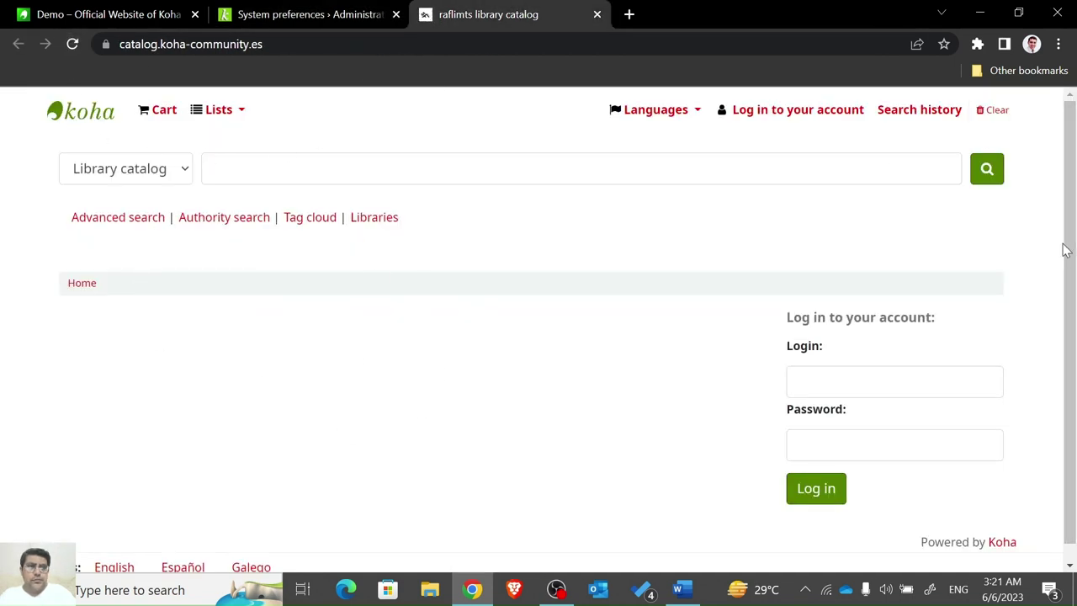
pyautogui.scroll(-1, 1067, 252)
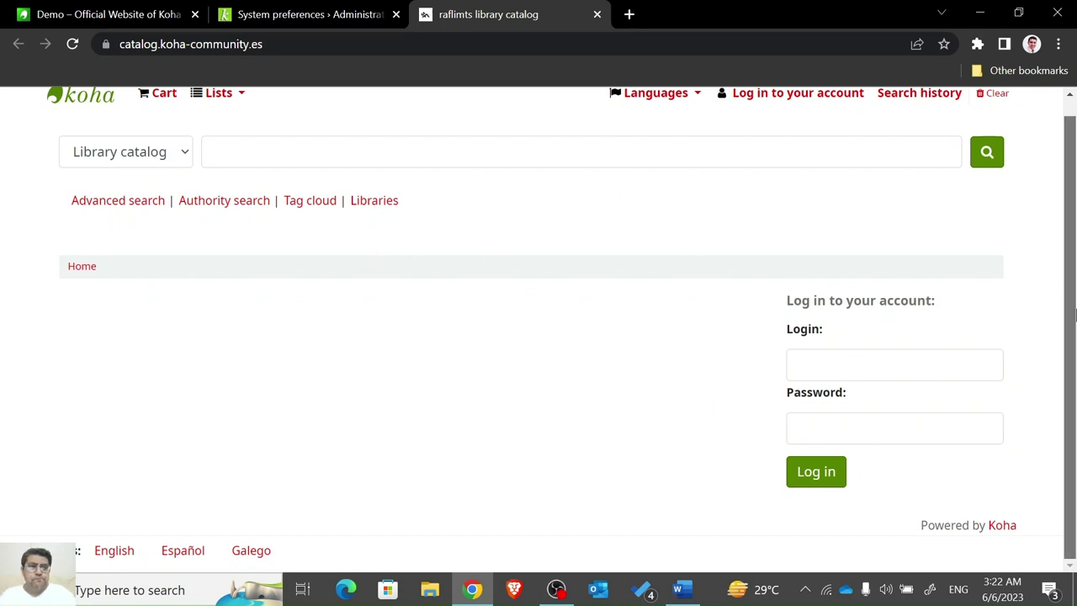
pyautogui.scroll(1, 1070, 286)
# Switch to the Word notes and copy the whole Search button color block with its .btn-primary rule.
pyautogui.hotkey('alt', 'Tab')
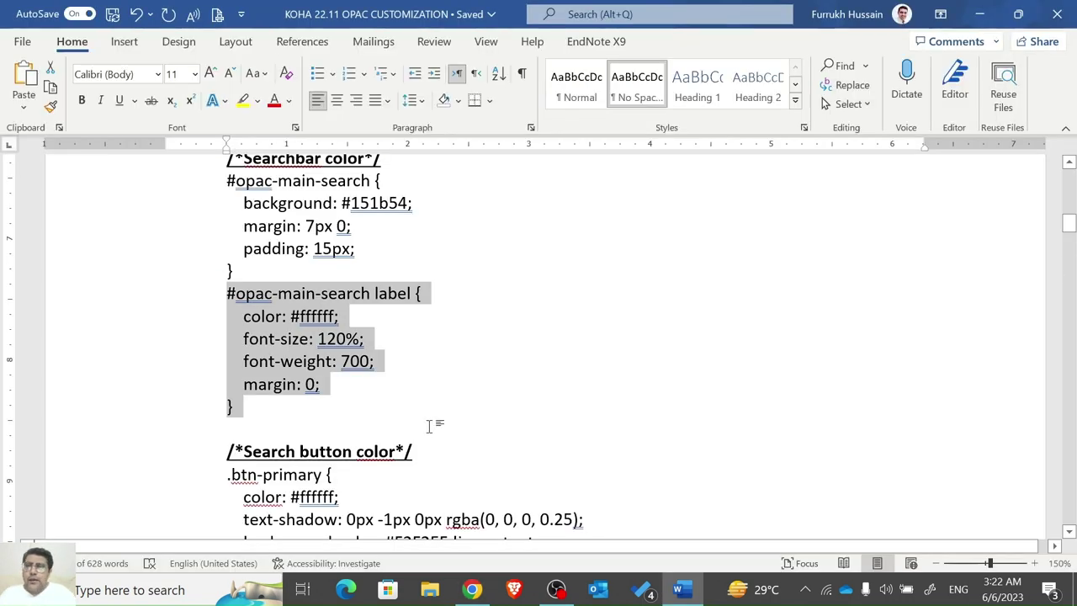
pyautogui.click(276, 451)
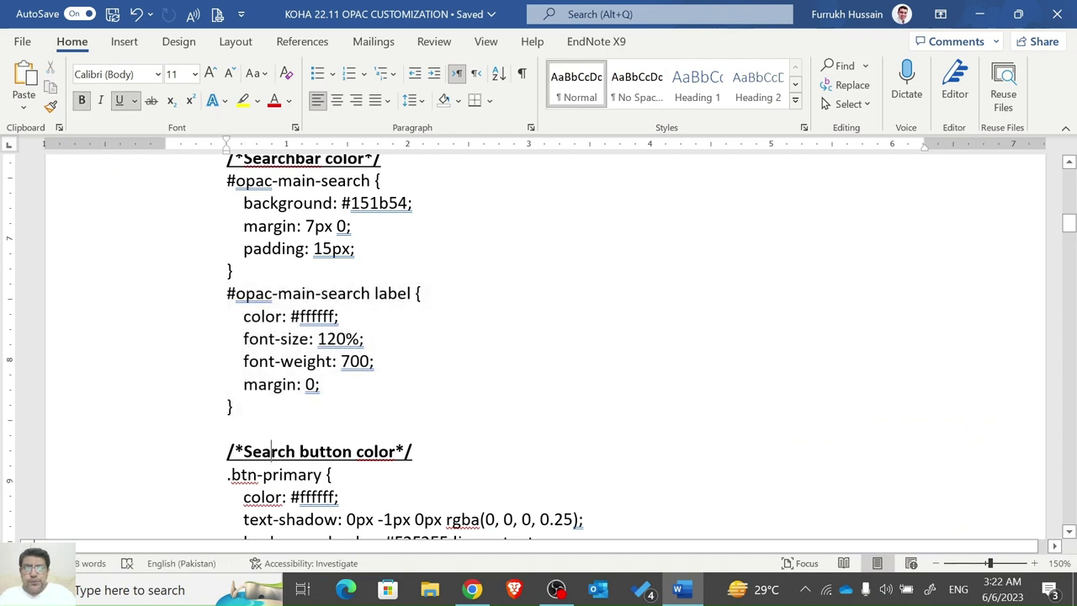
pyautogui.hotkey('alt', 'Tab')
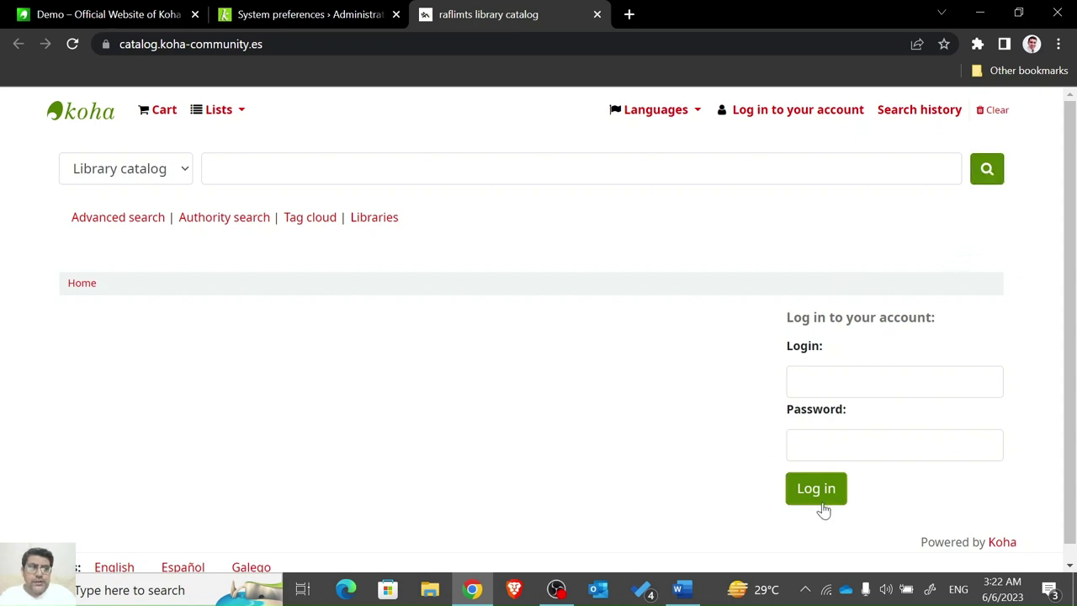
pyautogui.hotkey('alt', 'Tab')
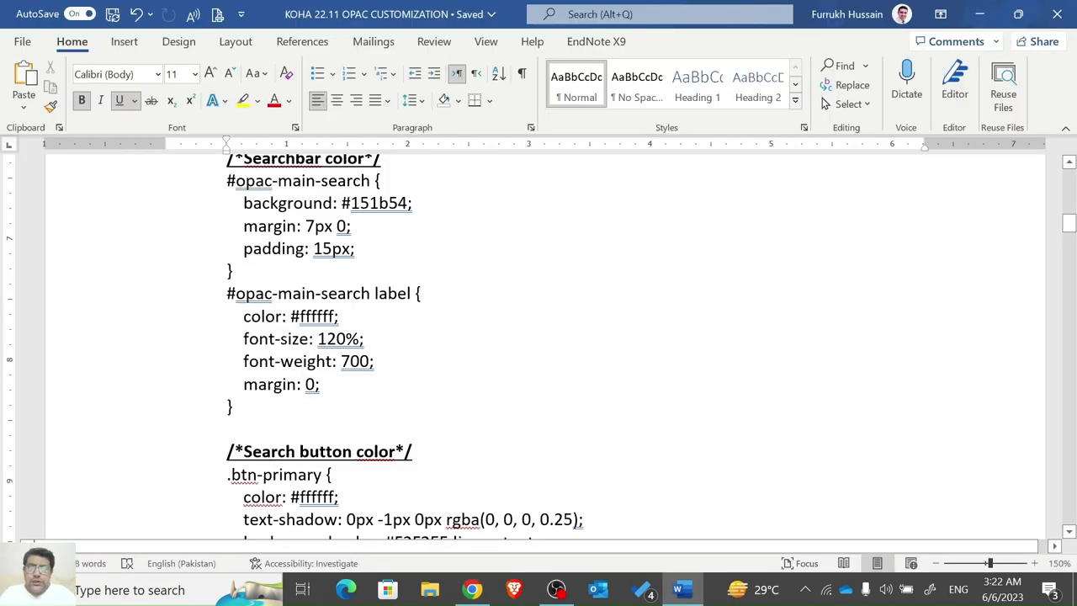
pyautogui.hotkey('shift', 'Down')
pyautogui.hotkey('shift', 'Down')
pyautogui.hotkey('shift', 'Down')
pyautogui.hotkey('shift', 'Down')
pyautogui.hotkey('shift', 'Down')
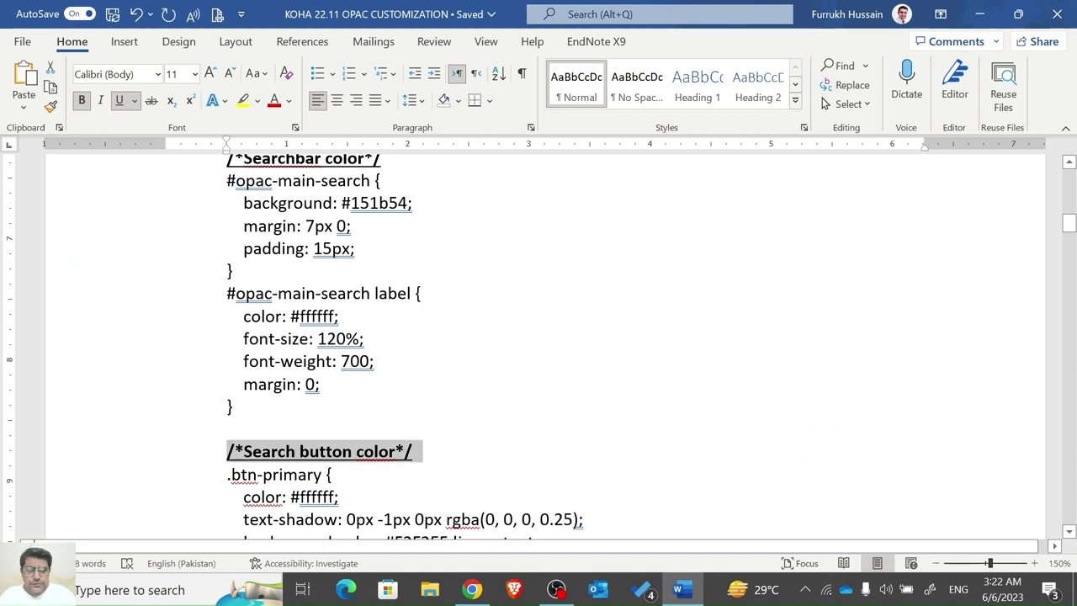
pyautogui.hotkey('shift', 'Down')
pyautogui.hotkey('shift', 'Down')
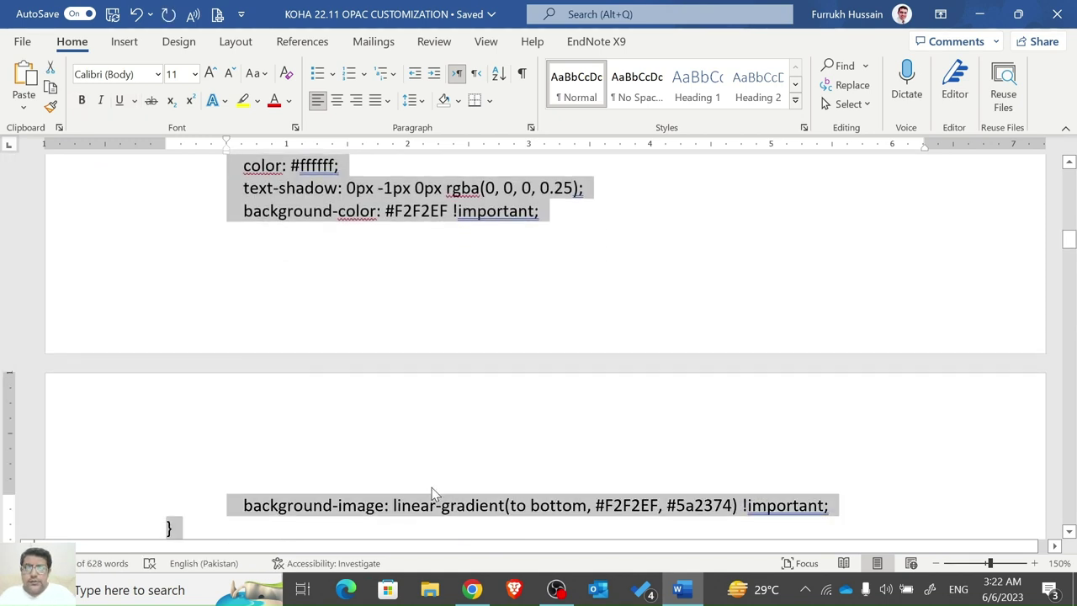
# Return to the Koha OPAC preferences and paste the Search button color rule below the label rule in OPACUserCSS.
pyautogui.hotkey('alt', 'Tab')
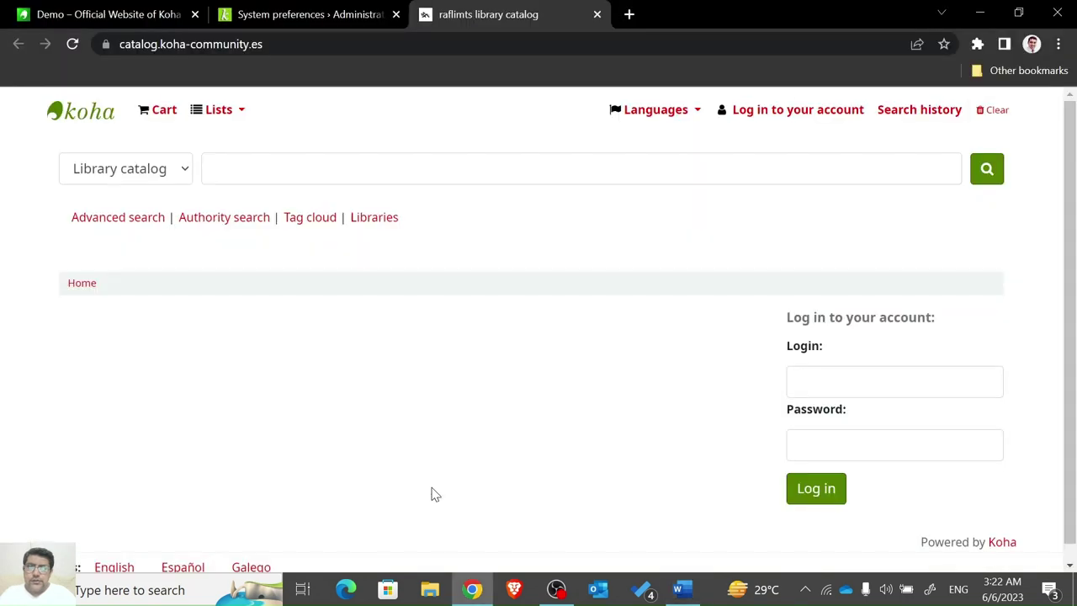
pyautogui.hotkey('alt', 'Tab')
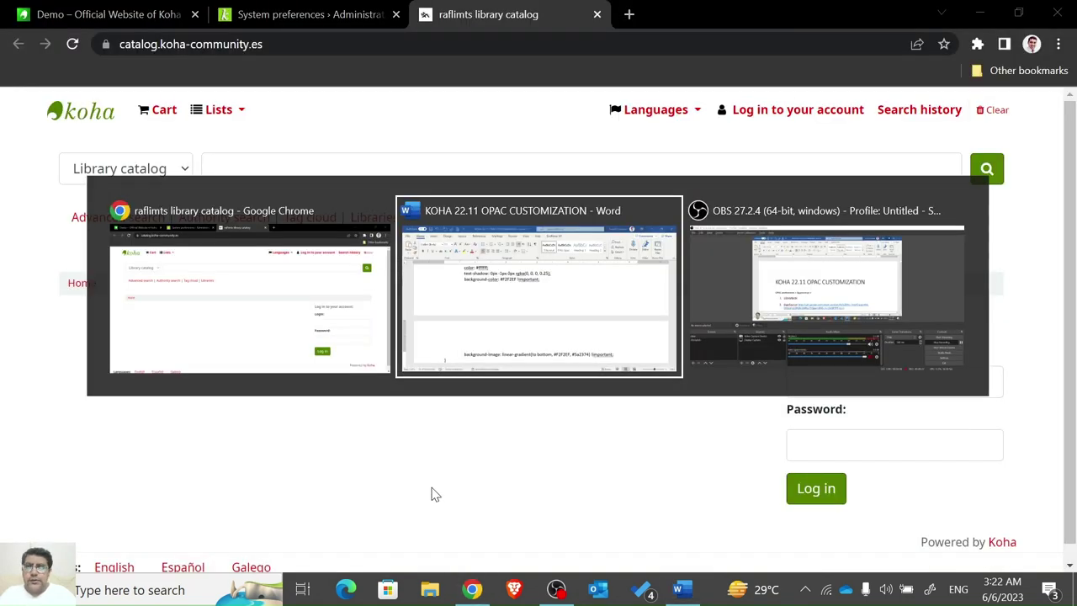
pyautogui.hotkey('alt', 'Tab')
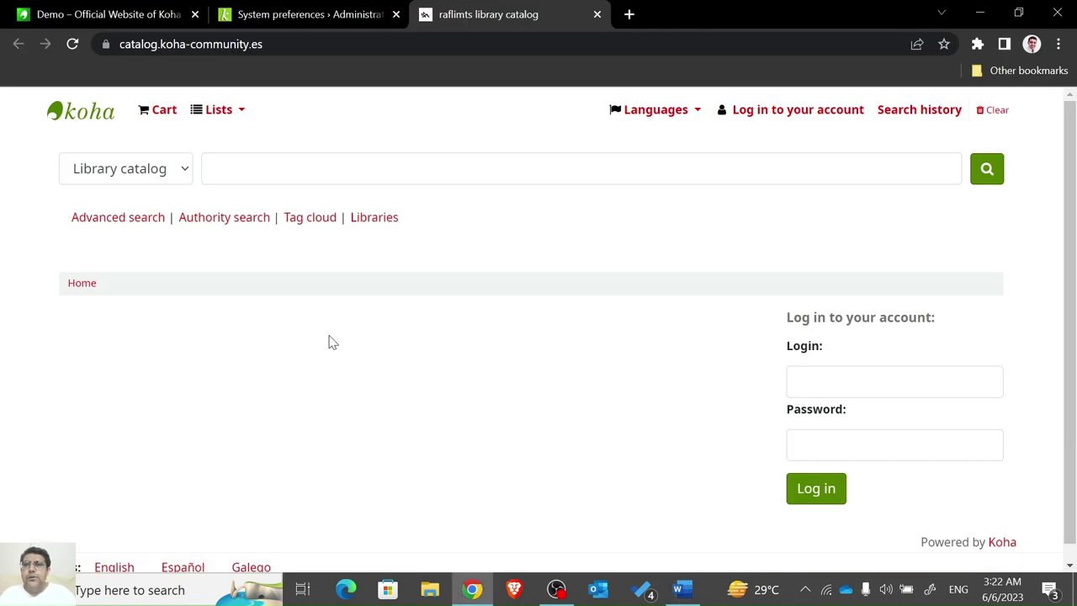
pyautogui.click(280, 12)
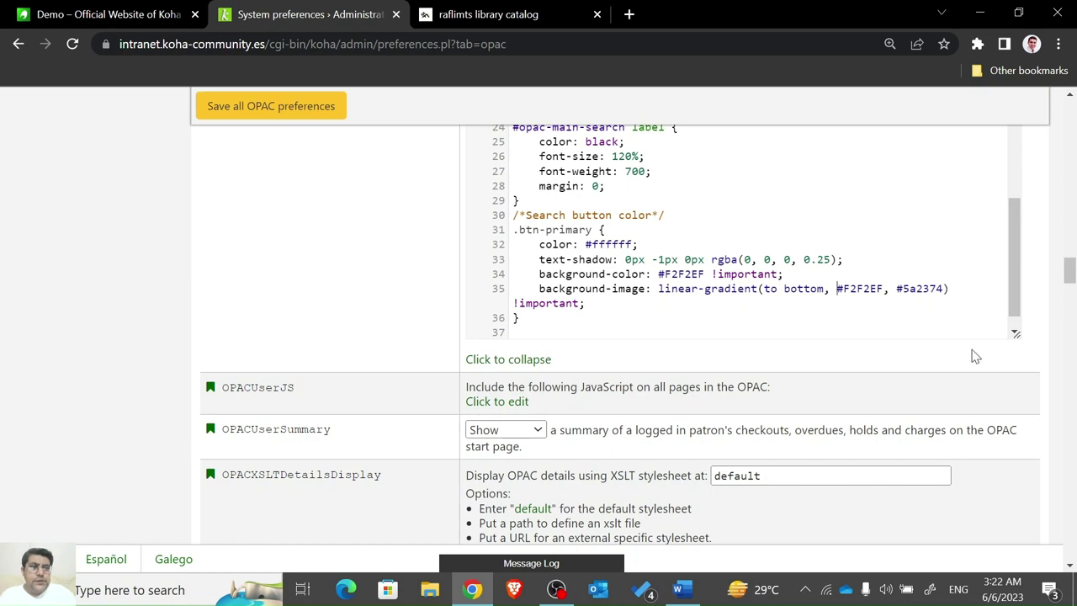
# Set the first color of the .btn-primary background-image gradient in OPACUserCSS to red.
pyautogui.hotkey('shift', 'Right')
pyautogui.hotkey('shift', 'Right')
pyautogui.hotkey('shift', 'Right')
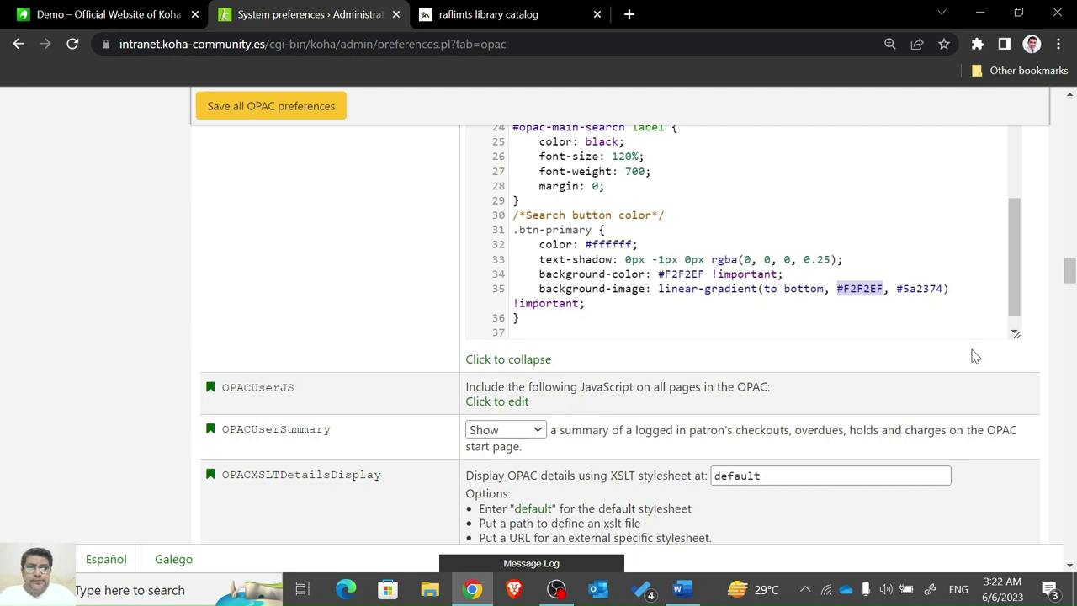
pyautogui.press('Left')
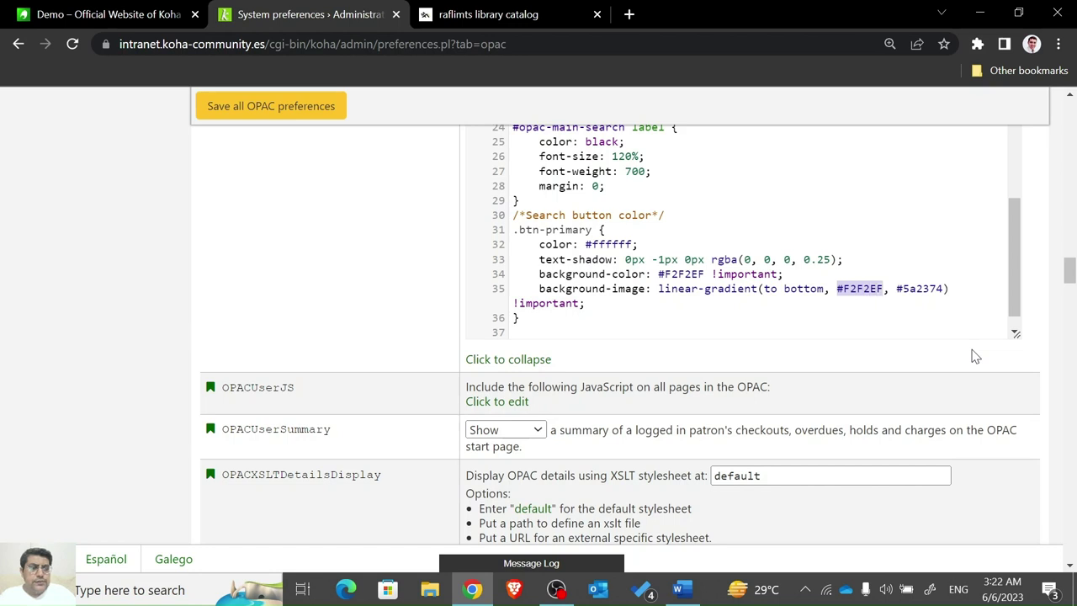
pyautogui.press('Right')
pyautogui.hotkey('shift', 'Left')
pyautogui.hotkey('shift', 'Left')
pyautogui.hotkey('shift', 'Left')
pyautogui.hotkey('shift', 'Left')
pyautogui.hotkey('shift', 'Left')
pyautogui.hotkey('shift', 'Left')
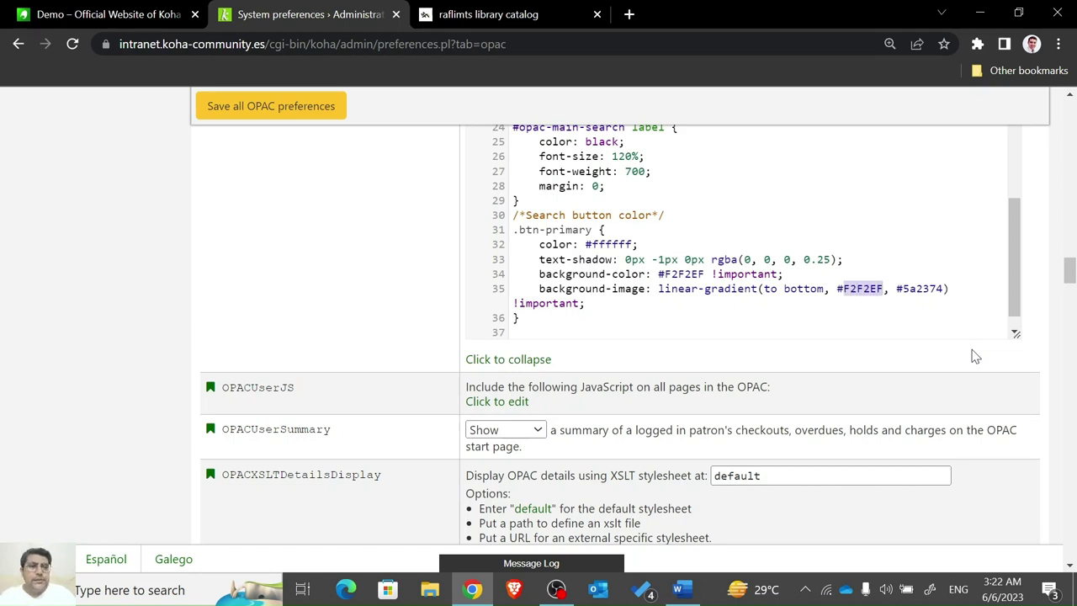
pyautogui.press('Left')
pyautogui.hotkey('shift', 'Right')
pyautogui.hotkey('shift', 'Right')
pyautogui.hotkey('shift', 'Right')
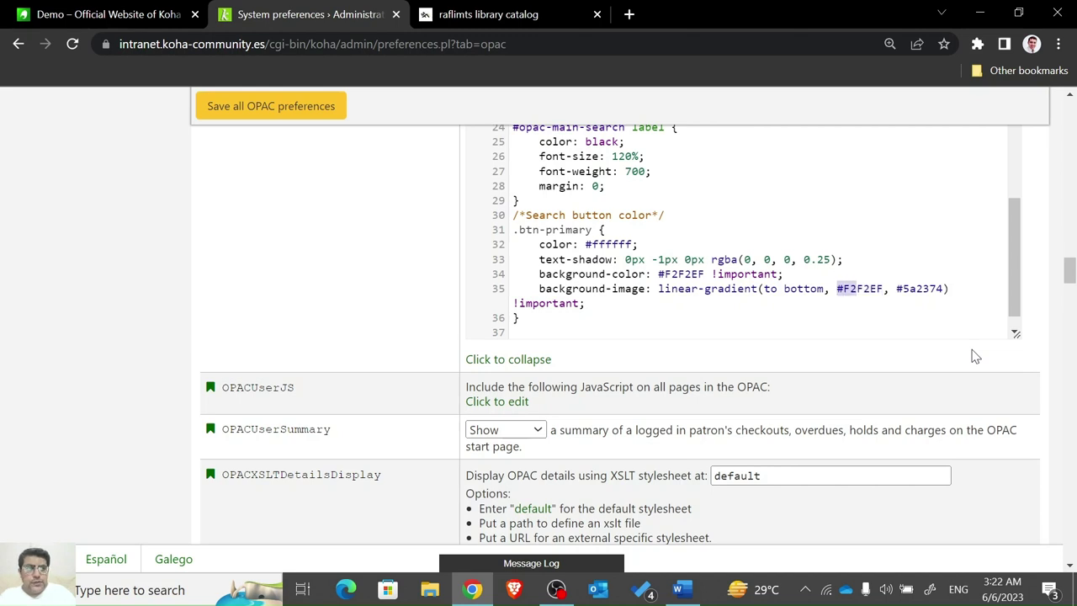
pyautogui.write('red')
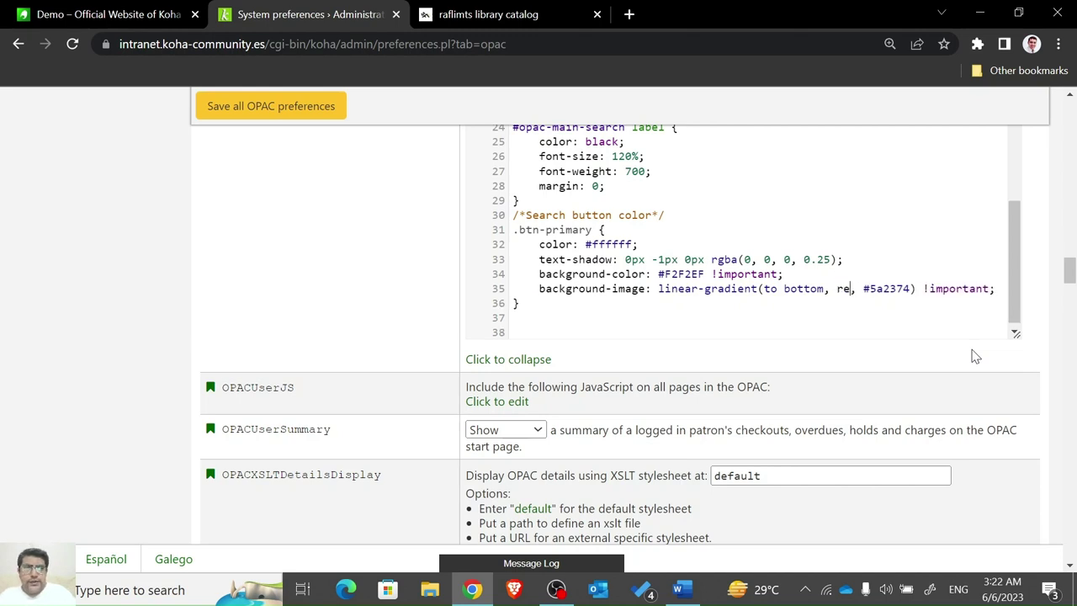
# Replace the gradient's second color in the .btn-primary background-image with black.
pyautogui.hotkey('shift', 'Right')
pyautogui.hotkey('shift', 'Right')
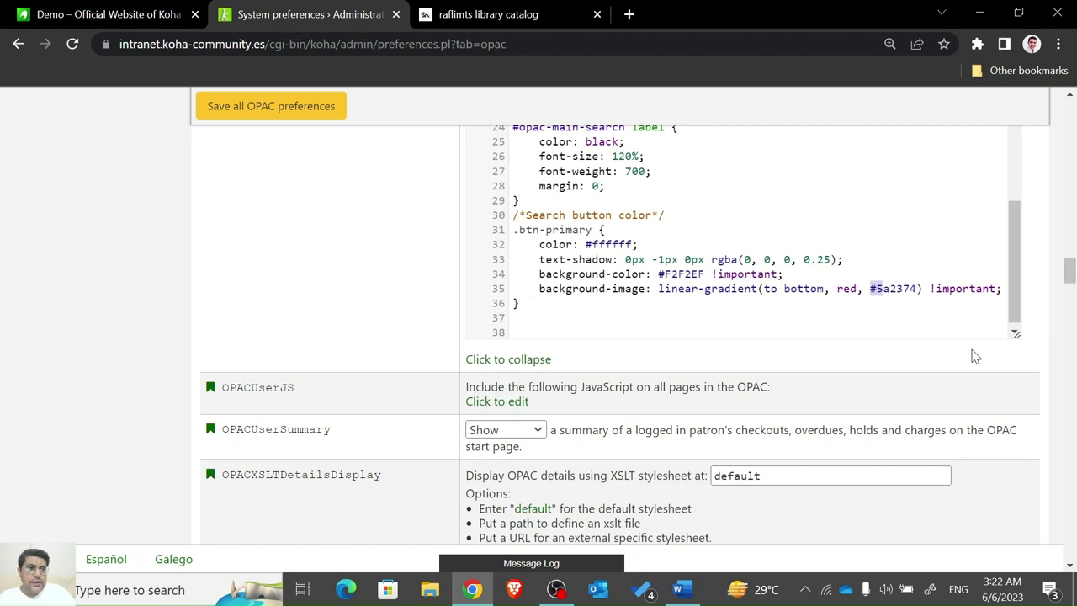
pyautogui.hotkey('shift', 'Right')
pyautogui.hotkey('shift', 'Right')
pyautogui.hotkey('shift', 'Right')
pyautogui.write('black')
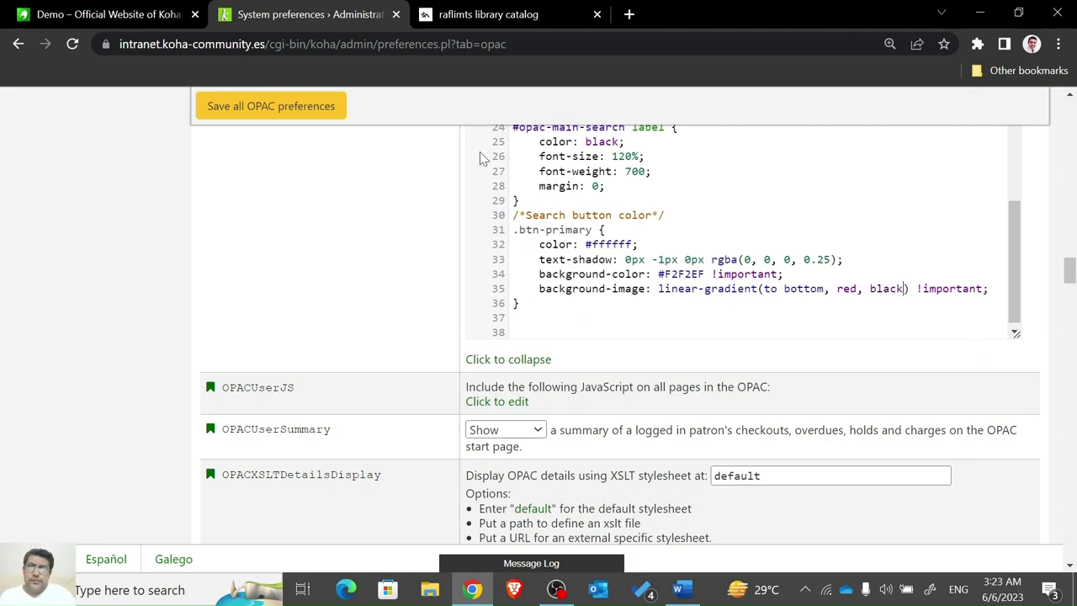
# Save the search button rule in the OPAC preferences and reload the online catalog to inspect its buttons.
pyautogui.click(342, 118)
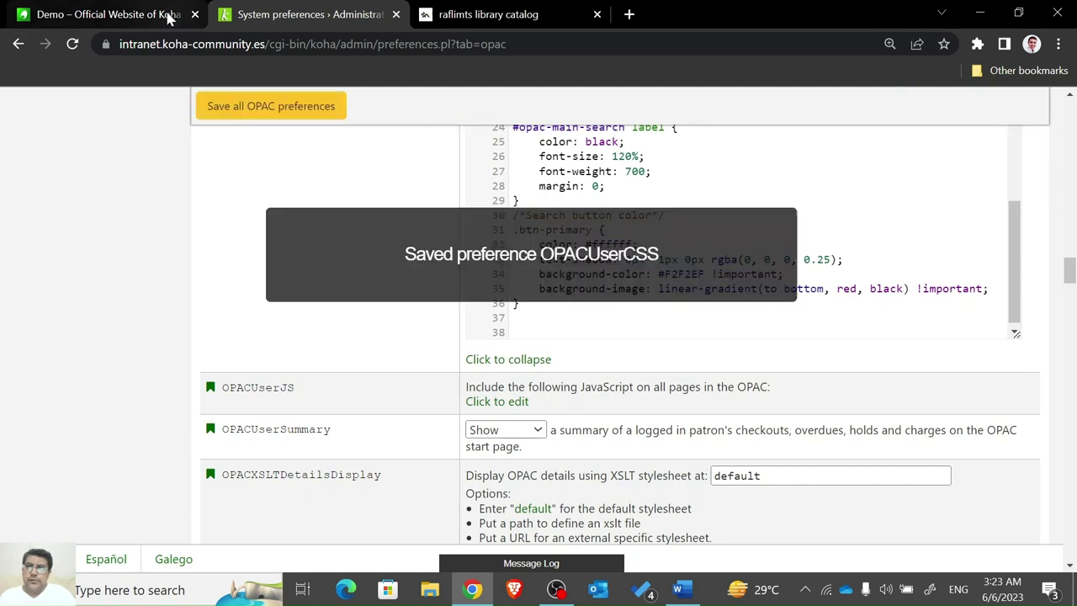
pyautogui.hotkey('ctrl', 'Tab')
pyautogui.click(72, 46)
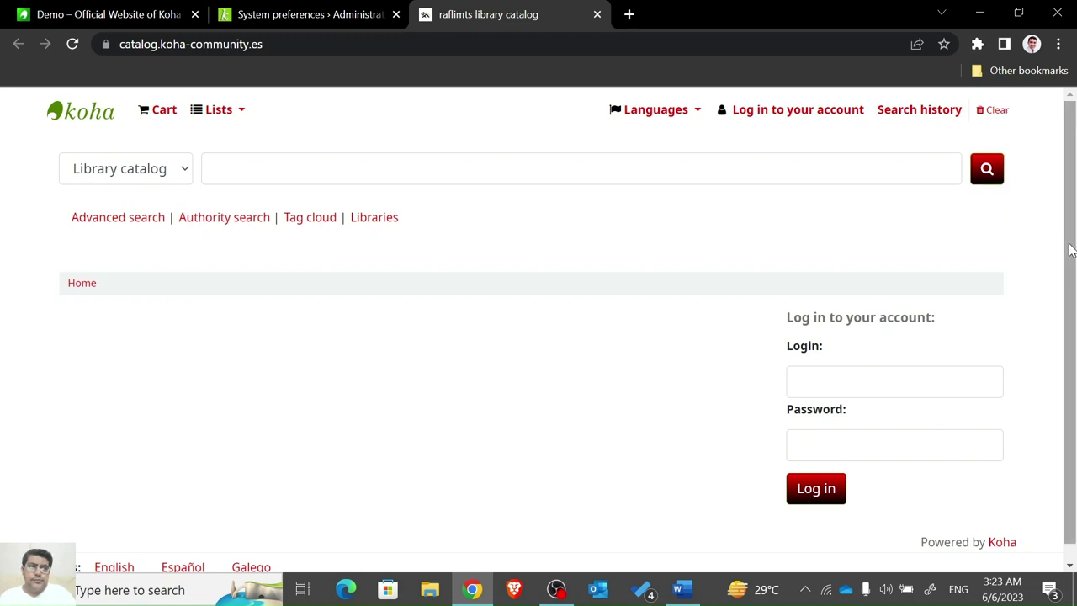
pyautogui.scroll(-1, 1070, 249)
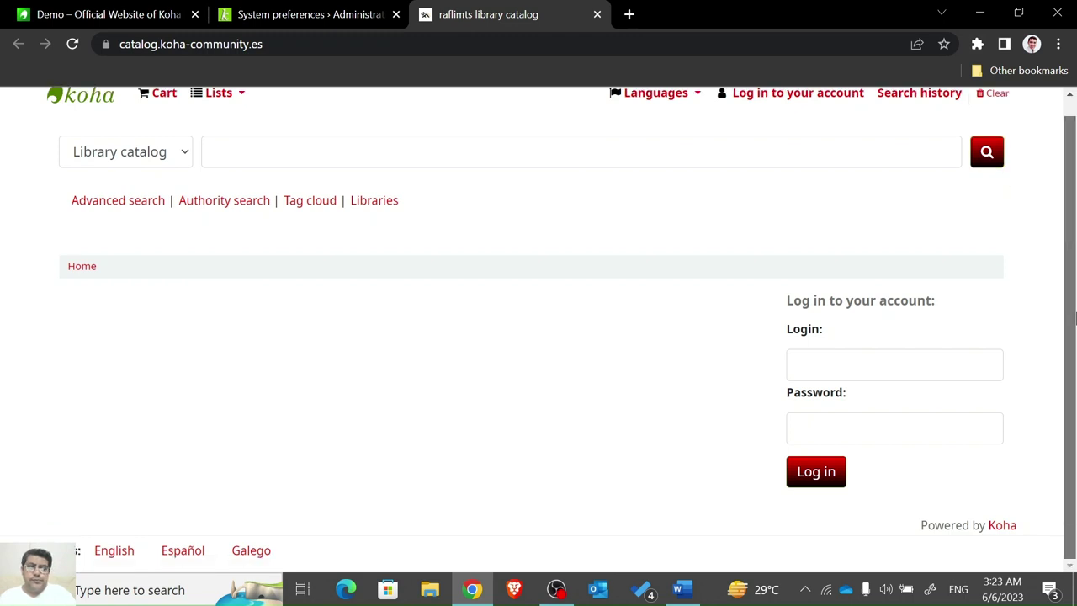
# Look up the next rule in the Word notes and examine the logo area in the online catalog.
pyautogui.click(303, 10)
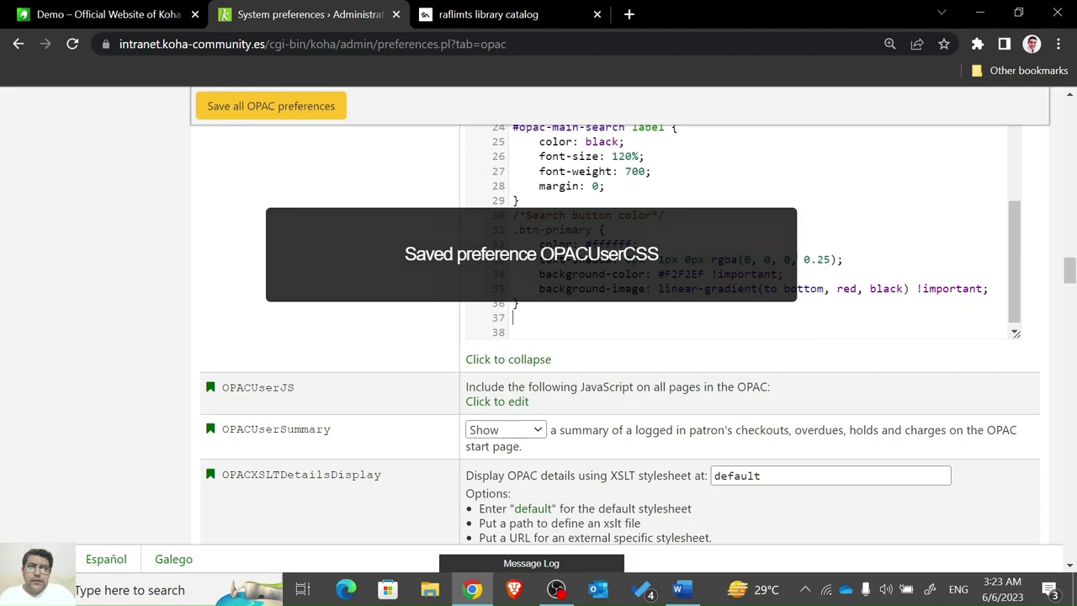
pyautogui.click(677, 589)
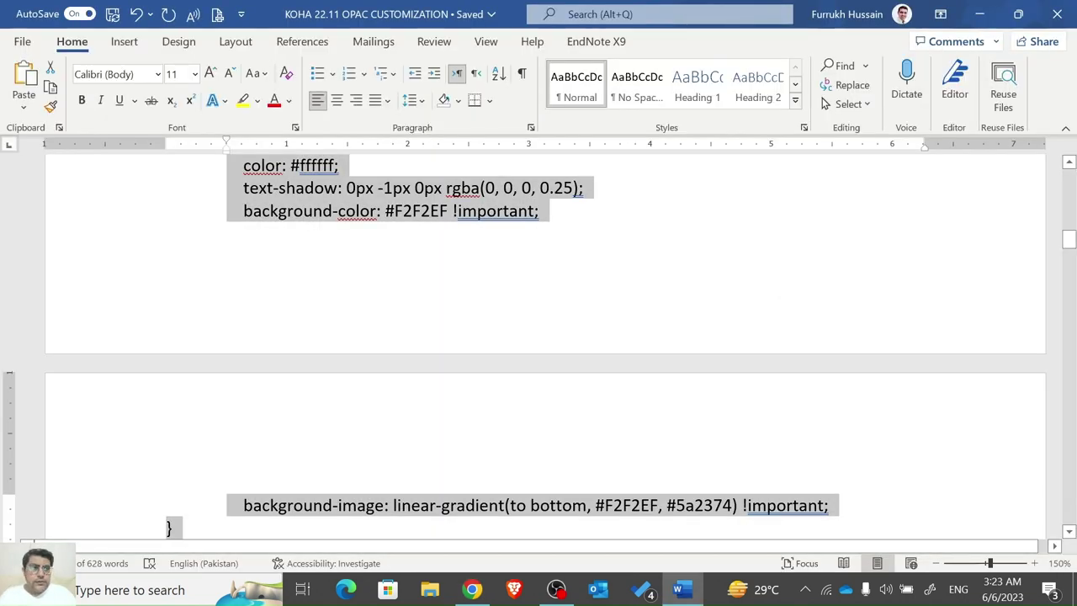
pyautogui.moveTo(1070, 253); pyautogui.dragTo(1069, 260)
pyautogui.hotkey('alt', 'Tab')
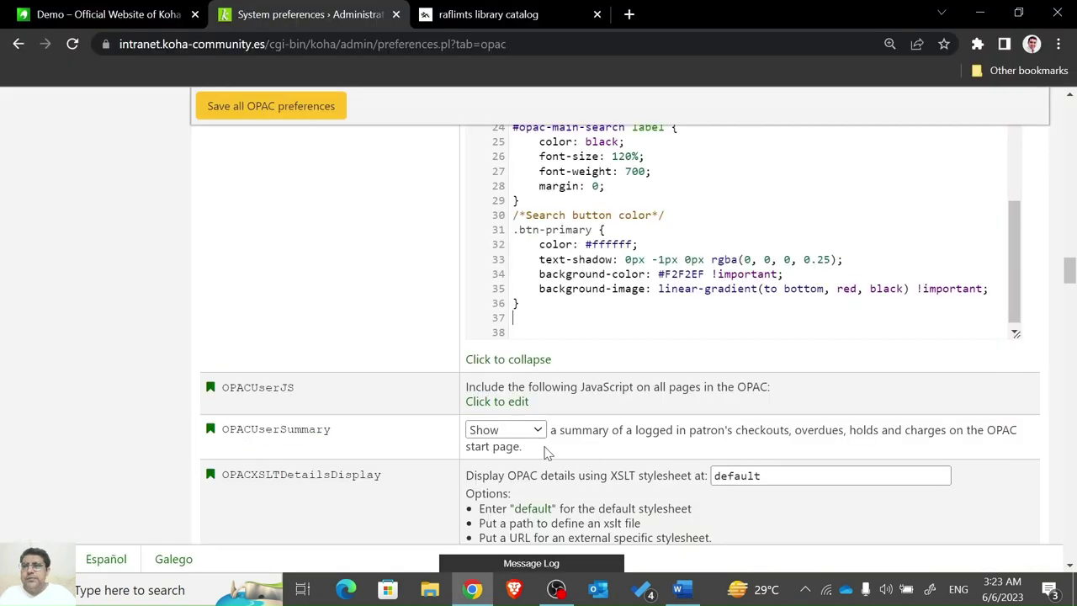
pyautogui.click(511, 26)
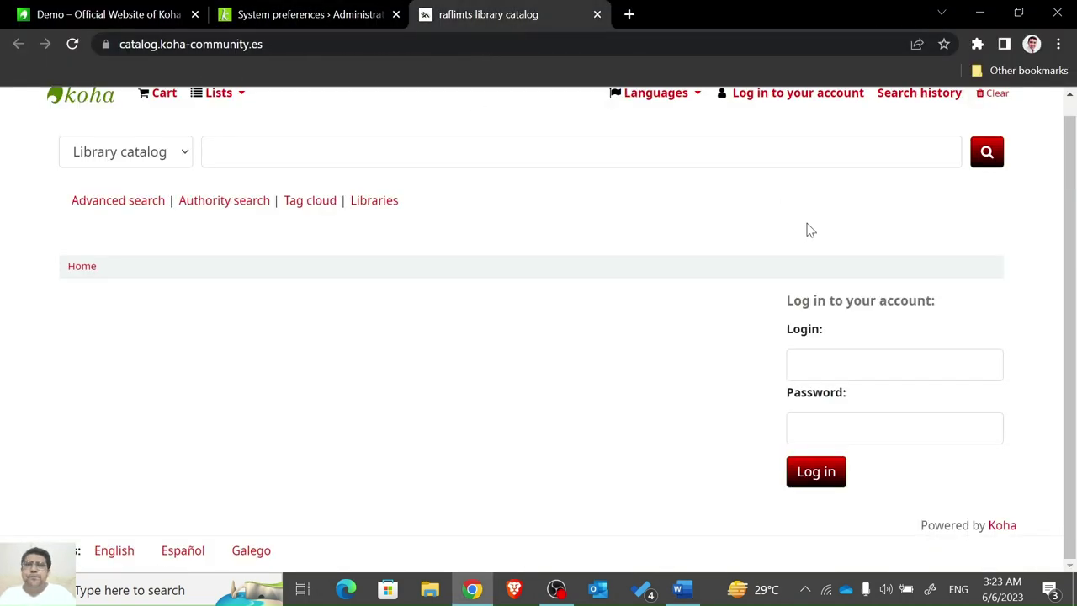
pyautogui.scroll(1, 1072, 135)
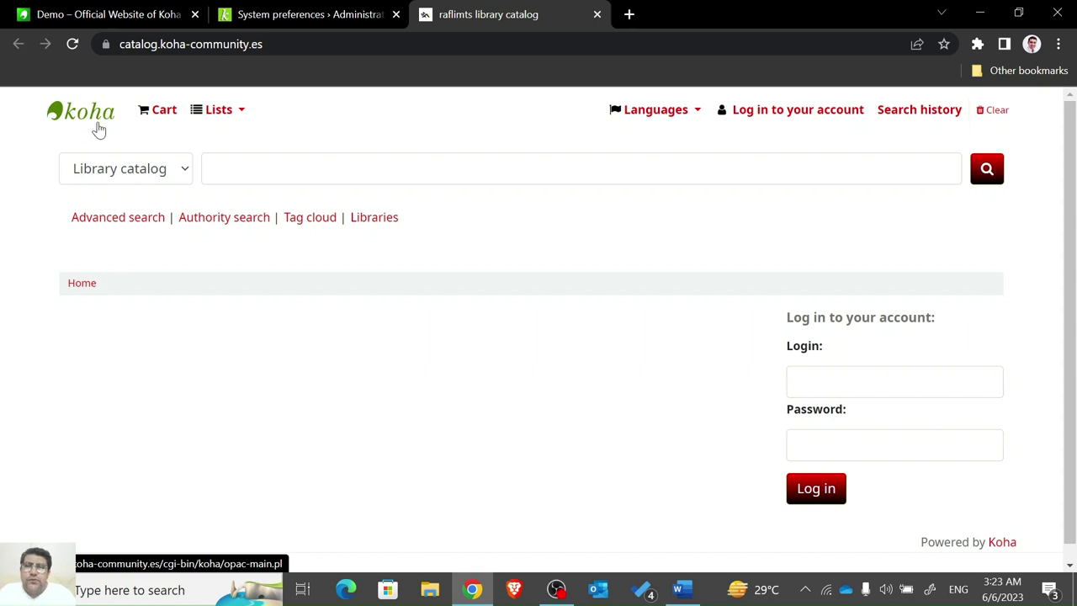
pyautogui.click(293, 12)
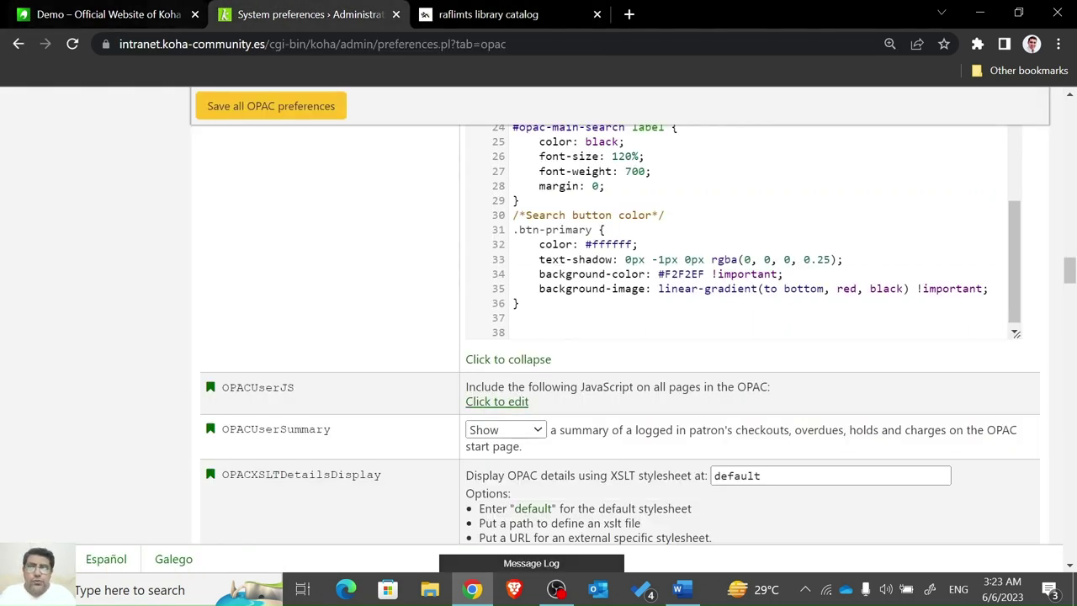
# Copy the "Replace Koha small logo with yours" block from the Word notes and paste it below the .btn-primary rule in OPACUserCSS.
pyautogui.moveTo(683, 593)
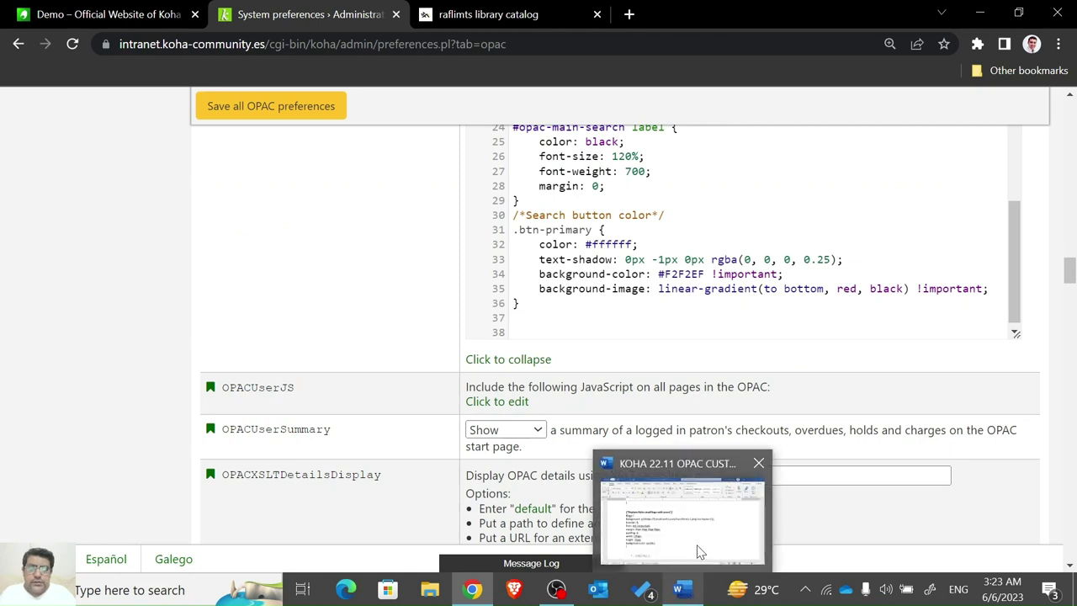
pyautogui.click(697, 551)
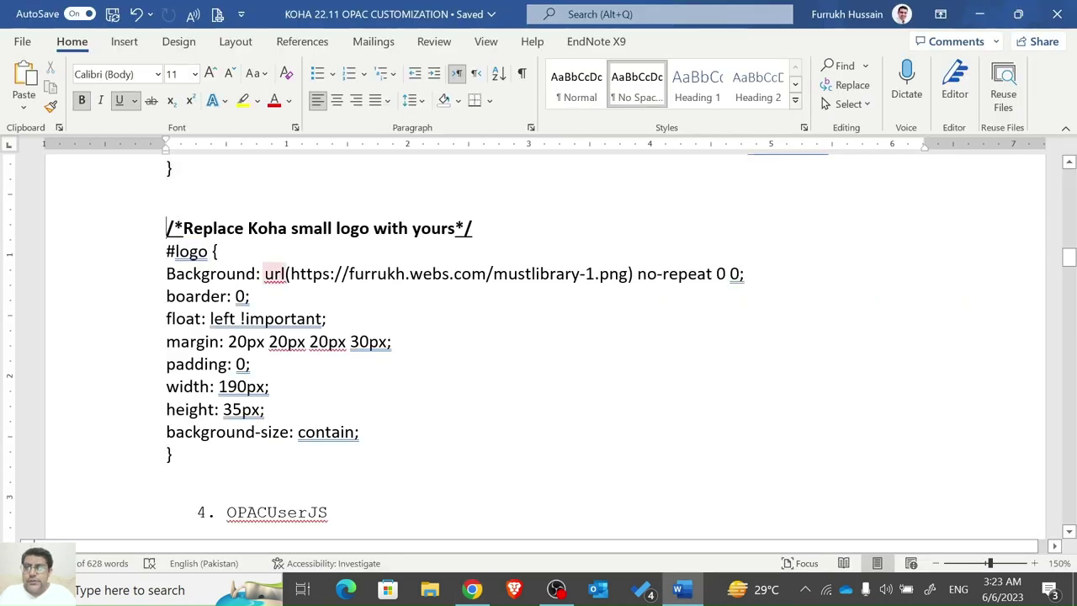
pyautogui.click(167, 227)
pyautogui.hotkey('shift', 'Down')
pyautogui.hotkey('shift', 'Down')
pyautogui.hotkey('shift', 'Down')
pyautogui.hotkey('shift', 'Down')
pyautogui.hotkey('shift', 'Down')
pyautogui.hotkey('shift', 'Down')
pyautogui.hotkey('shift', 'Down')
pyautogui.hotkey('shift', 'Down')
pyautogui.hotkey('shift', 'Down')
pyautogui.hotkey('shift', 'Down')
pyautogui.hotkey('shift', 'Down')
pyautogui.hotkey('ctrl', 'c')
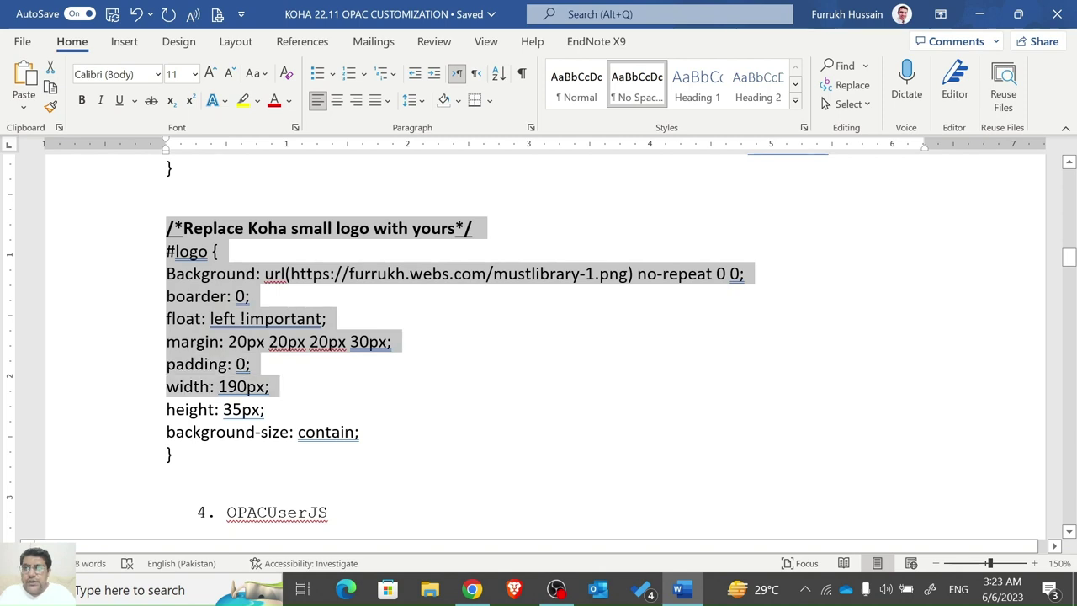
pyautogui.hotkey('alt', 'Tab')
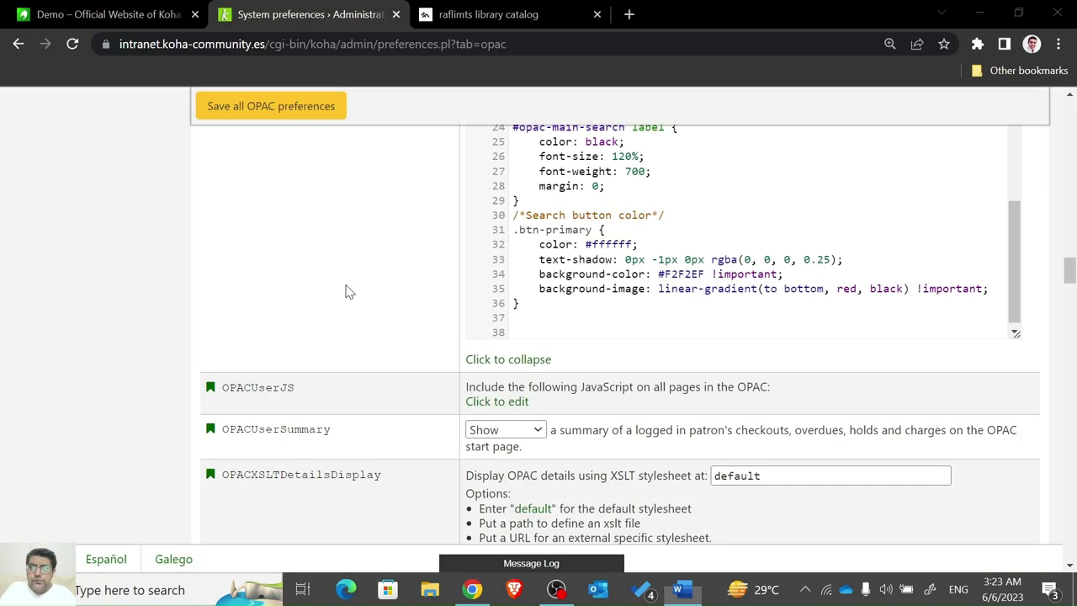
pyautogui.hotkey('ctrl', 'v')
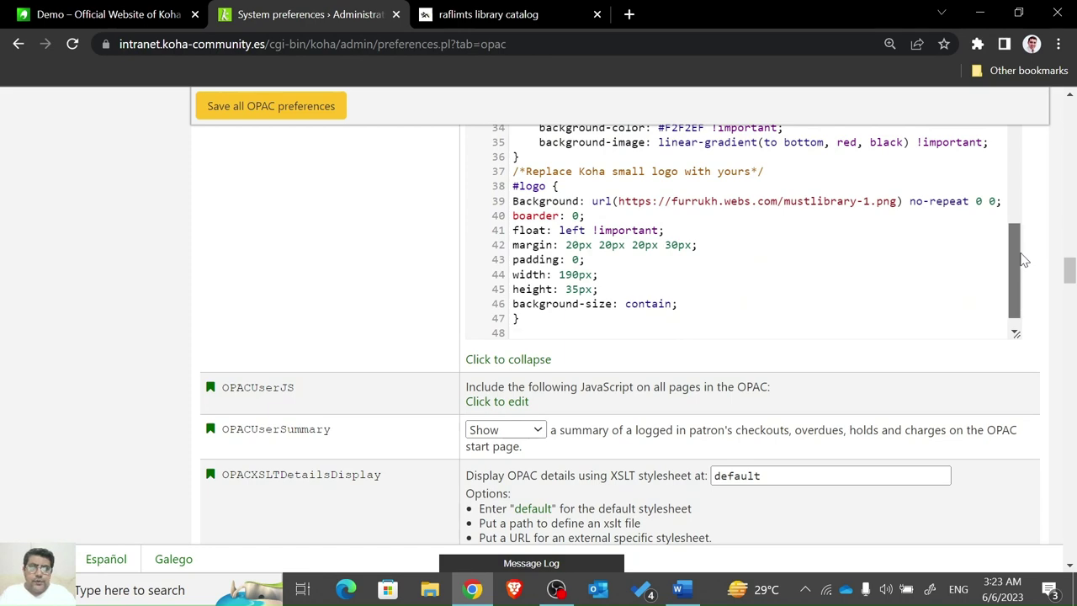
# Switch to the Word notes and review the #logo block, particularly the image URL in its Background line.
pyautogui.hotkey('alt', 'Tab')
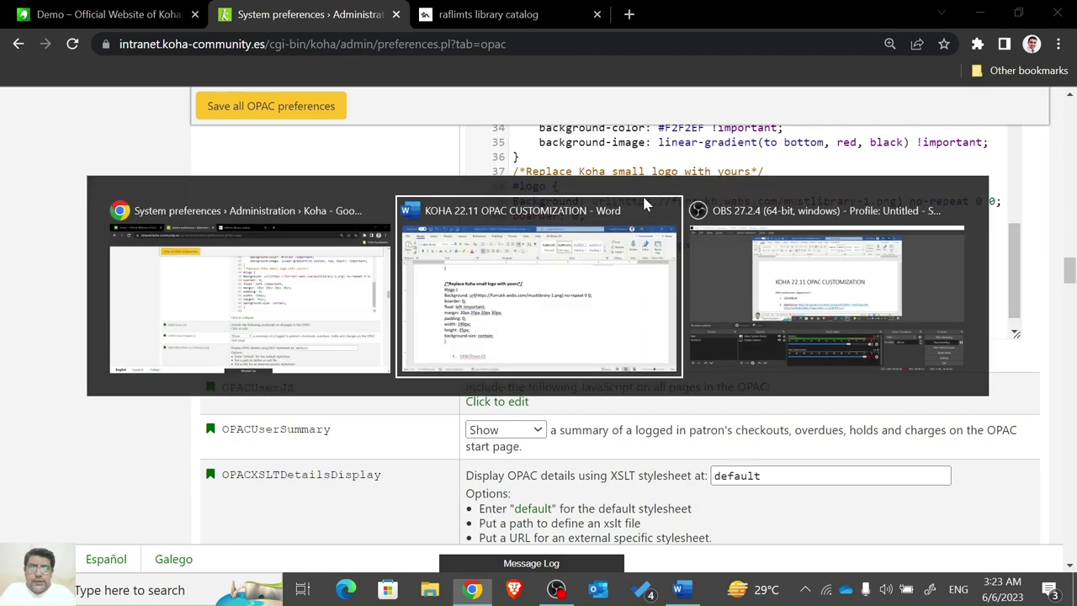
pyautogui.click(538, 370)
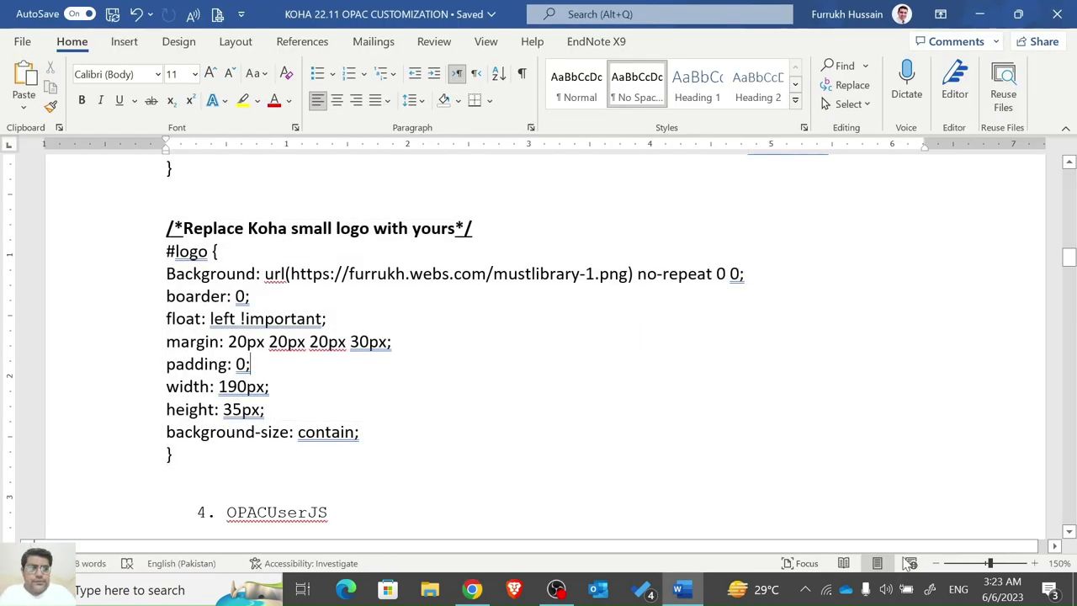
pyautogui.click(1033, 562)
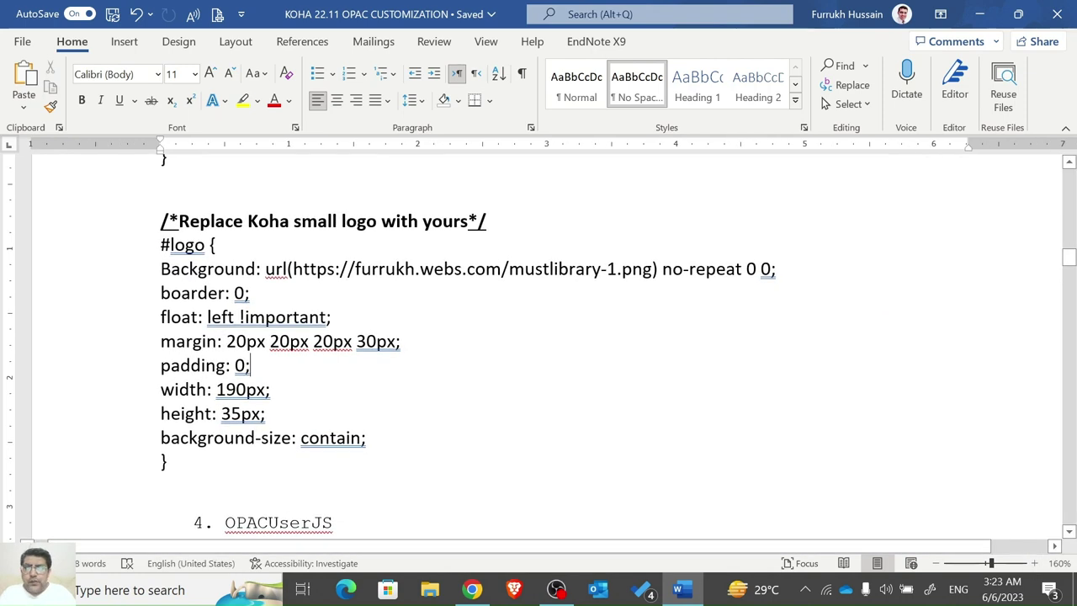
pyautogui.moveTo(292, 268); pyautogui.dragTo(653, 269)
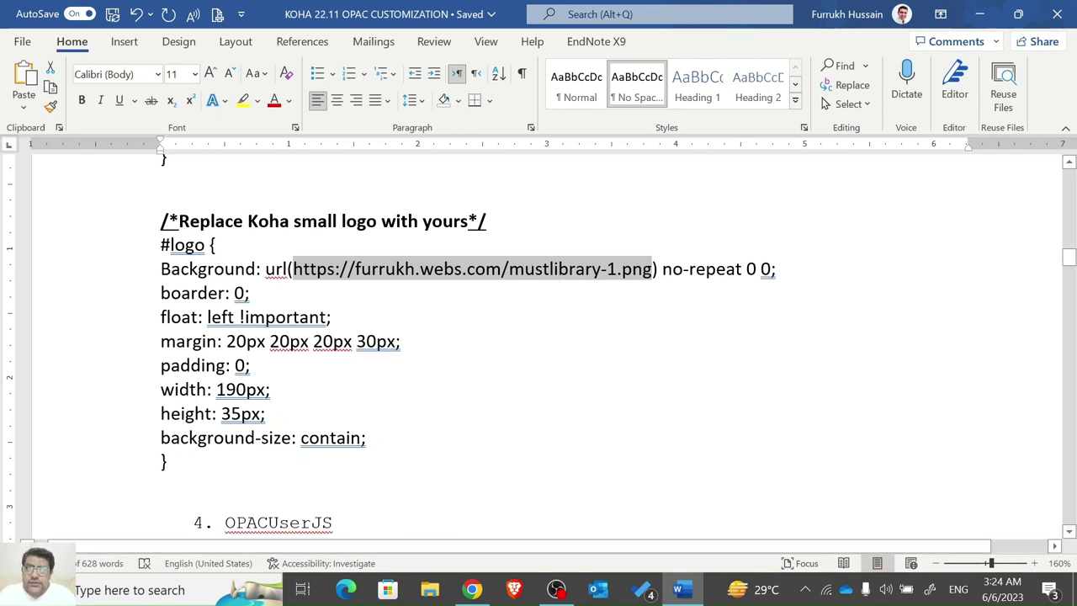
pyautogui.click(400, 341)
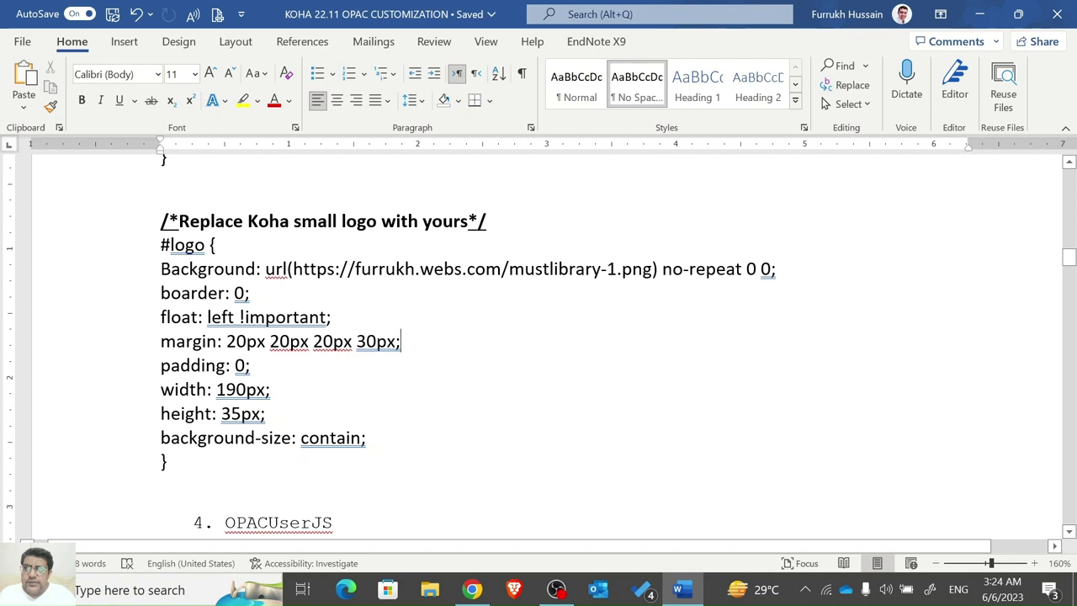
pyautogui.moveTo(156, 221); pyautogui.dragTo(156, 461)
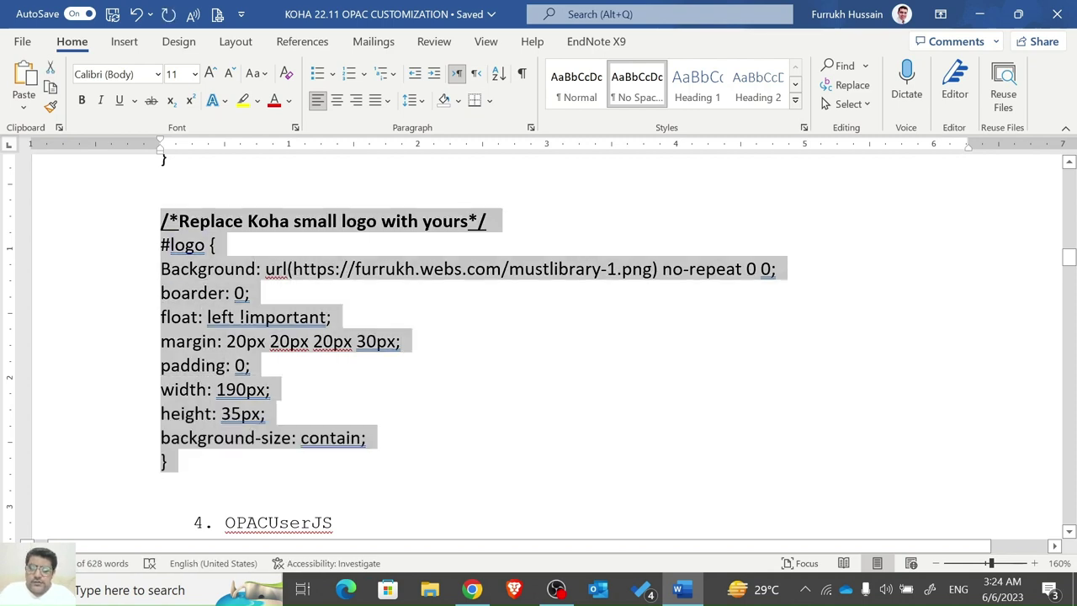
pyautogui.hotkey('alt', 'Tab')
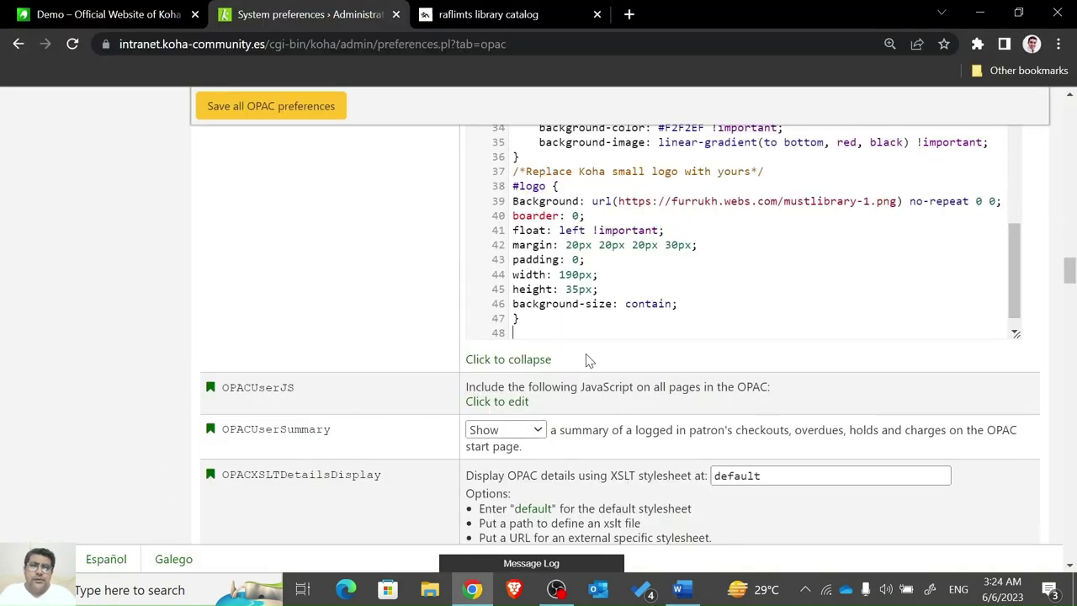
# Save the #logo rule in the OPAC preferences and reload the online catalog to inspect the logo.
pyautogui.click(277, 108)
pyautogui.click(519, 25)
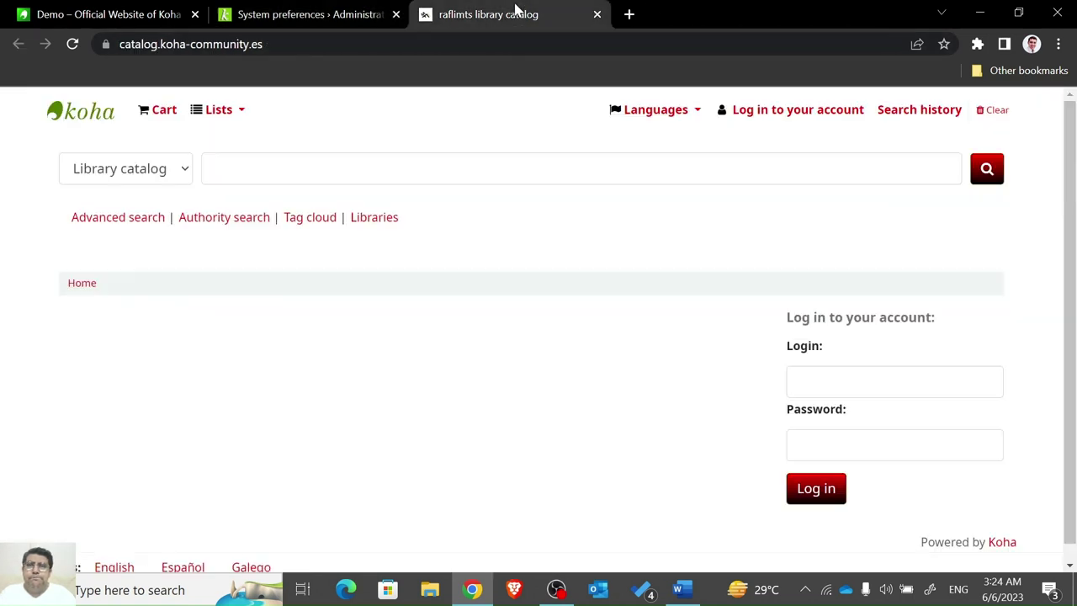
pyautogui.click(71, 47)
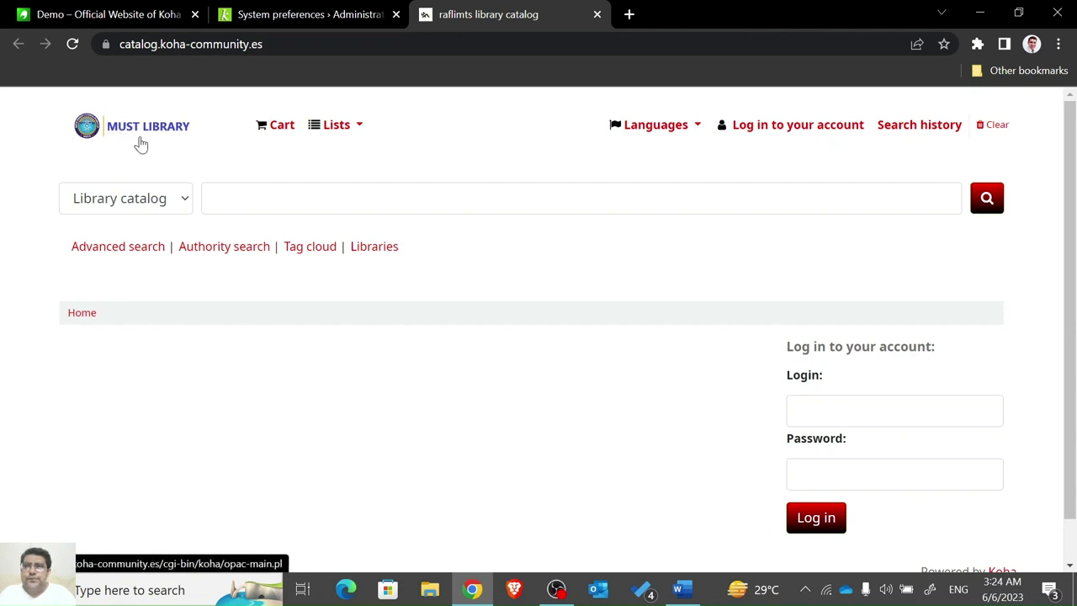
# Compare the image URL in the #logo rule of OPACUserCSS with the logo shown in the online catalog.
pyautogui.click(296, 9)
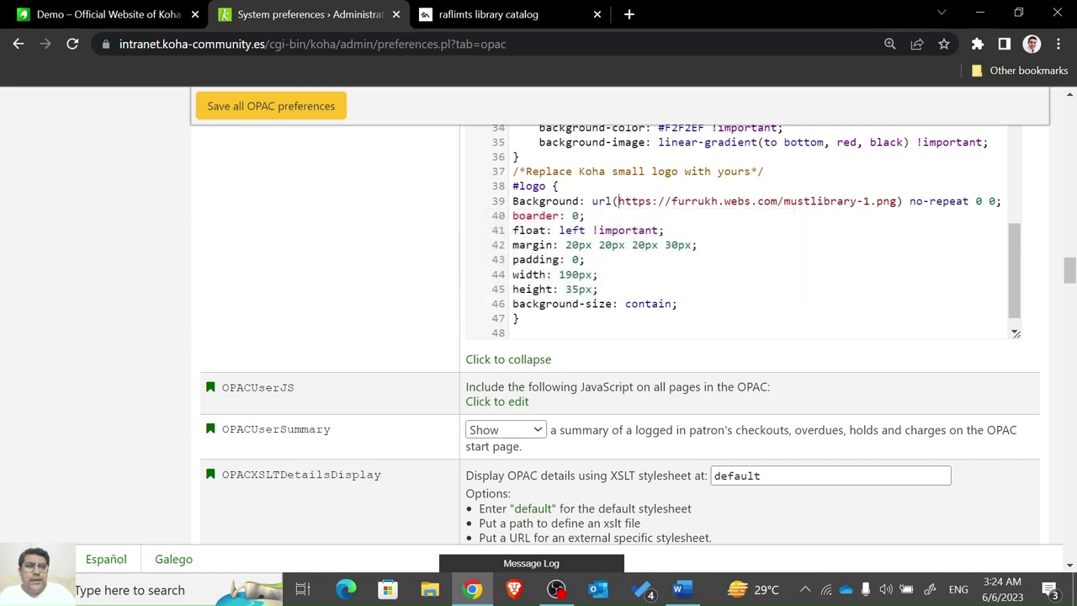
pyautogui.moveTo(619, 201); pyautogui.dragTo(896, 201)
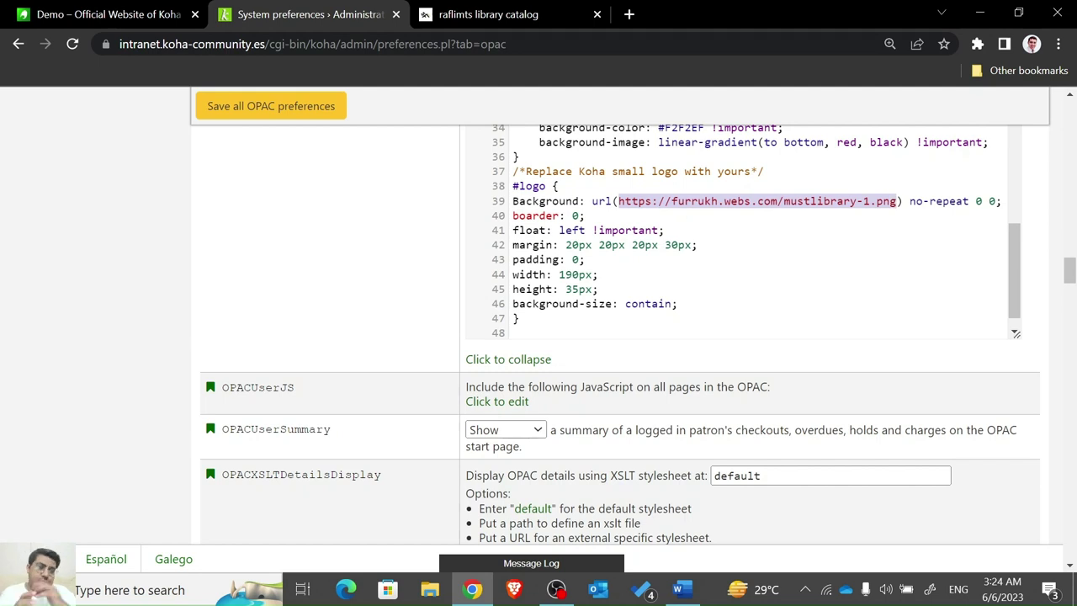
pyautogui.click(530, 26)
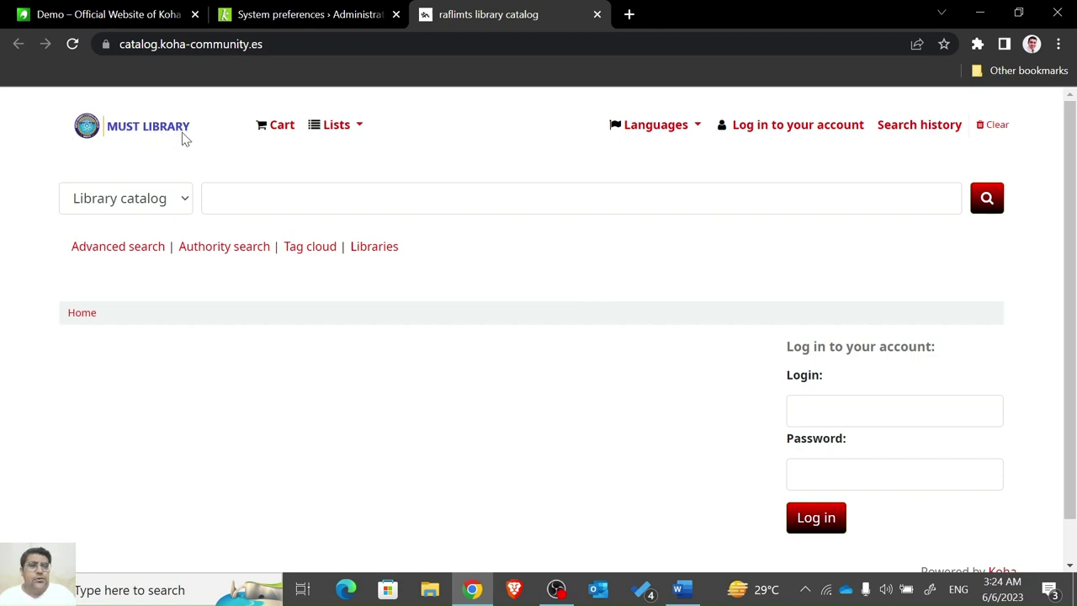
pyautogui.click(323, 9)
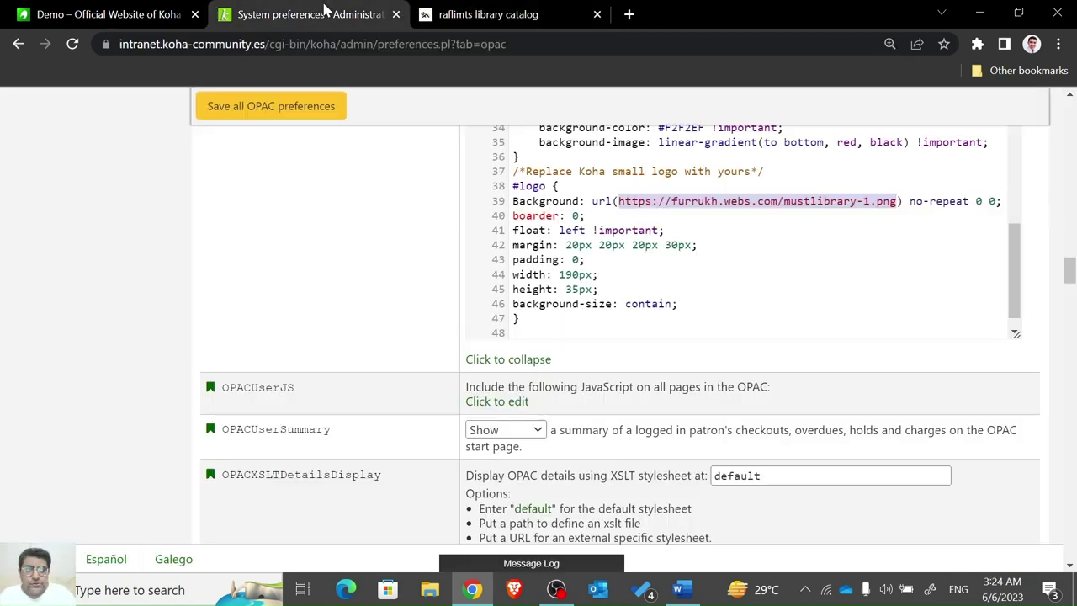
pyautogui.click(664, 229)
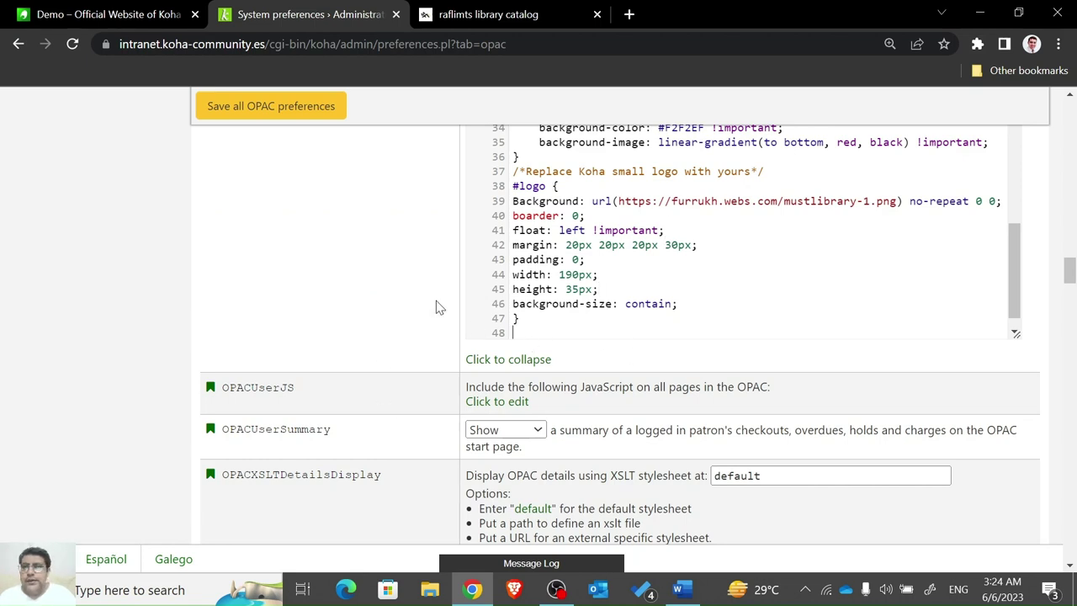
# Copy the "Hide Koha small Logo" line $("#logo").hide(); from the OPACUserJS section of the Word notes.
pyautogui.click(488, 14)
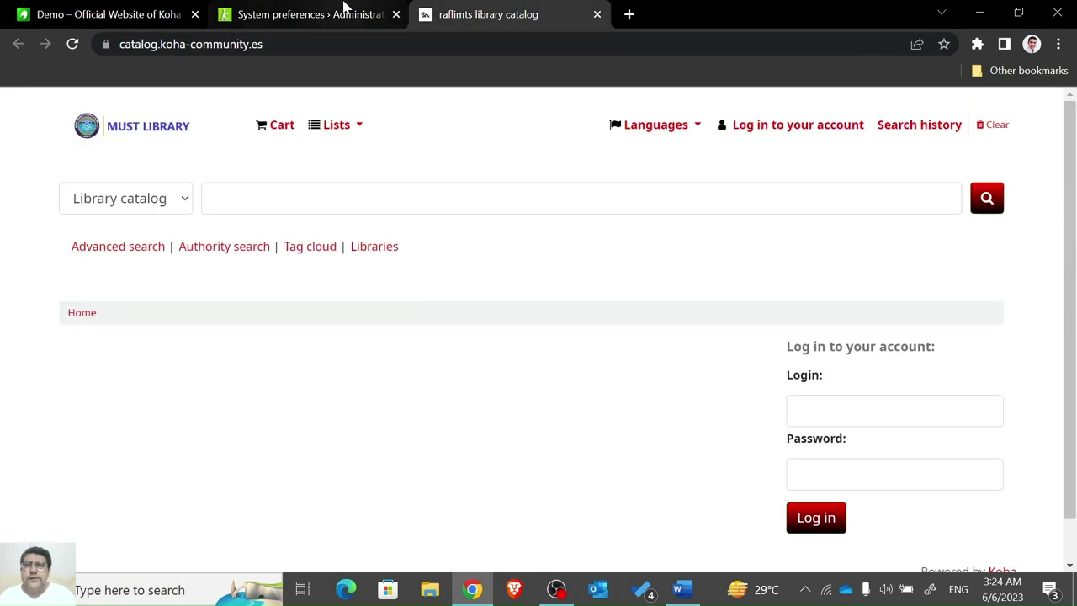
pyautogui.click(343, 8)
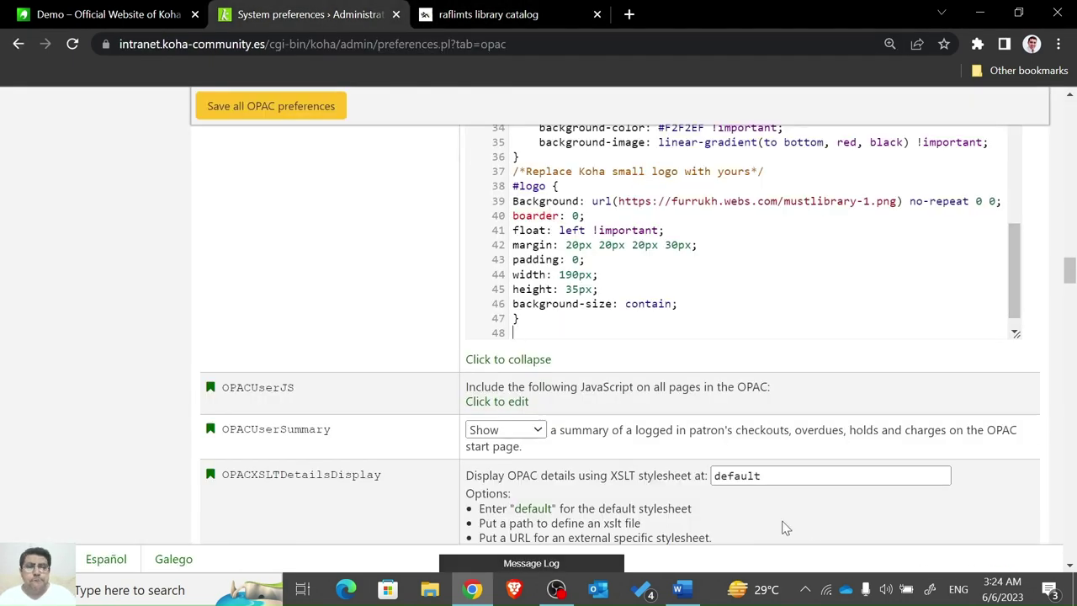
pyautogui.click(680, 590)
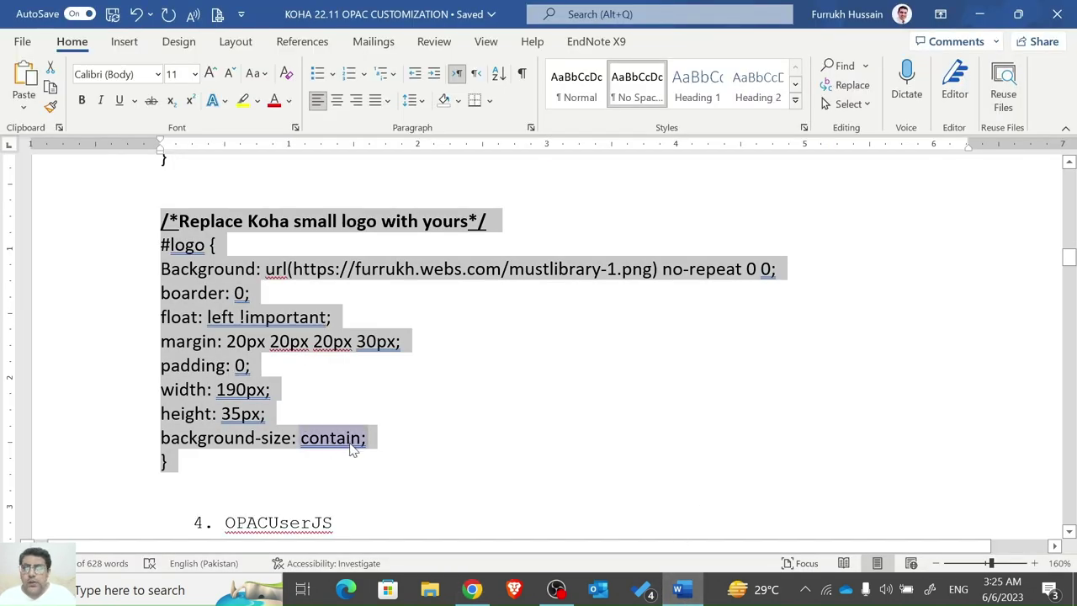
pyautogui.click(330, 469)
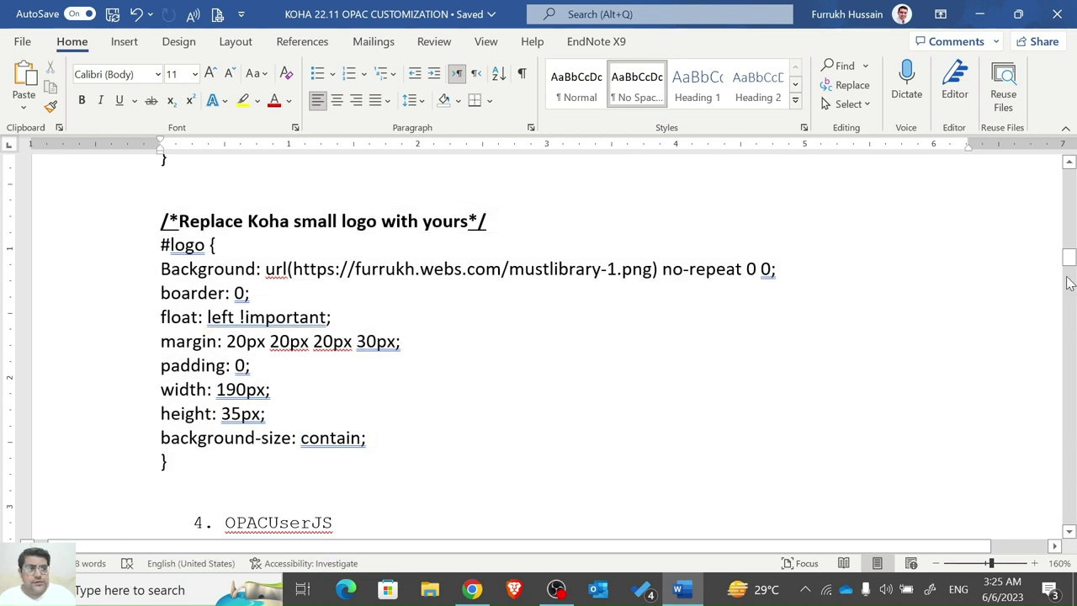
pyautogui.moveTo(1068, 266); pyautogui.dragTo(1068, 281)
pyautogui.click(333, 233)
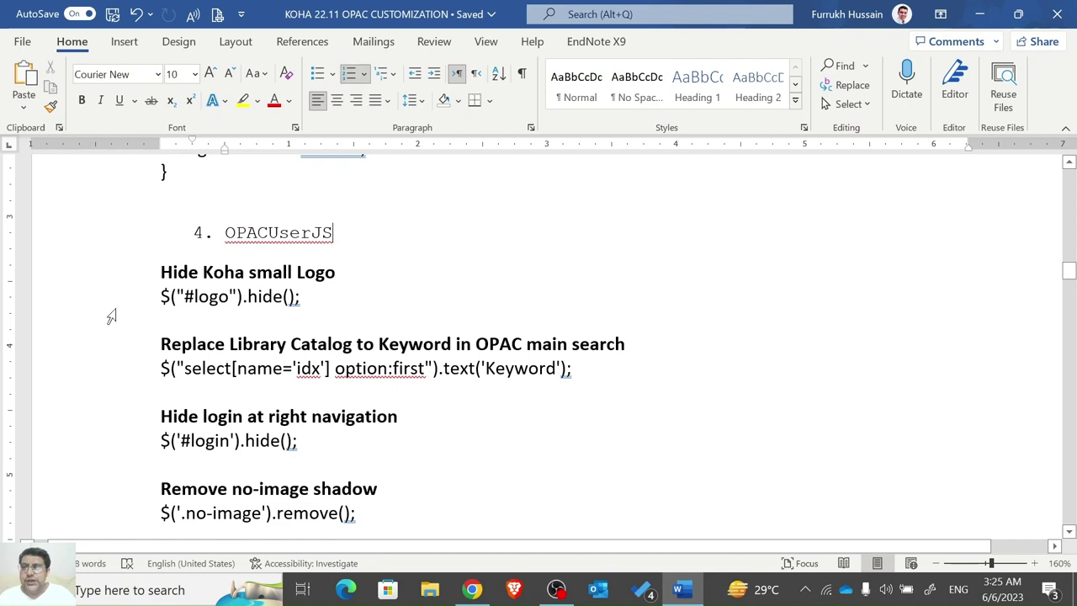
pyautogui.click(161, 296)
pyautogui.moveTo(161, 296); pyautogui.dragTo(311, 297)
pyautogui.hotkey('ctrl', 'c')
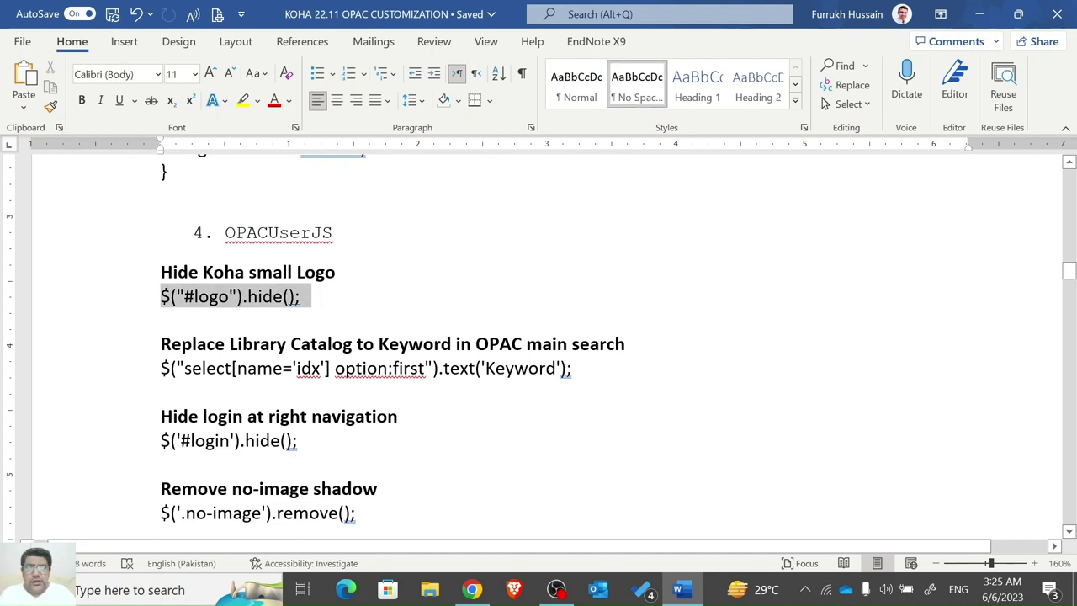
# Switch to the Koha system preferences and paste $("#logo").hide(); into the OPACUserJS preference.
pyautogui.hotkey('alt', 'Tab')
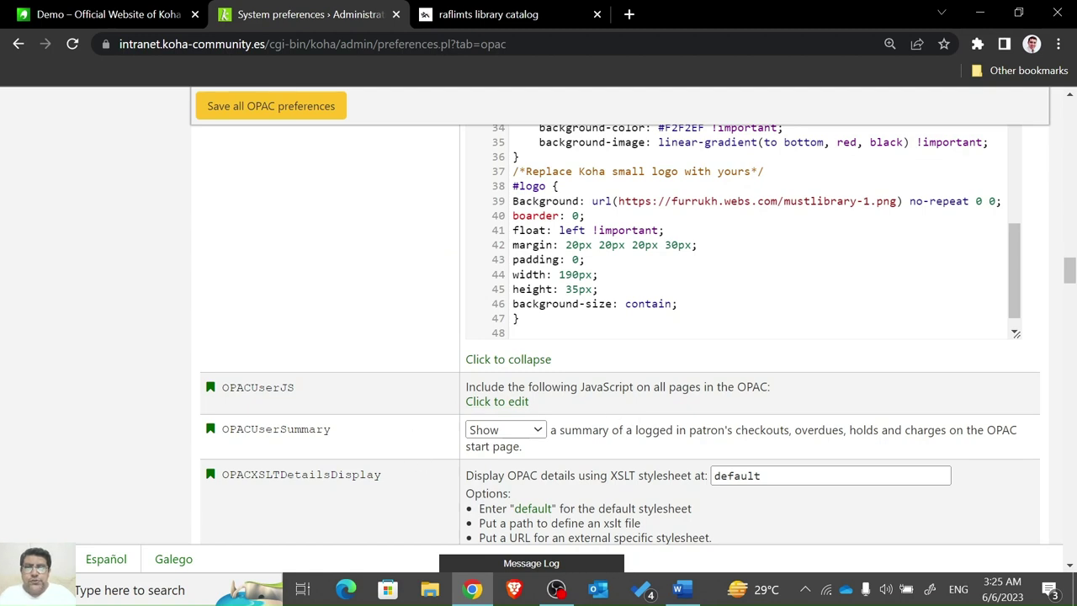
pyautogui.click(494, 401)
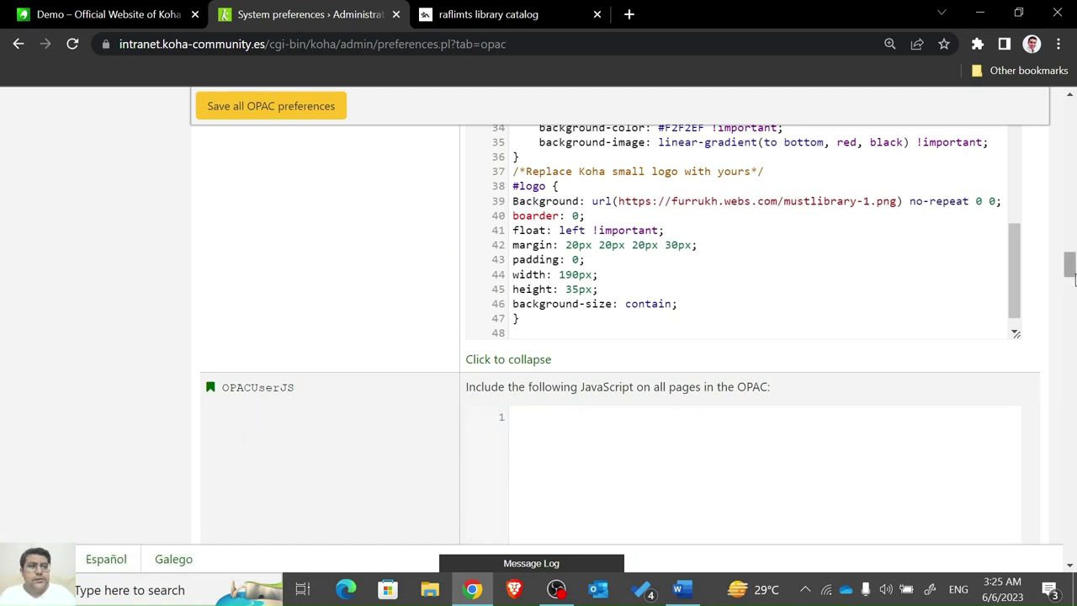
pyautogui.scroll(-2, 1069, 265)
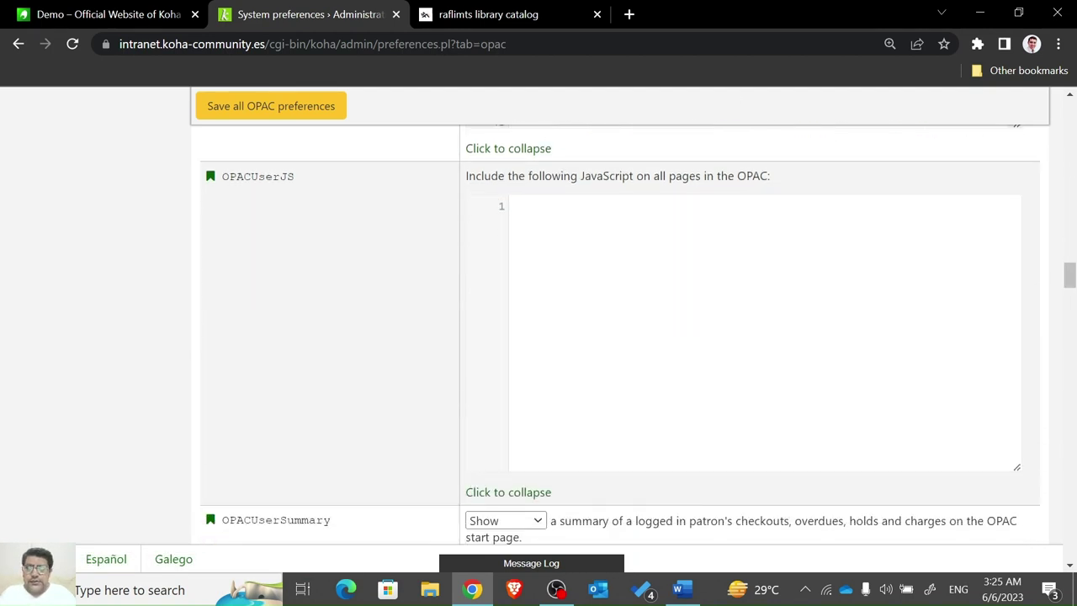
pyautogui.hotkey('ctrl', 'v')
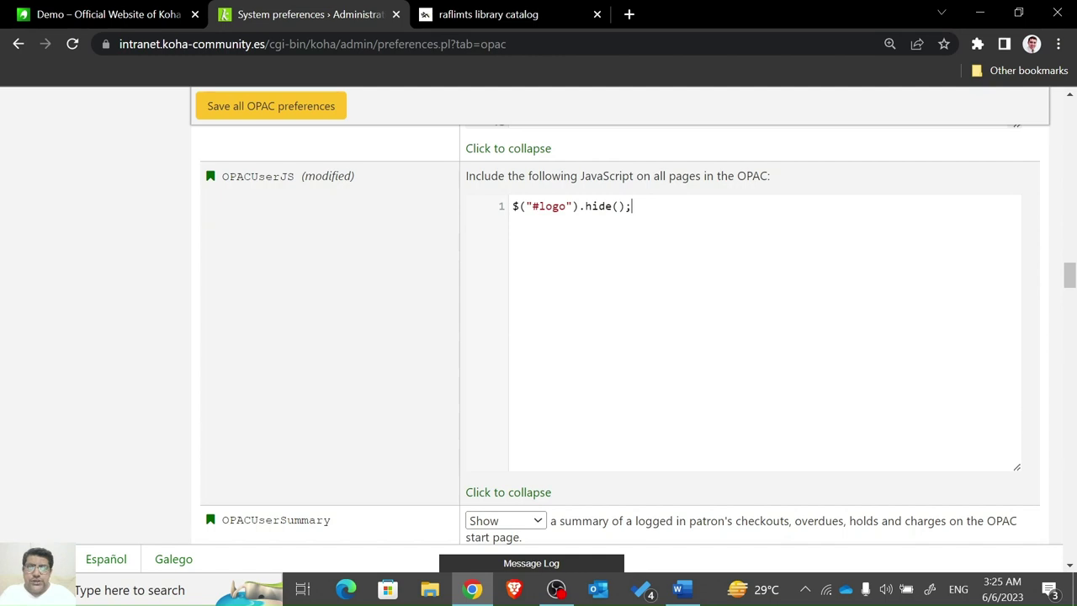
# Save the OPAC preferences and reload the online catalog to check the effect of the logo-hiding script.
pyautogui.click(313, 112)
pyautogui.click(537, 11)
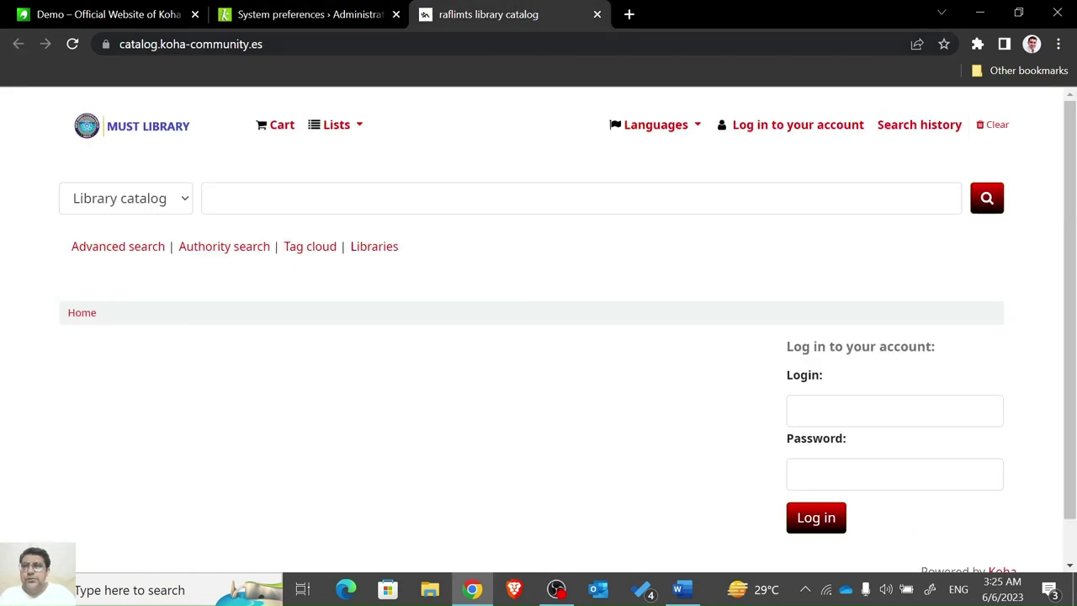
pyautogui.click(73, 44)
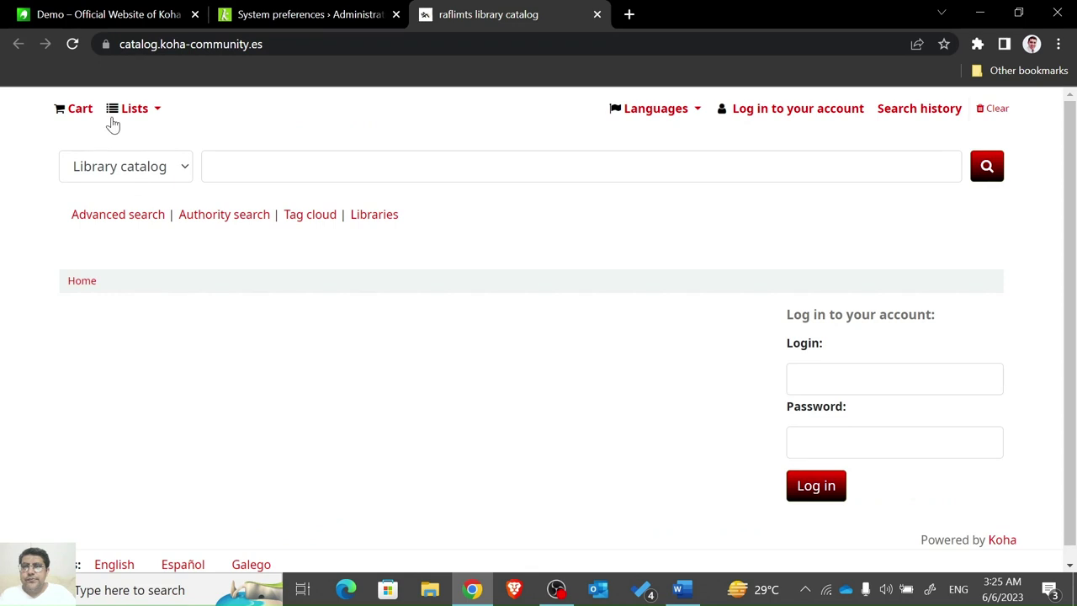
# Return to the system preferences and clear the $("#logo").hide(); line from OPACUserJS.
pyautogui.click(299, 13)
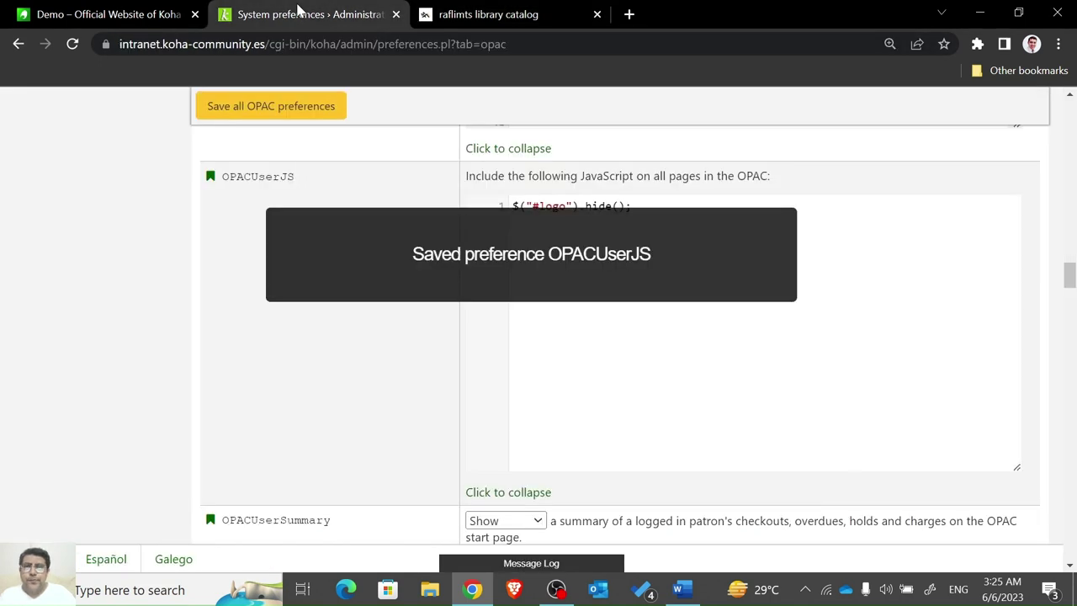
pyautogui.hotkey('ctrl', 'a')
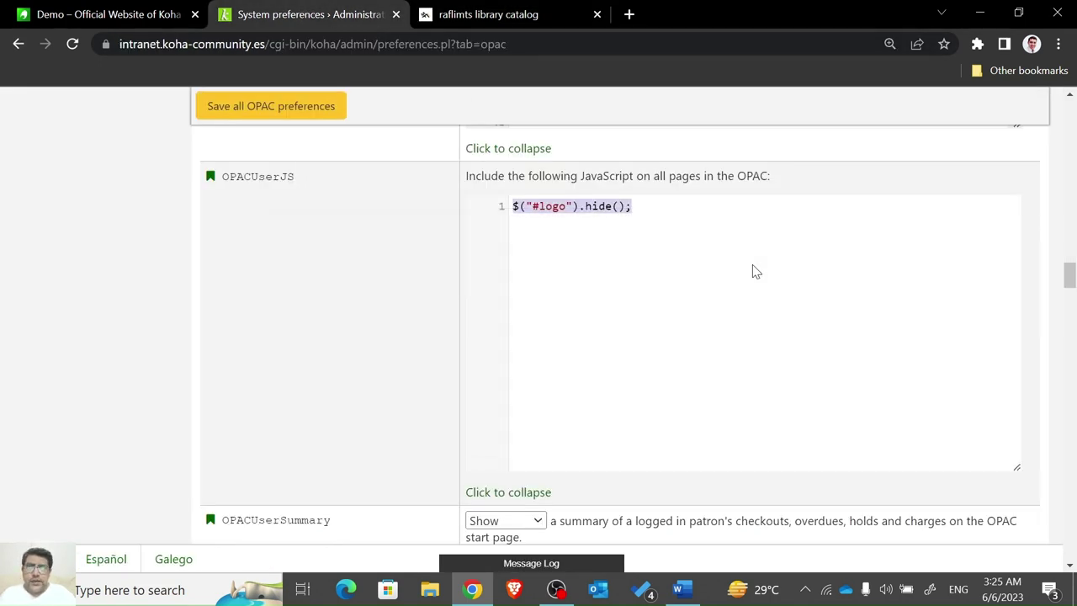
pyautogui.press('Delete')
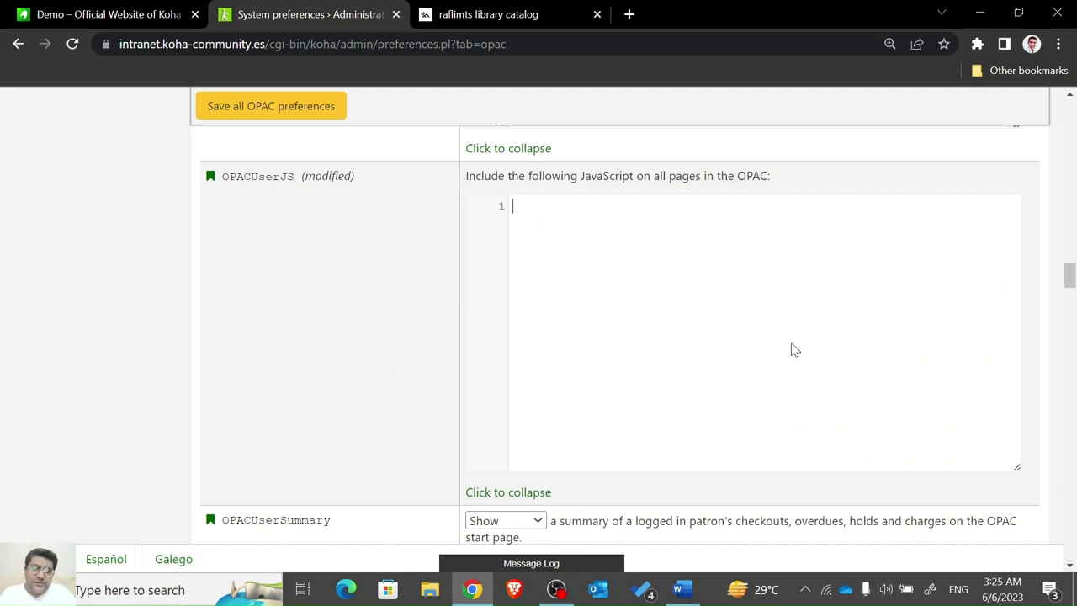
# Copy the "Replace Library Catalog to Keyword in OPAC main search" code line from the Word notes.
pyautogui.hotkey('alt', 'Tab')
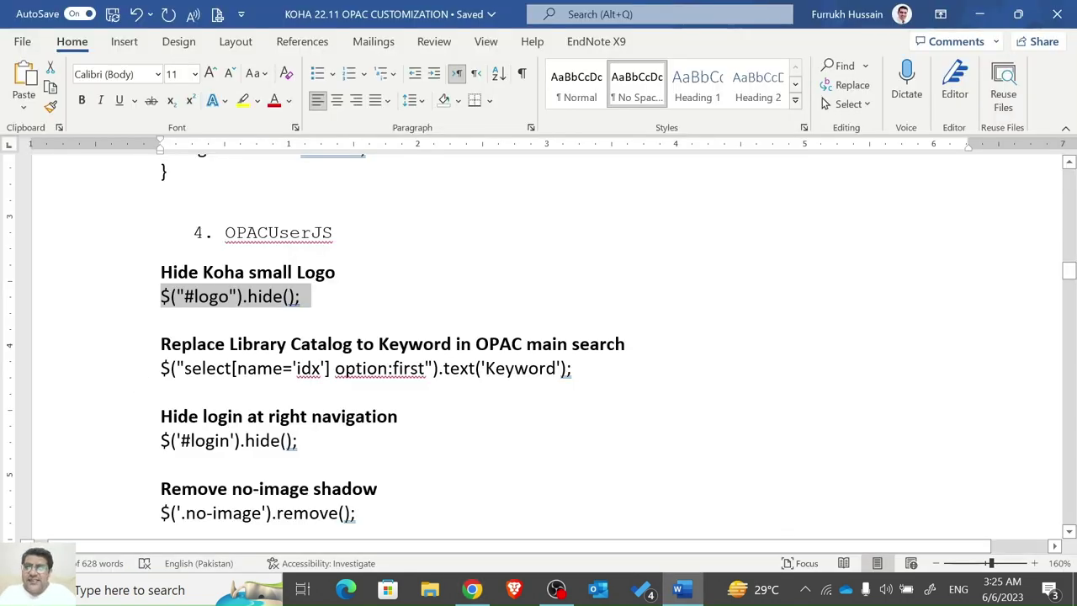
pyautogui.click(140, 374)
pyautogui.hotkey('ctrl', 'c')
pyautogui.hotkey('alt', 'Tab')
# Save the emptied OPACUserJS preference and reload the online catalog to restore the library logo.
pyautogui.click(511, 7)
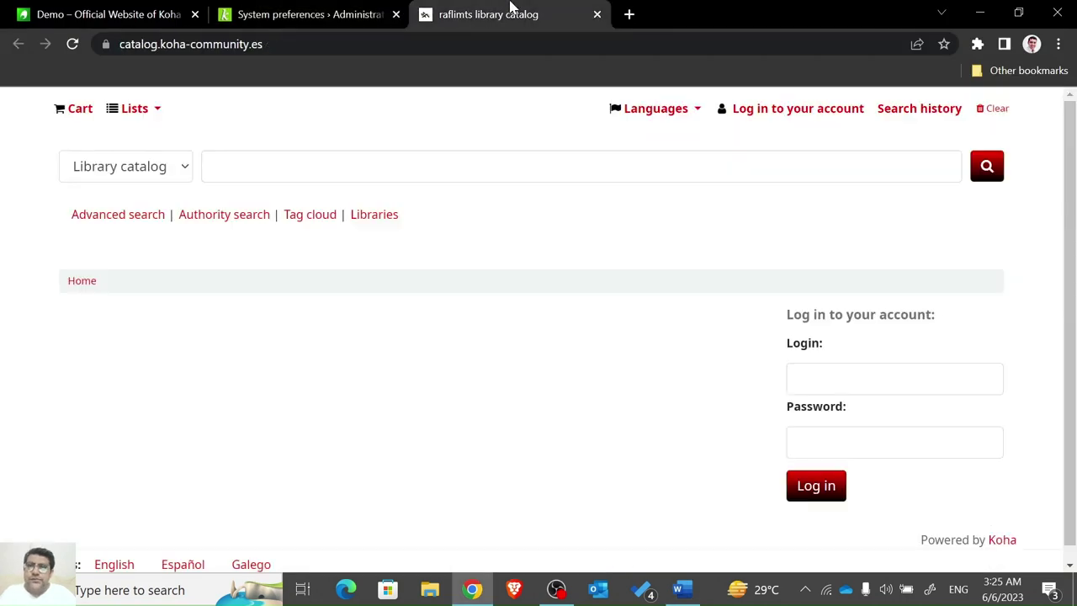
pyautogui.click(309, 11)
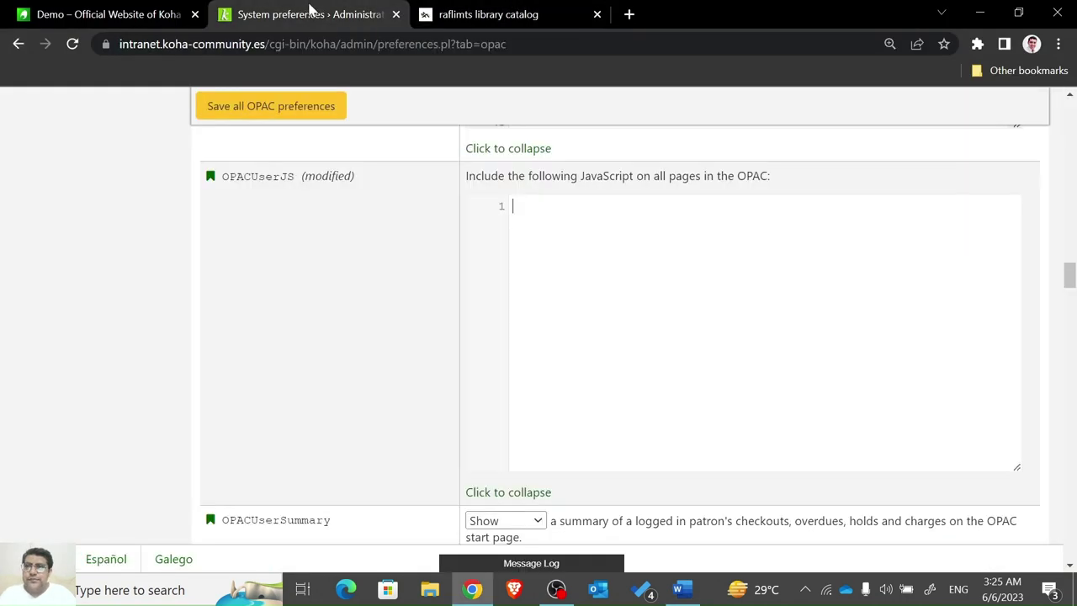
pyautogui.click(426, 16)
pyautogui.click(71, 44)
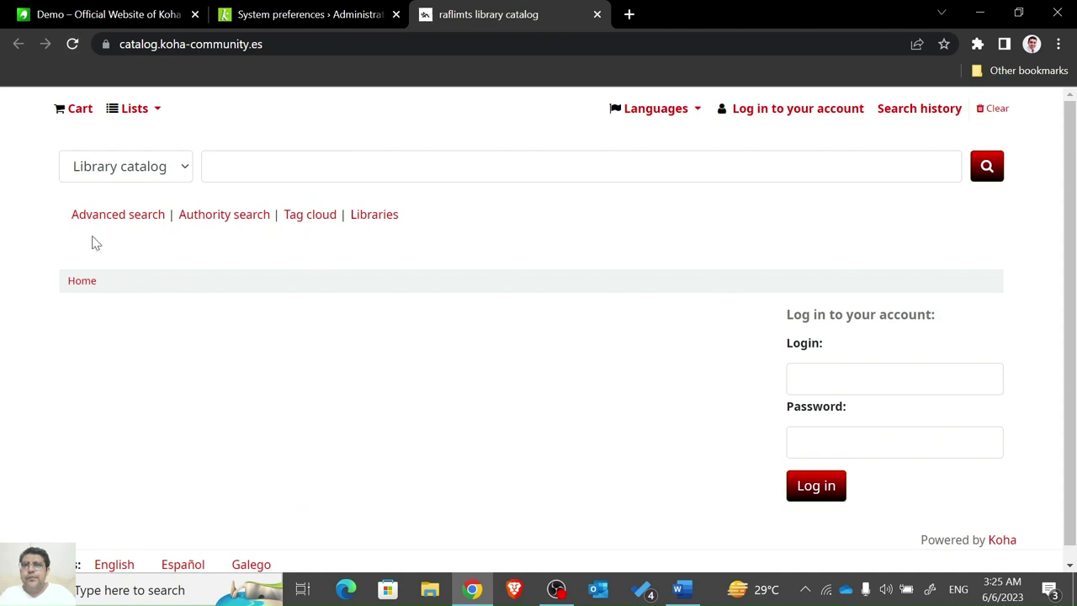
pyautogui.click(72, 43)
pyautogui.click(254, 10)
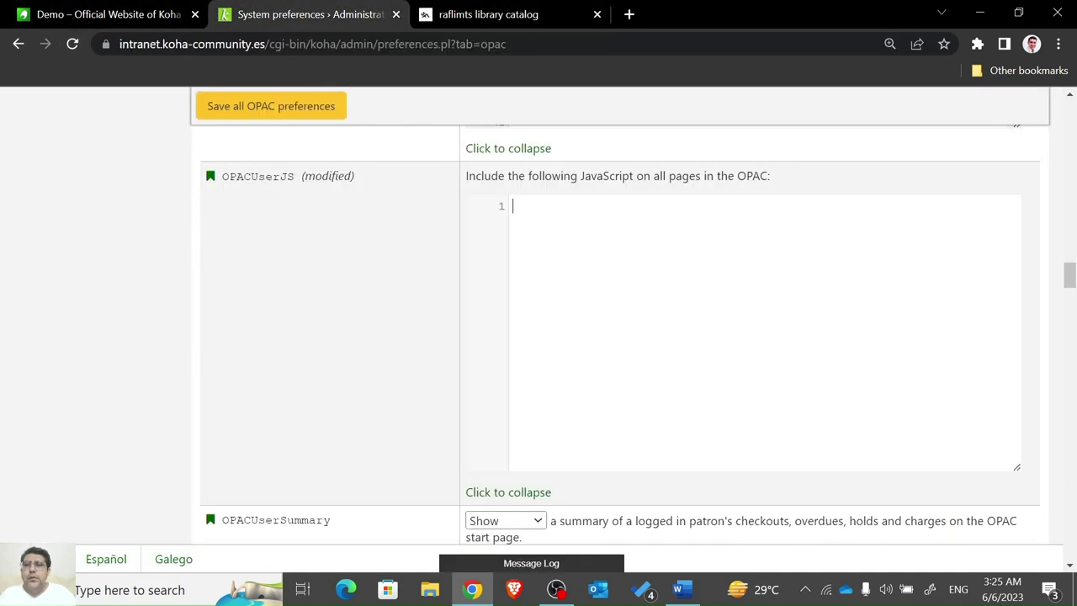
pyautogui.click(340, 116)
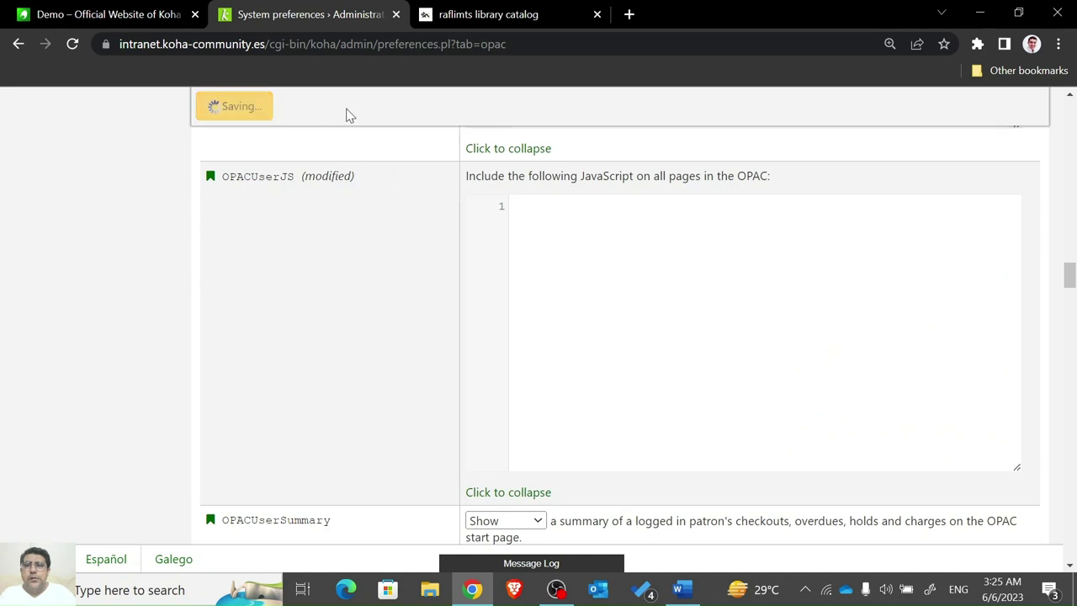
pyautogui.click(476, 10)
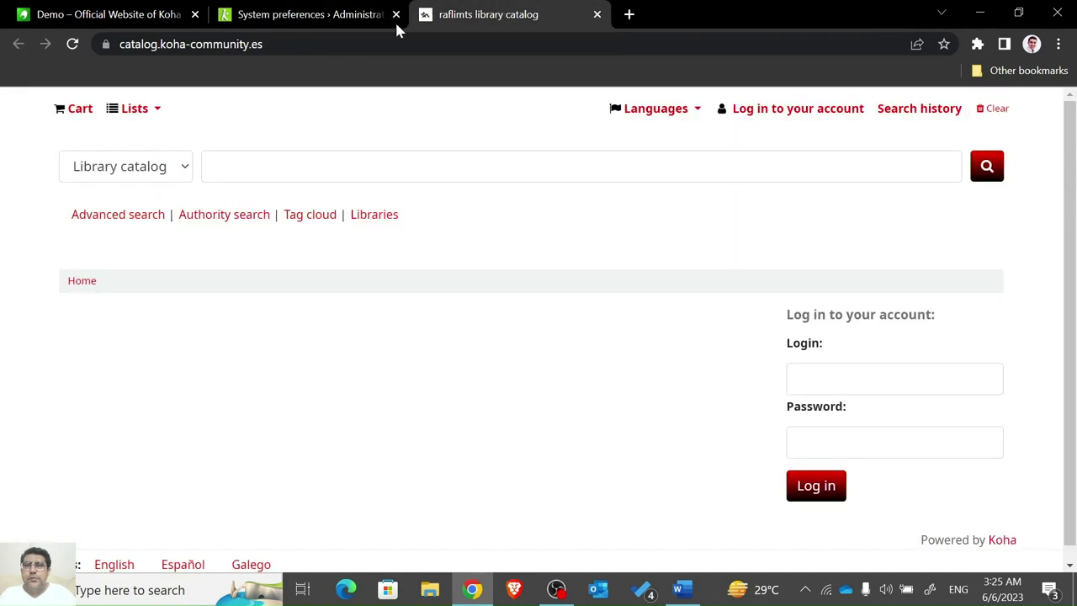
pyautogui.click(72, 44)
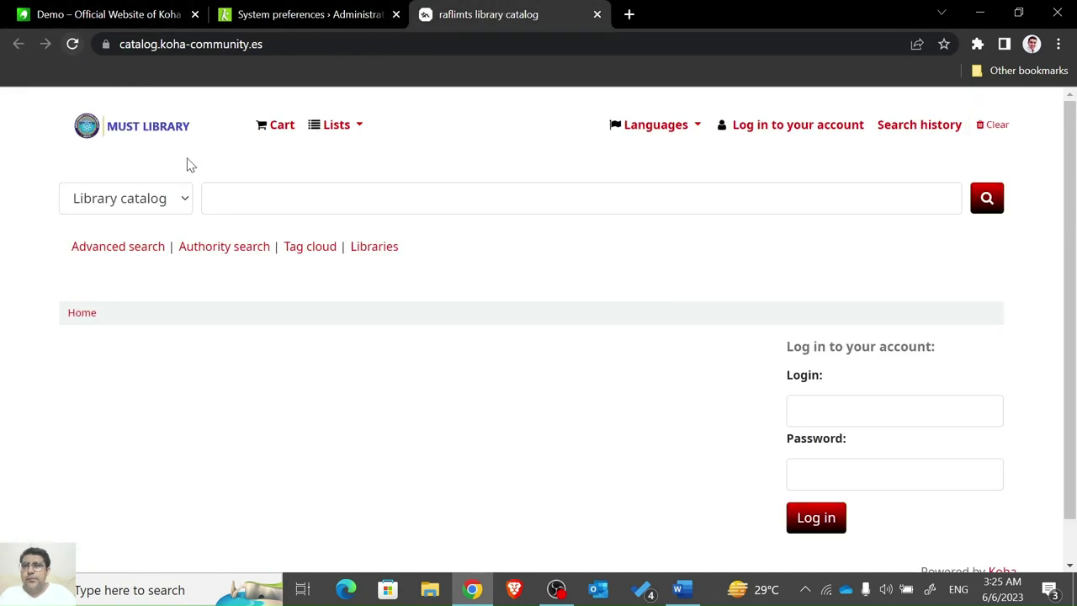
# Examine the search-type options beside the online catalog's main search box.
pyautogui.click(124, 201)
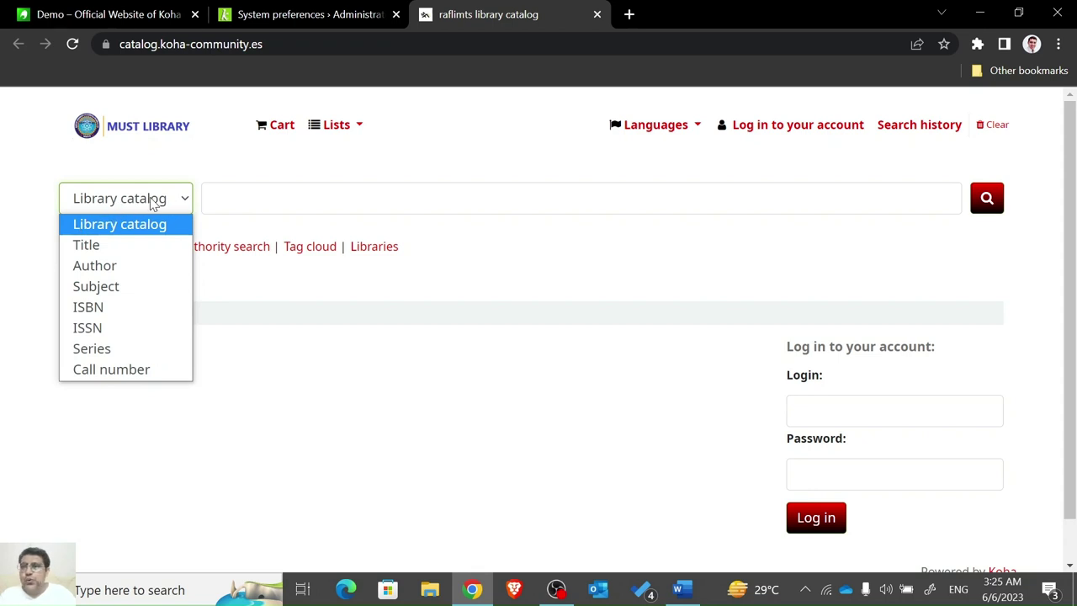
pyautogui.click(214, 200)
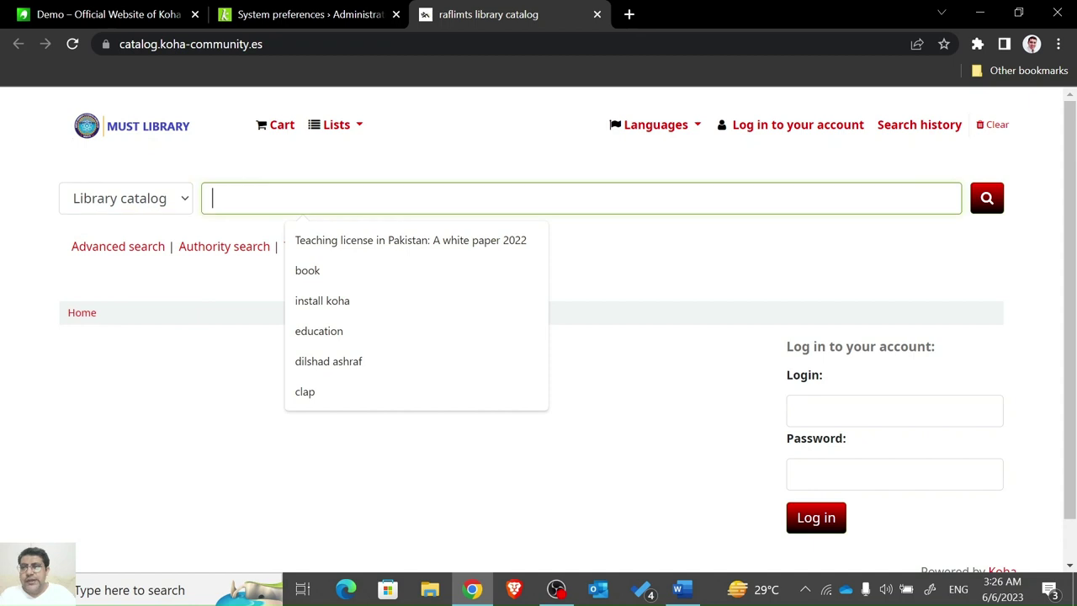
pyautogui.click(125, 202)
# Paste $("select[name='idx'] option:first").text('Keyword'); into OPACUserJS in the system preferences.
pyautogui.click(320, 10)
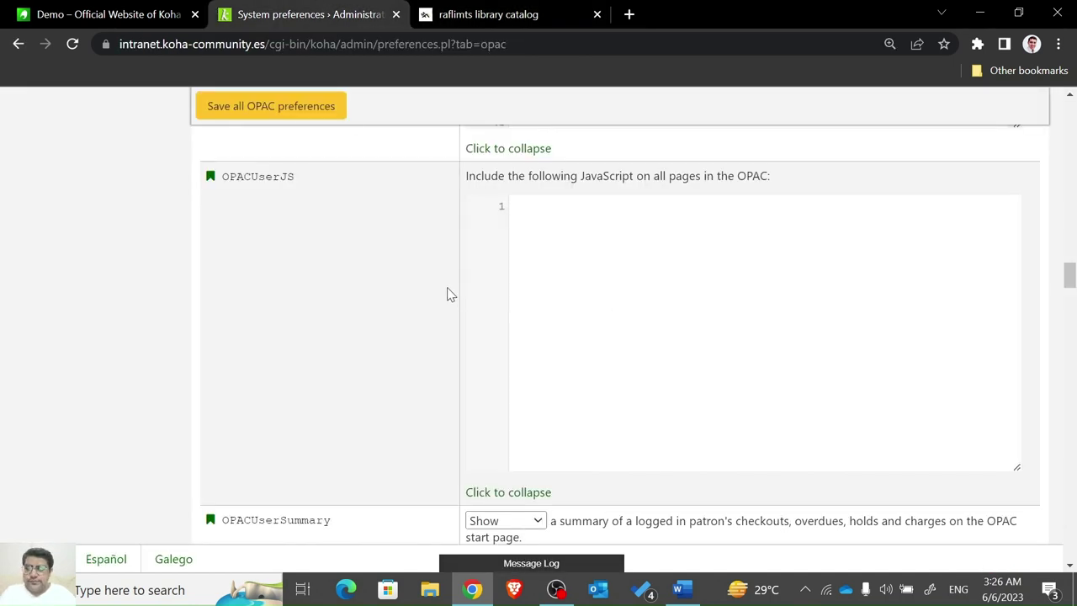
pyautogui.hotkey('alt', 'Tab')
pyautogui.hotkey('alt', 'Tab')
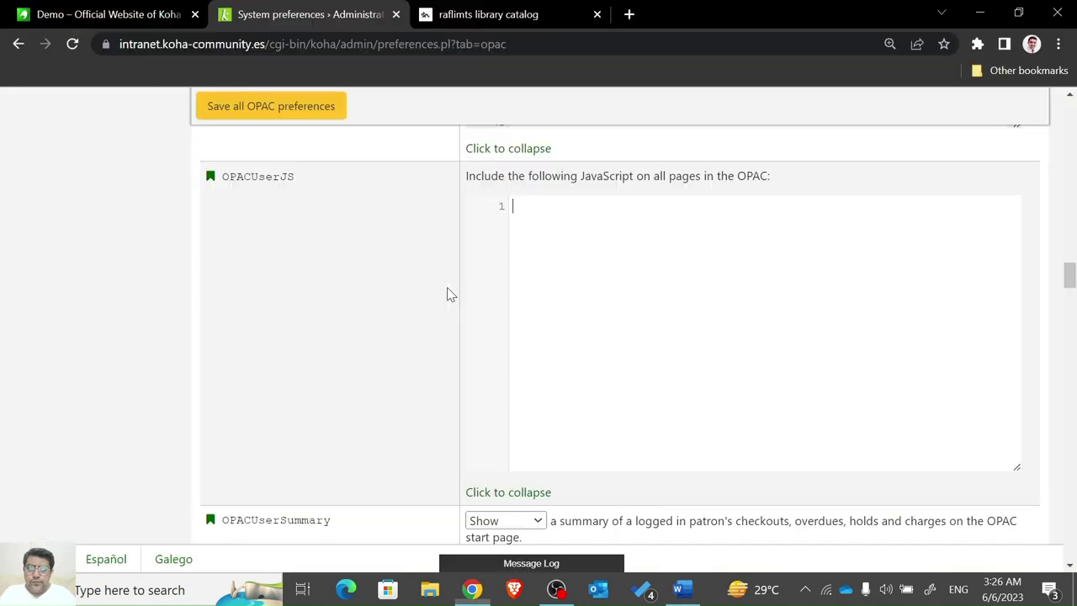
pyautogui.hotkey('ctrl', 'v')
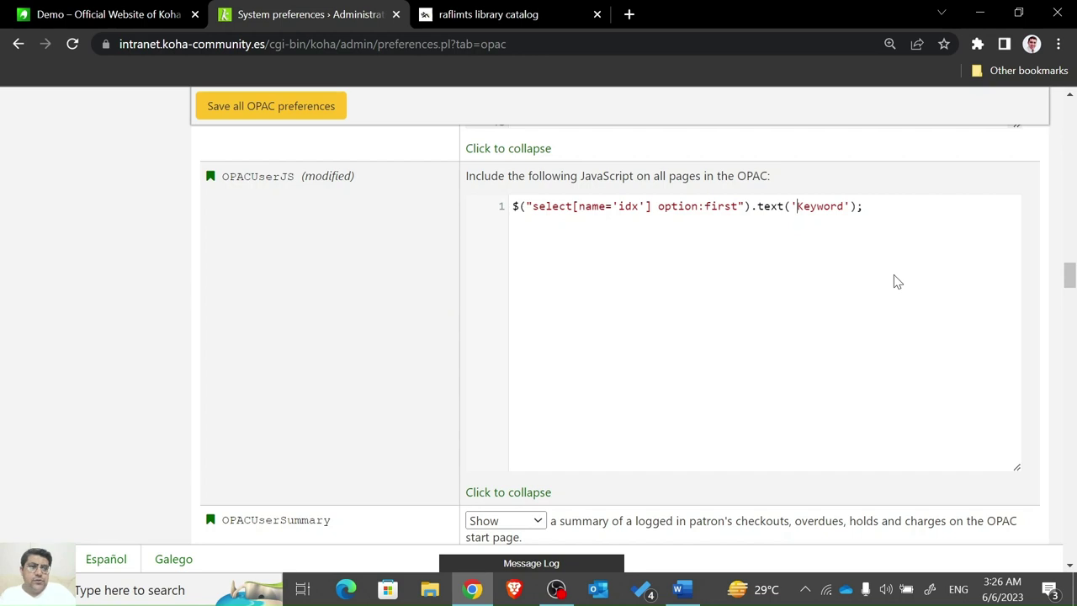
# Replace the label 'Keyword' in the OPACUserJS .text() call with 'start search'.
pyautogui.press('Left')
pyautogui.hotkey('shift', 'Right')
pyautogui.hotkey('shift', 'Right')
pyautogui.hotkey('shift', 'Right')
pyautogui.hotkey('shift', 'Right')
pyautogui.hotkey('shift', 'Right')
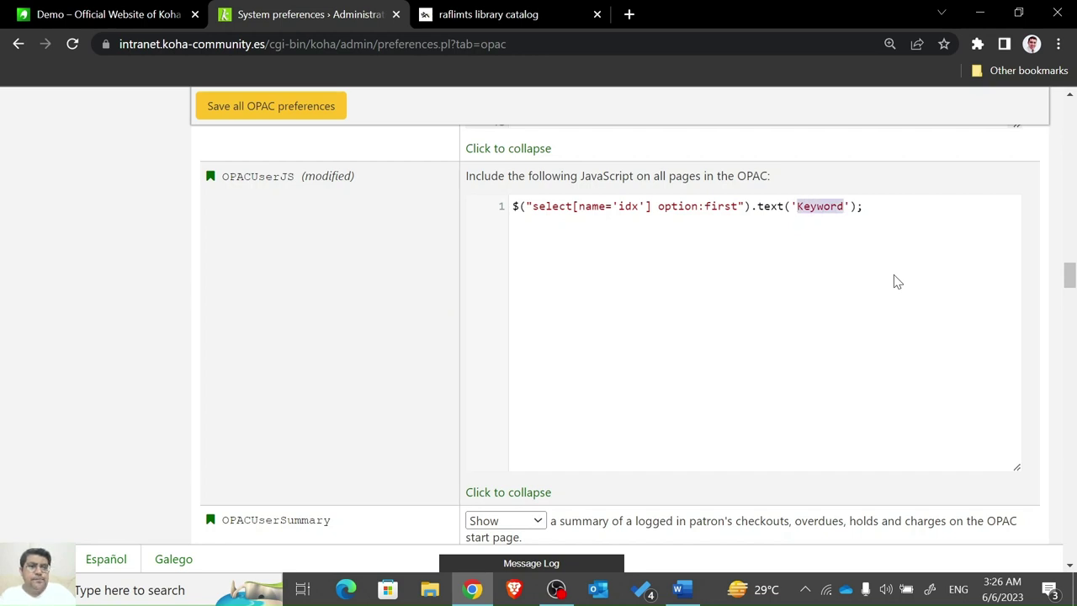
pyautogui.write('start')
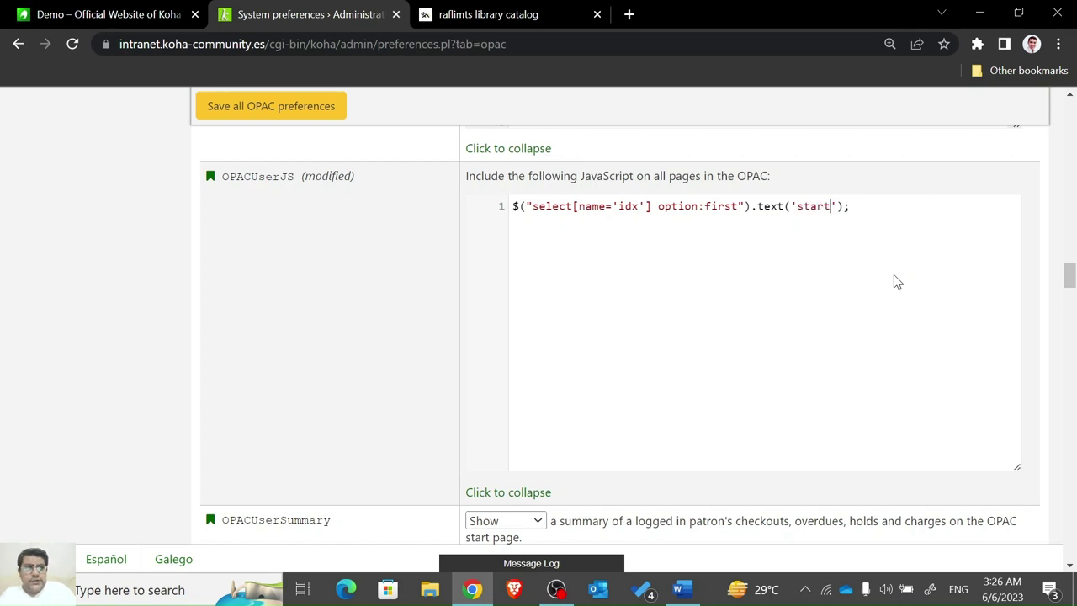
pyautogui.write(' search')
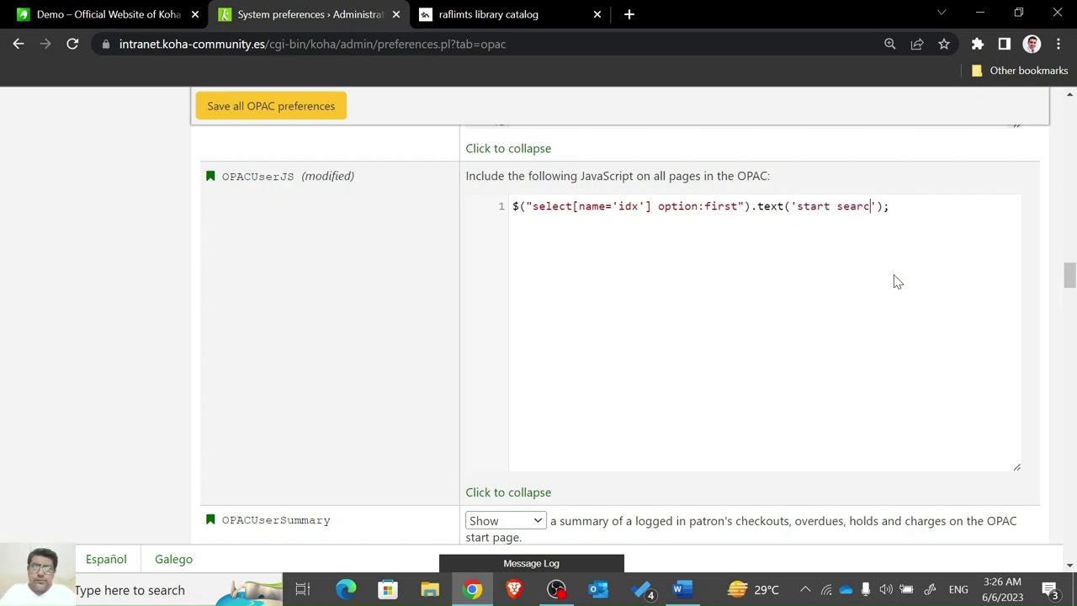
# Change the label in the OPACUserJS .text() call back to 'Keyword'.
pyautogui.hotkey('shift', 'Left')
pyautogui.hotkey('shift', 'Left')
pyautogui.hotkey('shift', 'Left')
pyautogui.hotkey('shift', 'Left')
pyautogui.hotkey('shift', 'Left')
pyautogui.hotkey('shift', 'Left')
pyautogui.hotkey('shift', 'Left')
pyautogui.hotkey('shift', 'Left')
pyautogui.hotkey('shift', 'Left')
pyautogui.hotkey('shift', 'Left')
pyautogui.hotkey('shift', 'Left')
pyautogui.hotkey('shift', 'Left')
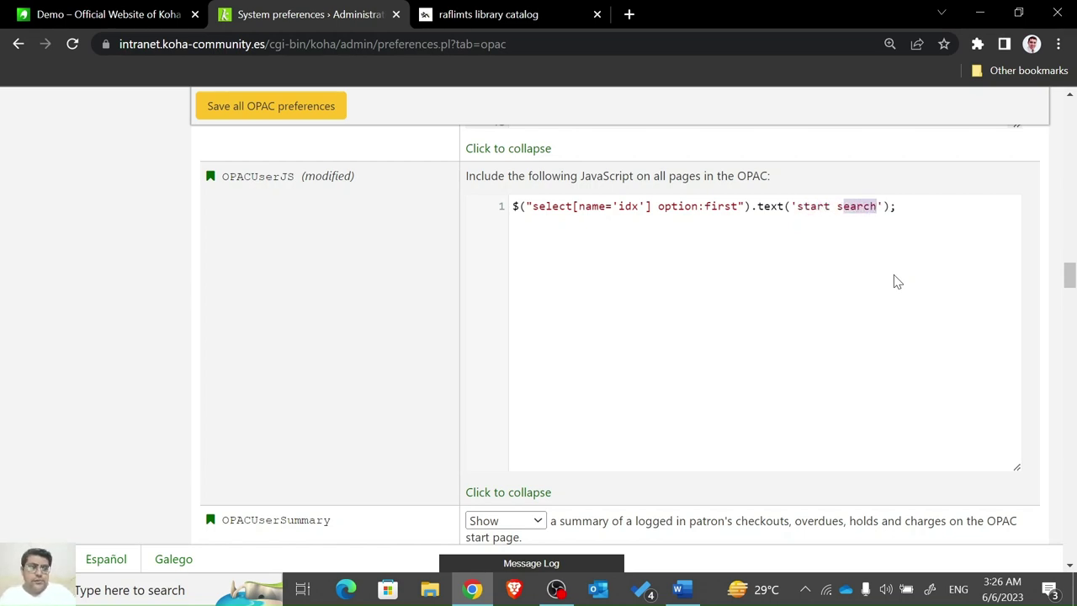
pyautogui.write('Keyword')
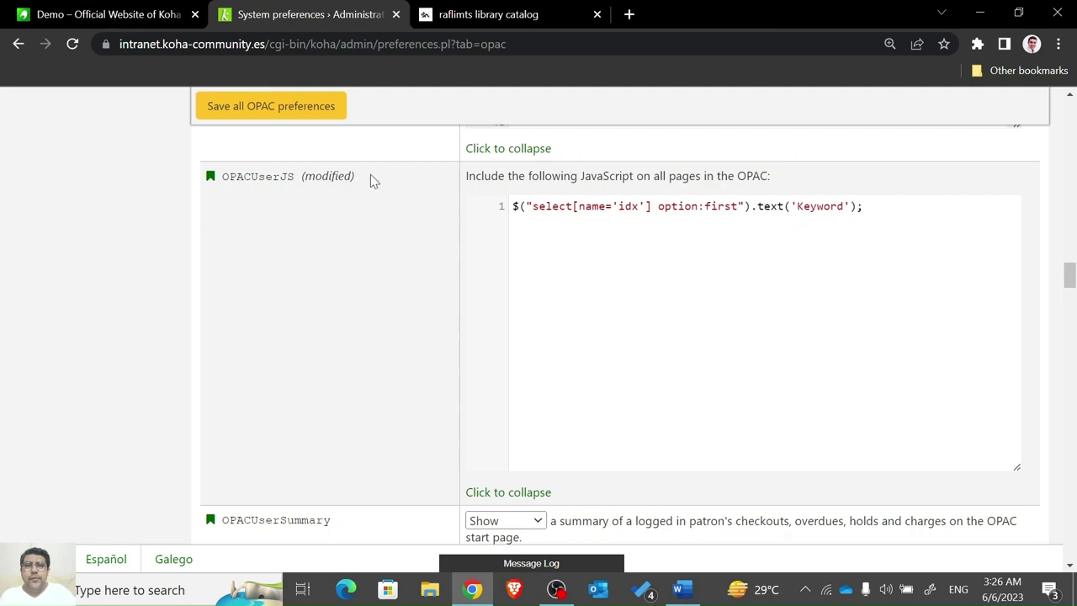
# Save the OPACUserJS search-label script and reload the online catalog to apply it.
pyautogui.click(320, 107)
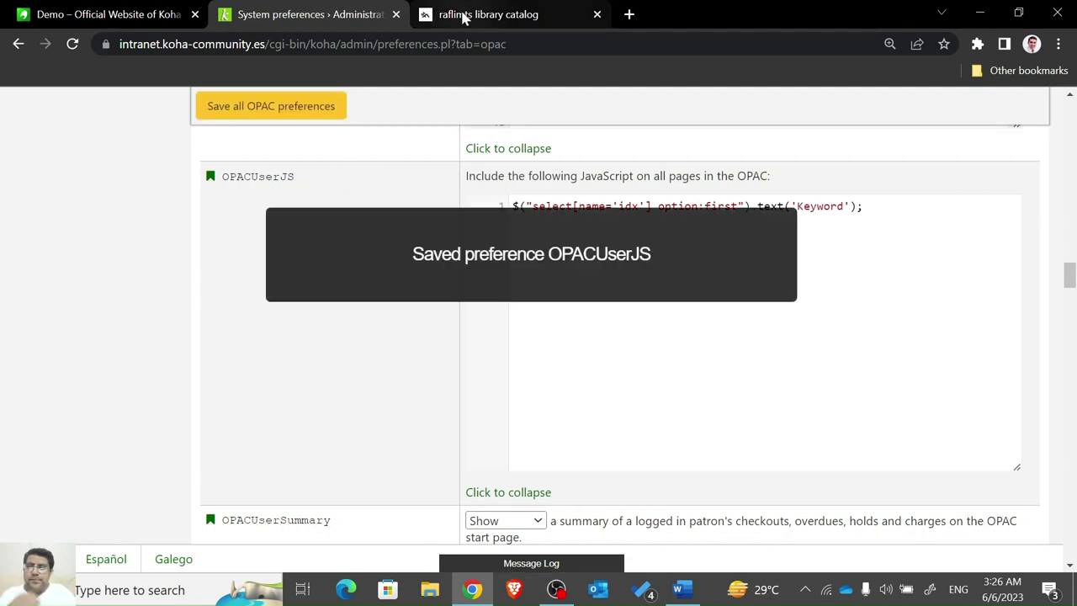
pyautogui.click(462, 15)
pyautogui.click(72, 43)
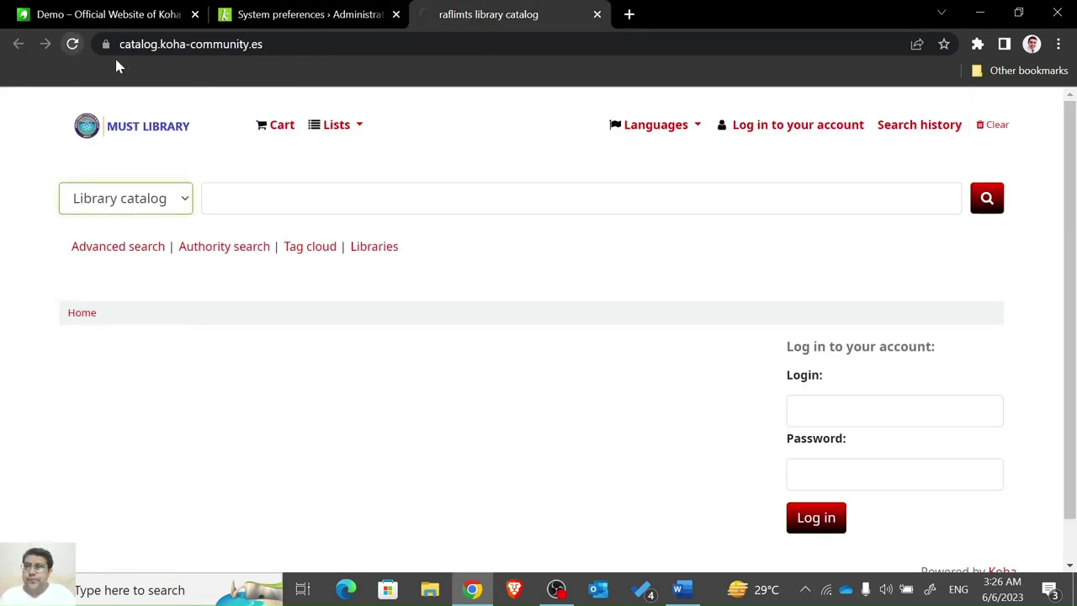
# Switch to the Word notes and copy the $('#login').hide(); line under 'Hide login at right navigation'.
pyautogui.click(277, 10)
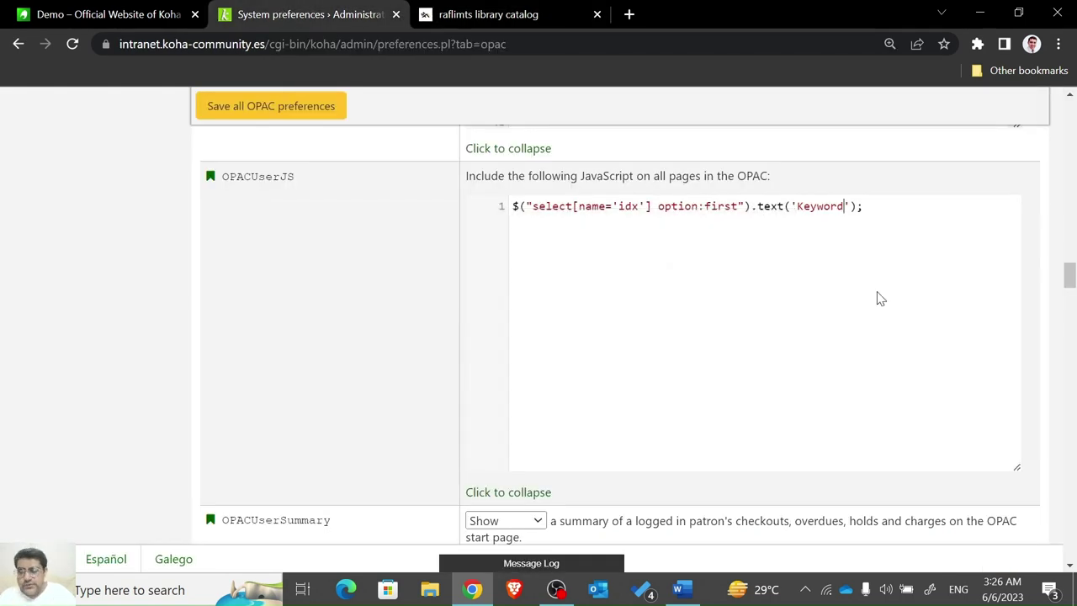
pyautogui.moveTo(1069, 280); pyautogui.dragTo(1070, 288)
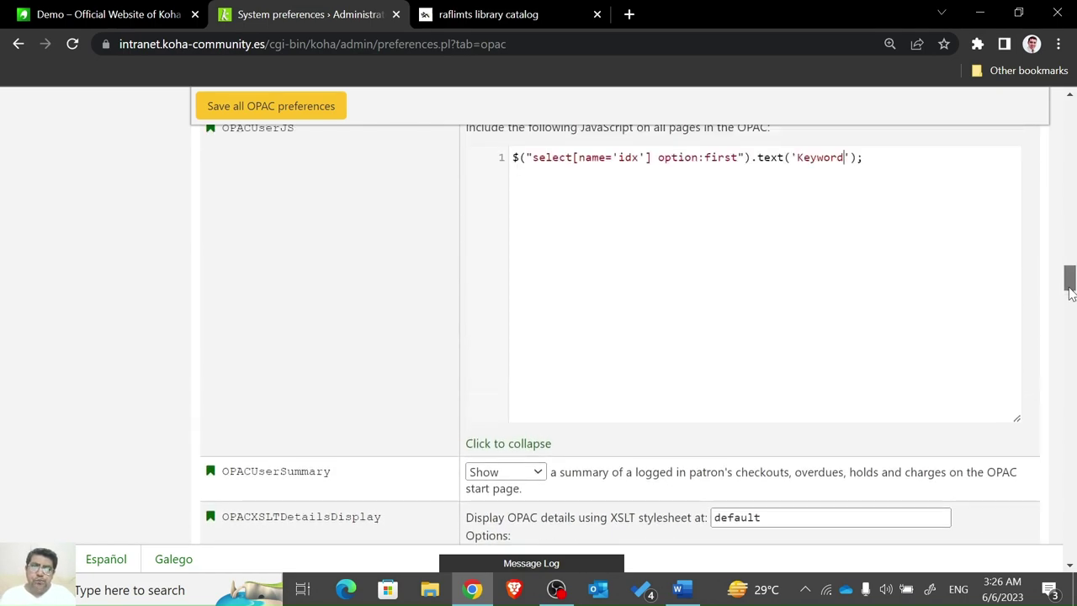
pyautogui.hotkey('alt', 'Tab')
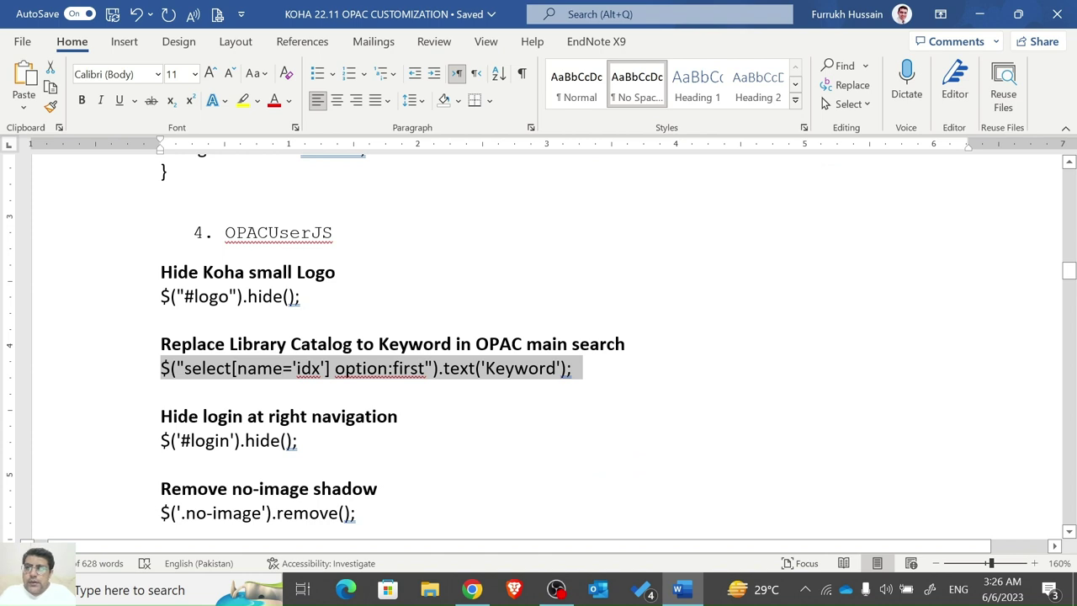
pyautogui.click(261, 440)
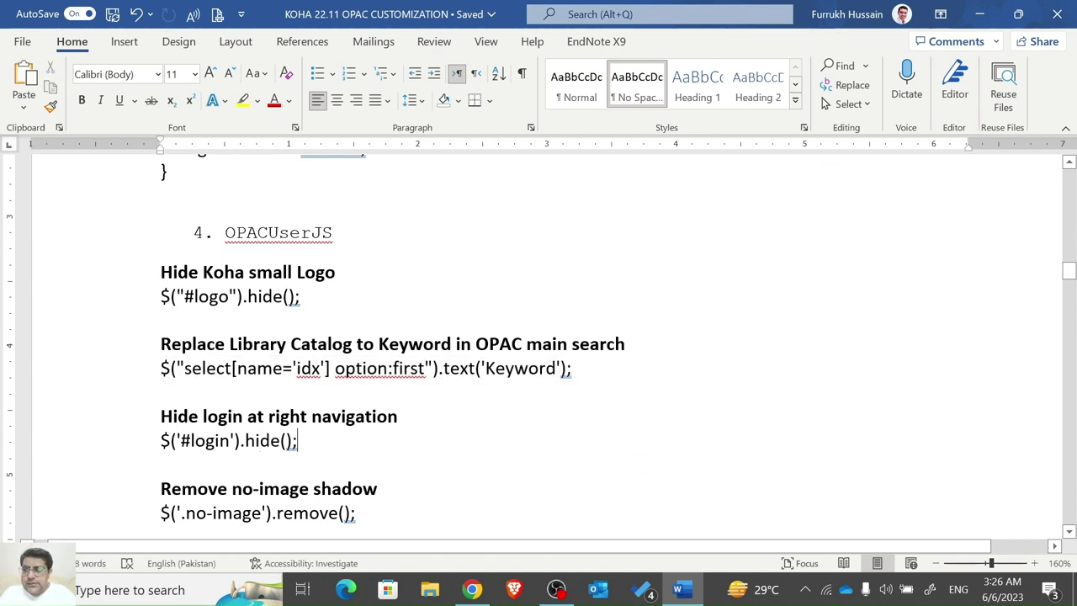
pyautogui.hotkey('shift', 'Down')
pyautogui.hotkey('shift', 'Left')
pyautogui.hotkey('ctrl', 'c')
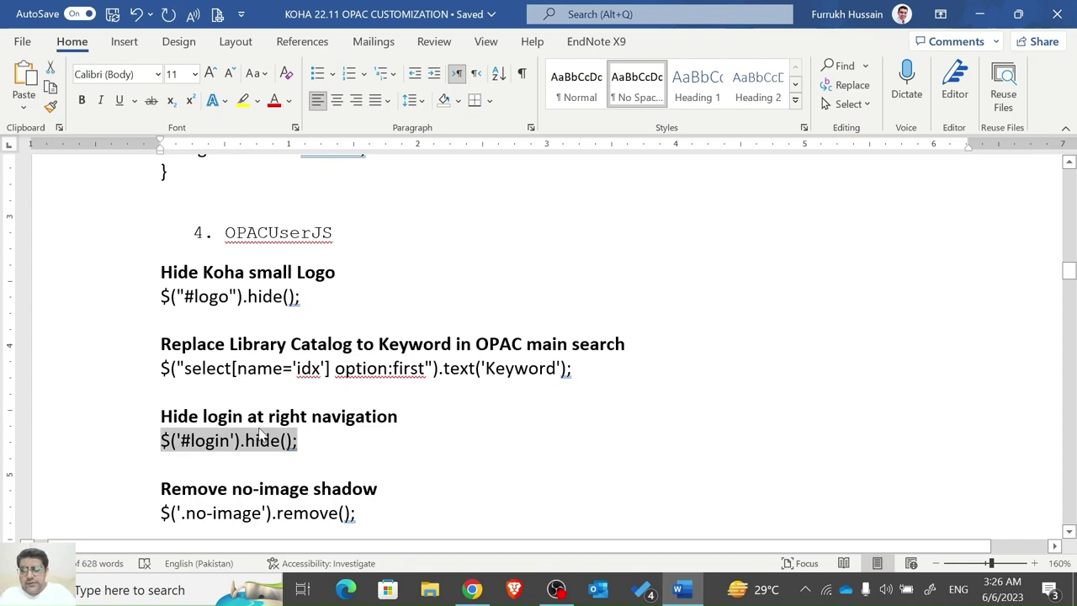
# Back in the browser, view the catalog's login form and paste $('#login').hide(); on a new line in OPACUserJS.
pyautogui.hotkey('alt', 'Tab')
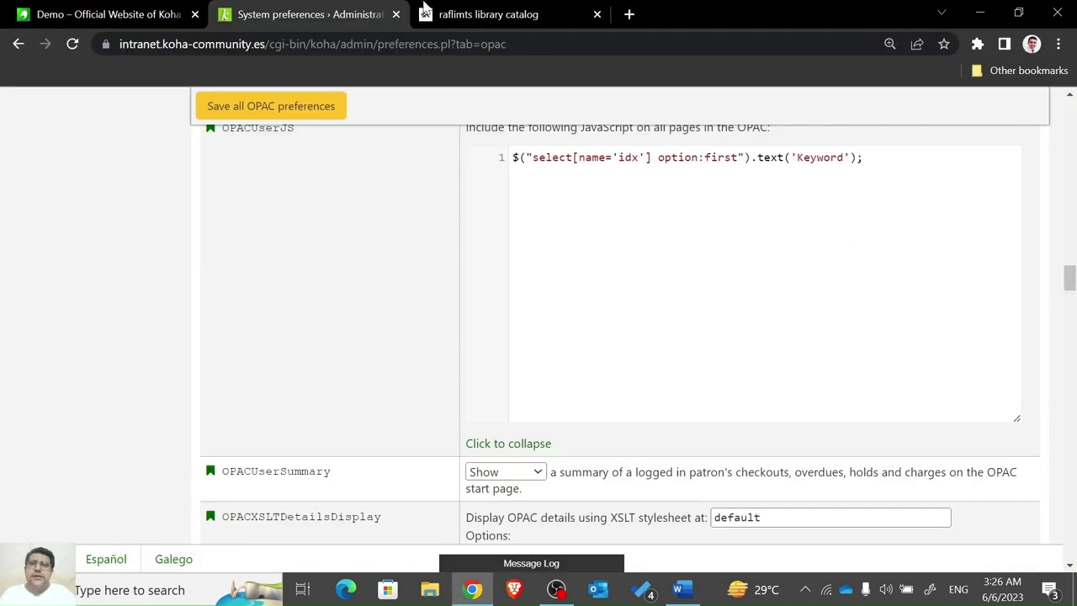
pyautogui.click(429, 10)
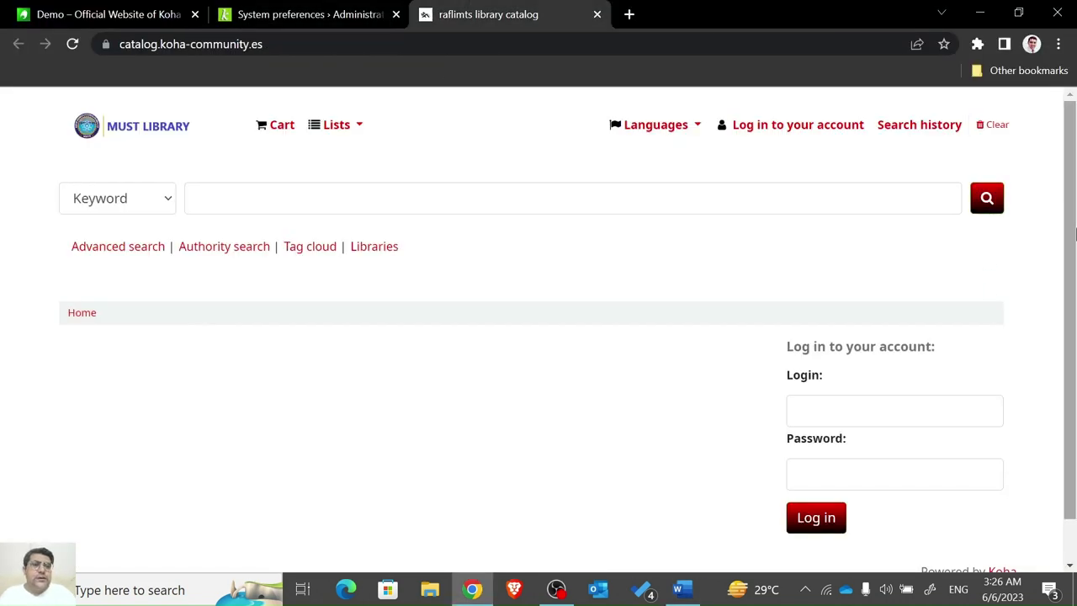
pyautogui.scroll(-1, 1073, 252)
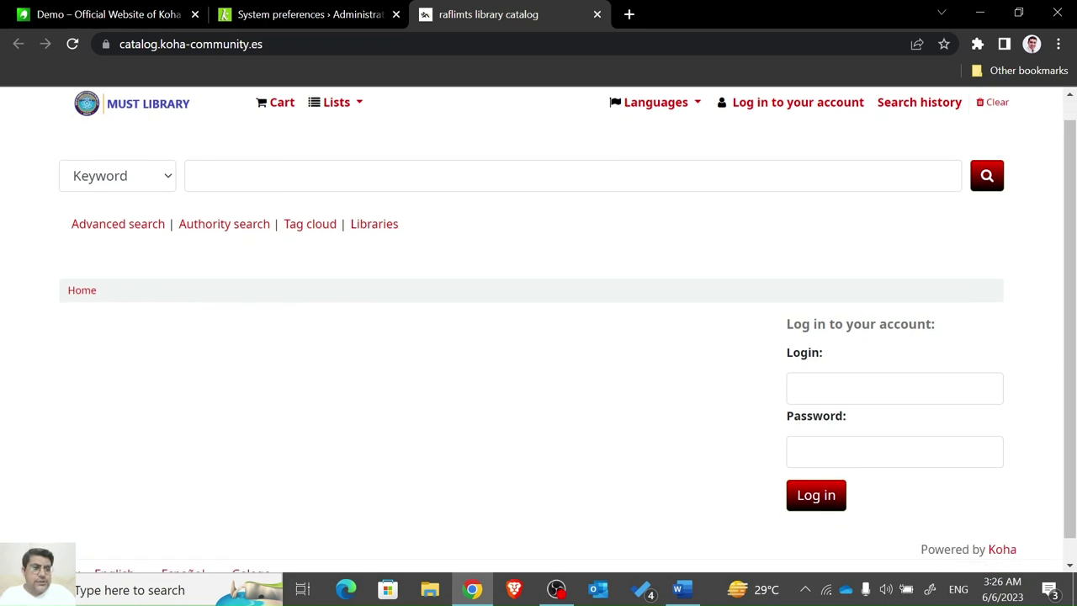
pyautogui.scroll(1, 1072, 214)
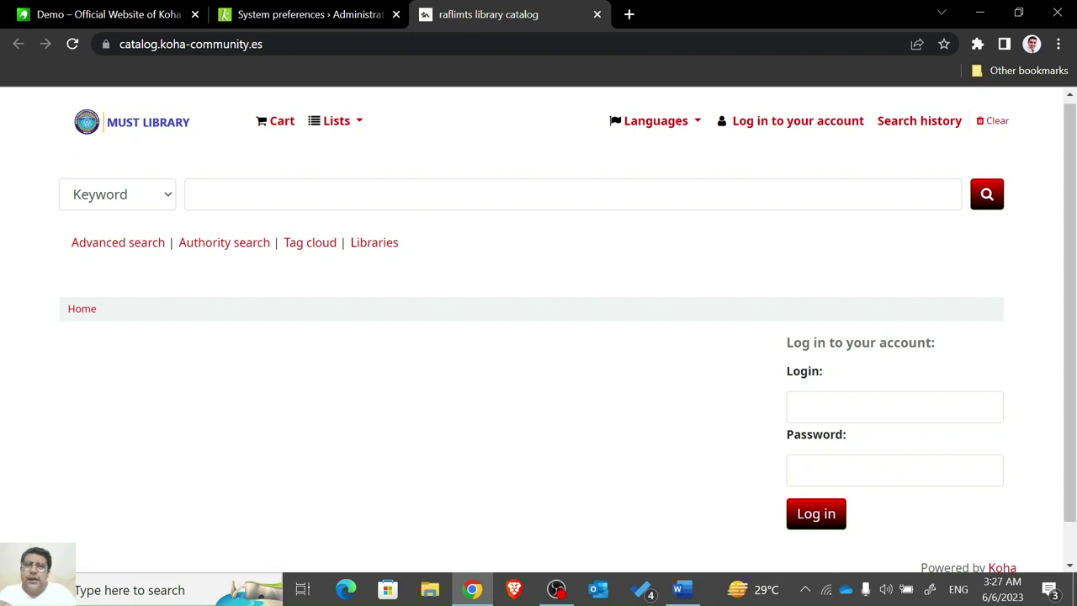
pyautogui.click(344, 17)
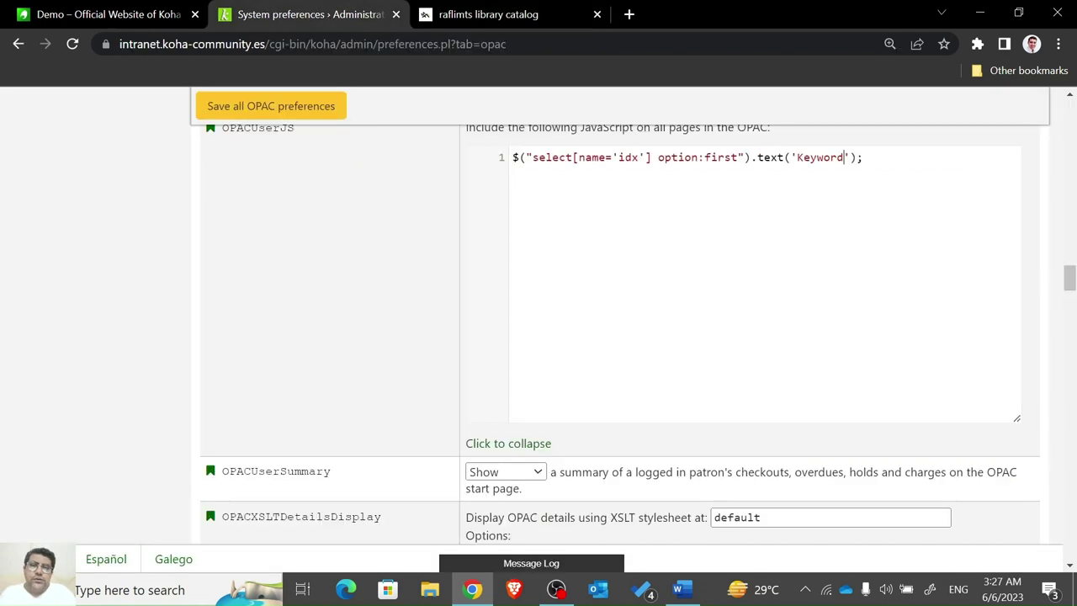
pyautogui.click(648, 240)
pyautogui.press('Return')
pyautogui.hotkey('ctrl', 'v')
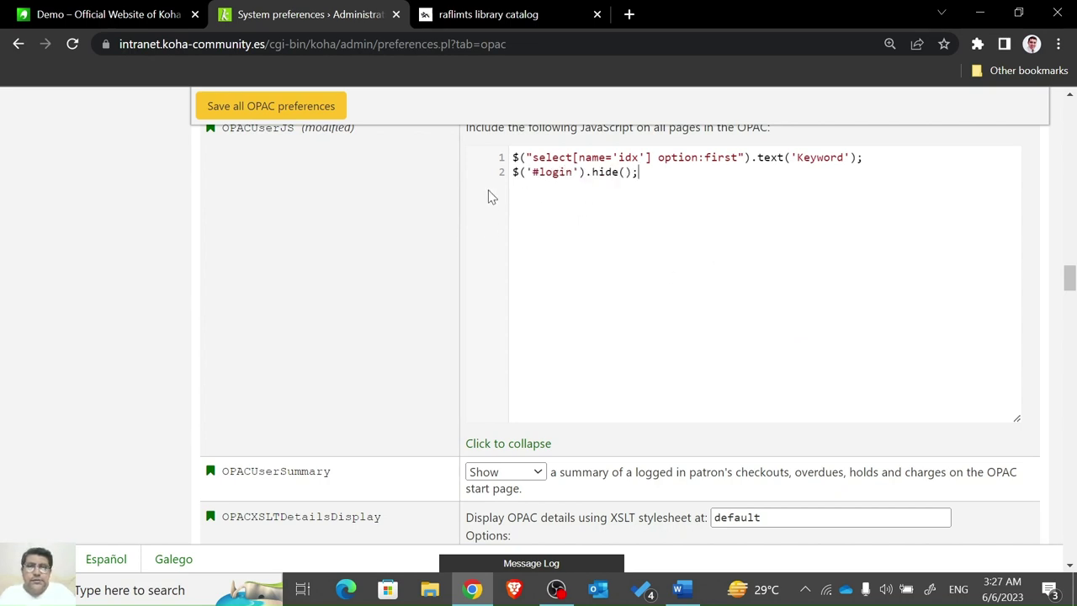
# Save the OPACUserJS login-hiding script and reload the online catalog to apply it.
pyautogui.click(284, 105)
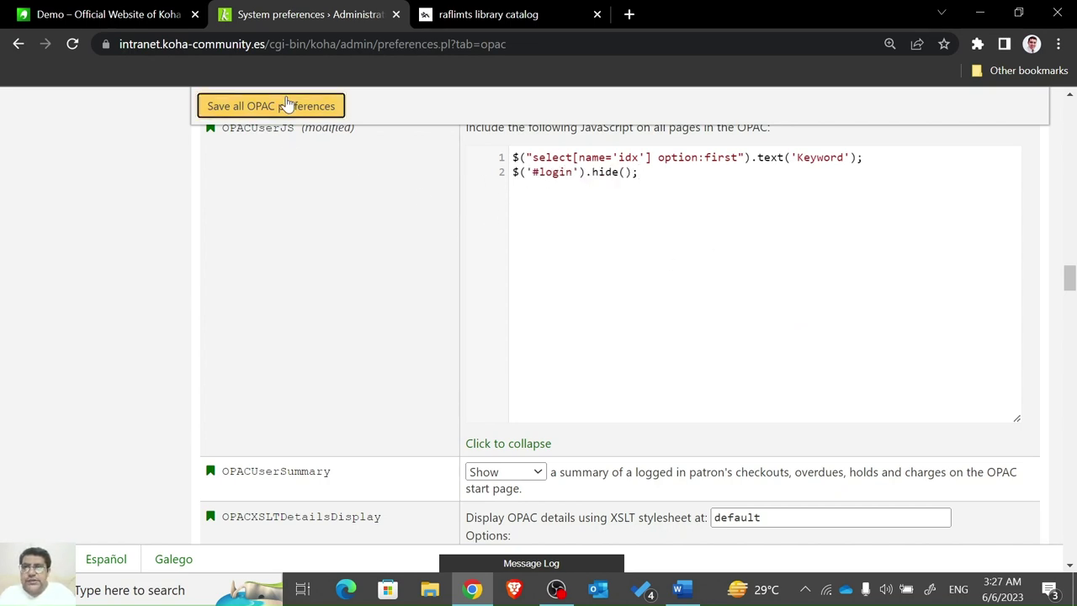
pyautogui.click(572, 6)
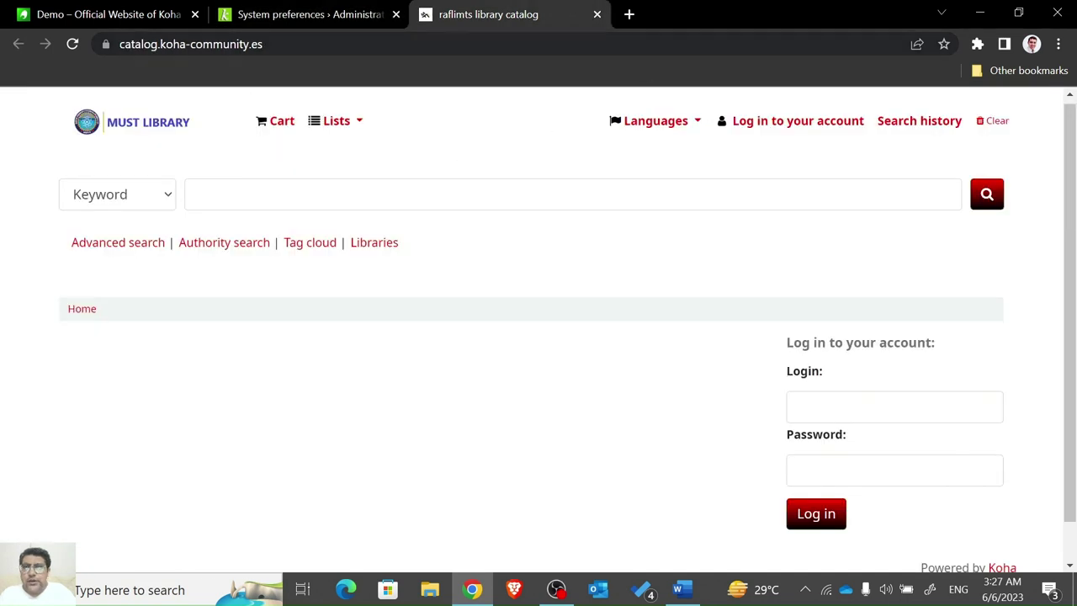
pyautogui.click(73, 46)
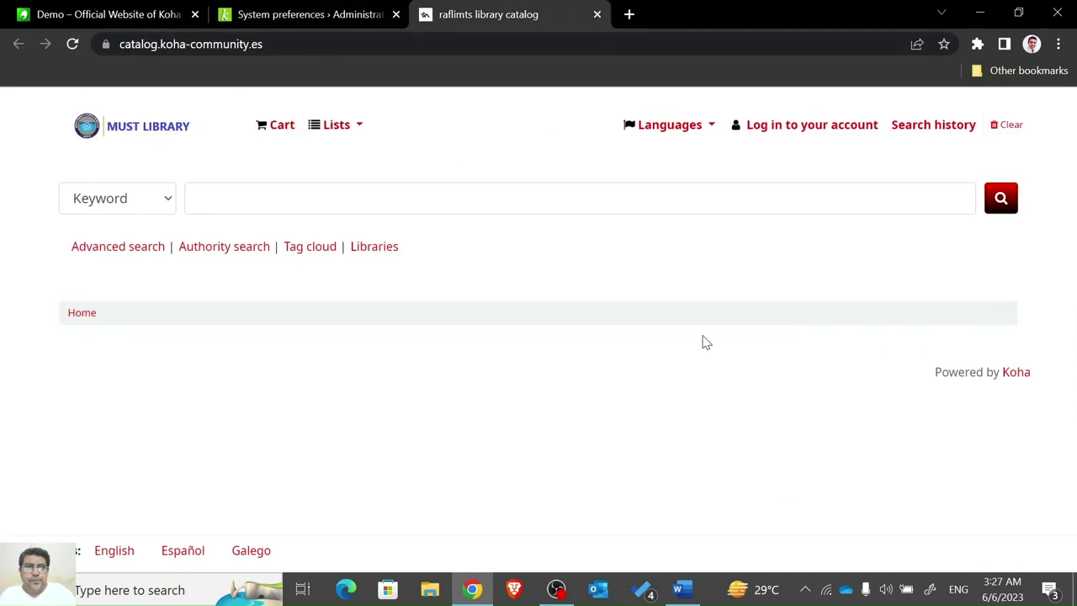
# Copy the $('.no-image').remove(); line under 'Remove no-image shadow' in the Word notes.
pyautogui.click(362, 8)
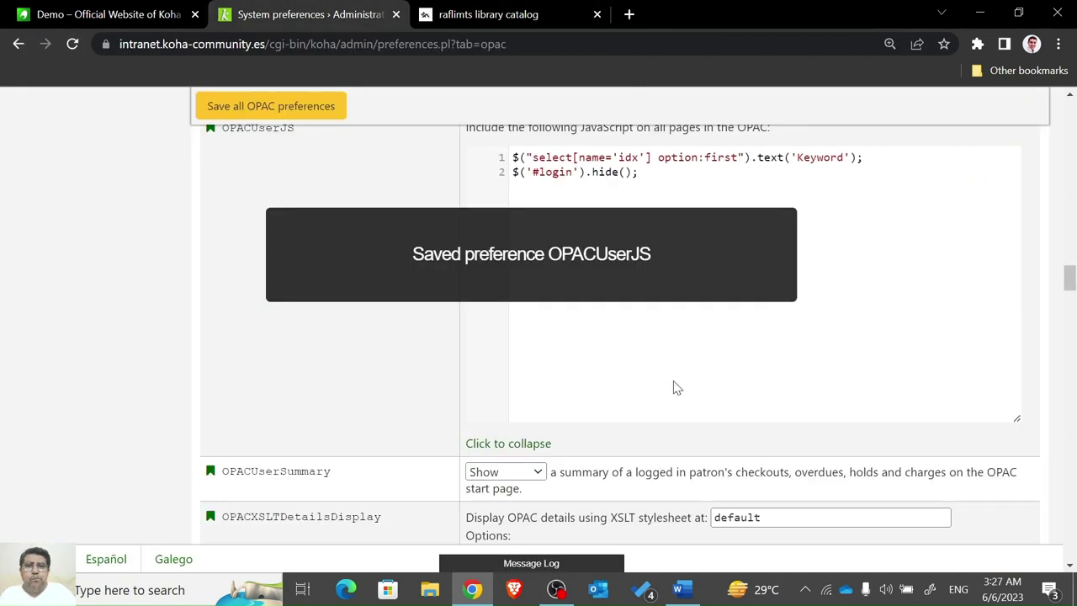
pyautogui.hotkey('alt', 'Tab')
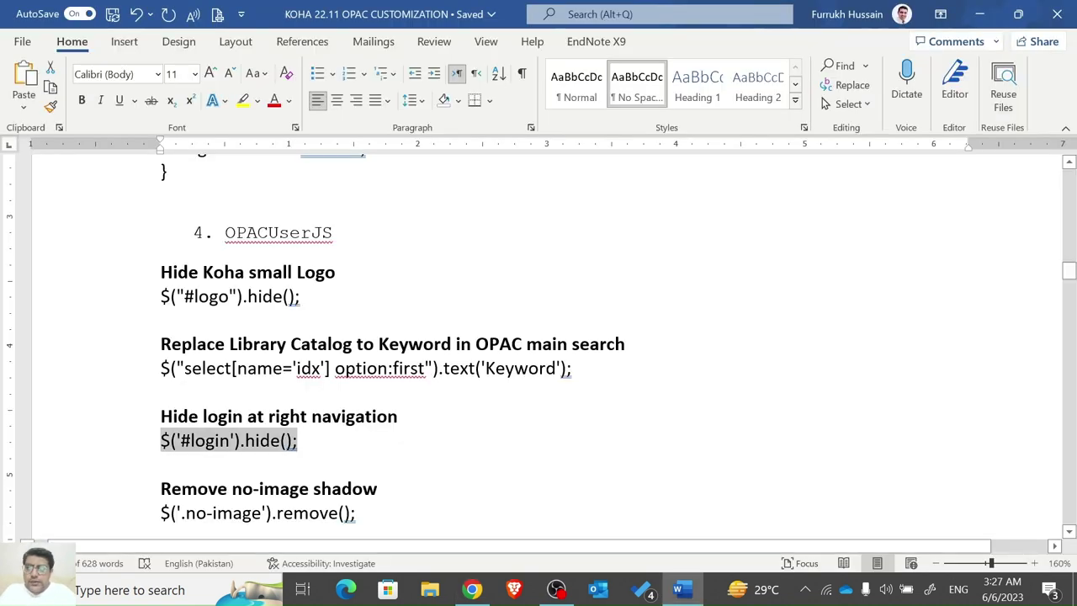
pyautogui.click(161, 513)
pyautogui.keyDown('shift'); pyautogui.click(384, 510); pyautogui.keyUp('shift')
pyautogui.hotkey('ctrl', 'c')
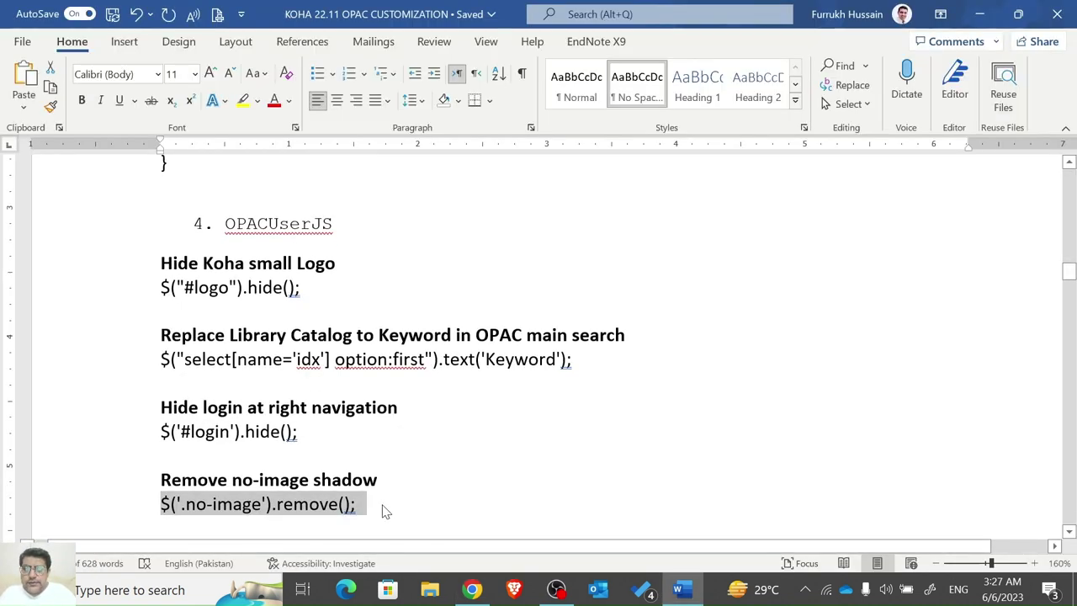
pyautogui.hotkey('alt', 'Tab')
pyautogui.hotkey('alt', 'Tab')
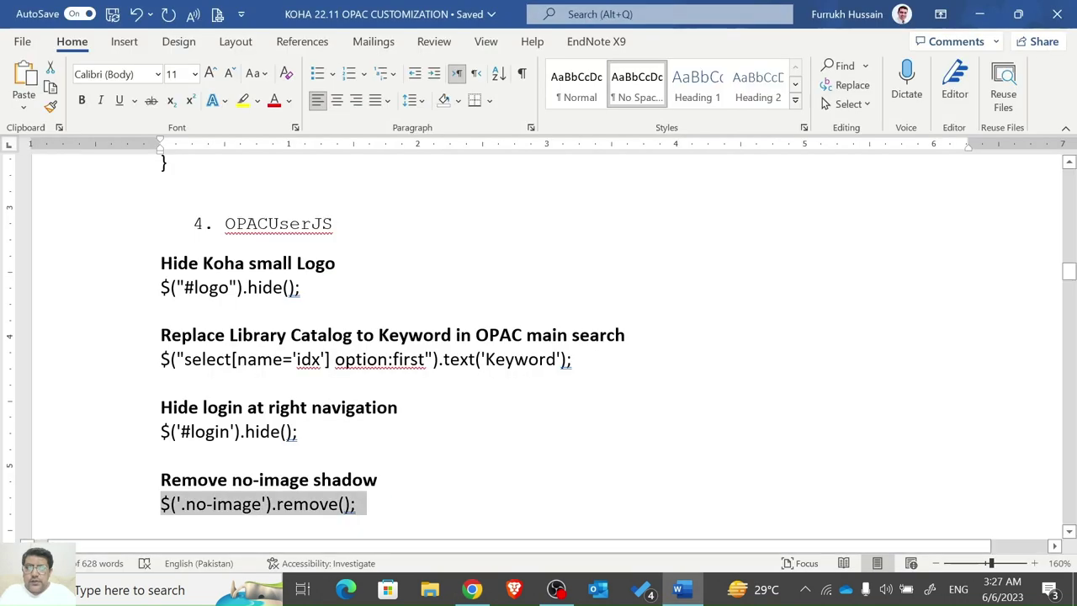
pyautogui.moveTo(1070, 269); pyautogui.dragTo(1070, 282)
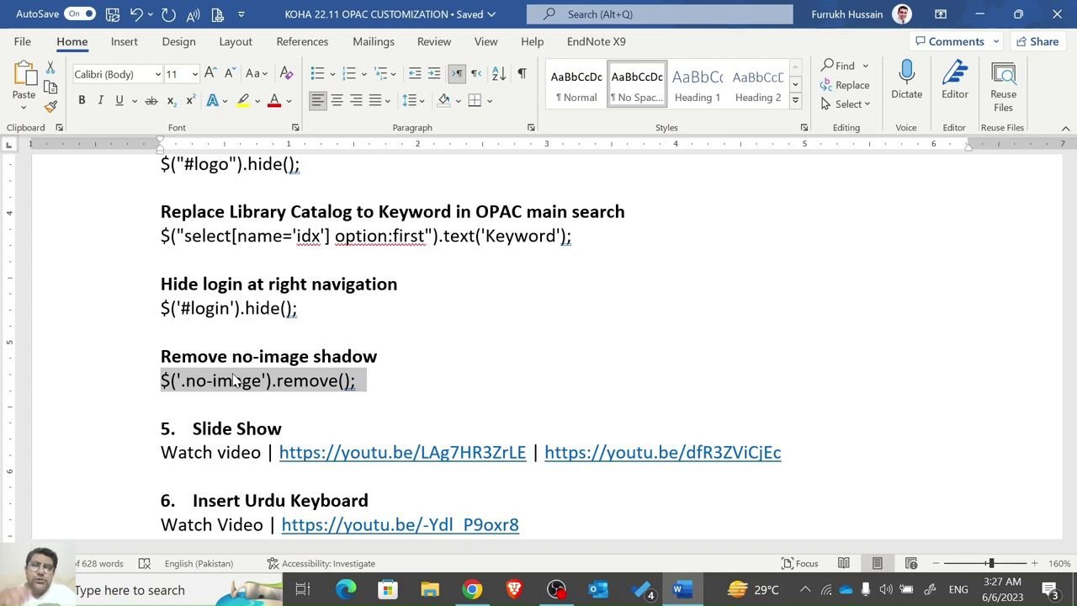
# Return to the browser's system preferences and paste $('.no-image').remove(); as the third line of OPACUserJS.
pyautogui.hotkey('alt', 'Tab')
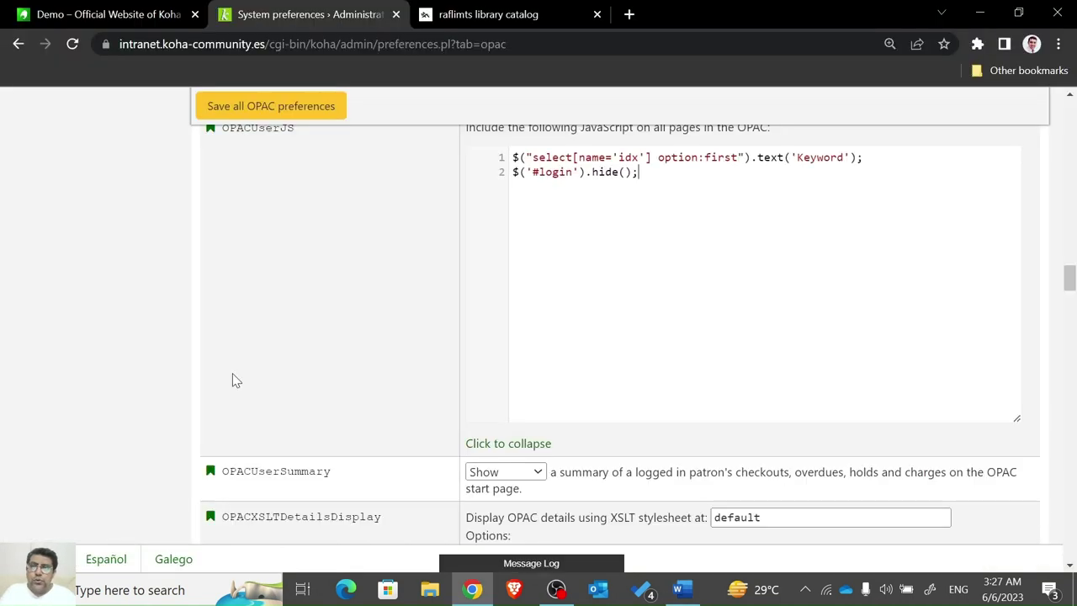
pyautogui.press('Return')
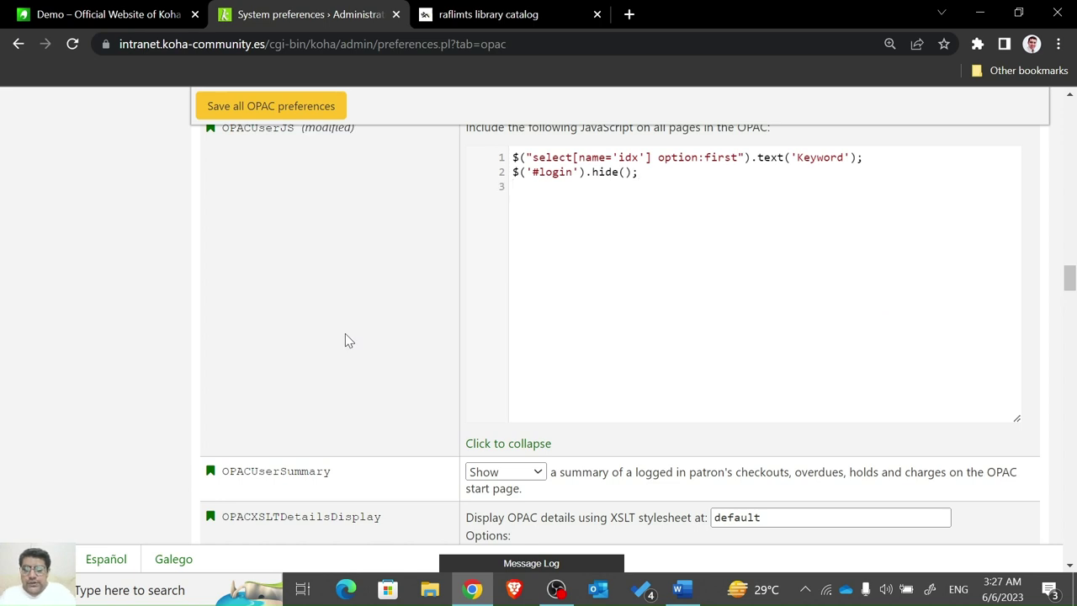
pyautogui.hotkey('ctrl', 'v')
# Save the OPACUserJS no-image removal script and reload the online catalog.
pyautogui.click(286, 107)
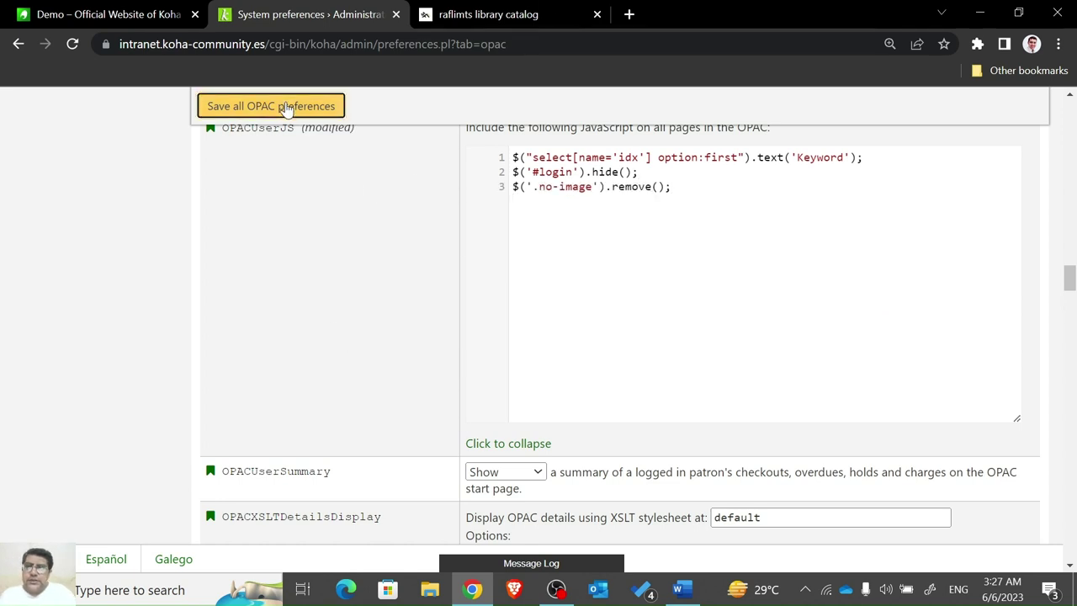
pyautogui.click(492, 13)
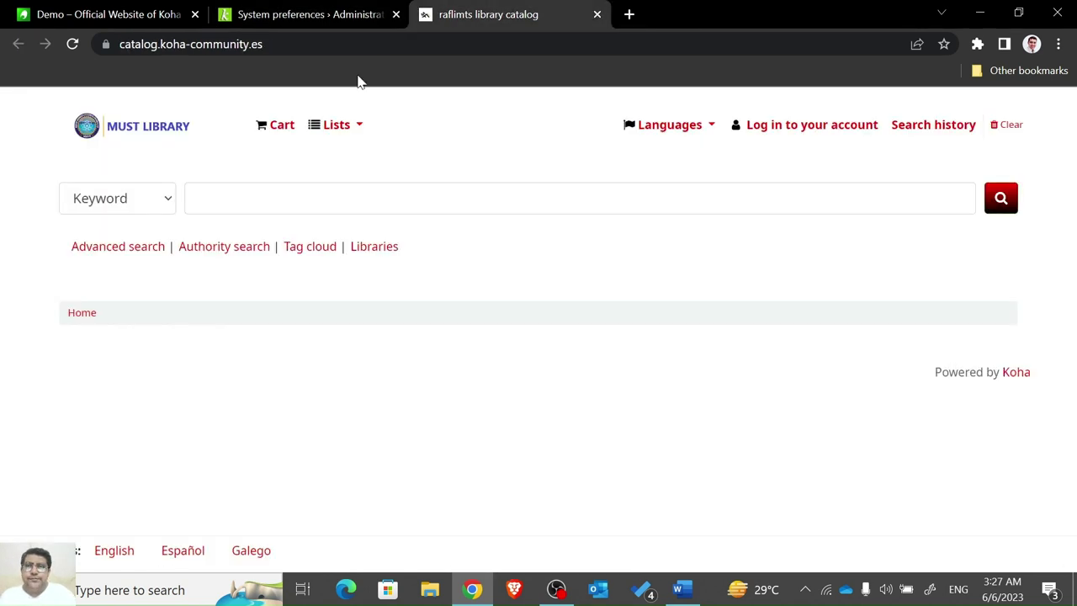
pyautogui.click(72, 44)
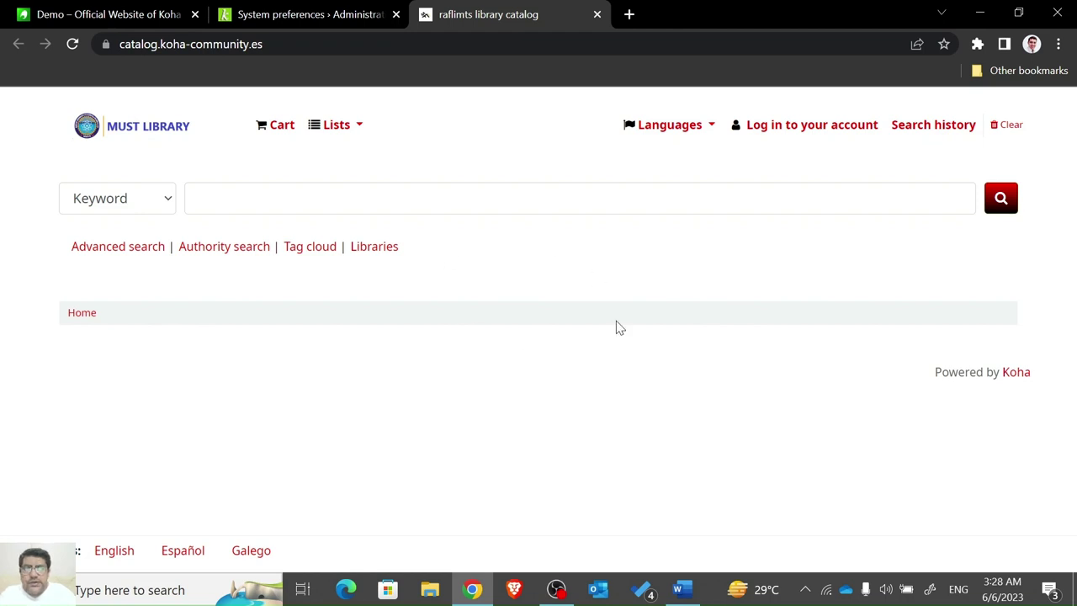
# Check the catalog's 'Powered by Koha' footer text and search the OPAC preferences page for 'power'.
pyautogui.click(320, 11)
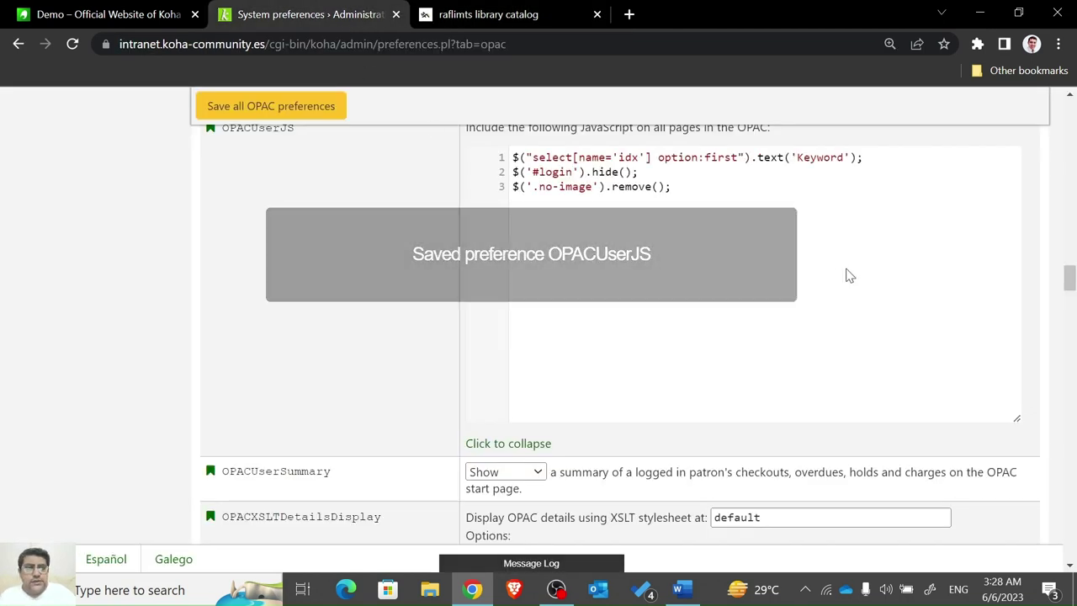
pyautogui.moveTo(1069, 279); pyautogui.dragTo(1069, 330)
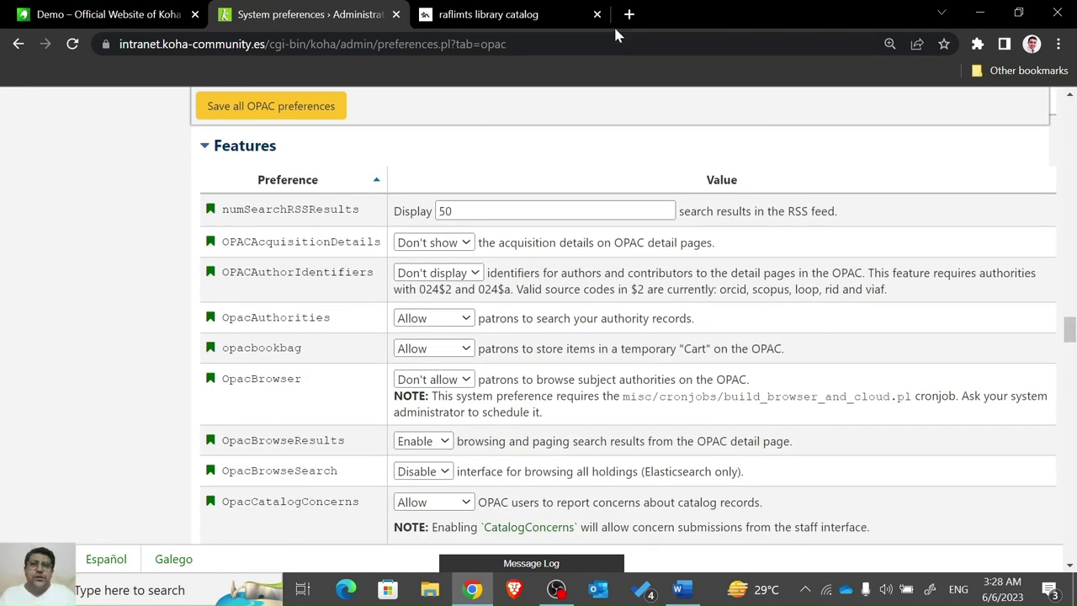
pyautogui.click(541, 12)
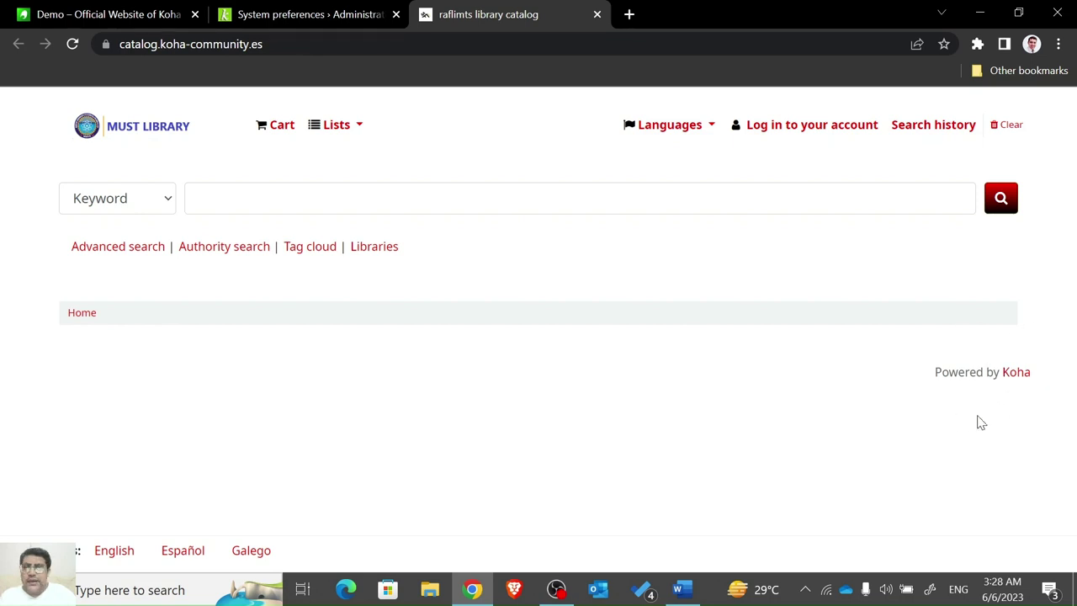
pyautogui.click(344, 7)
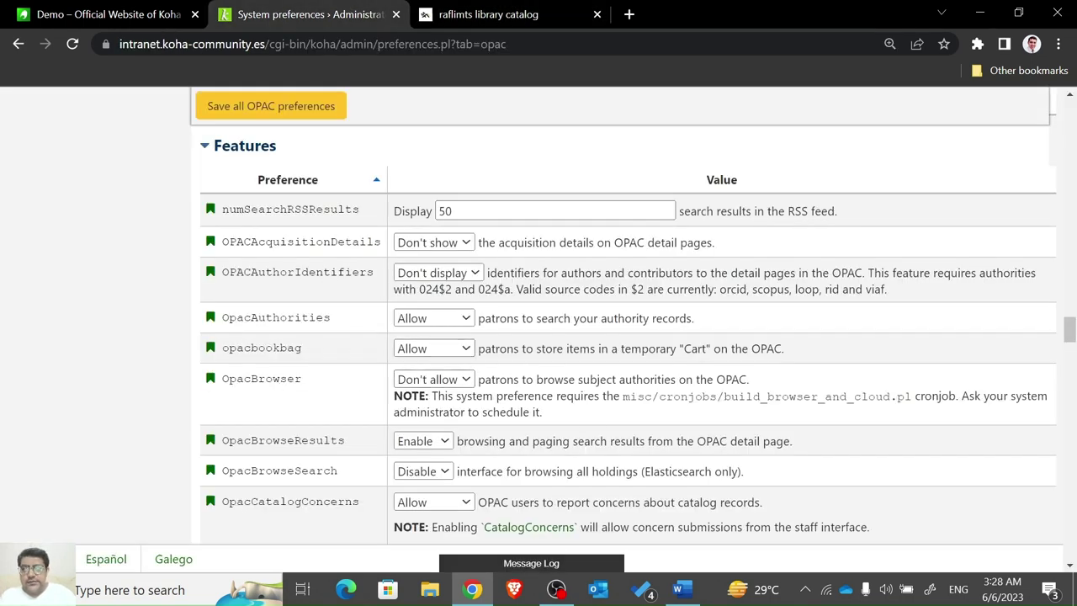
pyautogui.hotkey('ctrl', 'f')
pyautogui.write('po')
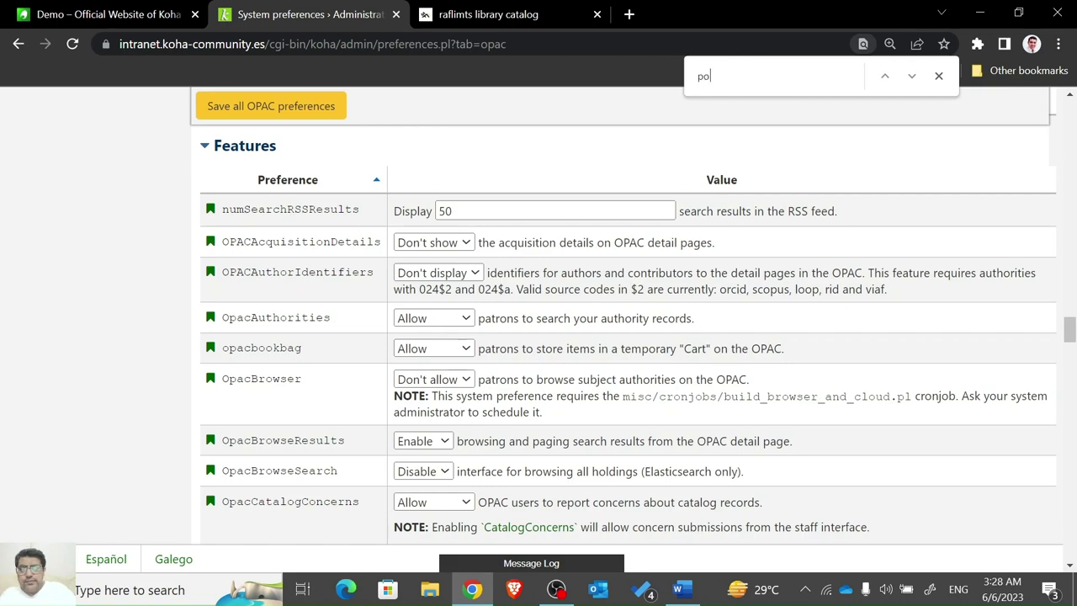
pyautogui.write('wer')
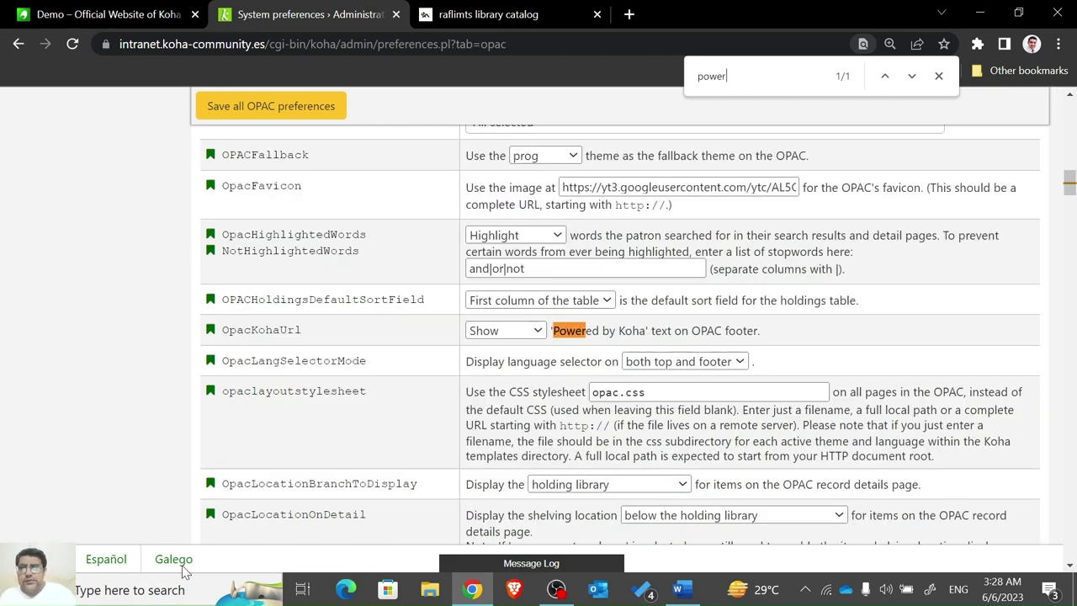
# Set the OpacKohaUrl preference for the 'Powered by Koha' footer text to Don't show.
pyautogui.click(535, 331)
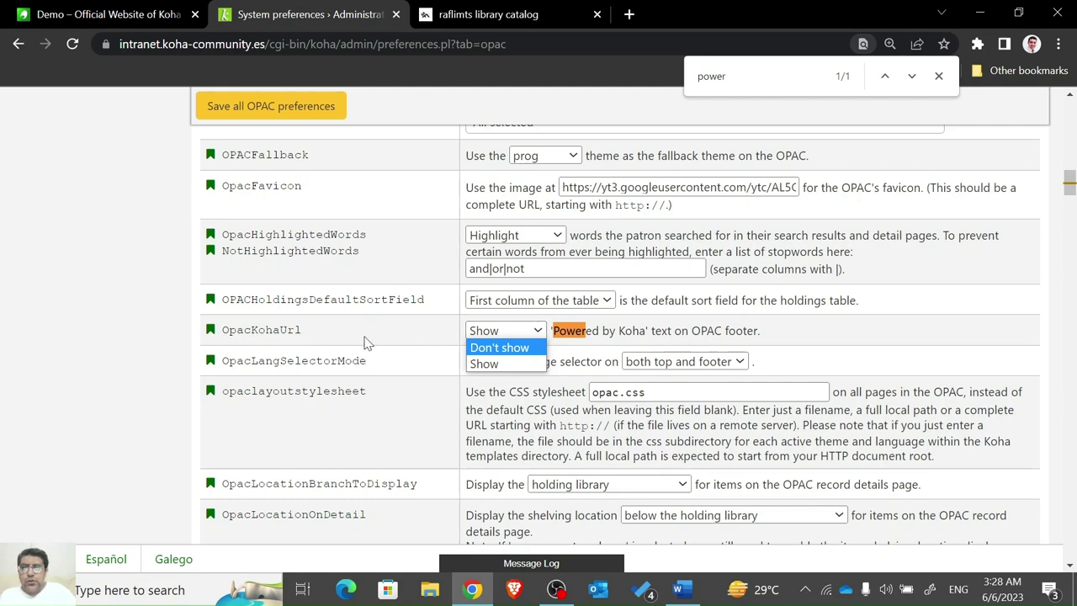
pyautogui.click(479, 333)
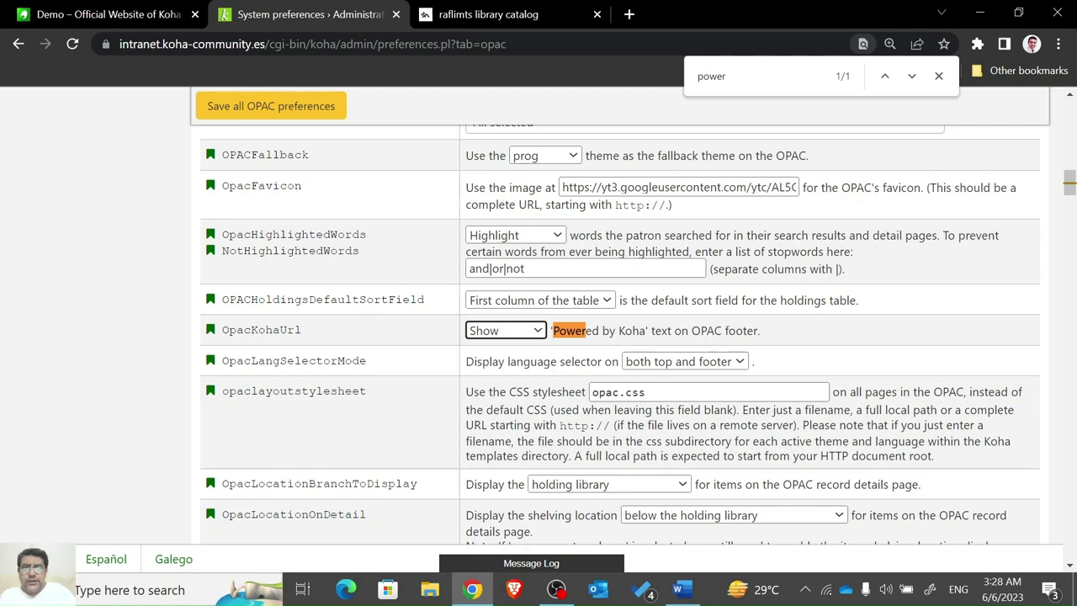
pyautogui.click(289, 106)
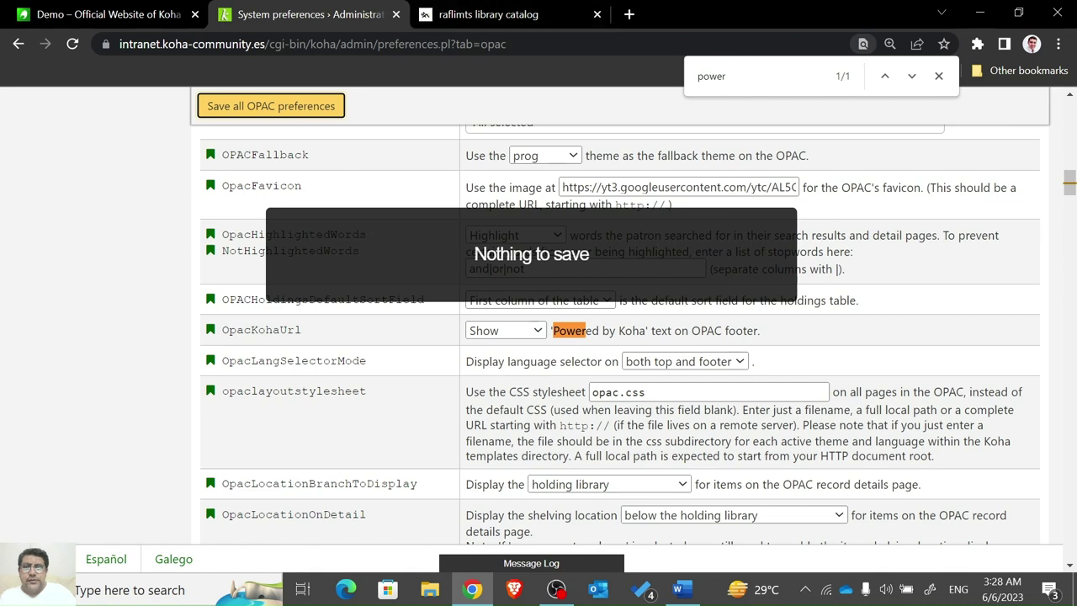
pyautogui.click(502, 336)
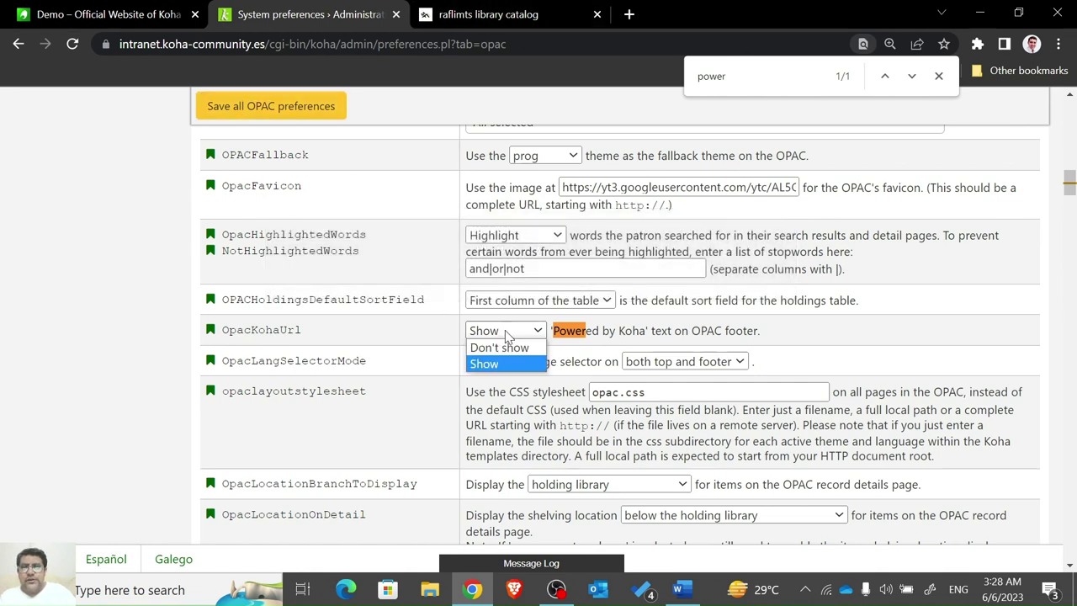
pyautogui.click(506, 346)
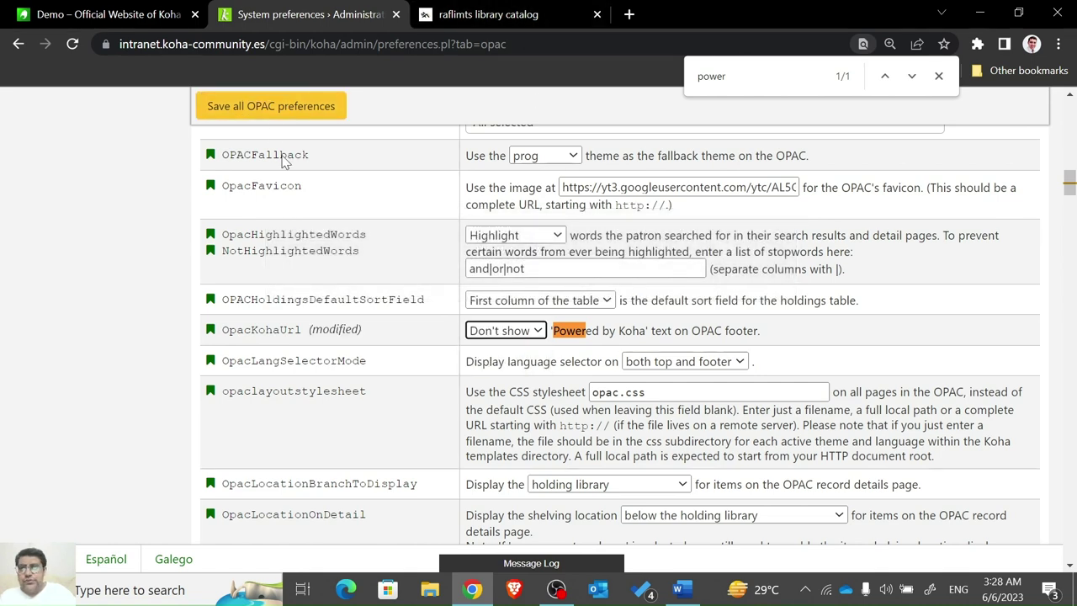
# Save all OPAC preferences and reload the online catalog to check its footer.
pyautogui.click(289, 106)
pyautogui.click(496, 14)
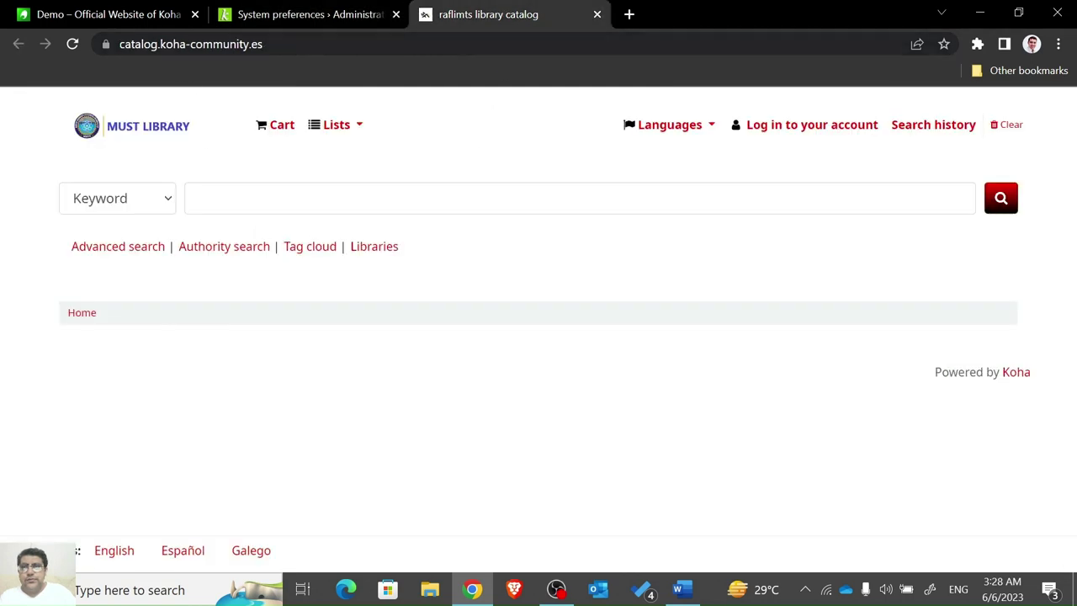
pyautogui.click(72, 43)
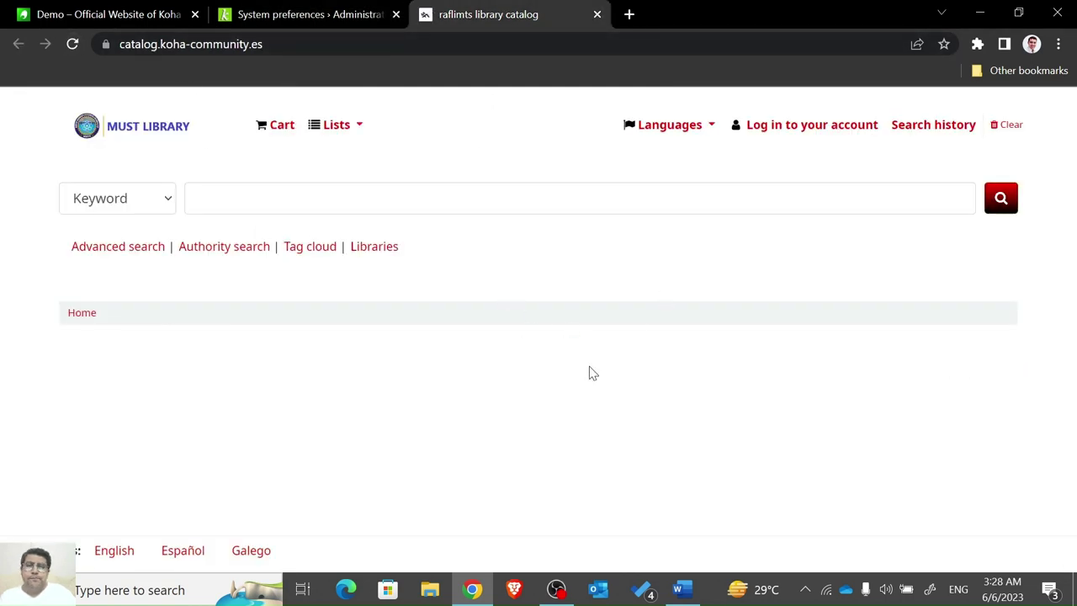
# Switch to the Word customization notes and review the Slide Show item below the no-image script.
pyautogui.hotkey('alt', 'Tab')
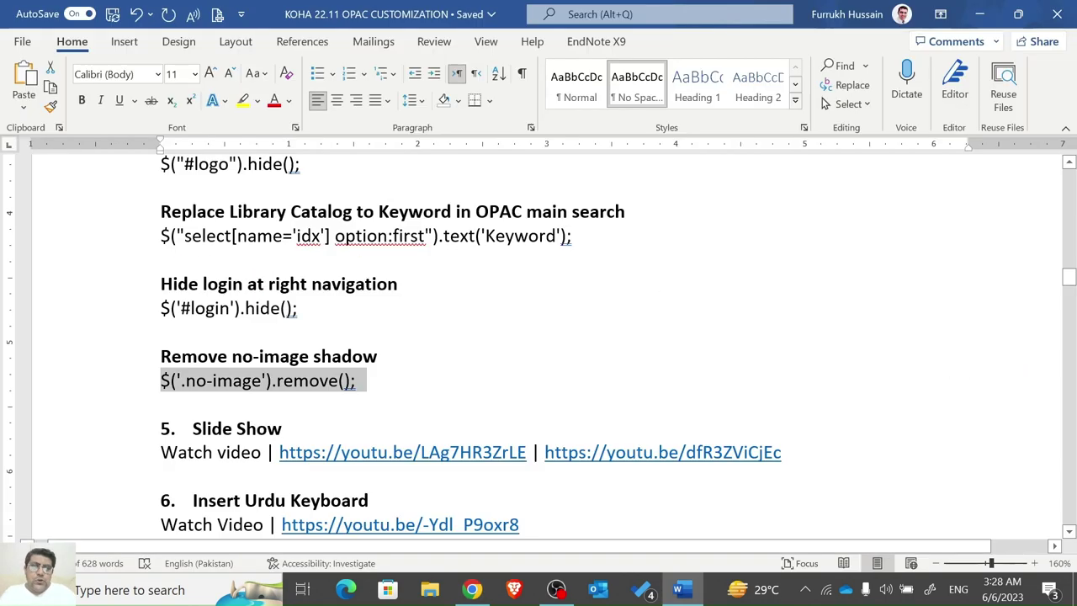
pyautogui.click(645, 380)
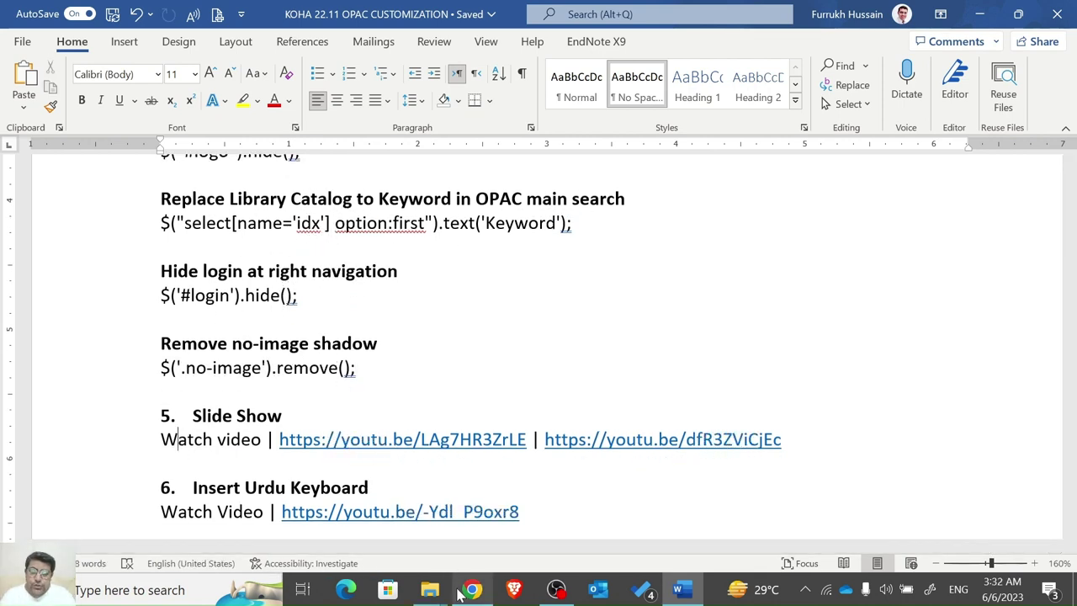
pyautogui.hotkey('alt', 'Tab')
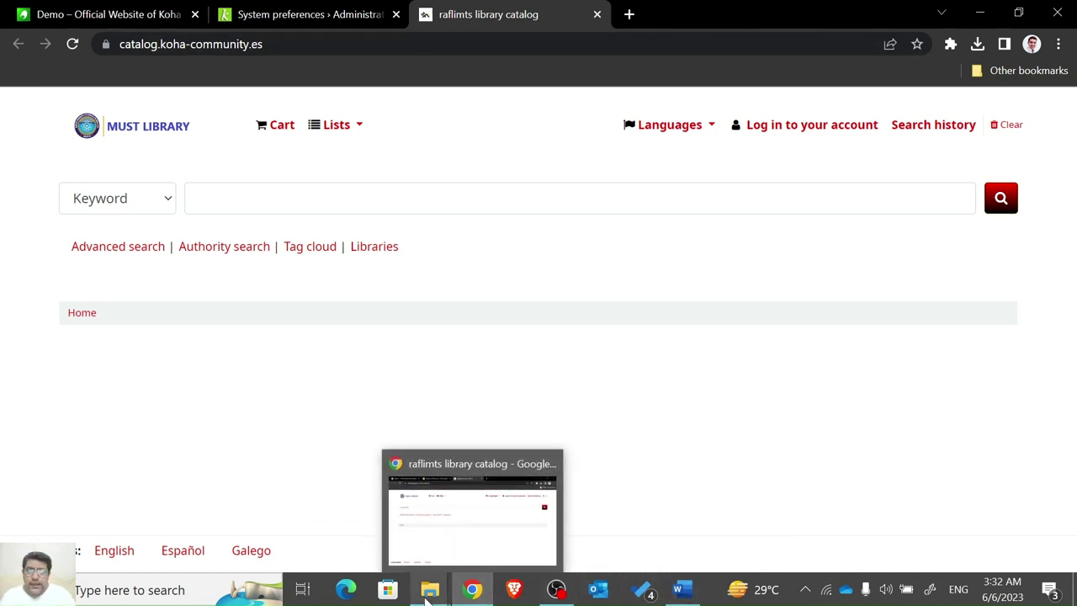
pyautogui.moveTo(696, 595)
pyautogui.click(677, 546)
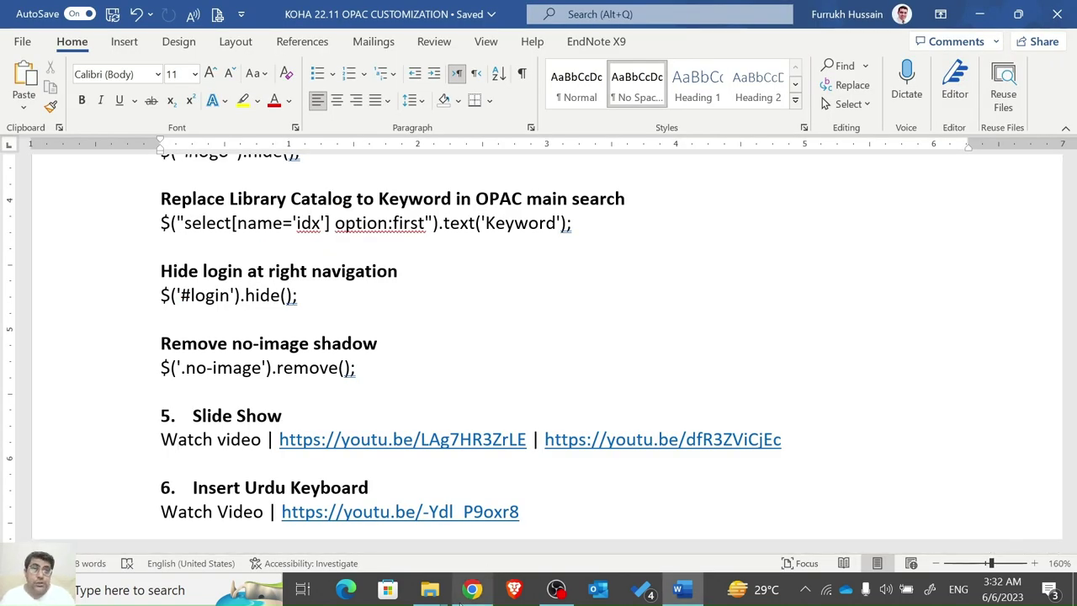
# Open the 3d slide image from the videos folder, view it and close it.
pyautogui.moveTo(433, 593)
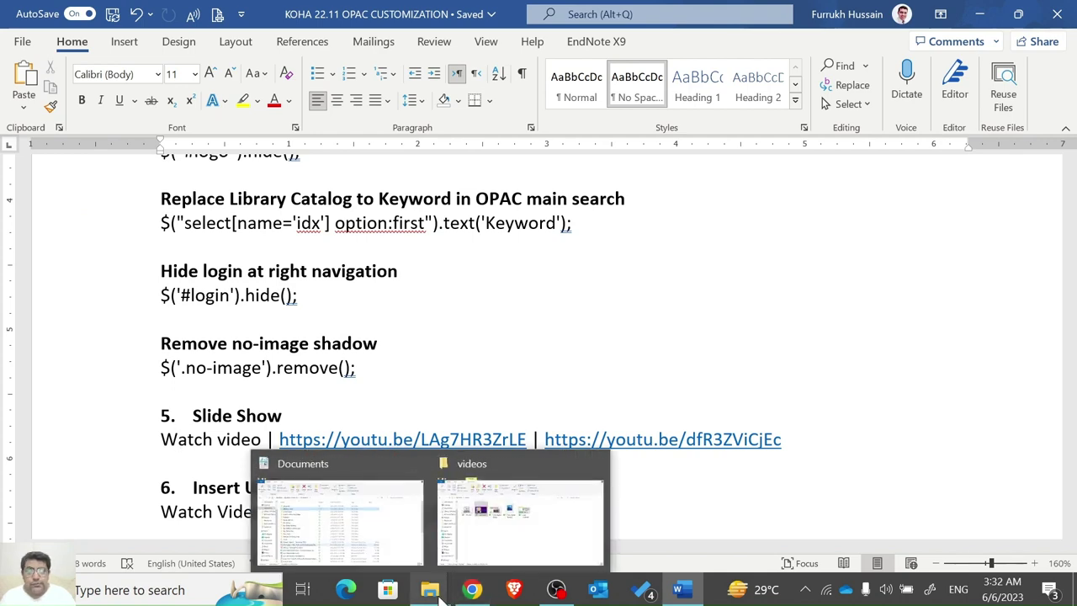
pyautogui.click(508, 538)
pyautogui.click(223, 232)
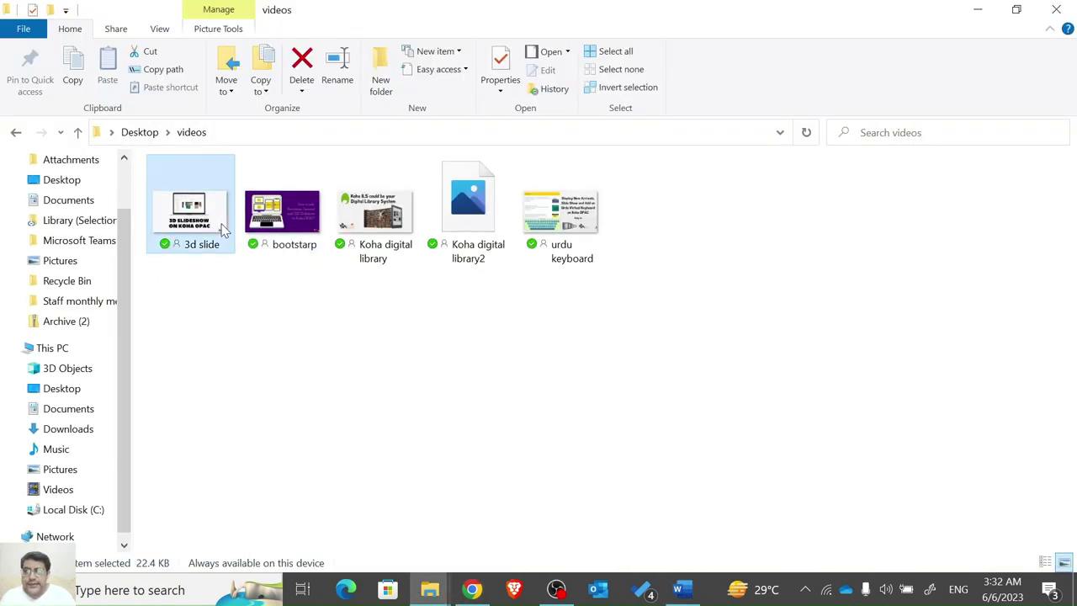
pyautogui.doubleClick(223, 232)
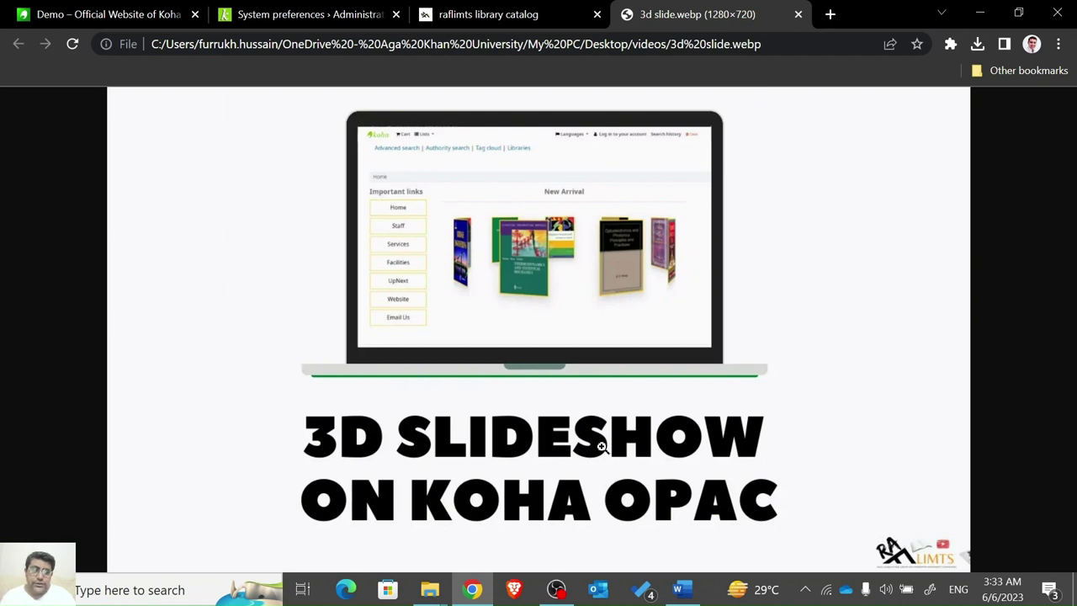
pyautogui.click(797, 14)
# Open the bootstarp image from the videos folder to view the carousel tutorial's cover.
pyautogui.moveTo(433, 596)
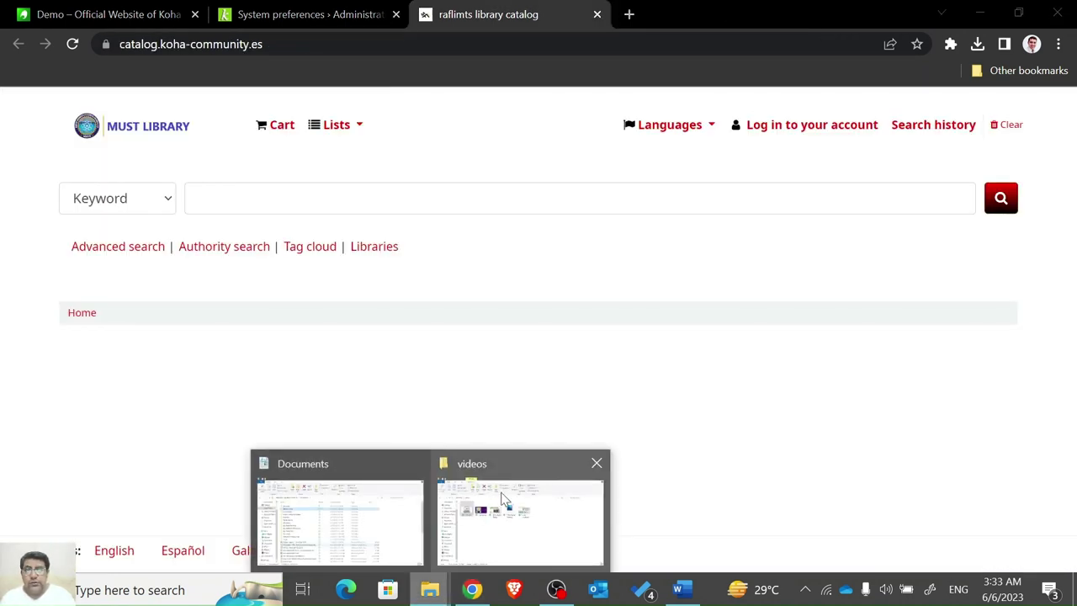
pyautogui.click(500, 509)
pyautogui.doubleClick(304, 220)
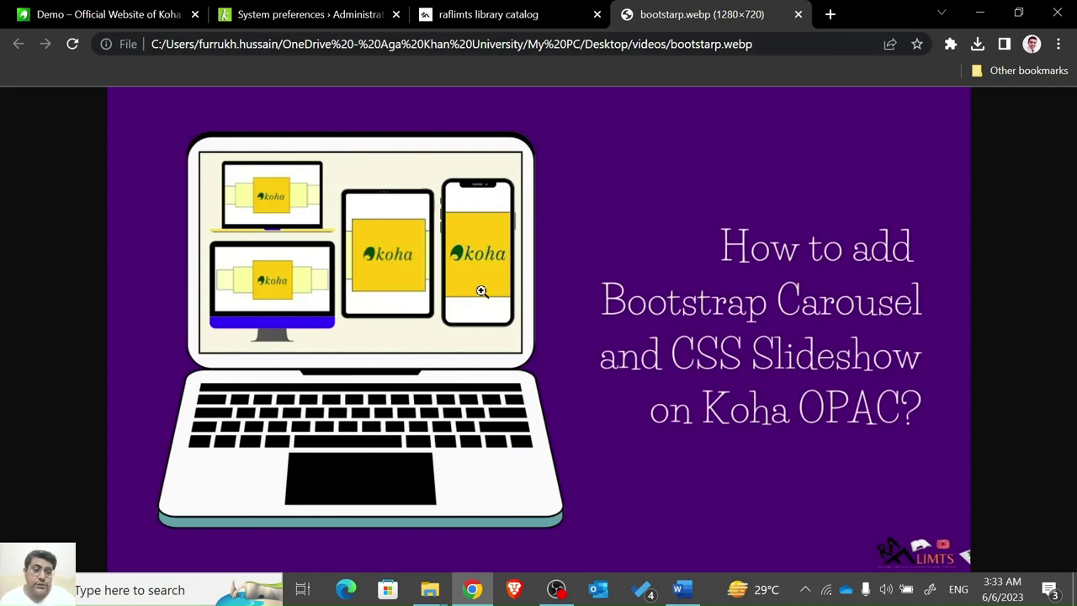
# Return to the Word notes and highlight the Slide Show item with its two video links.
pyautogui.moveTo(694, 595)
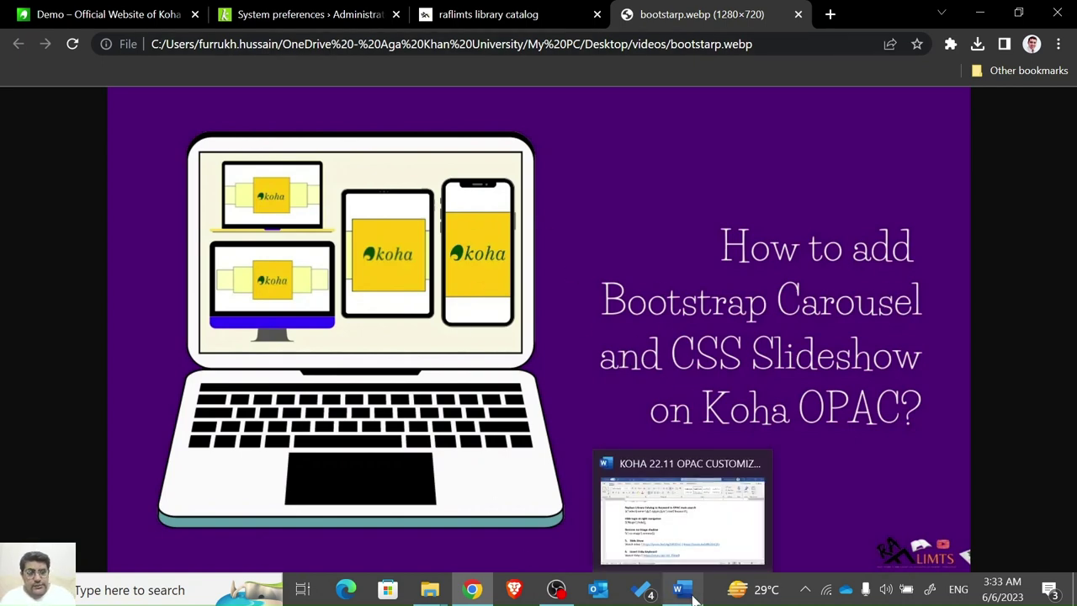
pyautogui.click(728, 539)
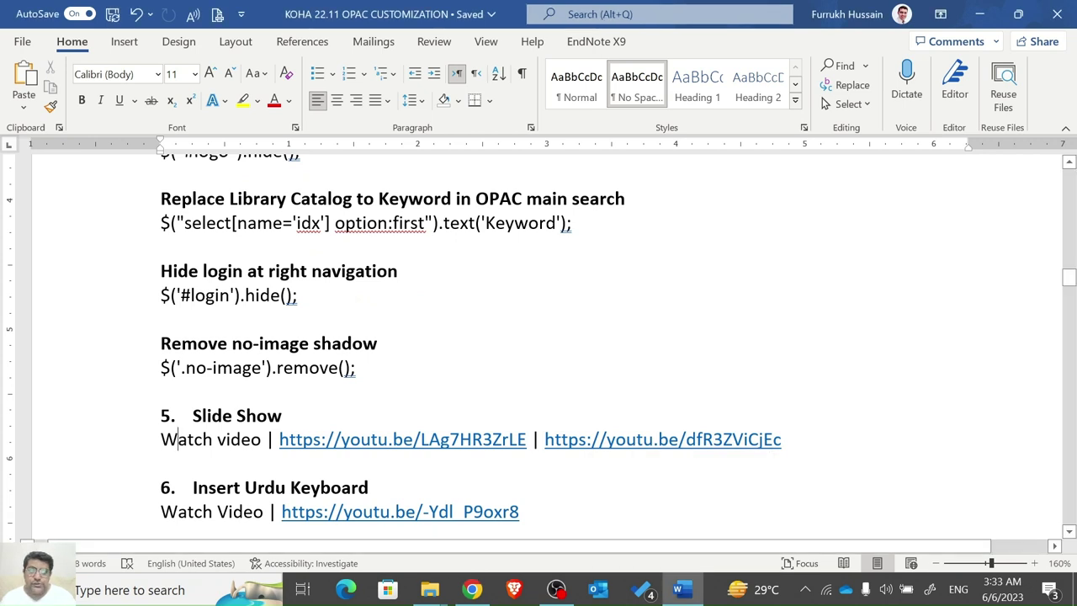
pyautogui.moveTo(791, 439); pyautogui.dragTo(167, 419)
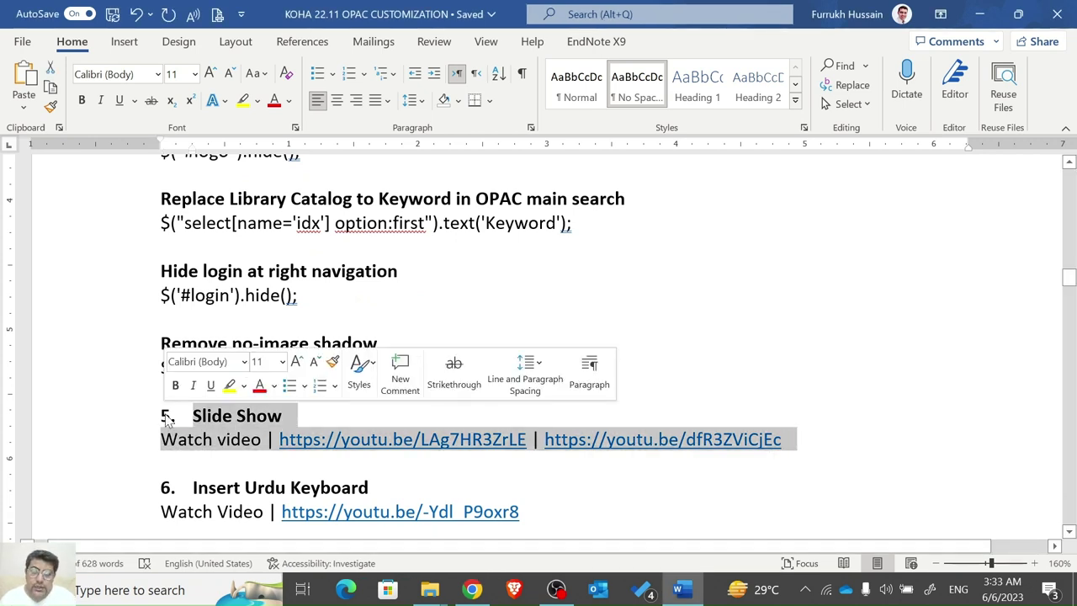
pyautogui.click(378, 343)
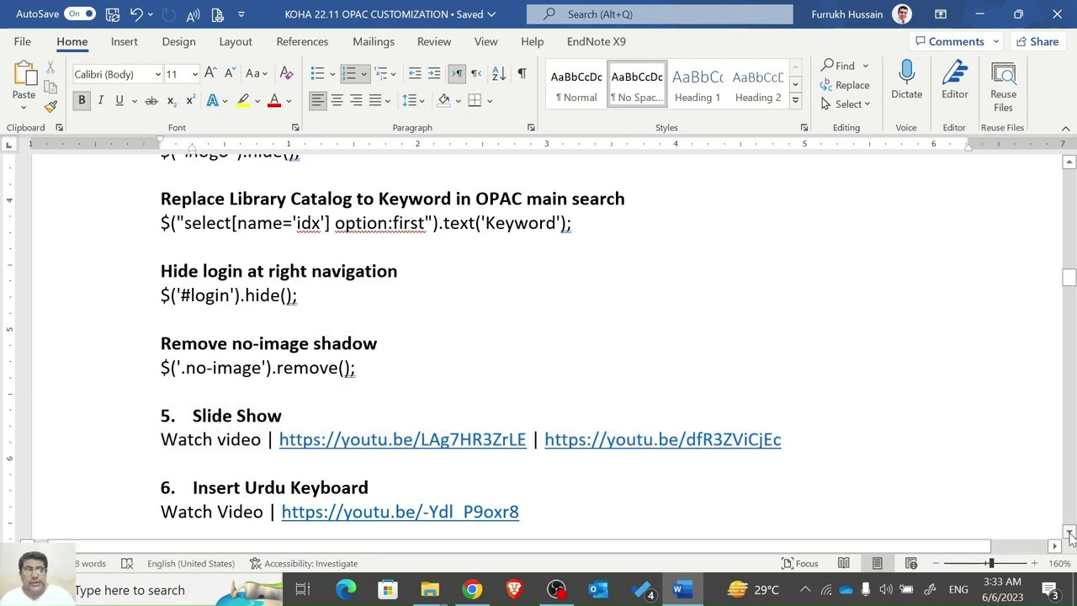
# Review the Insert Urdu Keyboard item and highlight the tag number 856 in item 7 of the notes.
pyautogui.scroll(-3, 1070, 536)
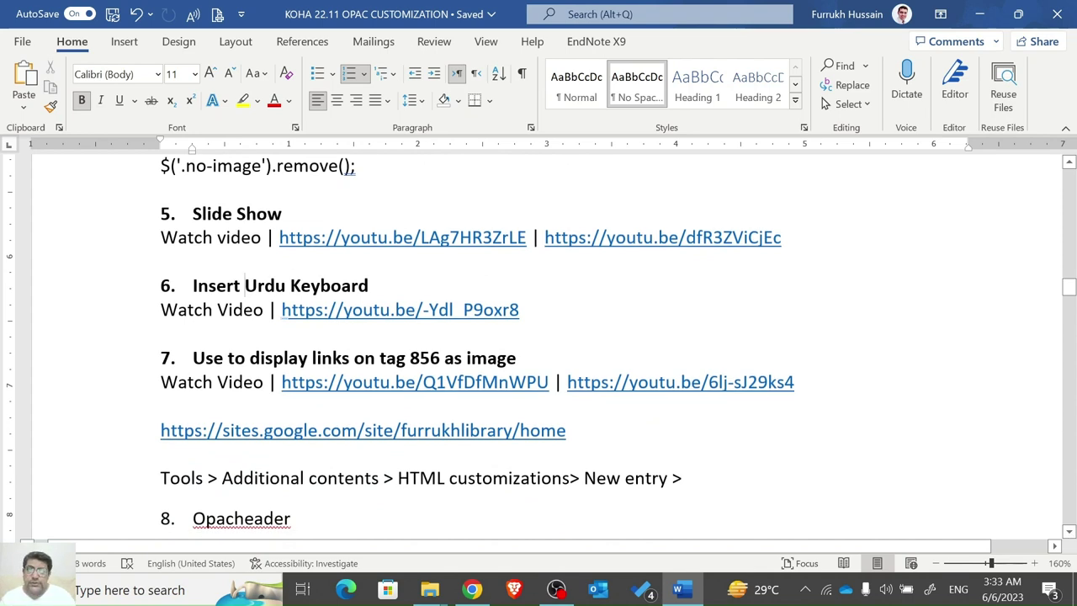
pyautogui.click(400, 309)
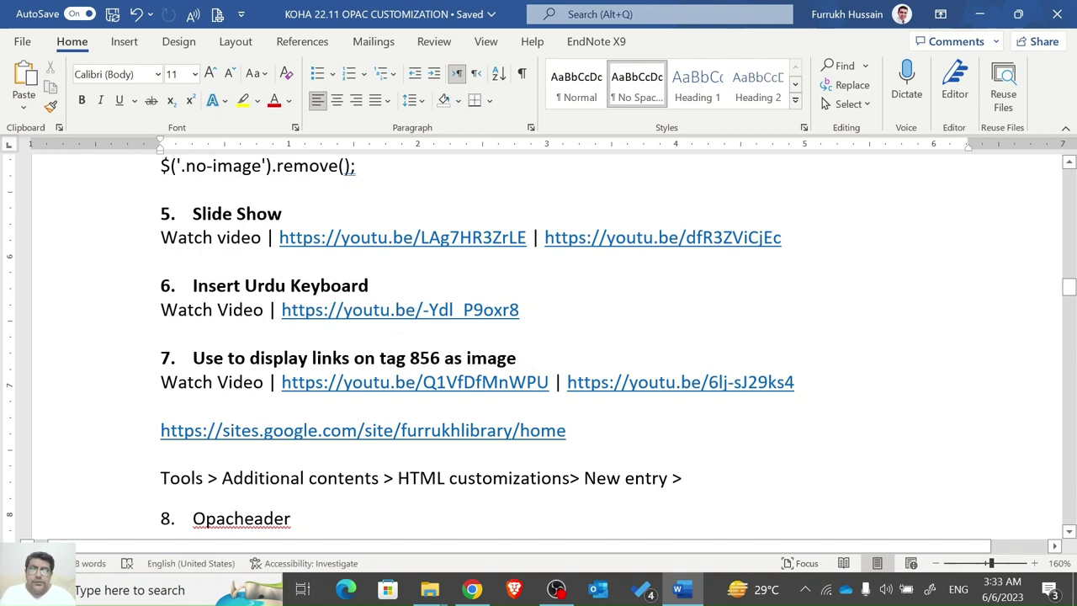
pyautogui.moveTo(440, 358); pyautogui.dragTo(409, 359)
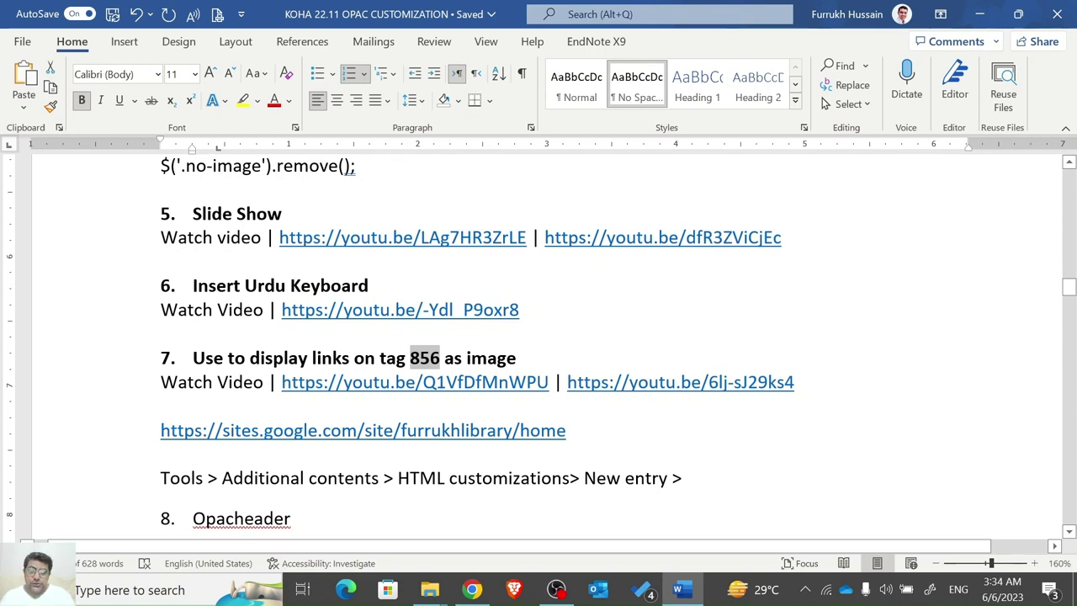
# View the Koha digital library and Koha digital library2 images from the videos folder, then close the image viewer.
pyautogui.click(454, 593)
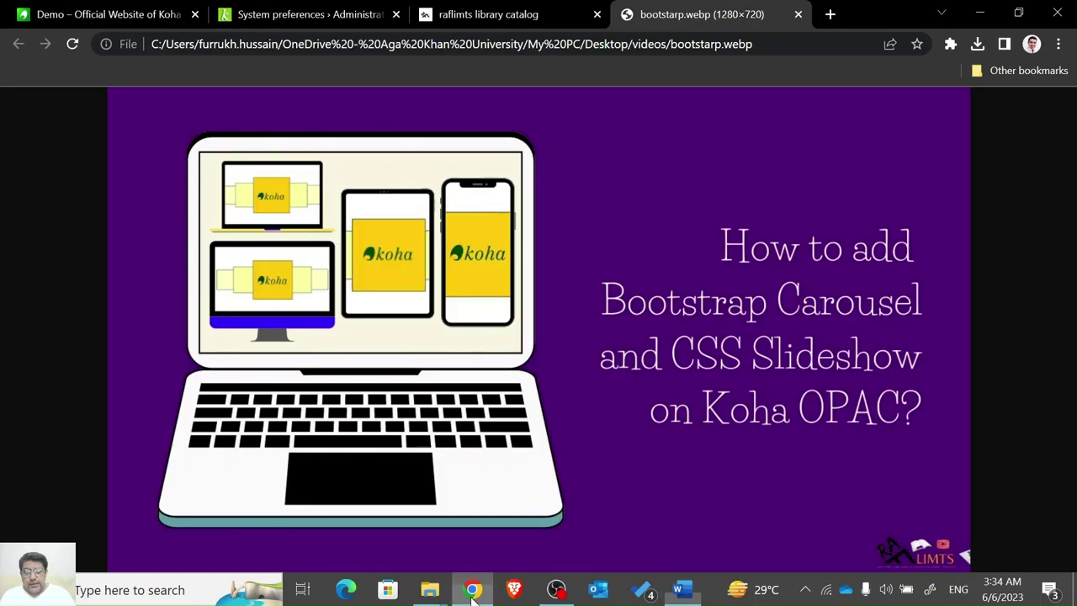
pyautogui.moveTo(429, 589)
pyautogui.click(565, 528)
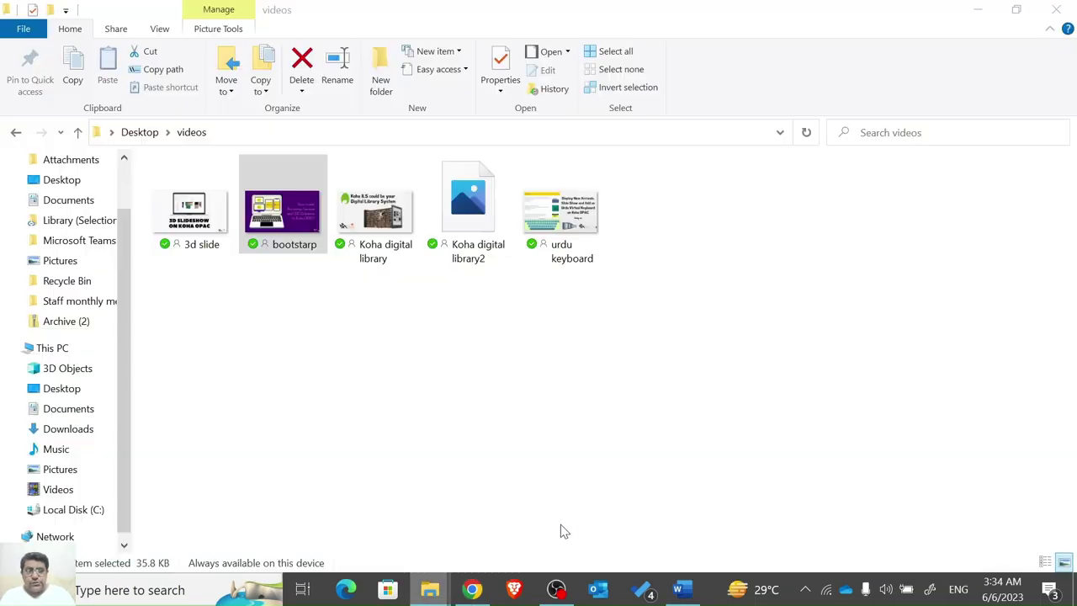
pyautogui.doubleClick(375, 214)
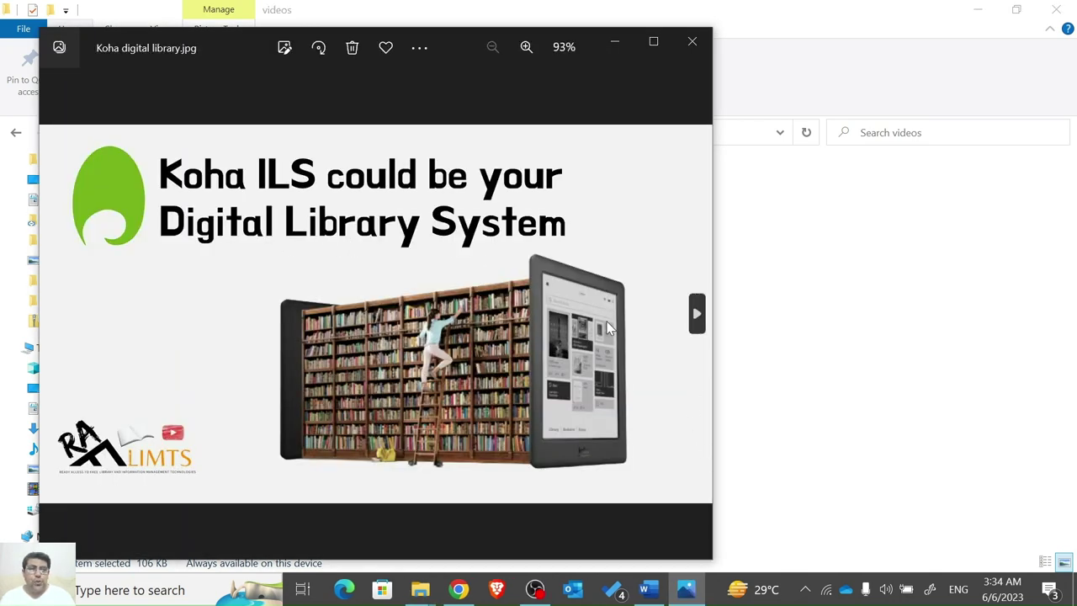
pyautogui.click(696, 319)
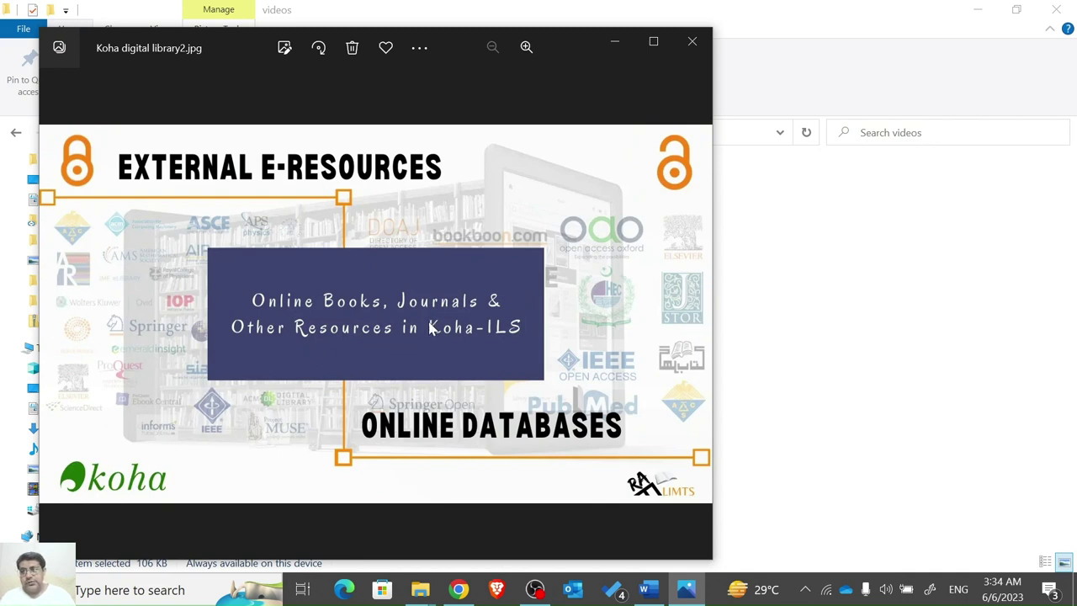
pyautogui.click(692, 41)
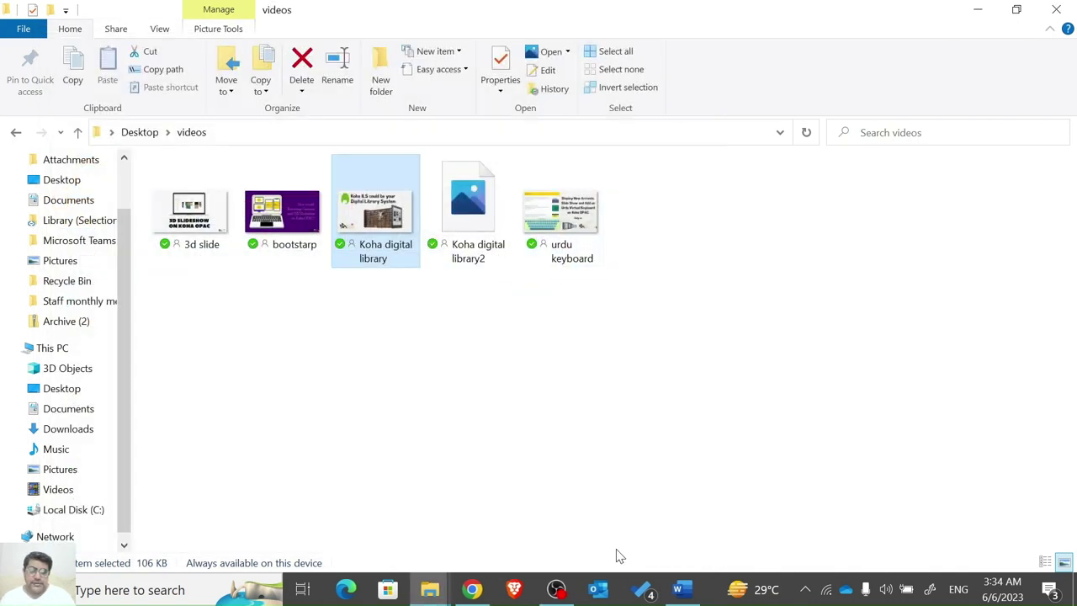
# Go back to the Word notes and review the video links of items 5 to 7.
pyautogui.moveTo(424, 598)
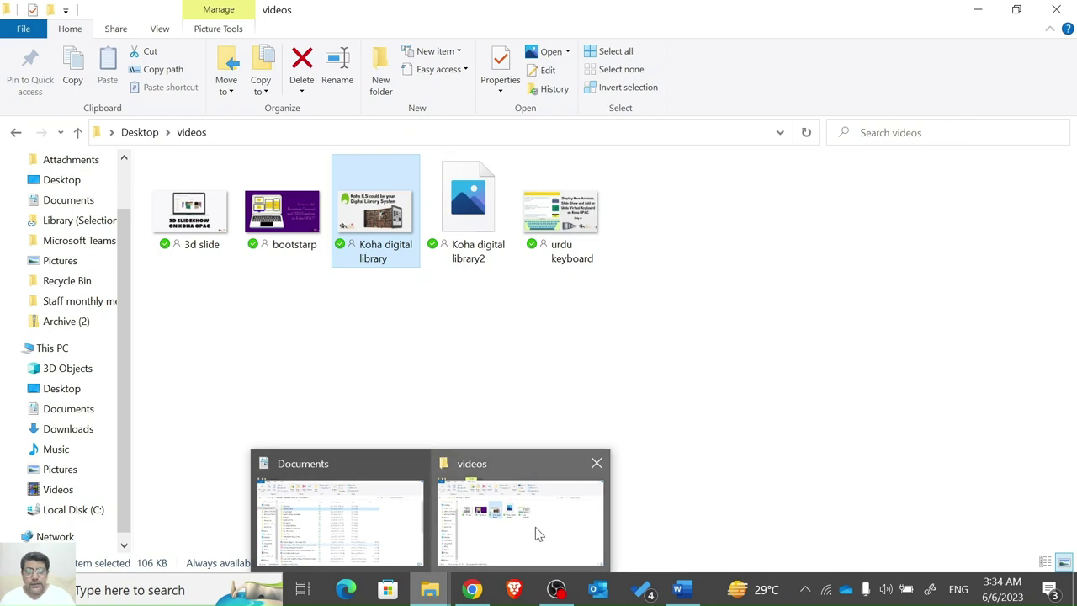
pyautogui.moveTo(681, 587)
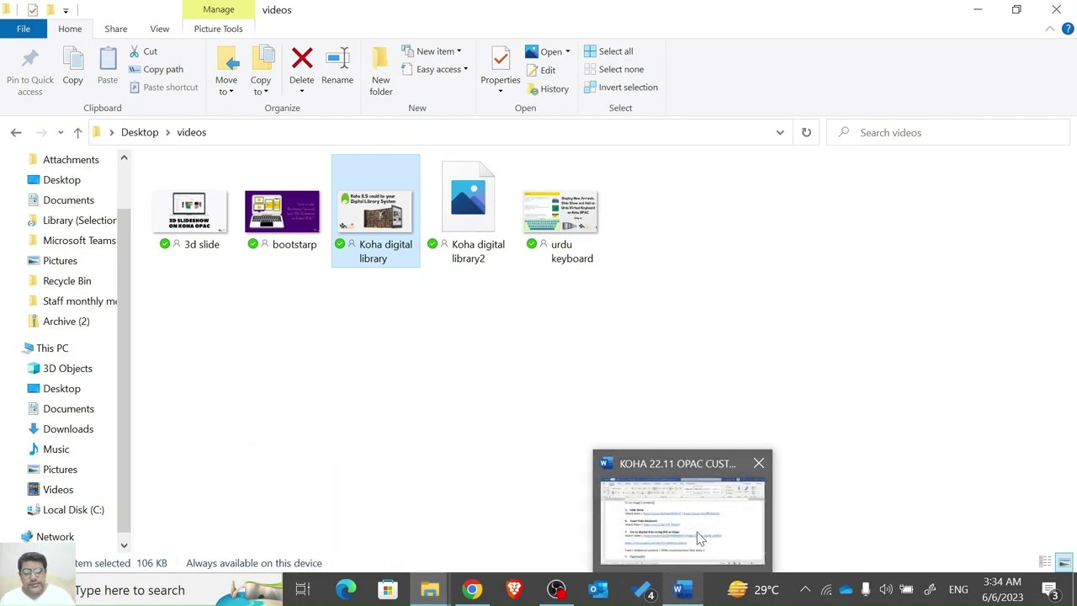
pyautogui.click(698, 538)
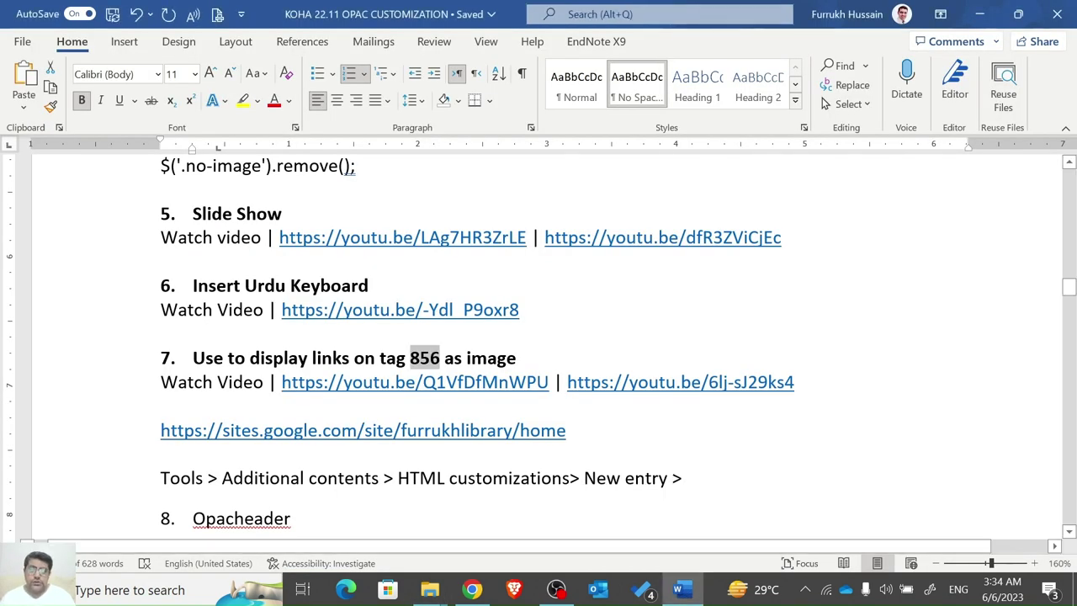
pyautogui.click(161, 453)
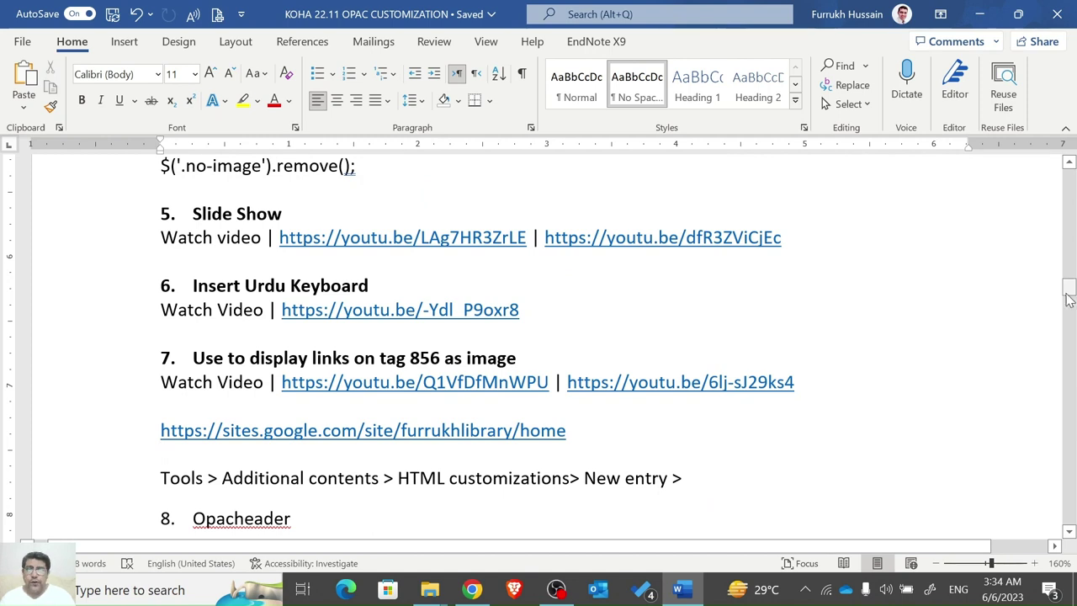
pyautogui.scroll(3, 1068, 298)
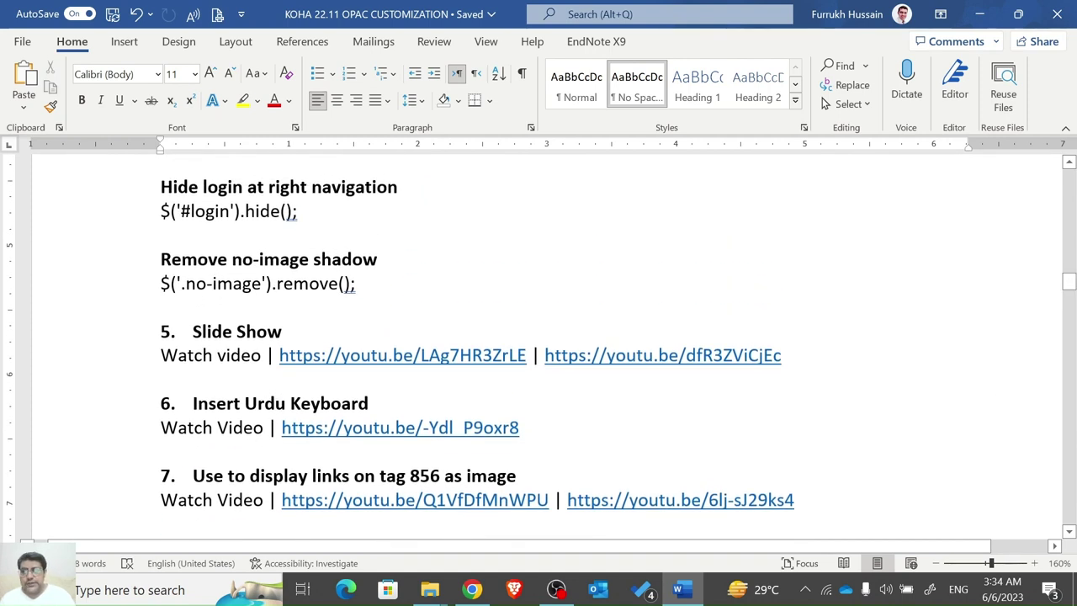
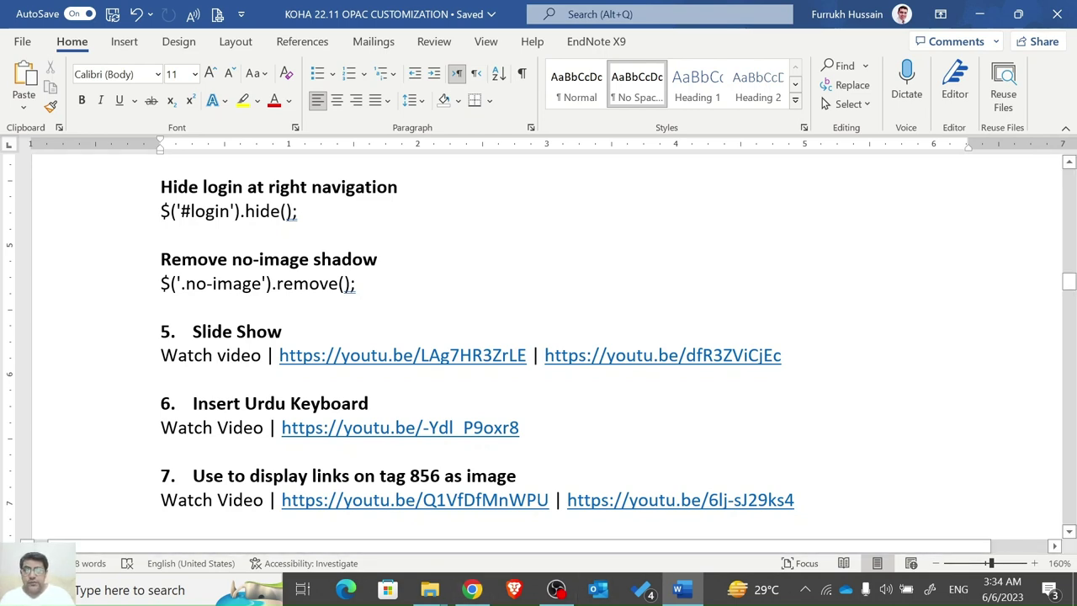
# Switch to the videos folder and look over its tutorial cover images.
pyautogui.click(446, 593)
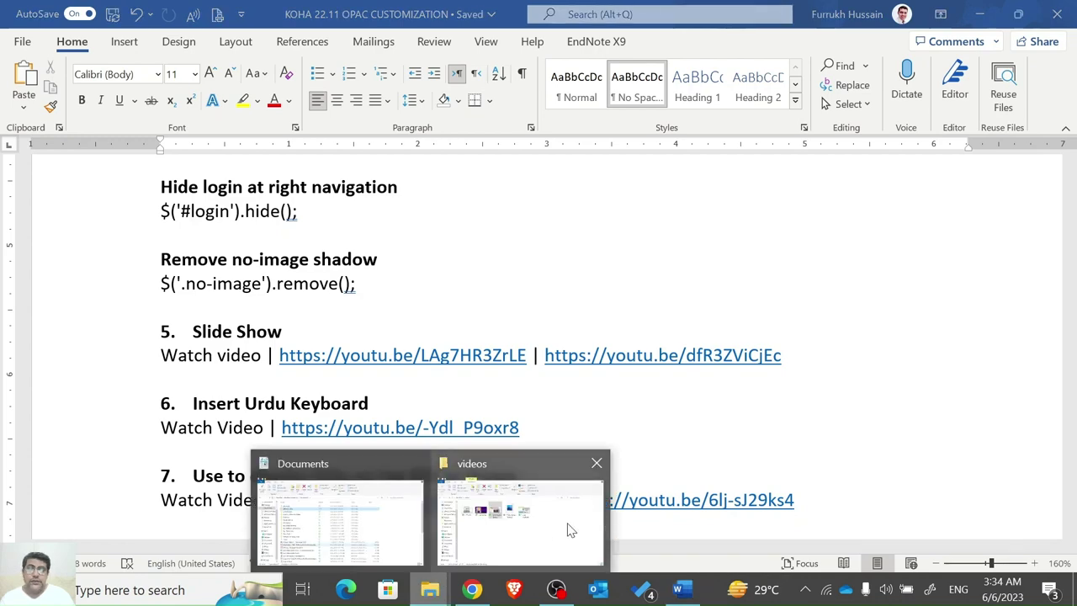
pyautogui.click(546, 527)
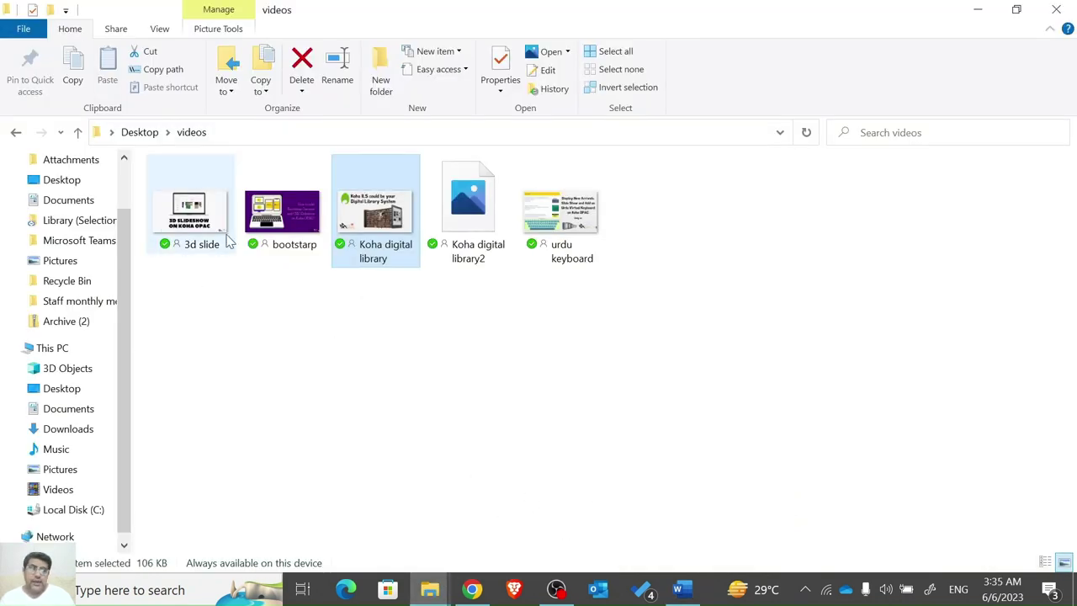
pyautogui.moveTo(227, 242)
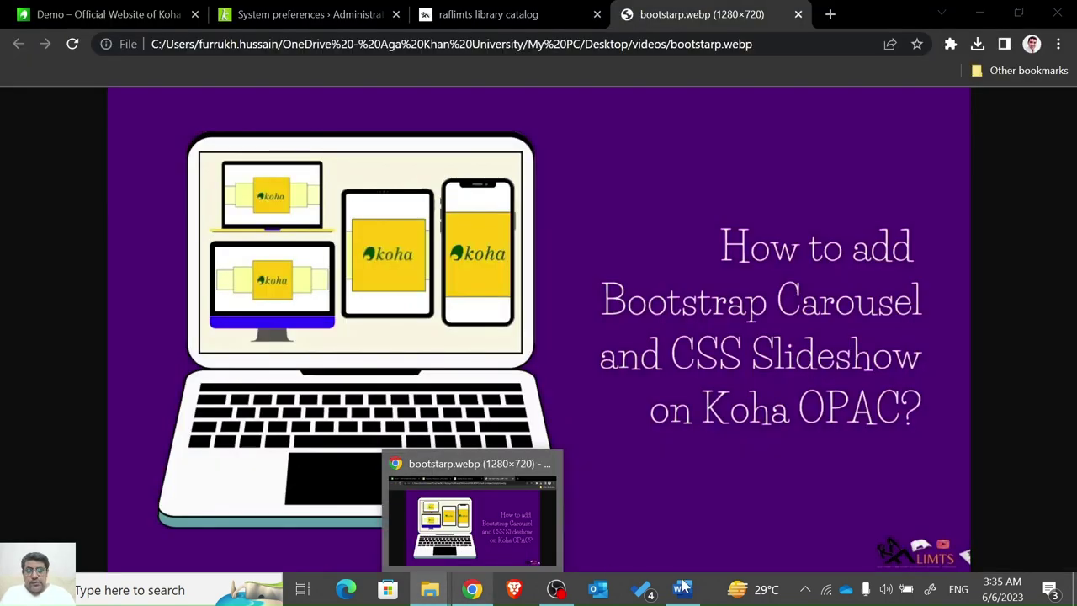
# Return to the Word notes and find the HTML customizations path and the Opacheader code under item 8.
pyautogui.moveTo(691, 595)
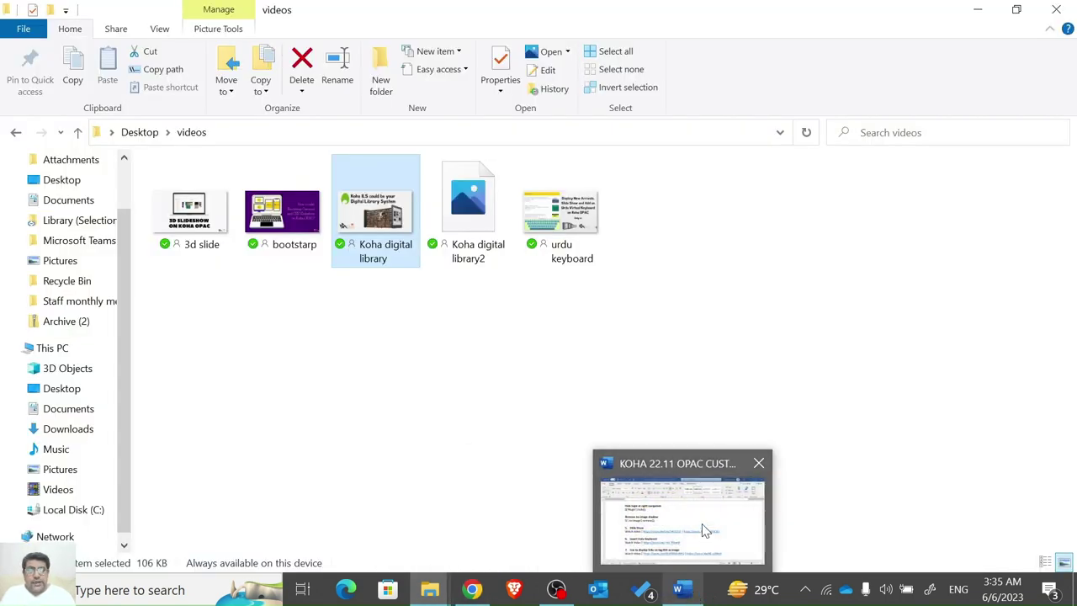
pyautogui.click(702, 530)
pyautogui.click(1070, 532)
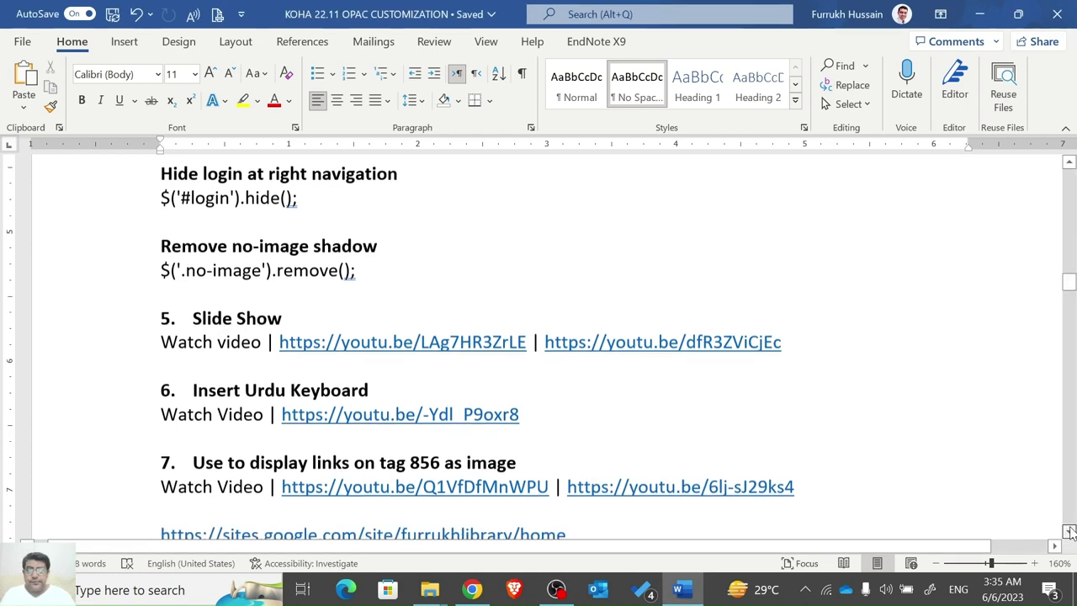
pyautogui.click(1069, 532)
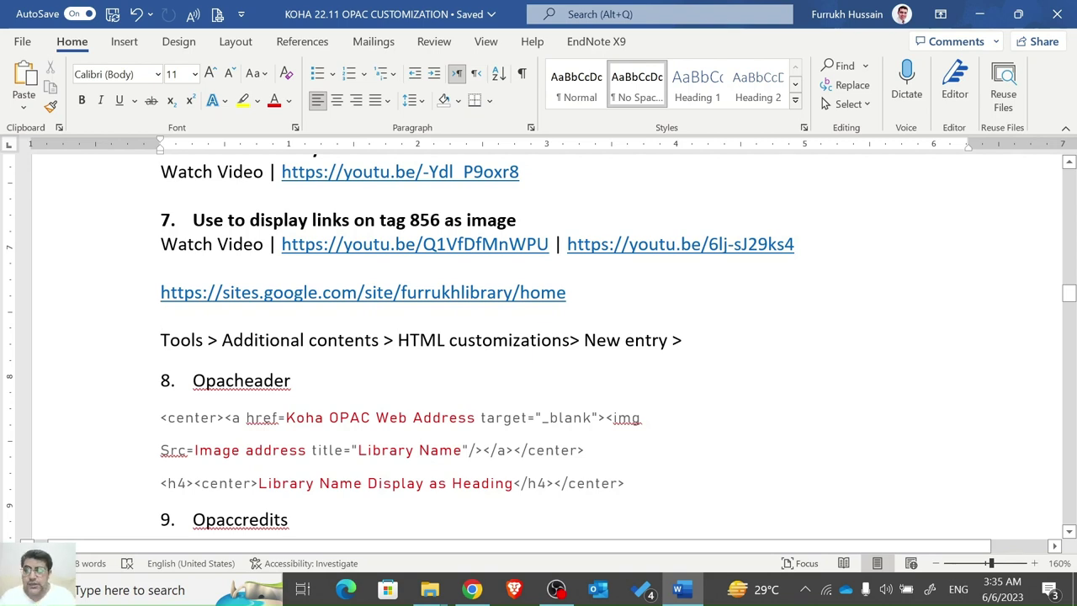
# Look through the Opacheader and Opaccredits entries in the Koha OPAC customization notes.
pyautogui.doubleClick(241, 381)
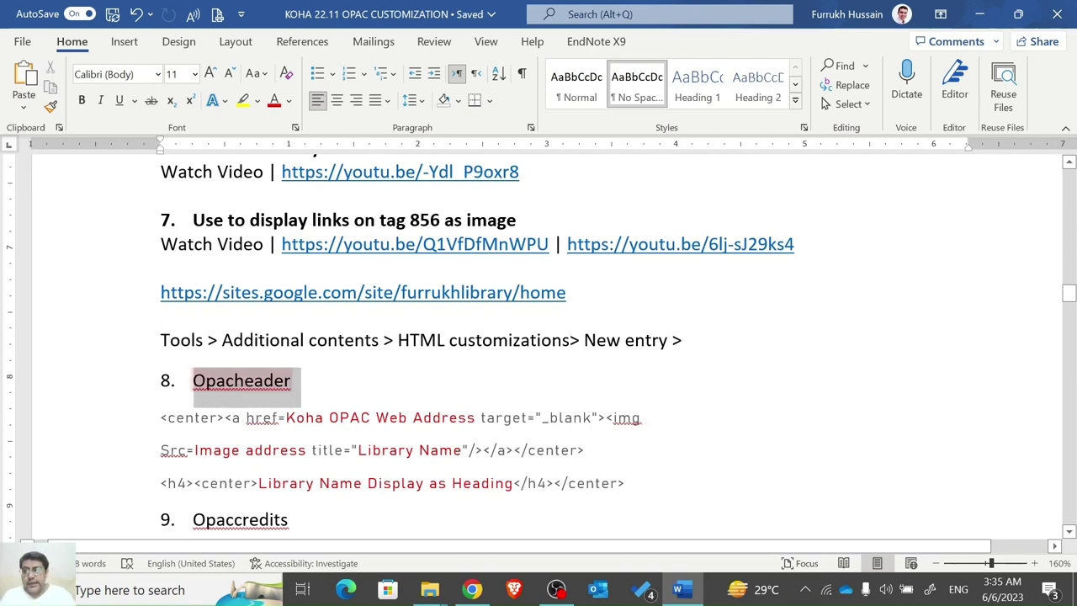
pyautogui.hotkey('ctrl', 'z')
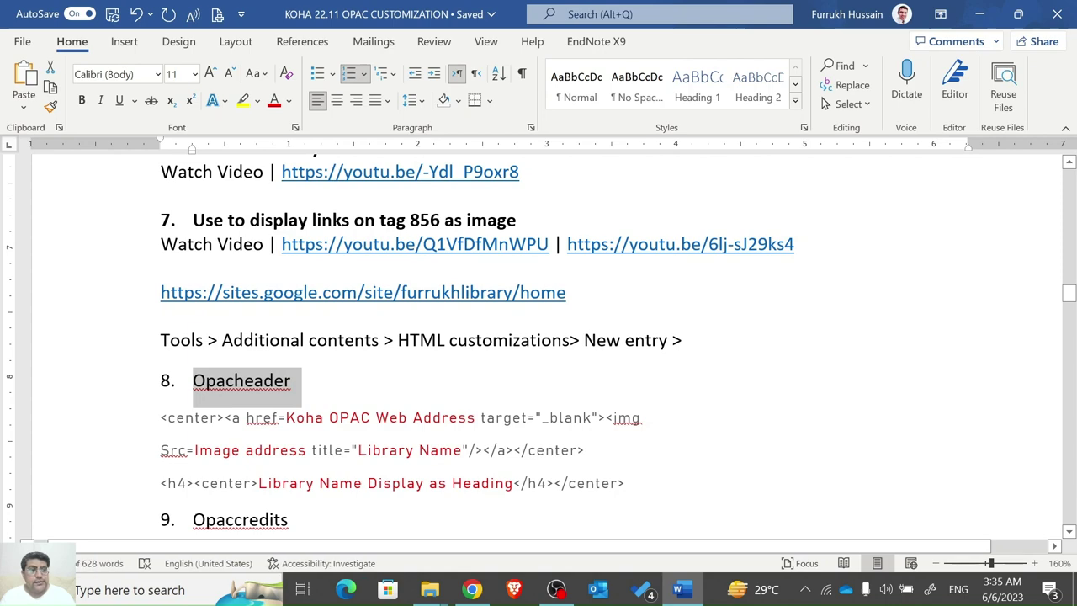
pyautogui.click(1069, 532)
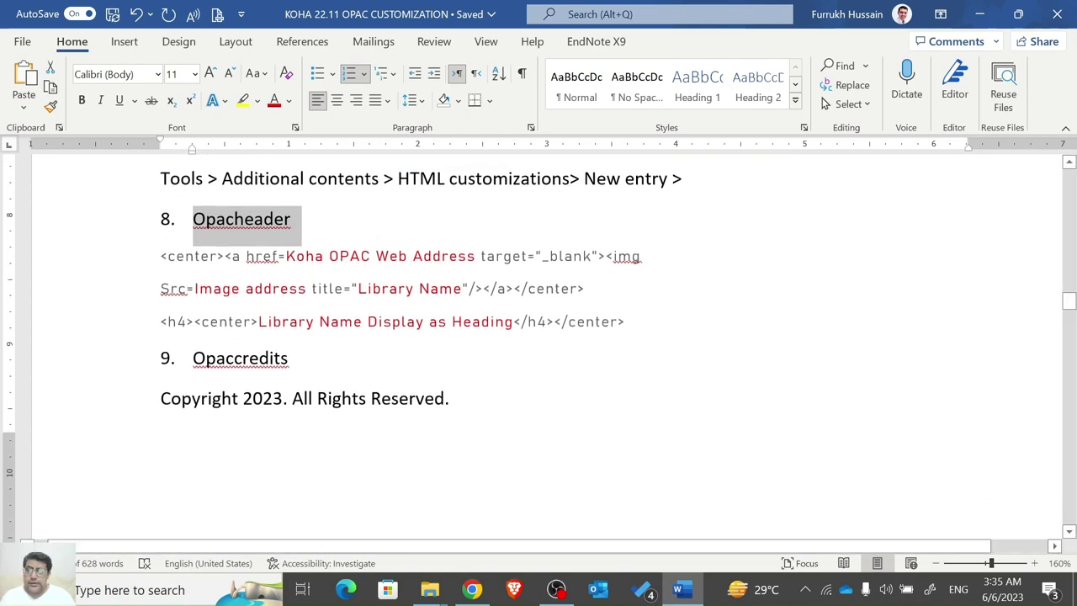
pyautogui.scroll(-5, 1069, 533)
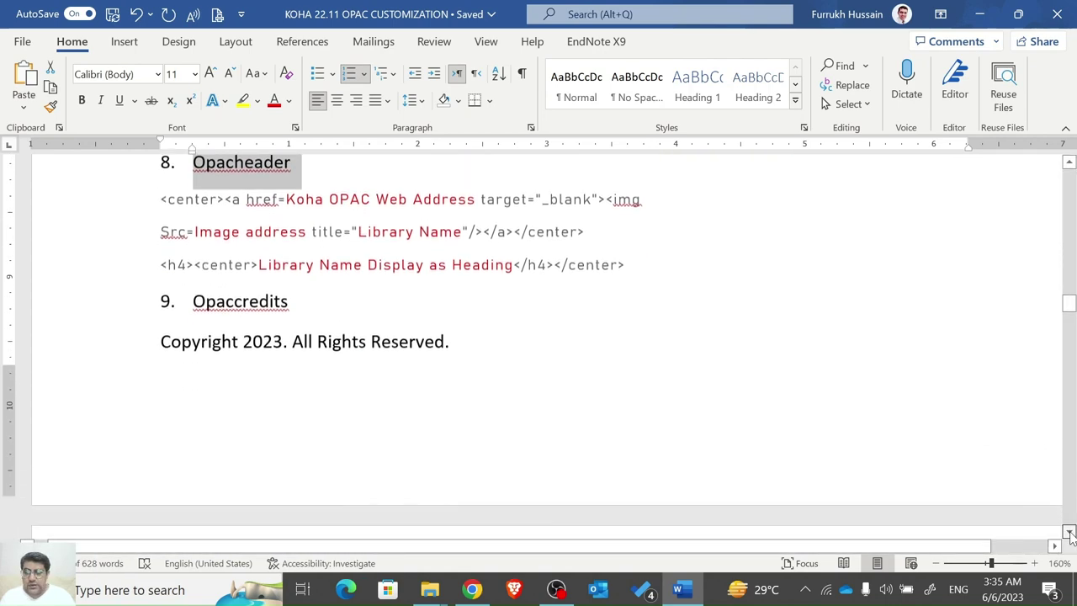
# Switch to Chrome and open the HTML customizations list from the Koha staff interface's Tools.
pyautogui.click(472, 590)
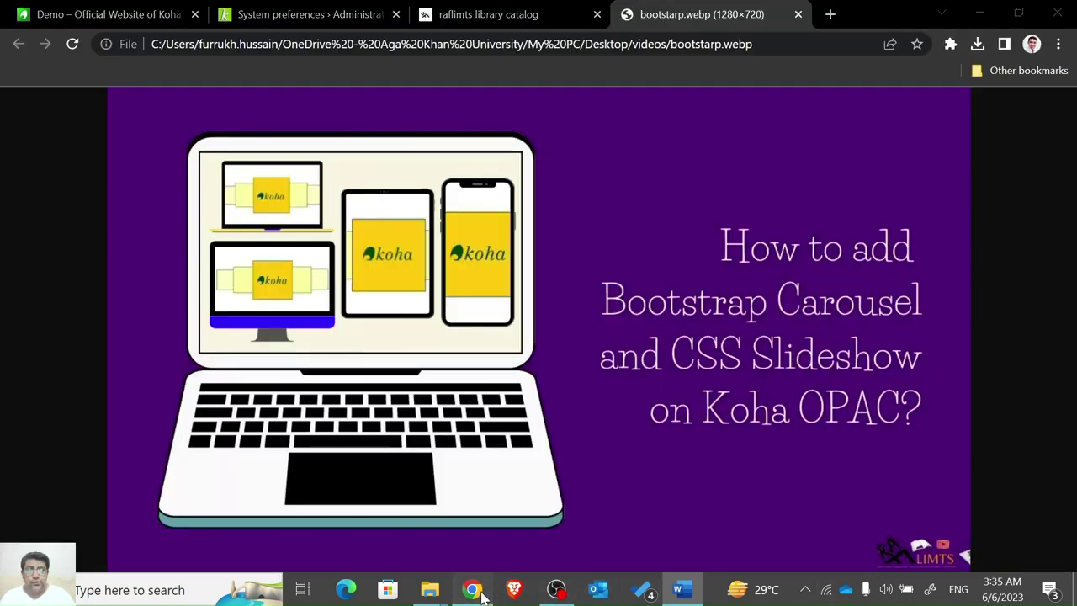
pyautogui.click(314, 17)
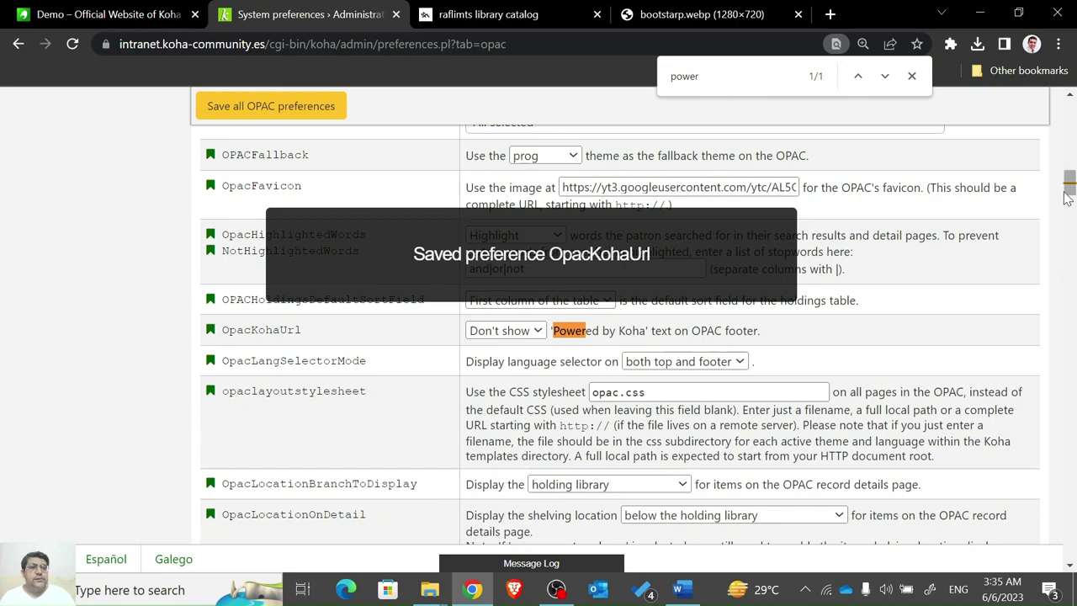
pyautogui.moveTo(1068, 185); pyautogui.dragTo(1071, 99)
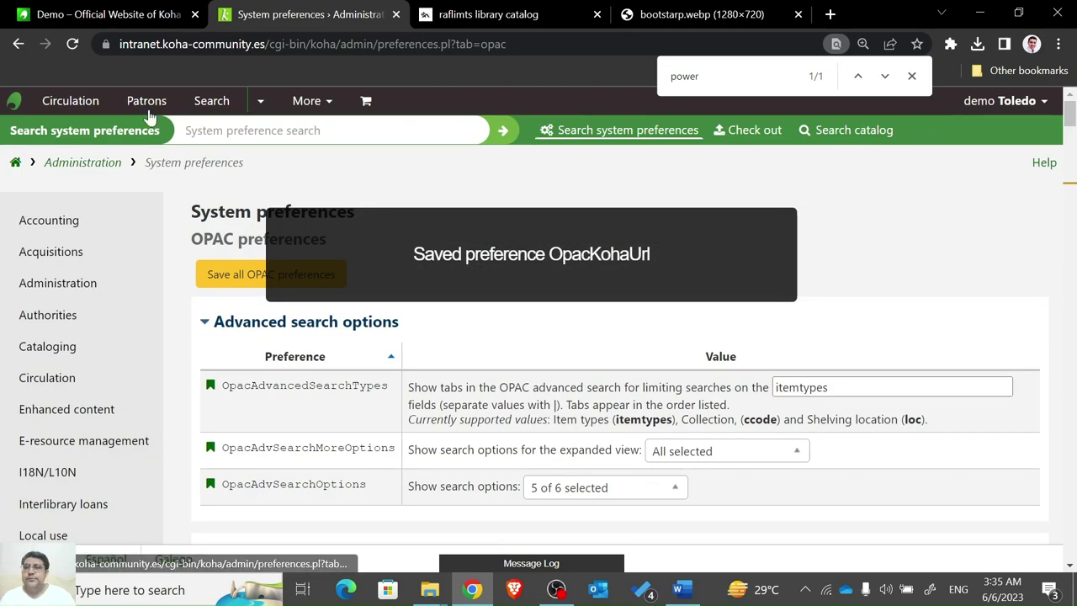
pyautogui.click(15, 163)
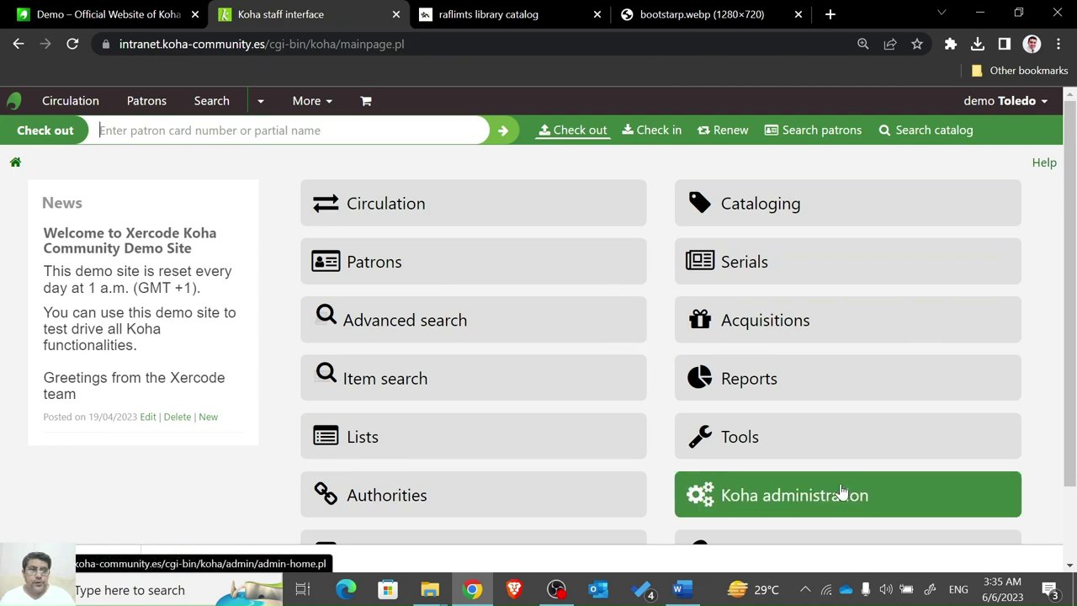
pyautogui.click(853, 437)
pyautogui.scroll(-1, 1071, 280)
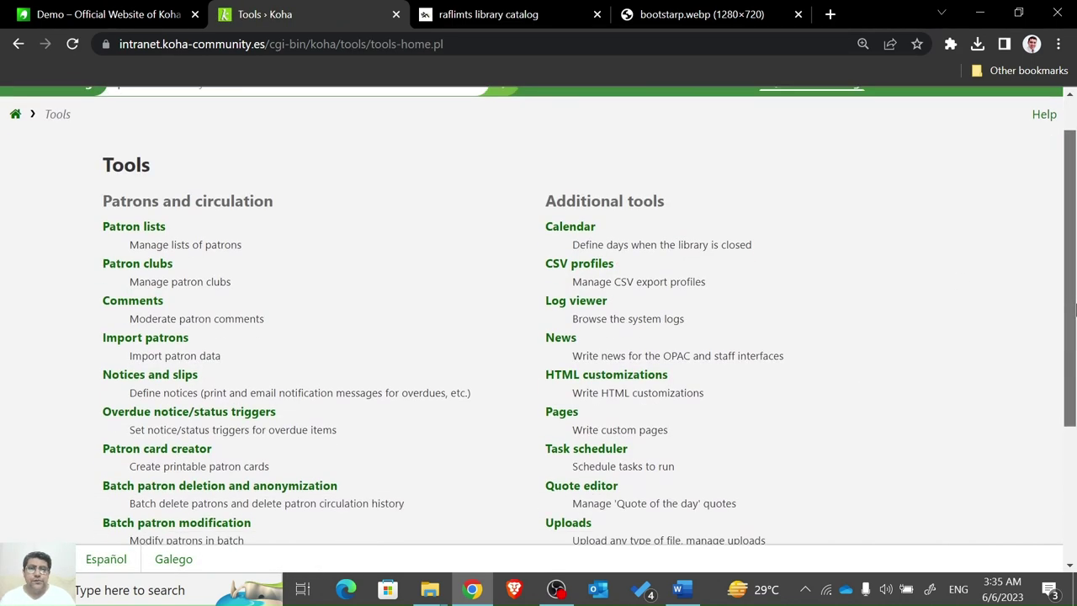
pyautogui.click(582, 356)
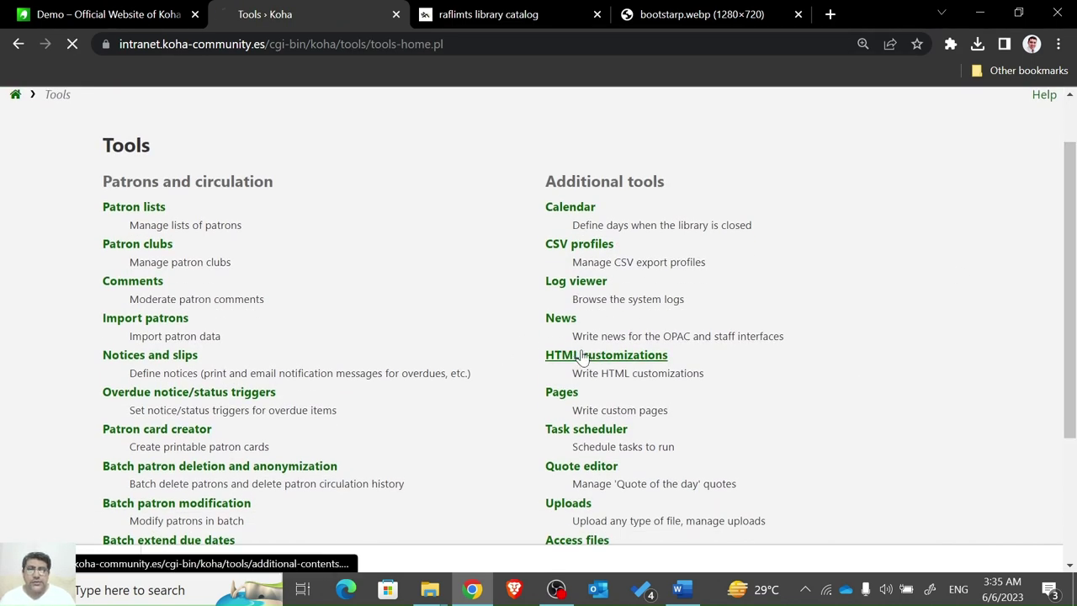
pyautogui.scroll(-3, 1071, 217)
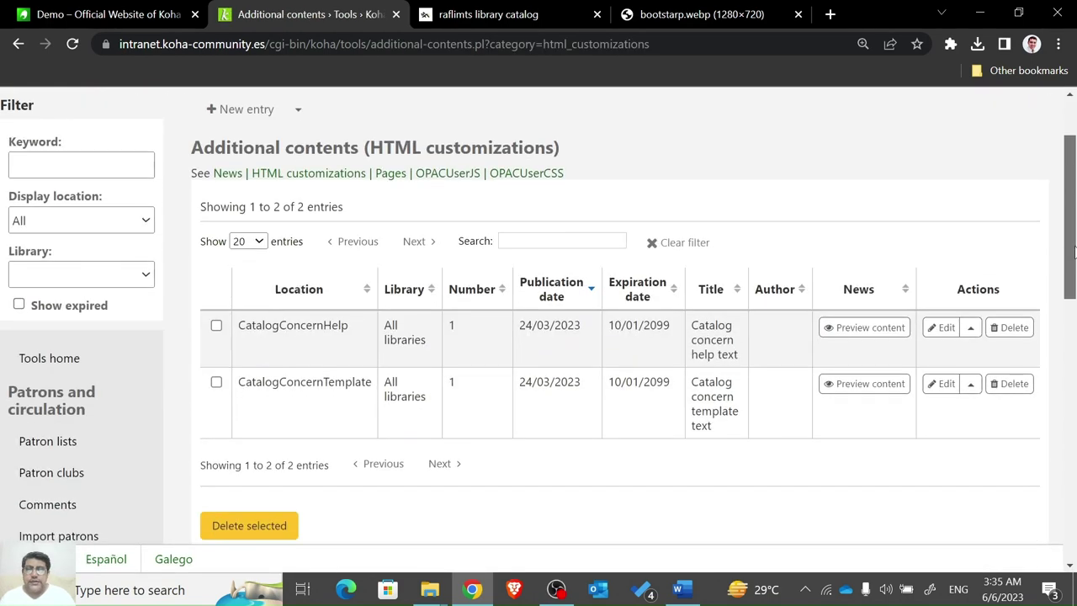
pyautogui.scroll(2, 1071, 217)
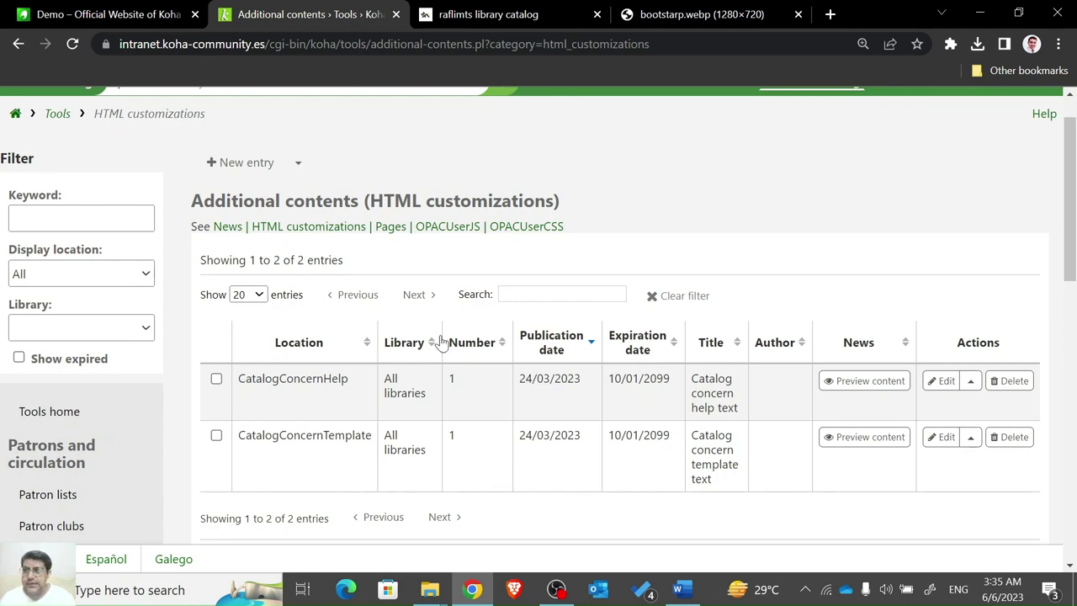
# Create a new HTML customization entry with opacheader as its display location.
pyautogui.click(263, 164)
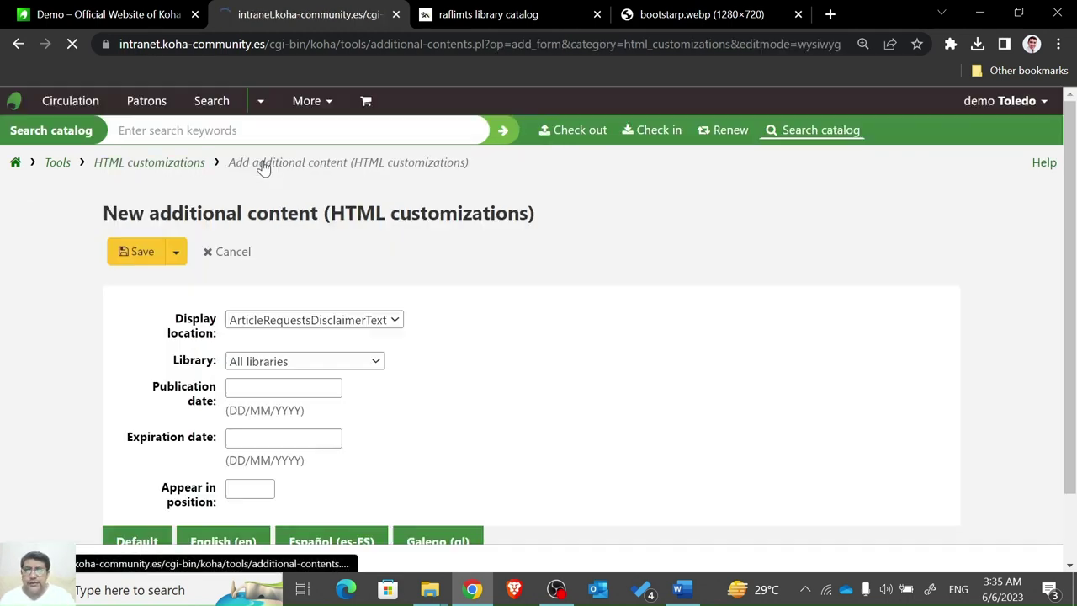
pyautogui.click(291, 325)
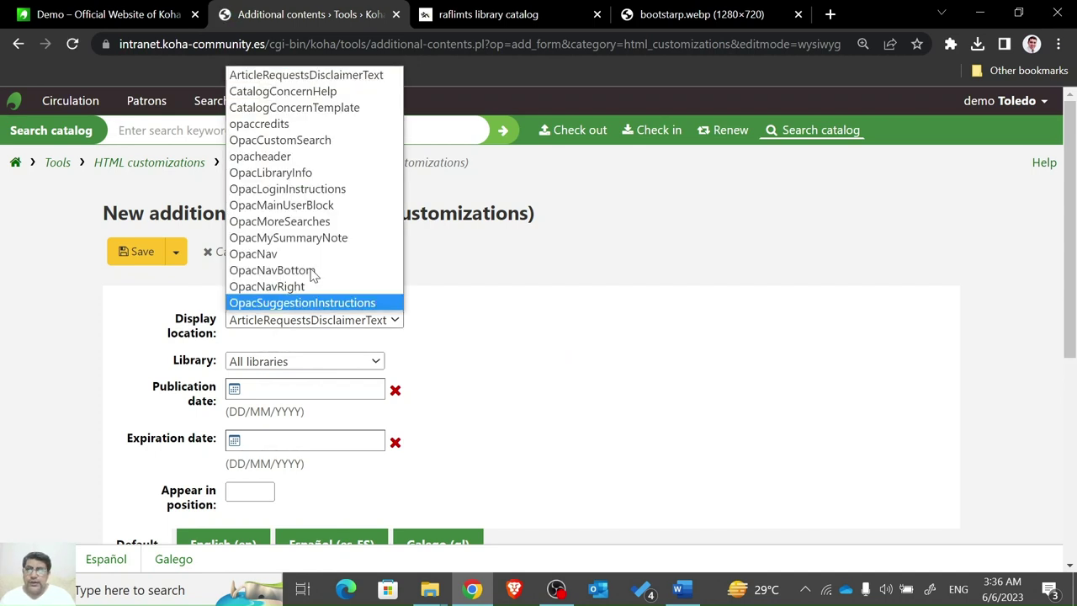
pyautogui.click(305, 157)
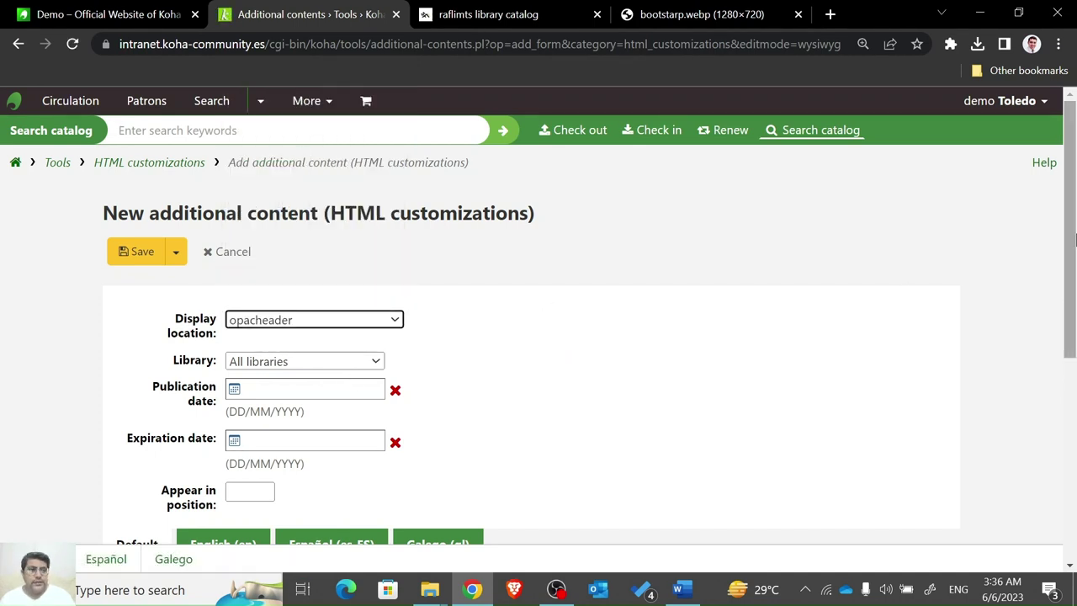
# Set the entry's publication date to 05/06/2023 and leave the expiration date empty.
pyautogui.moveTo(1073, 241); pyautogui.dragTo(1073, 313)
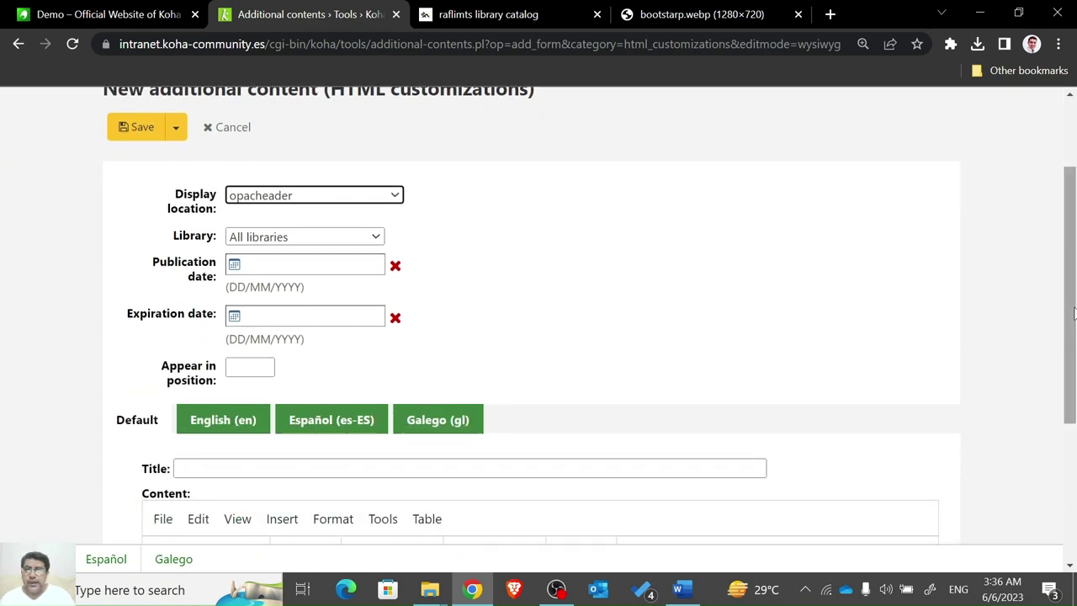
pyautogui.moveTo(1073, 336); pyautogui.dragTo(1074, 353)
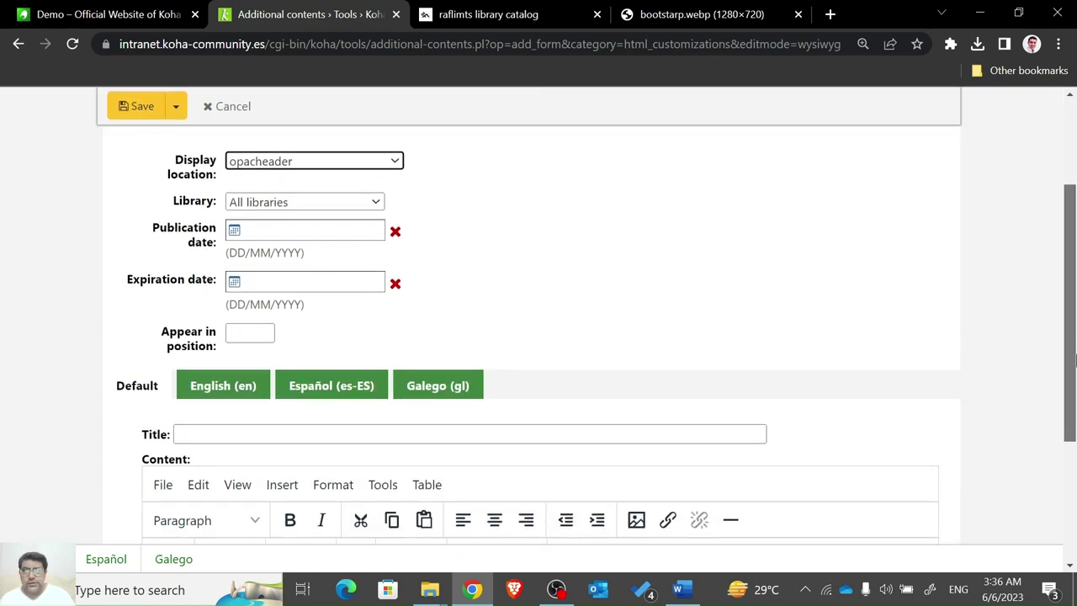
pyautogui.click(278, 233)
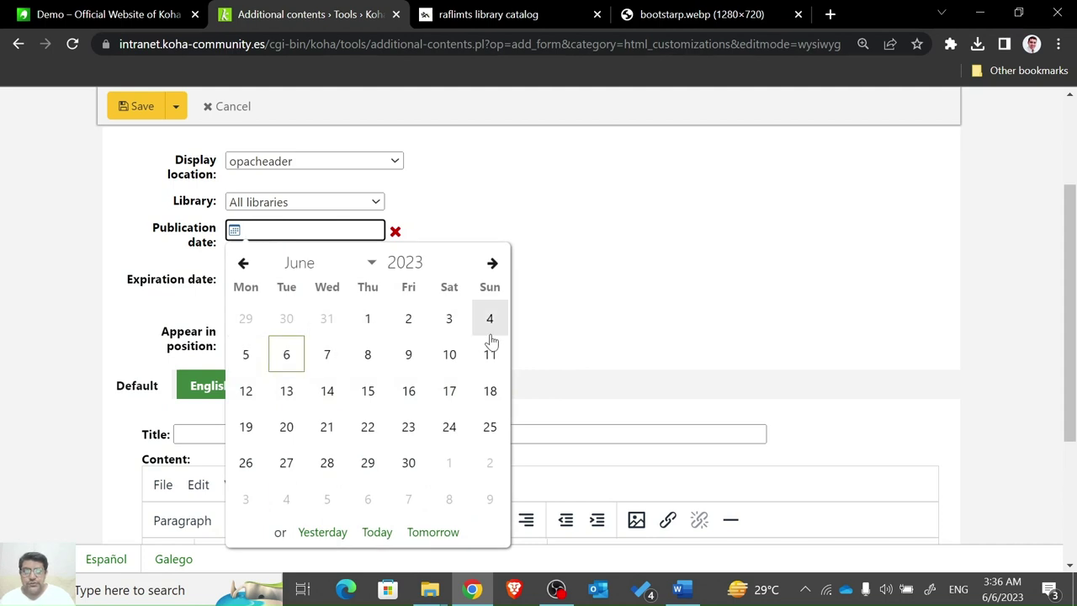
pyautogui.click(245, 356)
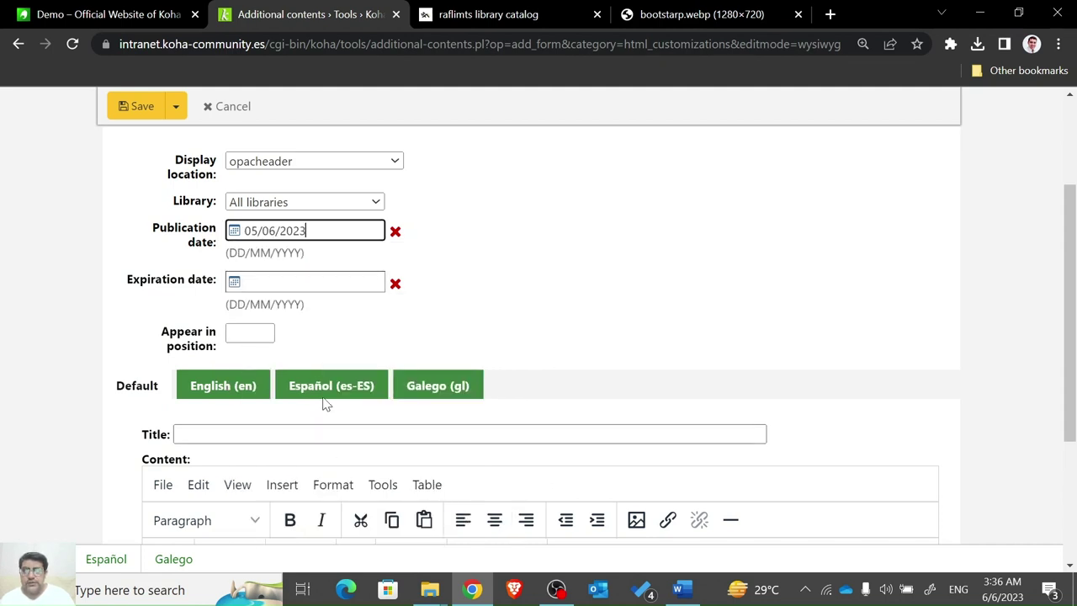
pyautogui.click(353, 281)
pyautogui.click(554, 269)
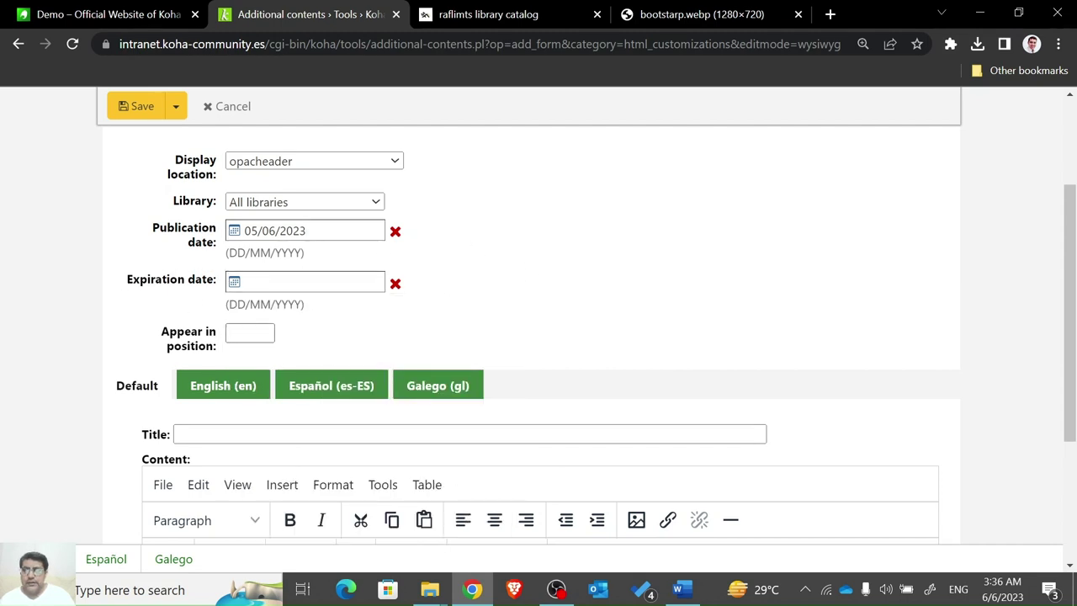
# Enter "header" as the title of the entry's default version.
pyautogui.scroll(-1, 1068, 320)
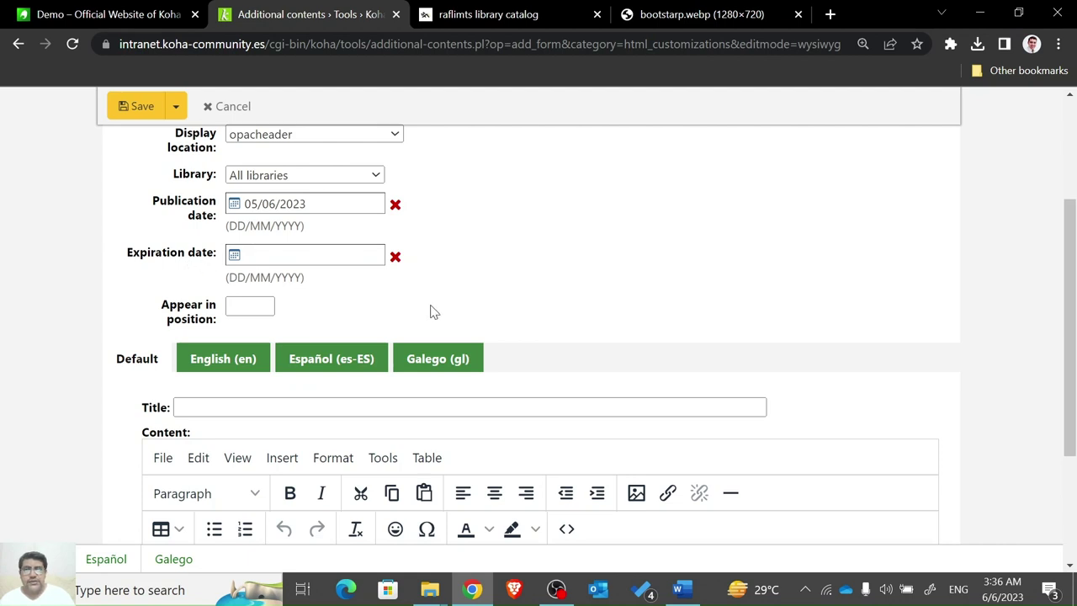
pyautogui.scroll(-1, 1068, 260)
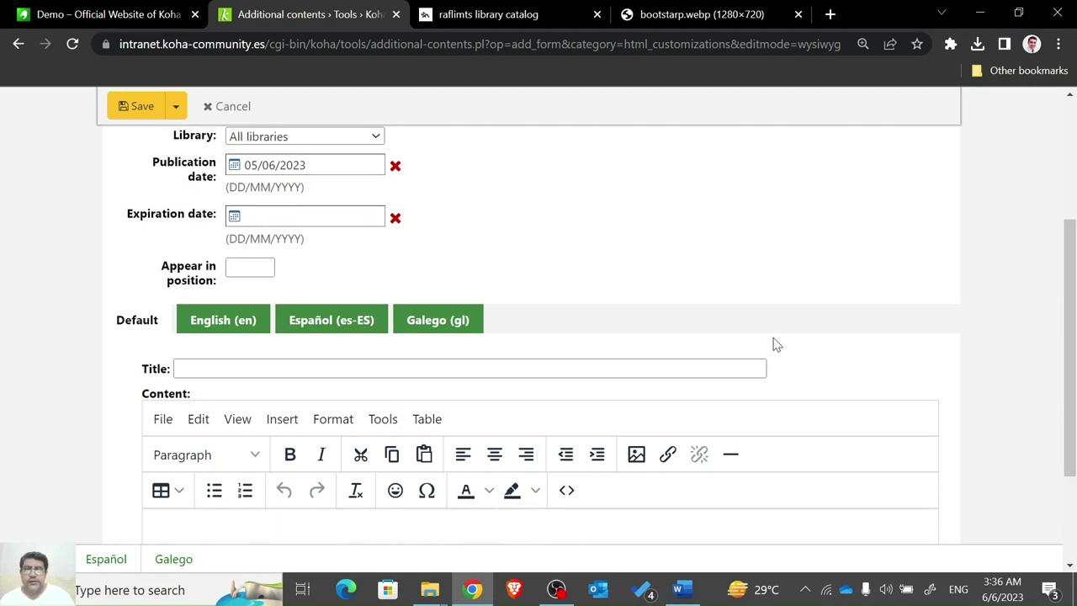
pyautogui.click(277, 369)
pyautogui.write('head')
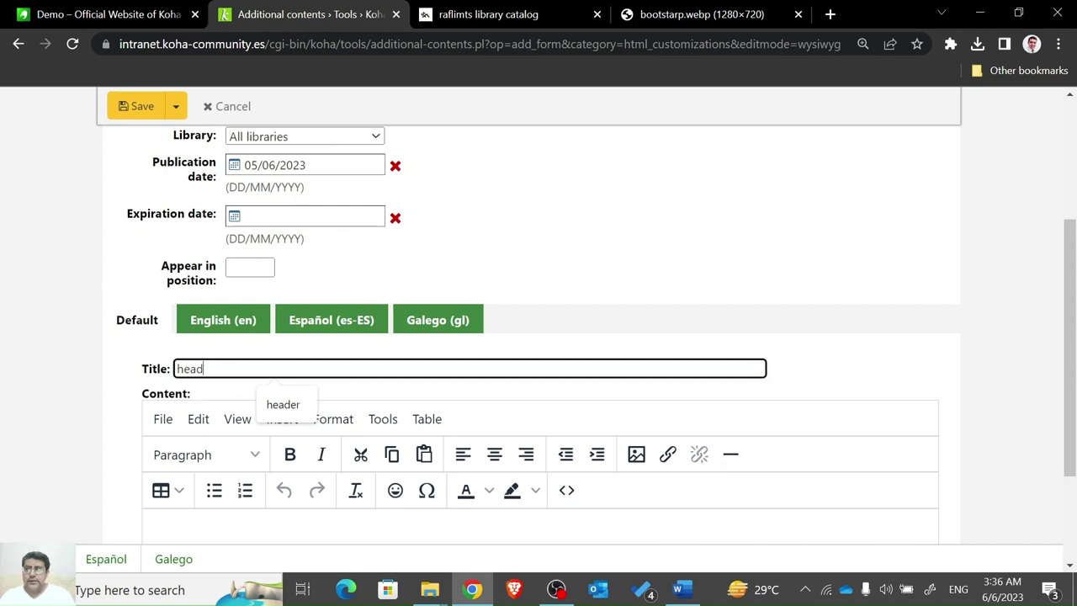
pyautogui.write('er')
pyautogui.moveTo(1073, 233); pyautogui.dragTo(1073, 299)
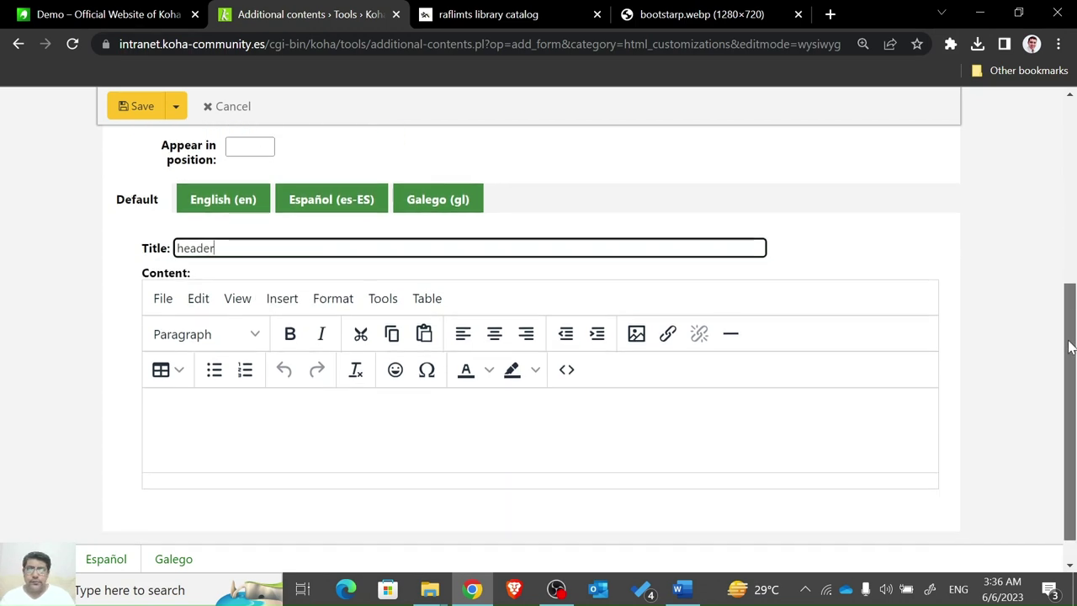
pyautogui.click(570, 368)
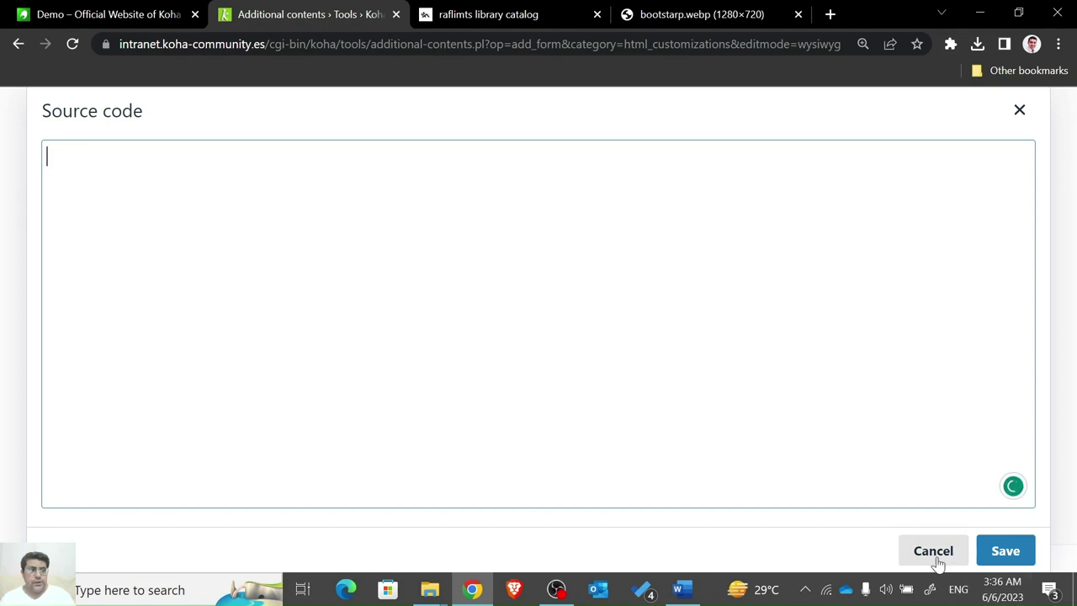
pyautogui.click(933, 552)
# Start inserting an image into the entry's content, and copy the Google Sites home page link from the Word notes.
pyautogui.click(636, 331)
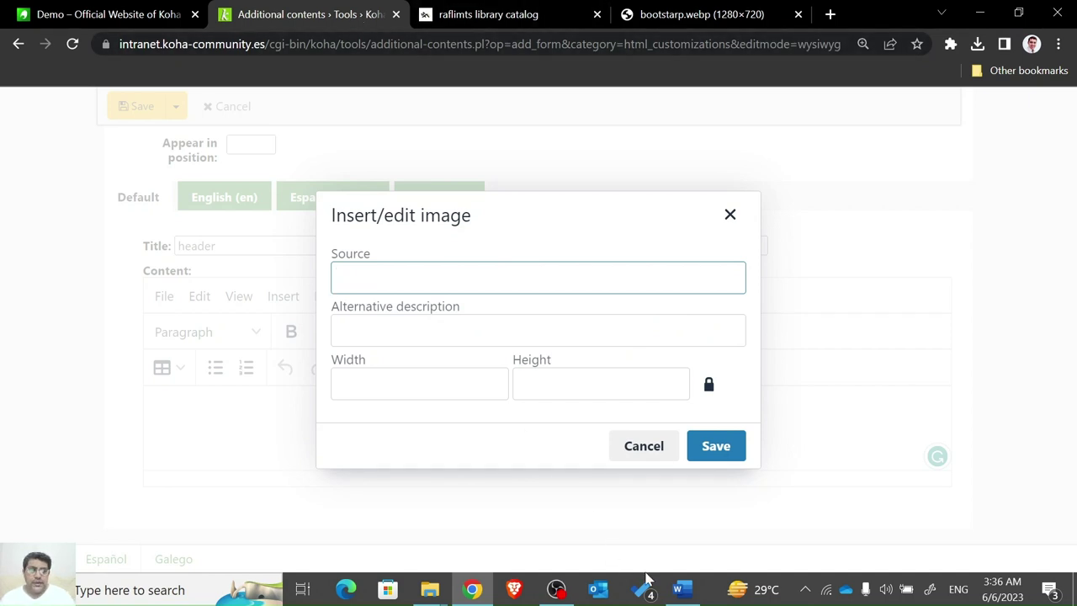
pyautogui.click(682, 589)
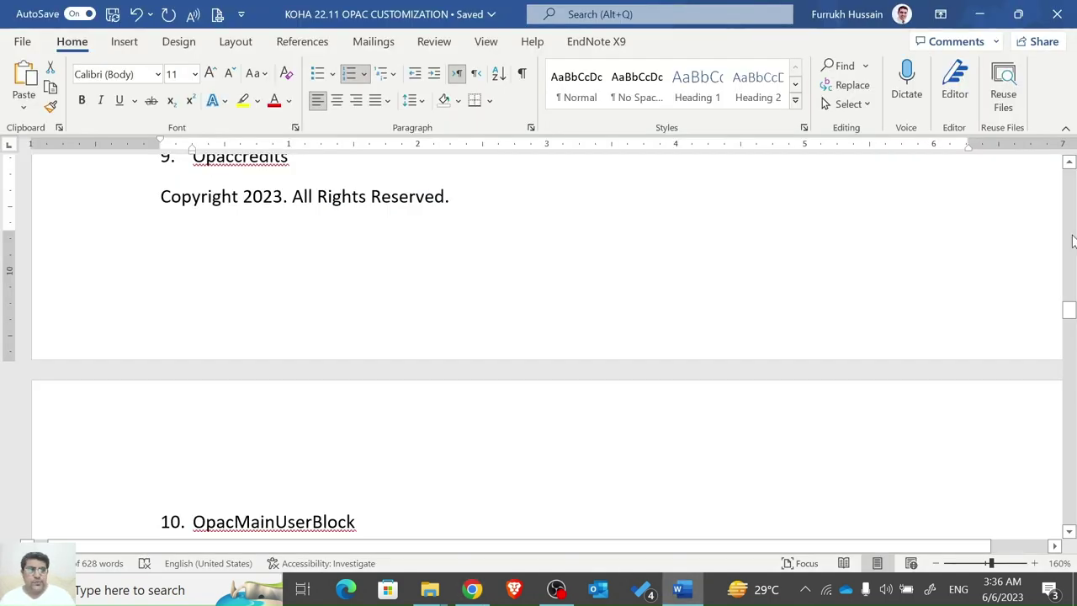
pyautogui.scroll(5, 1068, 164)
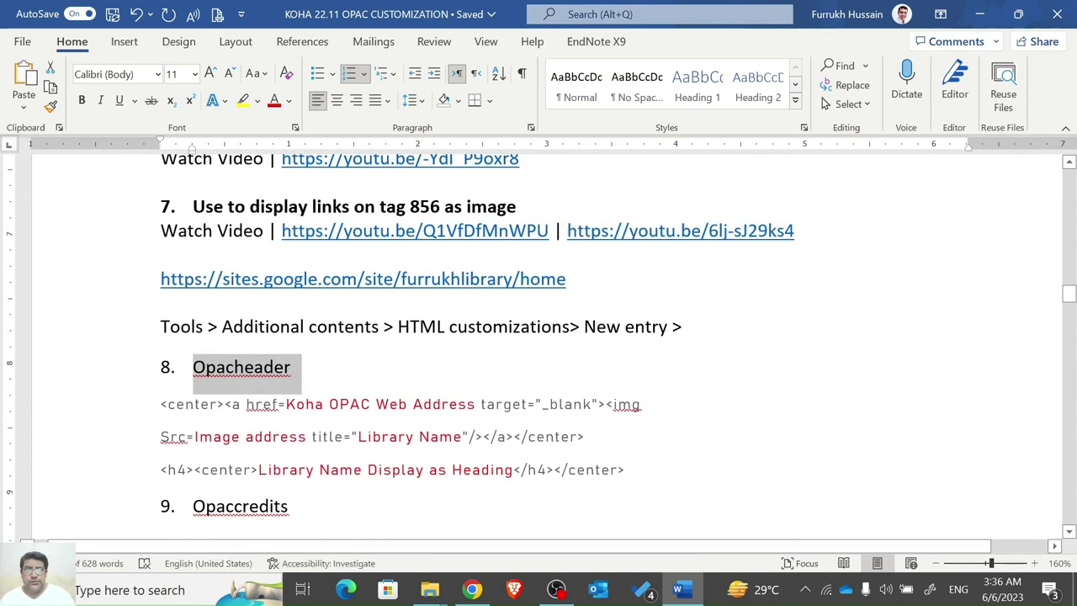
pyautogui.click(557, 284)
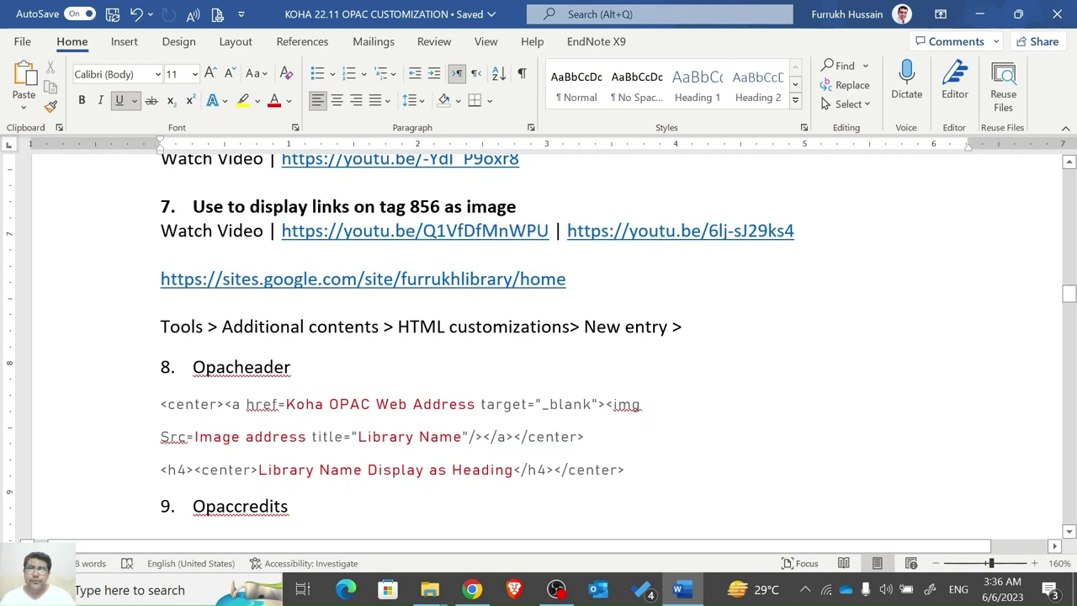
pyautogui.tripleClick(557, 279)
pyautogui.hotkey('ctrl', 'c')
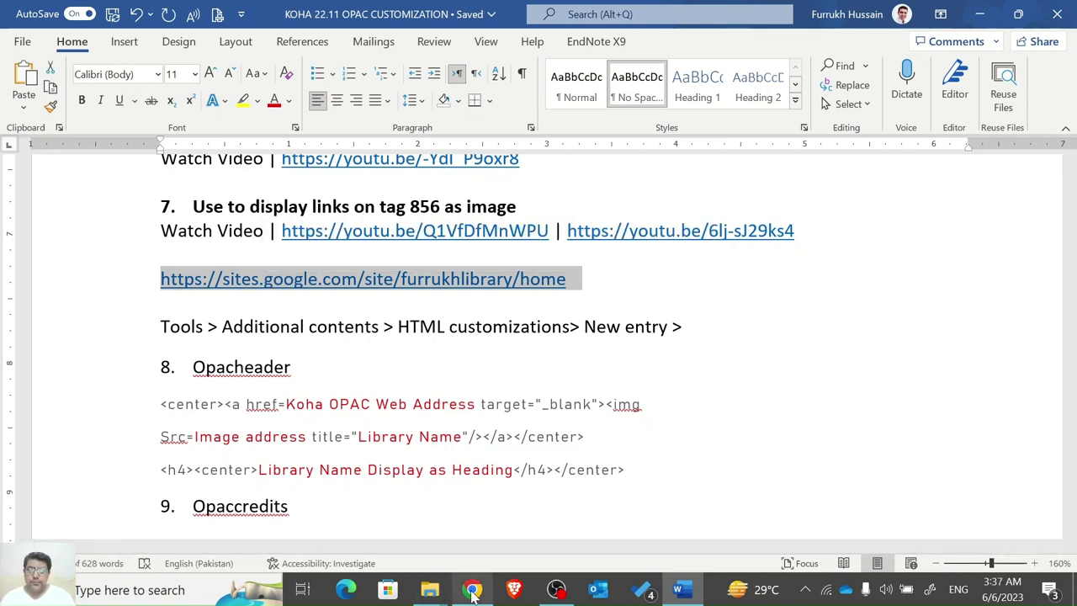
# Switch to Chrome, load the copied link in place of the bootstarp.webp image, and open the site's raflimts picture page.
pyautogui.hotkey('alt', 'Tab')
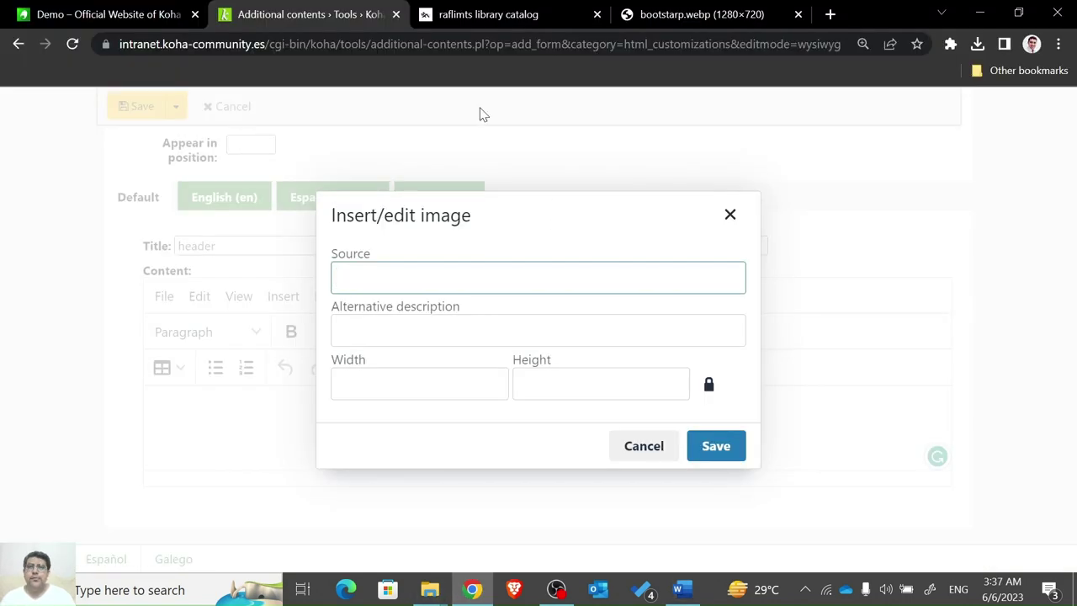
pyautogui.click(721, 14)
pyautogui.click(652, 44)
pyautogui.hotkey('ctrl', 'v')
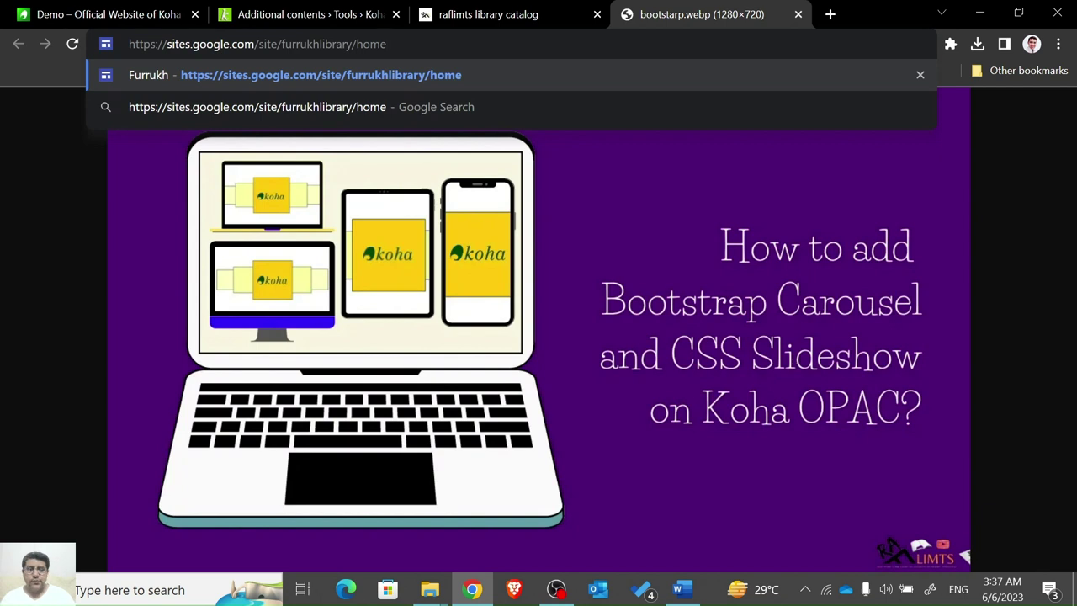
pyautogui.press('Return')
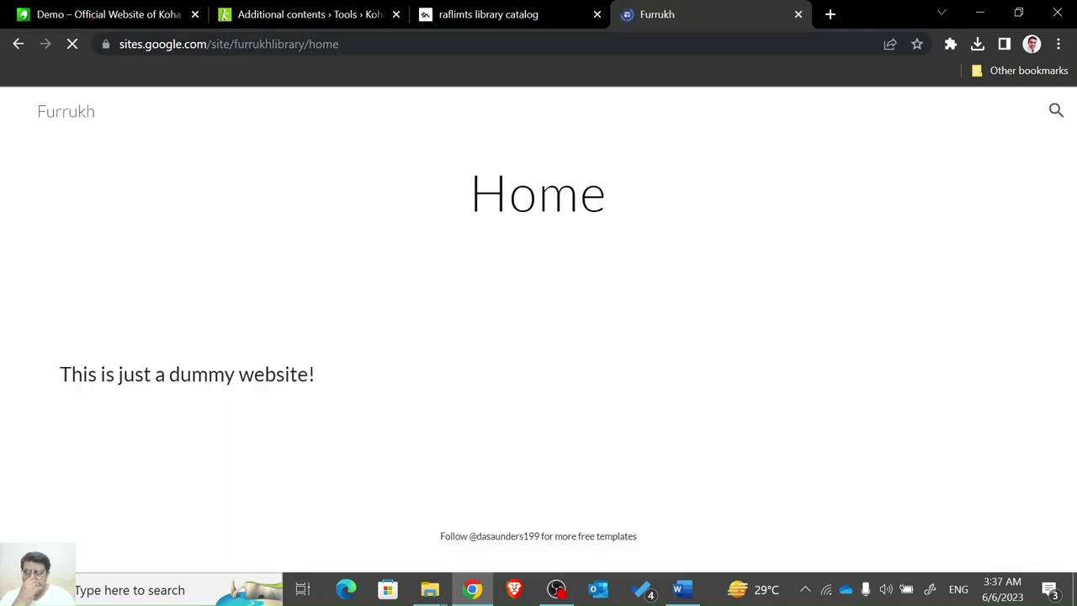
pyautogui.moveTo(992, 120)
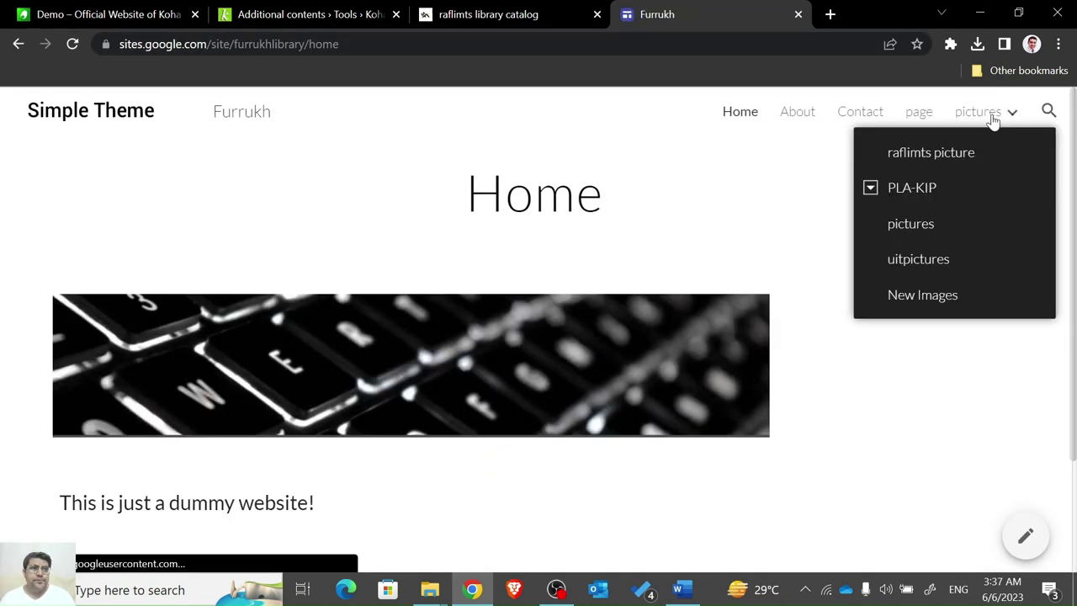
pyautogui.click(936, 160)
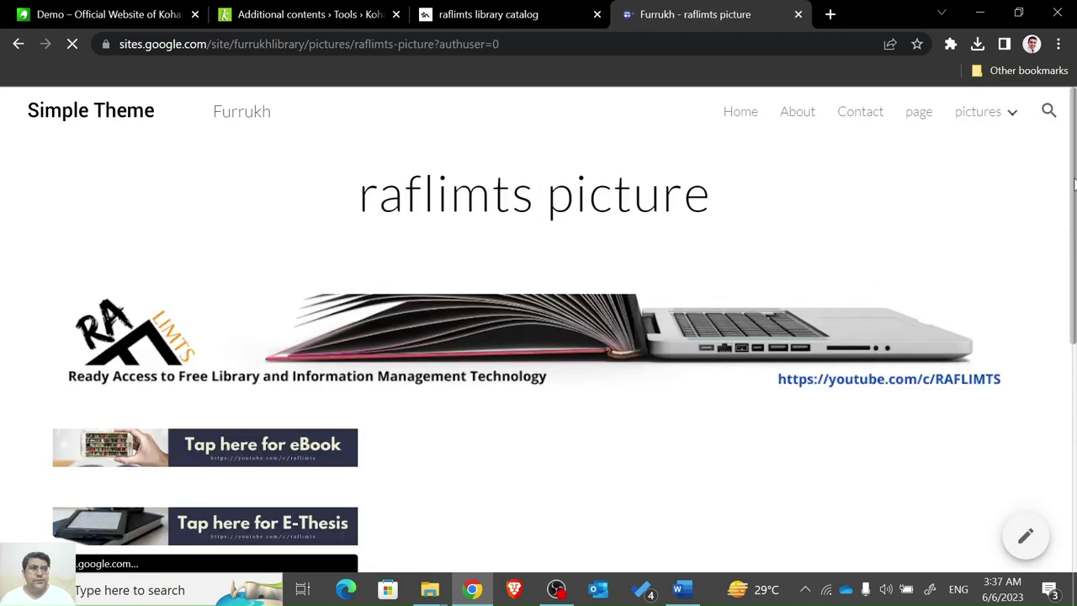
# Copy the image address of the RAFLIMTS banner on the Google Sites page and use it as the source of Koha's image.
pyautogui.scroll(-1, 1073, 172)
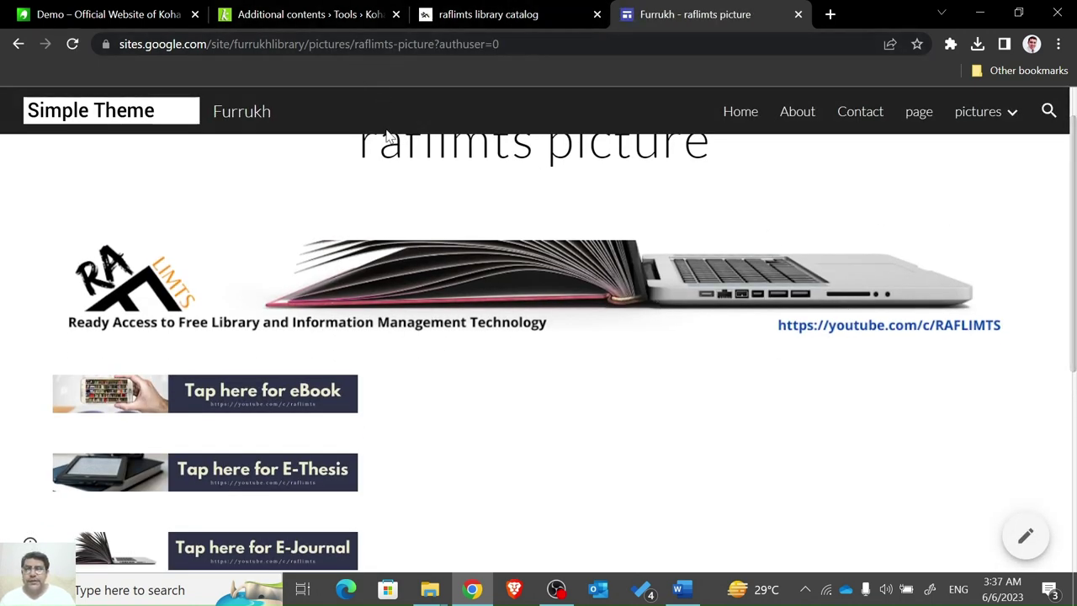
pyautogui.rightClick(461, 274)
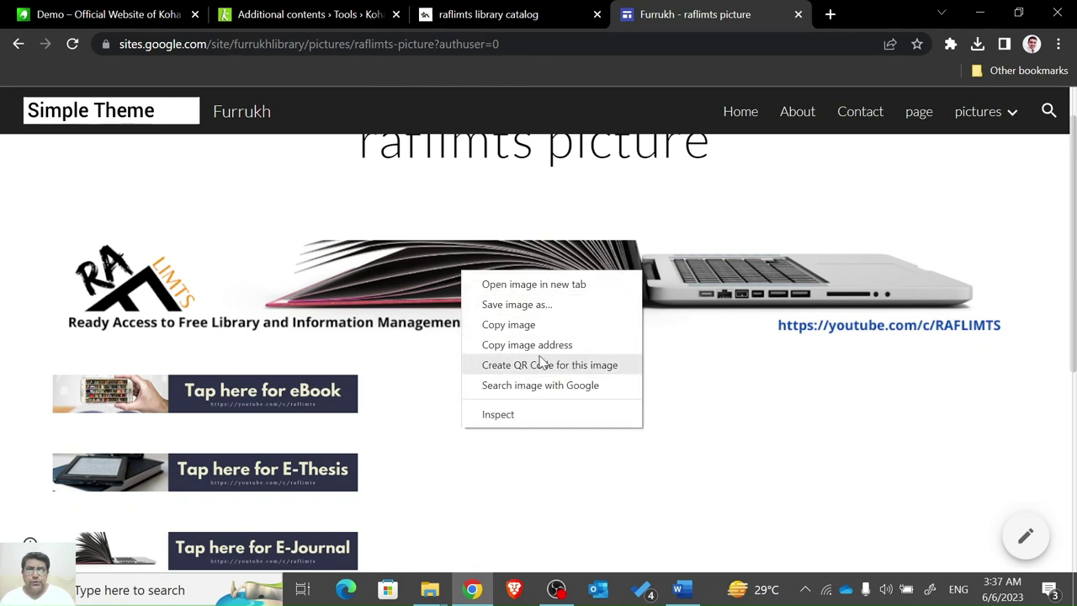
pyautogui.click(540, 347)
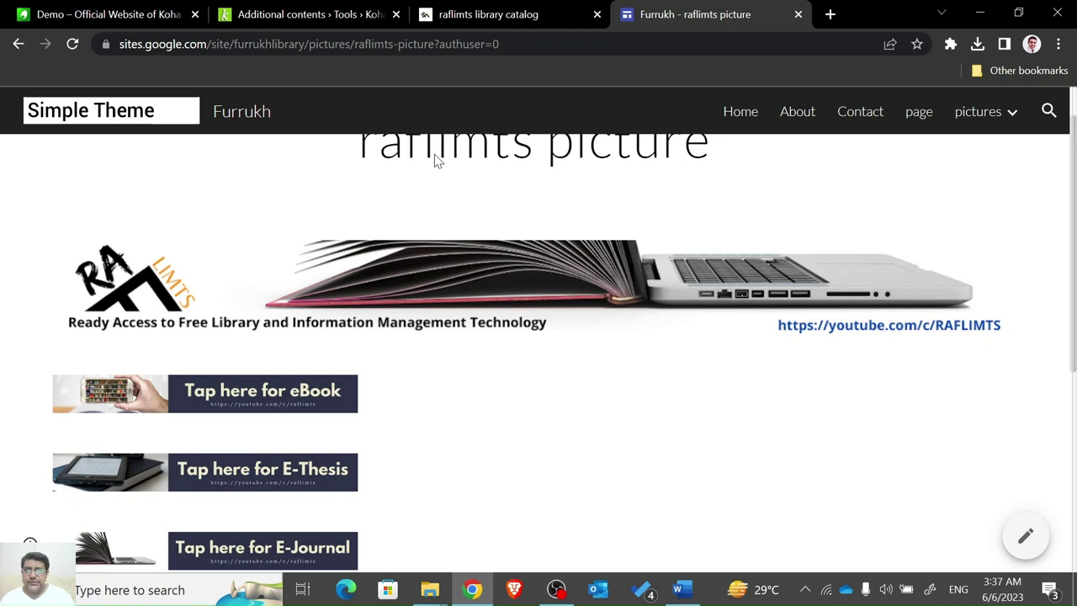
pyautogui.click(292, 10)
pyautogui.hotkey('ctrl', 'v')
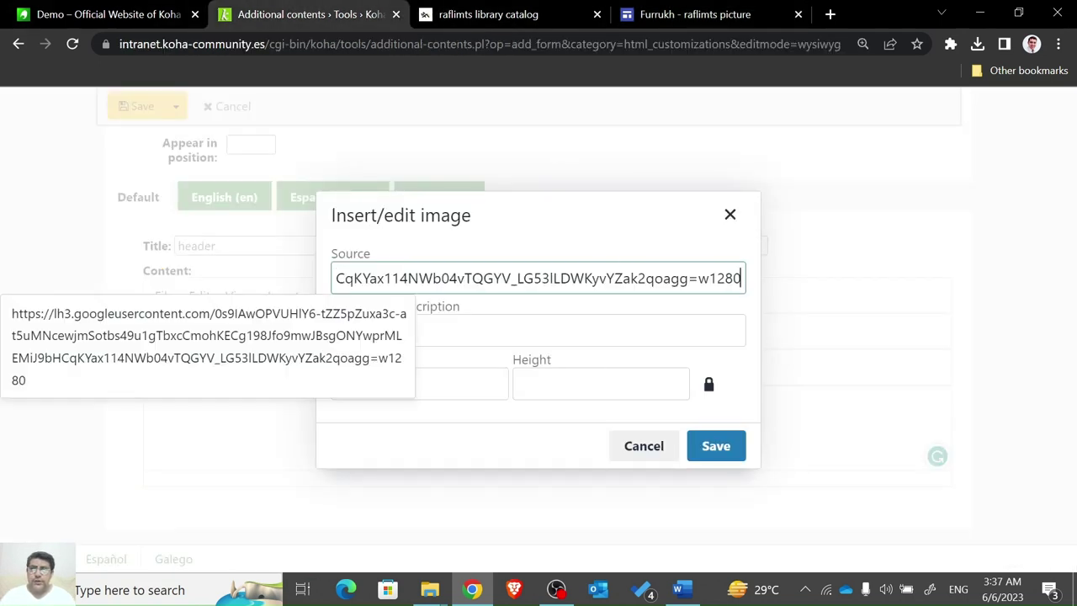
# Give the image the alternative description "raflimts library" and insert it at its original size.
pyautogui.press('Tab')
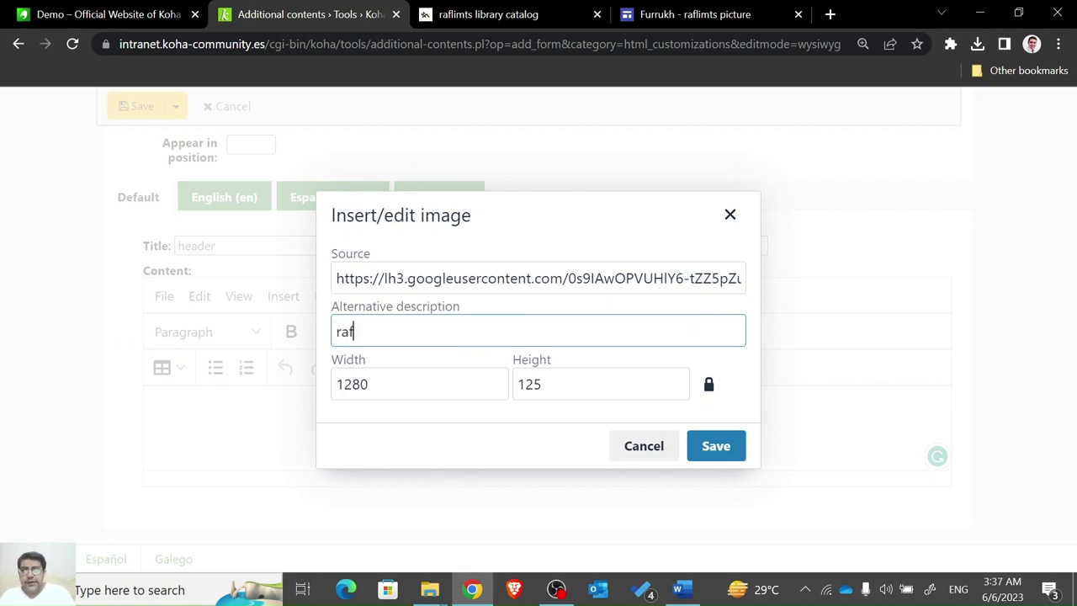
pyautogui.write('raflimts li')
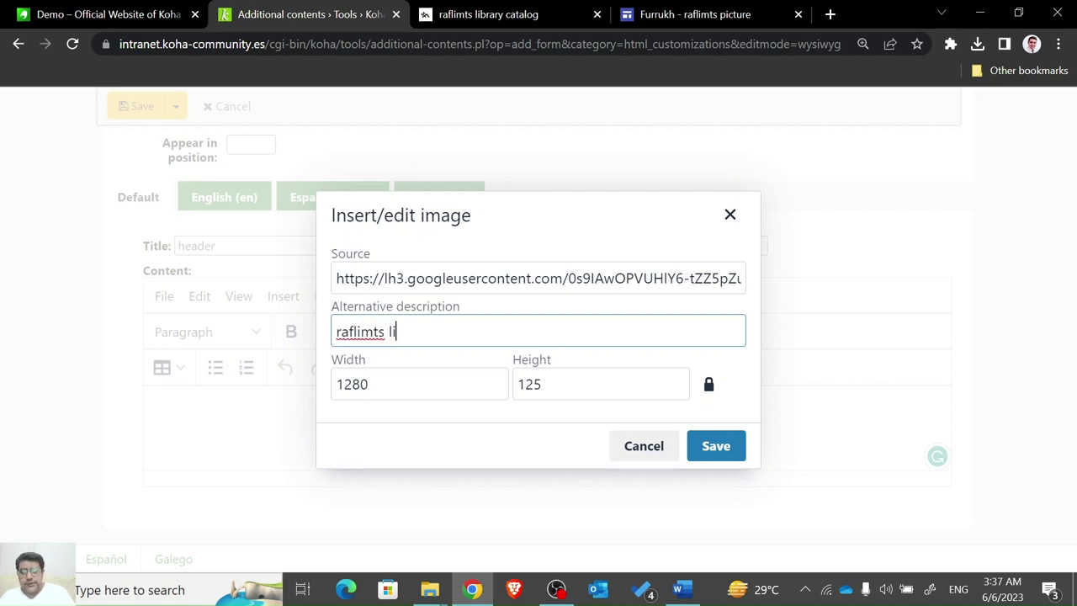
pyautogui.write('brary')
pyautogui.press('Tab')
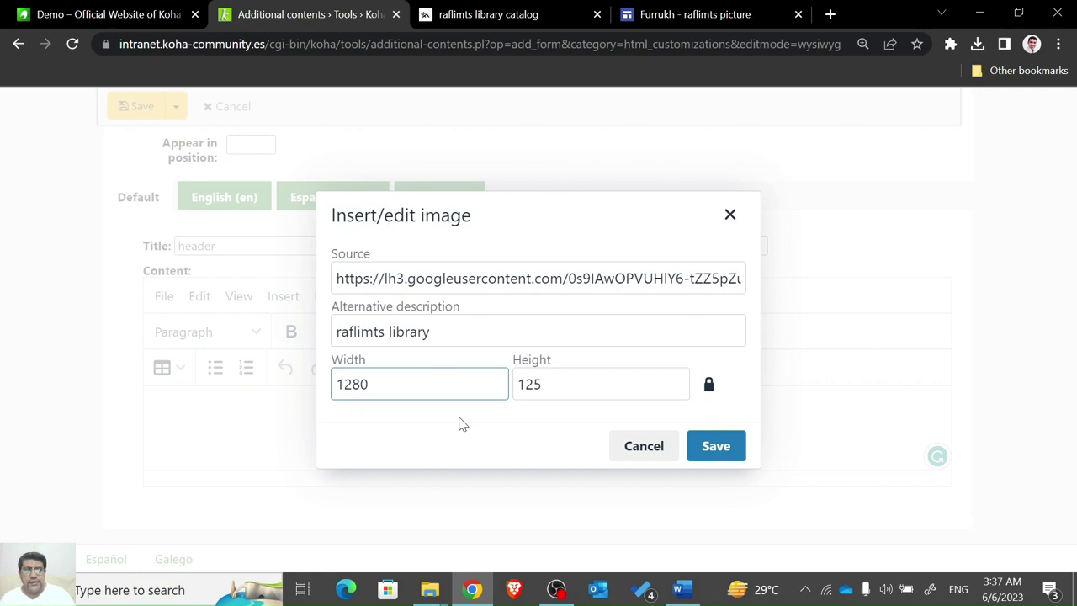
pyautogui.press('Left')
pyautogui.press('Left')
pyautogui.press('Left')
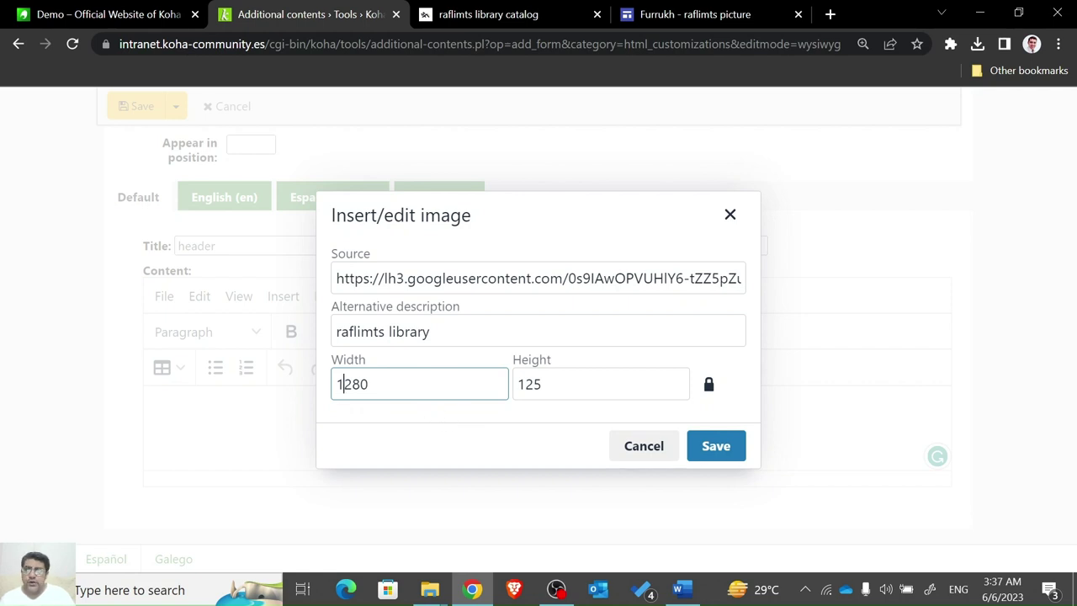
pyautogui.click(714, 457)
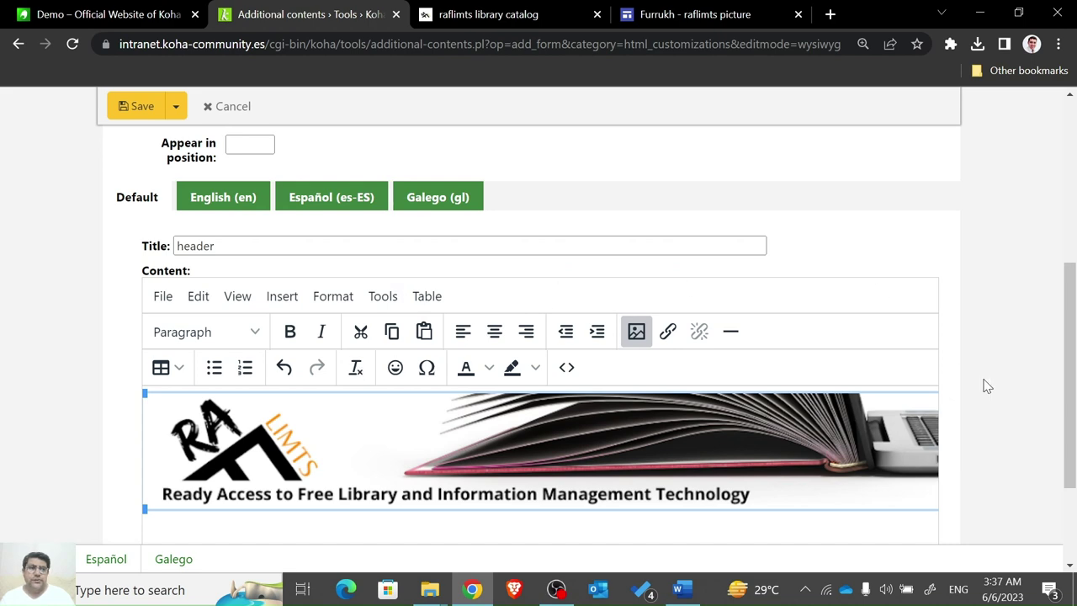
pyautogui.moveTo(1070, 377)
pyautogui.mouseDown()
pyautogui.moveTo(1070, 423)
pyautogui.moveTo(1068, 320)
pyautogui.moveTo(1069, 370)
pyautogui.mouseUp()
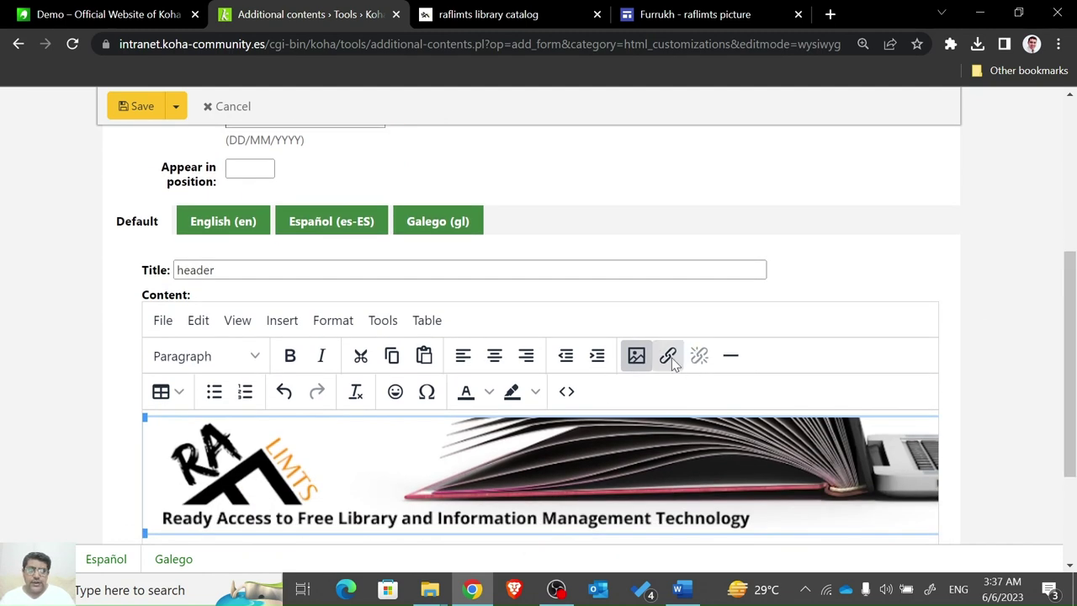
pyautogui.click(669, 356)
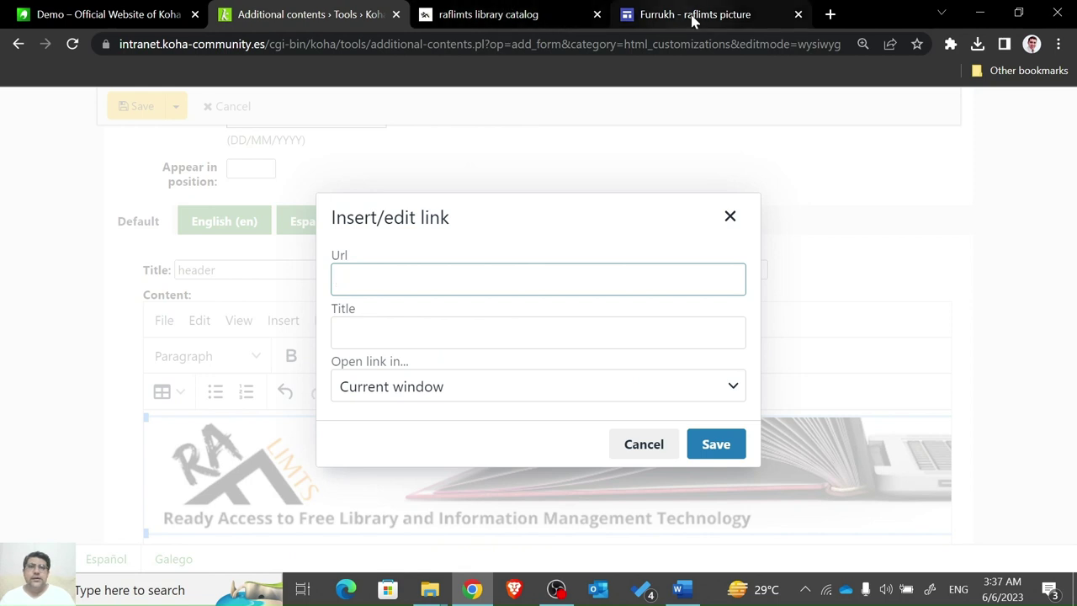
pyautogui.click(471, 14)
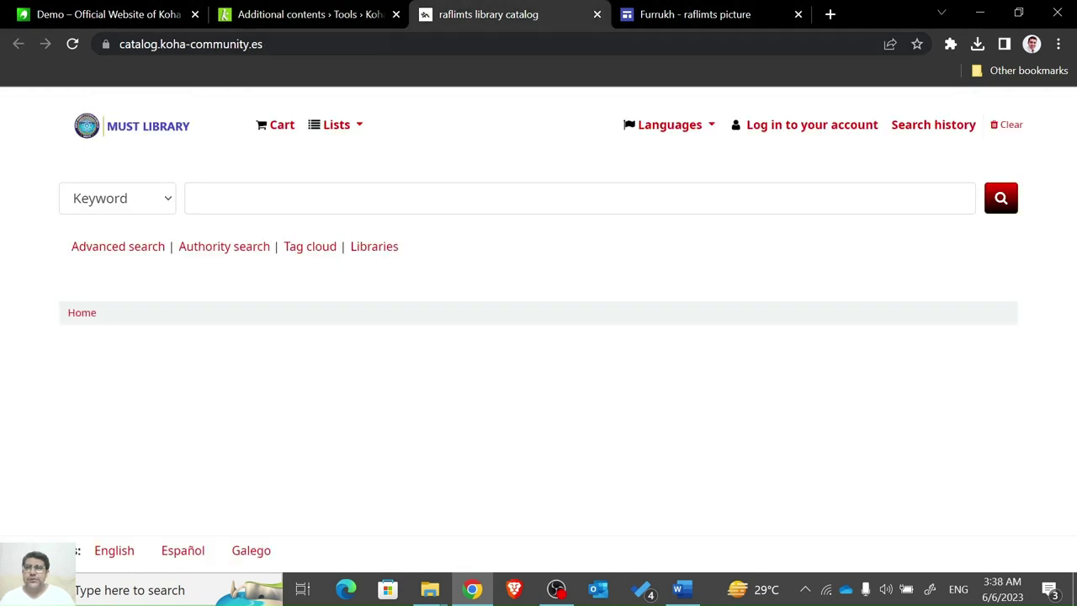
pyautogui.click(286, 22)
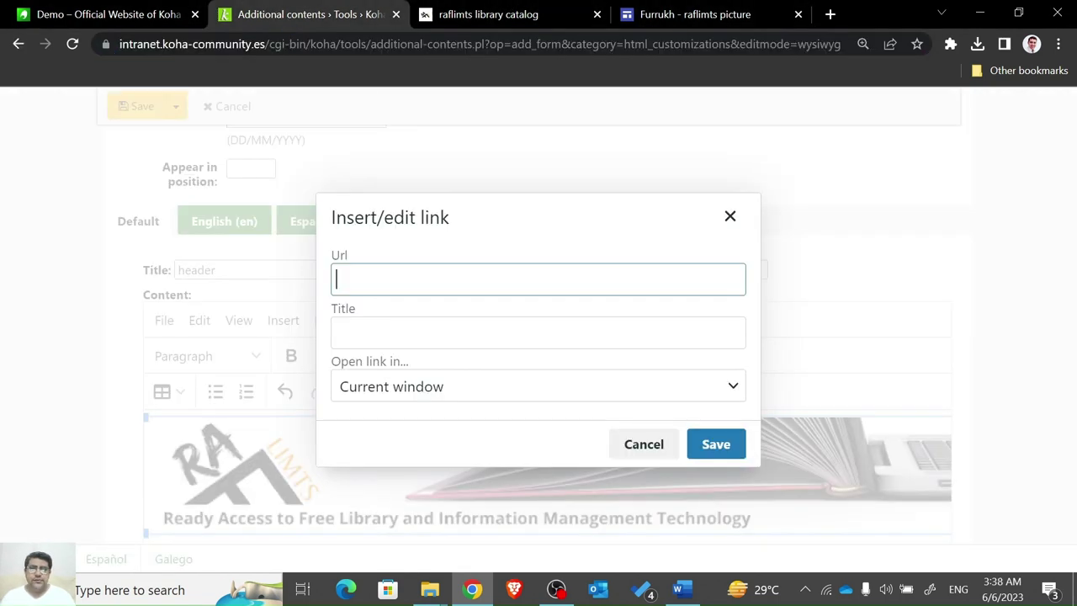
pyautogui.hotkey('ctrl', 'v')
pyautogui.press('Tab')
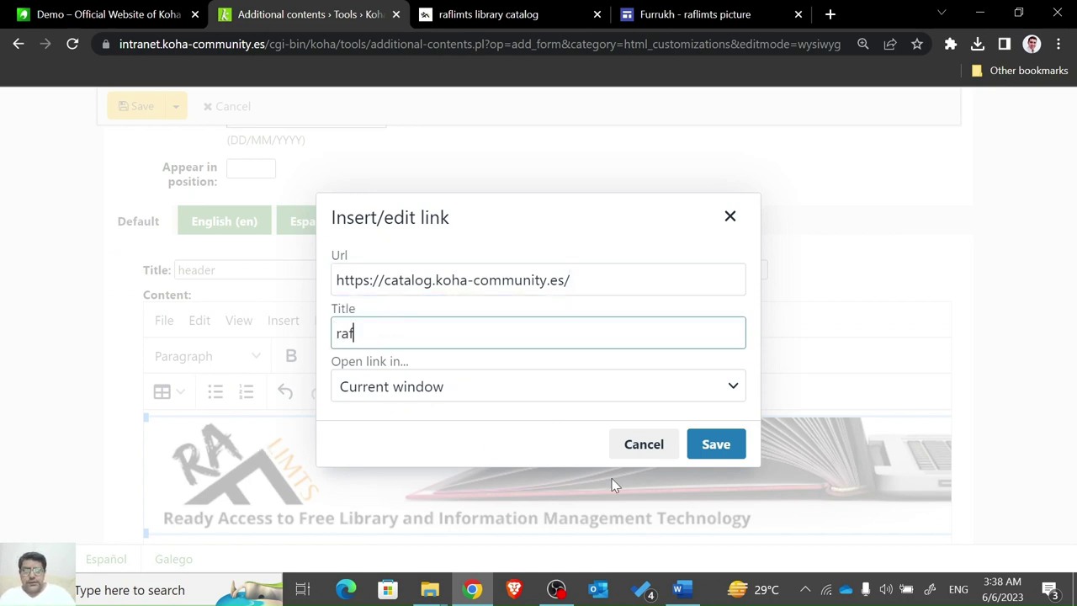
# Title the banner's link "raflimts library", make it open in a new window, and save the link.
pyautogui.write('raflim')
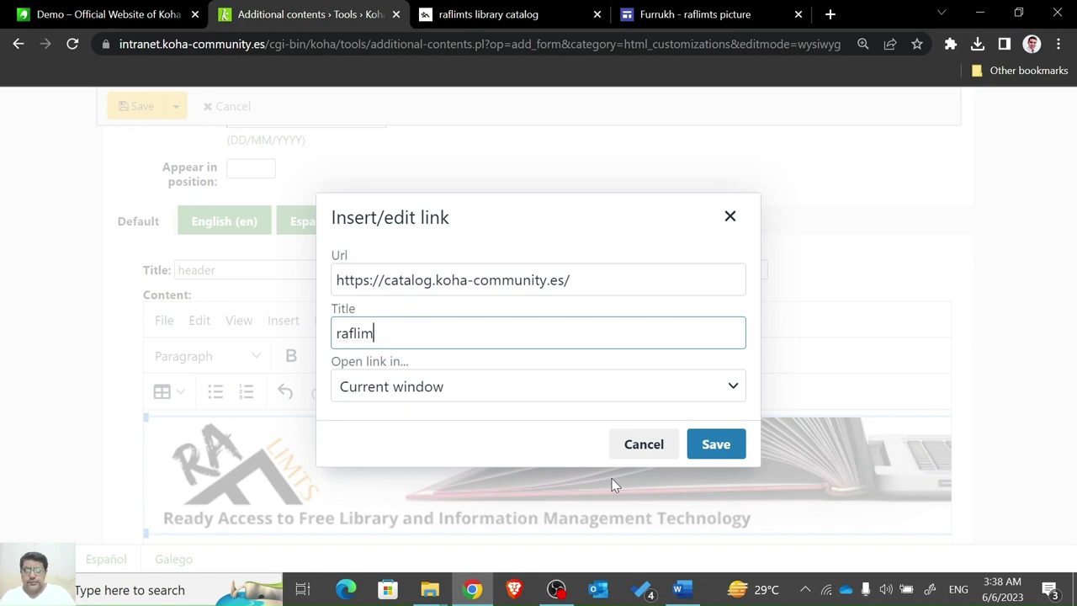
pyautogui.write('ys ts')
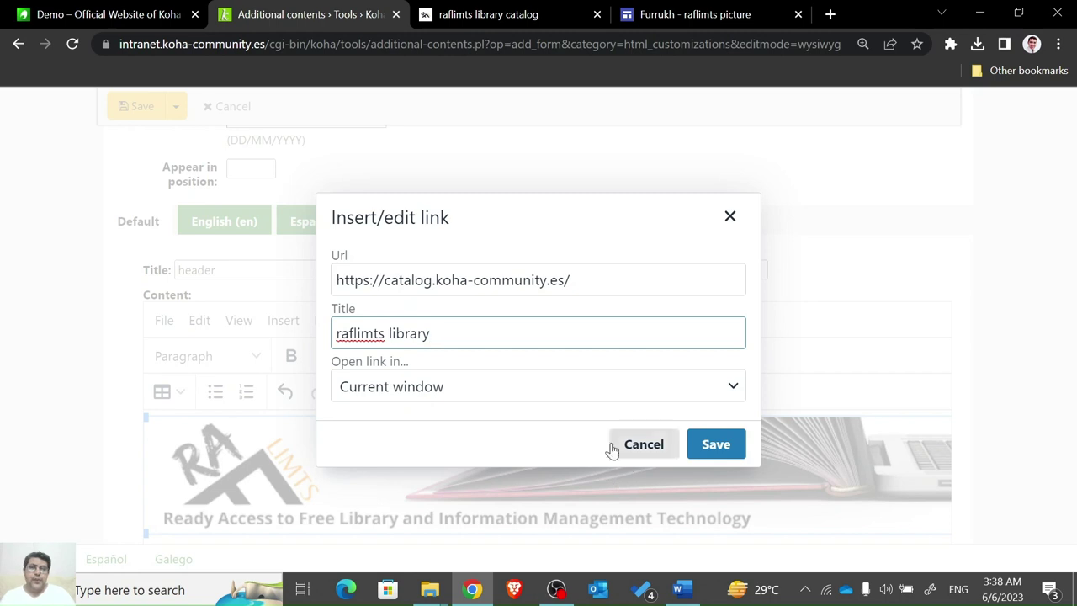
pyautogui.click(625, 383)
pyautogui.click(400, 453)
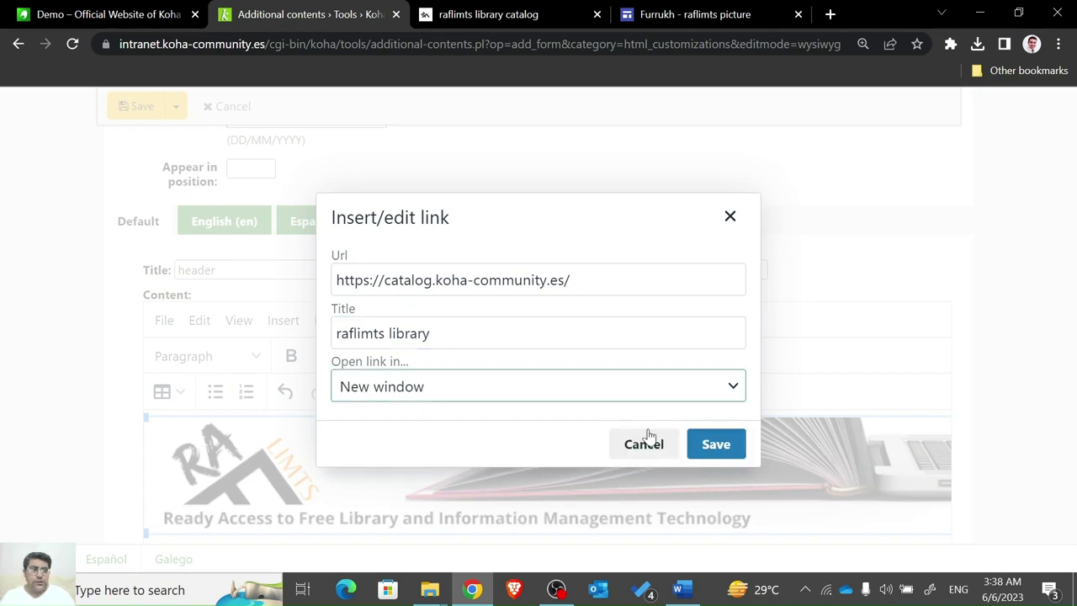
pyautogui.click(714, 447)
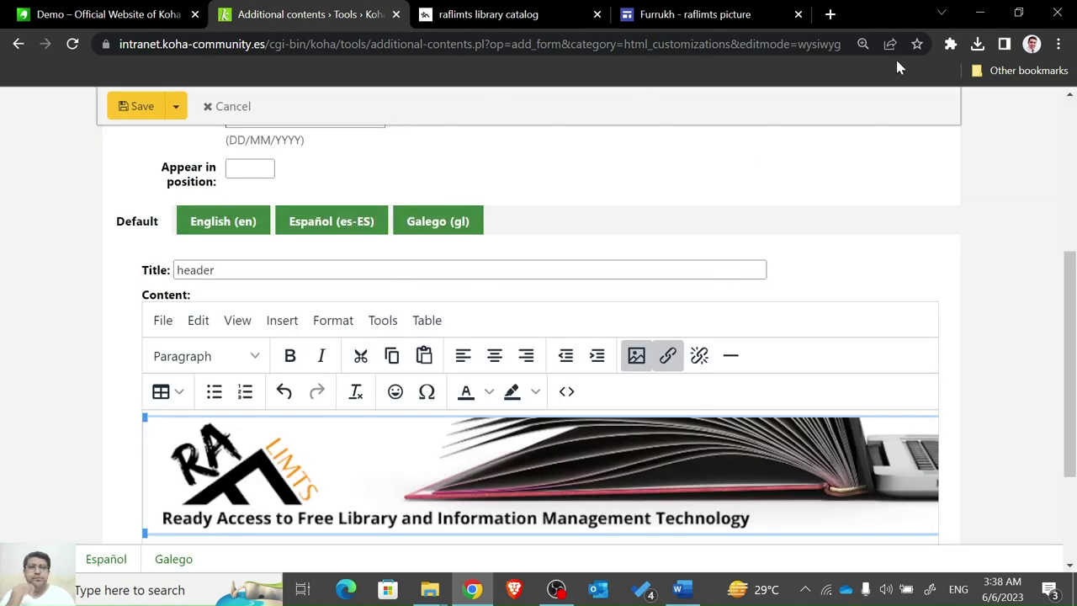
# Review the opacheader entry's settings and banner content, and save the entry.
pyautogui.moveTo(1072, 261)
pyautogui.mouseDown()
pyautogui.moveTo(1071, 284)
pyautogui.moveTo(1072, 267)
pyautogui.mouseUp()
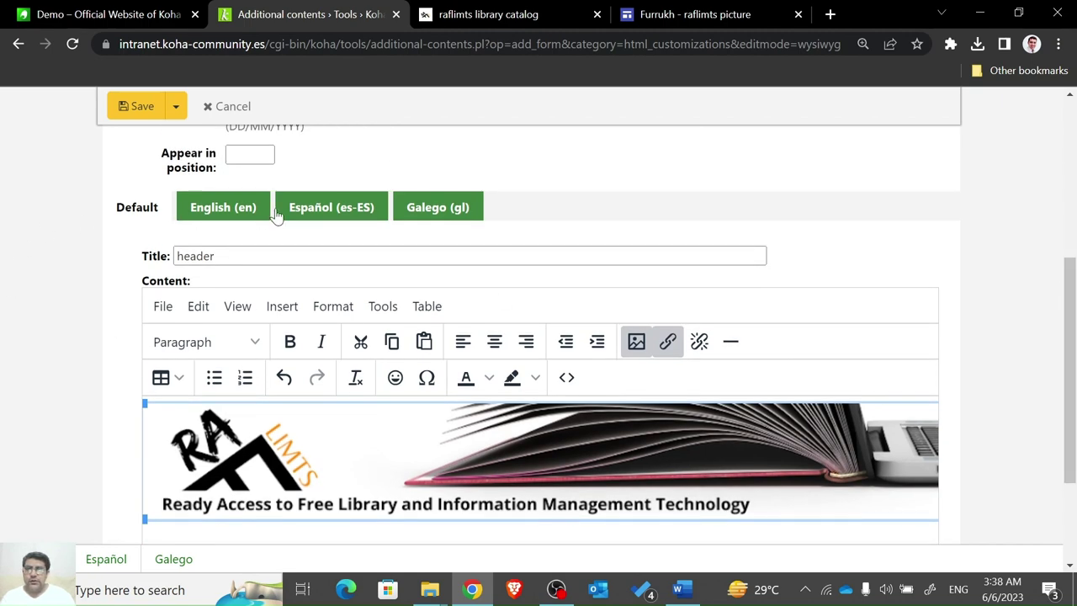
pyautogui.moveTo(1072, 359)
pyautogui.mouseDown()
pyautogui.moveTo(1071, 395)
pyautogui.moveTo(1073, 366)
pyautogui.mouseUp()
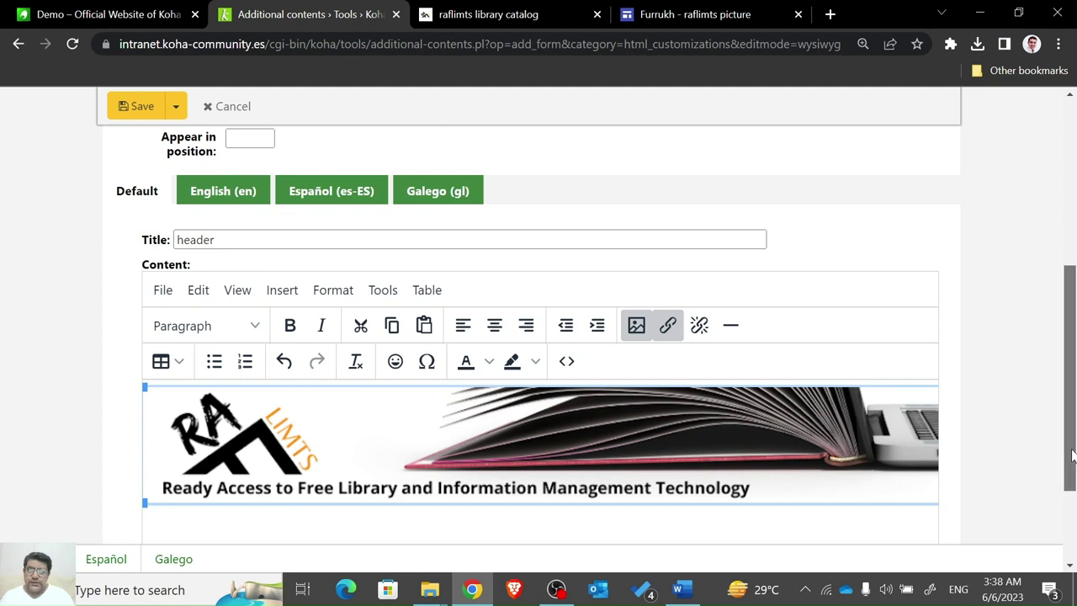
pyautogui.moveTo(1072, 455); pyautogui.dragTo(1072, 515)
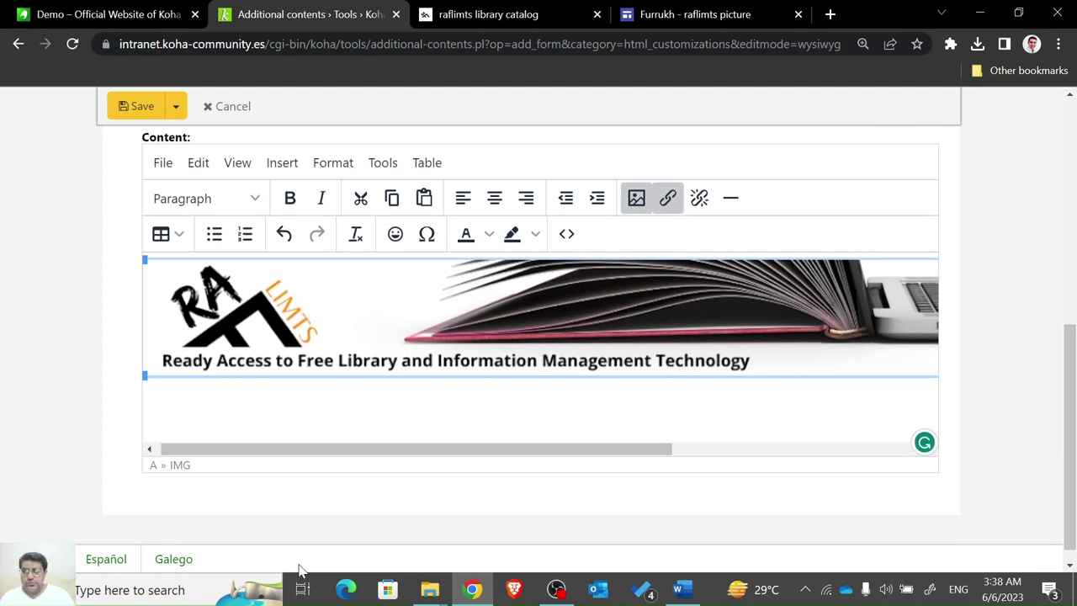
pyautogui.moveTo(1071, 476); pyautogui.dragTo(1073, 337)
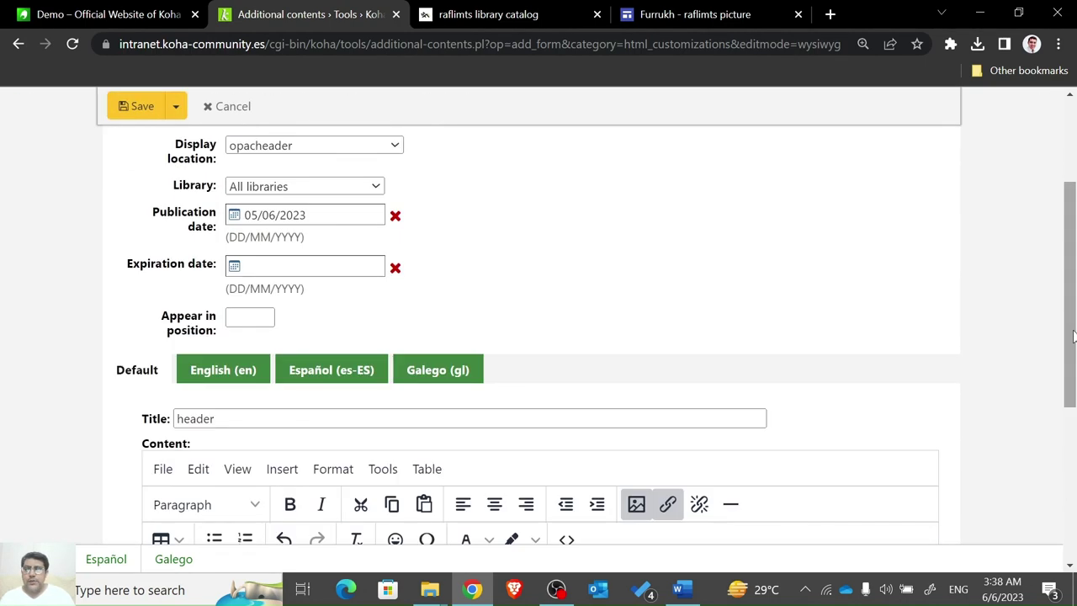
pyautogui.click(143, 106)
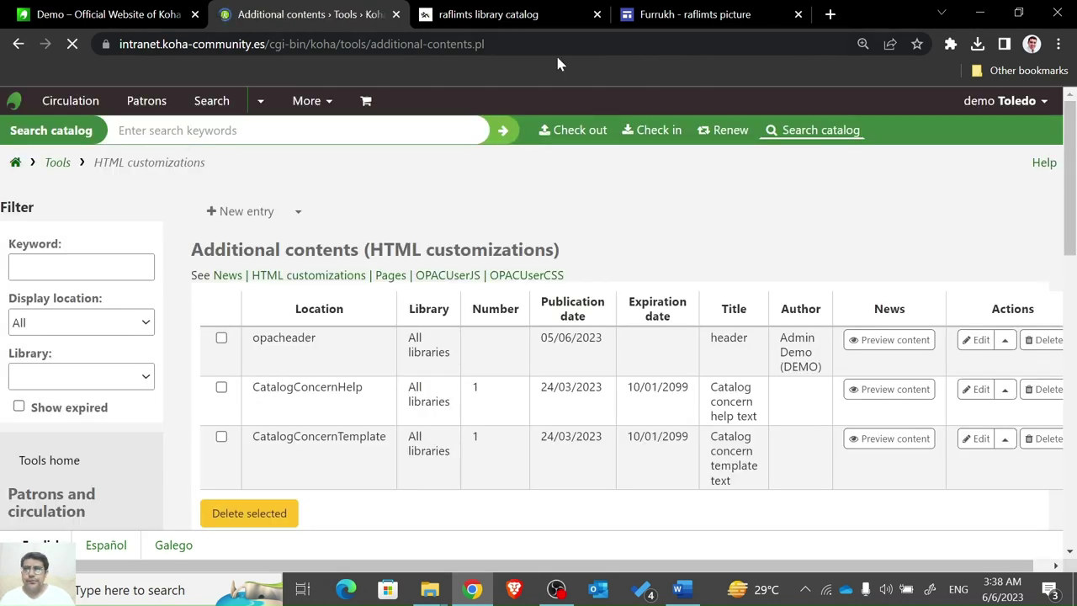
# Reload the OPAC catalog page and examine how the header banner fits the page width at 100% zoom.
pyautogui.click(492, 12)
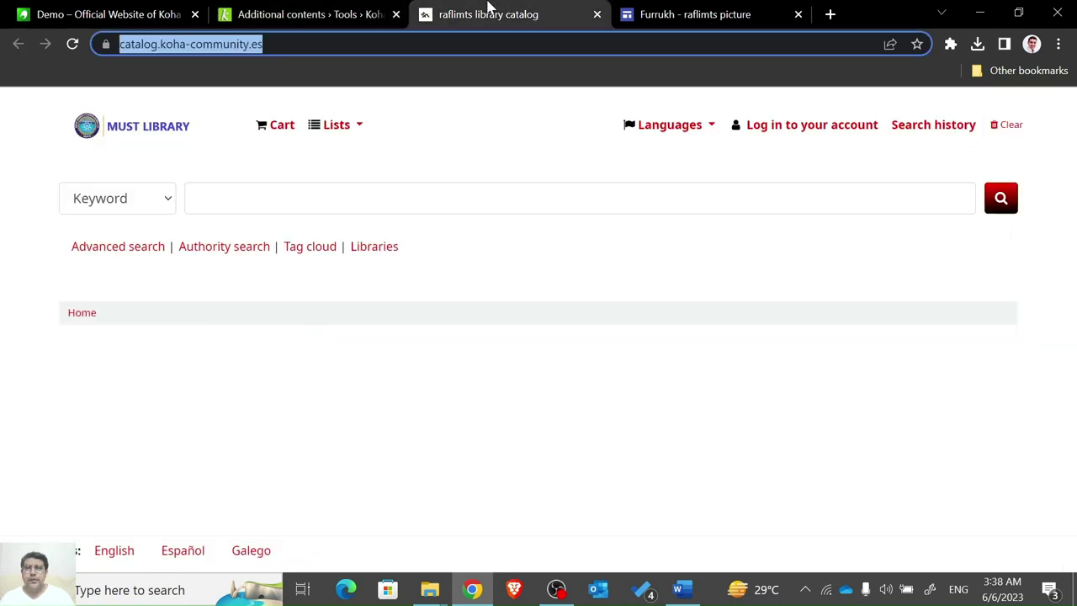
pyautogui.click(270, 12)
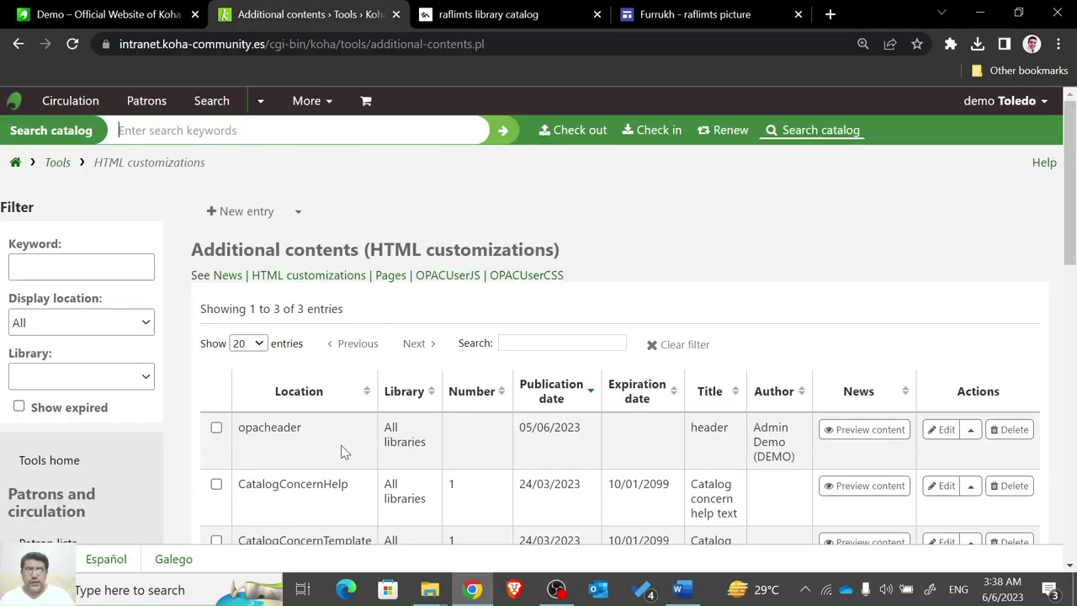
pyautogui.click(523, 16)
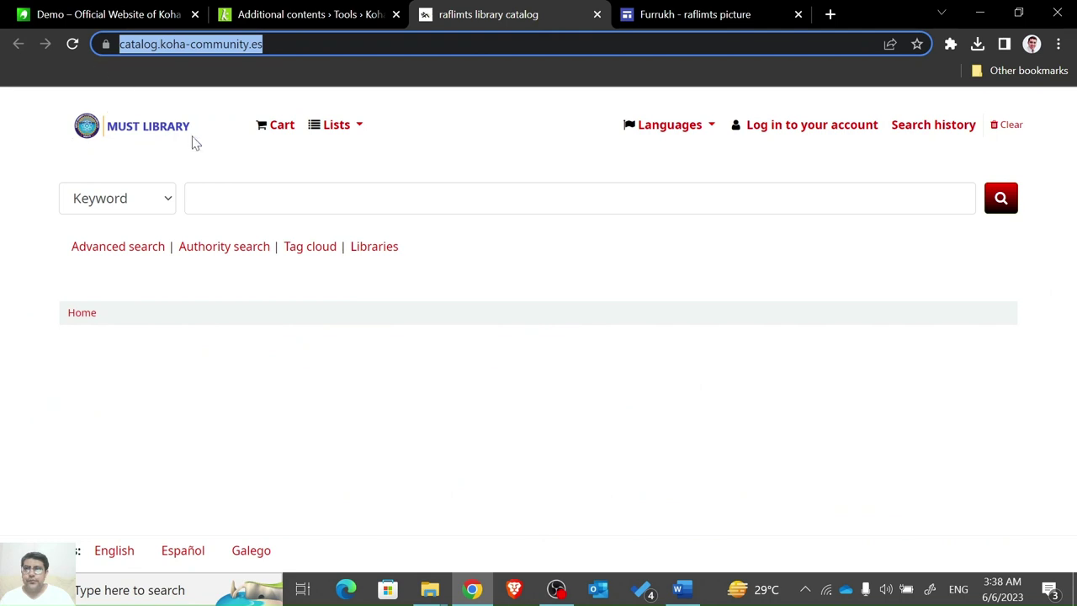
pyautogui.click(72, 43)
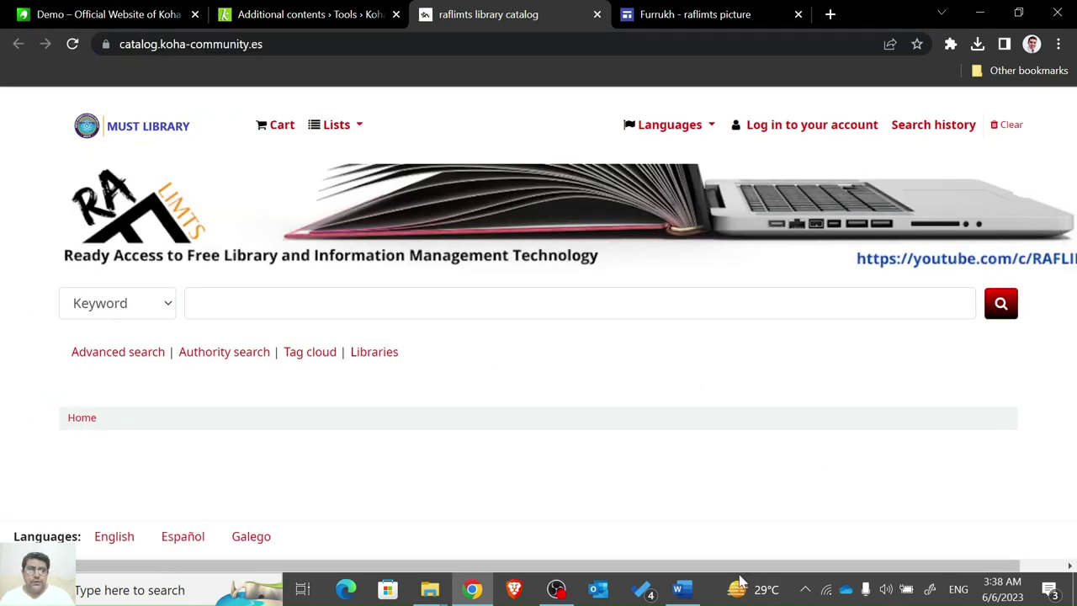
pyautogui.moveTo(776, 570); pyautogui.dragTo(950, 547)
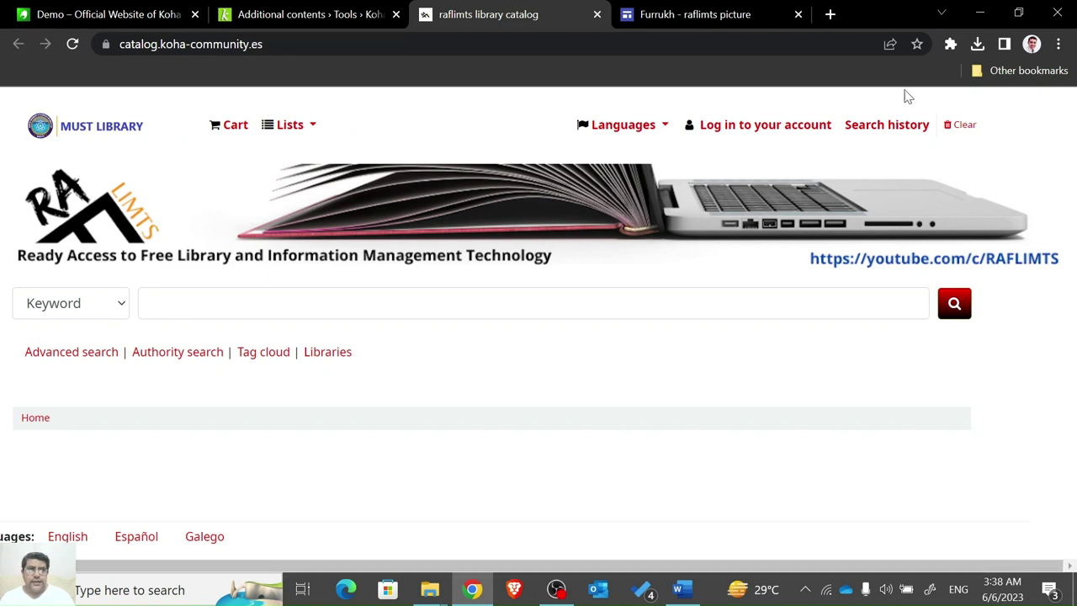
pyautogui.click(1058, 43)
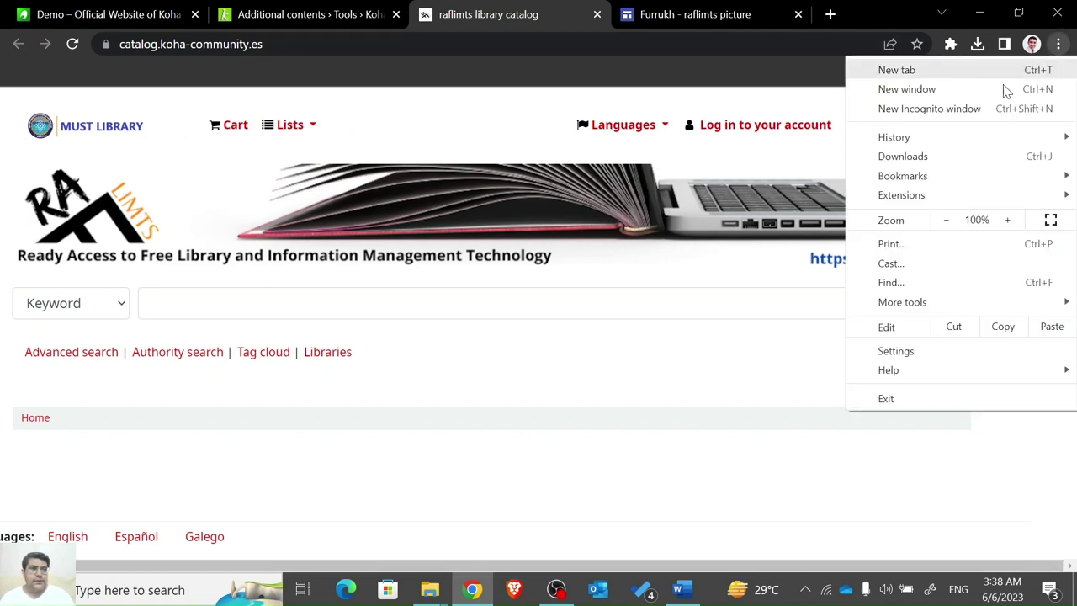
pyautogui.click(959, 220)
pyautogui.click(1008, 220)
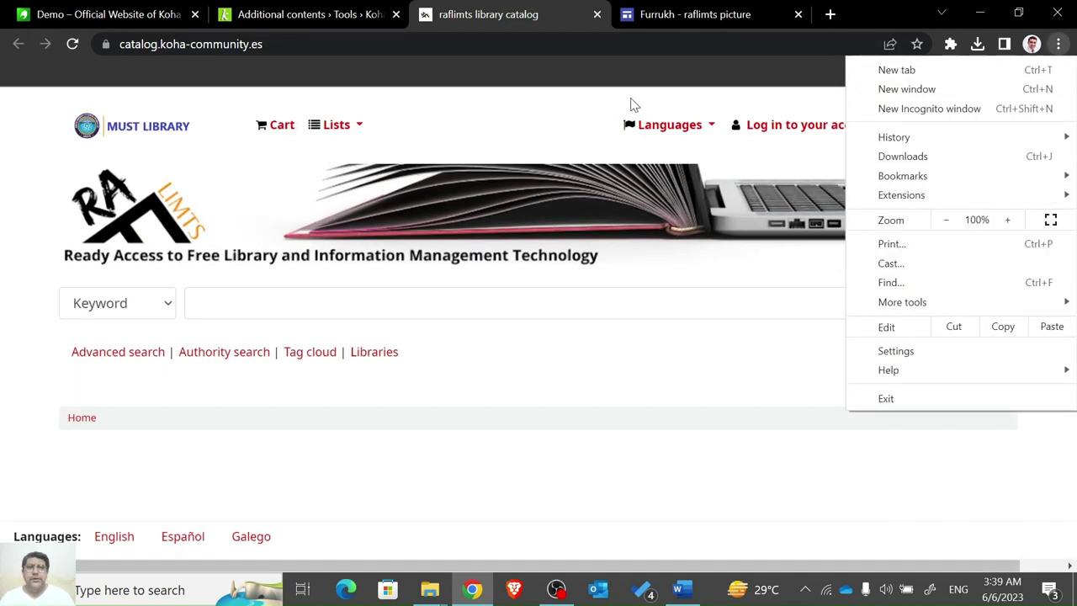
# Edit the opacheader entry's banner image, setting its width to 1200 with proportions locked, and save the image properties.
pyautogui.click(348, 10)
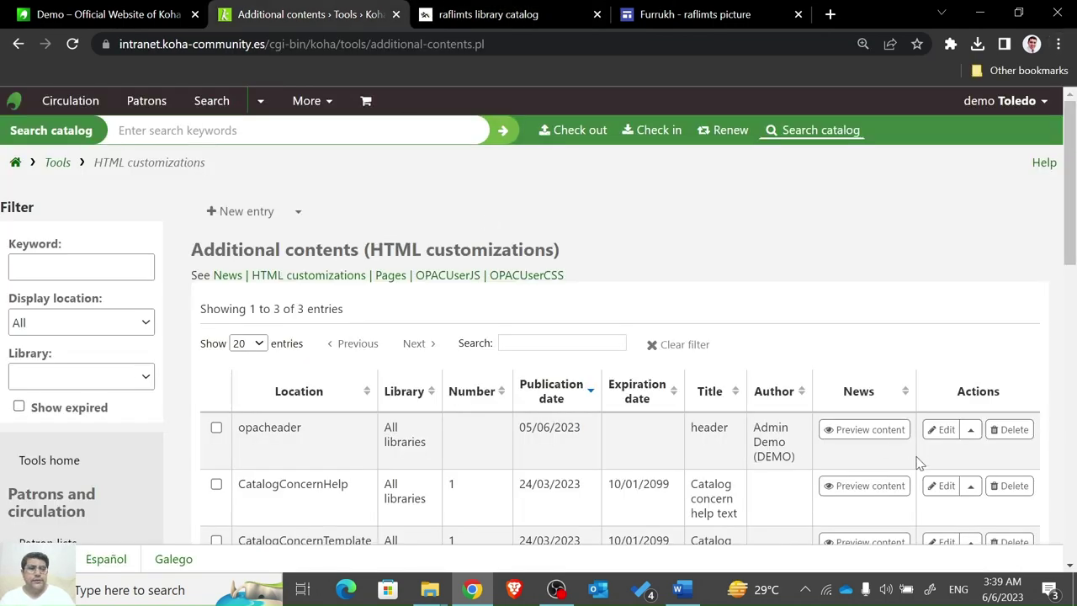
pyautogui.click(943, 430)
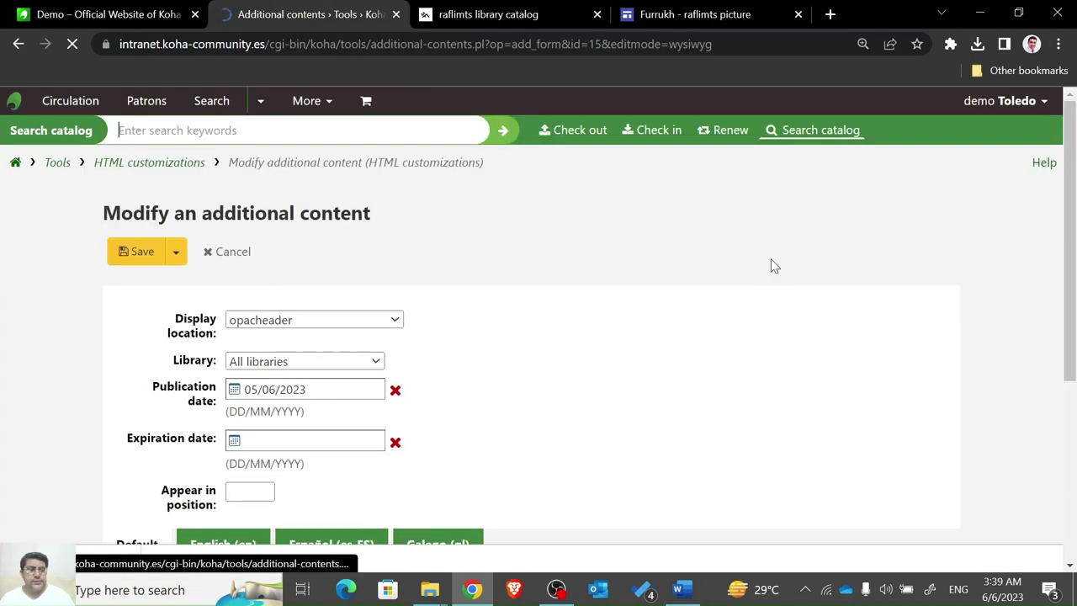
pyautogui.moveTo(1069, 283); pyautogui.dragTo(1068, 443)
pyautogui.click(639, 455)
pyautogui.click(636, 335)
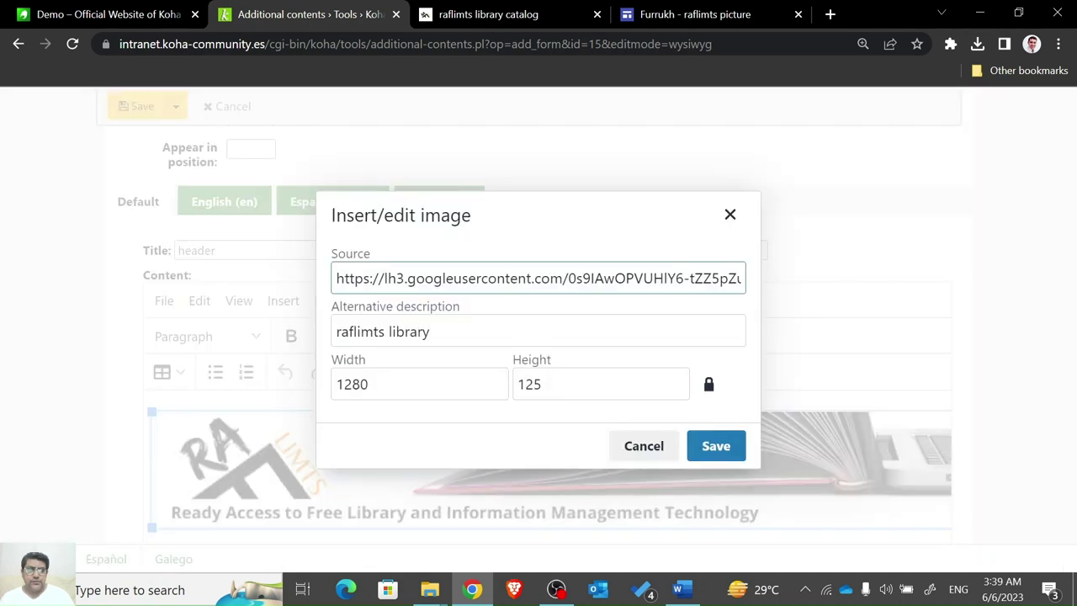
pyautogui.click(368, 383)
pyautogui.press('BackSpace')
pyautogui.press('BackSpace')
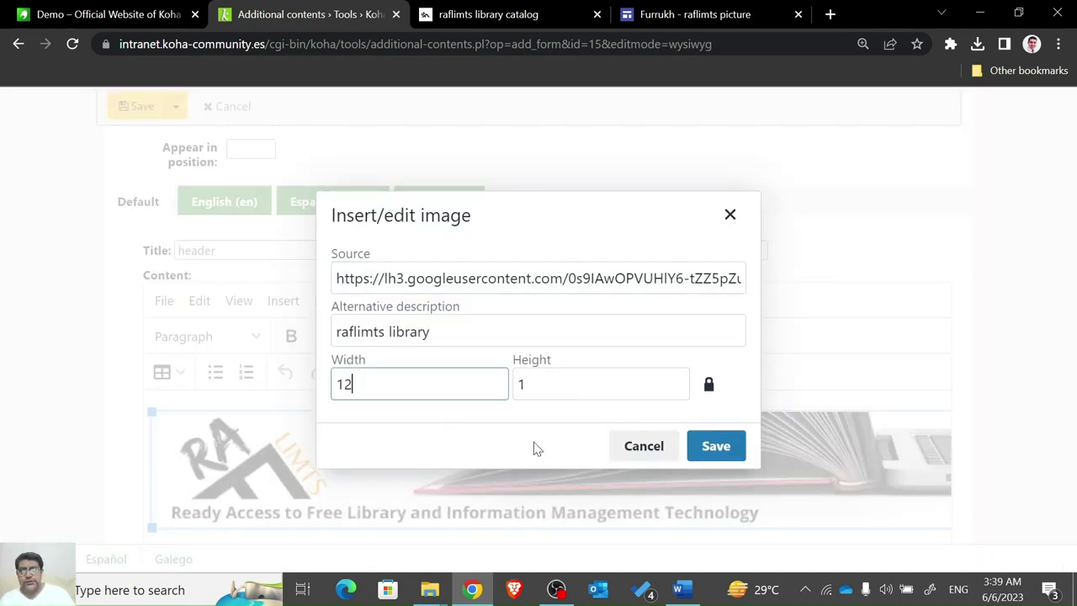
pyautogui.write('00')
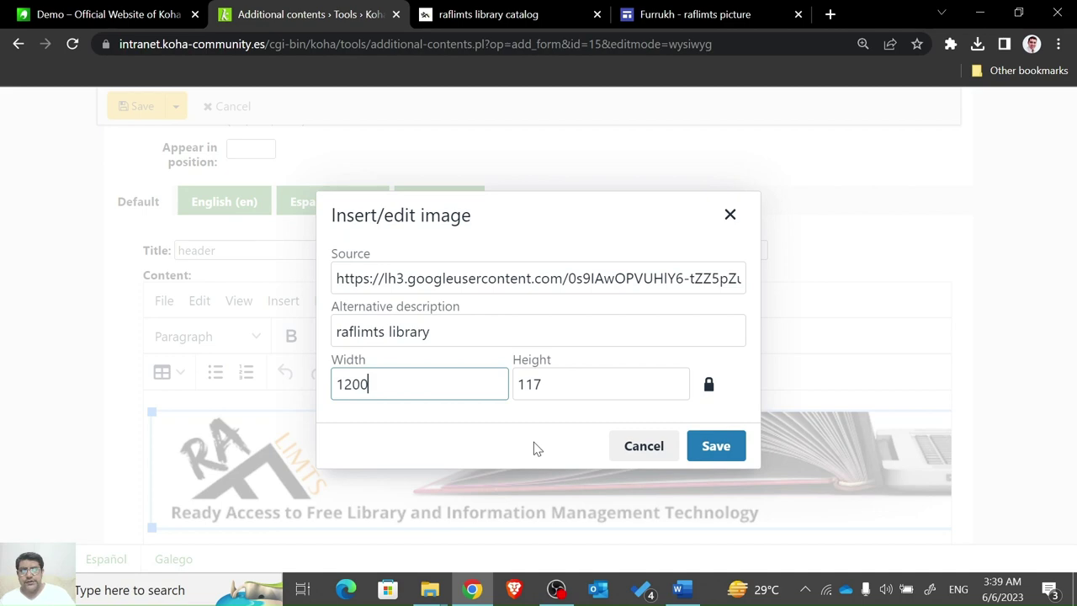
pyautogui.click(716, 446)
# Save the opacheader entry and reload the OPAC catalog page to check the resized banner.
pyautogui.moveTo(1074, 343); pyautogui.dragTo(1069, 488)
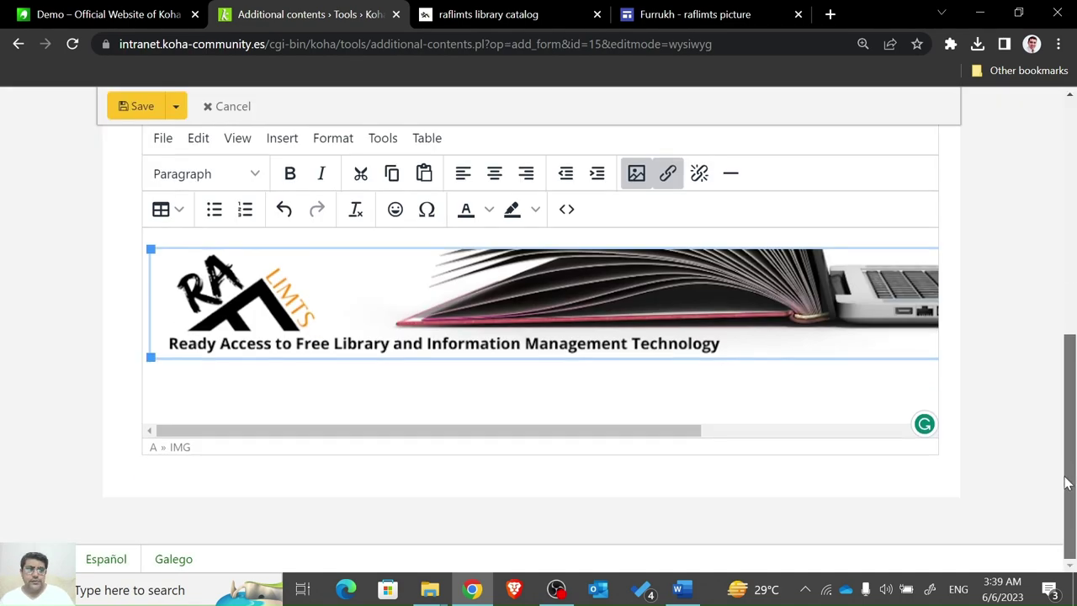
pyautogui.click(129, 109)
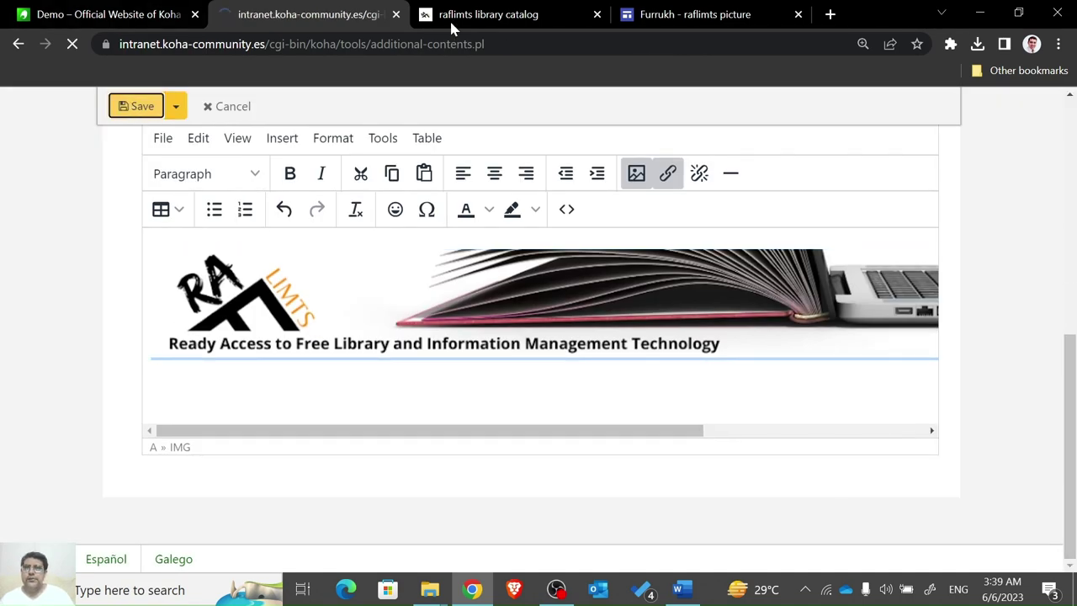
pyautogui.click(488, 15)
pyautogui.click(72, 45)
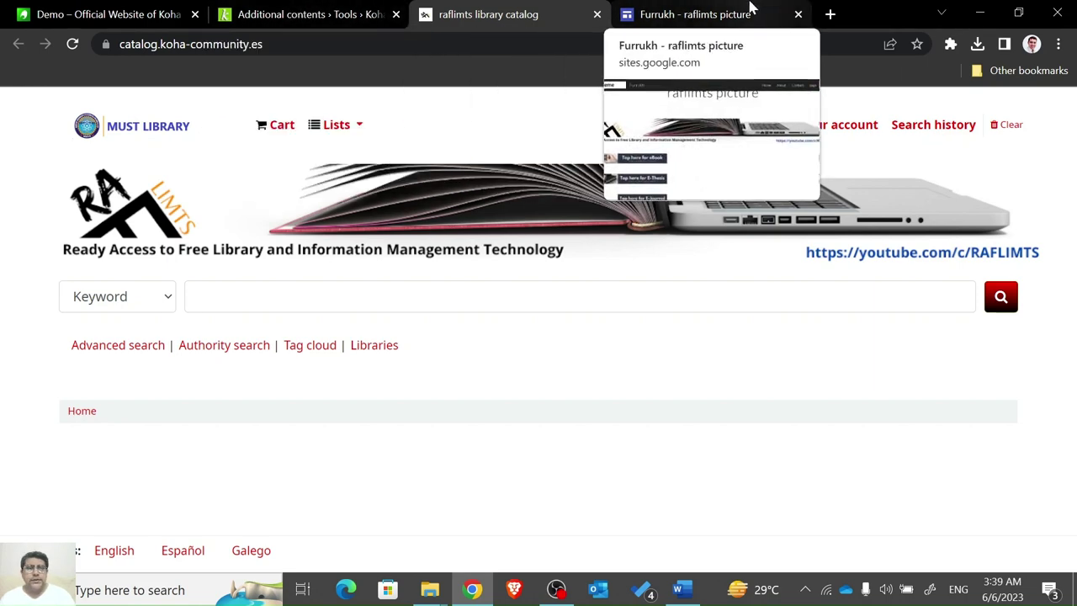
# Start a new HTML customization with display location opaccredits and the title "credits".
pyautogui.click(345, 10)
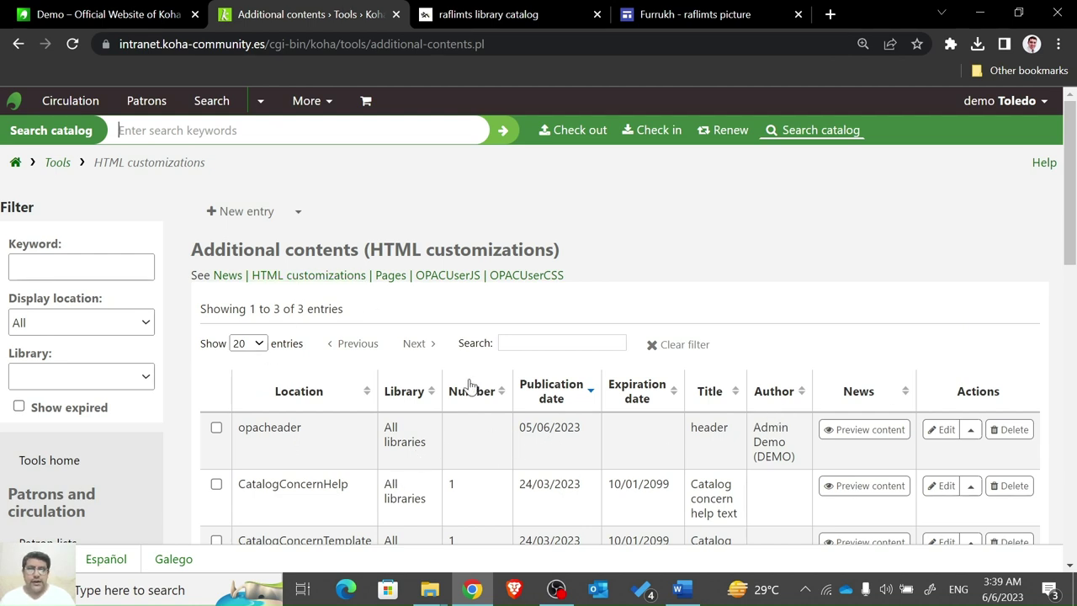
pyautogui.click(247, 211)
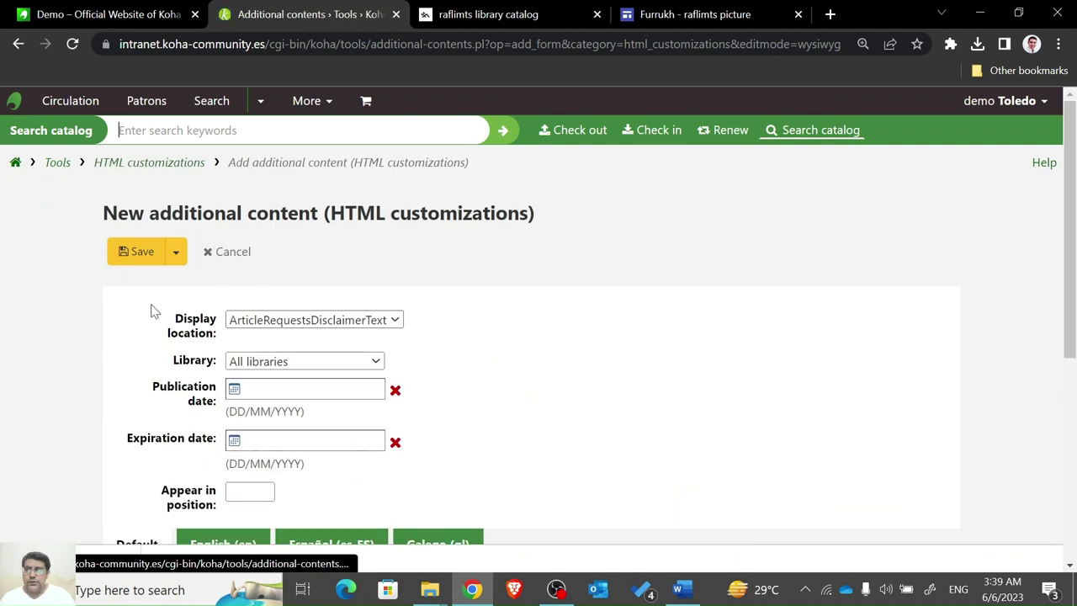
pyautogui.click(324, 326)
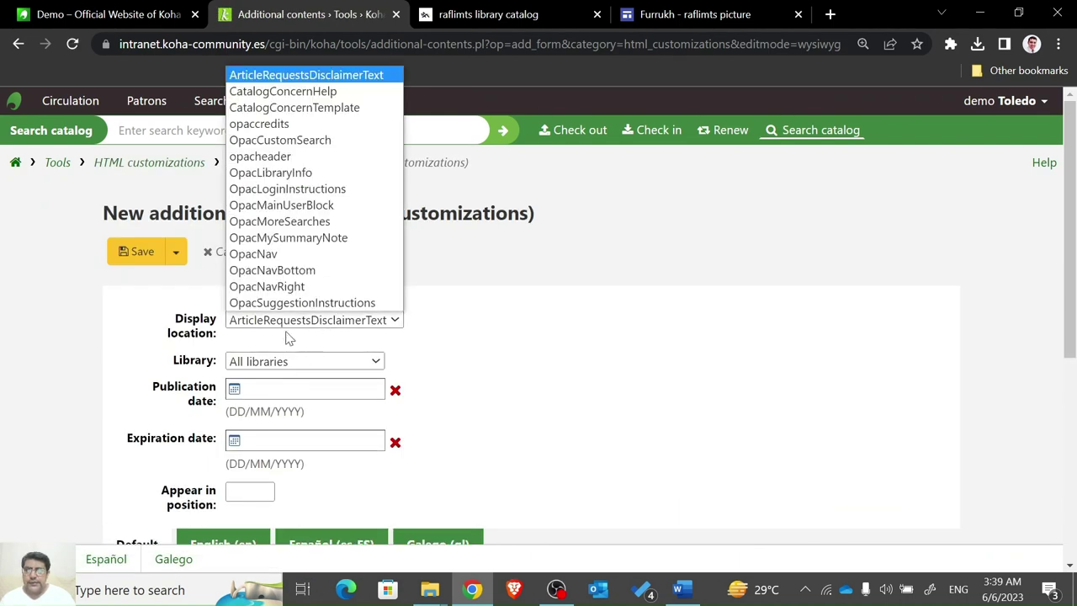
pyautogui.click(290, 124)
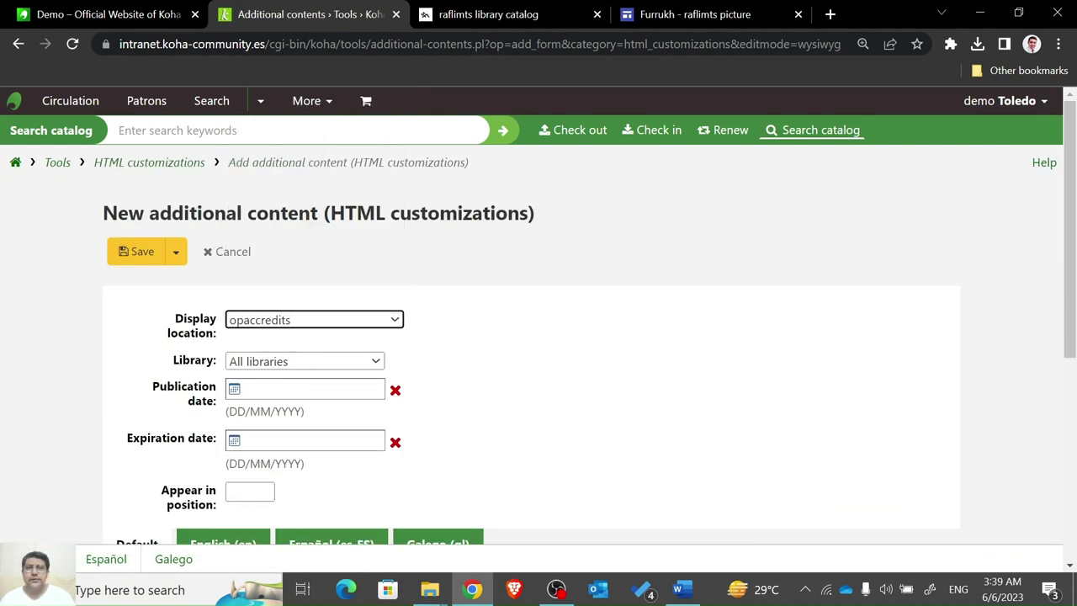
pyautogui.scroll(-3, 1075, 391)
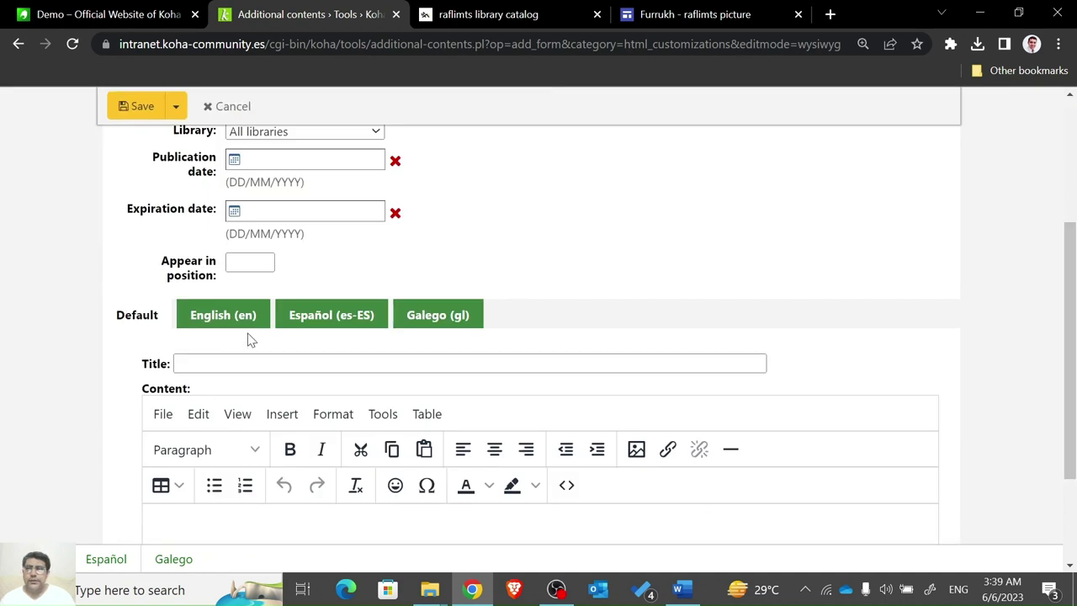
pyautogui.click(253, 362)
pyautogui.write('c')
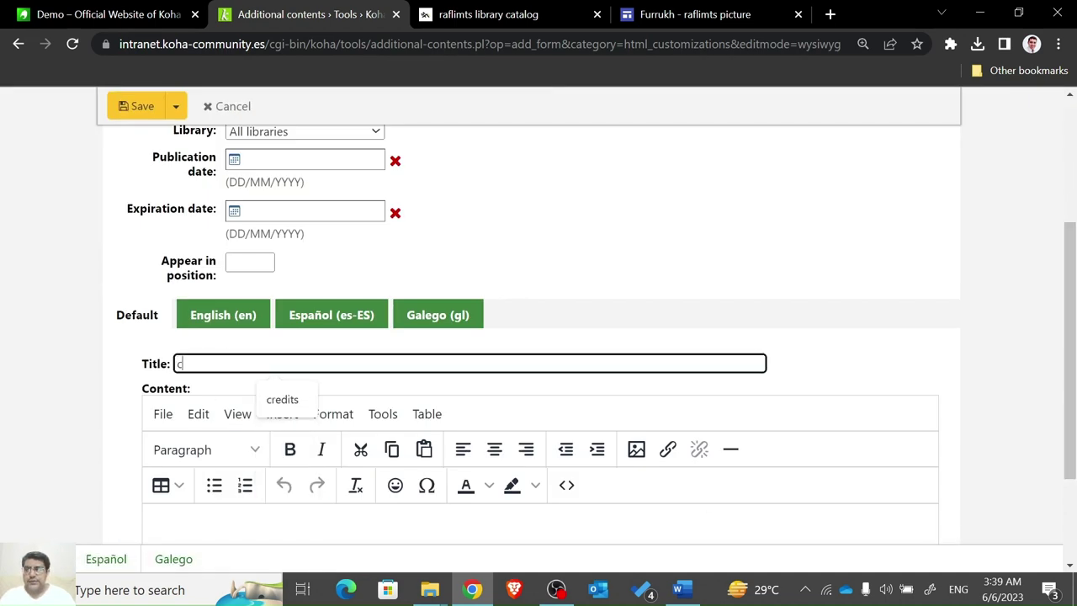
pyautogui.write('re')
pyautogui.click(286, 408)
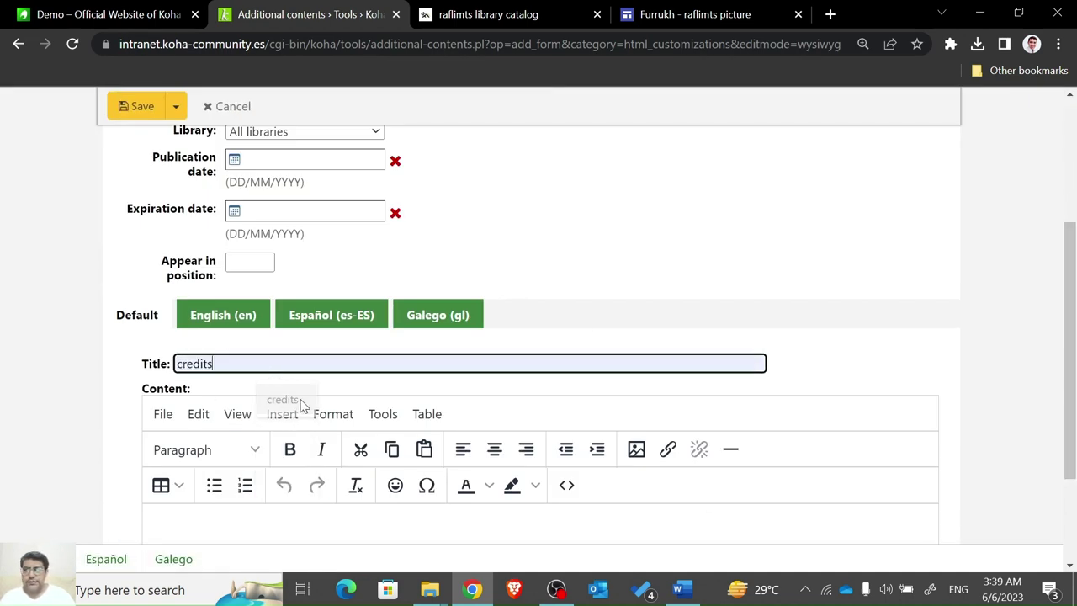
# Enter "© 2023 All rights reserved. RAFLIMTS" as the credits content, inserting the copyright sign as a special character.
pyautogui.scroll(-2, 1075, 326)
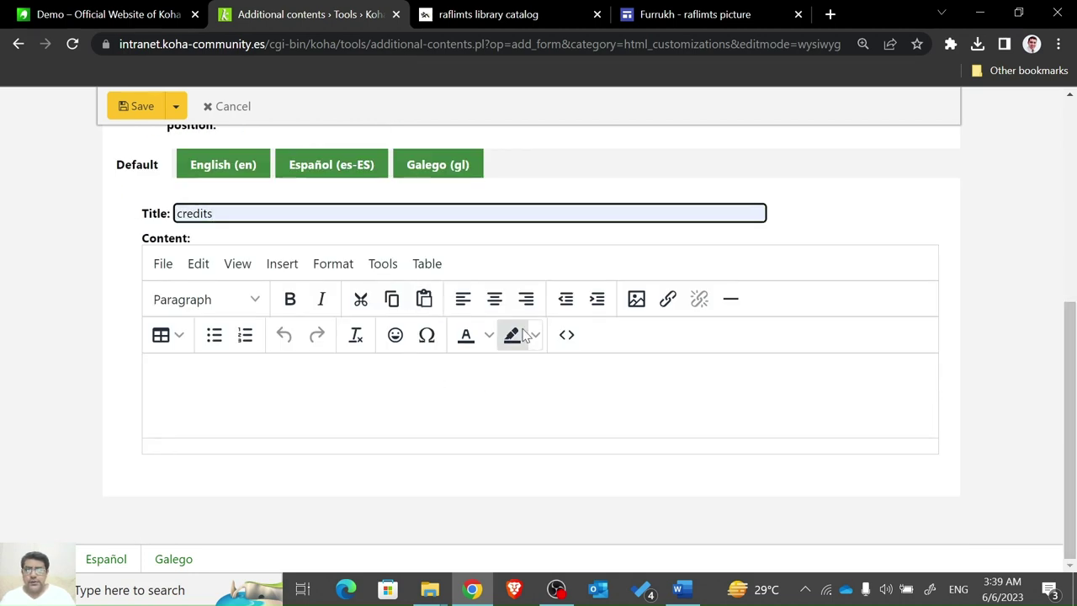
pyautogui.click(924, 423)
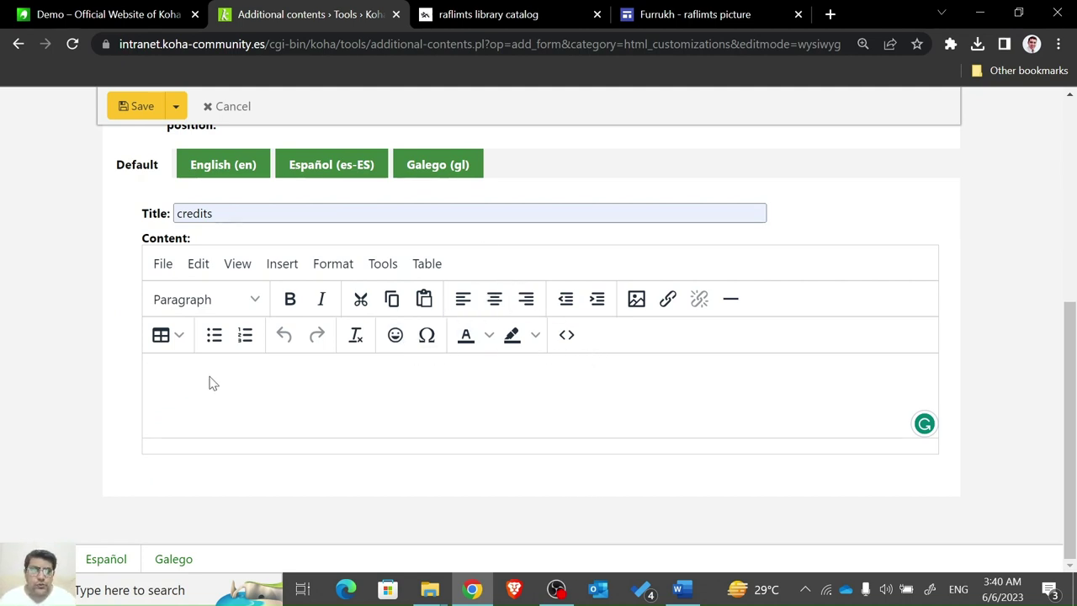
pyautogui.click(427, 335)
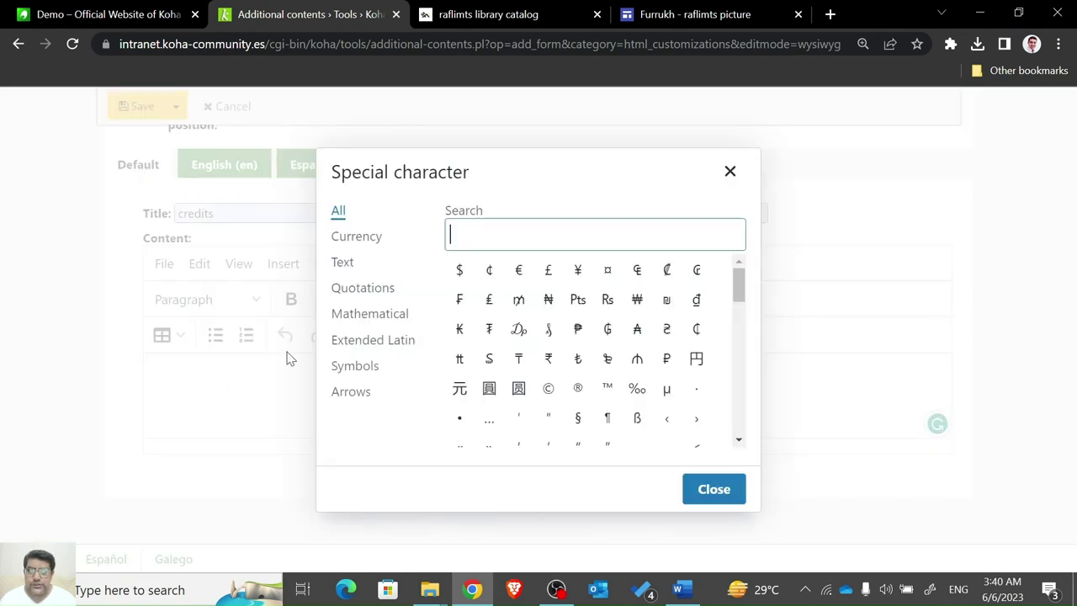
pyautogui.click(547, 389)
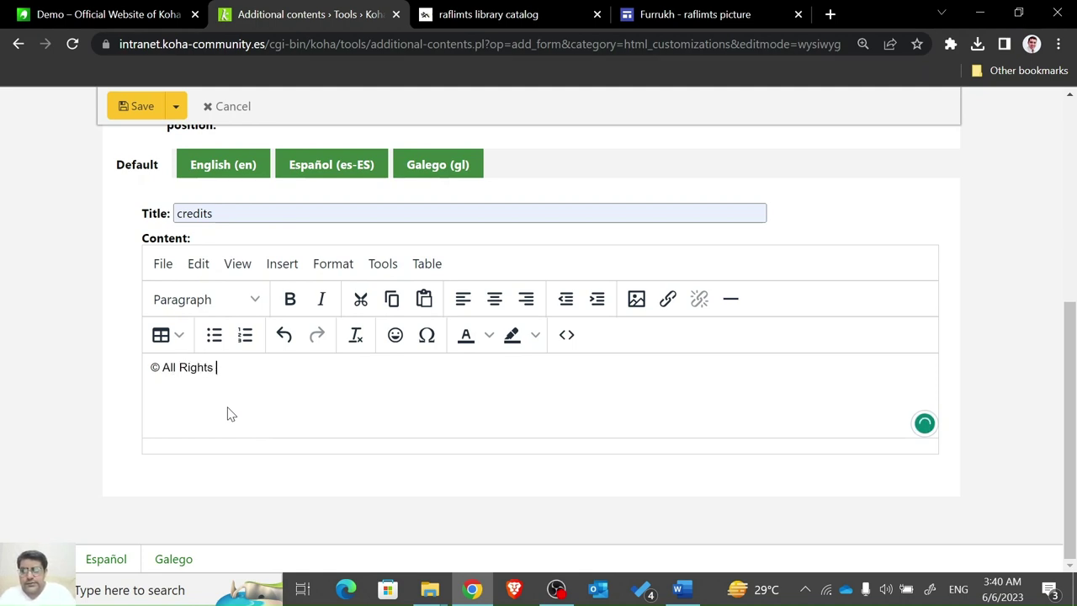
pyautogui.write('All Ri')
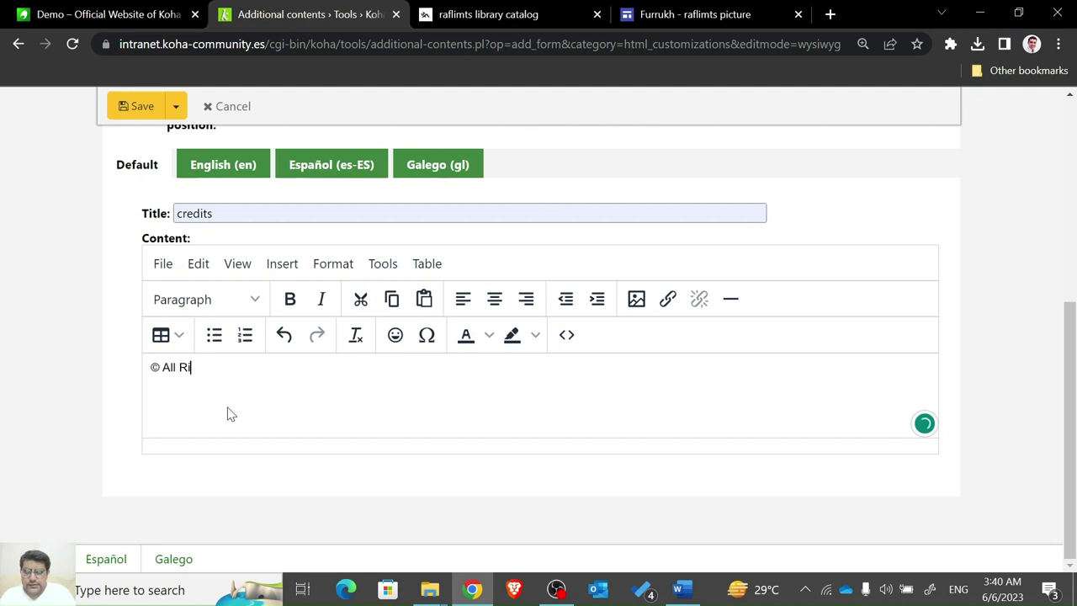
pyautogui.write('ghts ights reserved. RAFLIM')
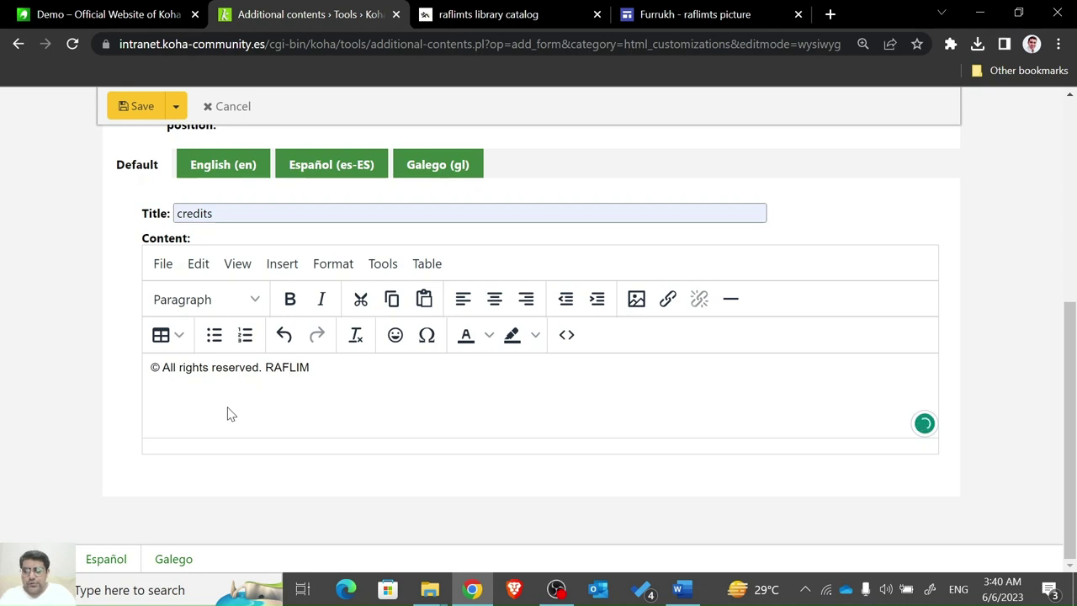
pyautogui.write('2023v')
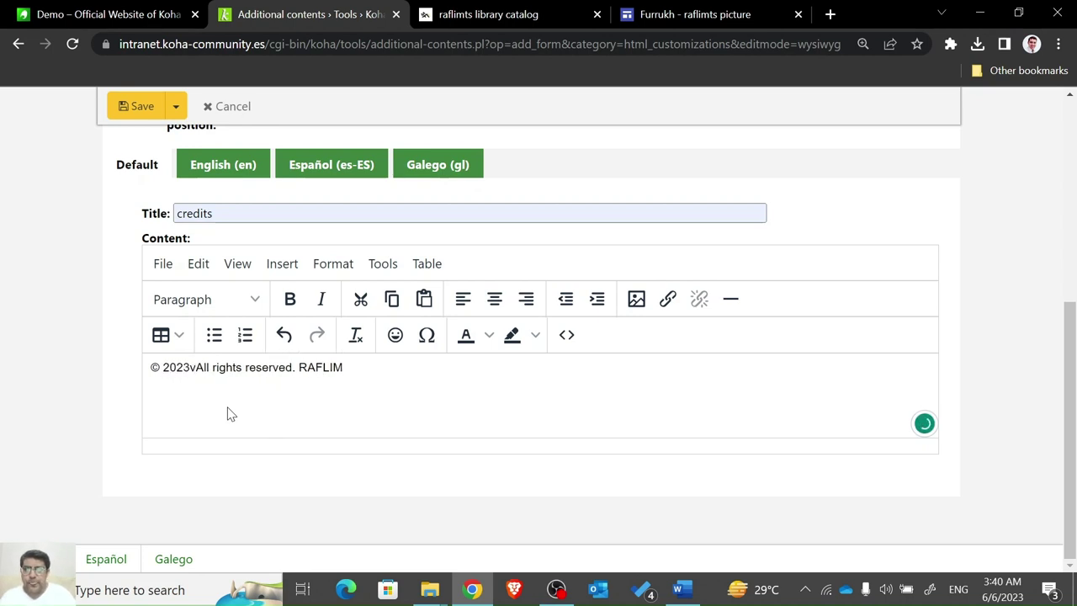
pyautogui.press('BackSpace')
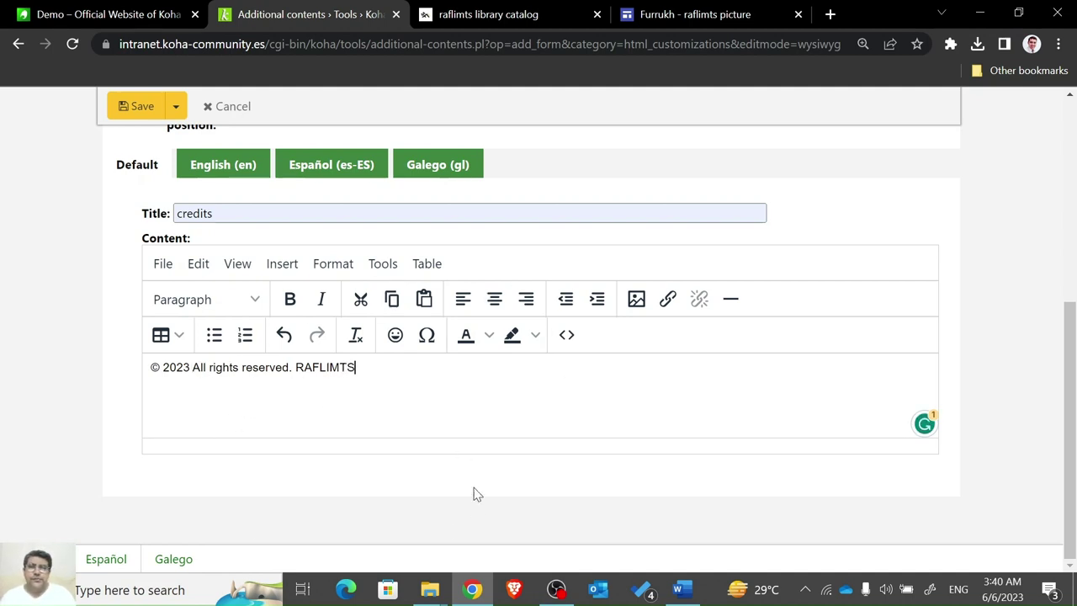
# Center the copyright line in the credits content.
pyautogui.click(494, 304)
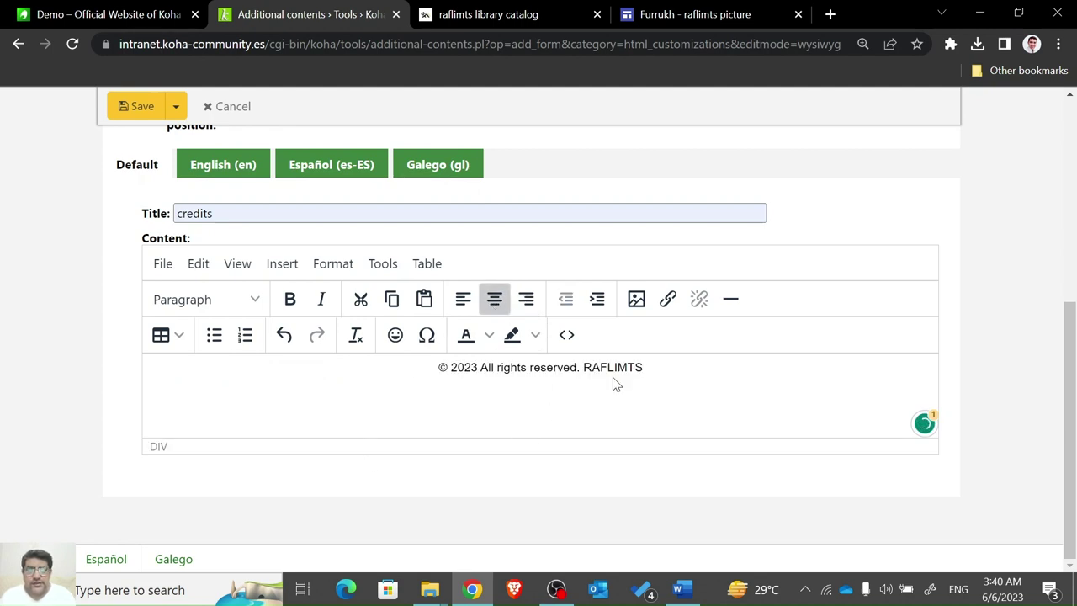
pyautogui.moveTo(644, 368); pyautogui.dragTo(409, 397)
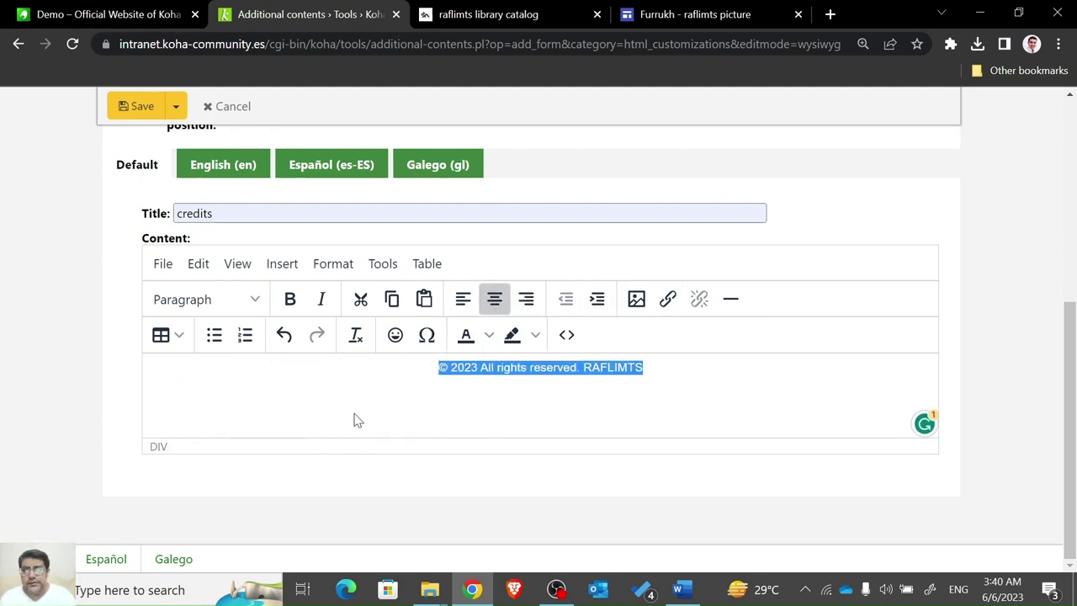
pyautogui.click(426, 388)
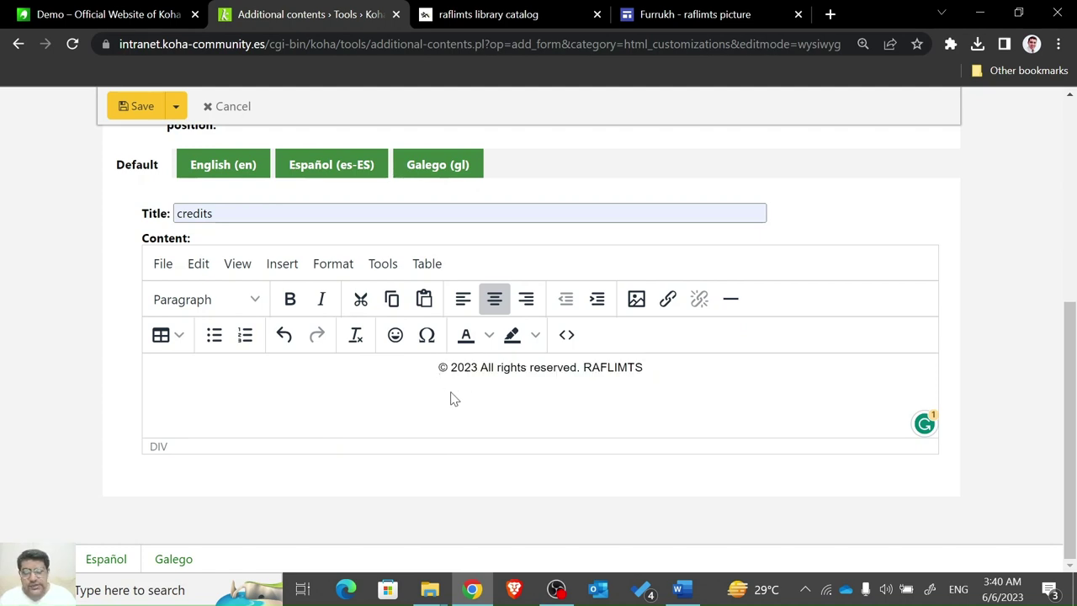
# Save the new opaccredits entry and reload the OPAC catalog page to check for the credits.
pyautogui.click(133, 106)
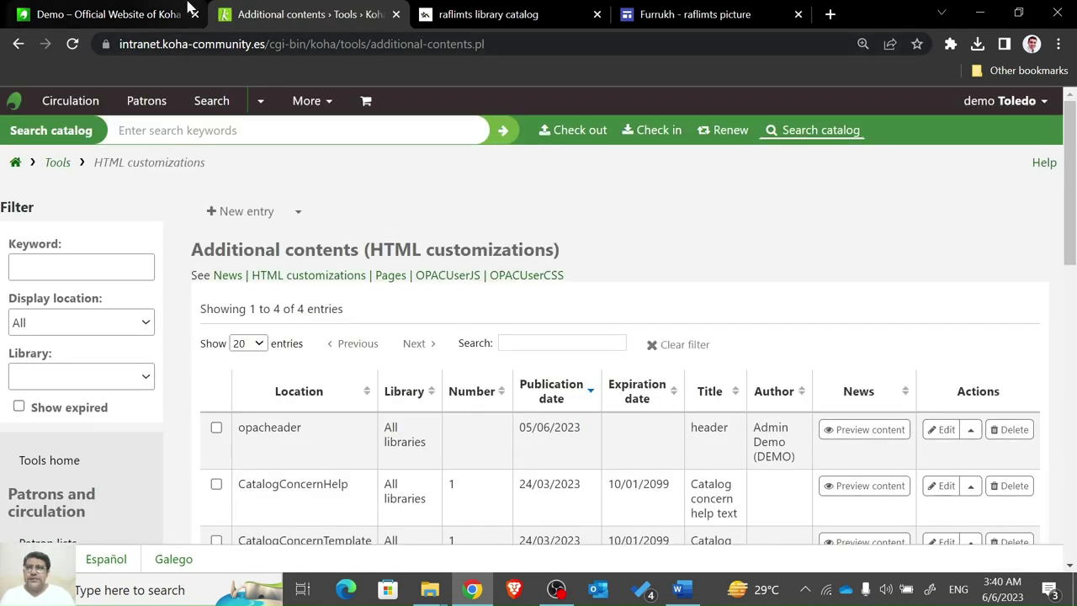
pyautogui.click(445, 15)
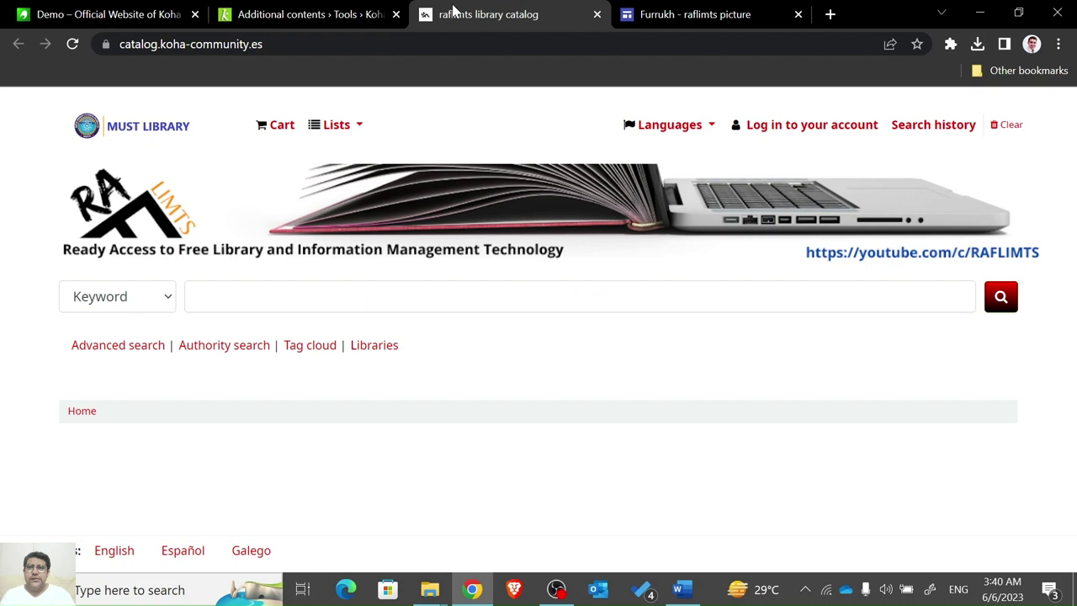
pyautogui.click(72, 44)
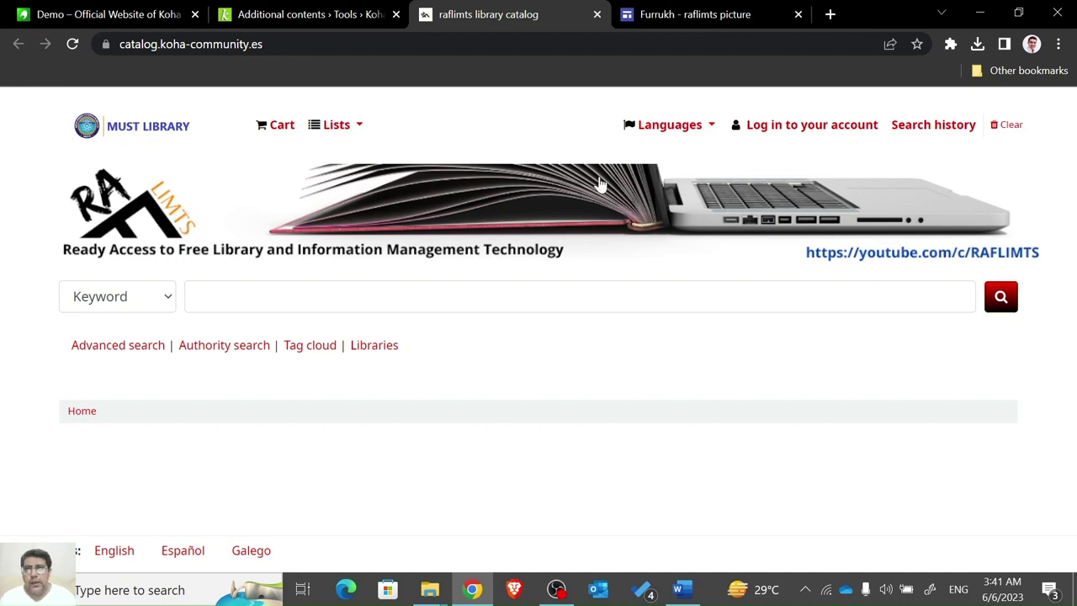
# Open the opaccredits entry in the HTML customizations for editing and set its publication date to 05/06/2023.
pyautogui.click(343, 23)
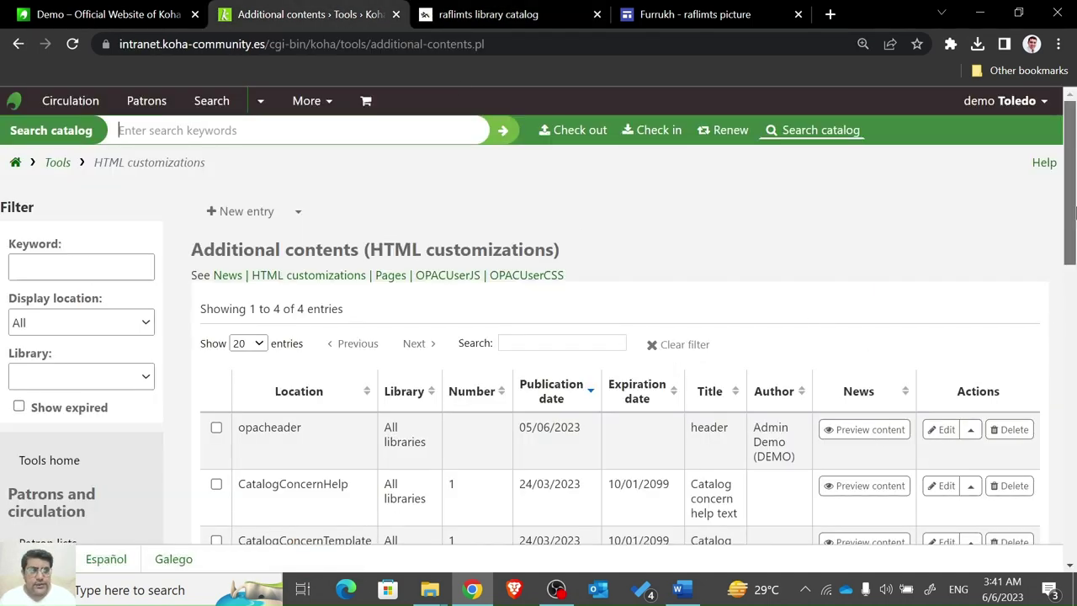
pyautogui.scroll(-2, 1073, 266)
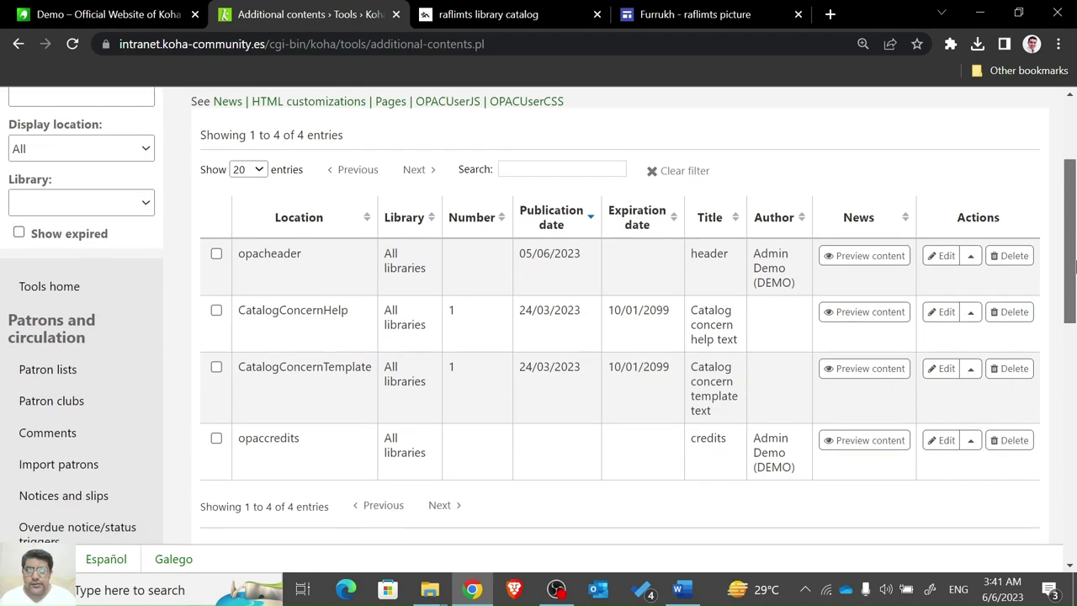
pyautogui.click(942, 440)
pyautogui.click(246, 389)
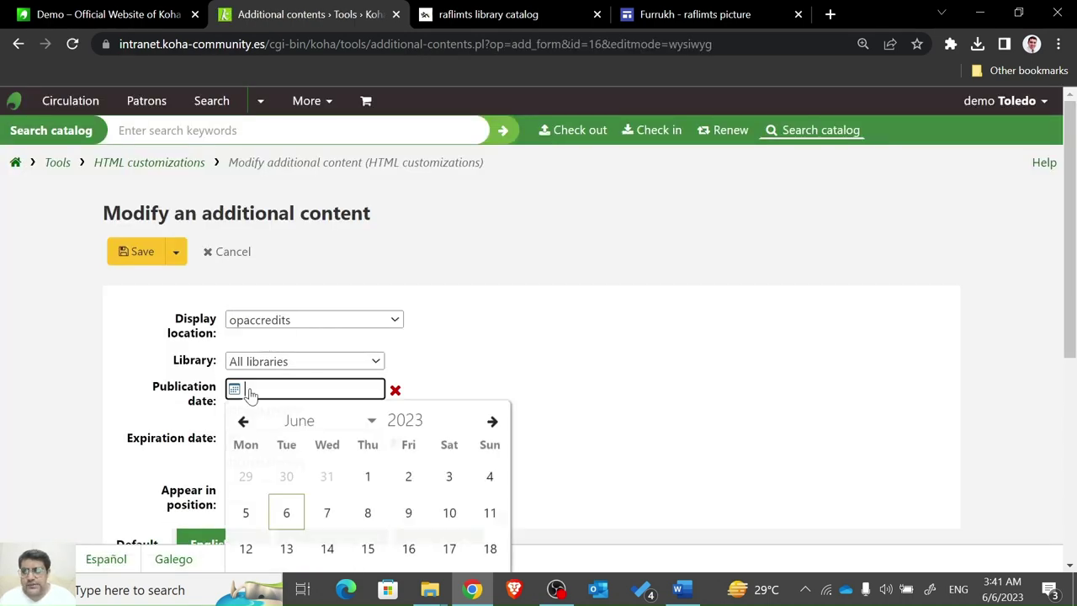
pyautogui.click(247, 512)
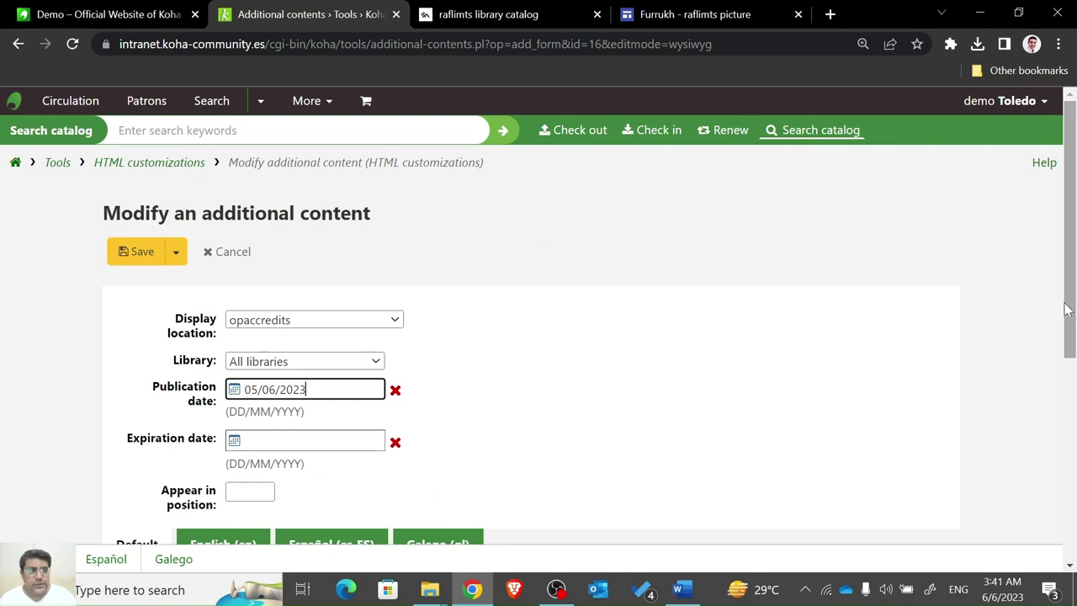
# Save the opaccredits entry and reload the OPAC catalog page to check for the copyright line.
pyautogui.scroll(-2, 1073, 386)
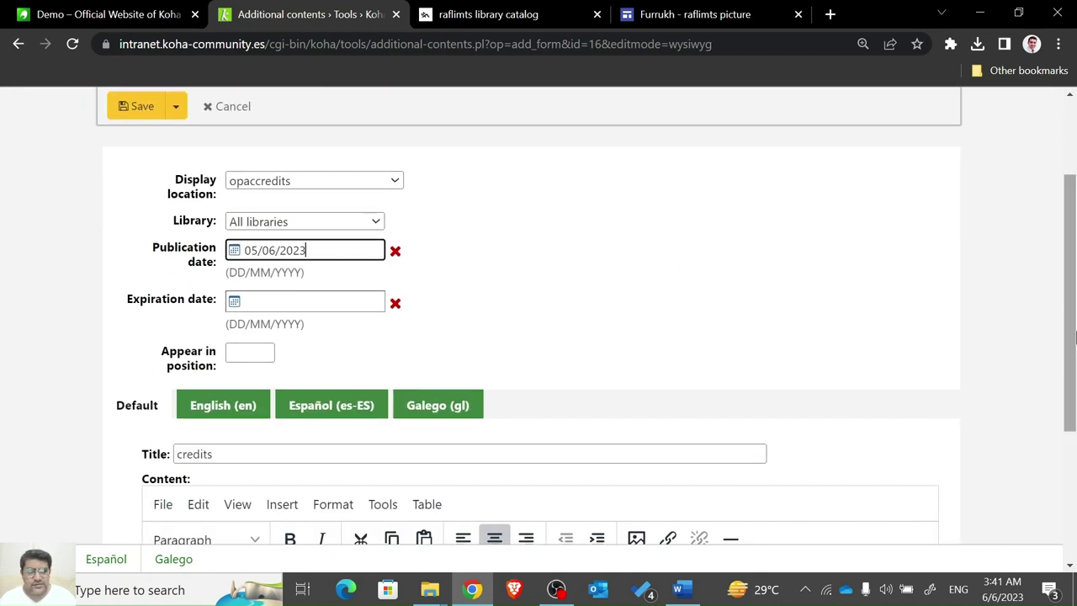
pyautogui.scroll(-3, 1057, 462)
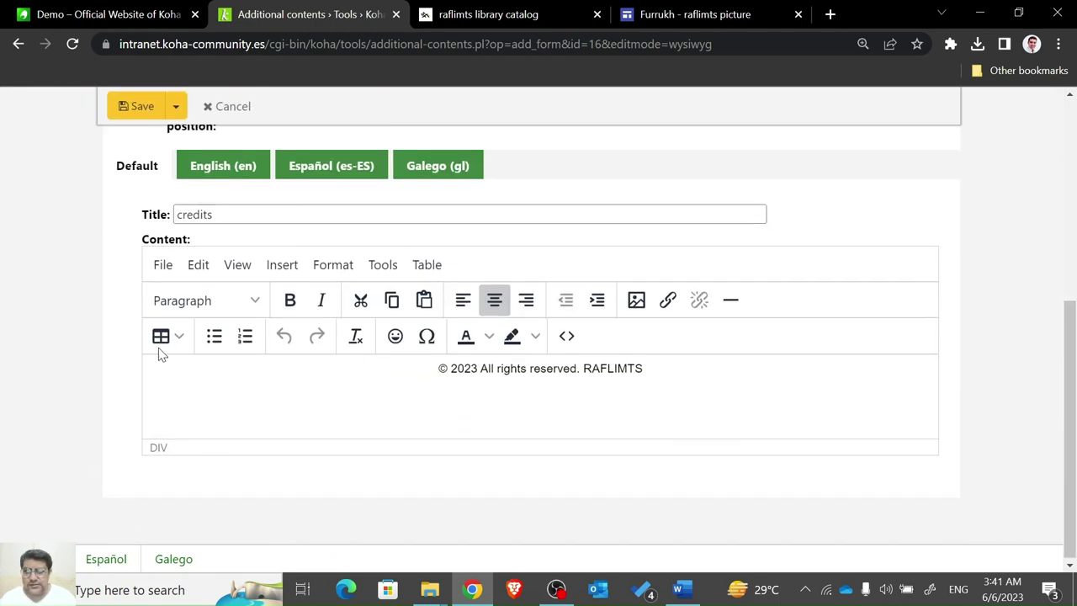
pyautogui.click(135, 106)
pyautogui.click(496, 8)
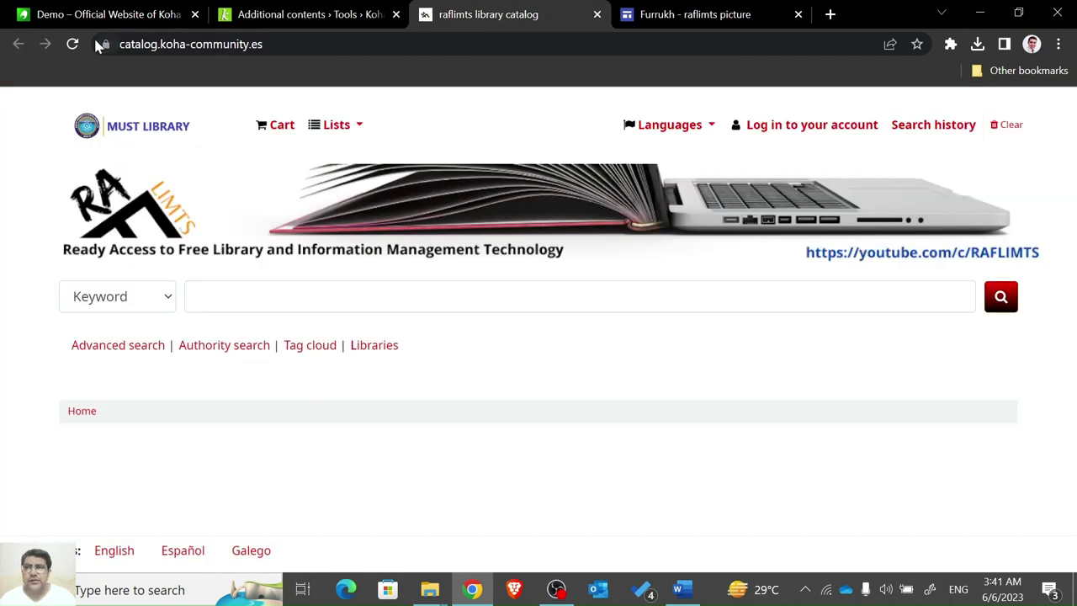
pyautogui.click(72, 43)
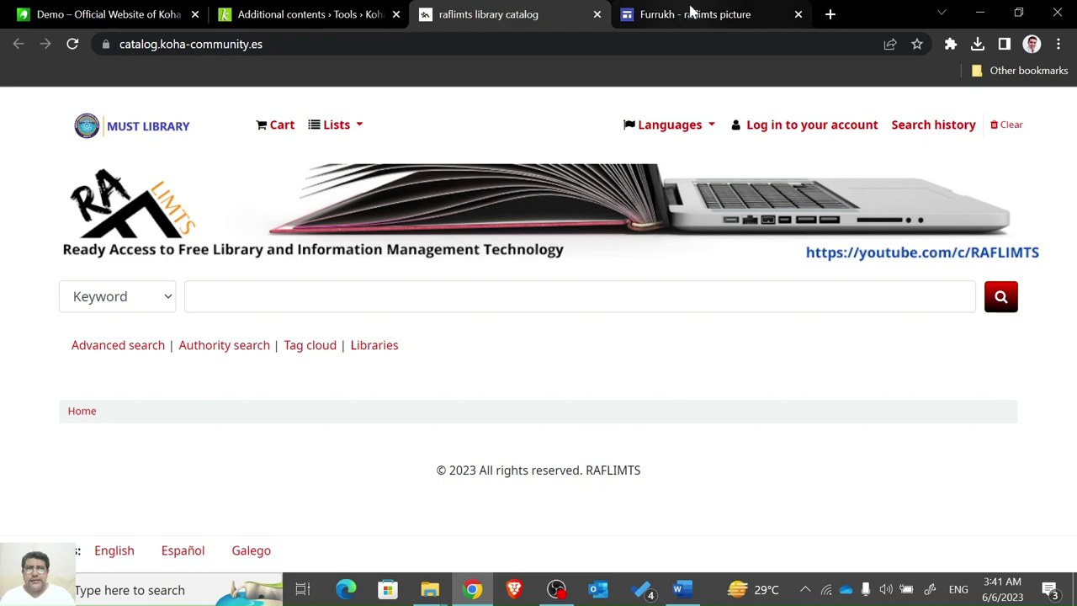
pyautogui.click(314, 10)
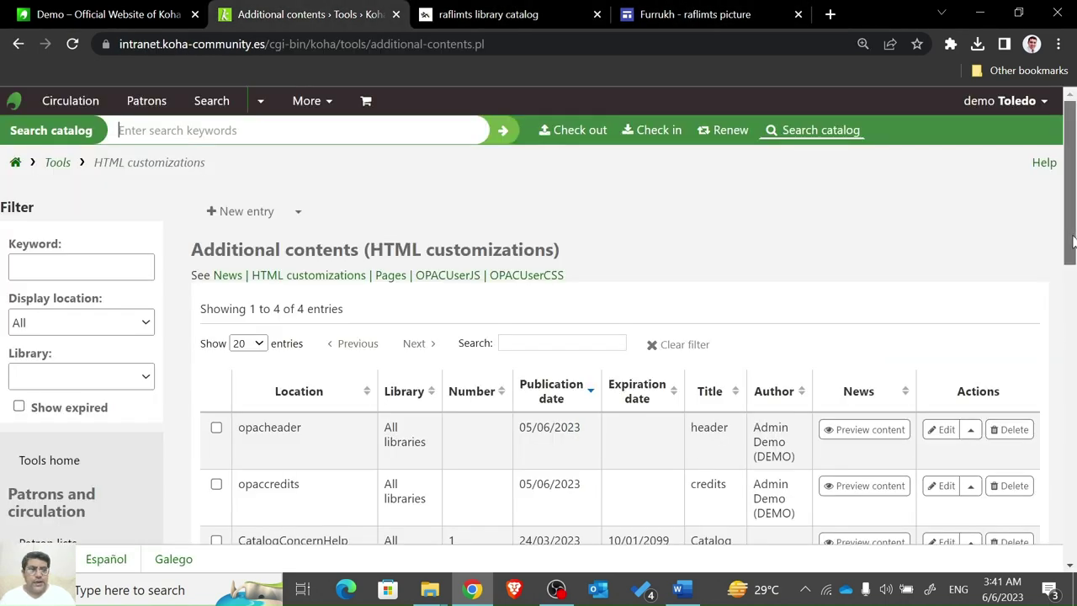
pyautogui.moveTo(1071, 257); pyautogui.dragTo(1070, 311)
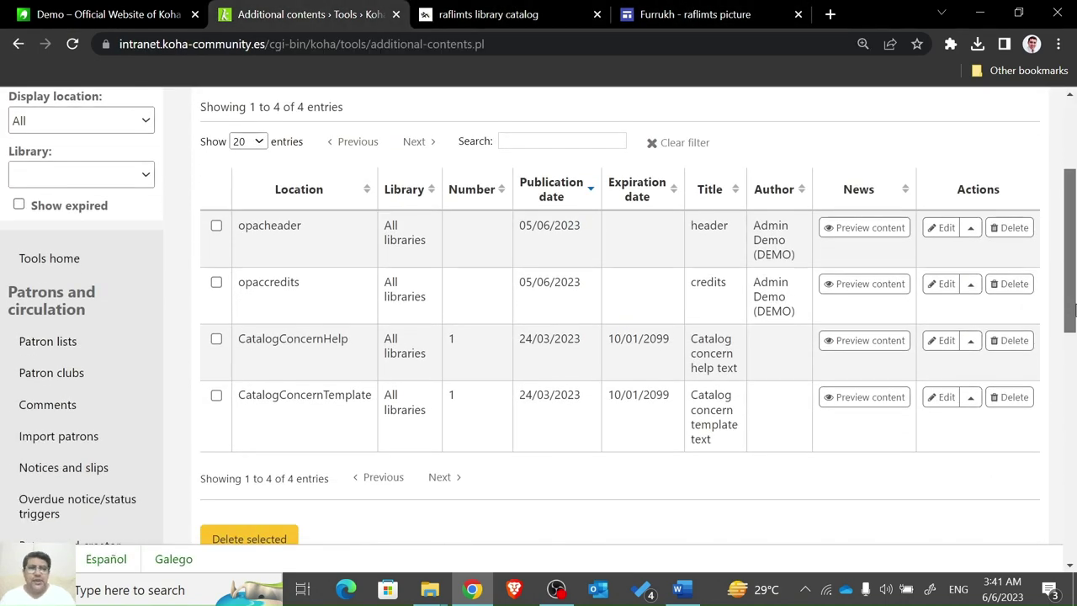
pyautogui.click(943, 231)
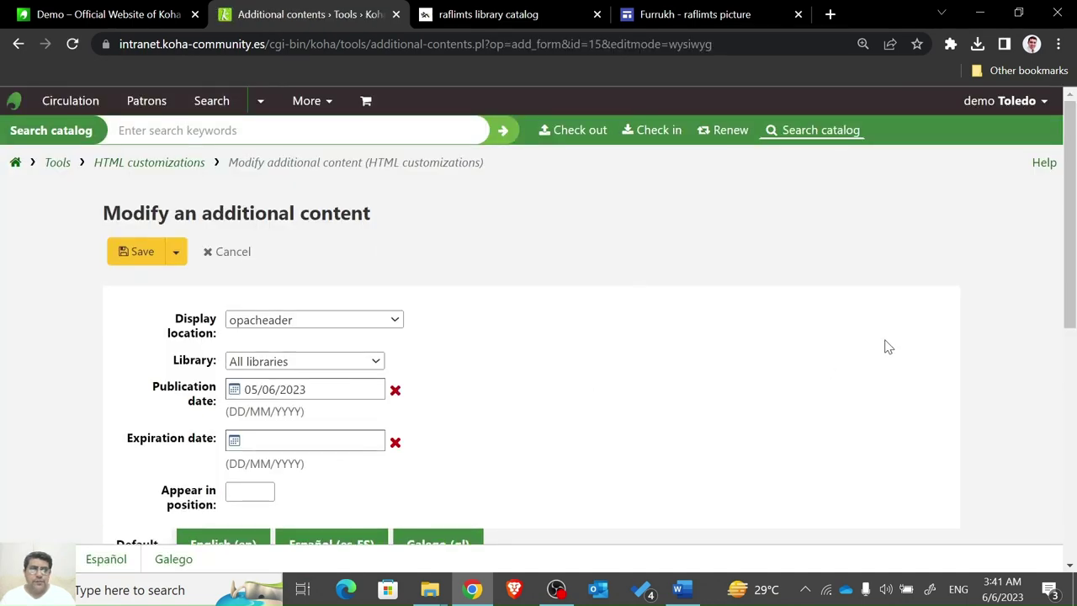
pyautogui.moveTo(1065, 283); pyautogui.dragTo(1071, 261)
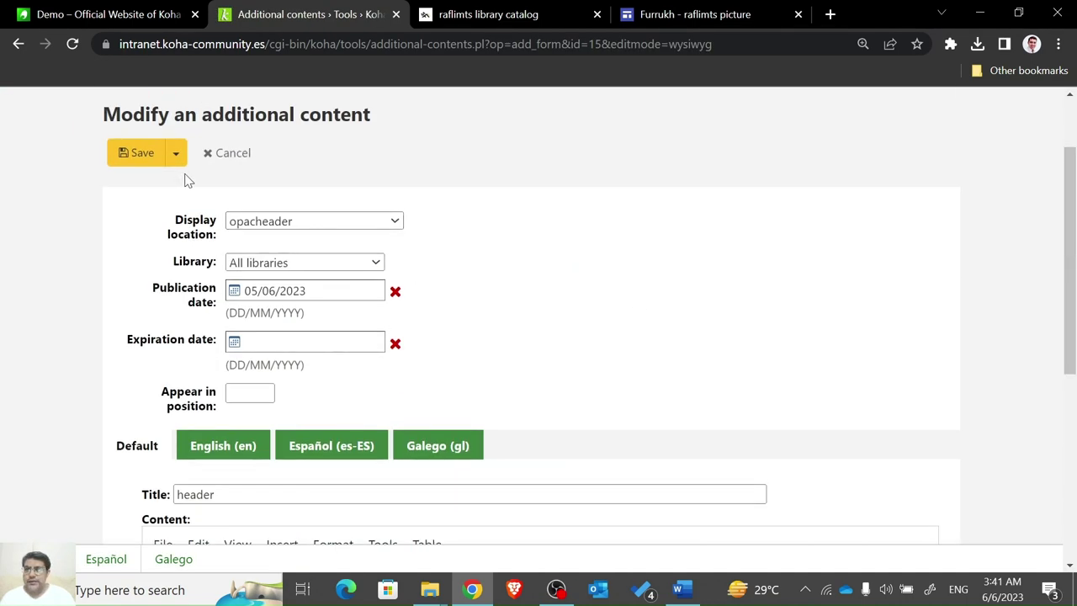
pyautogui.click(234, 153)
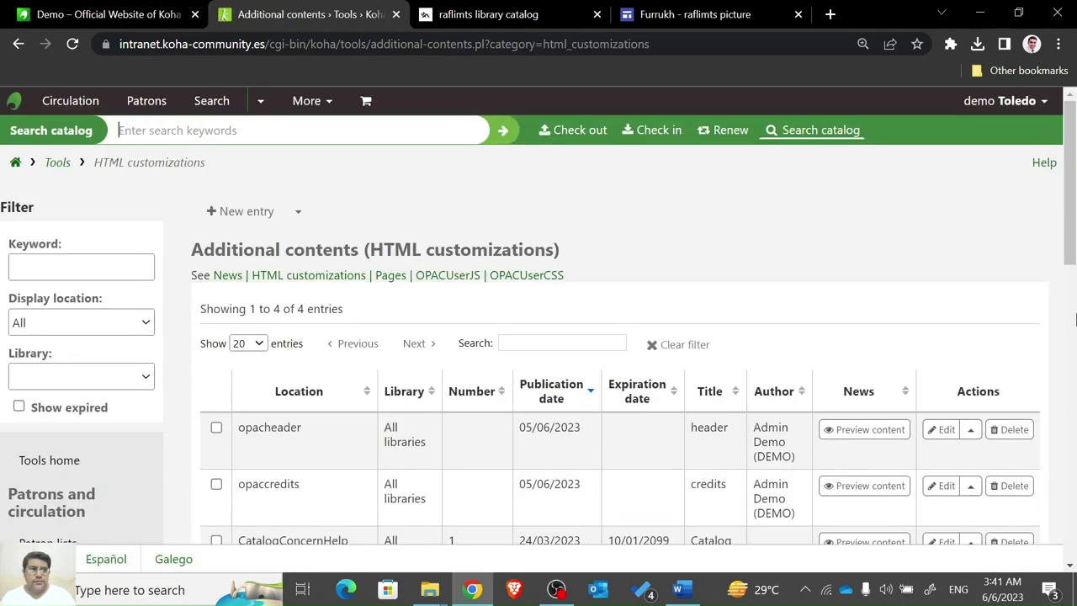
# Open the opaccredits entry and replace "RAFLIMTS" in its content with "Implemented by" followed by the implementer's first name.
pyautogui.click(940, 486)
pyautogui.scroll(-3, 896, 314)
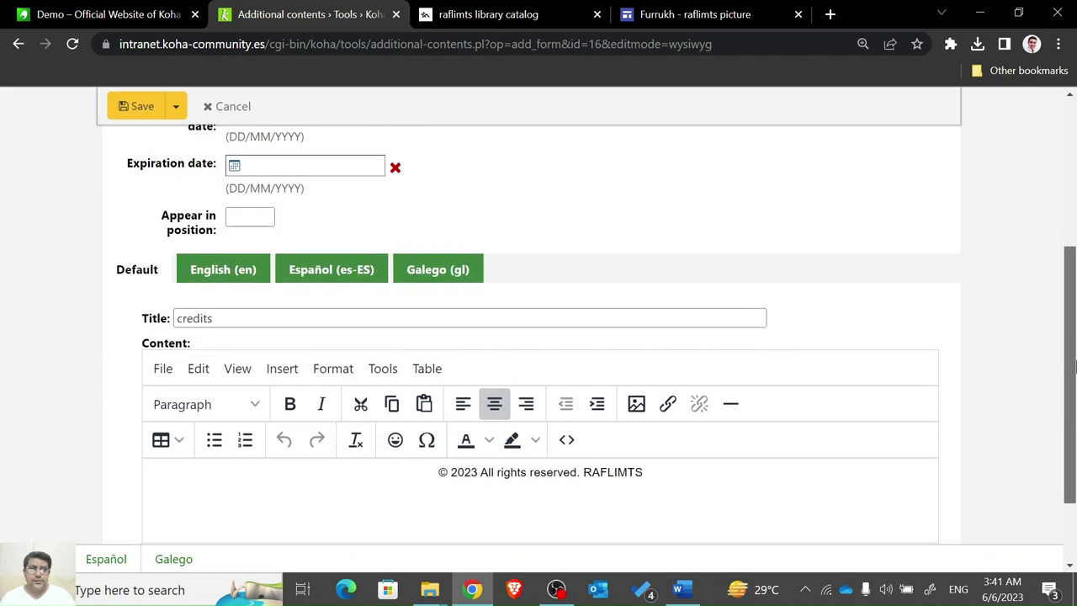
pyautogui.moveTo(644, 472); pyautogui.dragTo(587, 487)
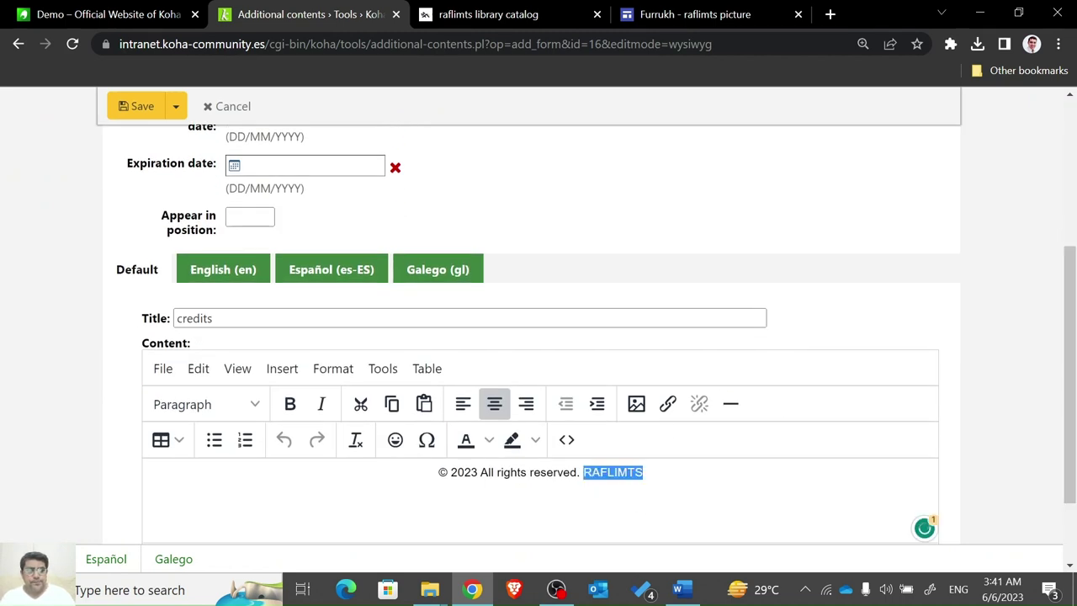
pyautogui.click(643, 472)
pyautogui.hotkey('shift', 'Left')
pyautogui.hotkey('shift', 'Left')
pyautogui.hotkey('shift', 'Left')
pyautogui.hotkey('shift', 'Left')
pyautogui.hotkey('shift', 'Left')
pyautogui.hotkey('shift', 'Left')
pyautogui.hotkey('shift', 'Left')
pyautogui.write('Imple')
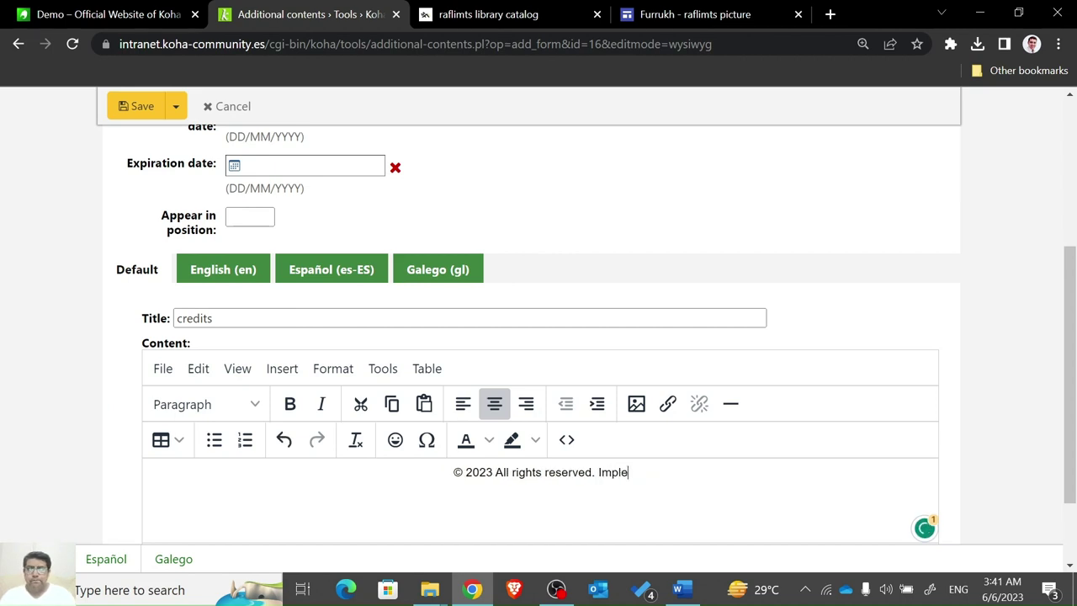
pyautogui.write('mented b')
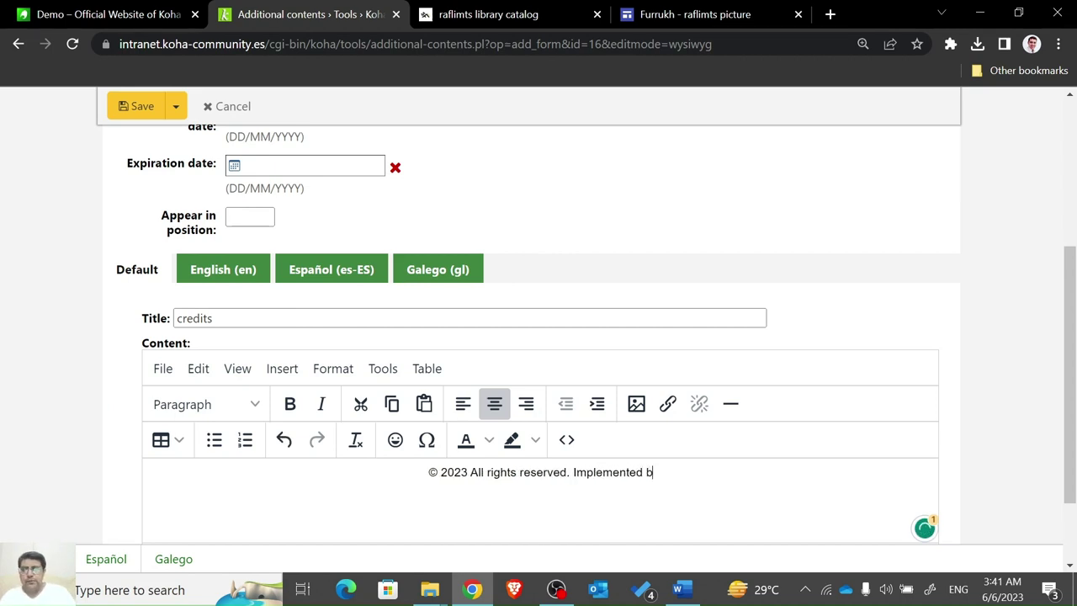
pyautogui.write('y Furrukh')
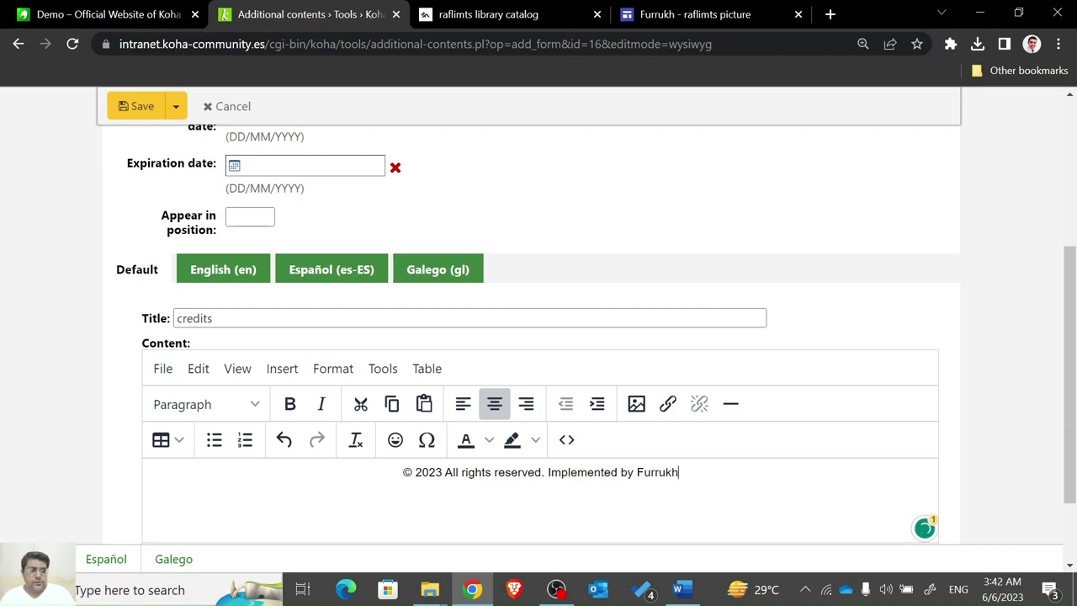
pyautogui.hotkey('shift', 'Left')
pyautogui.hotkey('shift', 'Left')
pyautogui.hotkey('shift', 'Left')
pyautogui.hotkey('shift', 'Left')
pyautogui.hotkey('shift', 'Left')
pyautogui.hotkey('shift', 'Left')
pyautogui.hotkey('shift', 'Left')
pyautogui.hotkey('shift', 'Left')
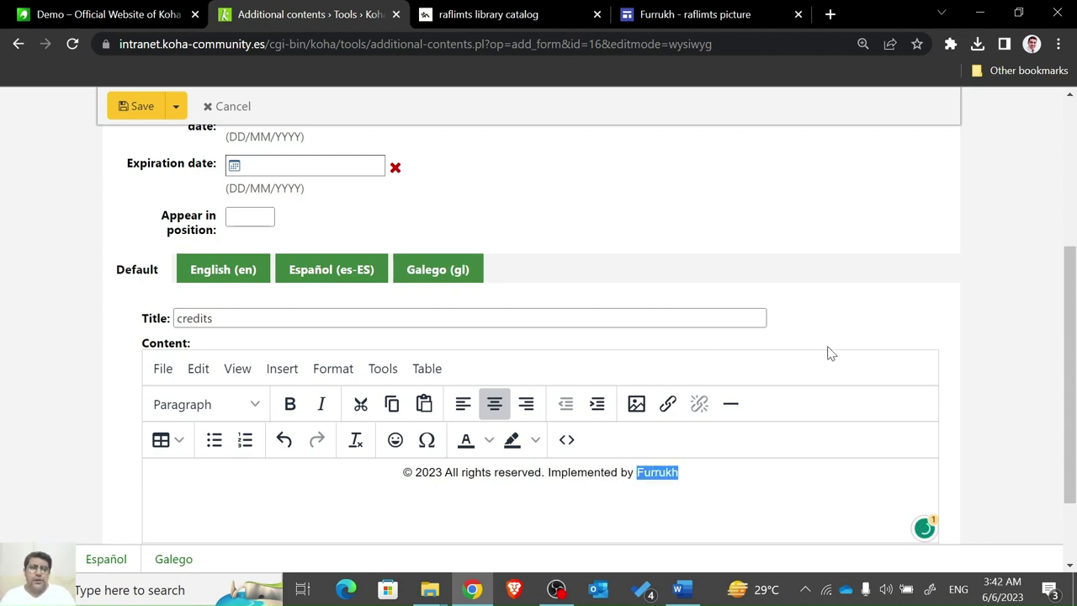
pyautogui.click(667, 404)
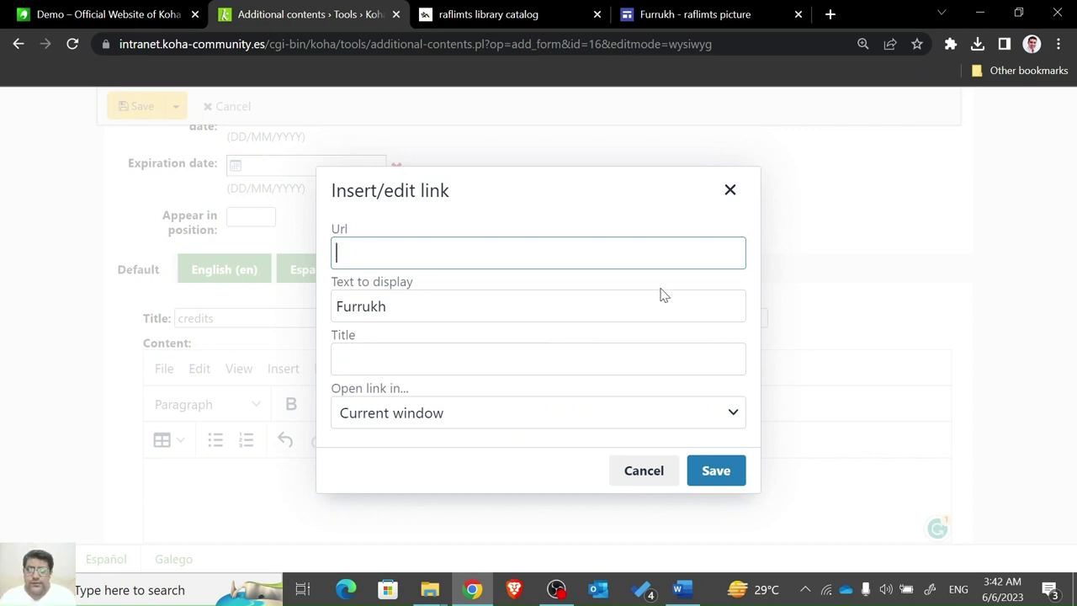
pyautogui.write('https:/')
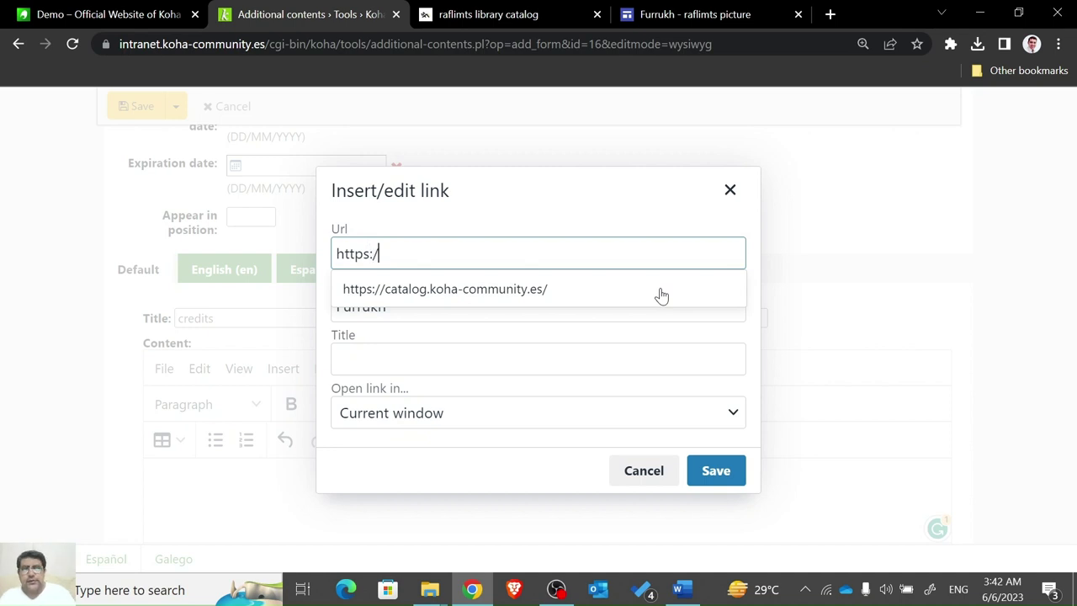
pyautogui.write('/www.youtube.com/@raflimts')
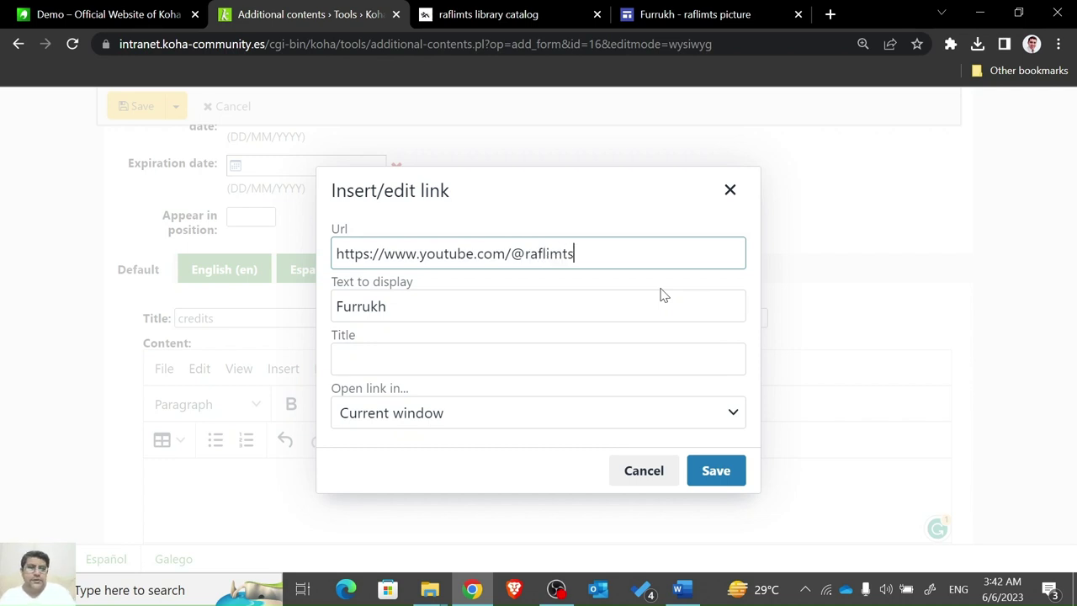
pyautogui.click(712, 424)
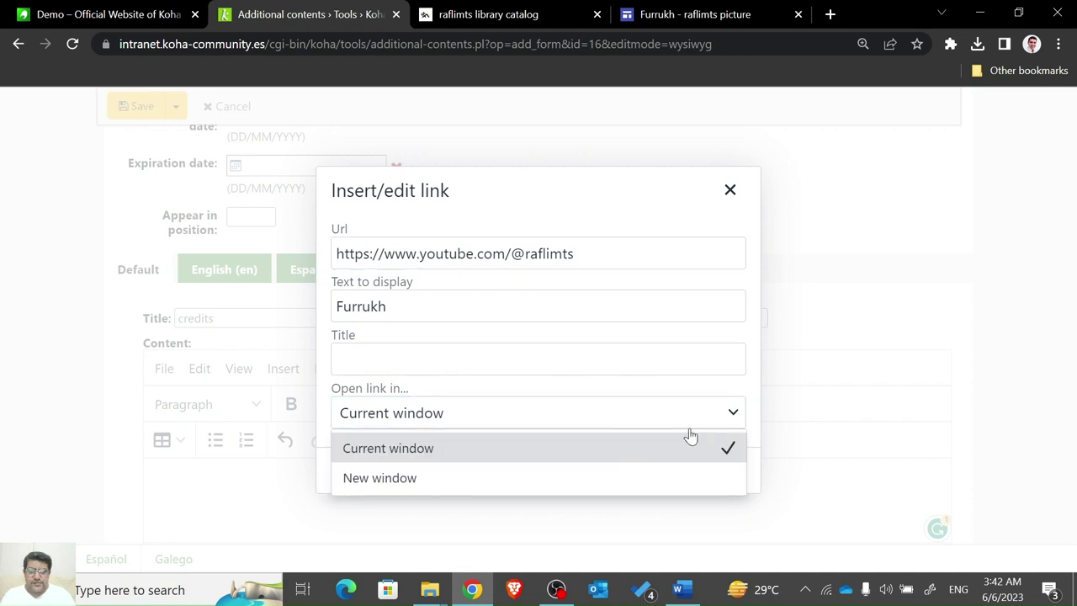
pyautogui.click(435, 477)
pyautogui.click(713, 469)
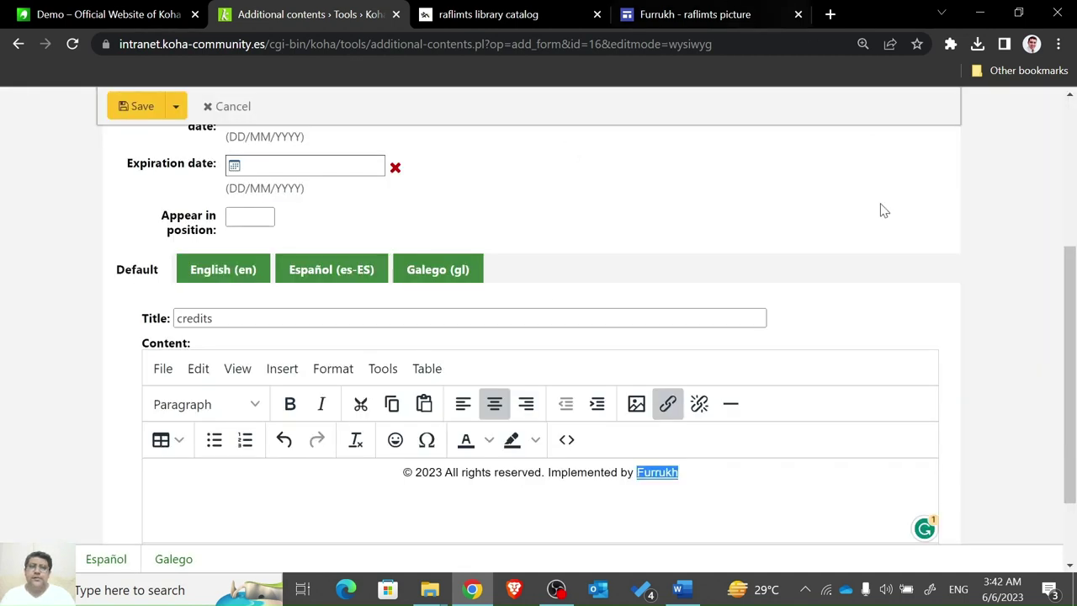
pyautogui.click(724, 461)
# Save the edited opaccredits entry and reload the OPAC catalog page to check the linked name.
pyautogui.moveTo(1073, 279); pyautogui.dragTo(1073, 316)
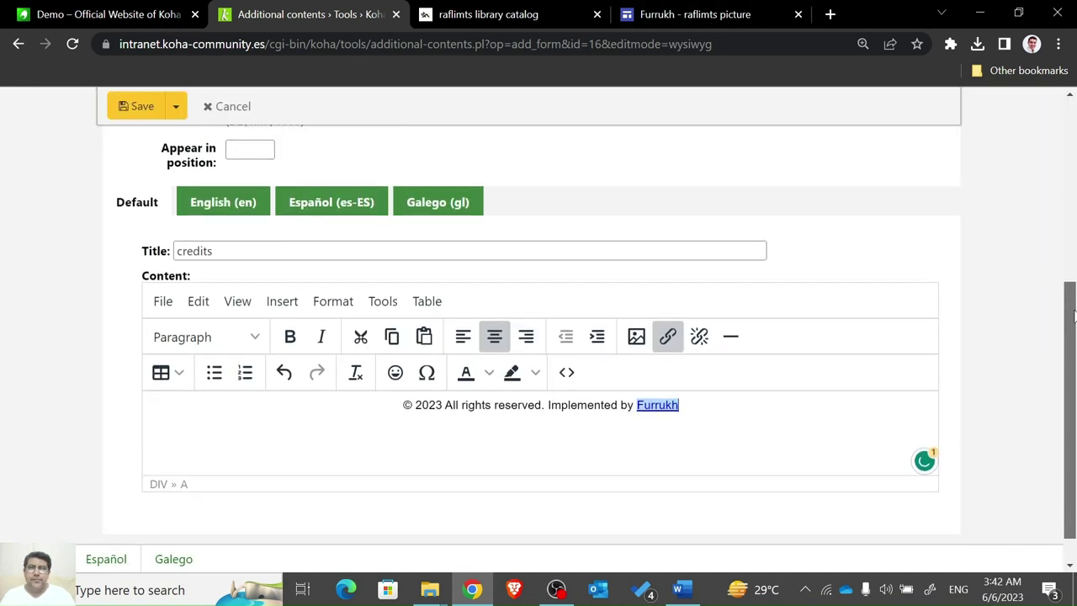
pyautogui.click(137, 106)
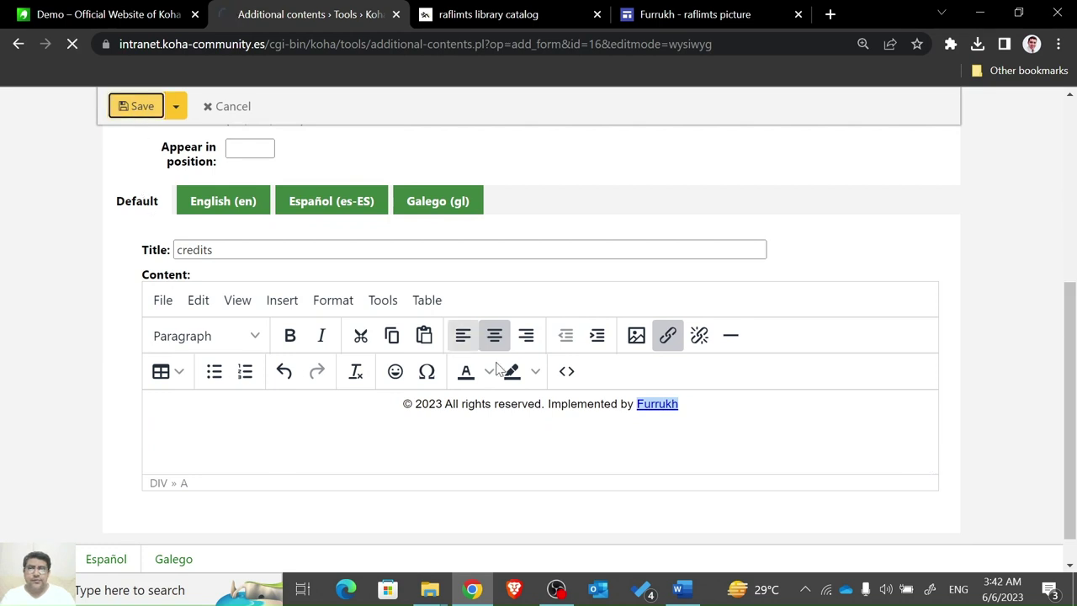
pyautogui.click(496, 10)
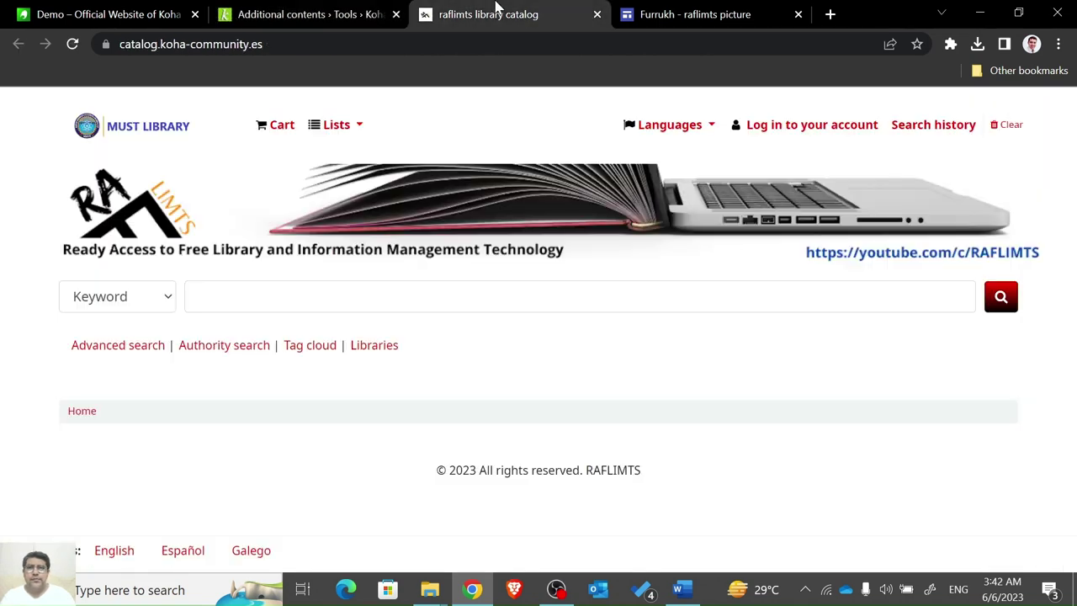
pyautogui.click(73, 45)
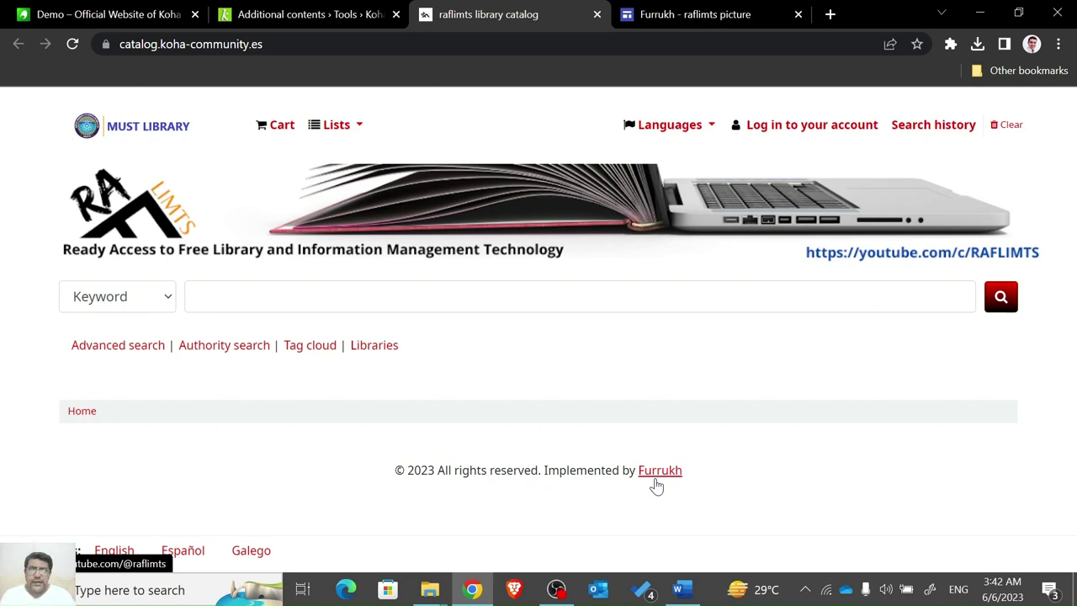
# Start a new HTML customization with display location OpacNav and review the OPAC catalog page before returning to the form.
pyautogui.click(279, 10)
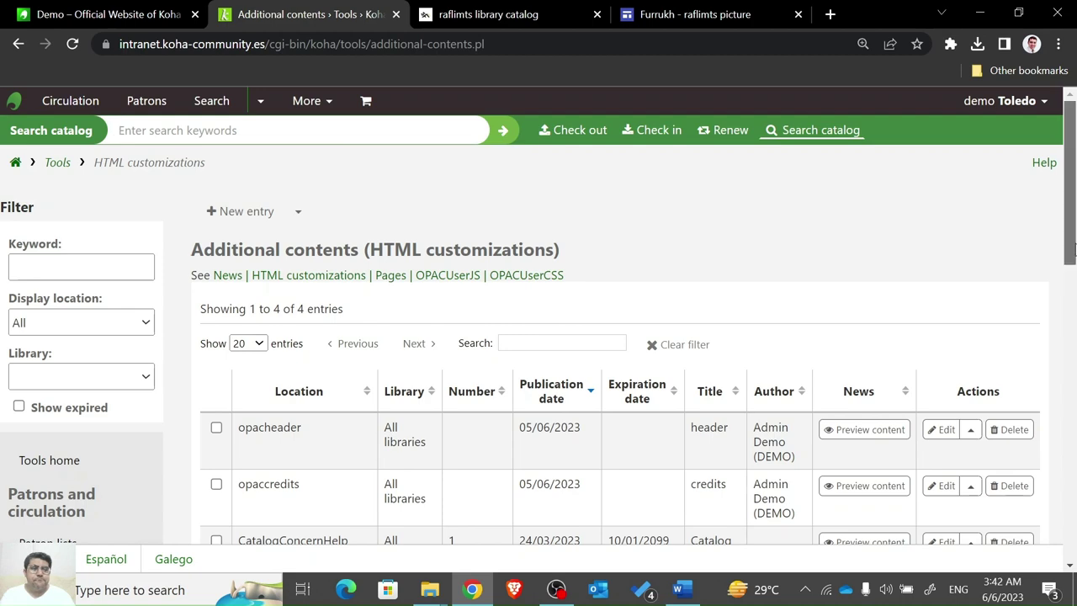
pyautogui.moveTo(1072, 246)
pyautogui.mouseDown()
pyautogui.moveTo(1072, 320)
pyautogui.moveTo(1072, 250)
pyautogui.mouseUp()
pyautogui.click(267, 208)
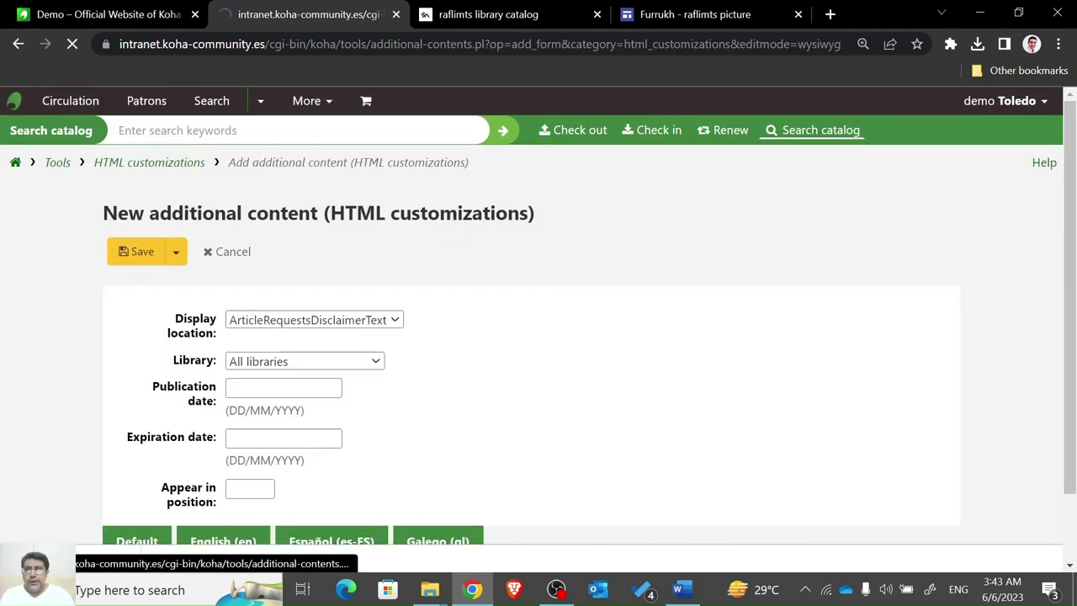
pyautogui.click(373, 323)
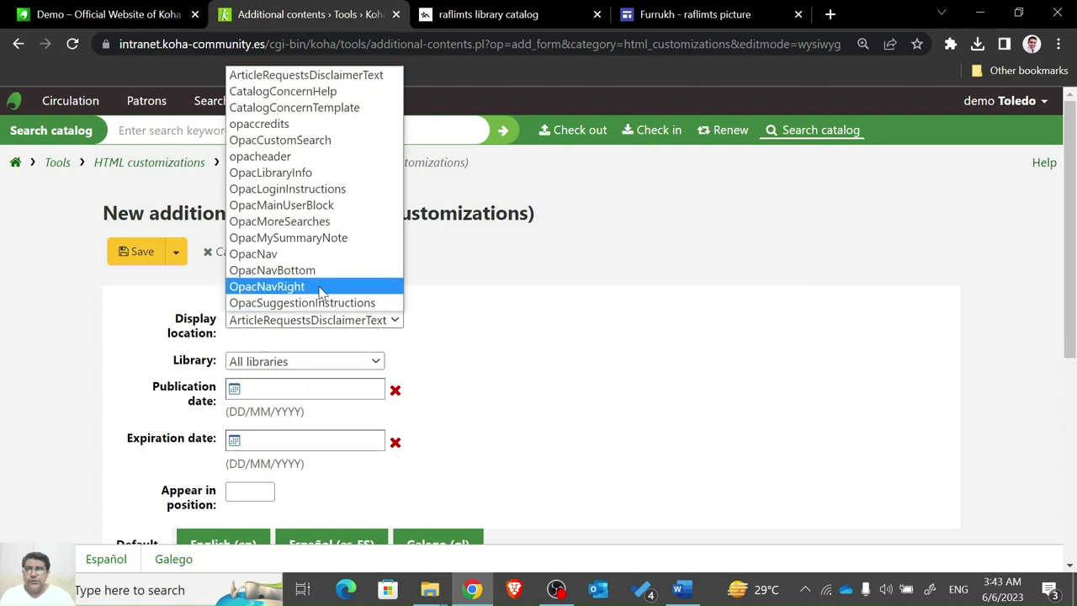
pyautogui.click(288, 257)
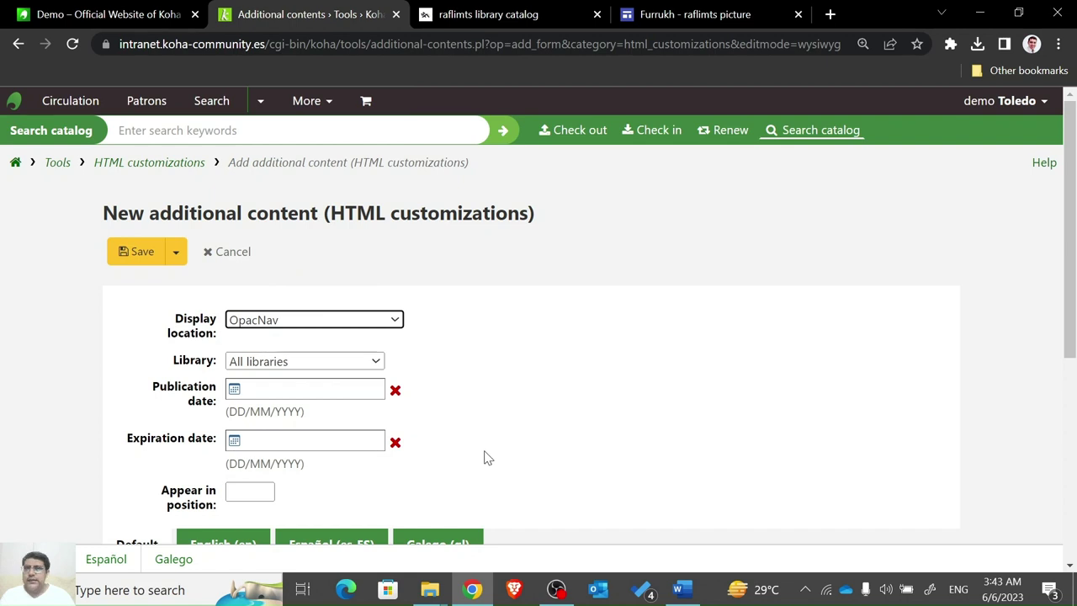
pyautogui.click(508, 14)
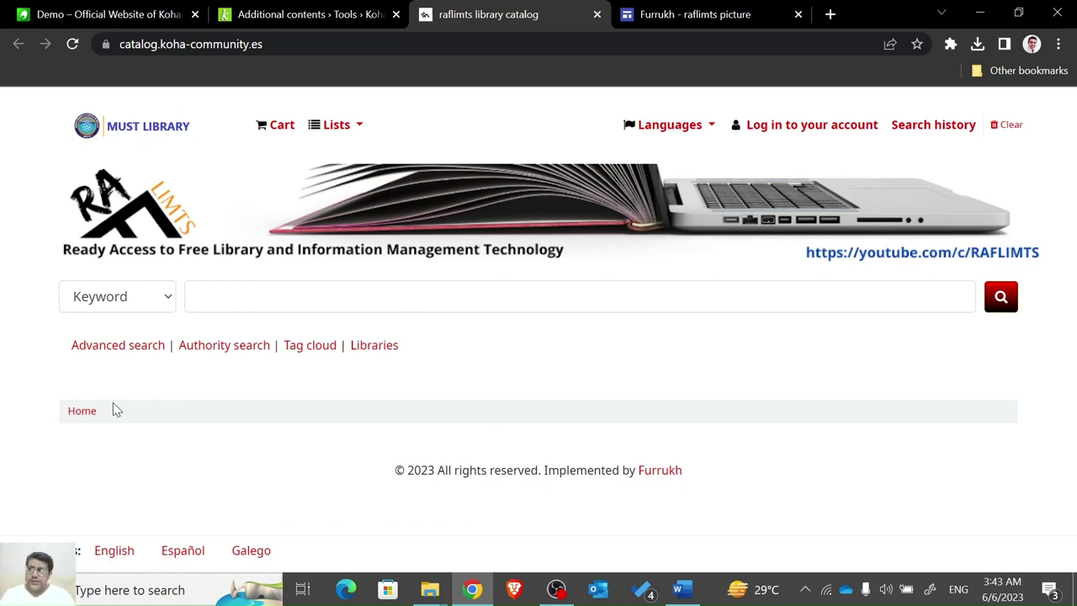
pyautogui.moveTo(710, 6)
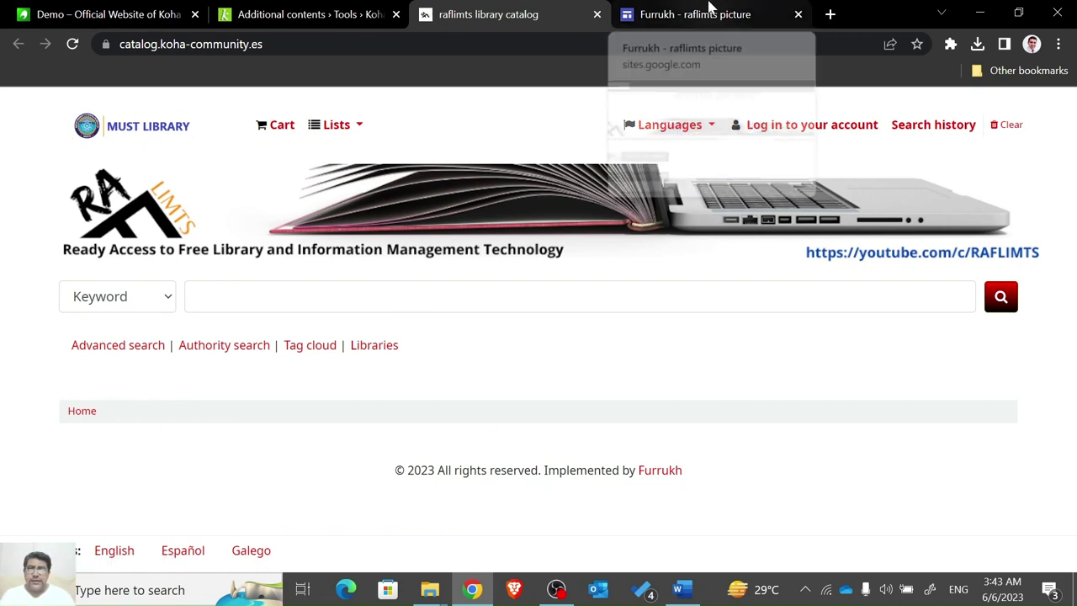
pyautogui.click(322, 10)
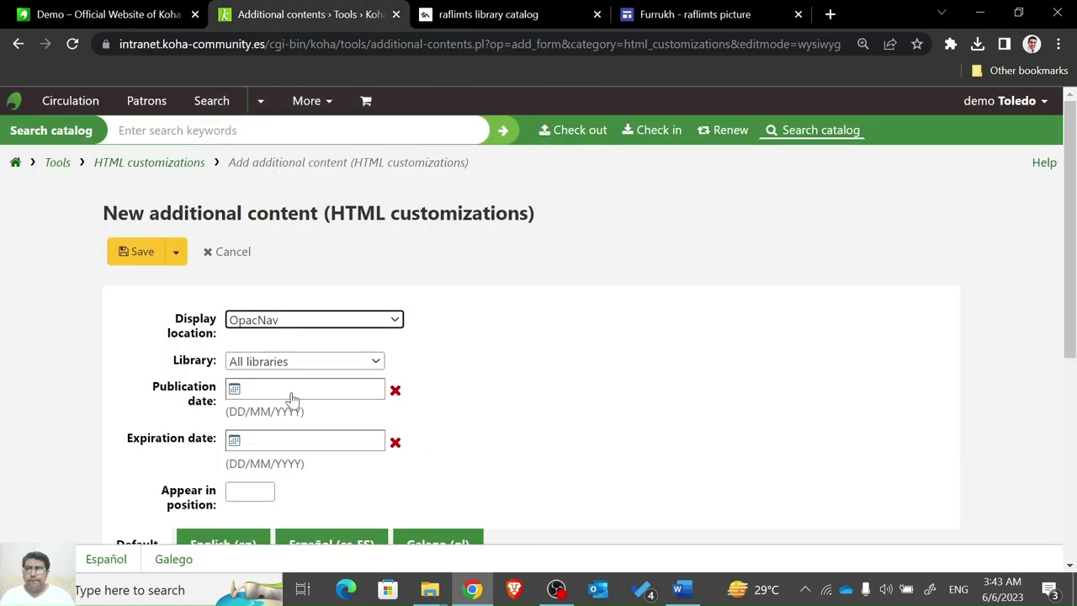
# Set the OpacNav entry's publication date to 05/06/2023 and give it the title "nav".
pyautogui.click(292, 398)
pyautogui.click(245, 514)
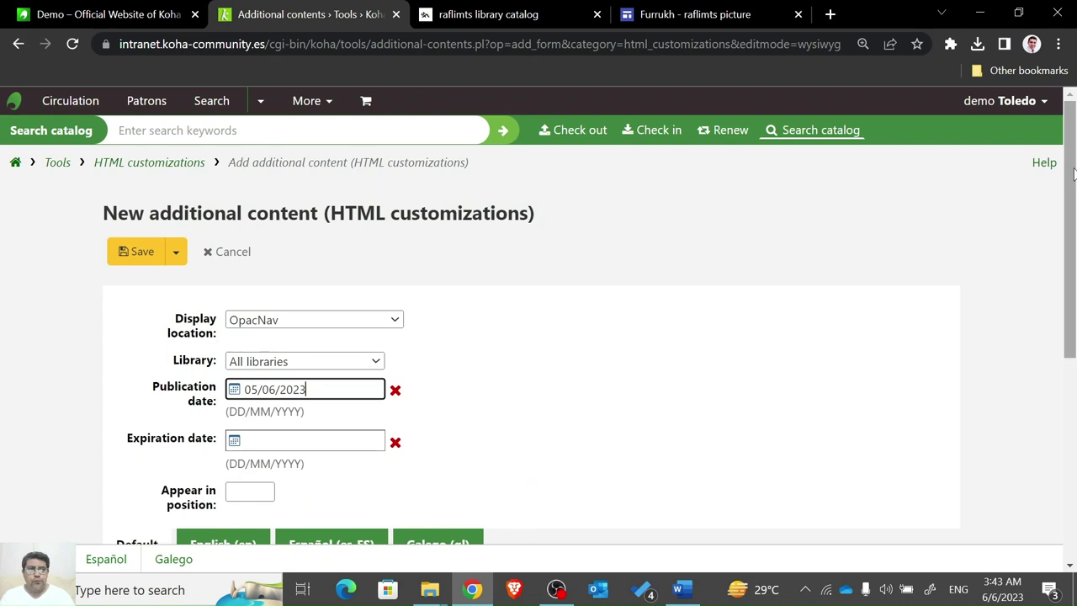
pyautogui.moveTo(1072, 173); pyautogui.dragTo(999, 307)
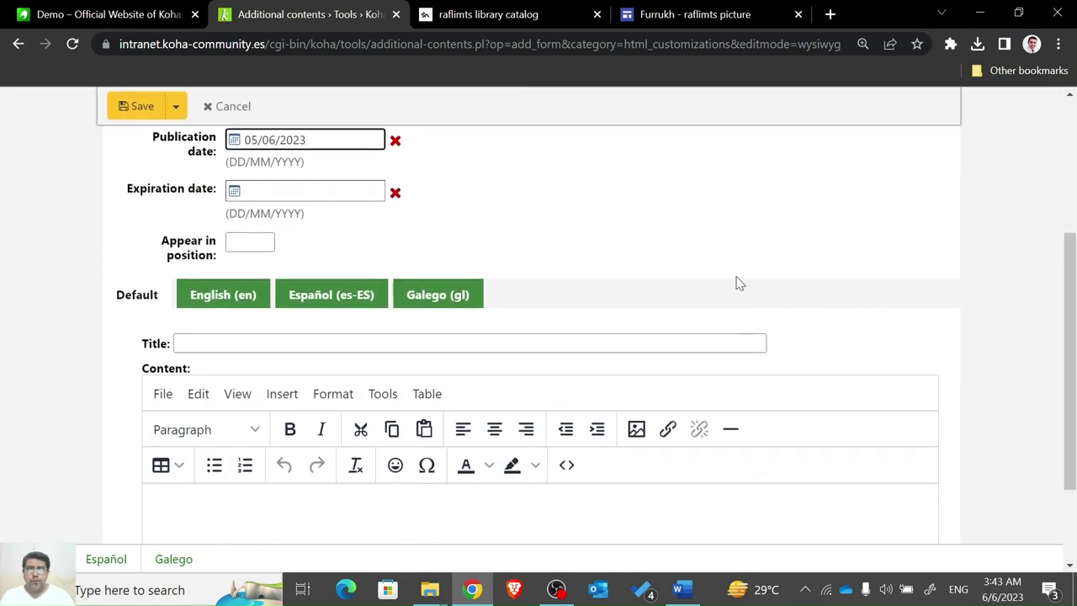
pyautogui.click(705, 371)
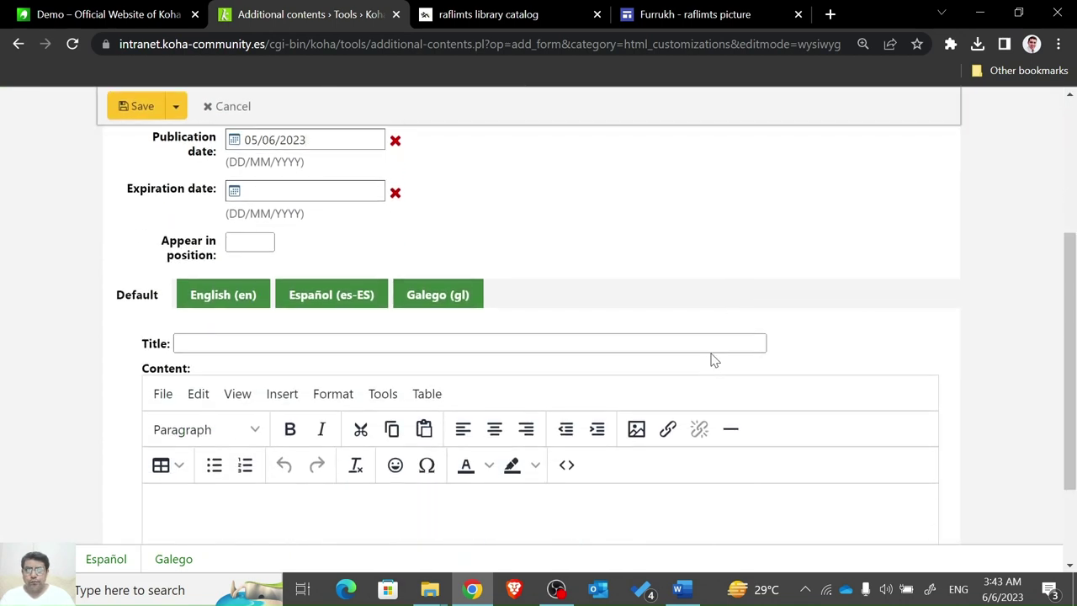
pyautogui.click(711, 345)
pyautogui.write('na')
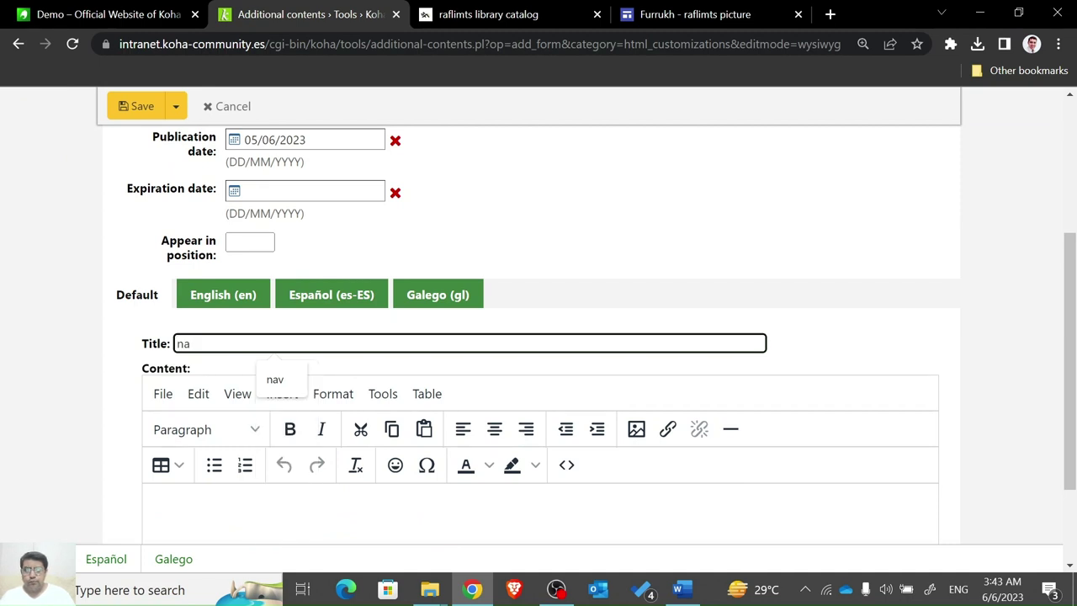
pyautogui.write('v')
pyautogui.click(274, 380)
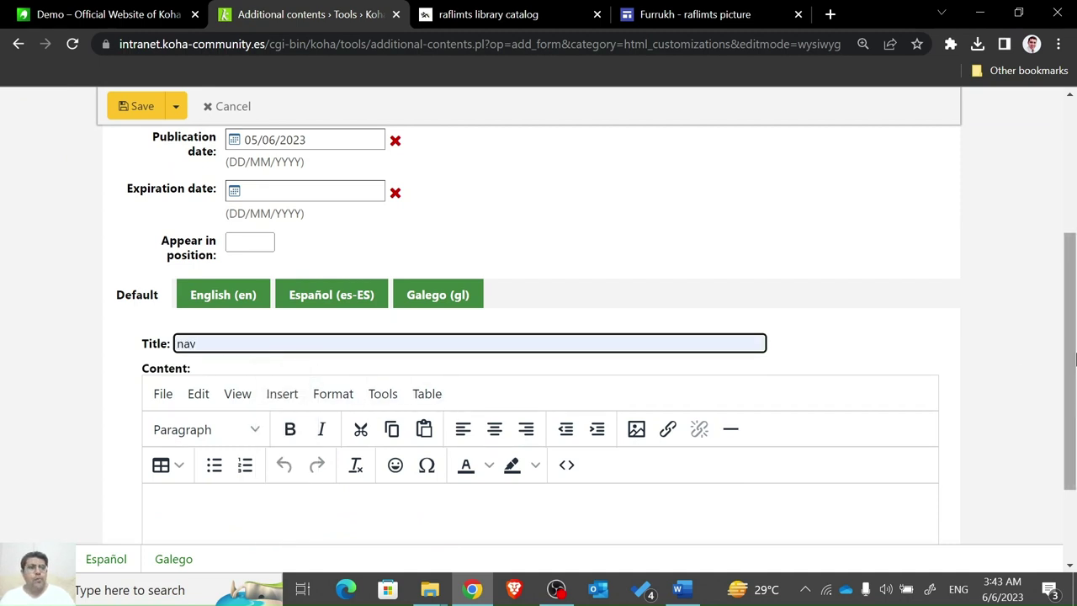
# Open the source code editor for the entry's content, and switch to the Word document to locate section 11, OpacNav.
pyautogui.scroll(-3, 1068, 362)
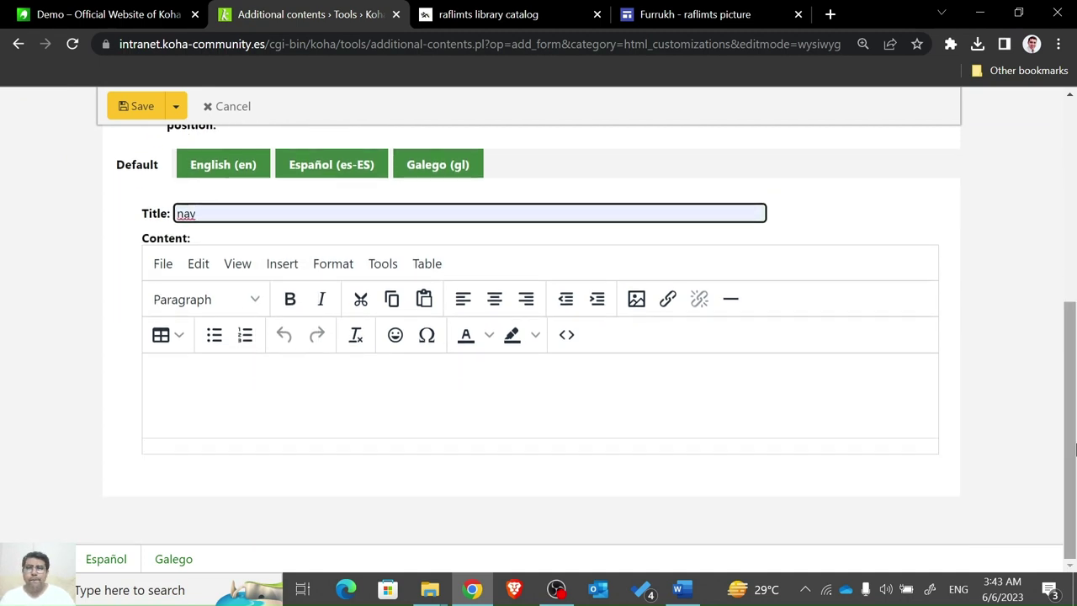
pyautogui.click(569, 345)
pyautogui.hotkey('alt', 'Tab')
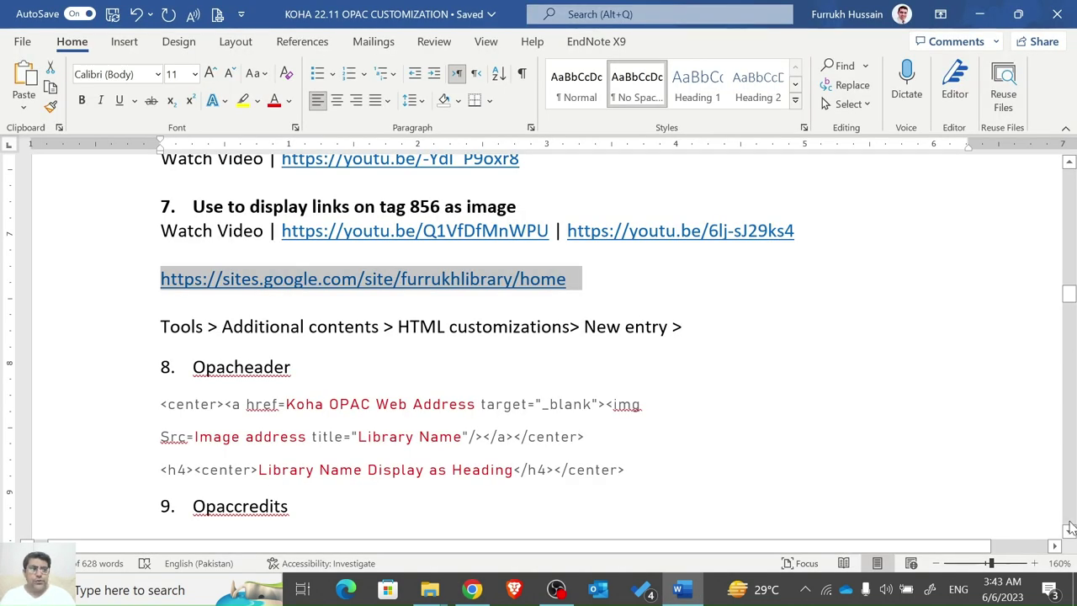
pyautogui.moveTo(1069, 536); pyautogui.dragTo(1069, 536)
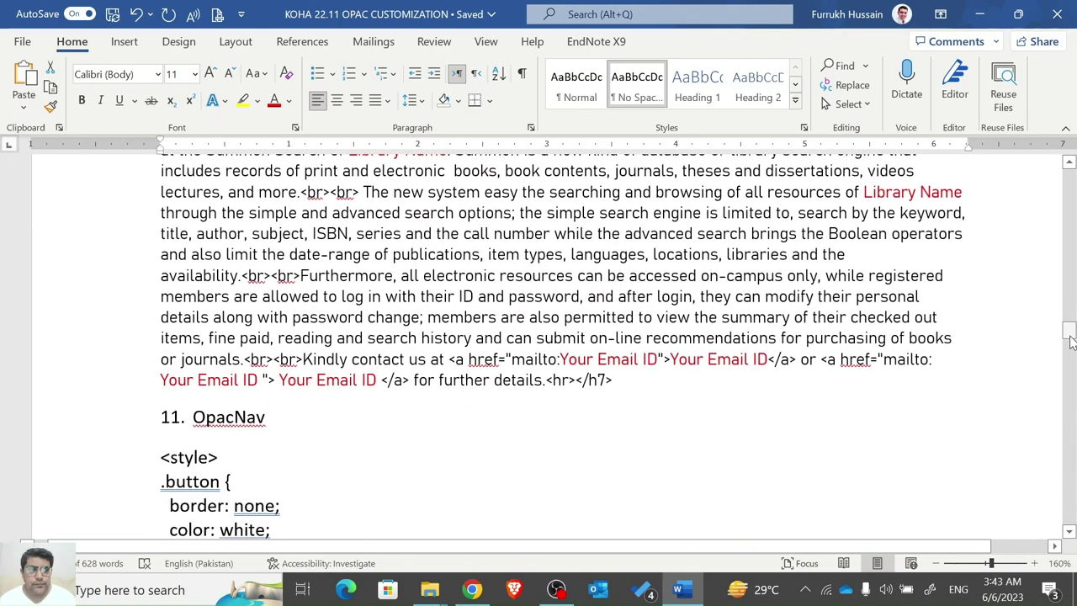
pyautogui.moveTo(1069, 337); pyautogui.dragTo(1069, 346)
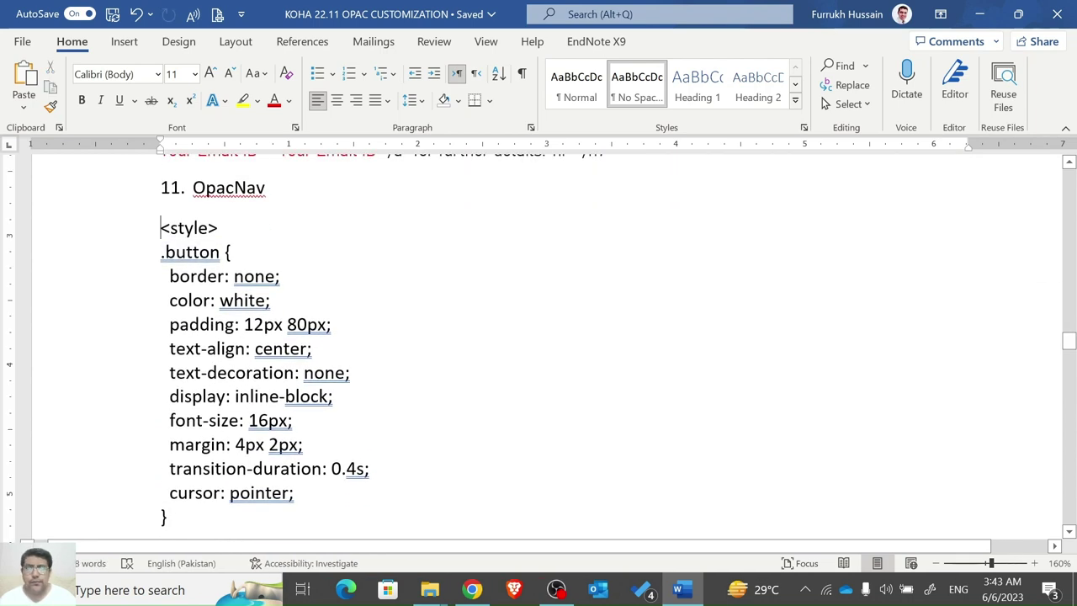
# Select and copy the OpacNav code in Word, from the <style> line through the last button element, button7.
pyautogui.tripleClick(188, 228)
pyautogui.hotkey('shift', 'Down')
pyautogui.hotkey('shift', 'Down')
pyautogui.hotkey('shift', 'Down')
pyautogui.hotkey('shift', 'Down')
pyautogui.hotkey('shift', 'Down')
pyautogui.hotkey('shift', 'Down')
pyautogui.hotkey('shift', 'Down')
pyautogui.hotkey('shift', 'Down')
pyautogui.hotkey('shift', 'Down')
pyautogui.hotkey('shift', 'Down')
pyautogui.hotkey('shift', 'Down')
pyautogui.hotkey('shift', 'Down')
pyautogui.hotkey('shift', 'Down')
pyautogui.hotkey('shift', 'Down')
pyautogui.hotkey('shift', 'Down')
pyautogui.hotkey('shift', 'Down')
pyautogui.hotkey('shift', 'Down')
pyautogui.hotkey('shift', 'Down')
pyautogui.hotkey('shift', 'Down')
pyautogui.hotkey('shift', 'Down')
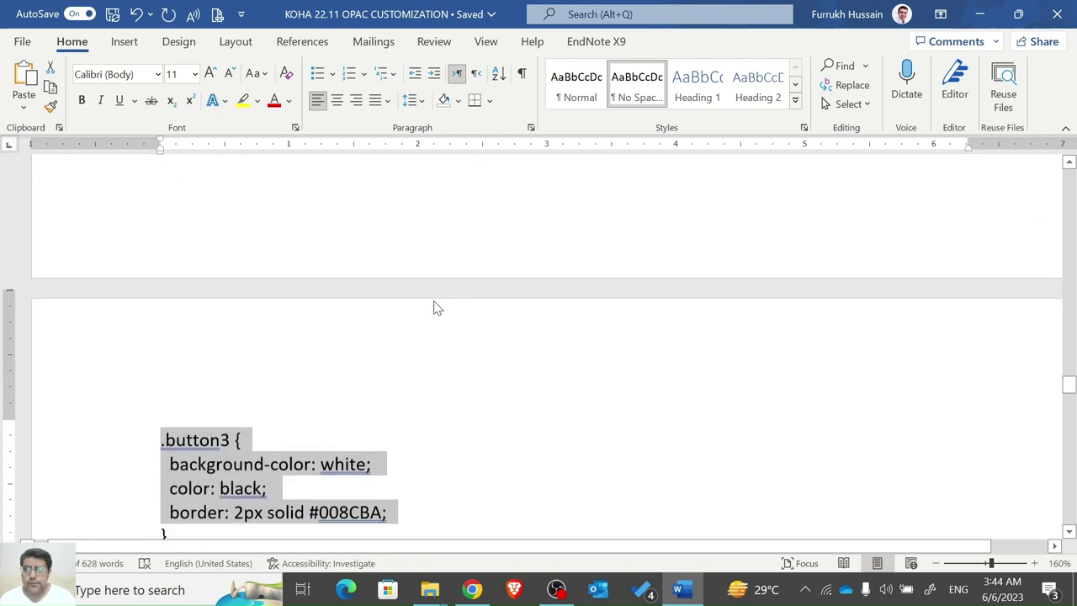
pyautogui.hotkey('shift', 'Down')
pyautogui.hotkey('shift', 'Down')
pyautogui.hotkey('shift', 'Down')
pyautogui.hotkey('shift', 'Down')
pyautogui.hotkey('shift', 'Down')
pyautogui.hotkey('shift', 'Down')
pyautogui.hotkey('shift', 'Down')
pyautogui.hotkey('shift', 'Down')
pyautogui.hotkey('shift', 'Down')
pyautogui.hotkey('shift', 'Down')
pyautogui.hotkey('shift', 'Down')
pyautogui.hotkey('shift', 'Down')
pyautogui.hotkey('shift', 'Down')
pyautogui.hotkey('shift', 'Down')
pyautogui.hotkey('shift', 'Down')
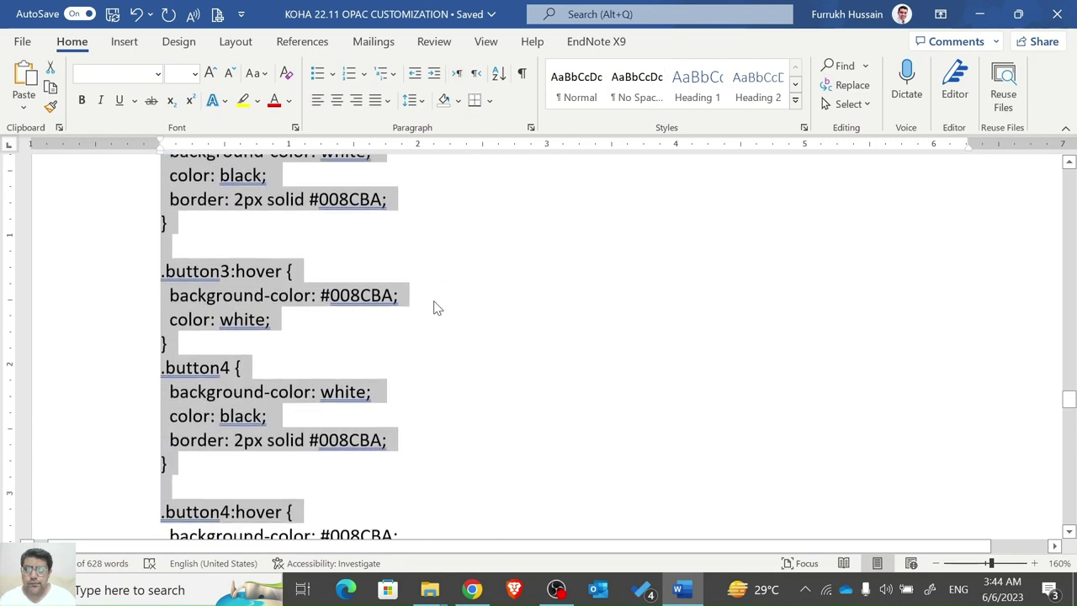
pyautogui.hotkey('shift', 'Down')
pyautogui.hotkey('shift', 'Down')
pyautogui.hotkey('shift', 'Down')
pyautogui.hotkey('shift', 'Down')
pyautogui.hotkey('shift', 'Down')
pyautogui.hotkey('shift', 'Down')
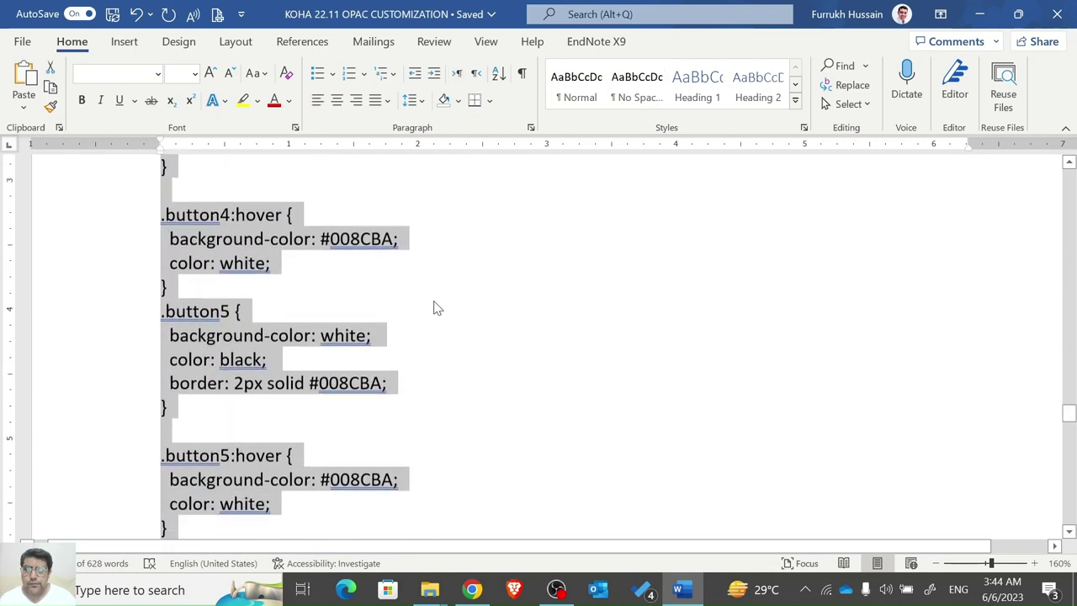
pyautogui.scroll(-5, 436, 308)
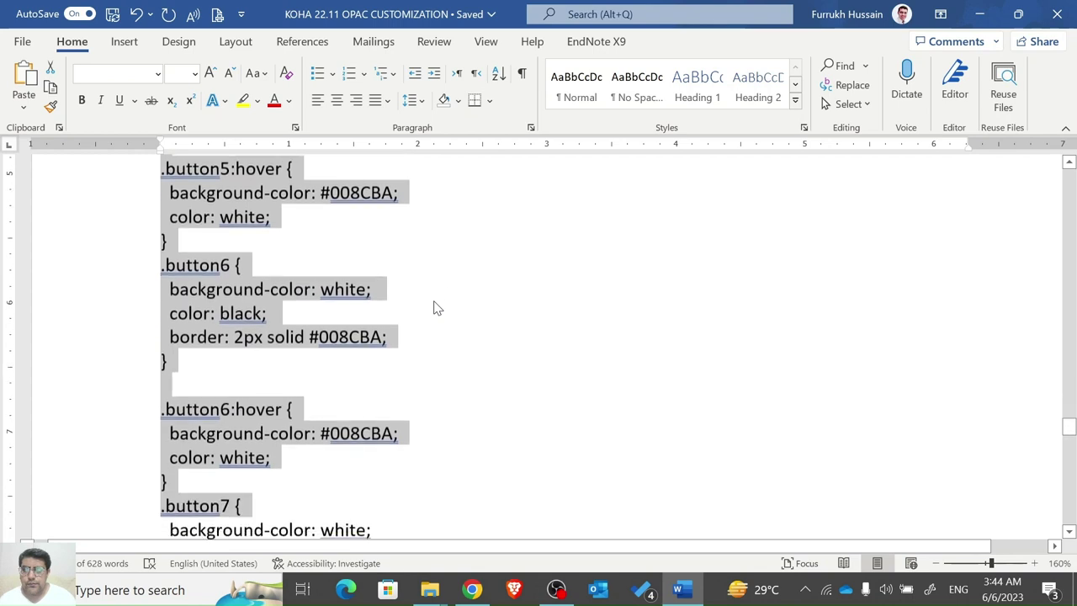
pyautogui.scroll(-10, 436, 308)
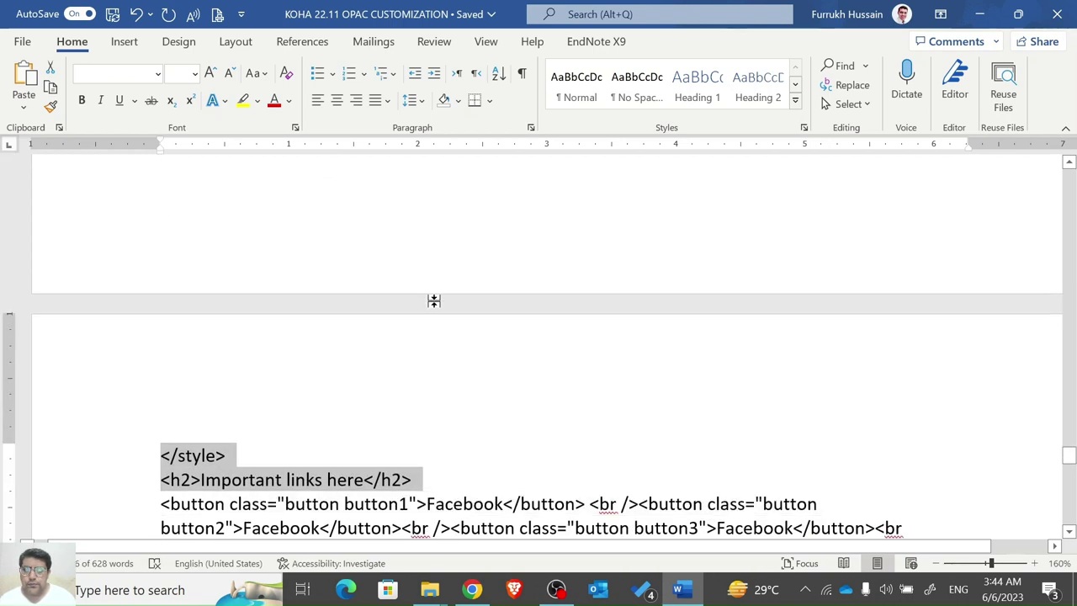
pyautogui.scroll(-3, 434, 302)
pyautogui.hotkey('shift', 'Left')
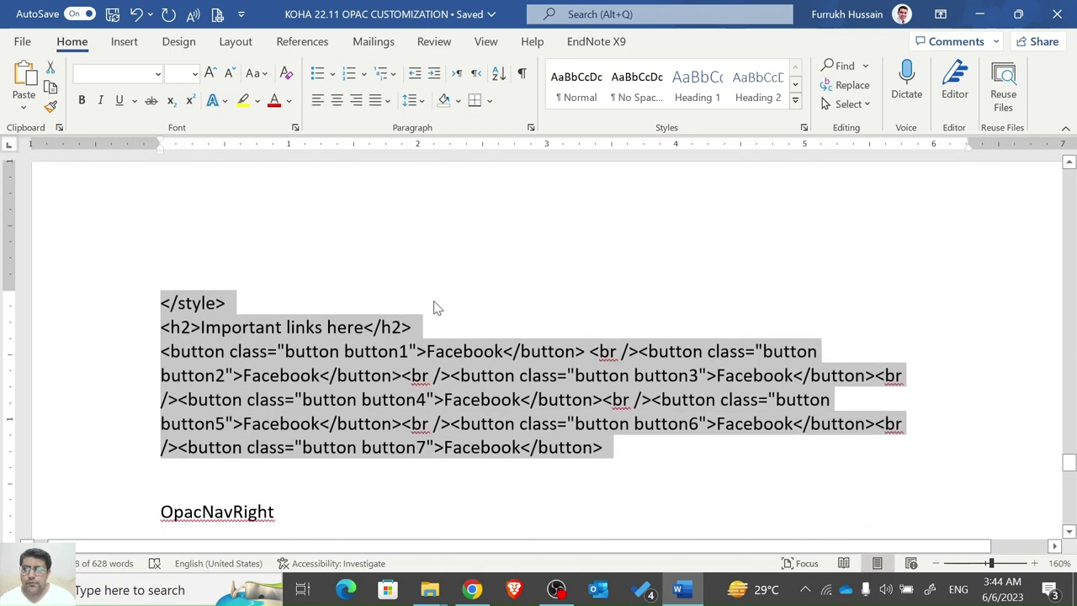
# Switch back to Chrome, paste the copied OpacNav code as the content's source code, save it and review the rendered buttons.
pyautogui.hotkey('alt', 'Tab')
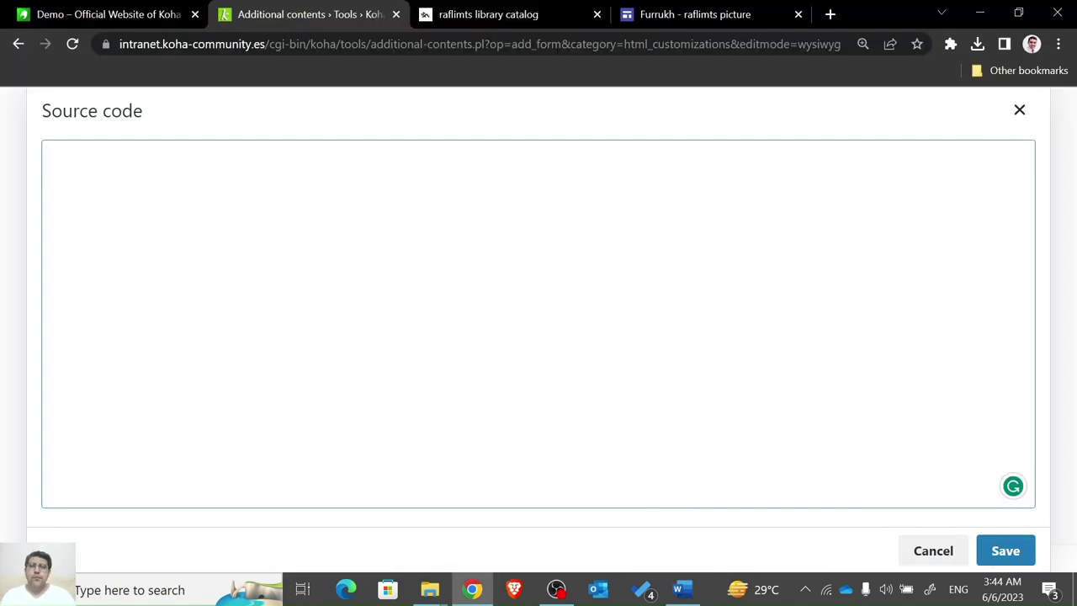
pyautogui.hotkey('ctrl', 'v')
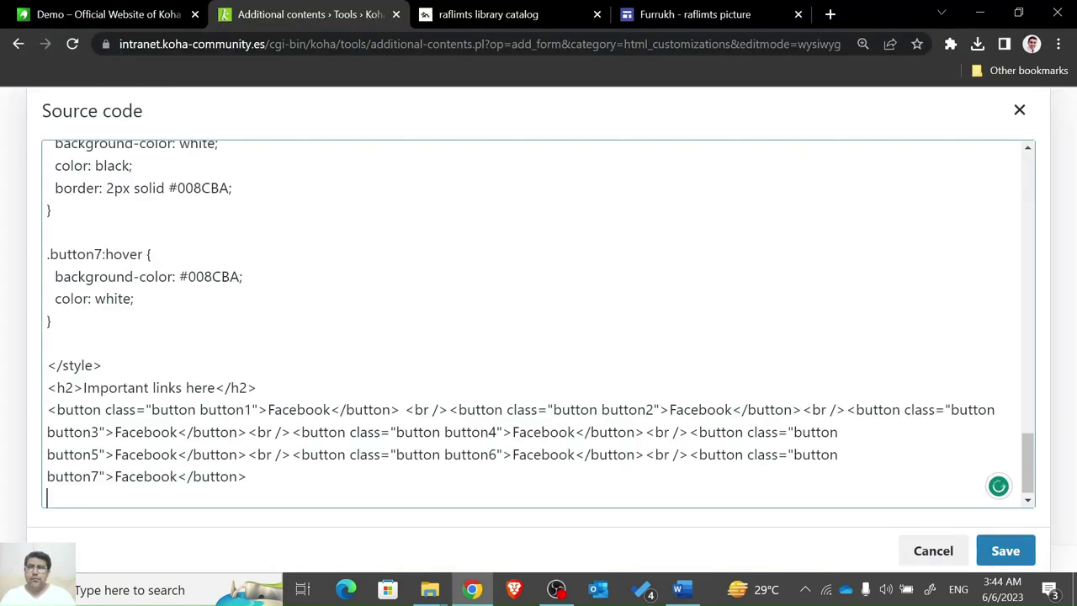
pyautogui.click(1001, 552)
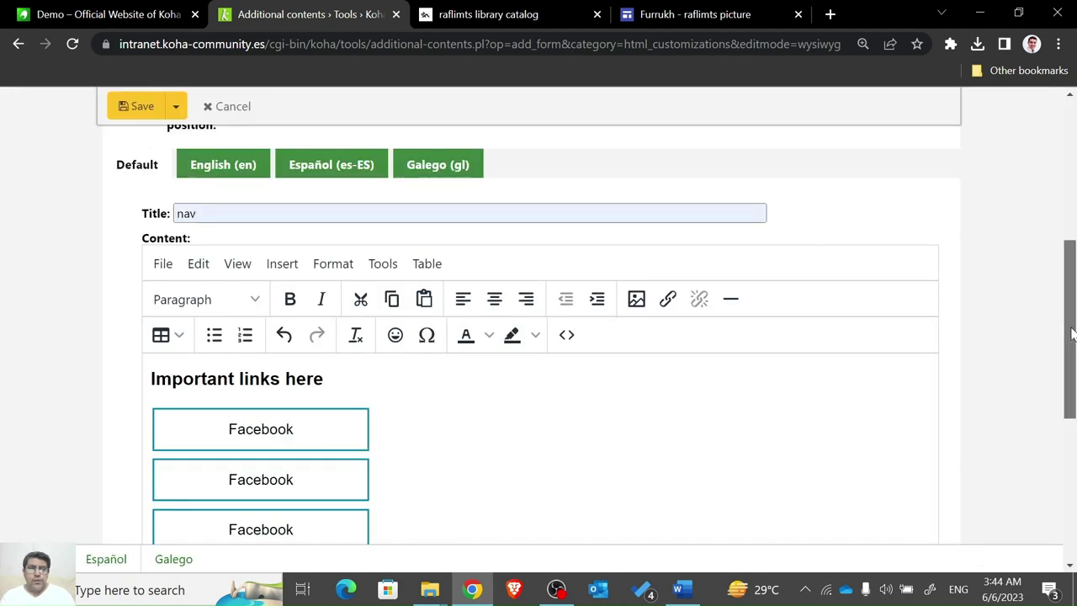
pyautogui.scroll(-2, 1069, 394)
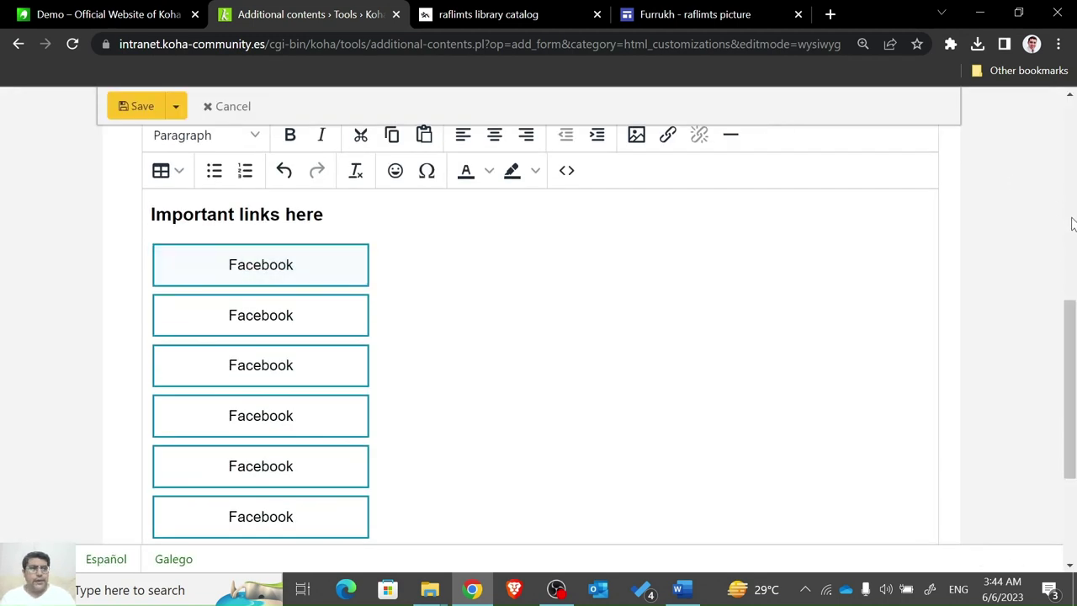
pyautogui.scroll(1, 1068, 351)
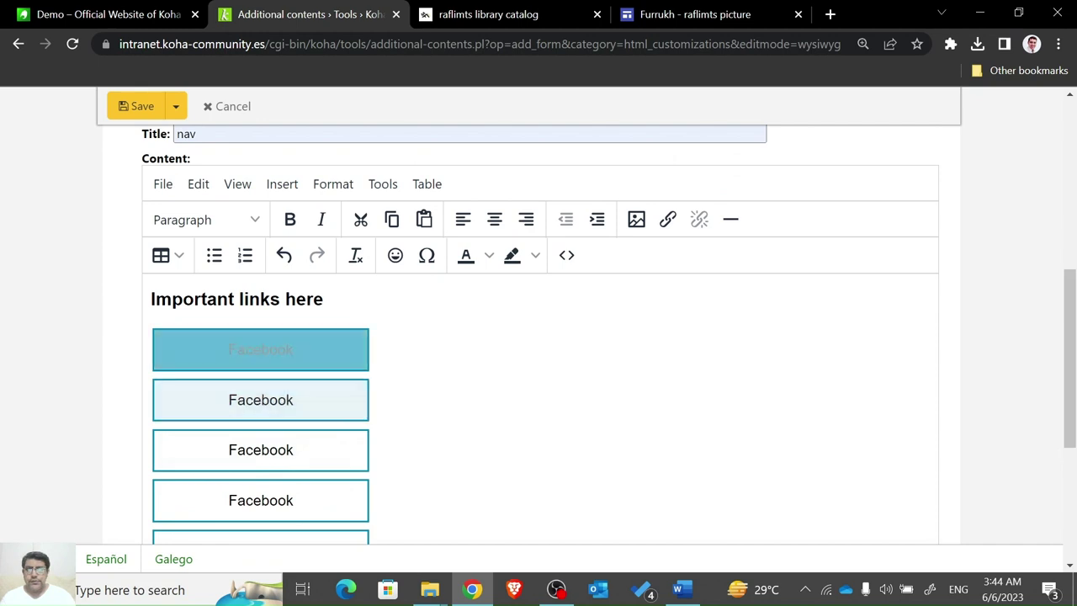
pyautogui.click(280, 338)
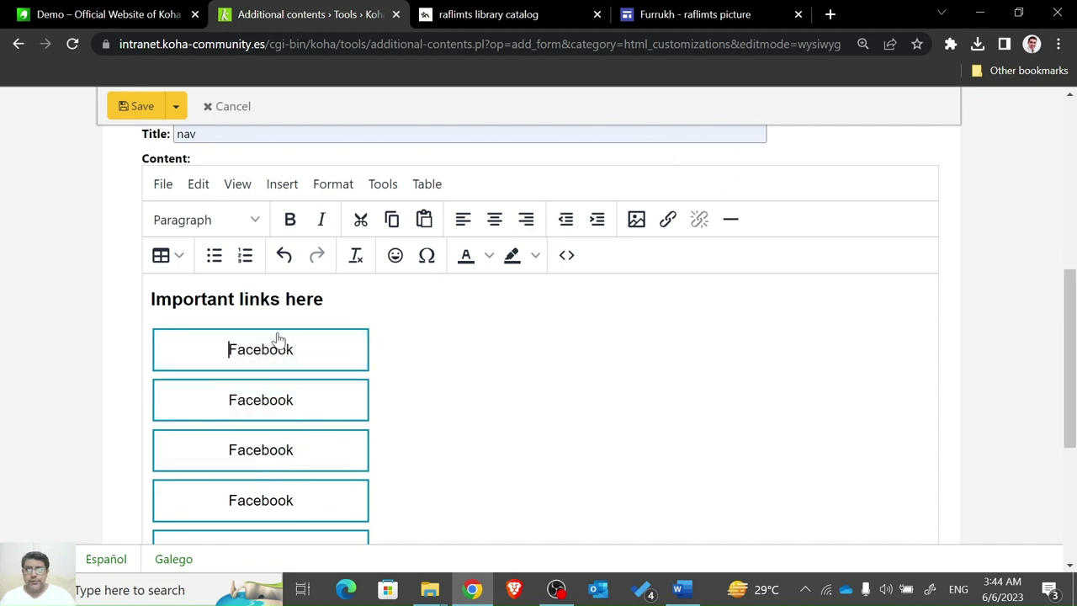
pyautogui.rightClick(329, 341)
pyautogui.click(373, 361)
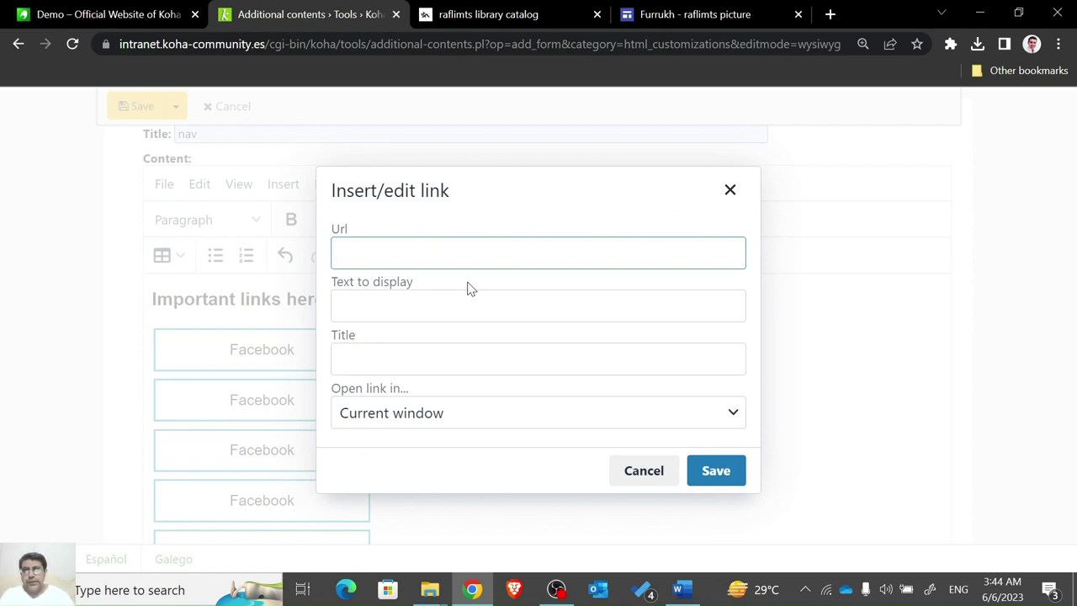
pyautogui.click(492, 14)
pyautogui.click(353, 44)
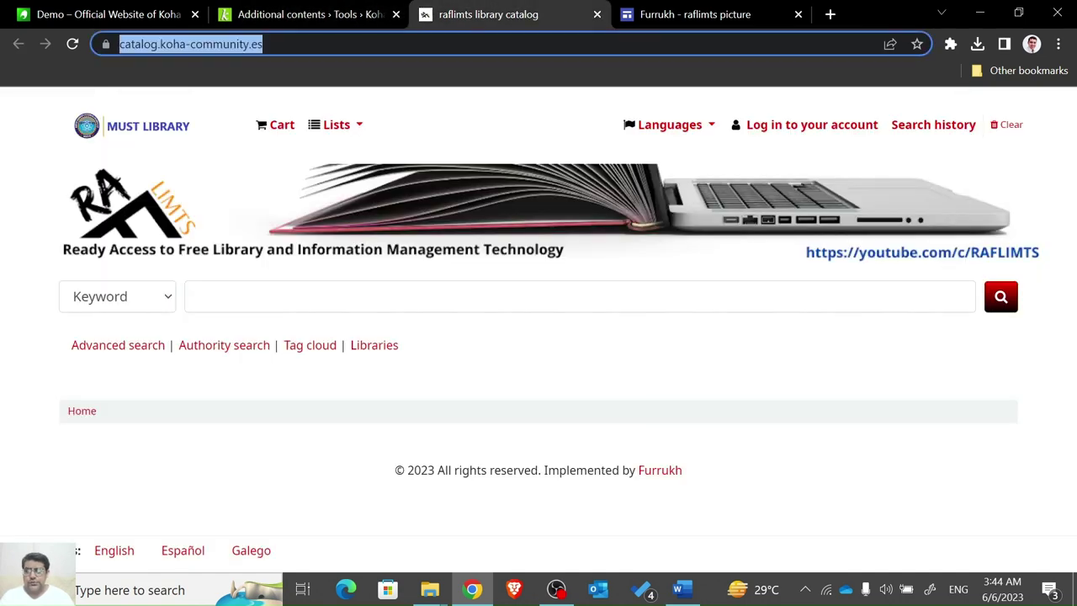
pyautogui.hotkey('ctrl', 'c')
pyautogui.click(307, 15)
pyautogui.hotkey('ctrl', 'v')
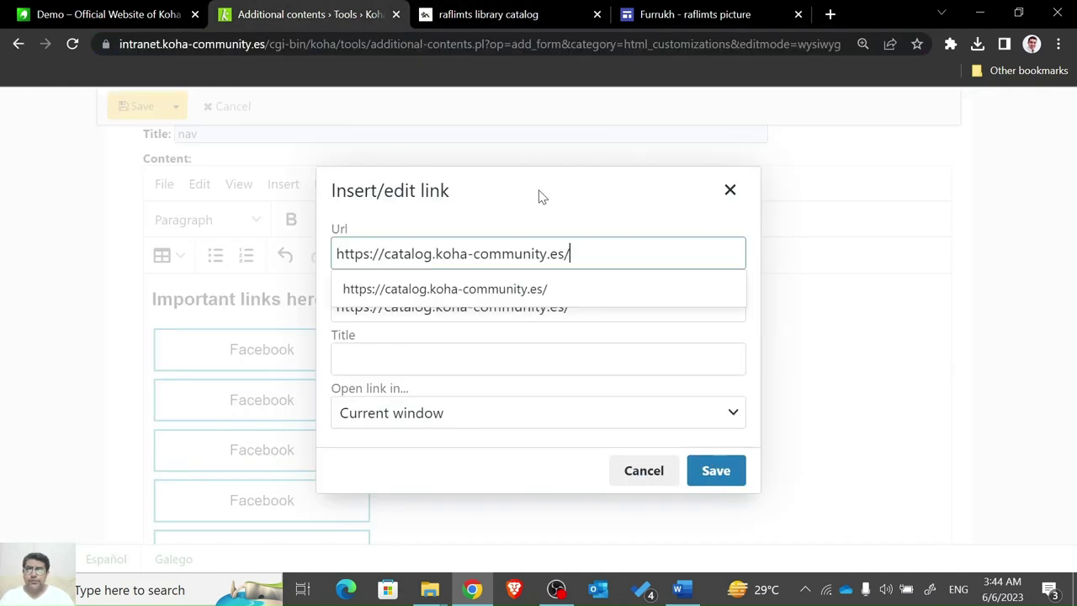
# Set the link's display text to "Facebook", make it open in a new window, and save the link.
pyautogui.click(383, 359)
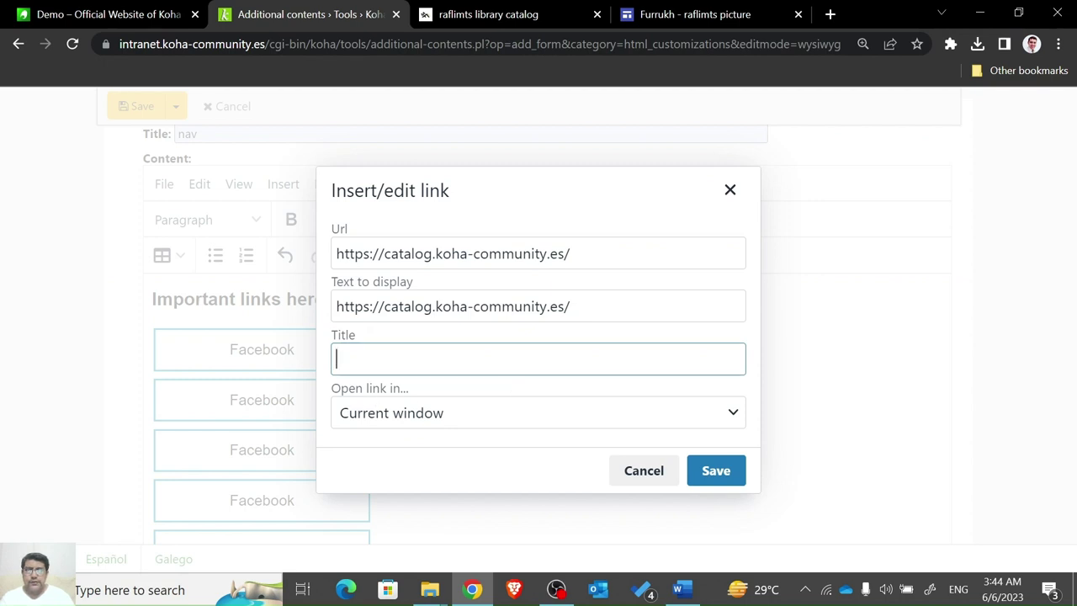
pyautogui.hotkey('shift', 'Tab')
pyautogui.write('F')
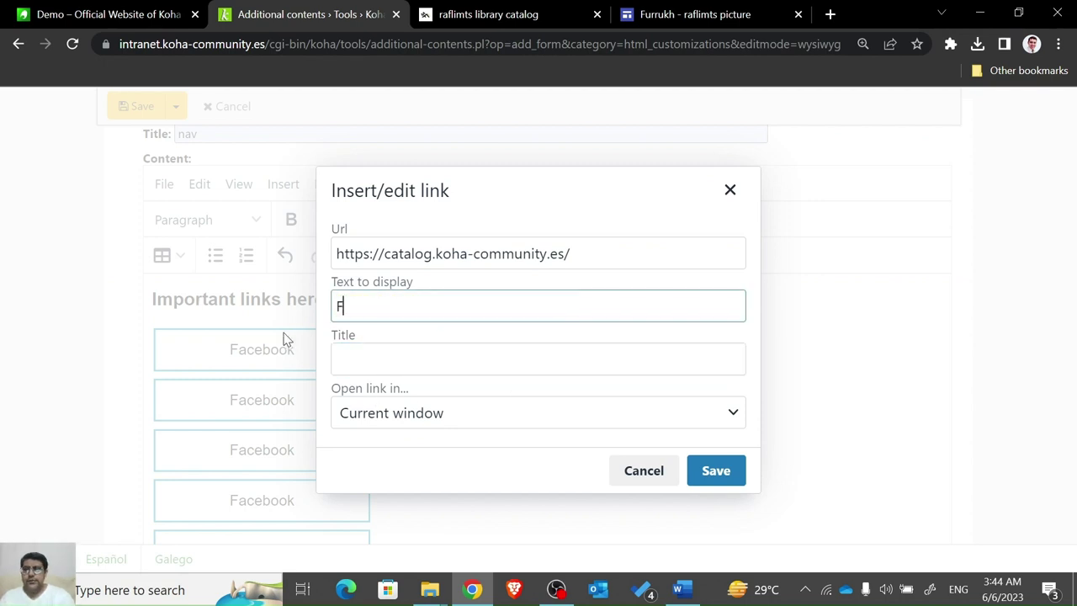
pyautogui.write('aceb')
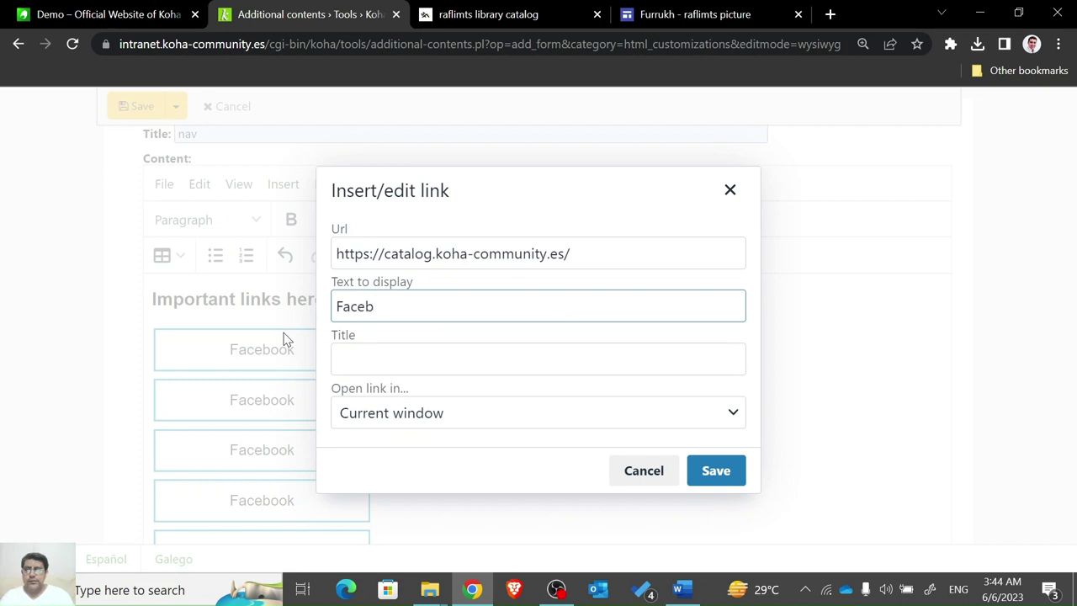
pyautogui.write('ook')
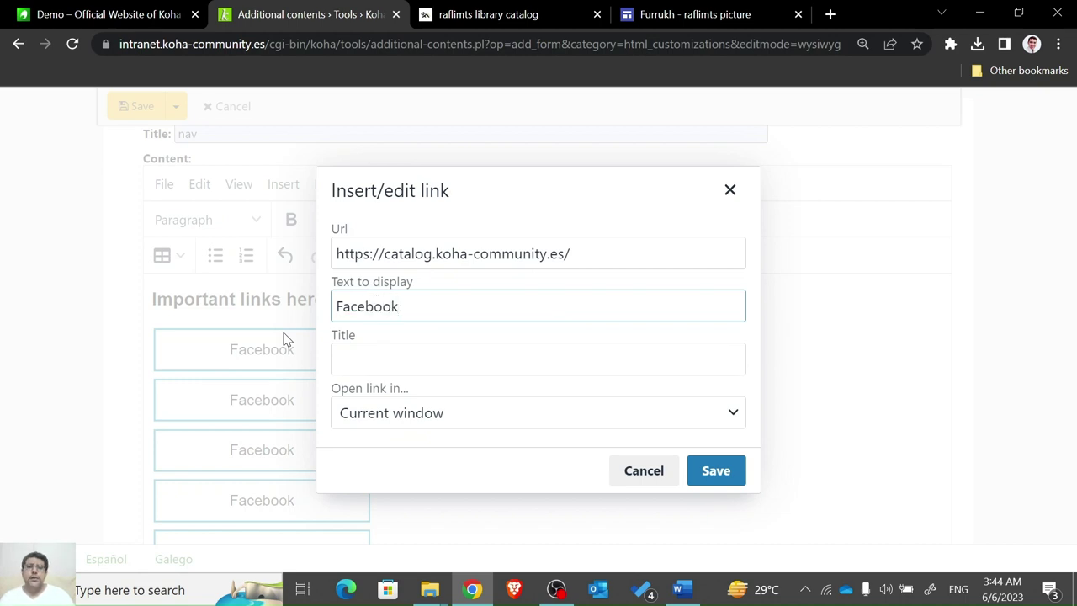
pyautogui.click(414, 425)
pyautogui.click(380, 476)
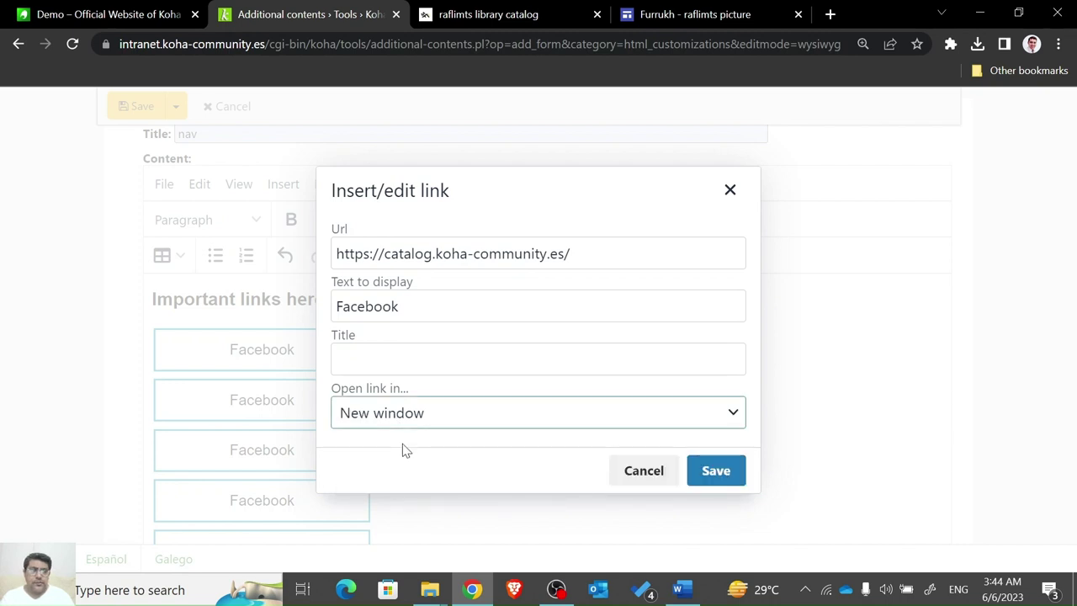
pyautogui.click(715, 471)
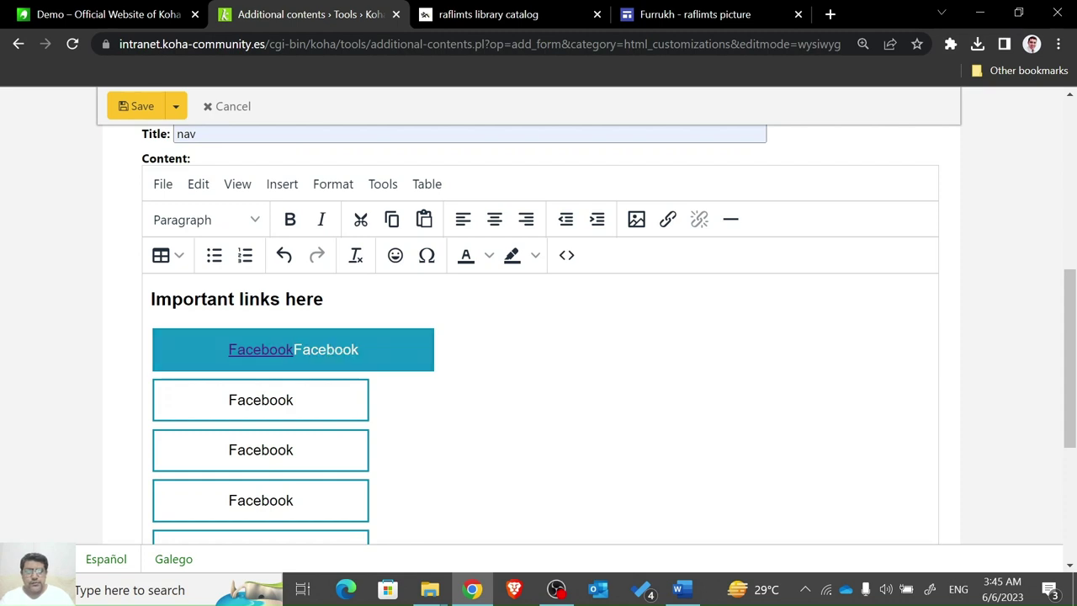
pyautogui.rightClick(335, 352)
pyautogui.click(374, 361)
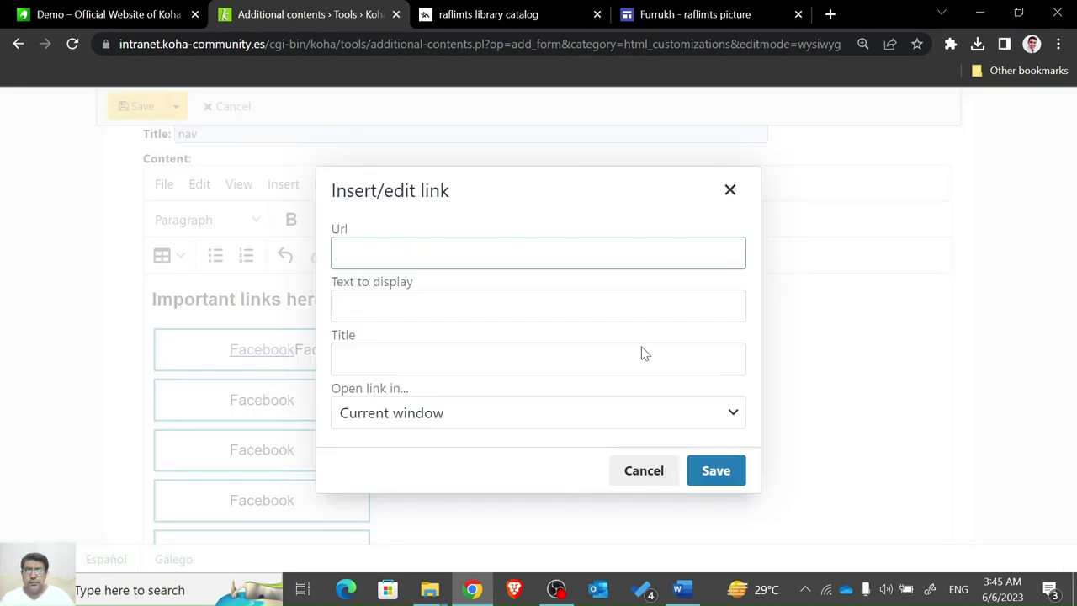
pyautogui.click(662, 471)
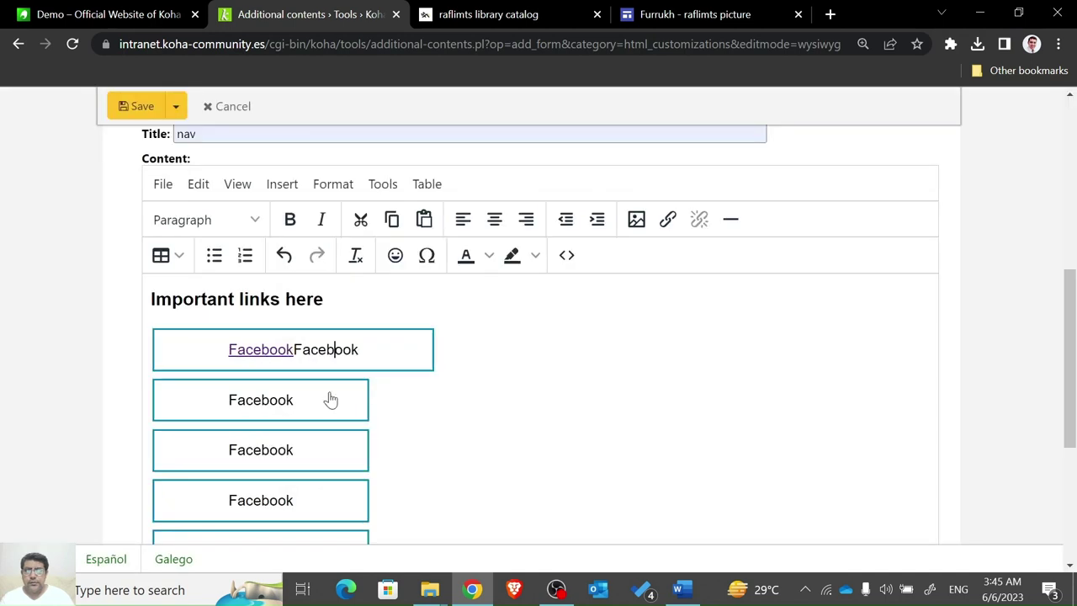
pyautogui.rightClick(207, 348)
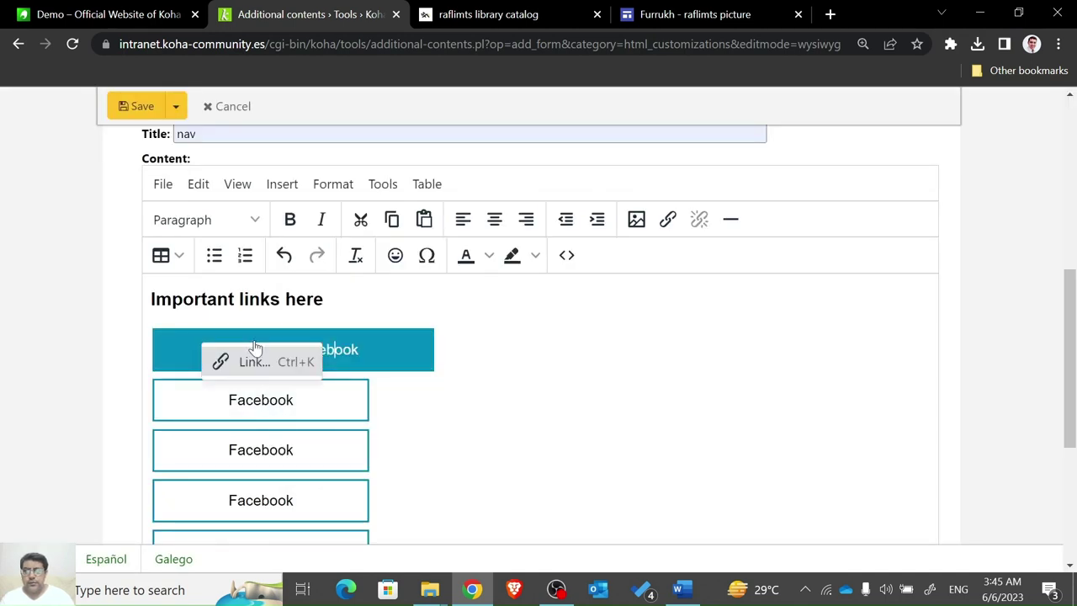
pyautogui.press('Escape')
# Remove the extra "Facebook" text inside the first button's link tag in the content's source code and save the code.
pyautogui.click(566, 254)
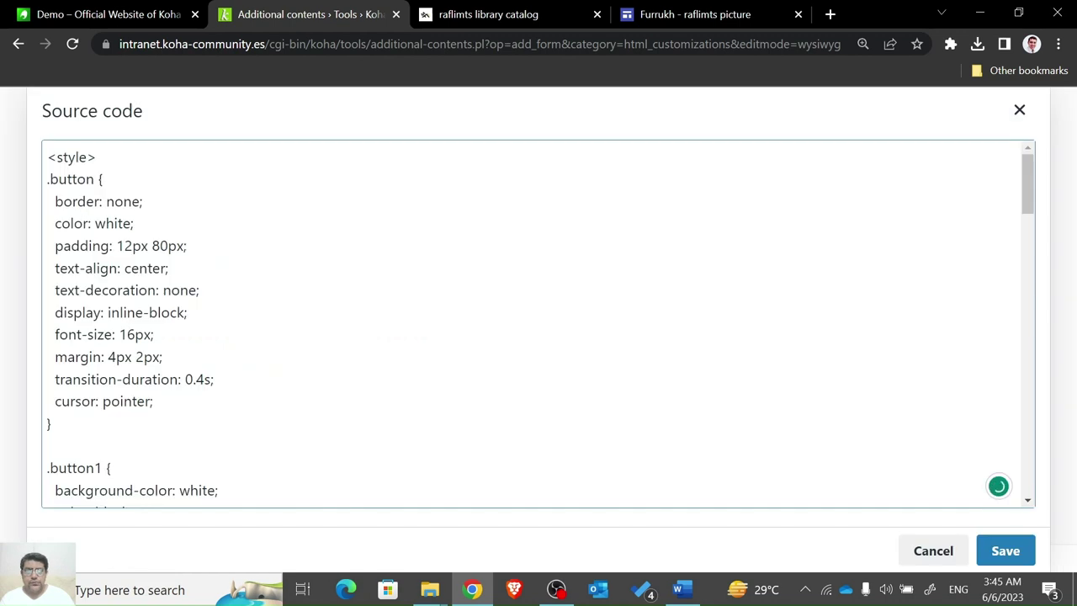
pyautogui.moveTo(1027, 198); pyautogui.dragTo(1034, 505)
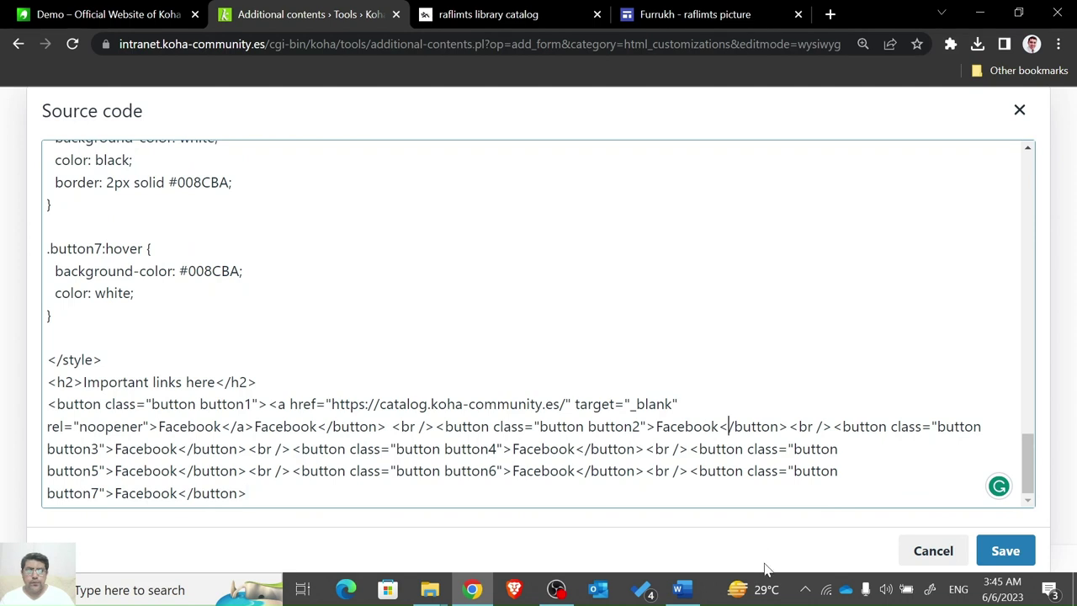
pyautogui.press('Left')
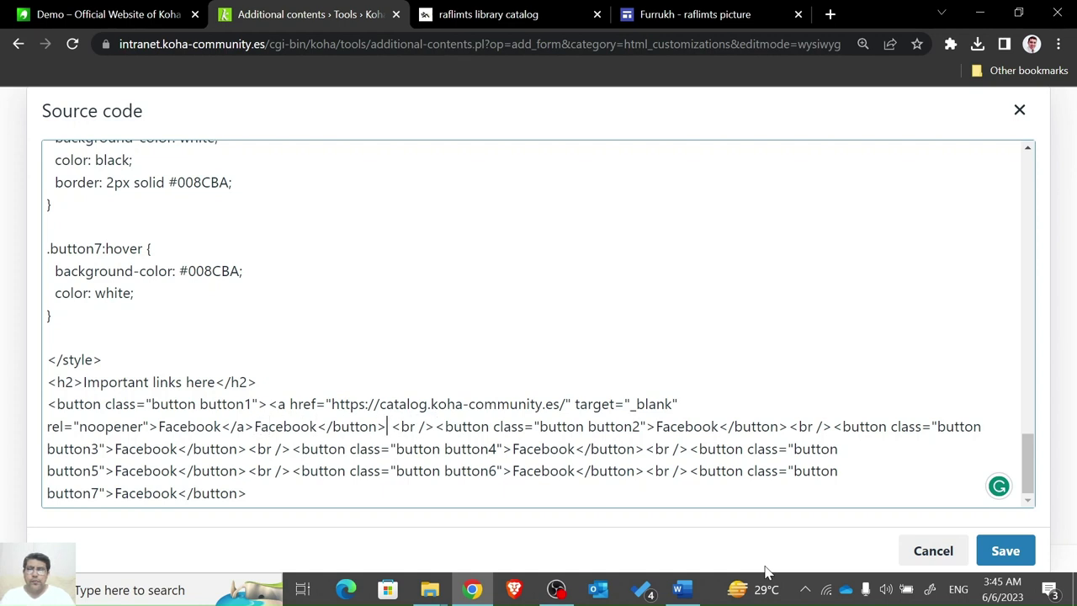
pyautogui.hotkey('shift', 'Left')
pyautogui.hotkey('shift', 'Left')
pyautogui.hotkey('shift', 'Left')
pyautogui.hotkey('shift', 'Left')
pyautogui.hotkey('shift', 'Left')
pyautogui.hotkey('shift', 'Left')
pyautogui.hotkey('shift', 'Left')
pyautogui.hotkey('shift', 'Left')
pyautogui.hotkey('shift', 'Left')
pyautogui.hotkey('shift', 'Left')
pyautogui.hotkey('shift', 'Left')
pyautogui.hotkey('shift', 'Left')
pyautogui.hotkey('shift', 'Left')
pyautogui.hotkey('shift', 'Left')
pyautogui.hotkey('shift', 'Left')
pyautogui.hotkey('shift', 'Left')
pyautogui.hotkey('shift', 'Left')
pyautogui.hotkey('shift', 'Left')
pyautogui.hotkey('shift', 'Left')
pyautogui.hotkey('shift', 'Left')
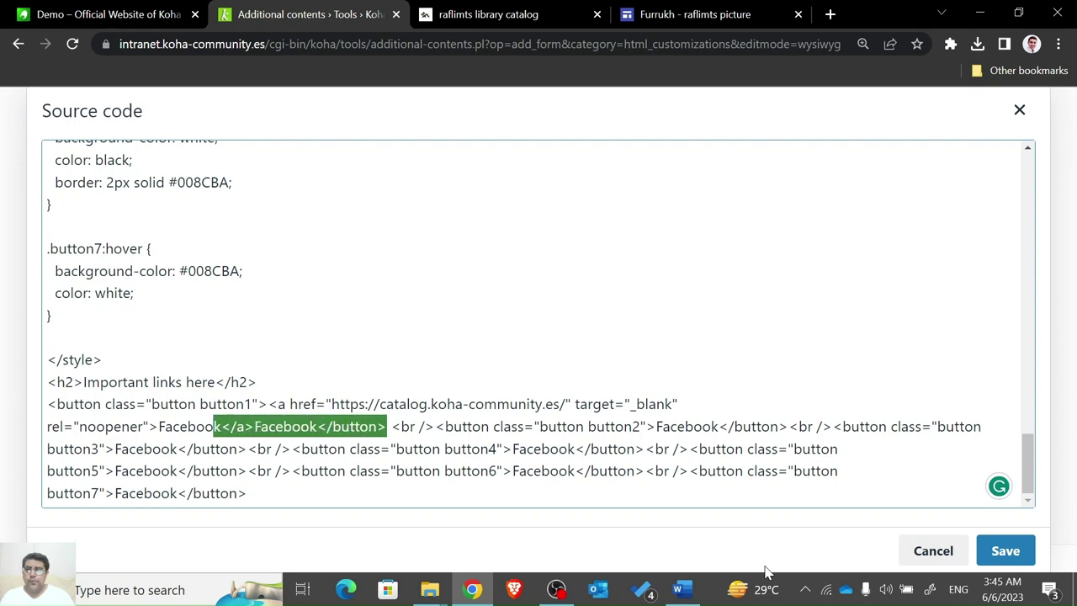
pyautogui.press('Left')
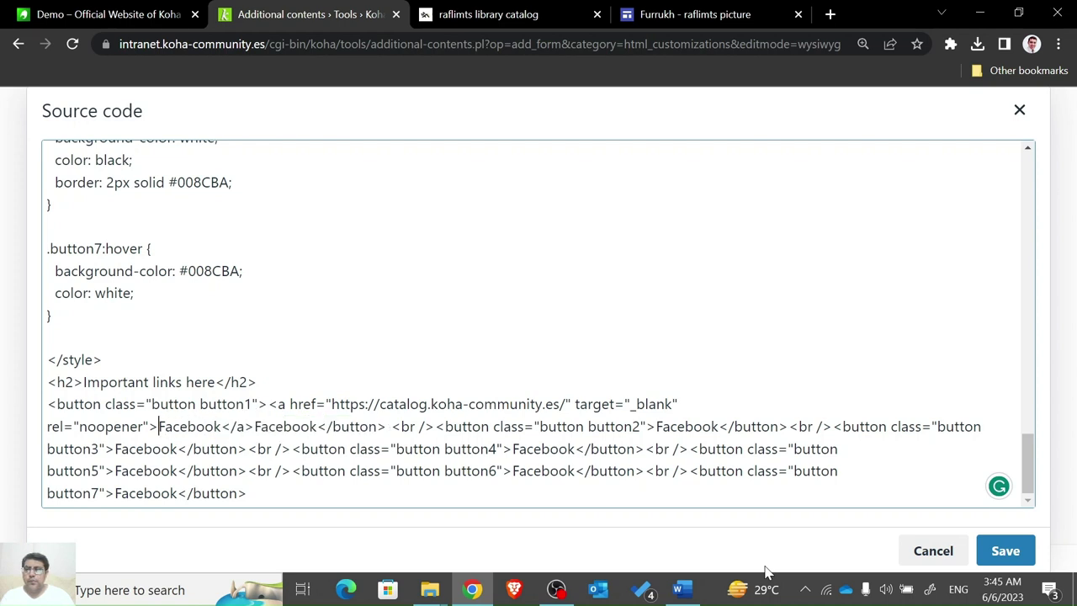
pyautogui.hotkey('shift', 'Right')
pyautogui.hotkey('shift', 'Right')
pyautogui.hotkey('shift', 'Right')
pyautogui.hotkey('shift', 'Right')
pyautogui.hotkey('shift', 'Right')
pyautogui.hotkey('shift', 'Right')
pyautogui.hotkey('shift', 'Right')
pyautogui.hotkey('shift', 'Right')
pyautogui.hotkey('shift', 'Right')
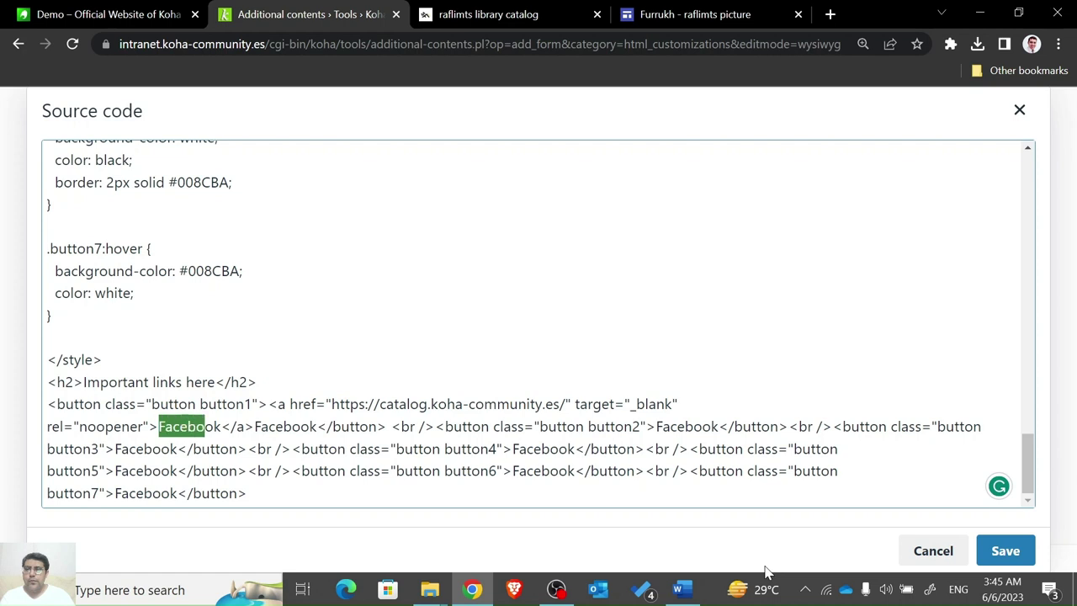
pyautogui.hotkey('shift', 'Left')
pyautogui.press('BackSpace')
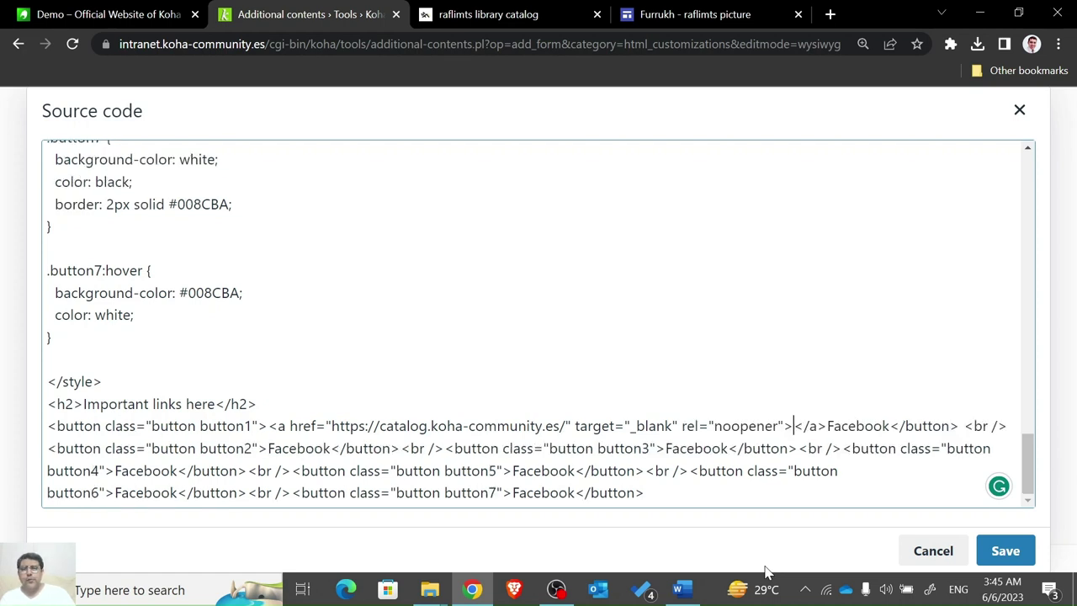
pyautogui.click(1003, 549)
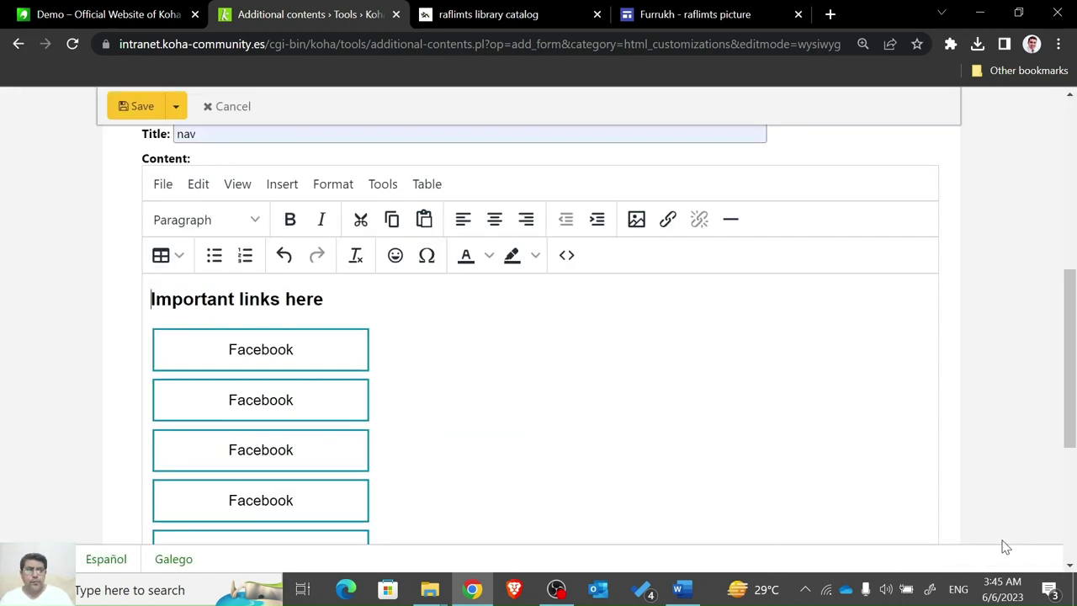
pyautogui.click(276, 352)
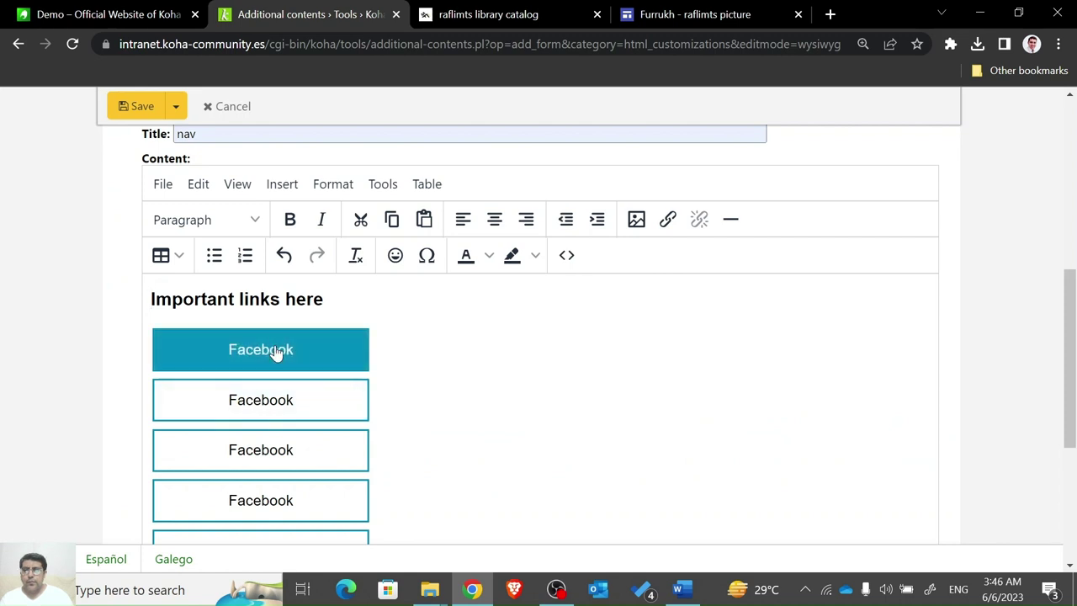
pyautogui.rightClick(276, 351)
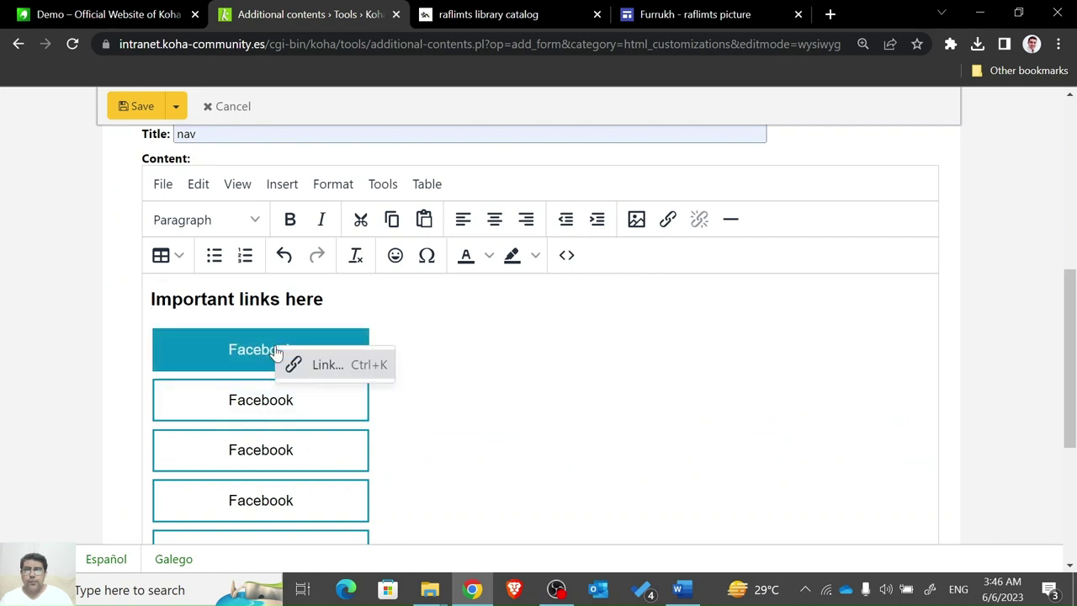
pyautogui.click(330, 365)
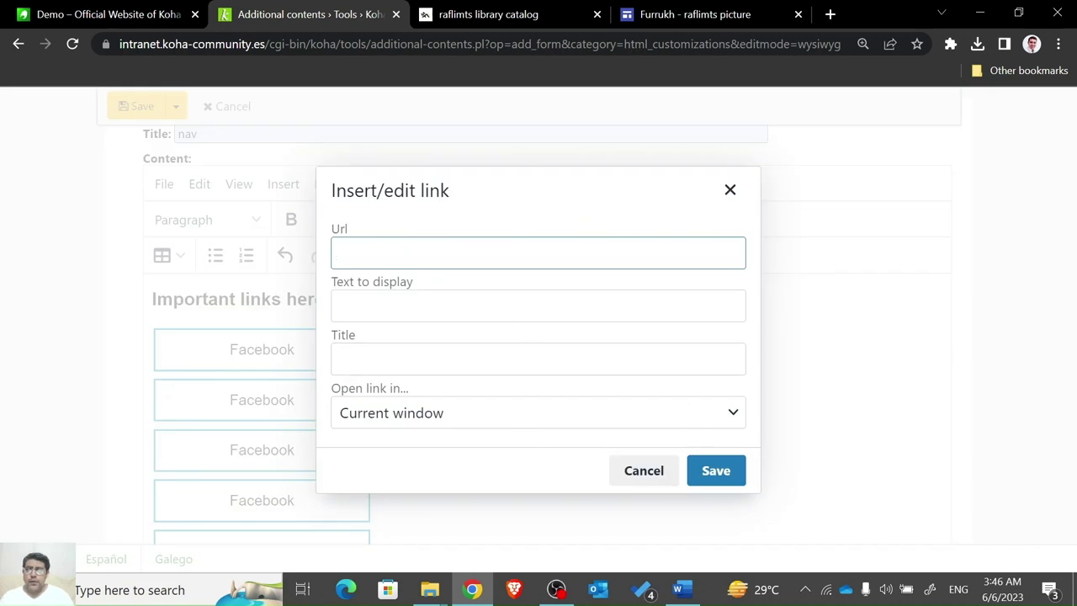
pyautogui.write('https://catalog.koha-community.es/')
pyautogui.click(570, 306)
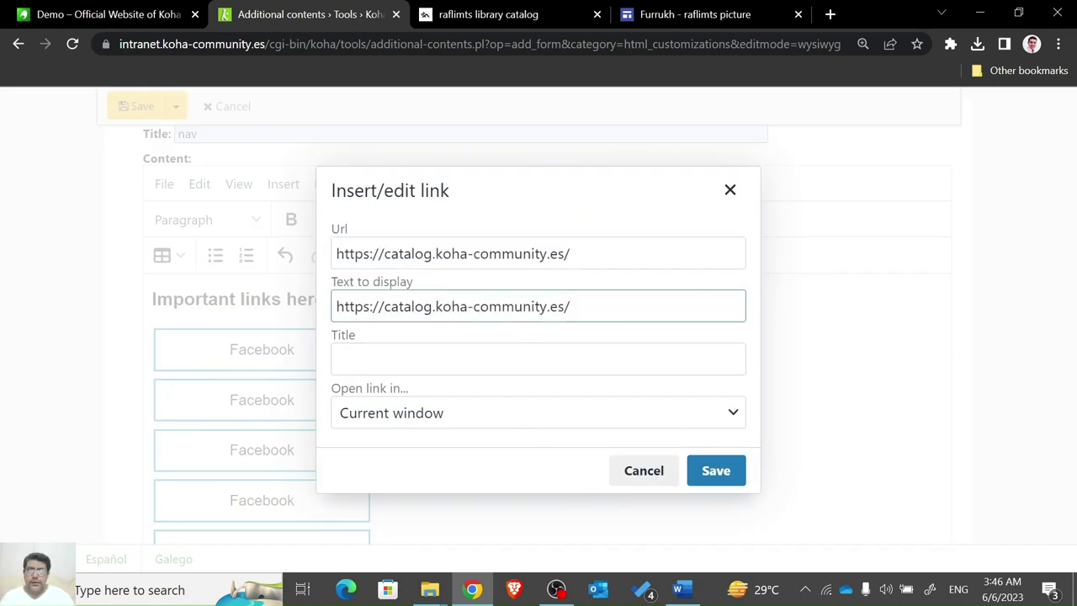
pyautogui.hotkey('ctrl', 'a')
pyautogui.press('BackSpace')
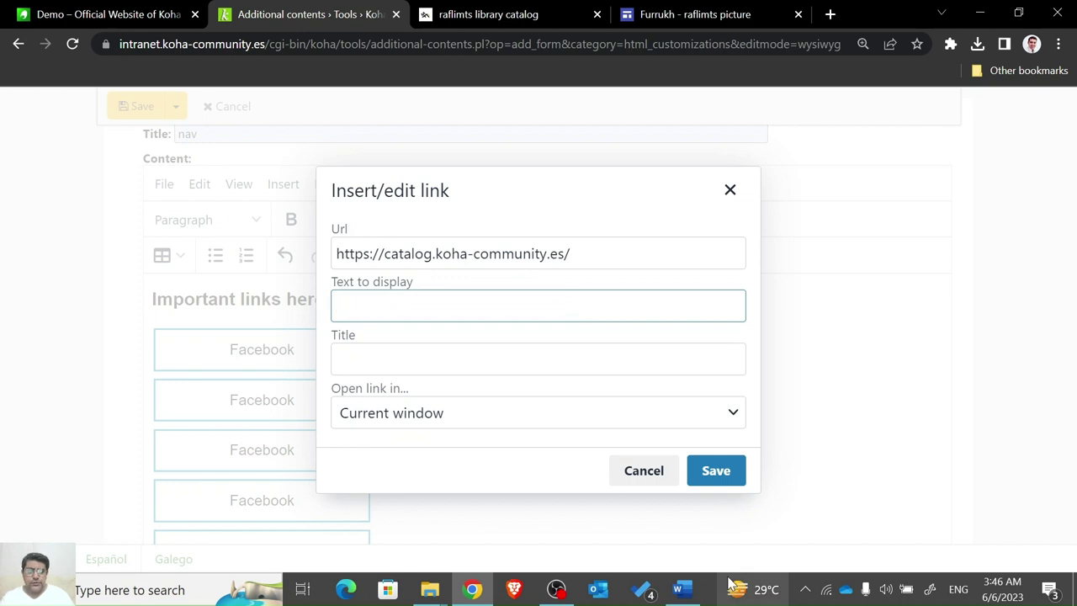
pyautogui.click(719, 473)
# Save the OpacNav entry and reload the library catalog page to check the rendered buttons.
pyautogui.click(293, 400)
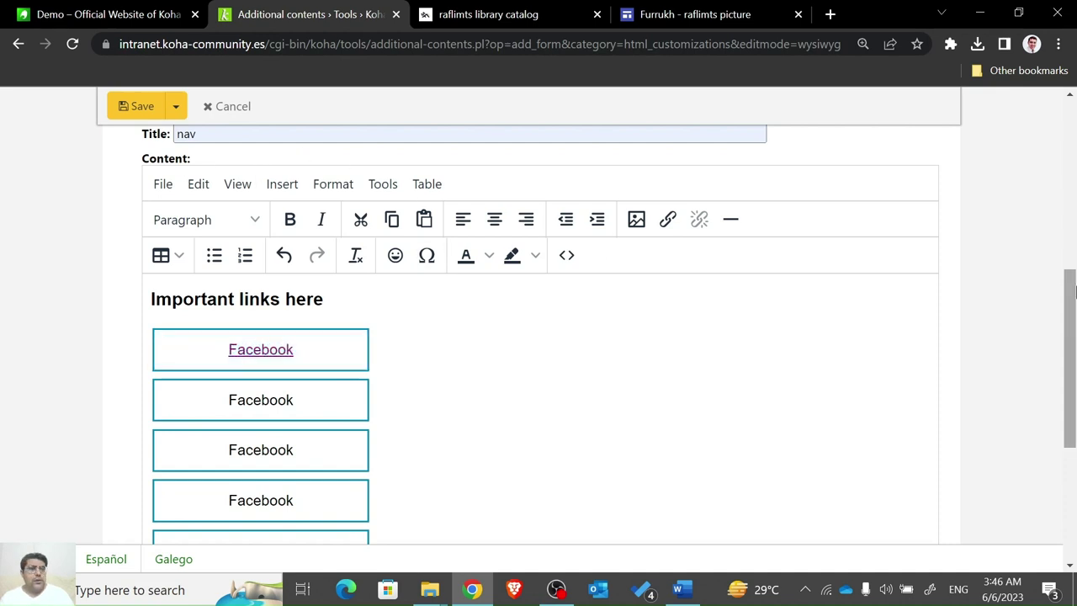
pyautogui.scroll(-3, 1074, 354)
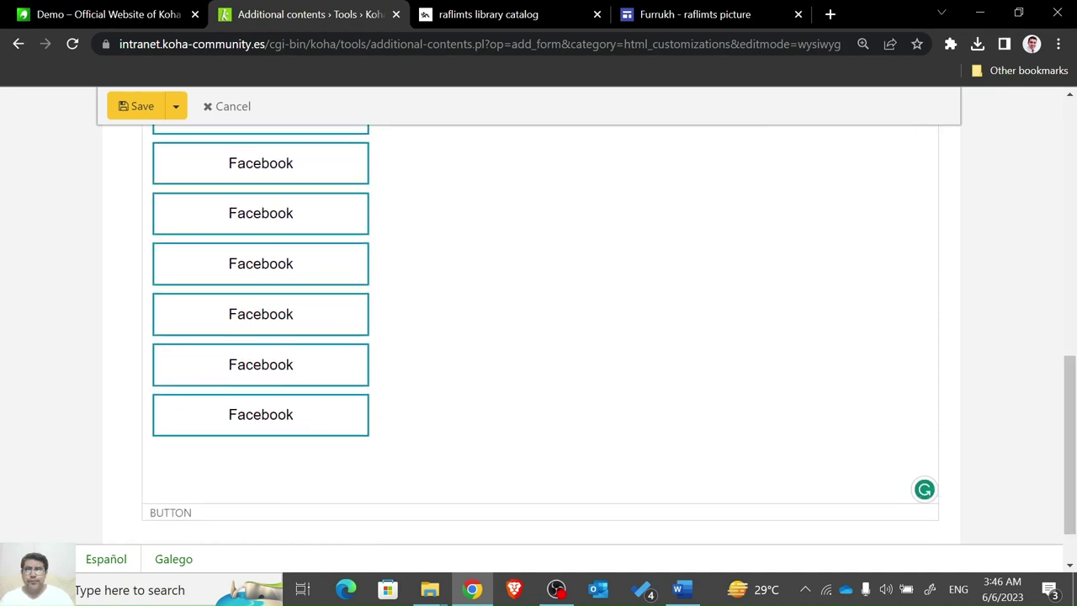
pyautogui.click(122, 108)
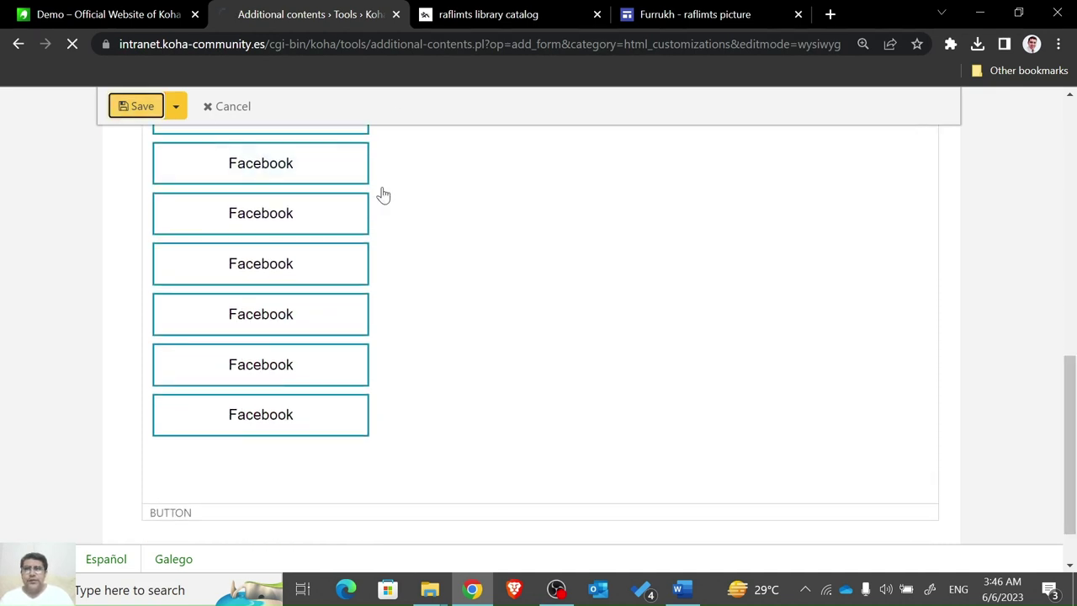
pyautogui.click(528, 12)
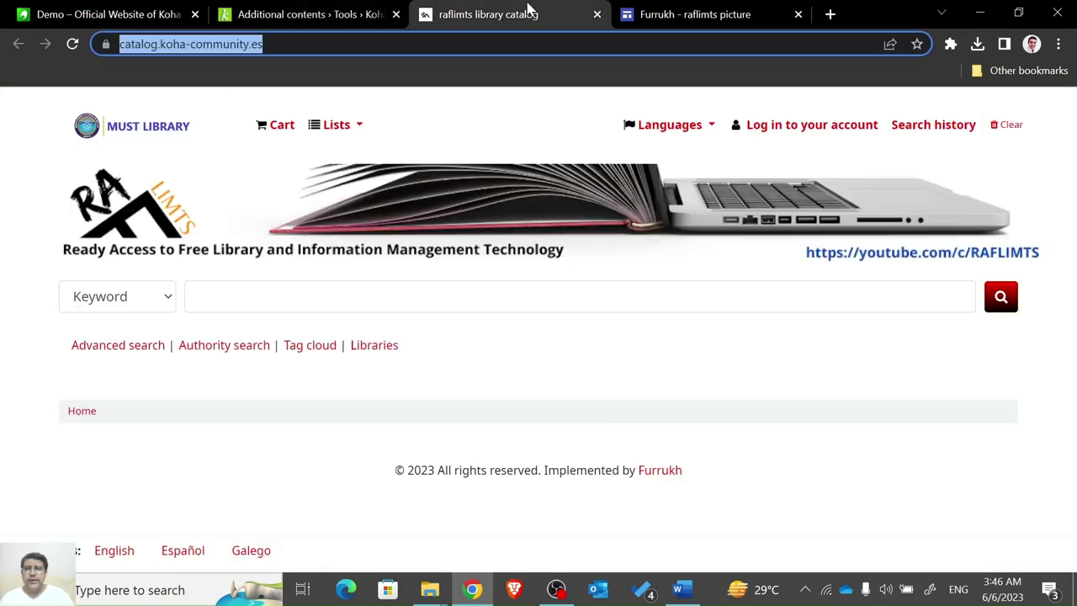
pyautogui.click(73, 44)
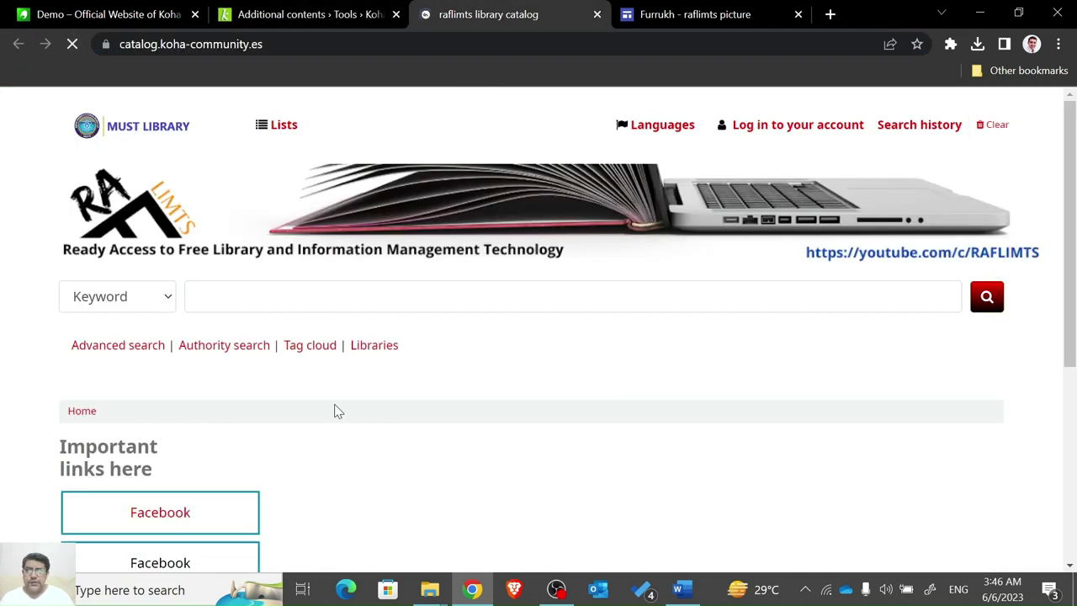
pyautogui.moveTo(1068, 278); pyautogui.dragTo(1072, 496)
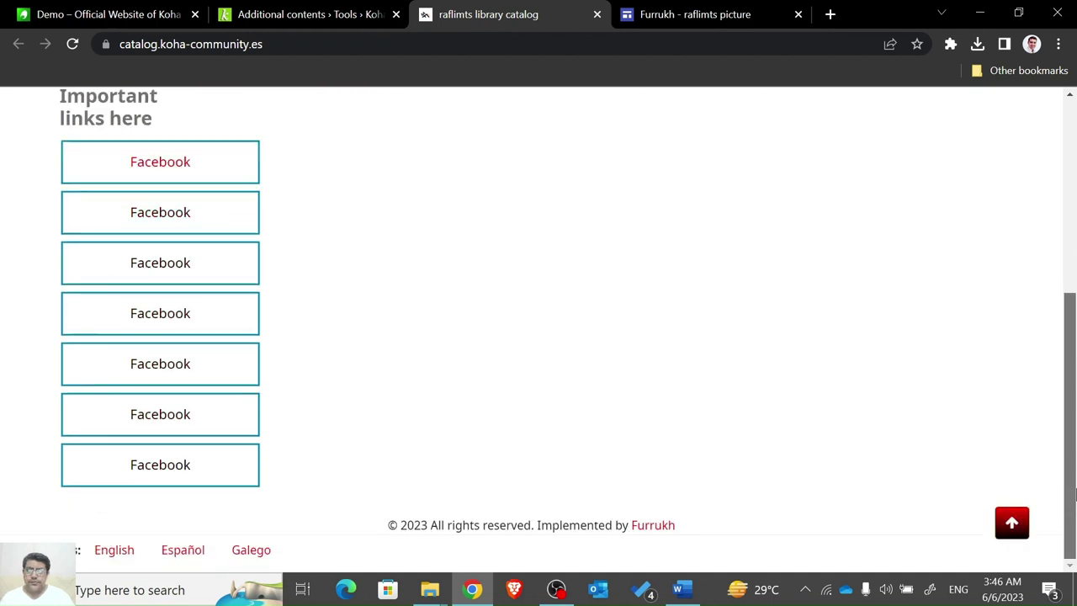
# Test the link in the catalog's first Facebook button and review the list of buttons under "Important links here".
pyautogui.click(168, 170)
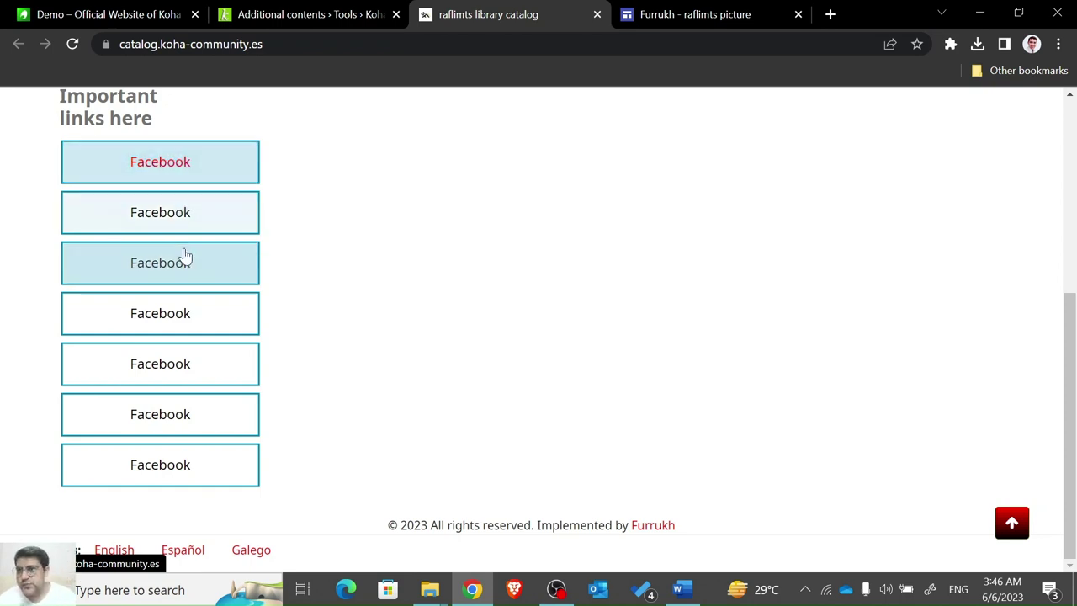
pyautogui.click(176, 163)
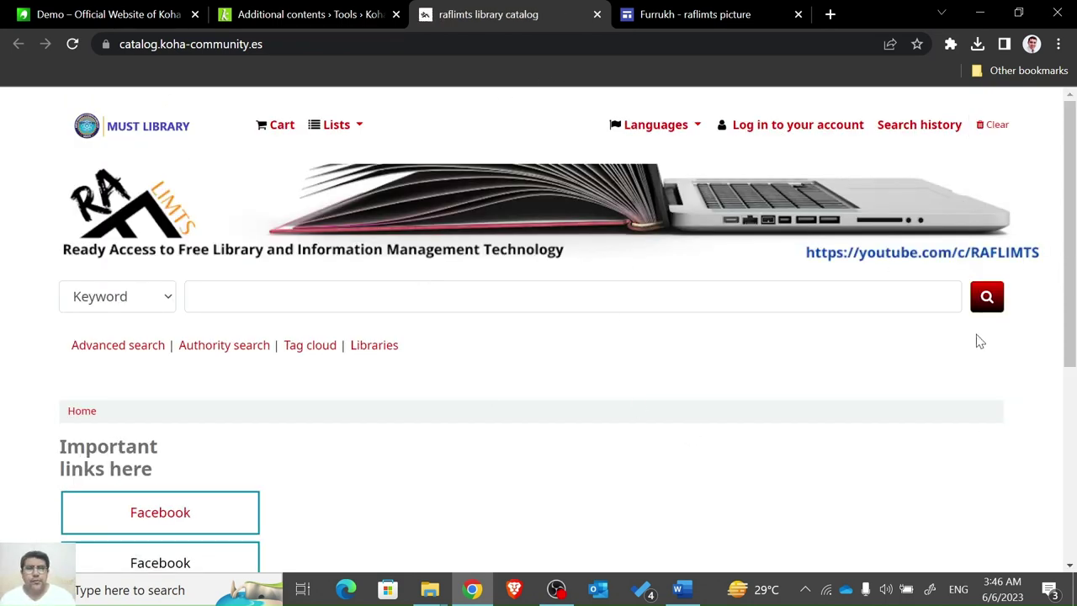
pyautogui.moveTo(1074, 287); pyautogui.dragTo(1074, 448)
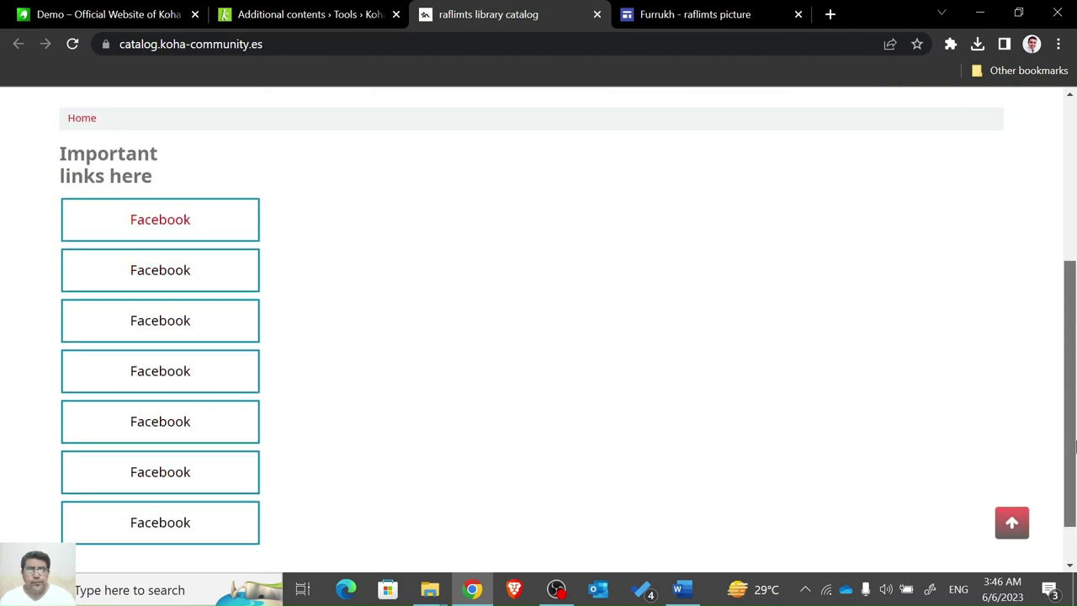
pyautogui.click(367, 10)
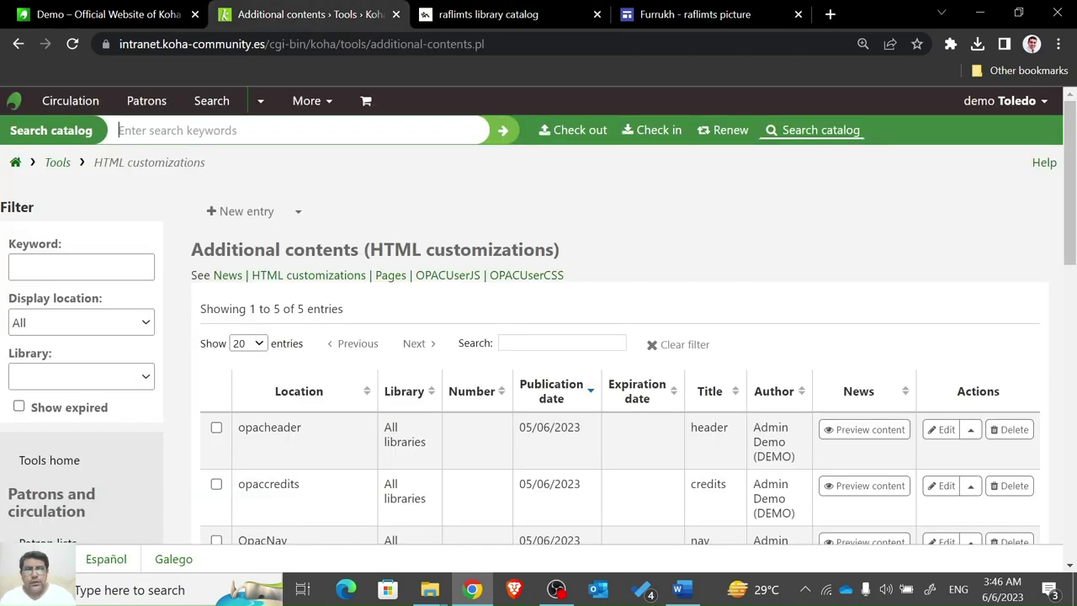
pyautogui.click(569, 12)
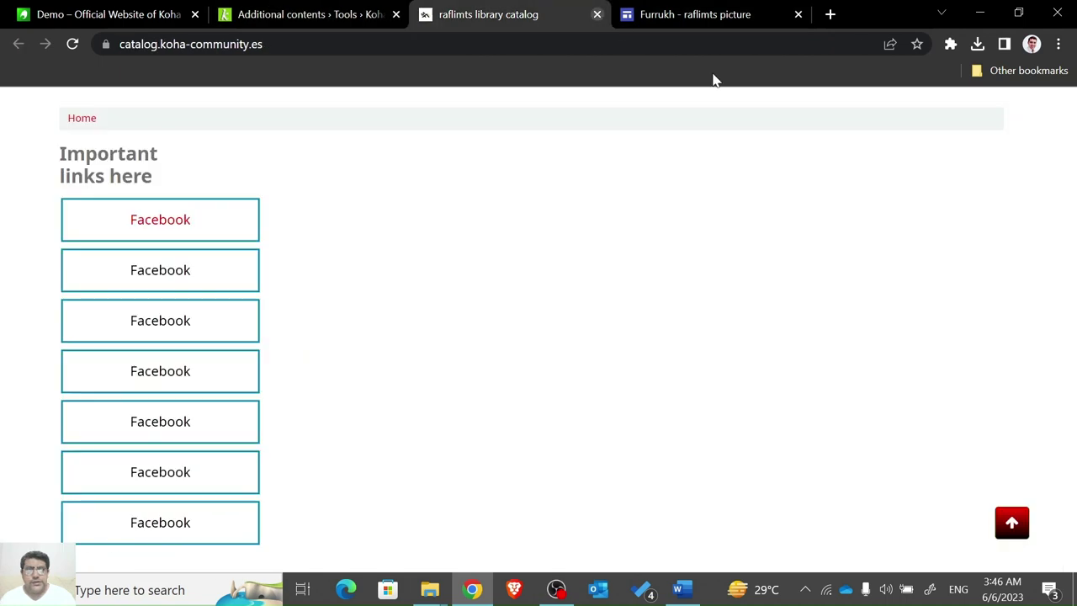
# Reopen the OpacNav entry for editing, delete all of its content in the source code and save the empty code.
pyautogui.click(252, 11)
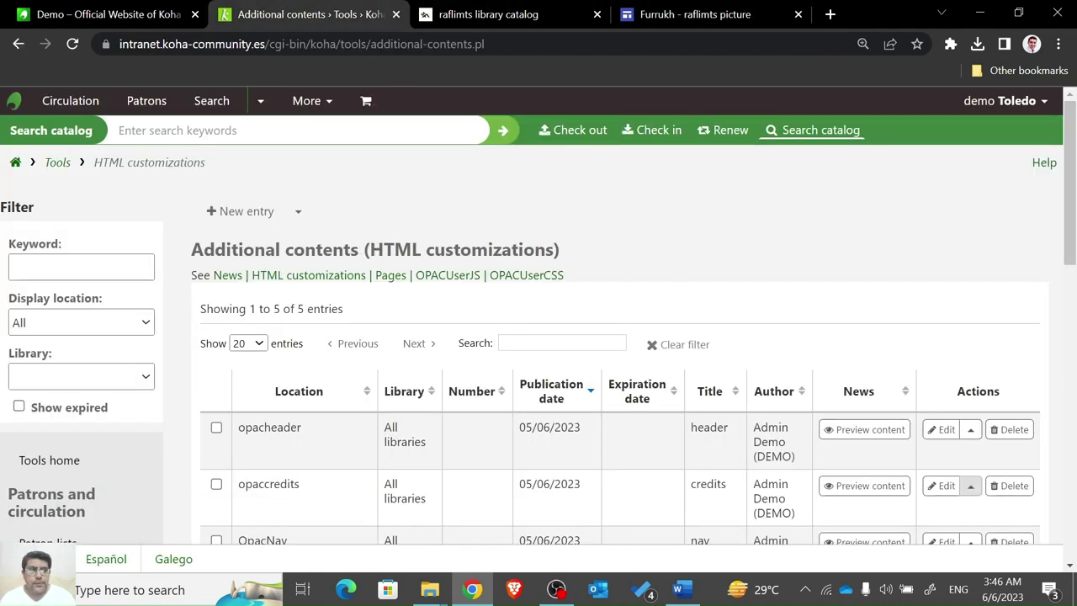
pyautogui.moveTo(1061, 221); pyautogui.dragTo(1062, 305)
pyautogui.click(946, 292)
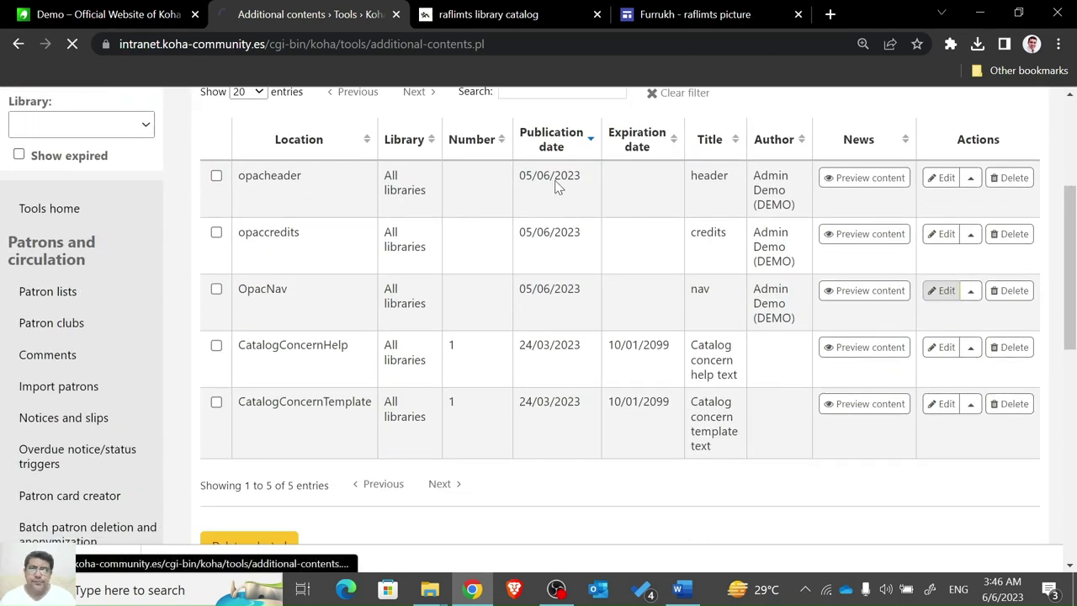
pyautogui.moveTo(1073, 248); pyautogui.dragTo(1072, 332)
pyautogui.scroll(-3, 1073, 332)
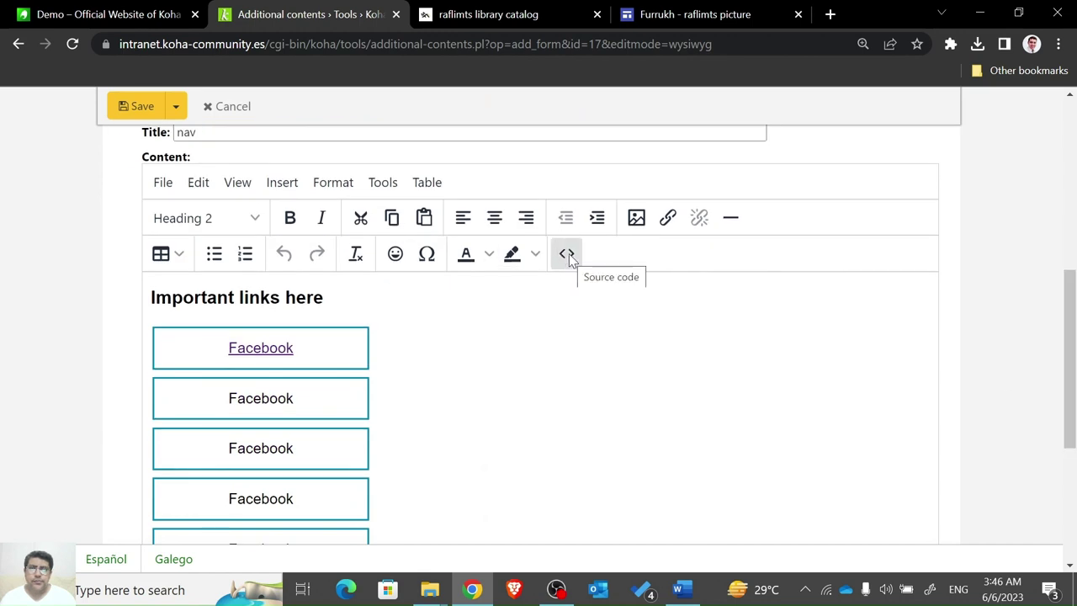
pyautogui.click(567, 254)
pyautogui.hotkey('ctrl', 'a')
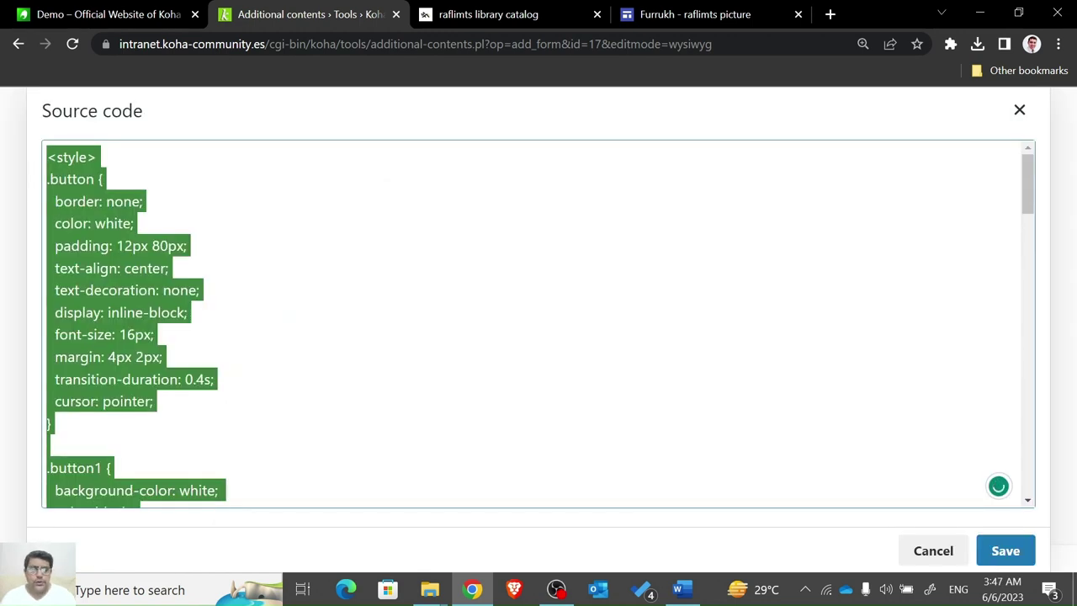
pyautogui.press('BackSpace')
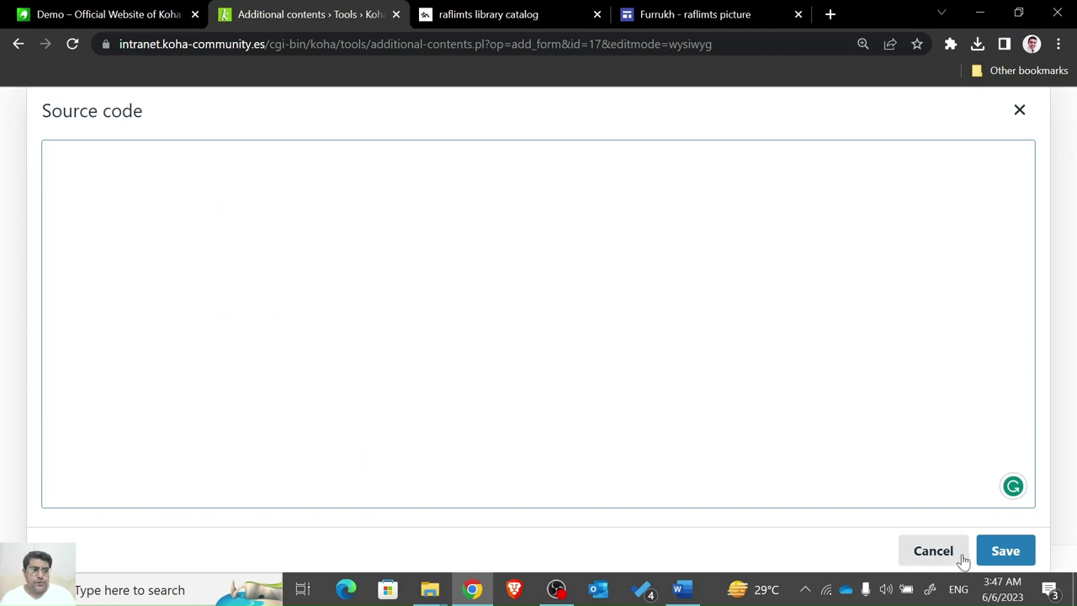
pyautogui.click(1000, 555)
# Search the emoticons for "web" and insert the globe emoticon into the empty content.
pyautogui.click(395, 335)
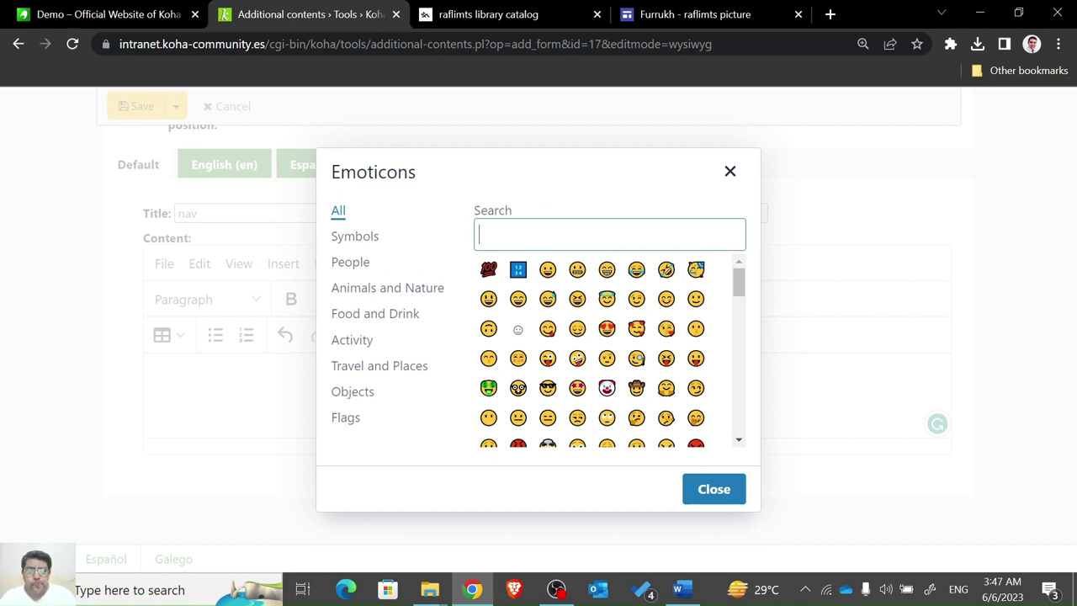
pyautogui.write('web')
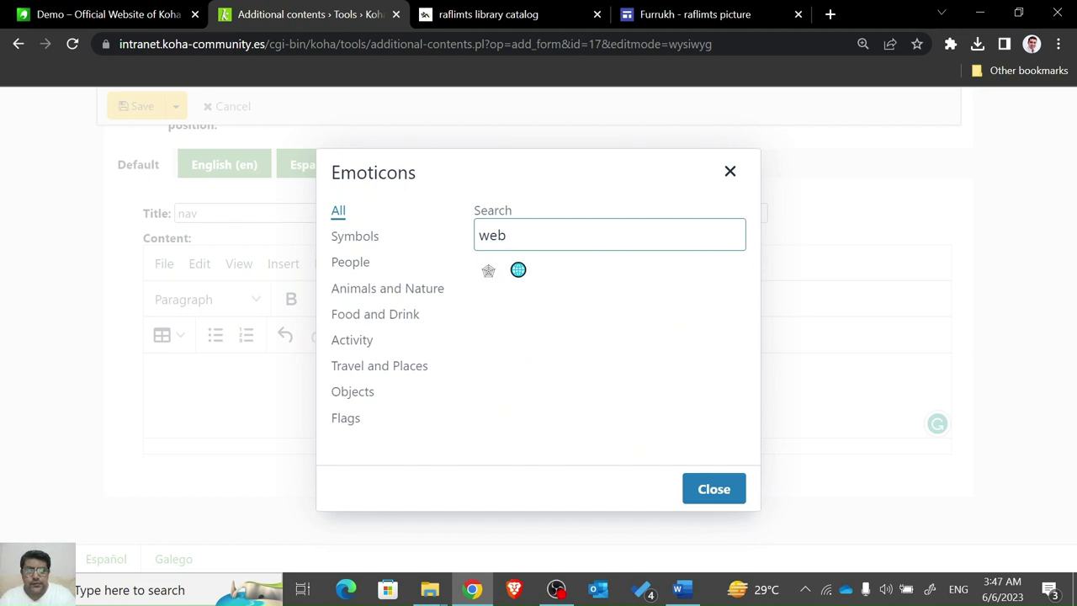
pyautogui.click(517, 269)
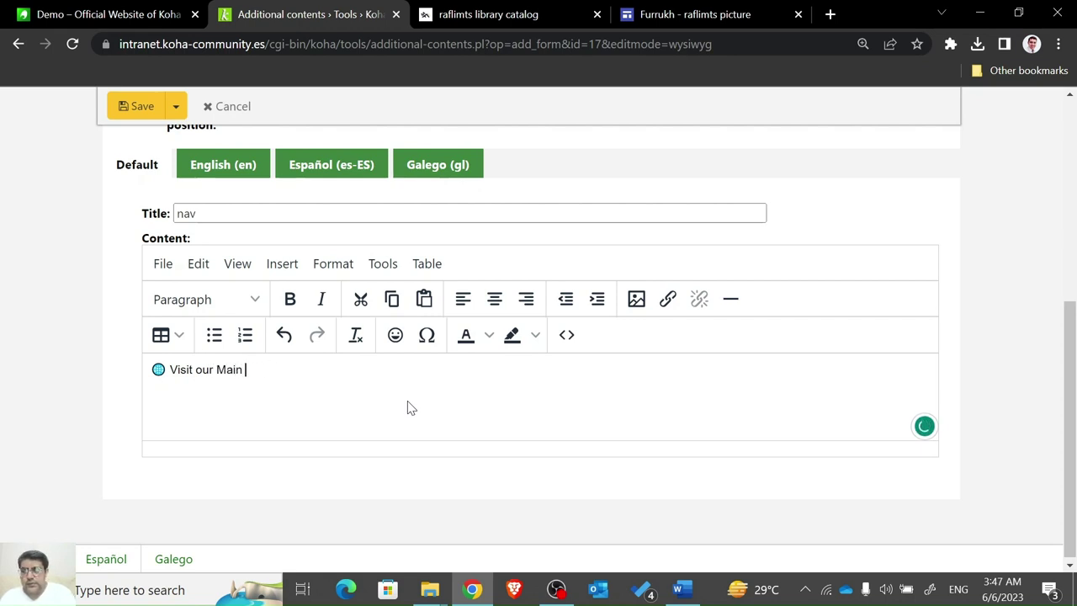
# Write "Website" after the globe emoticon as the line's final wording and select the whole line.
pyautogui.press('BackSpace')
pyautogui.press('BackSpace')
pyautogui.press('BackSpace')
pyautogui.press('BackSpace')
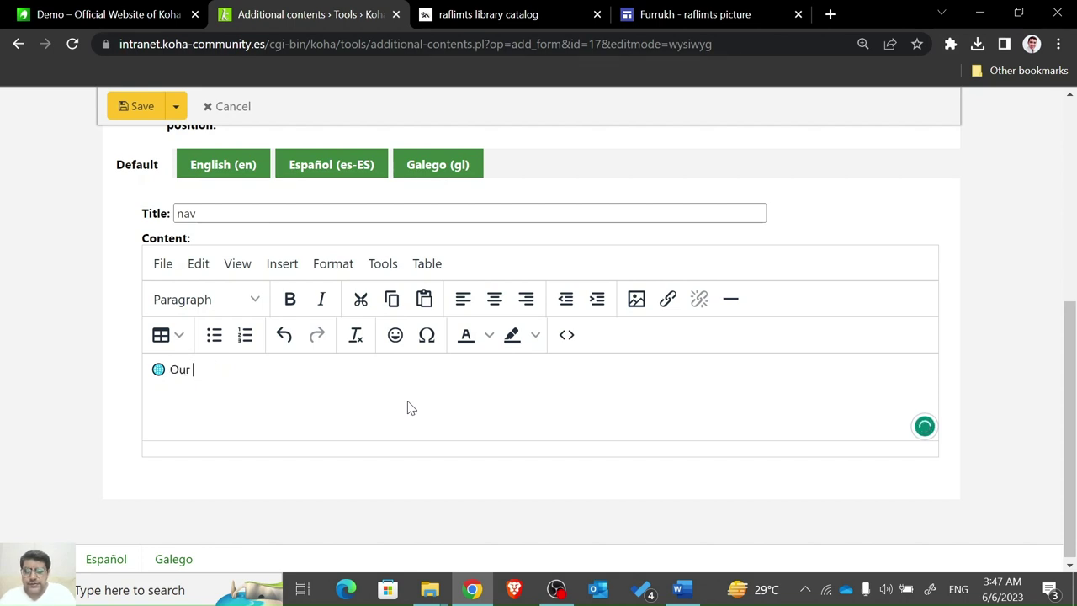
pyautogui.press('BackSpace')
pyautogui.press('BackSpace')
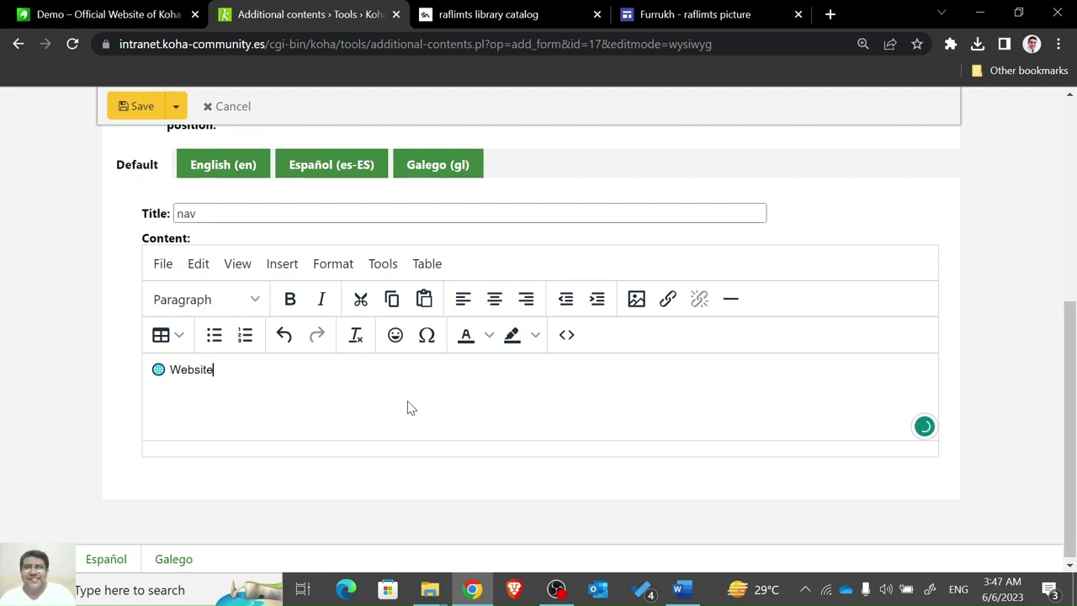
pyautogui.hotkey('ctrl', 'a')
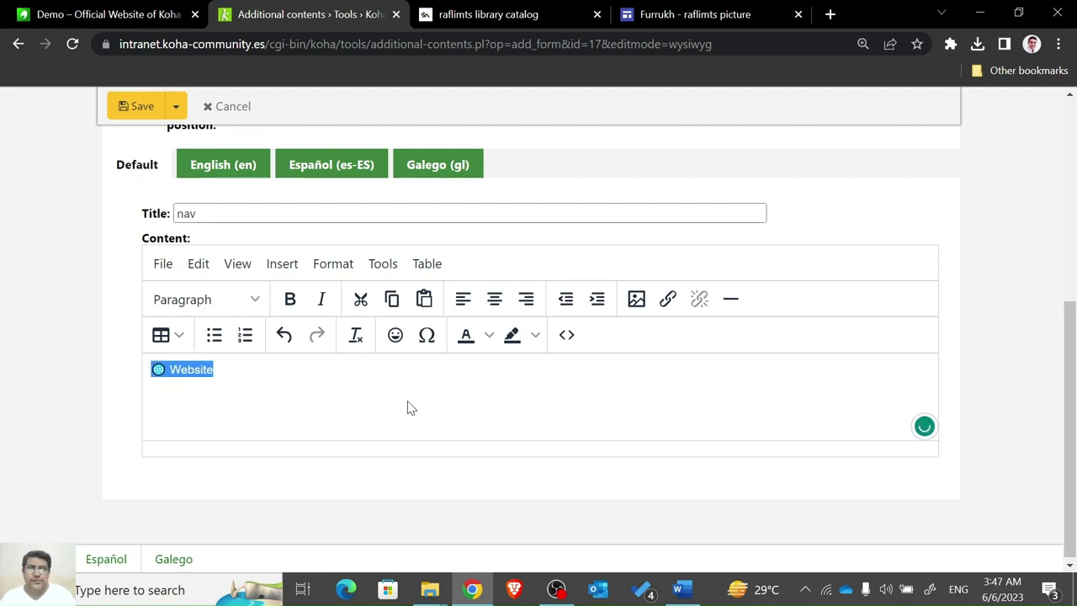
pyautogui.click(667, 299)
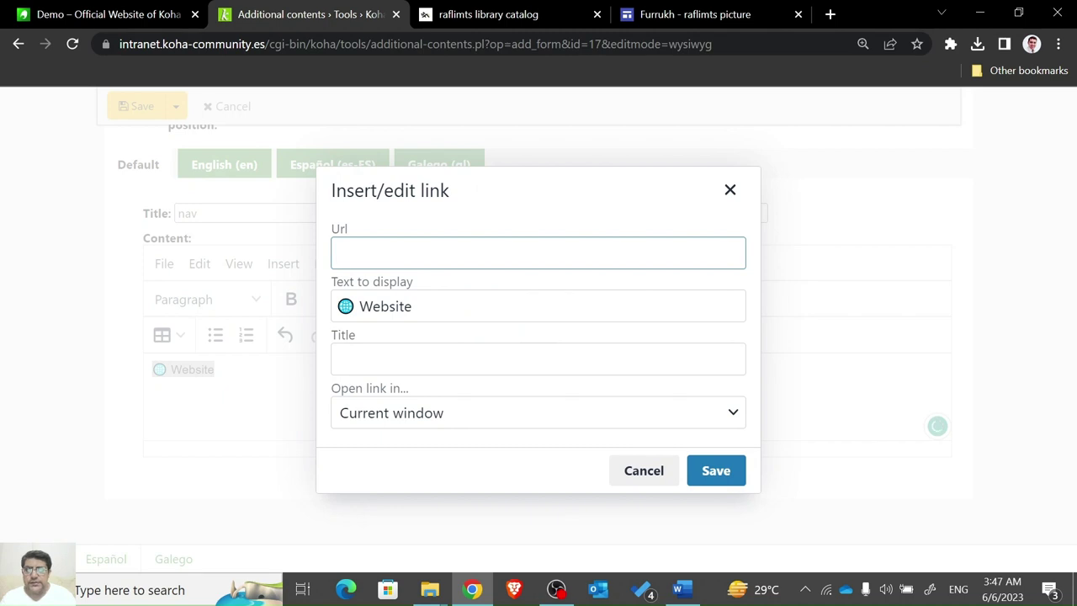
pyautogui.click(505, 15)
pyautogui.click(283, 13)
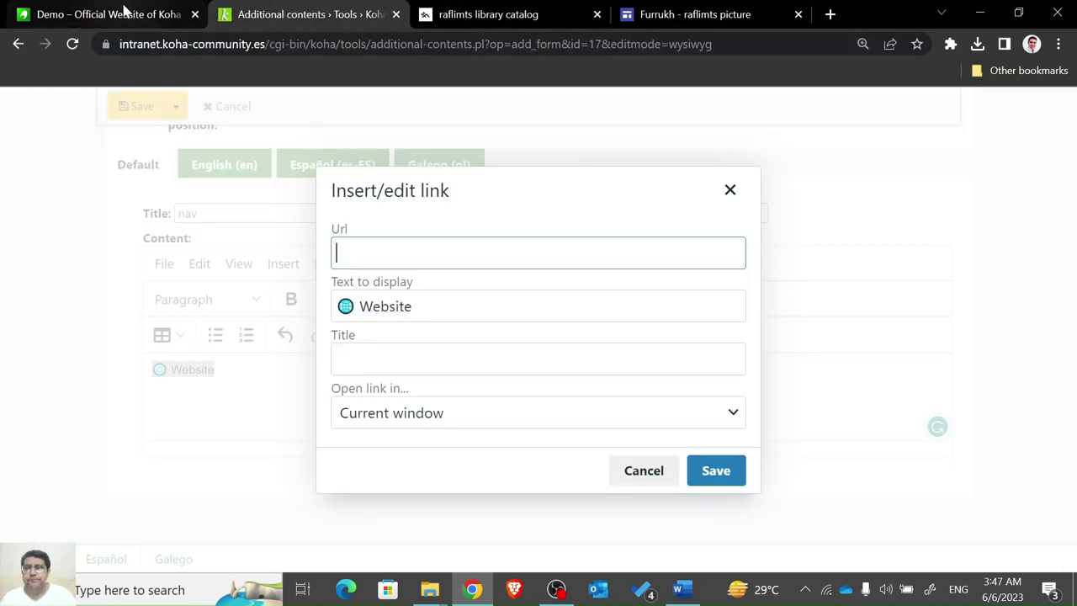
pyautogui.click(462, 14)
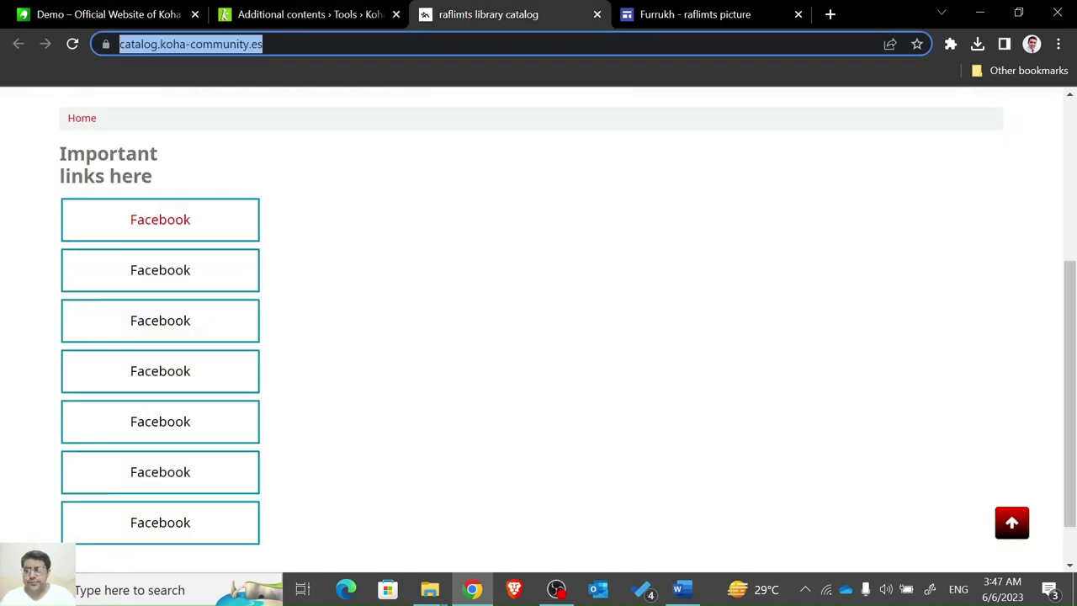
pyautogui.click(277, 9)
pyautogui.write('https://catalog.koha-community.es/')
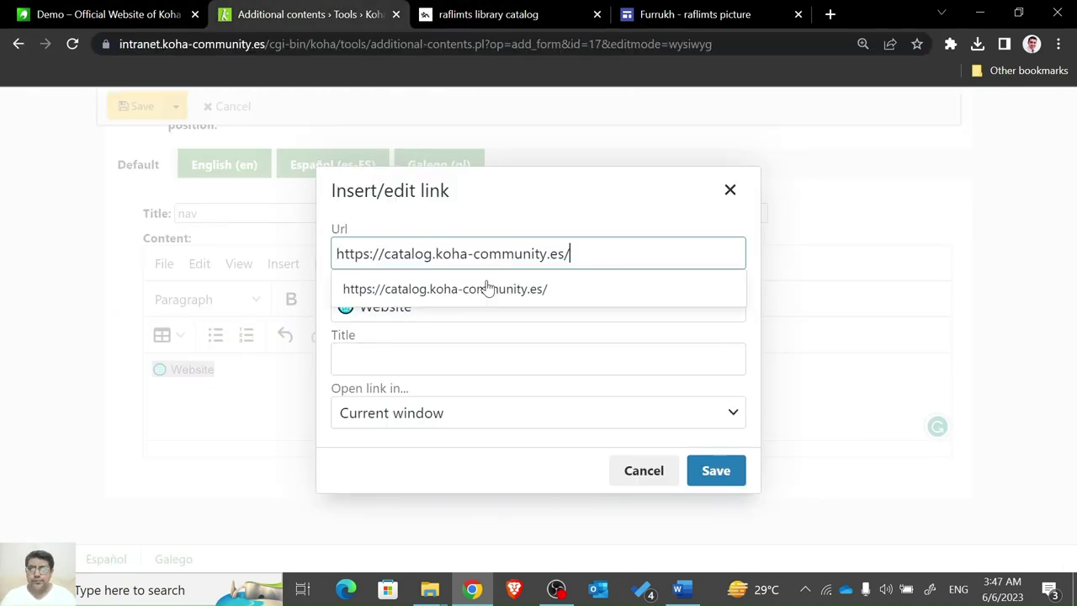
pyautogui.press('Tab')
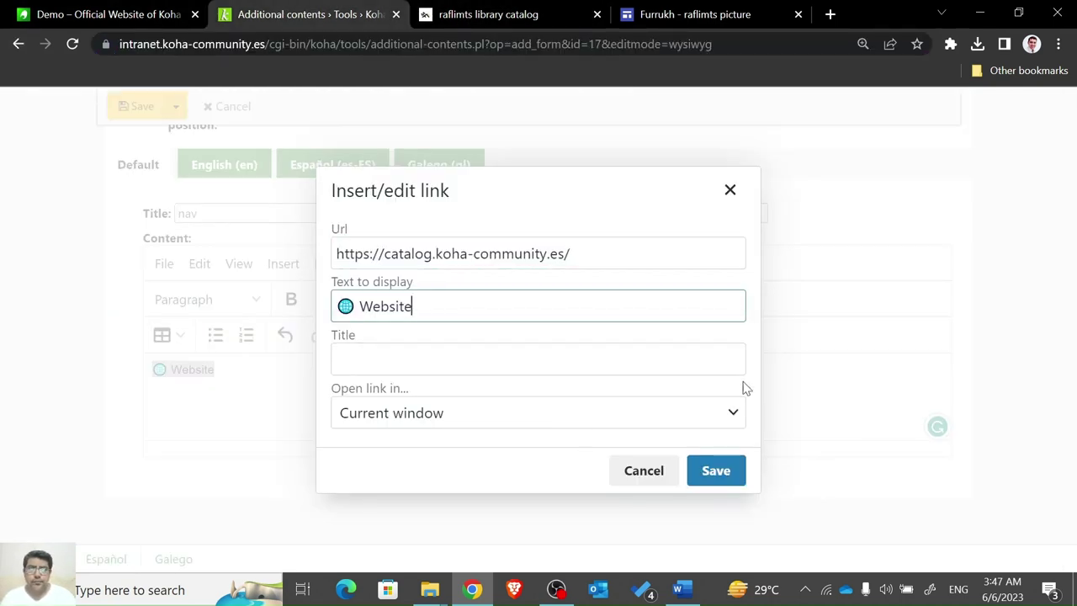
pyautogui.click(512, 420)
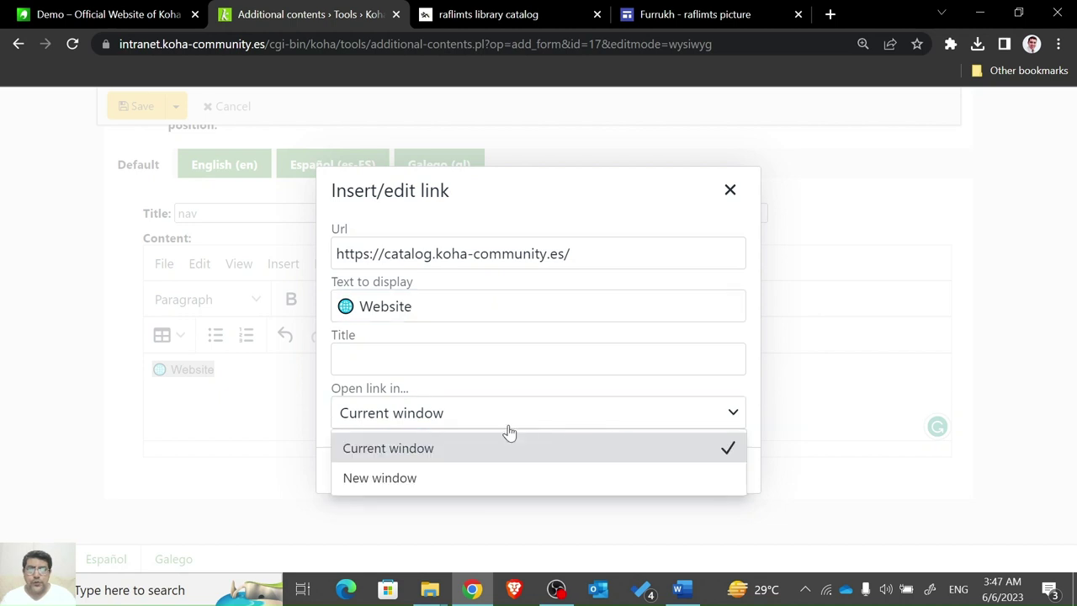
pyautogui.click(464, 482)
pyautogui.click(723, 475)
pyautogui.click(284, 389)
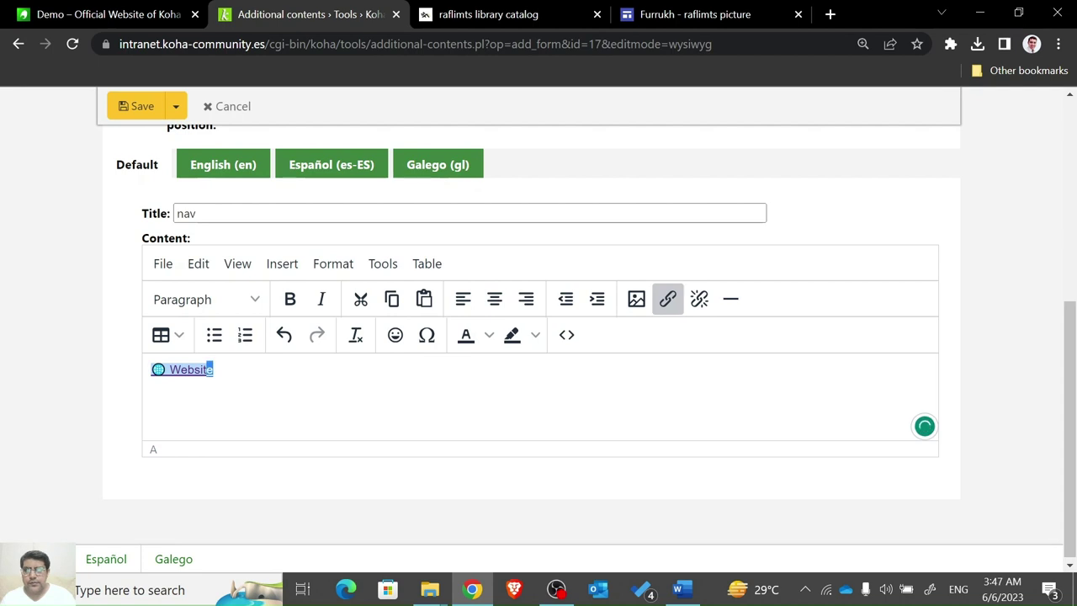
# Add the bold heading "Important Links here!" on its own line above the Website link.
pyautogui.hotkey('shift', 'Home')
pyautogui.press('Left')
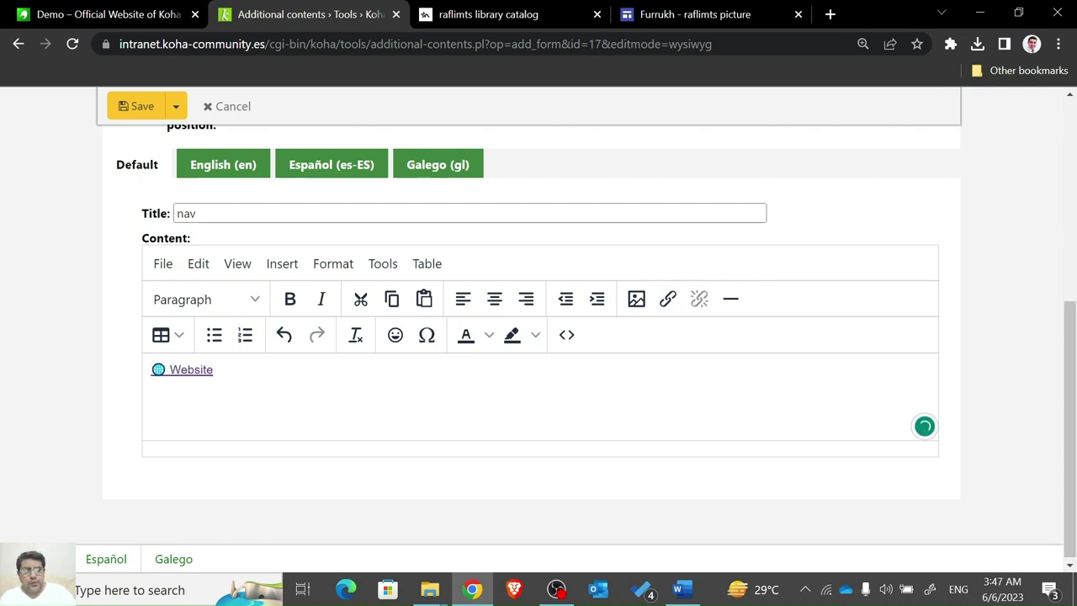
pyautogui.press('Return')
pyautogui.press('Up')
pyautogui.press('Return')
pyautogui.press('Up')
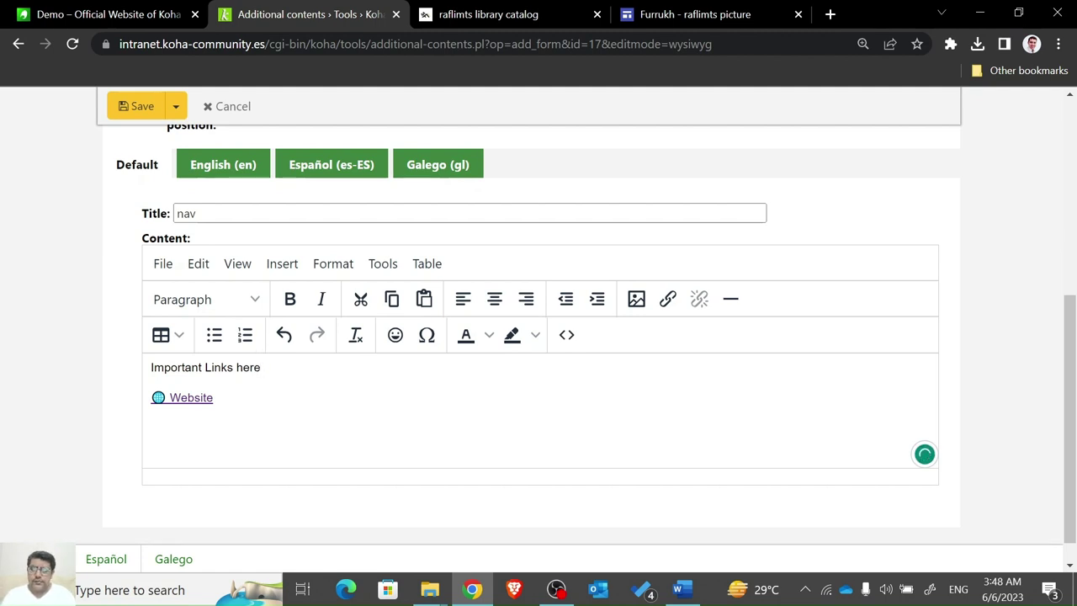
pyautogui.hotkey('shift', 'Home')
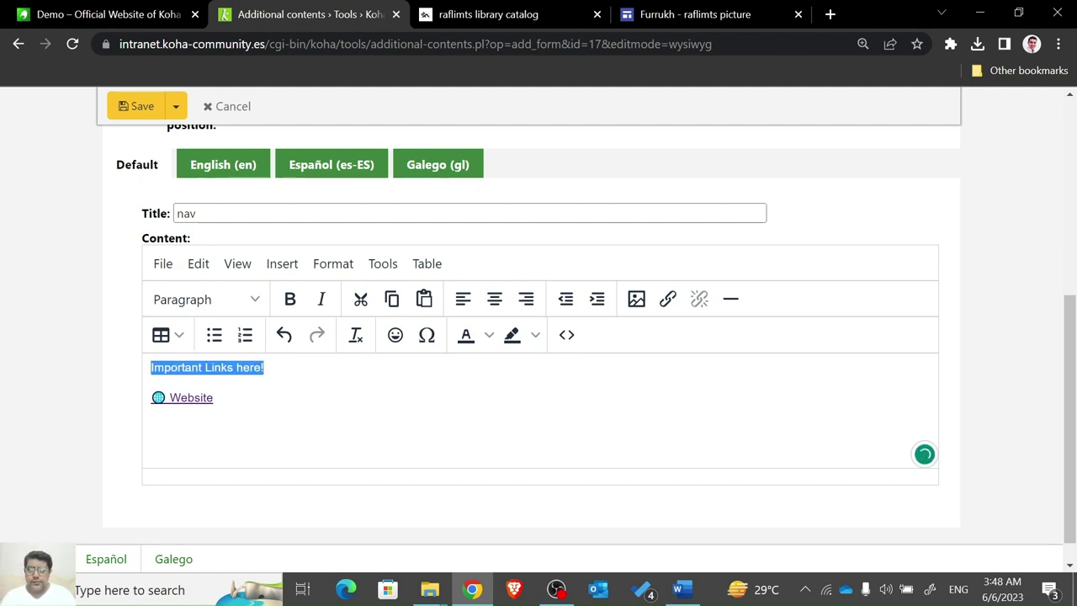
pyautogui.hotkey('ctrl', 'b')
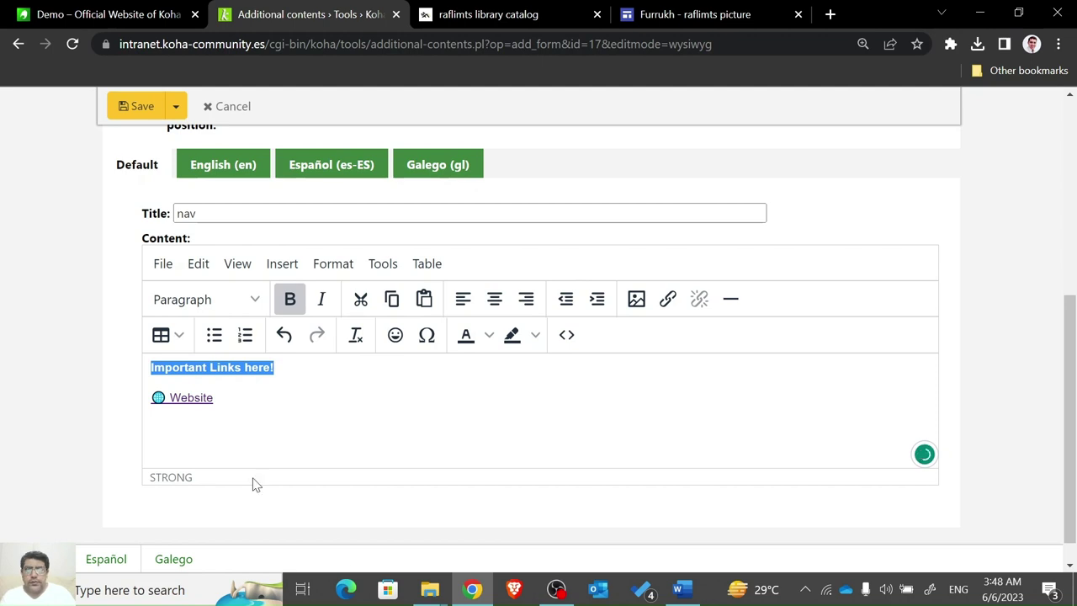
# Save the OpacNav entry and reload the library catalog to check the new heading and Website link.
pyautogui.click(137, 106)
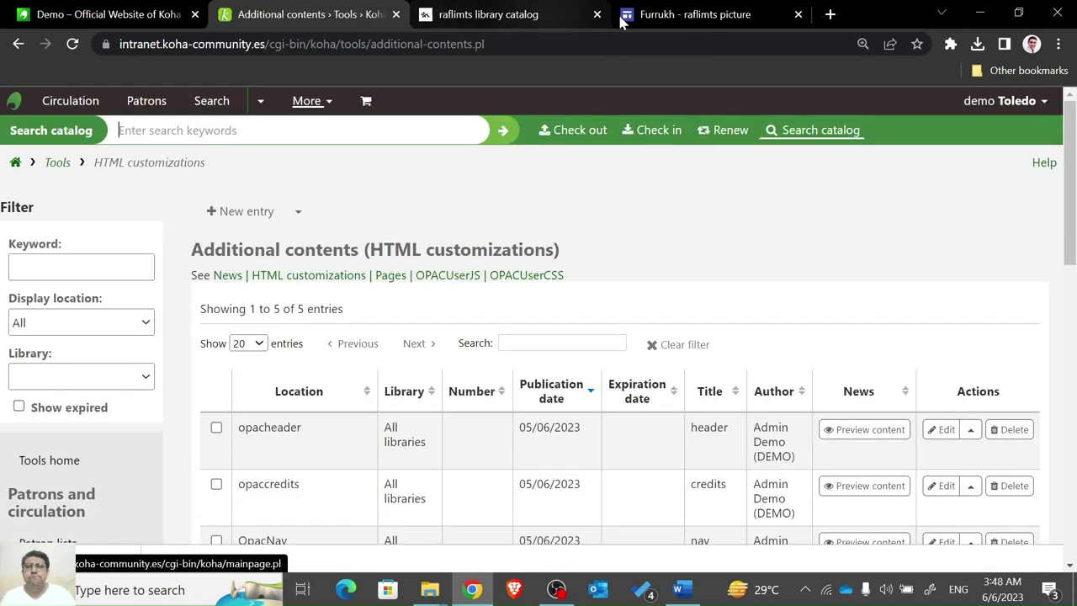
pyautogui.click(521, 15)
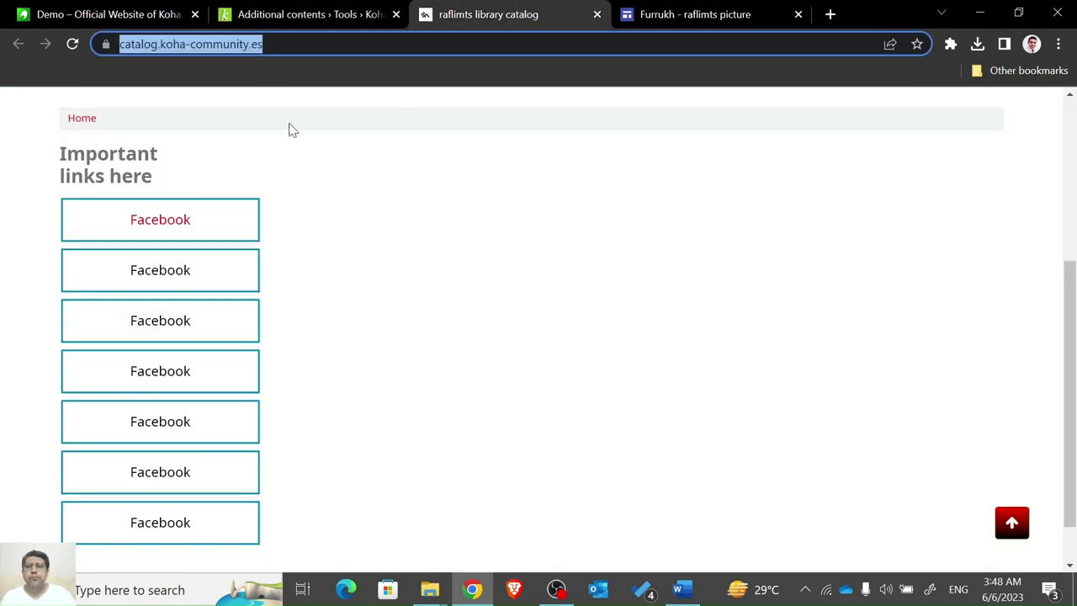
pyautogui.click(72, 44)
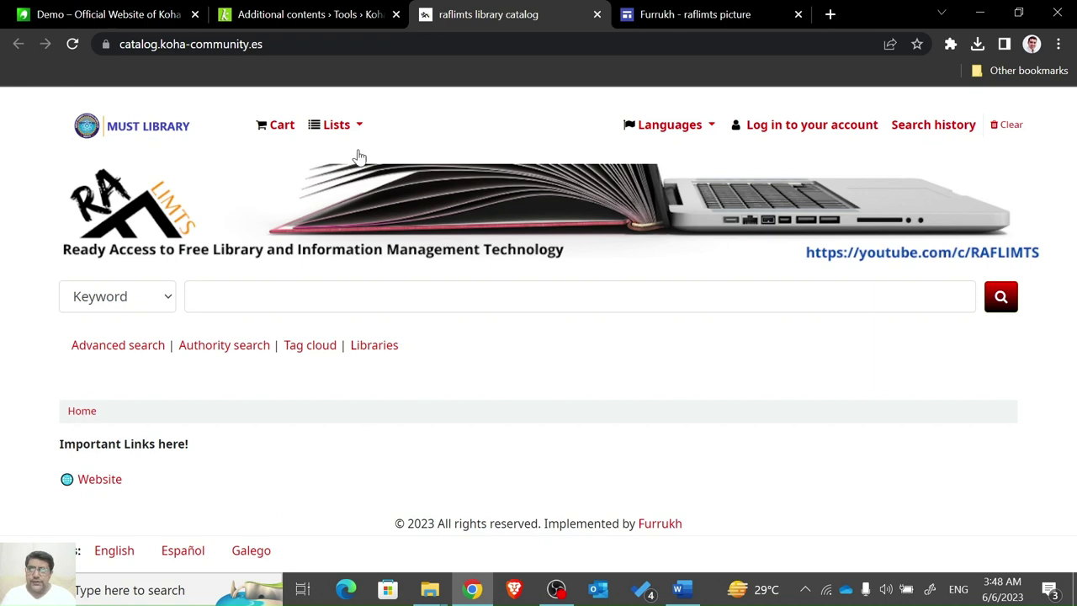
# Switch to the Word document and try to copy the HTML code under the OpacNavRight heading for Koha.
pyautogui.click(312, 17)
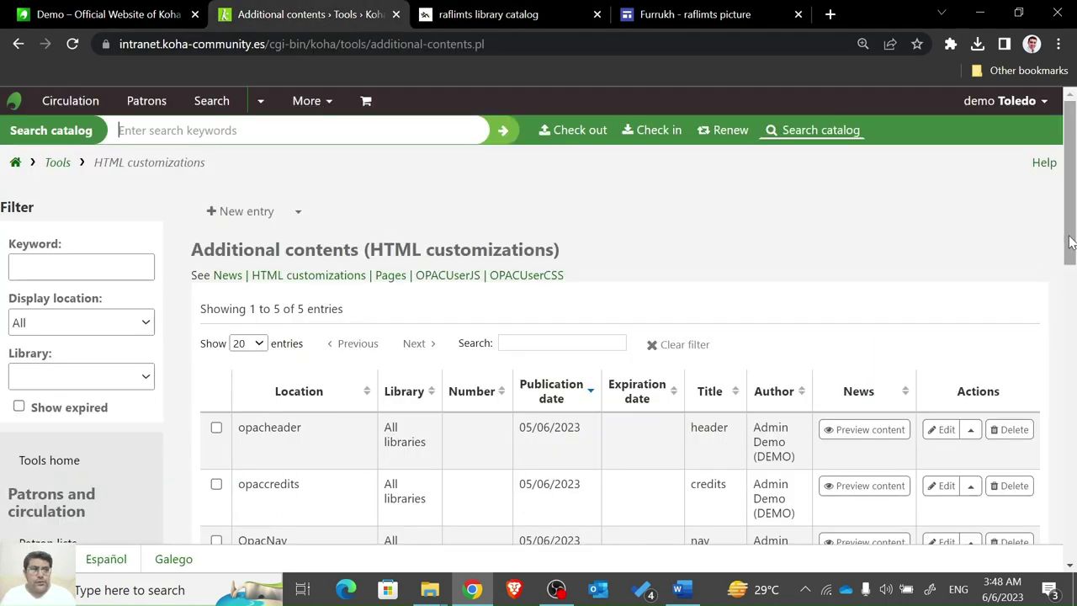
pyautogui.scroll(-2, 1076, 290)
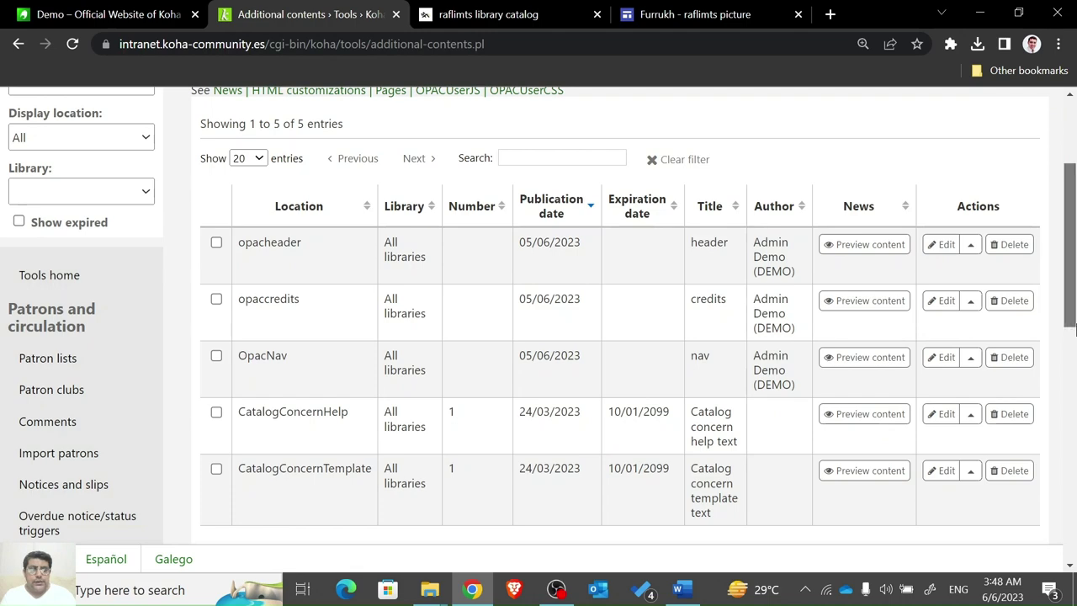
pyautogui.moveTo(1074, 334); pyautogui.dragTo(1072, 386)
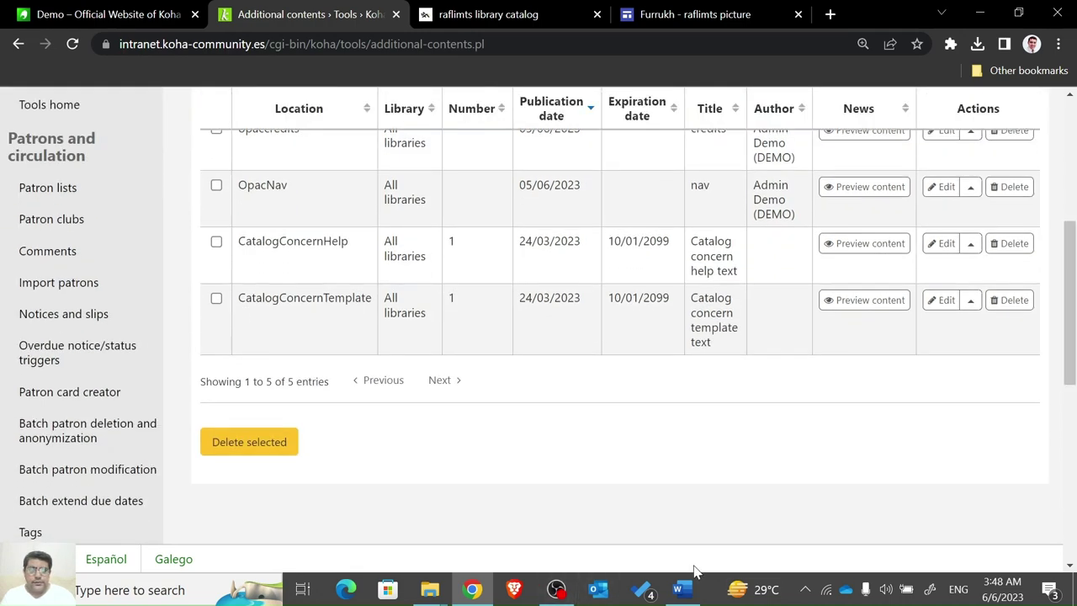
pyautogui.click(681, 589)
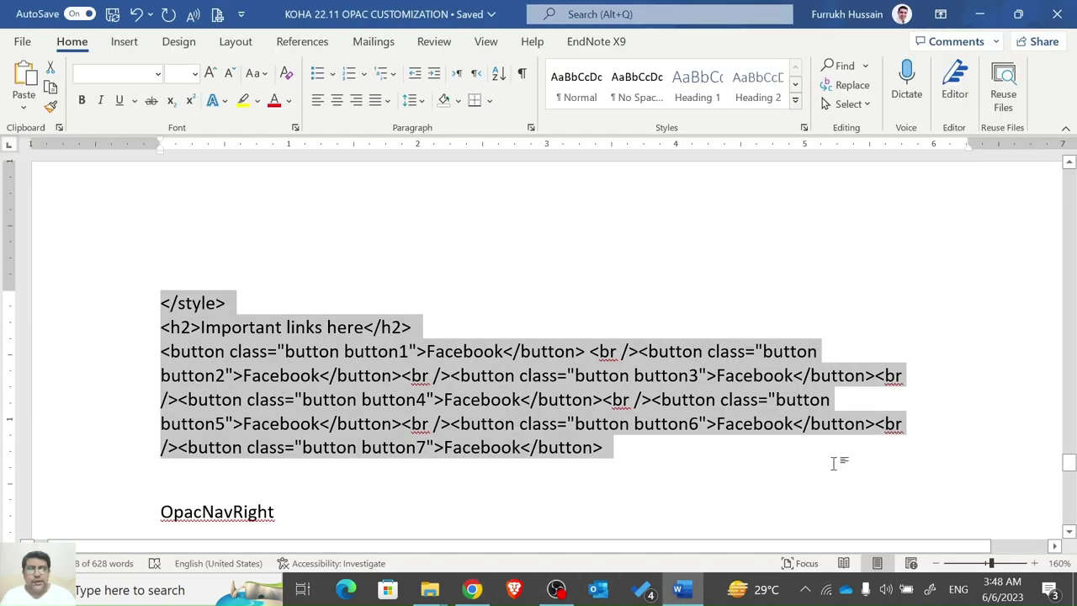
pyautogui.scroll(-3, 1065, 469)
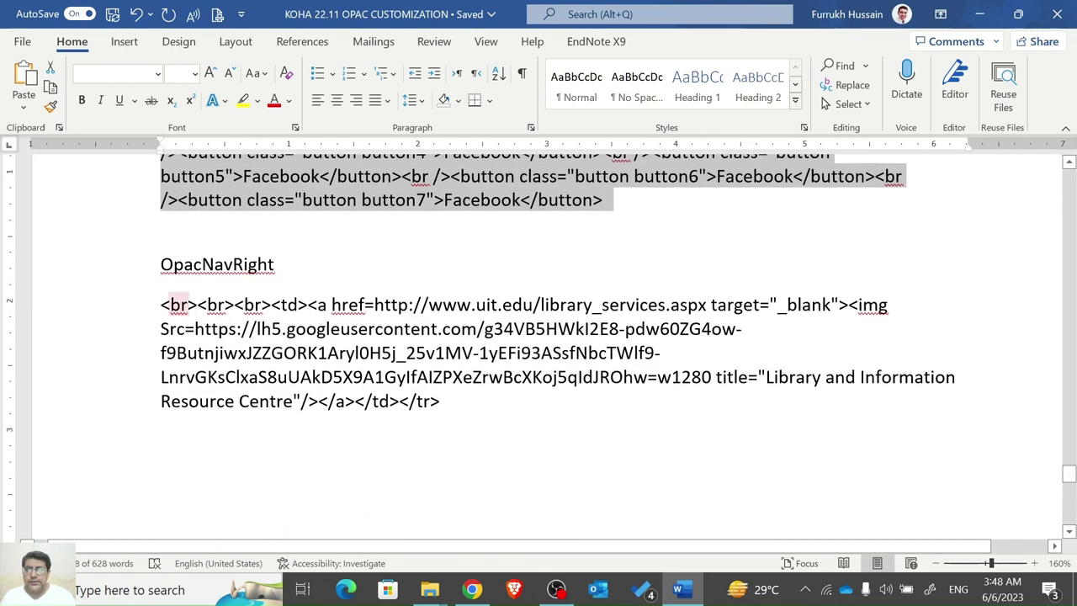
pyautogui.moveTo(161, 305); pyautogui.dragTo(454, 413)
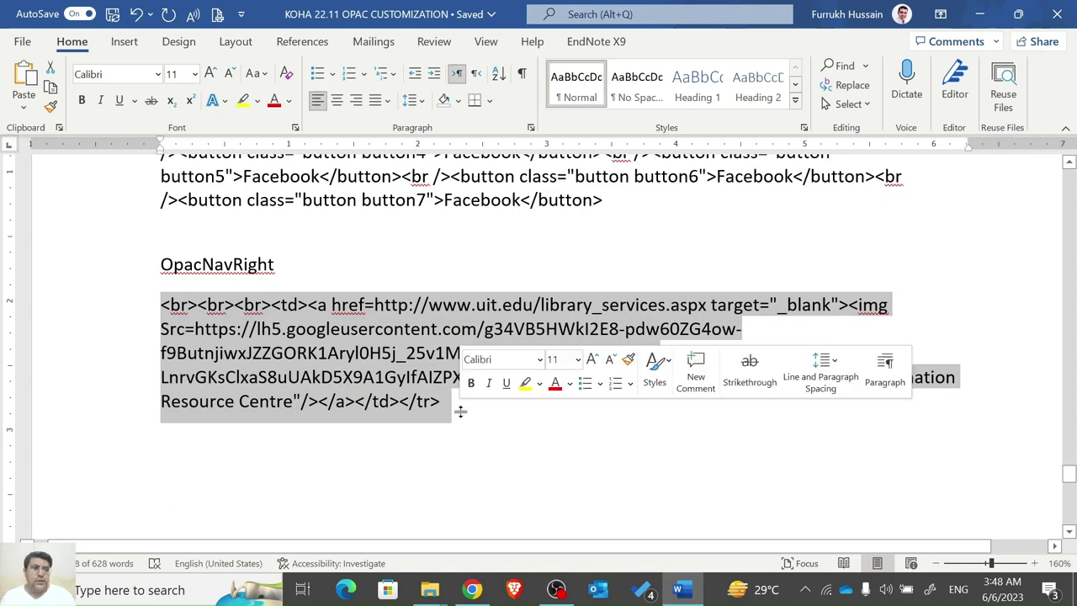
pyautogui.hotkey('ctrl', 'c')
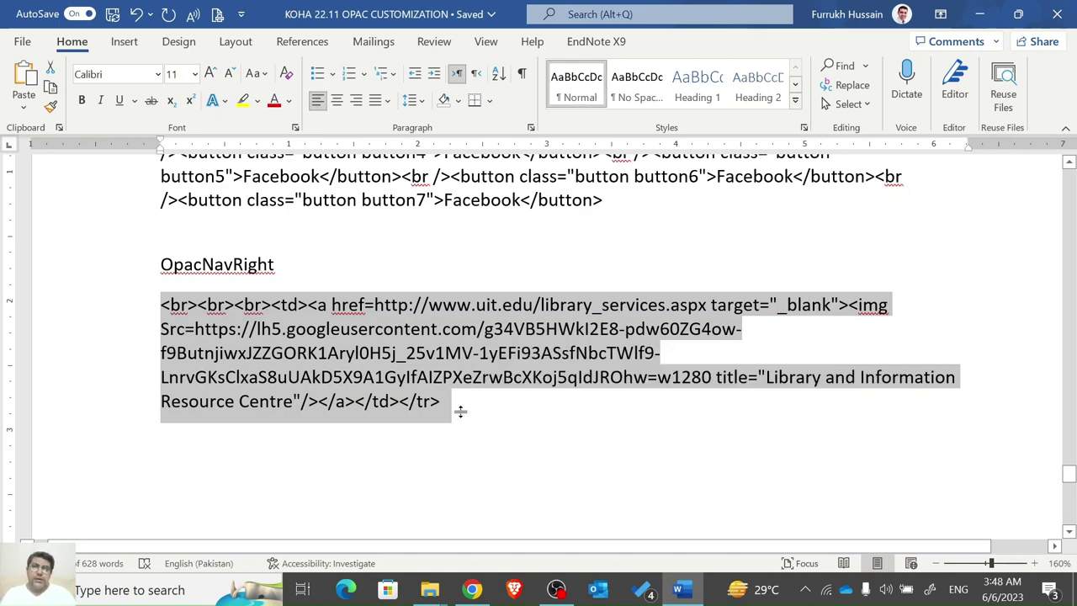
pyautogui.hotkey('alt', 'Tab')
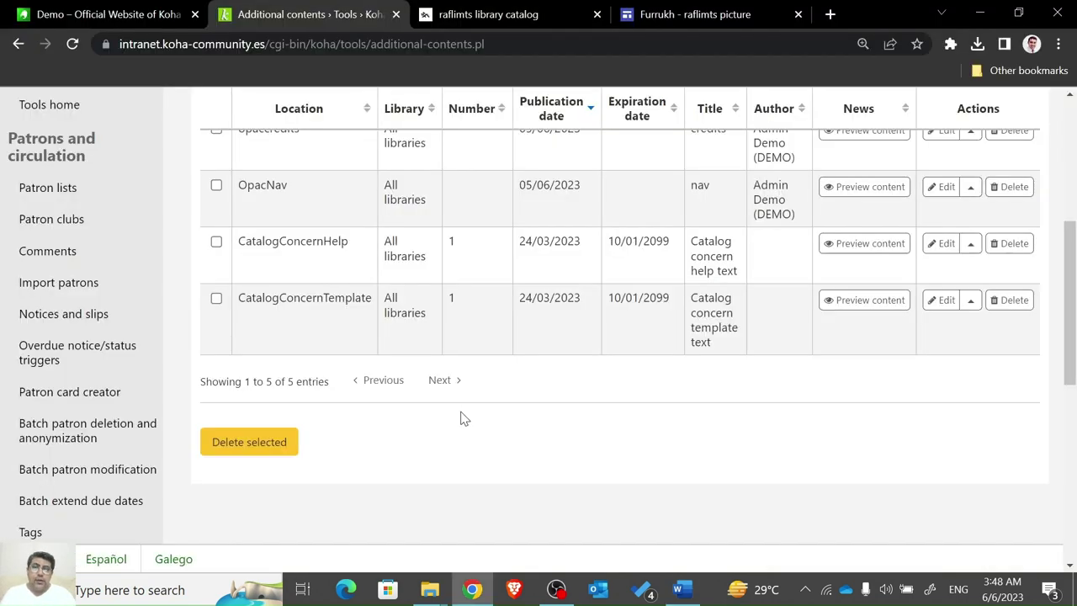
# Create a new HTML customizations entry with display location OpacNavRight and publication date 05/06/2023.
pyautogui.click(474, 16)
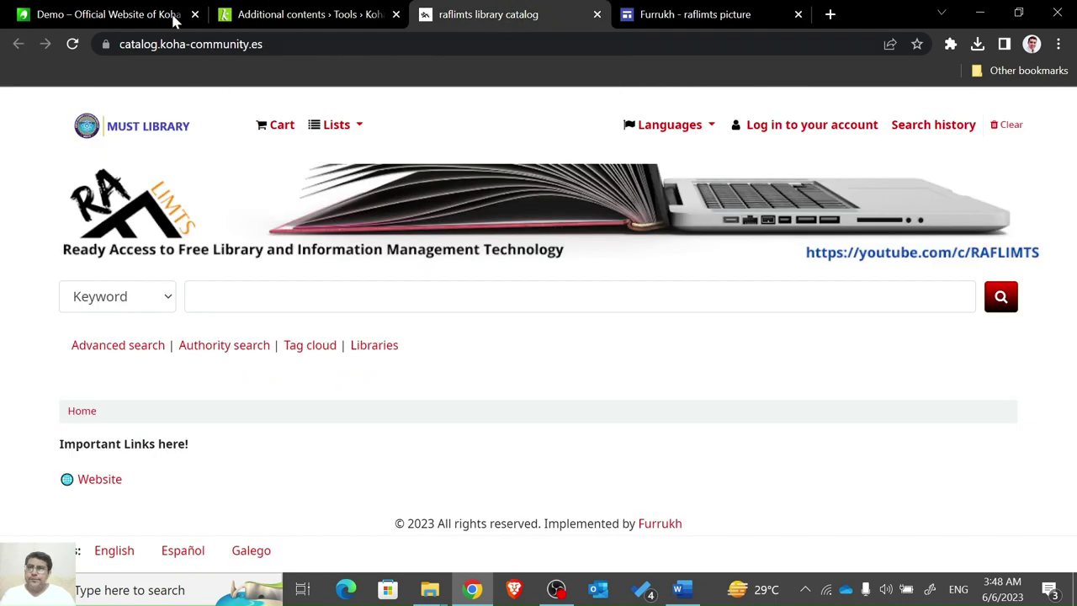
pyautogui.click(295, 14)
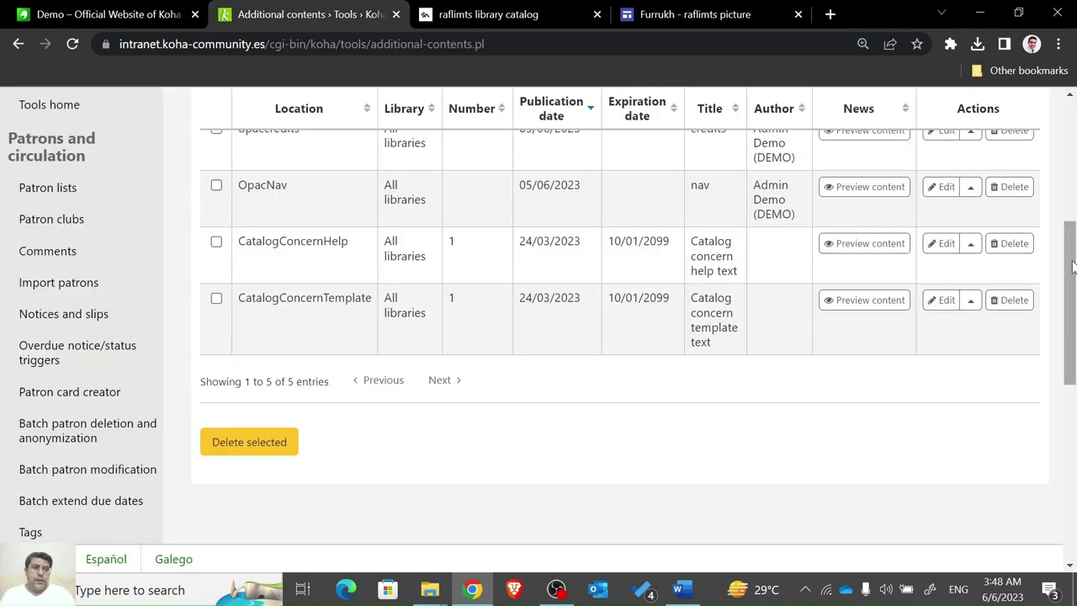
pyautogui.moveTo(1073, 266); pyautogui.dragTo(1072, 165)
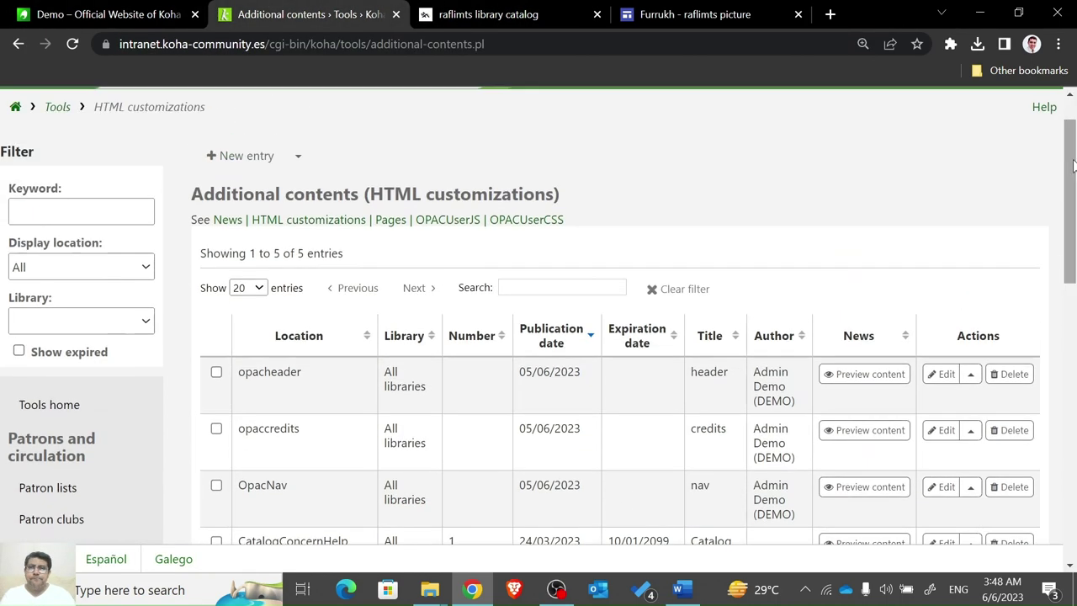
pyautogui.click(245, 156)
pyautogui.click(313, 320)
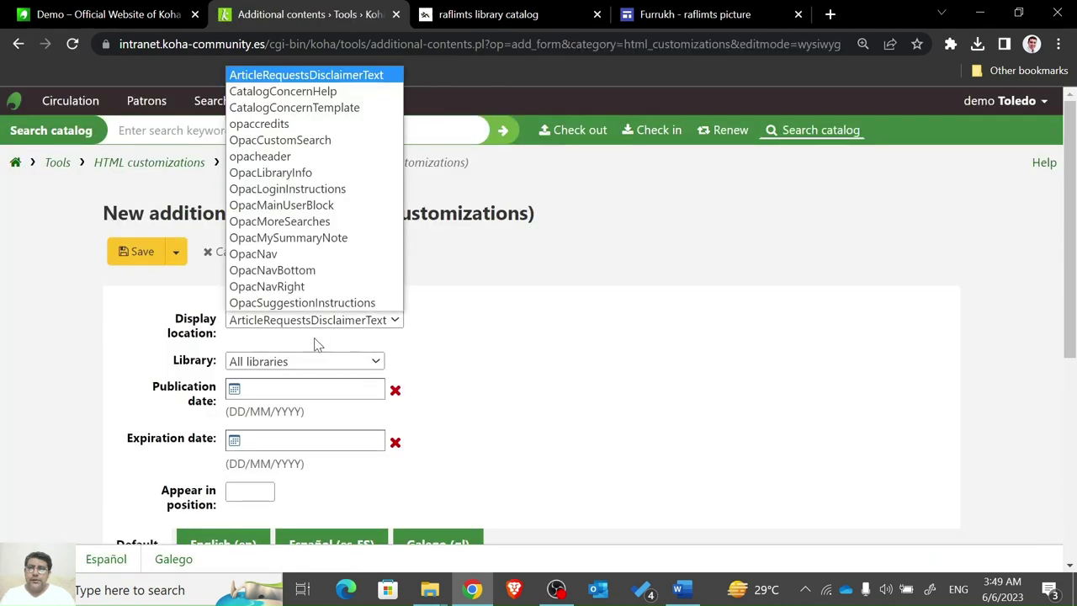
pyautogui.click(299, 286)
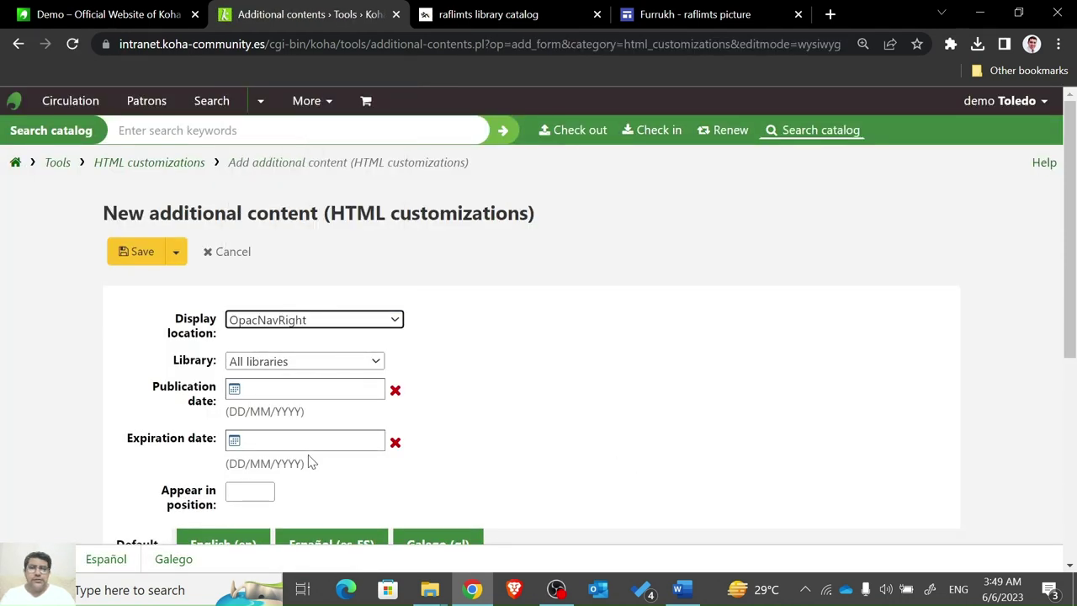
pyautogui.click(303, 390)
pyautogui.click(249, 512)
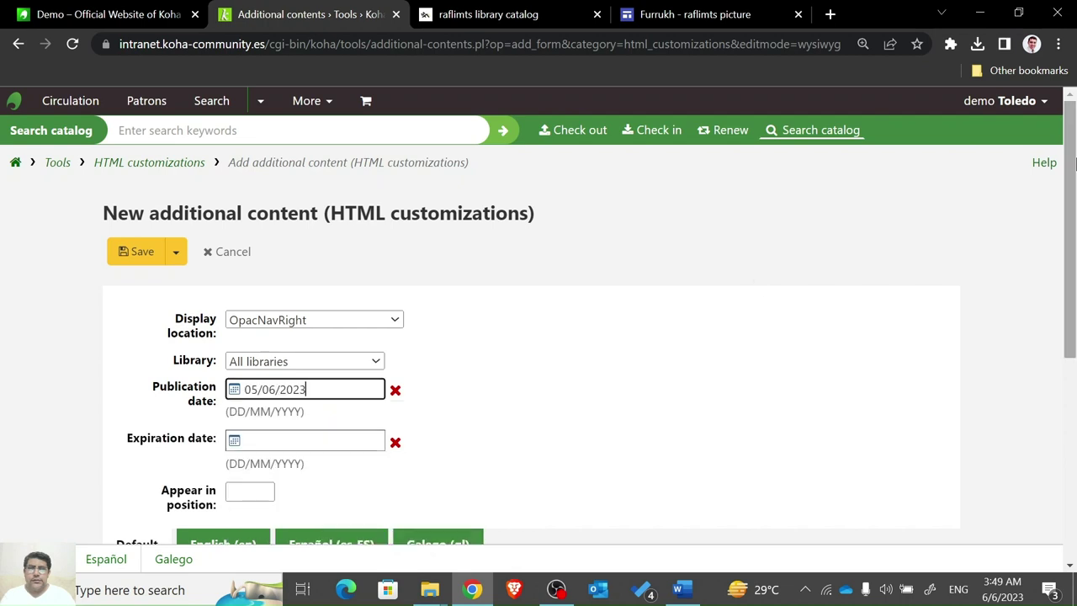
# Title the new entry's default content "rightnav".
pyautogui.scroll(-3, 1075, 122)
pyautogui.scroll(-2, 523, 304)
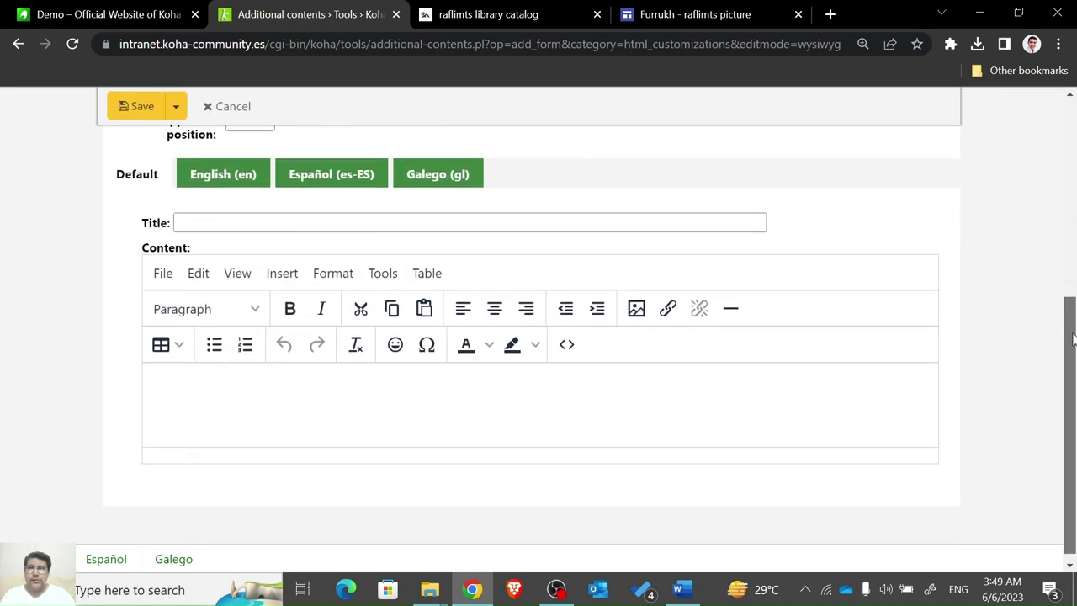
pyautogui.click(401, 210)
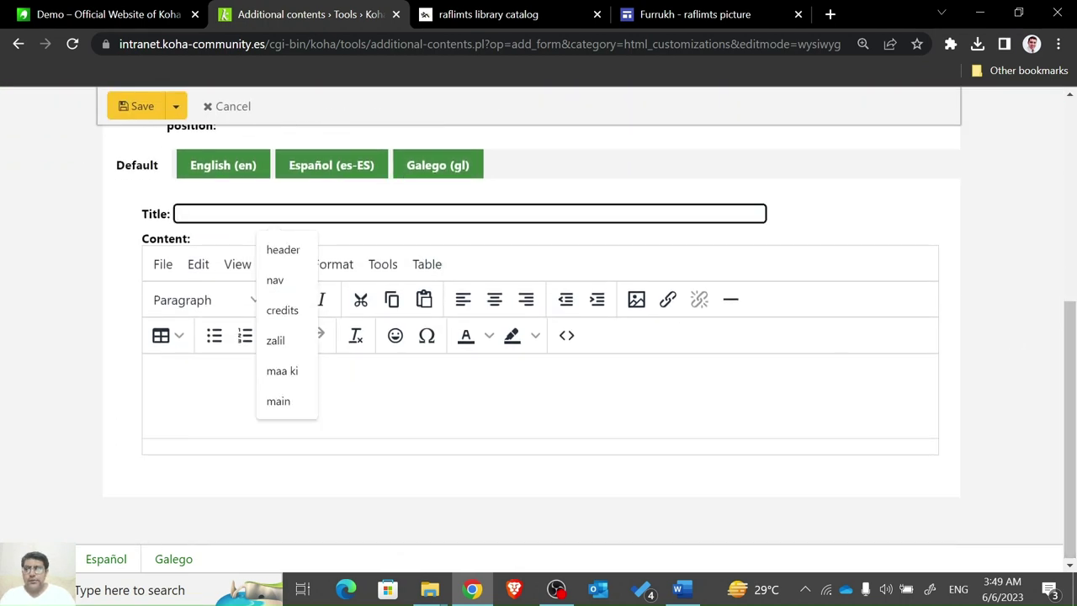
pyautogui.write('rightnav')
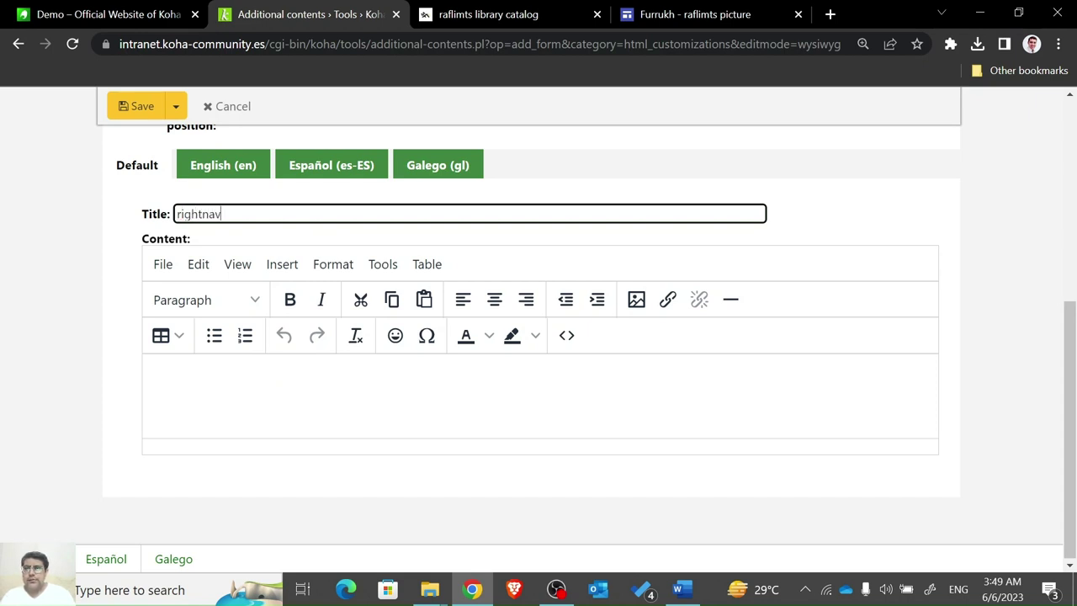
pyautogui.click(566, 335)
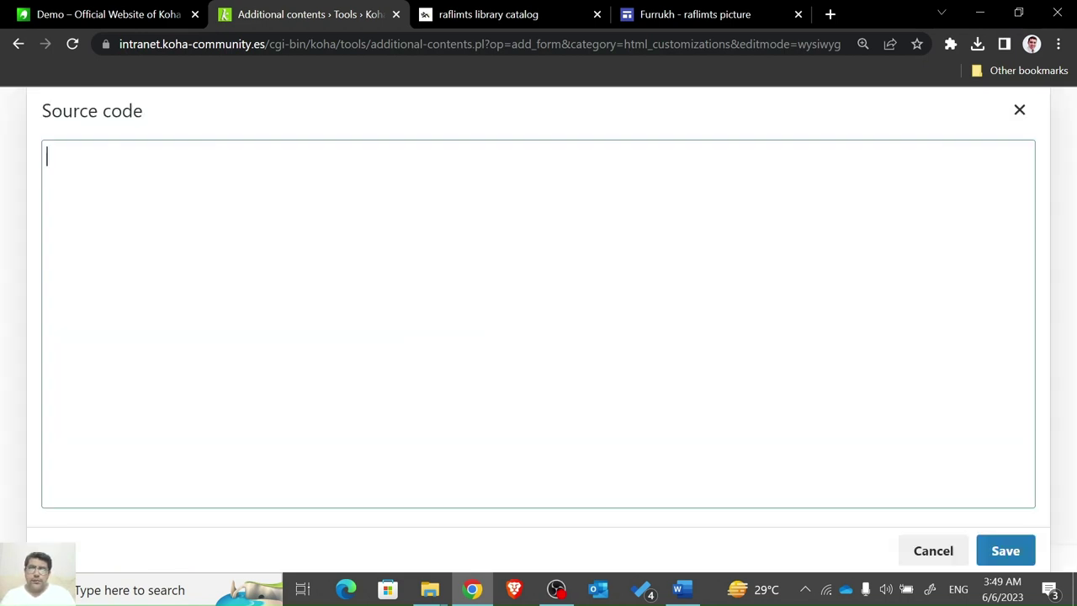
pyautogui.write('https://catalog.koha-community.es/')
pyautogui.hotkey('ctrl', 'a')
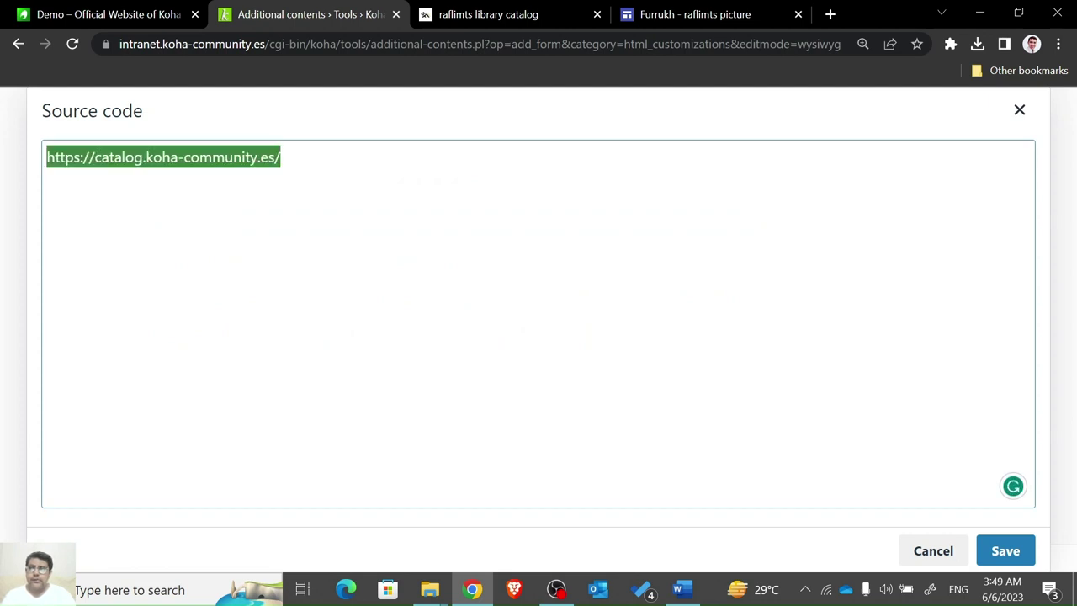
pyautogui.press('BackSpace')
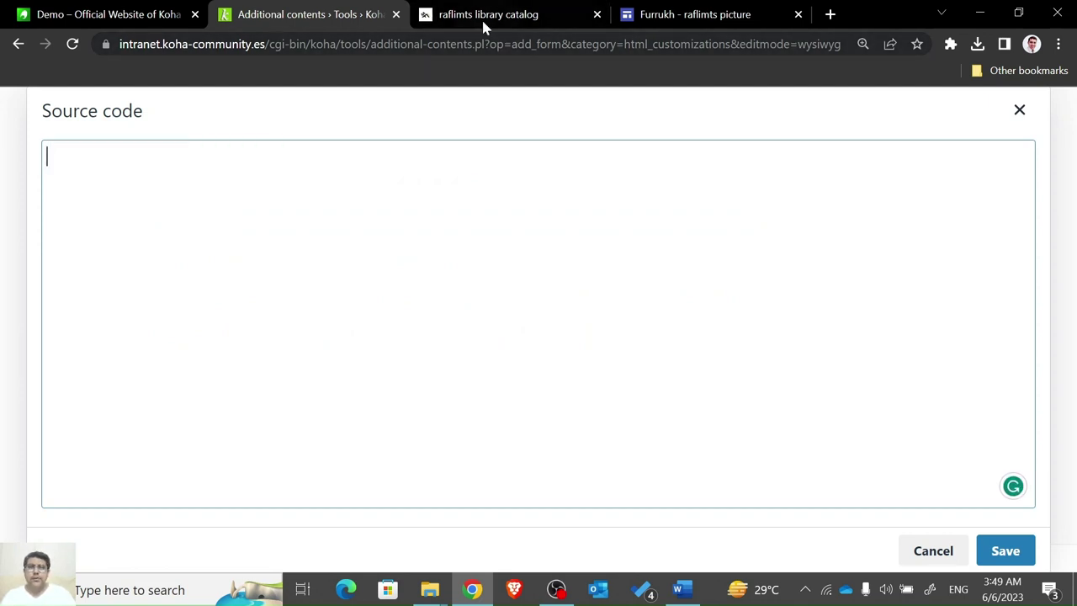
pyautogui.click(940, 563)
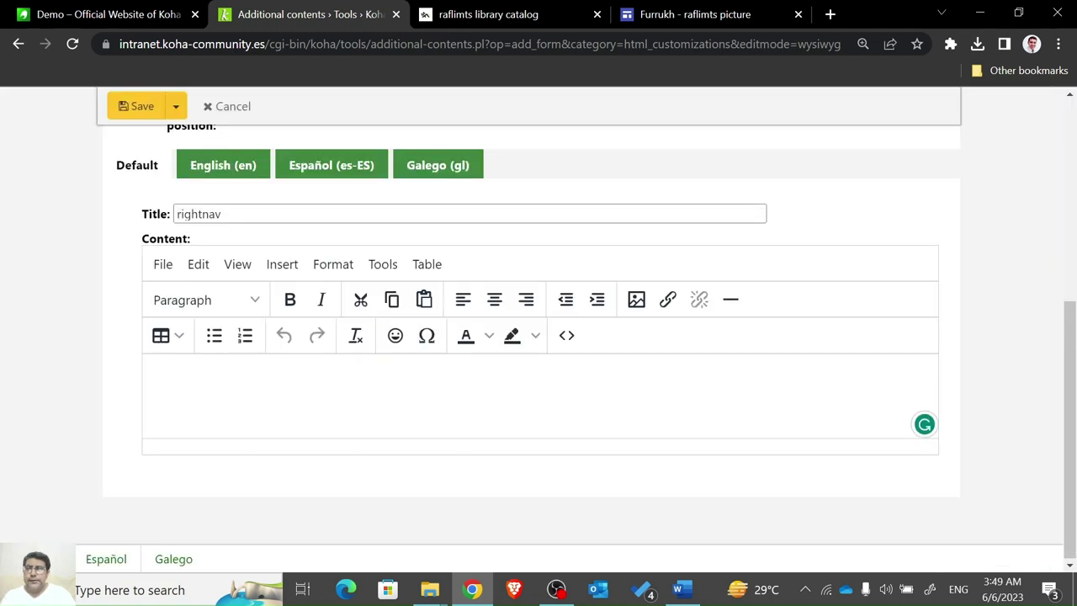
# Try to paste the OpacNavRight HTML code from the Word document directly into the rightnav content body, and clear it again.
pyautogui.write('Please')
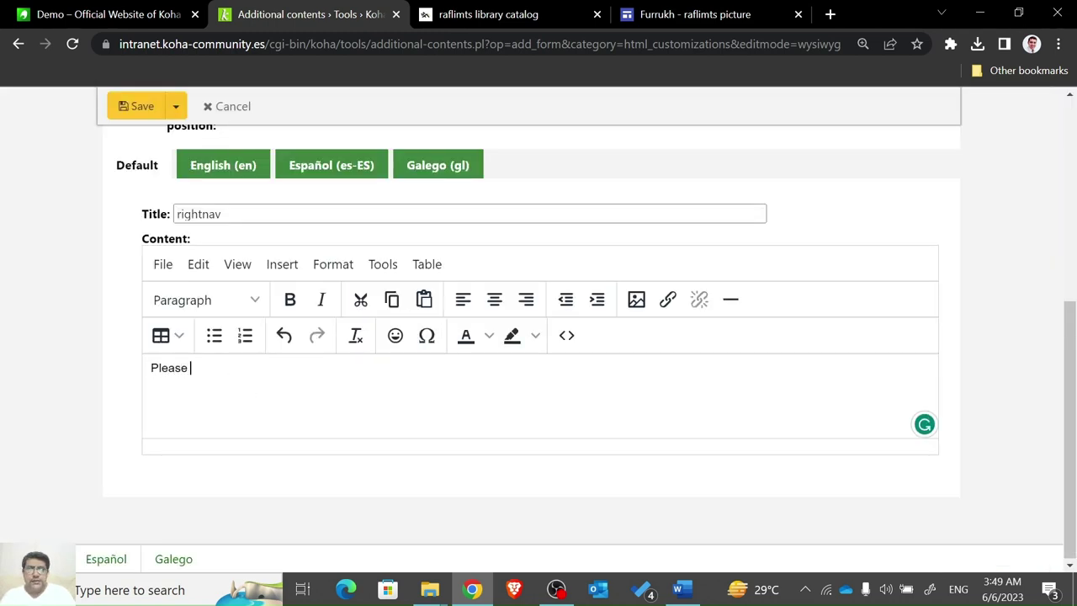
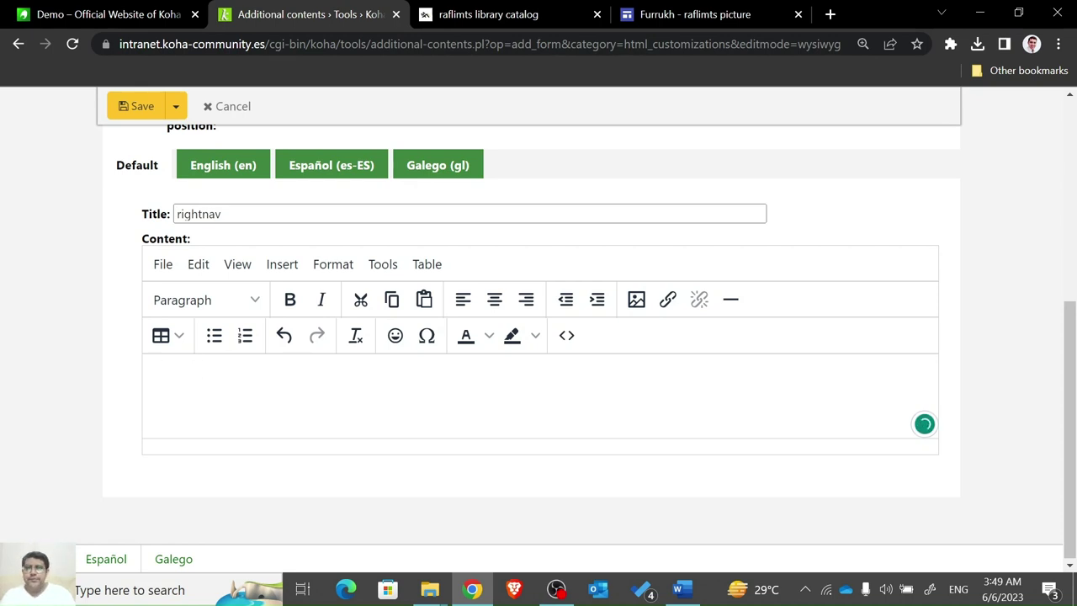
pyautogui.hotkey('alt', 'Tab')
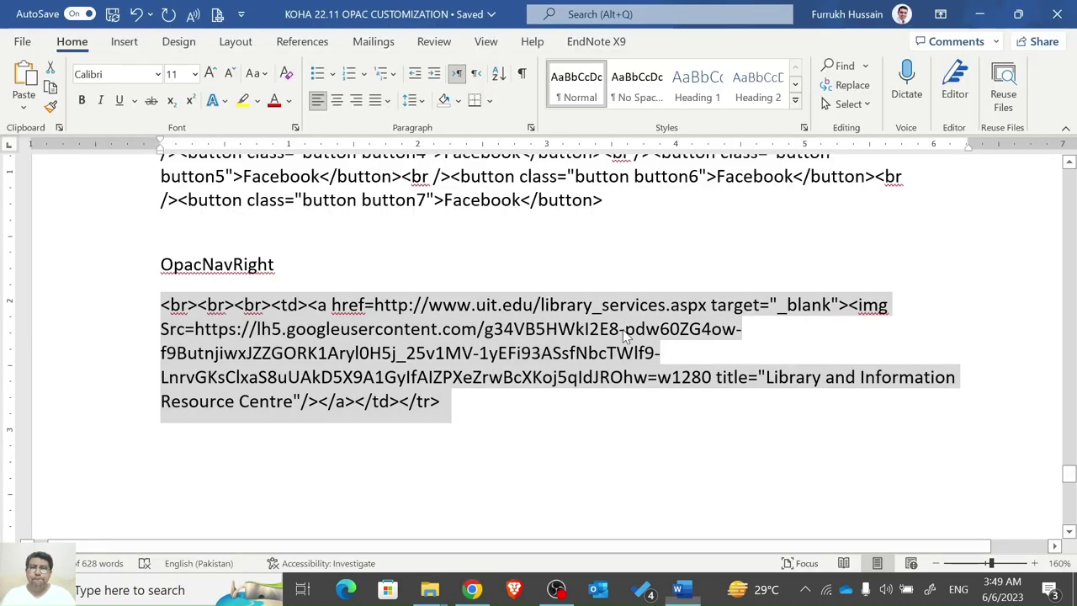
pyautogui.hotkey('alt', 'Tab')
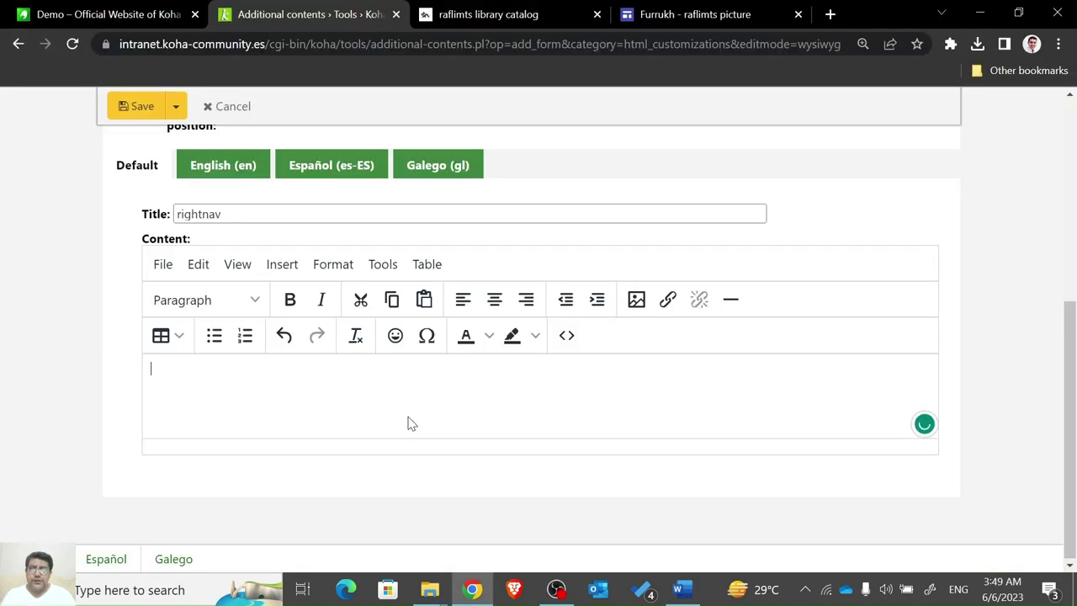
pyautogui.click(407, 423)
pyautogui.write('<br><br><br><td><a href=http://www.uit.edu/library_services.aspx target="_blank"><img Src=https://lh5.googleusercontent.com/g34VB5HWkI2E8-pdw60ZG4ow-f9ButnjiwxJZZGORK1Aryl0H5j_25v1MV-1yEFi93ASsfNbcTWlf9-LnrvGKsClxaS8uUAkD5X9A1GyIfAIZPXeZrwBcXKoj5qIdJROhw=w1280 title="Library and Information Resource Centre"/></a></td></tr>')
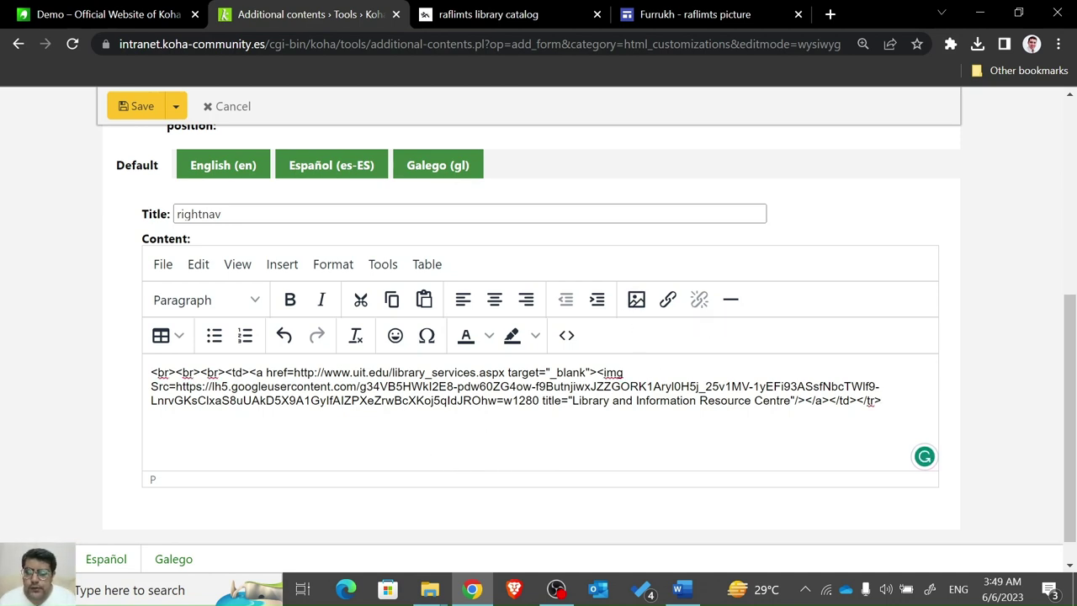
pyautogui.hotkey('ctrl', 'a')
pyautogui.press('BackSpace')
# Try to add the OpacNavRight HTML code as source code of the rightnav content, and undo the insertion.
pyautogui.click(569, 336)
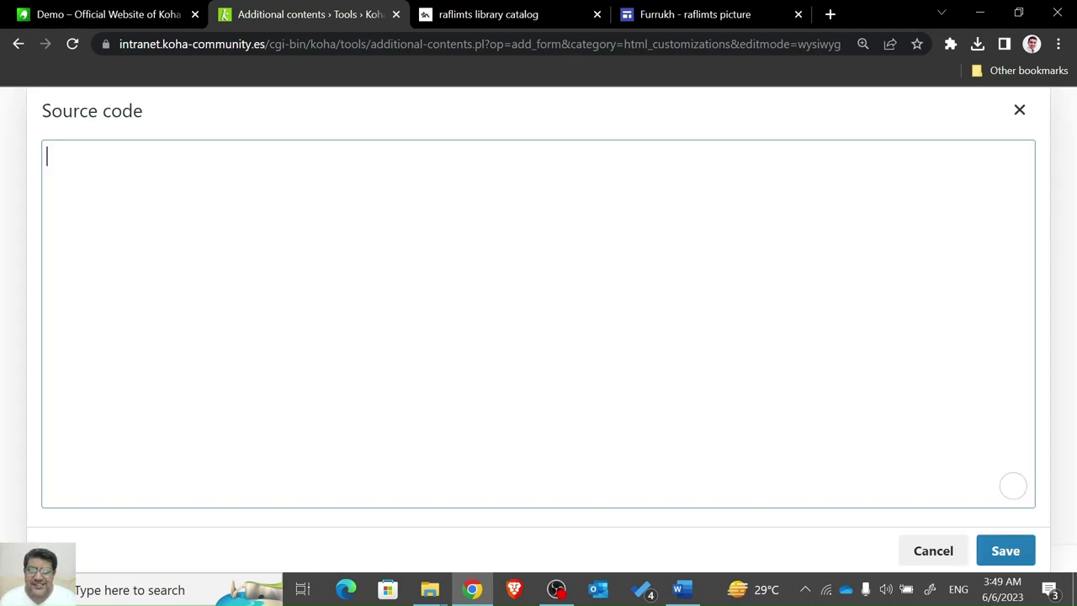
pyautogui.write('<br> <br> <br> <td> <a href=http://www.uit.edu/library_services.aspx target="_blank"> <img Src=https://lh5.googleusercontent.com/g34VB5HWkI2E8-pdw60ZG4ow-f9ButnjiwxJZZGORK1Aryl0H5j_25v1MV-1yEFi93ASsfNbcTWIf9-LnrvGKsClxaS8uUAkD5X9A1GyIfAIZPXeZrwBcXKoj5qIdJROhw=w1280 title="Library and Information Resource Centre"/> </a> </td> </tr>')
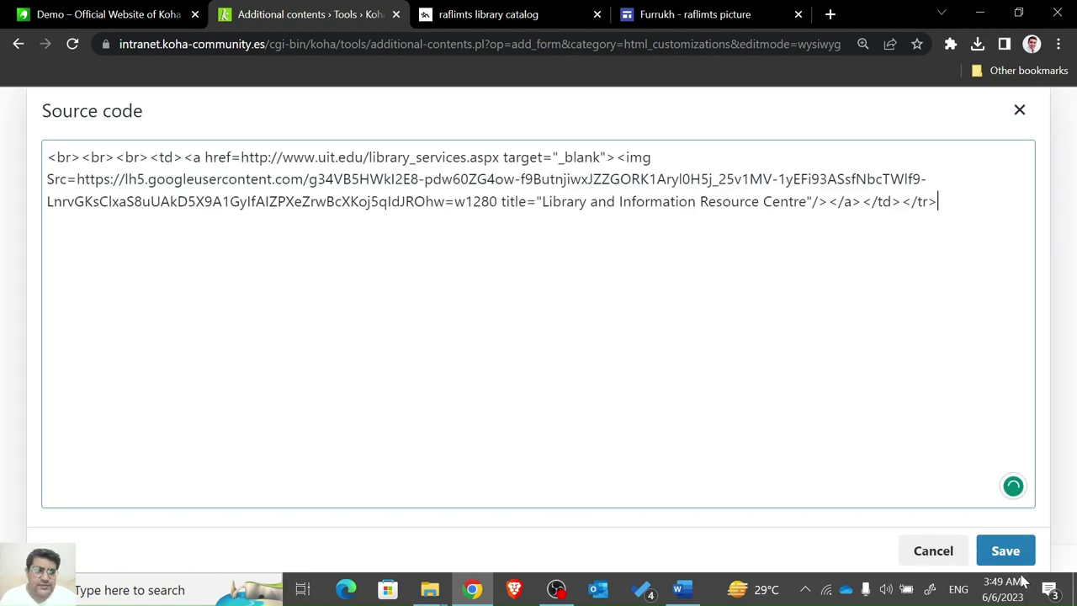
pyautogui.click(1004, 551)
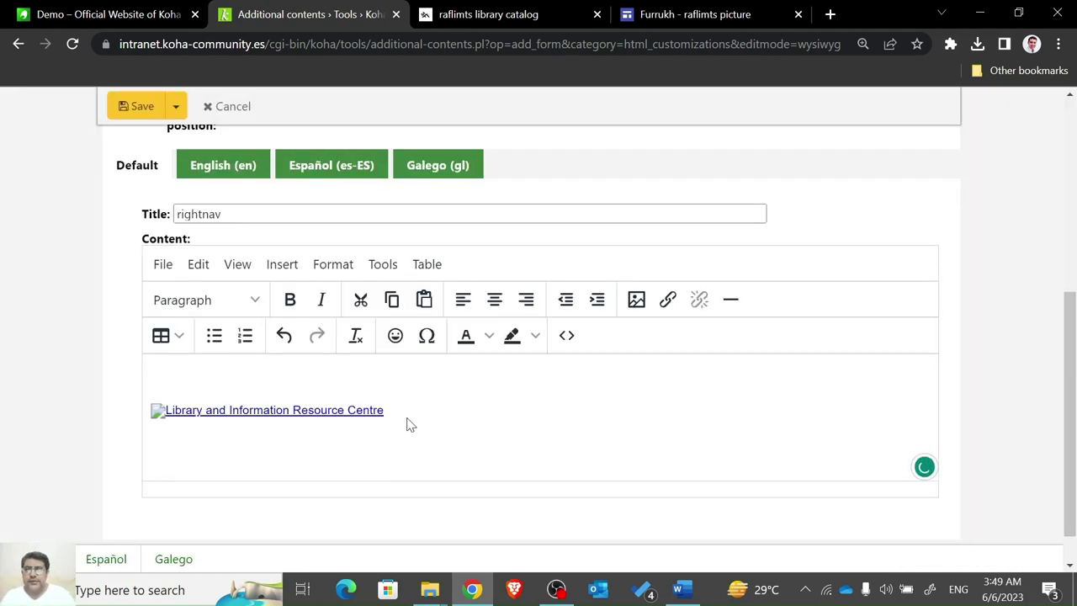
pyautogui.click(382, 411)
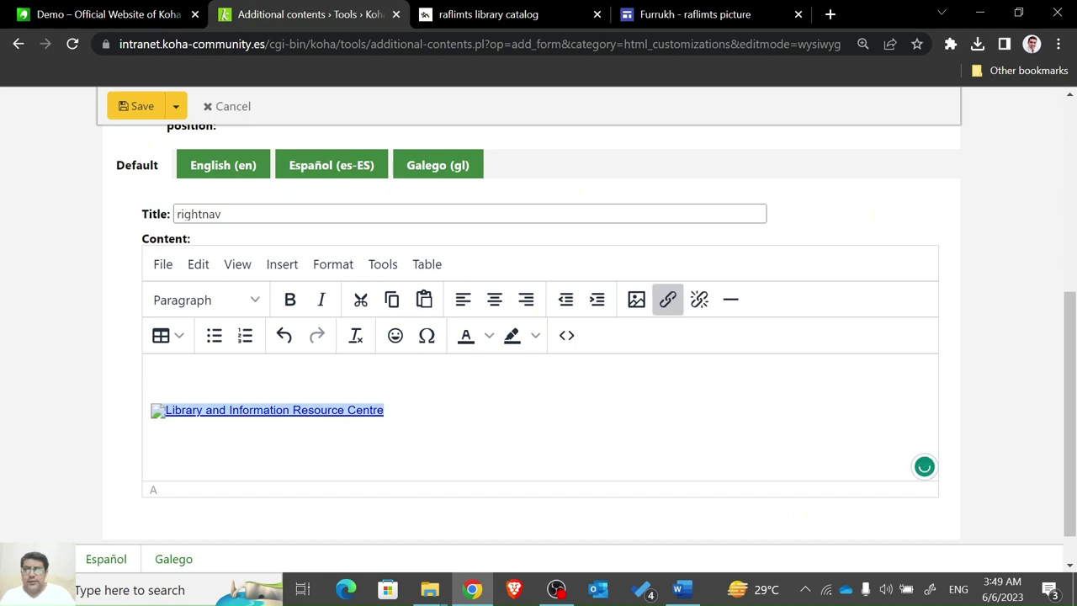
pyautogui.hotkey('ctrl', 'z')
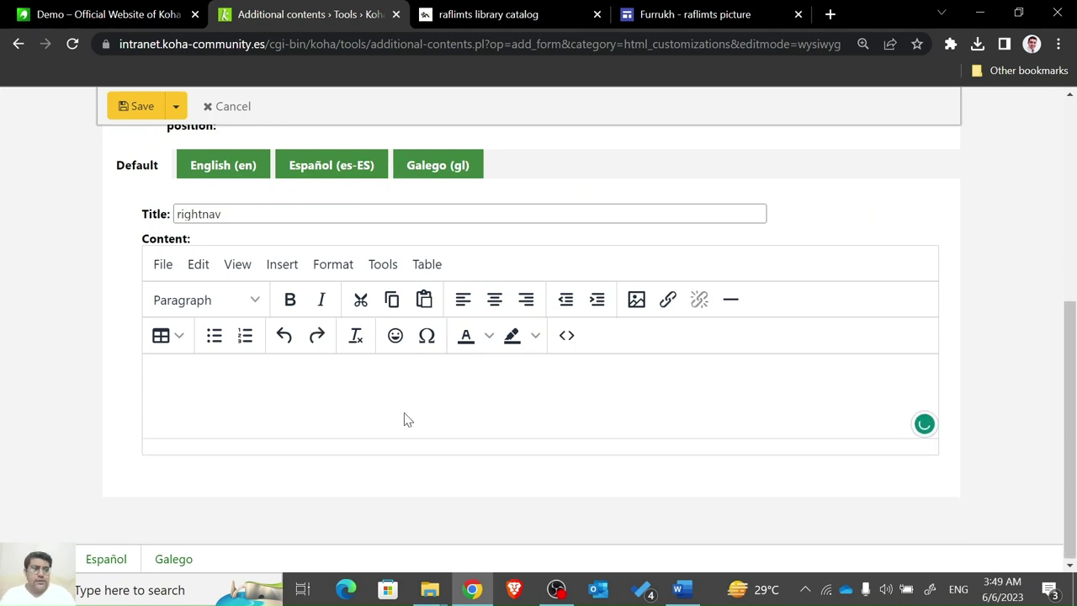
# Copy the image address of the book-tree picture from the "pictures" page of the Google Sites website.
pyautogui.click(566, 335)
pyautogui.click(704, 14)
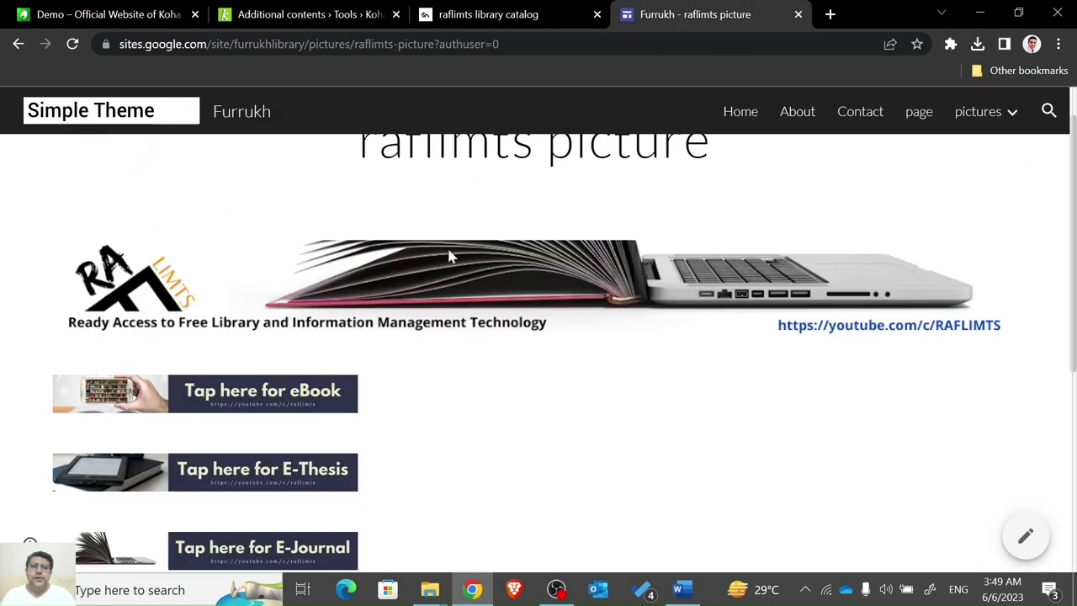
pyautogui.moveTo(990, 126)
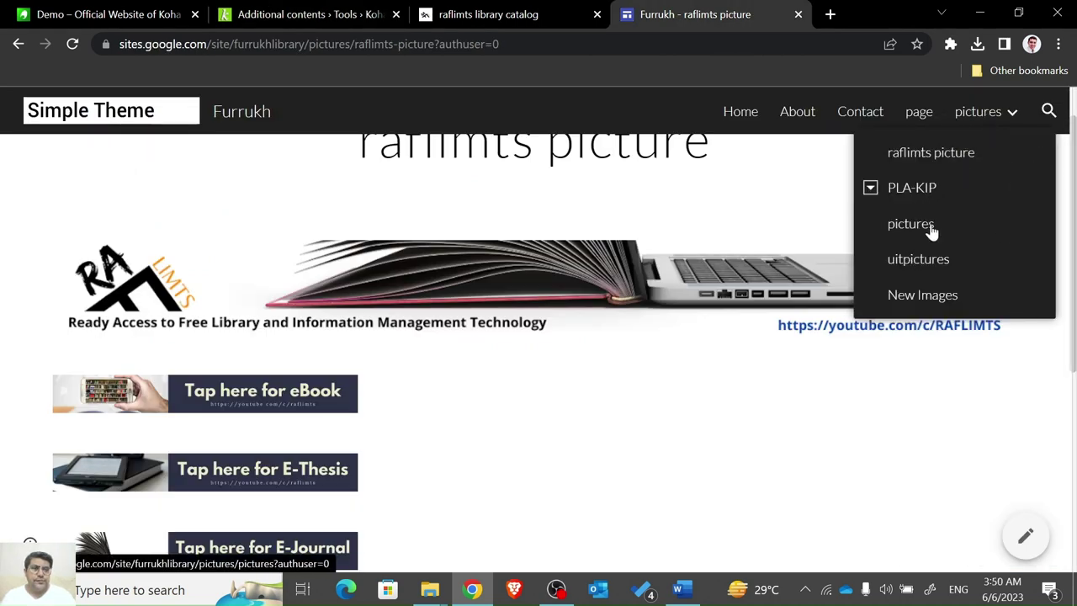
pyautogui.click(895, 226)
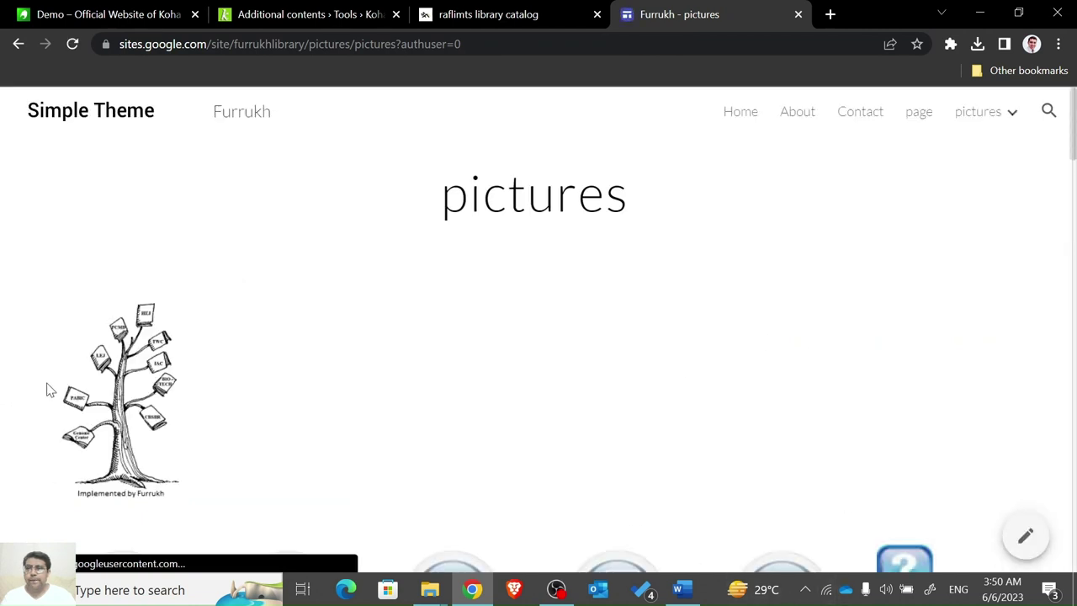
pyautogui.rightClick(122, 392)
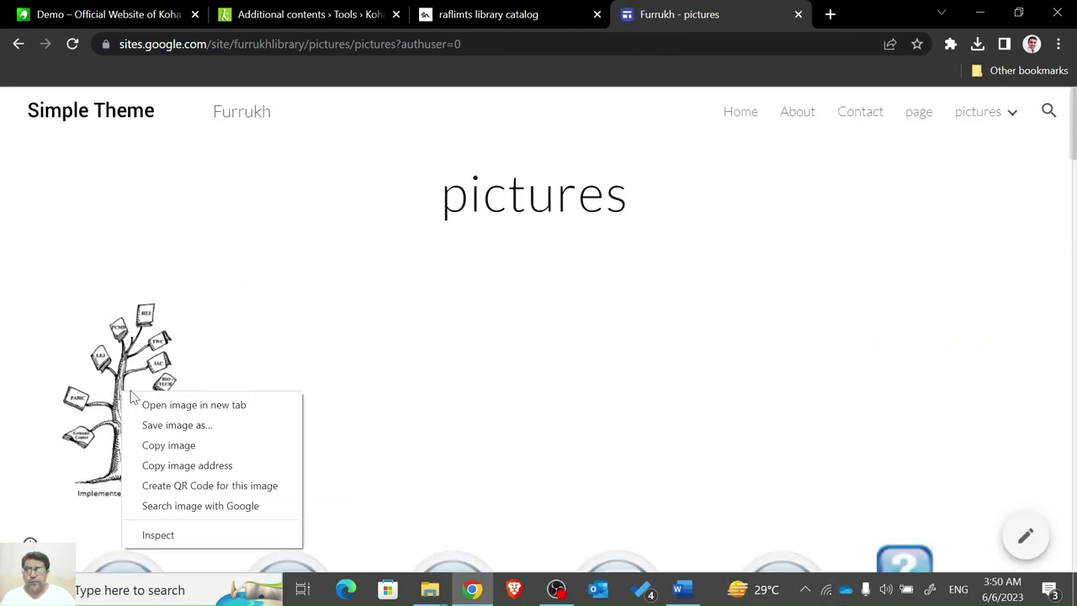
pyautogui.click(189, 468)
# Return to the rightnav entry in Koha and insert an image in its content using the copied address as source.
pyautogui.click(484, 13)
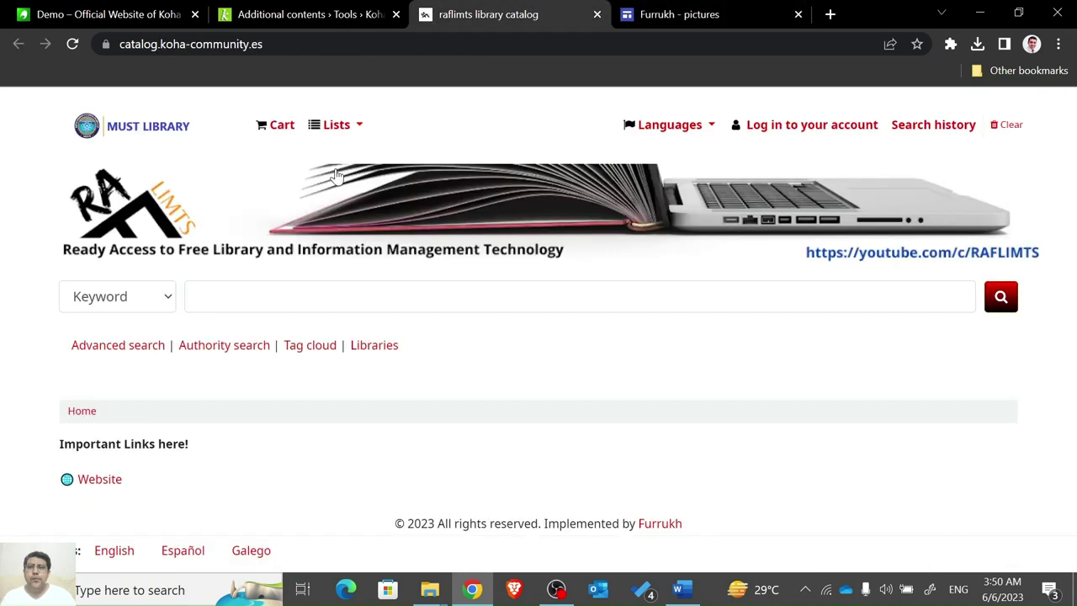
pyautogui.click(324, 15)
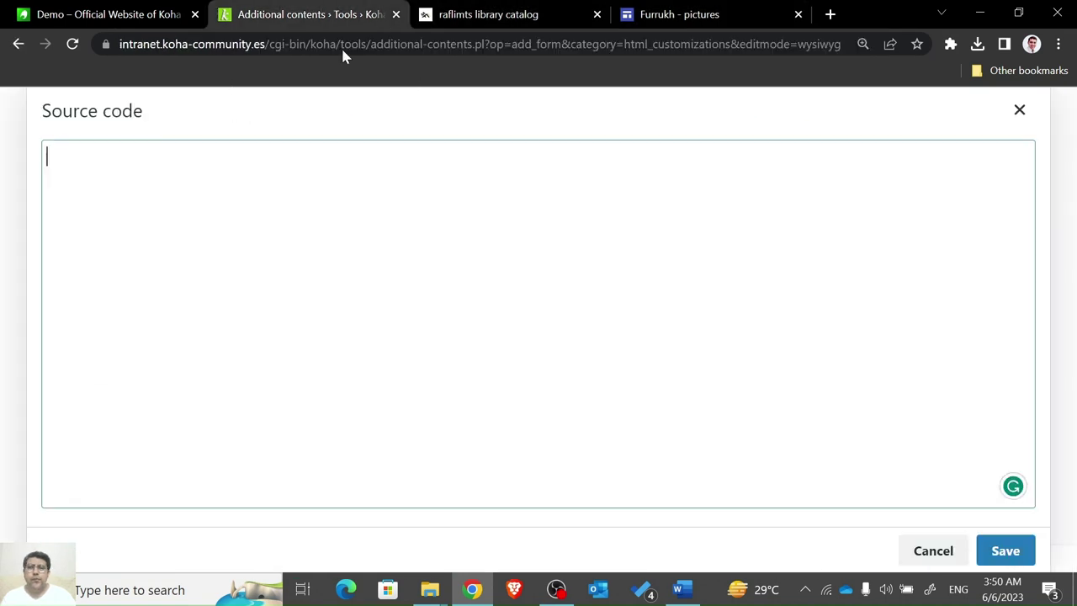
pyautogui.click(992, 552)
pyautogui.click(637, 302)
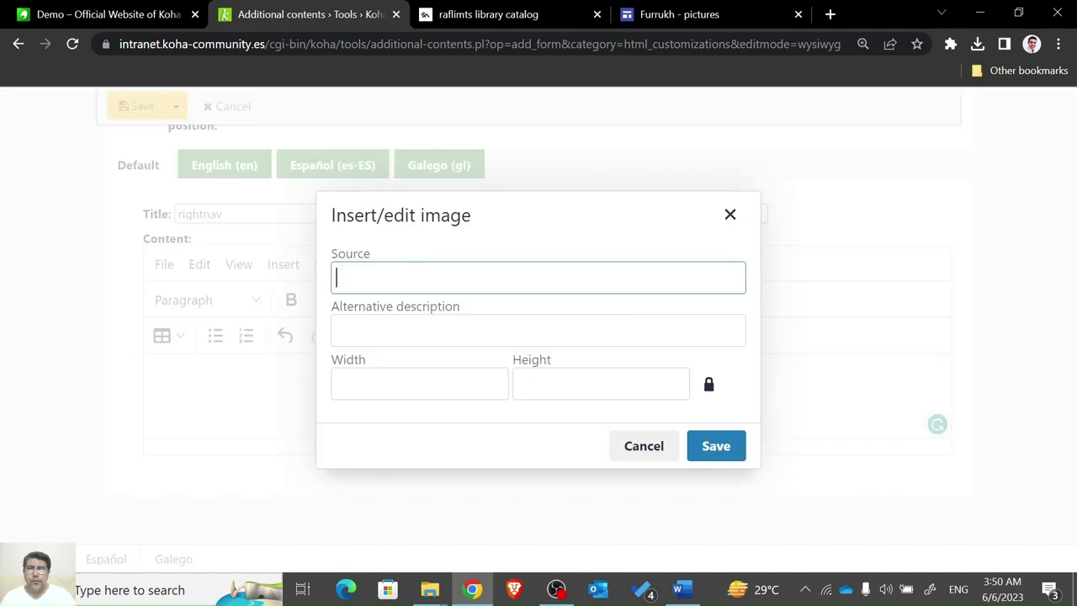
pyautogui.hotkey('ctrl', 'v')
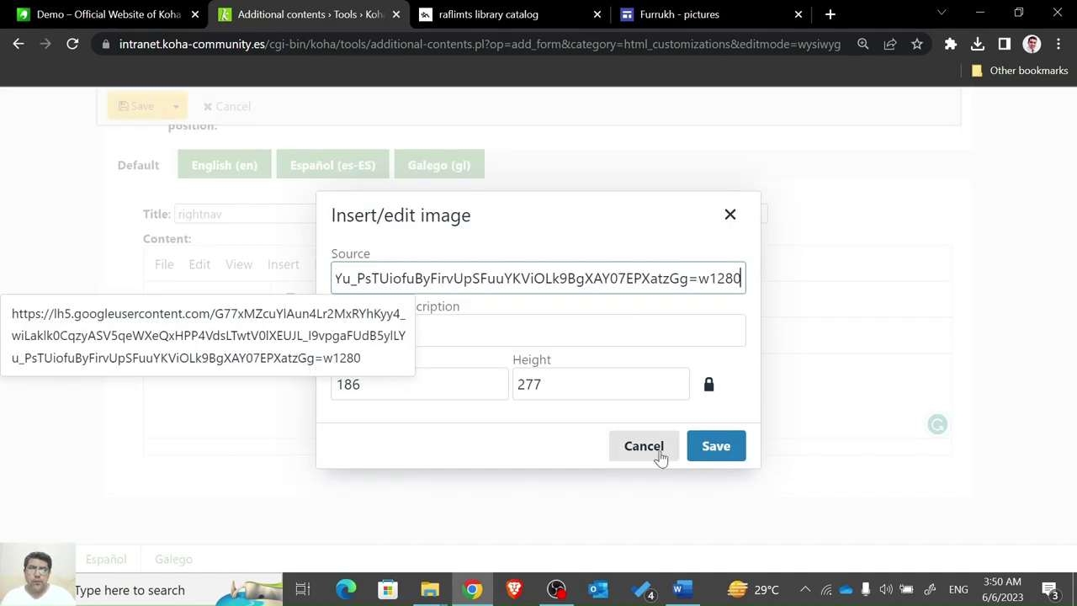
pyautogui.click(716, 446)
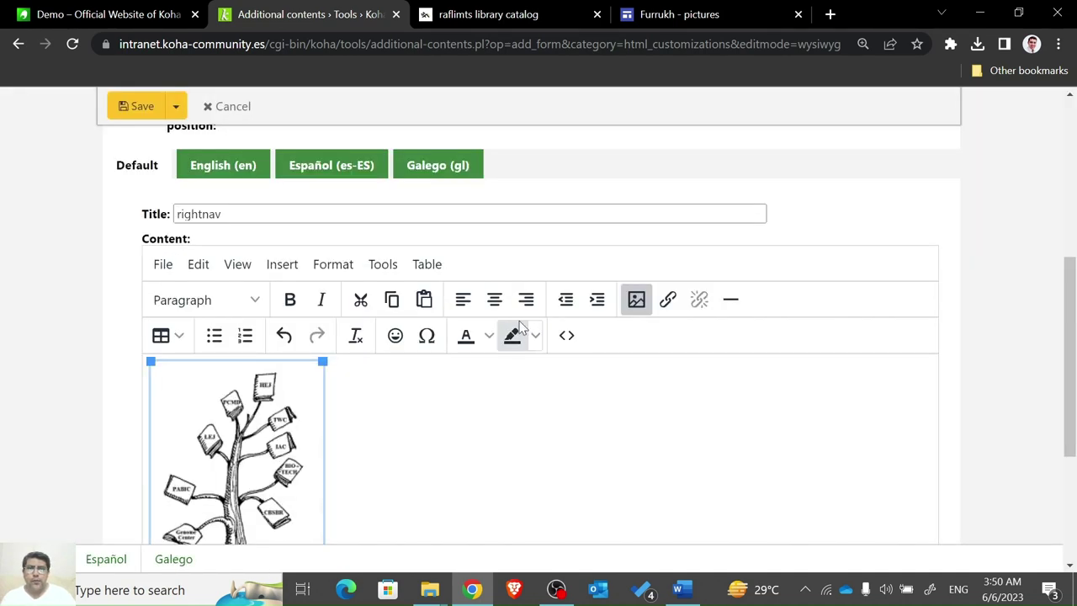
pyautogui.click(667, 299)
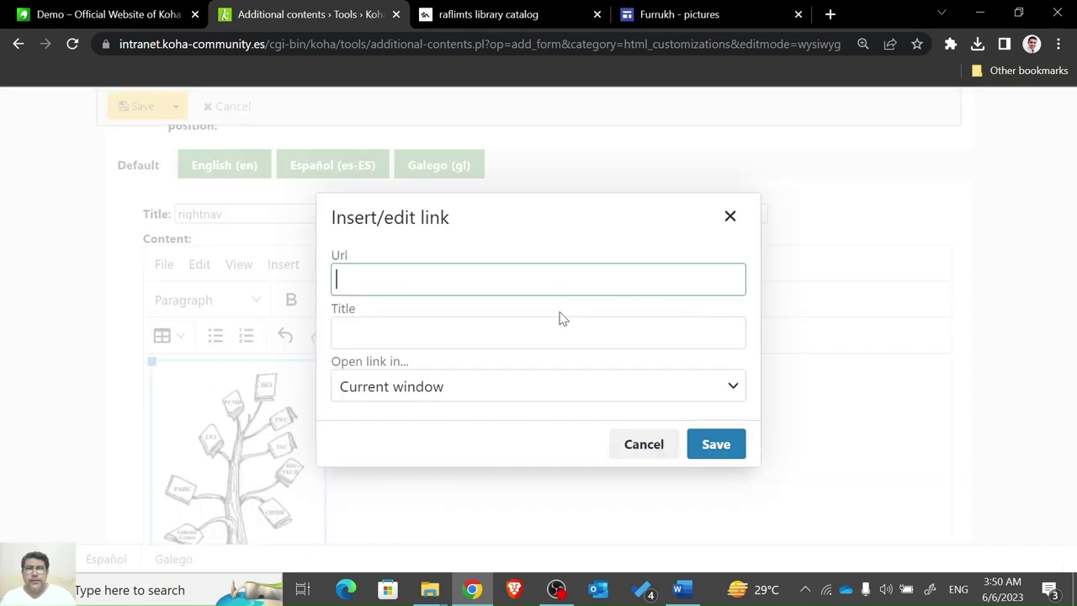
pyautogui.click(467, 10)
pyautogui.click(360, 43)
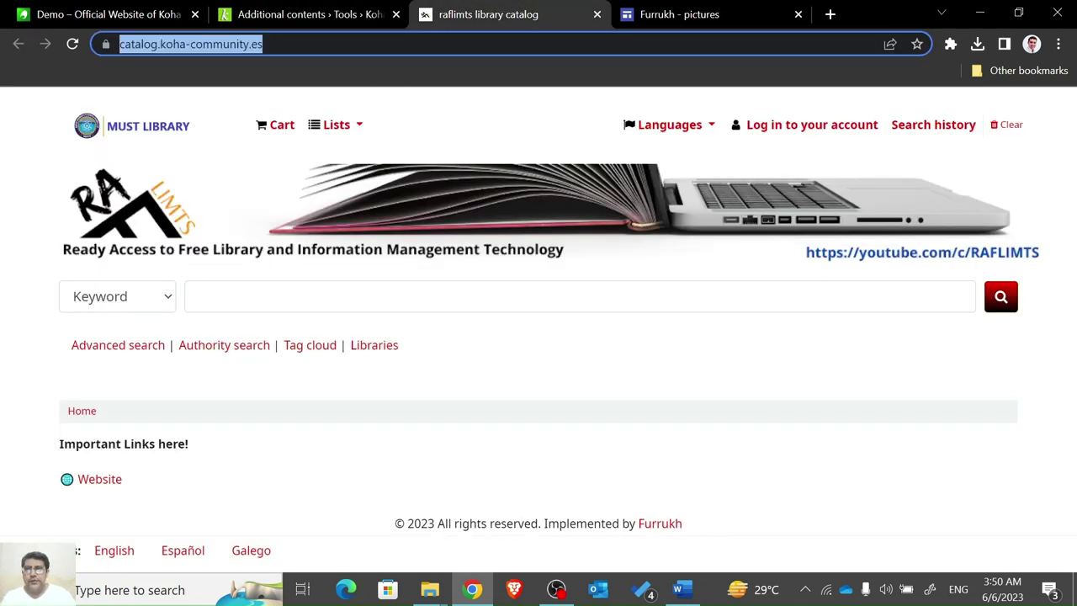
pyautogui.hotkey('ctrl', 'c')
pyautogui.click(332, 10)
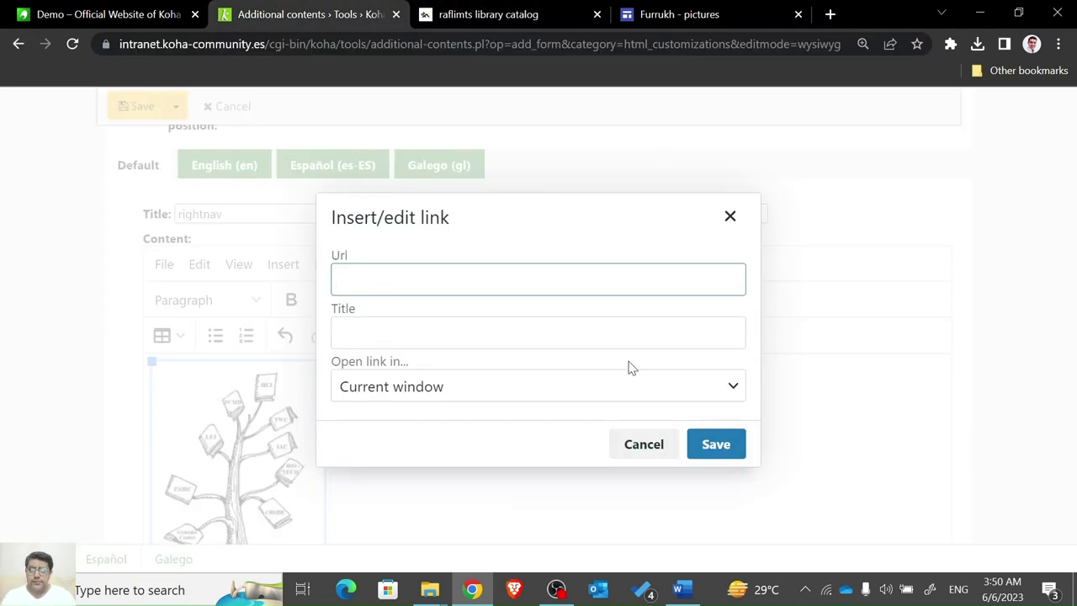
pyautogui.hotkey('ctrl', 'v')
pyautogui.press('Tab')
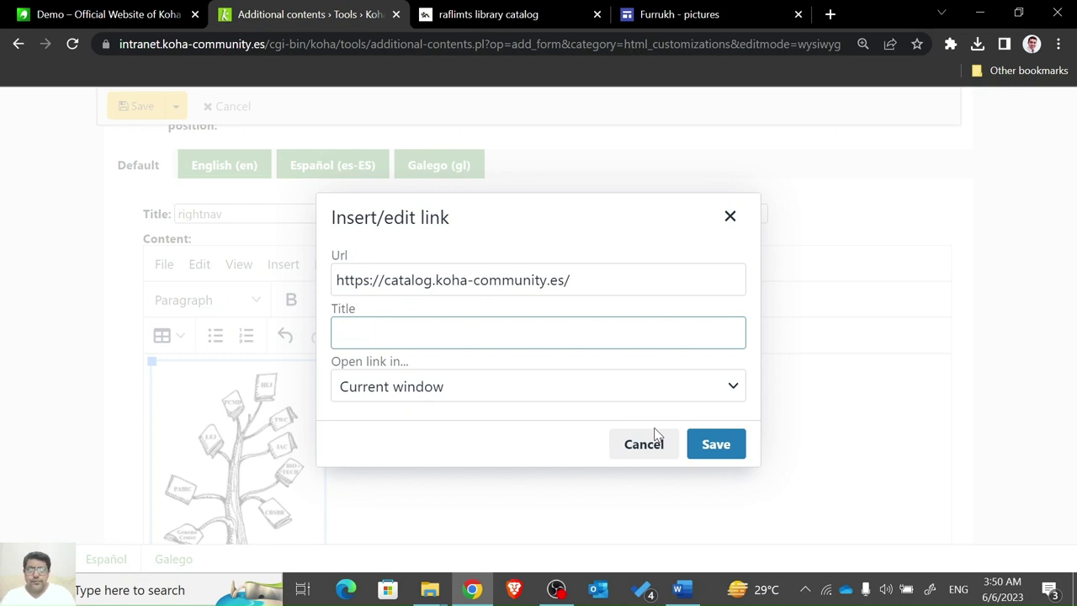
pyautogui.write('@raflimts')
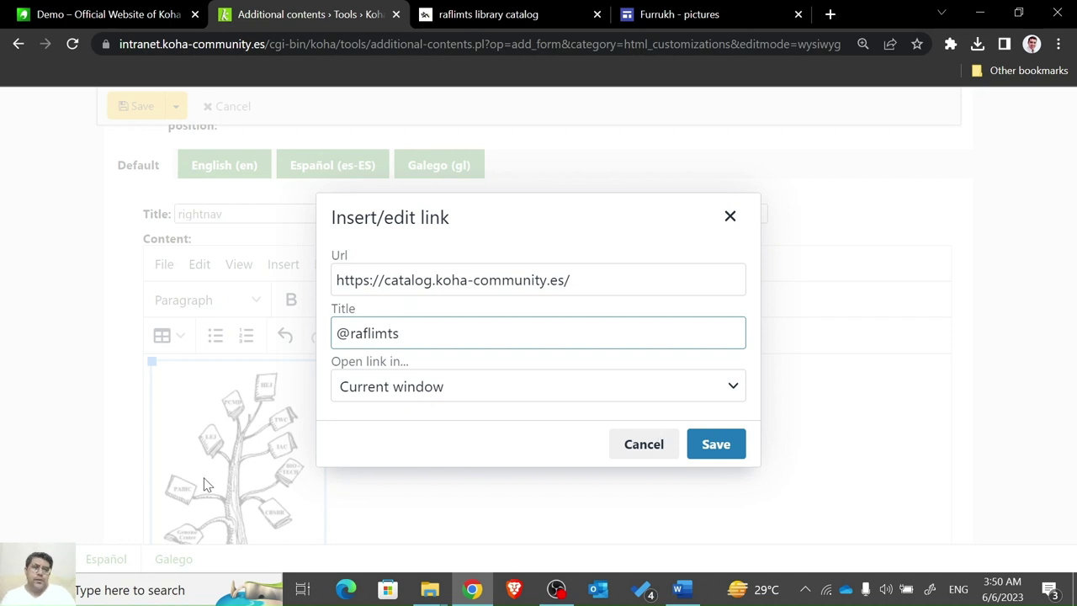
pyautogui.click(372, 386)
pyautogui.click(370, 448)
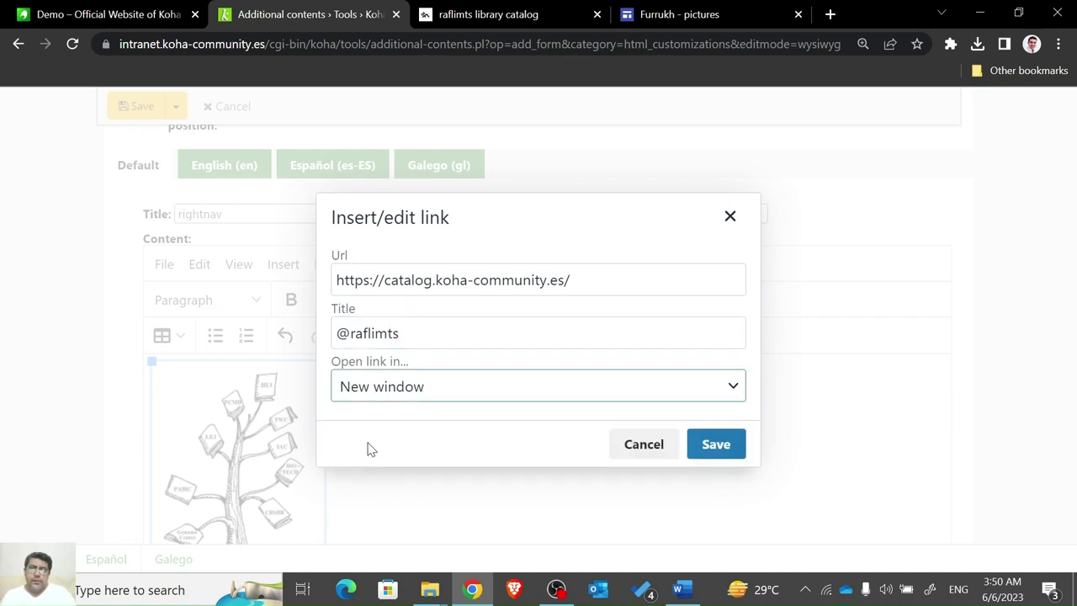
pyautogui.click(716, 445)
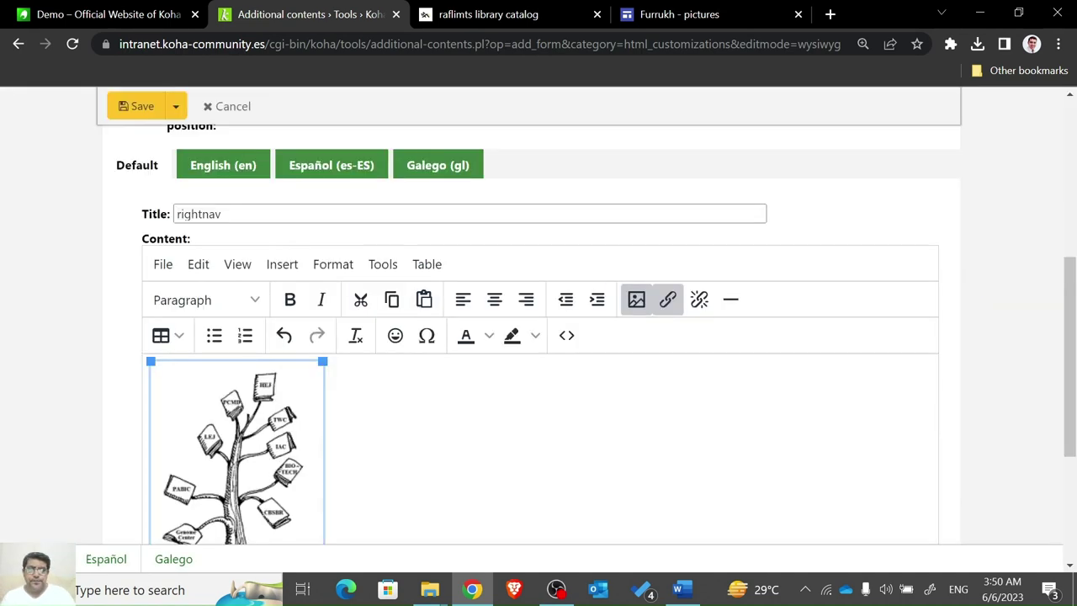
# Center the linked tree image in the content and save the OpacNavRight entry.
pyautogui.click(491, 305)
pyautogui.moveTo(1074, 456); pyautogui.dragTo(1073, 561)
pyautogui.click(158, 107)
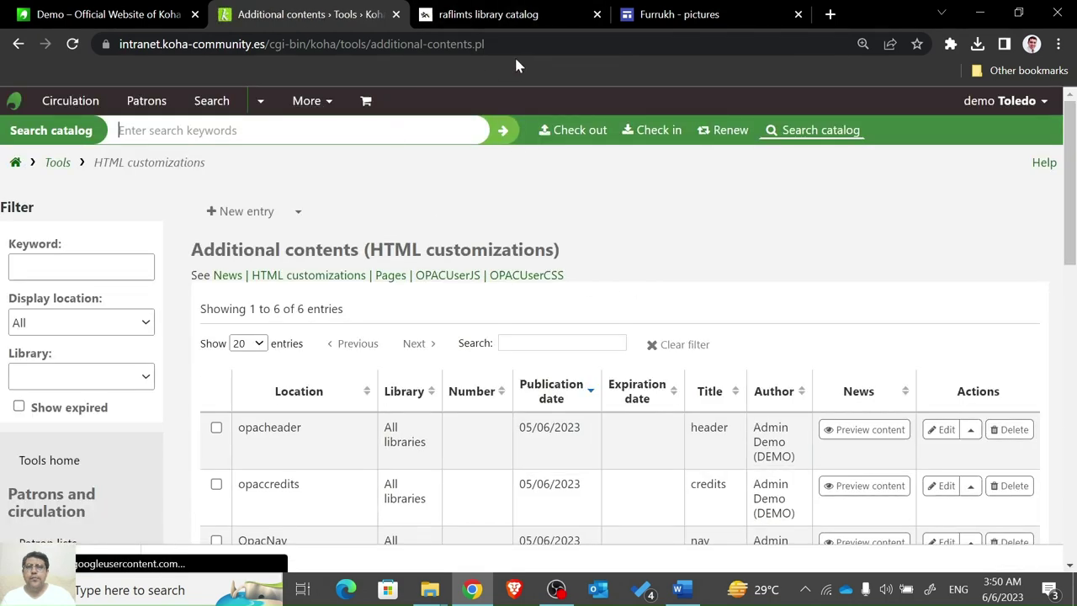
# Reload the library catalog, test the tree image and Website links, and close the extra catalog tabs they open.
pyautogui.click(450, 9)
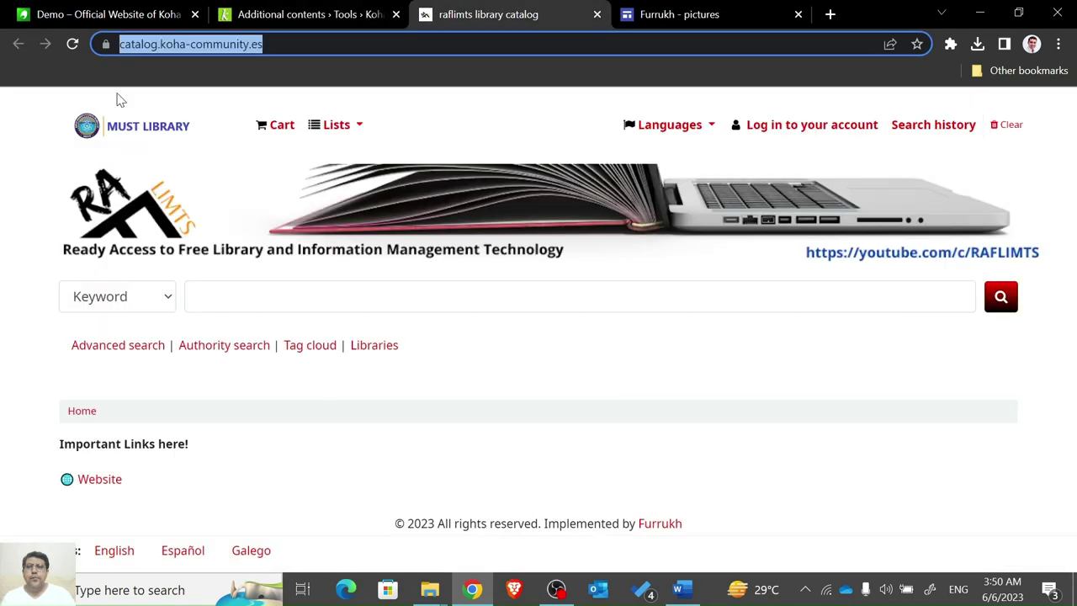
pyautogui.click(72, 45)
pyautogui.moveTo(1074, 352); pyautogui.dragTo(1074, 479)
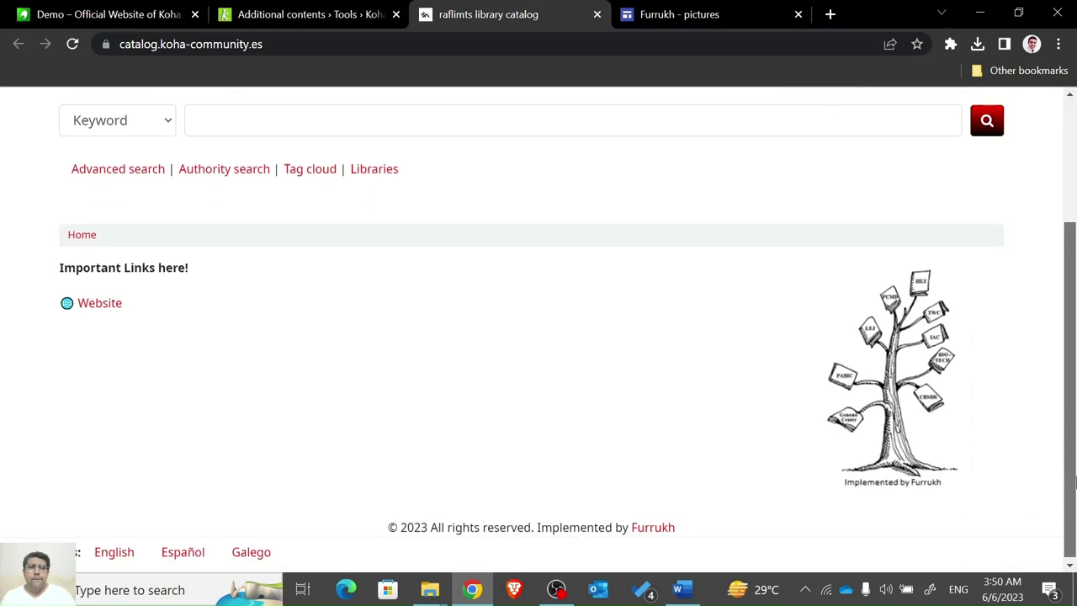
pyautogui.click(910, 369)
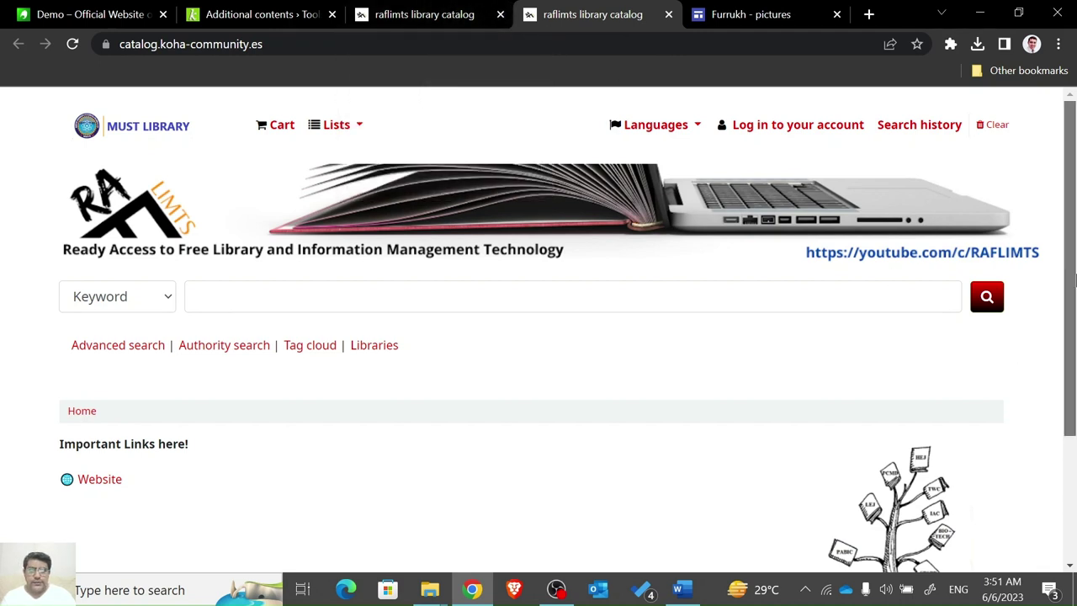
pyautogui.scroll(-3, 1074, 425)
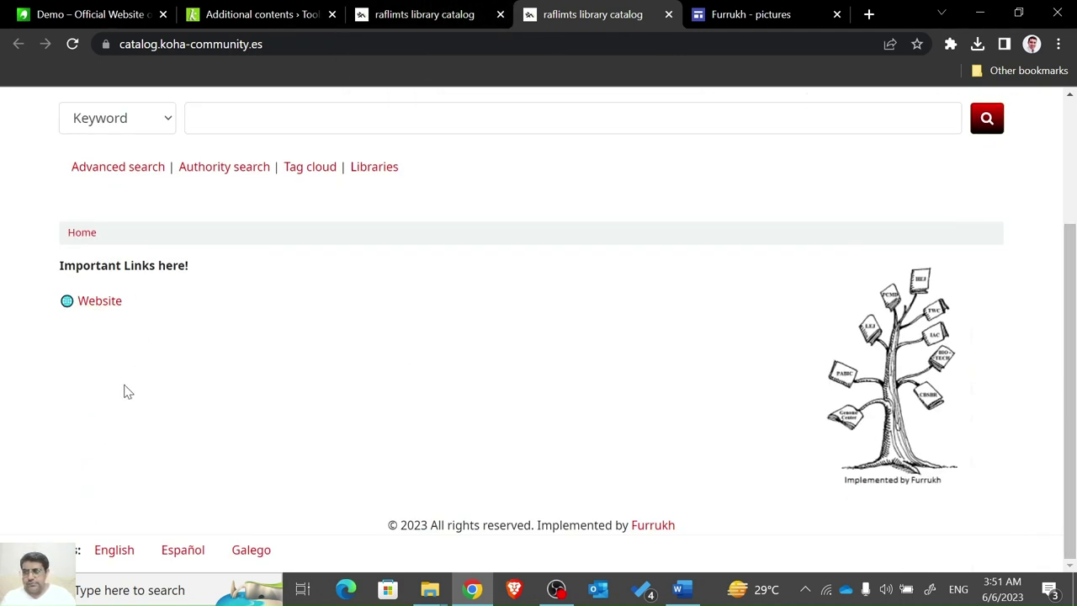
pyautogui.click(99, 302)
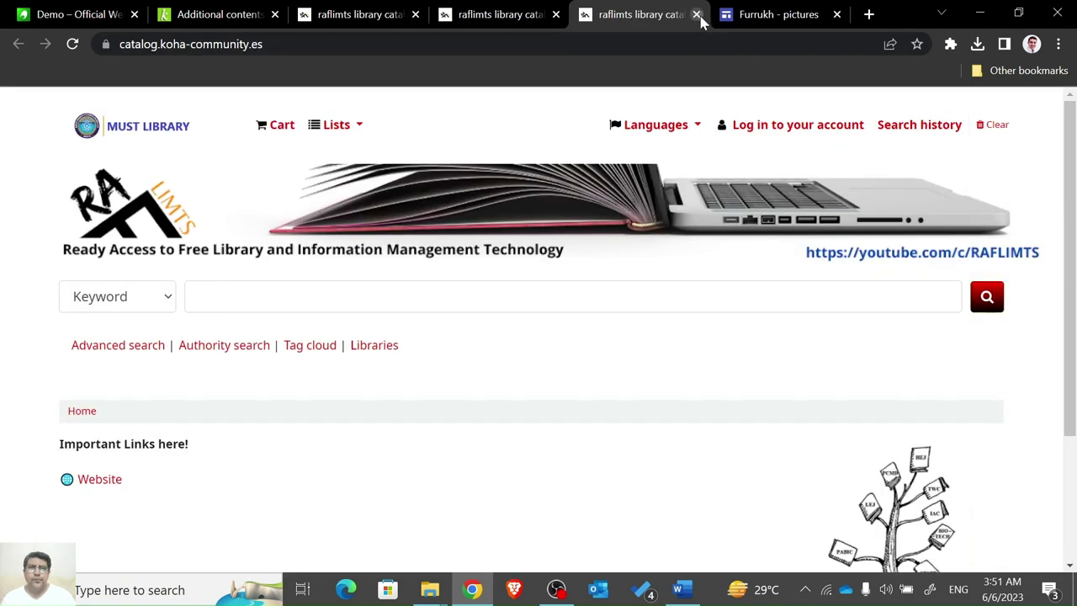
pyautogui.click(696, 15)
pyautogui.click(555, 15)
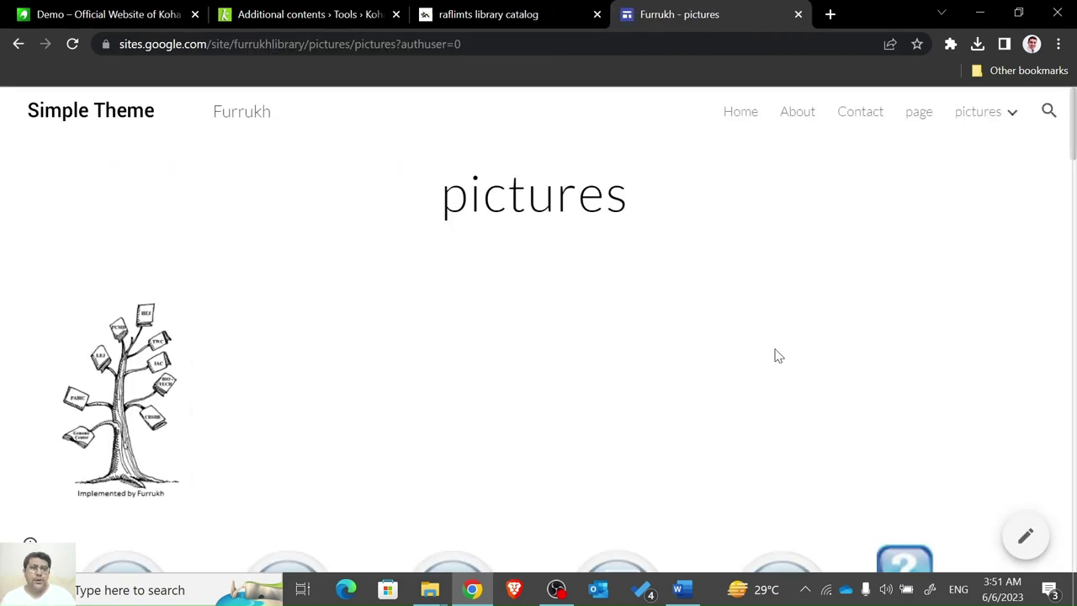
# Look over the icon images on the "pictures" page of the Google Sites website and return to the library catalog.
pyautogui.moveTo(1074, 178); pyautogui.dragTo(1071, 207)
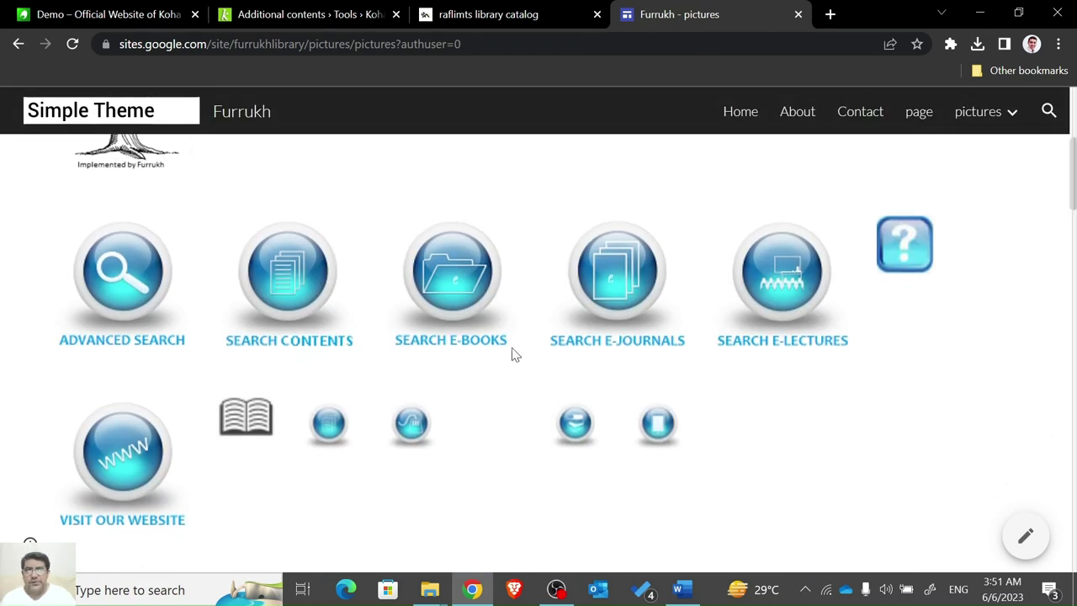
pyautogui.click(503, 13)
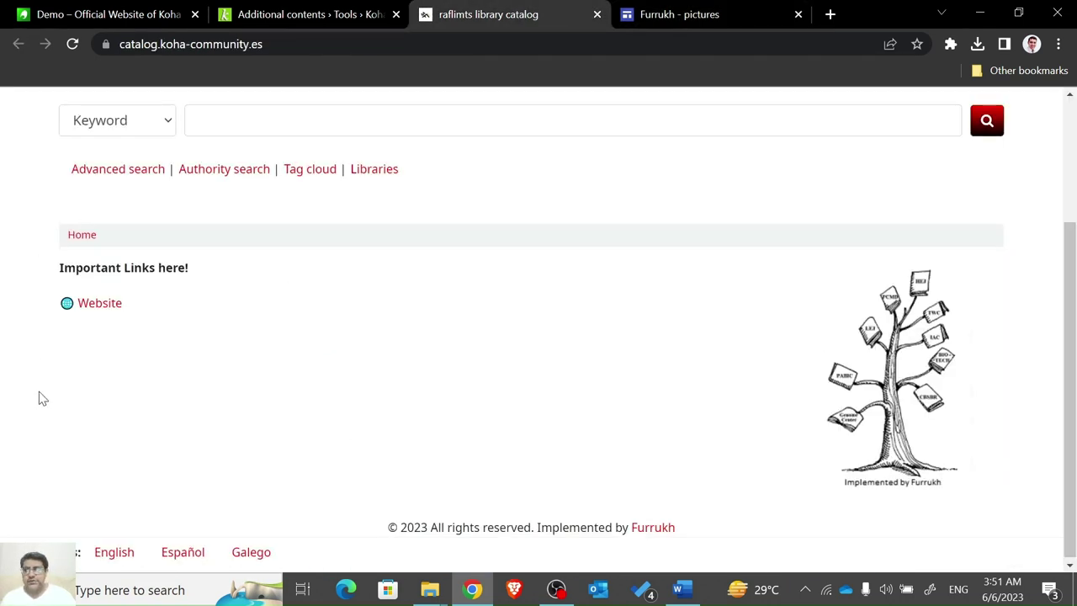
# Create a new HTML customization entry with OpacMainUserBlock as its display location and "main" as its title.
pyautogui.click(311, 10)
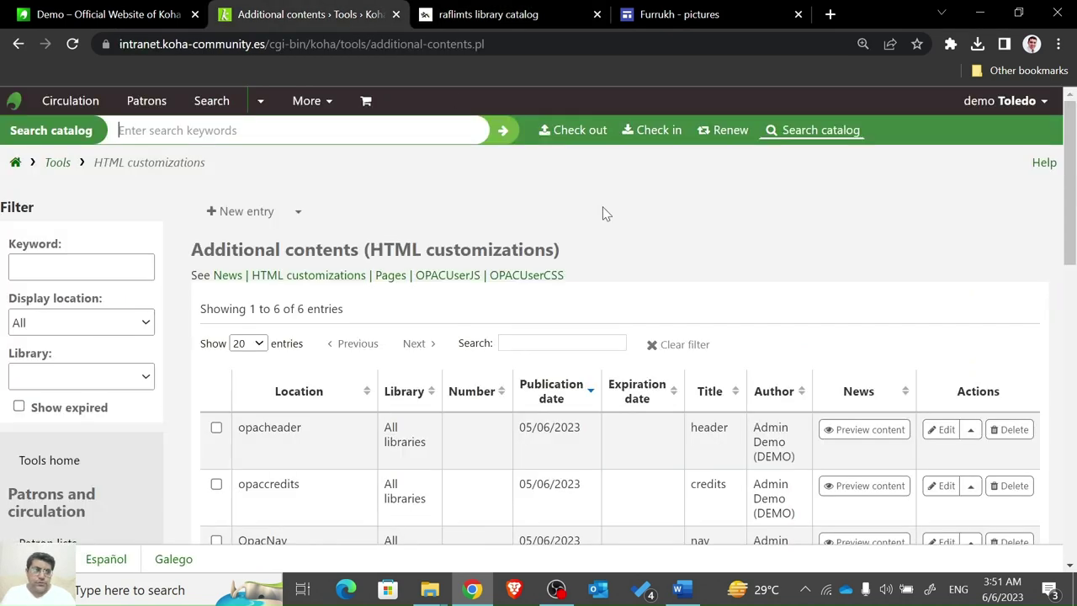
pyautogui.click(694, 10)
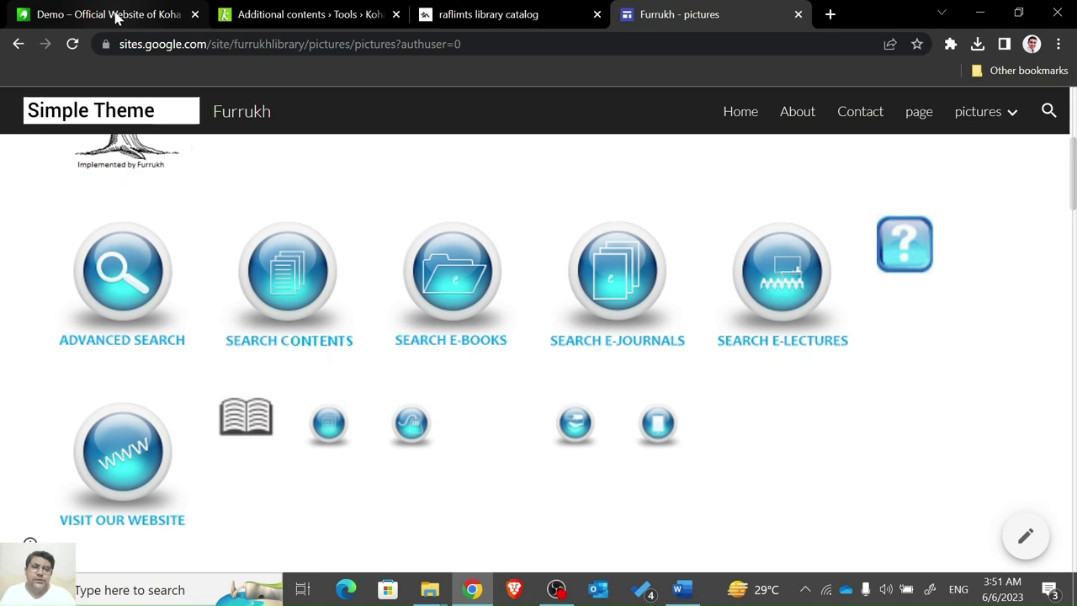
pyautogui.click(269, 8)
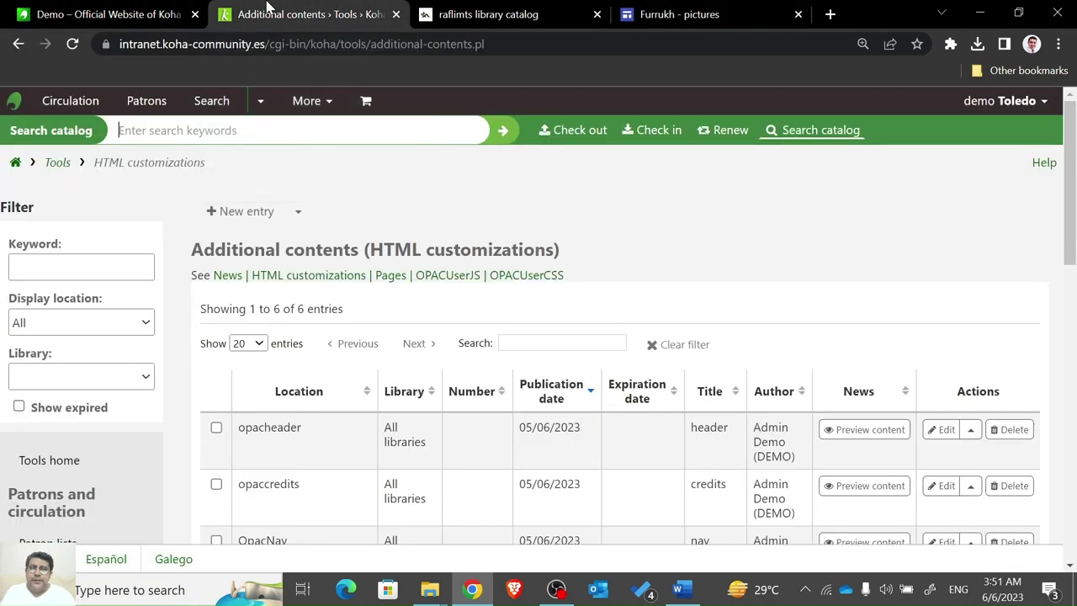
pyautogui.click(241, 211)
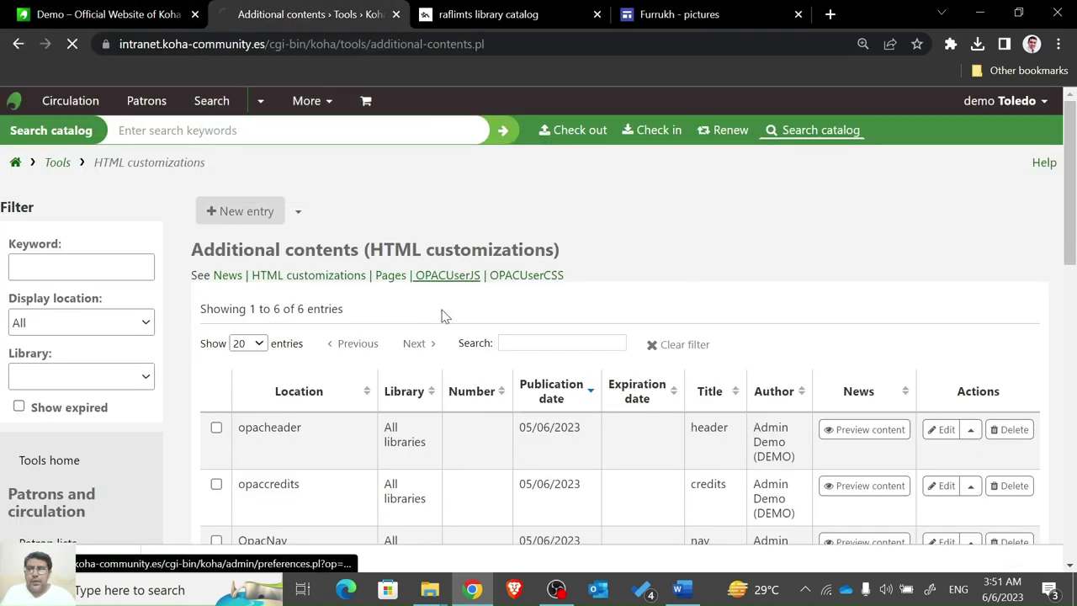
pyautogui.click(331, 325)
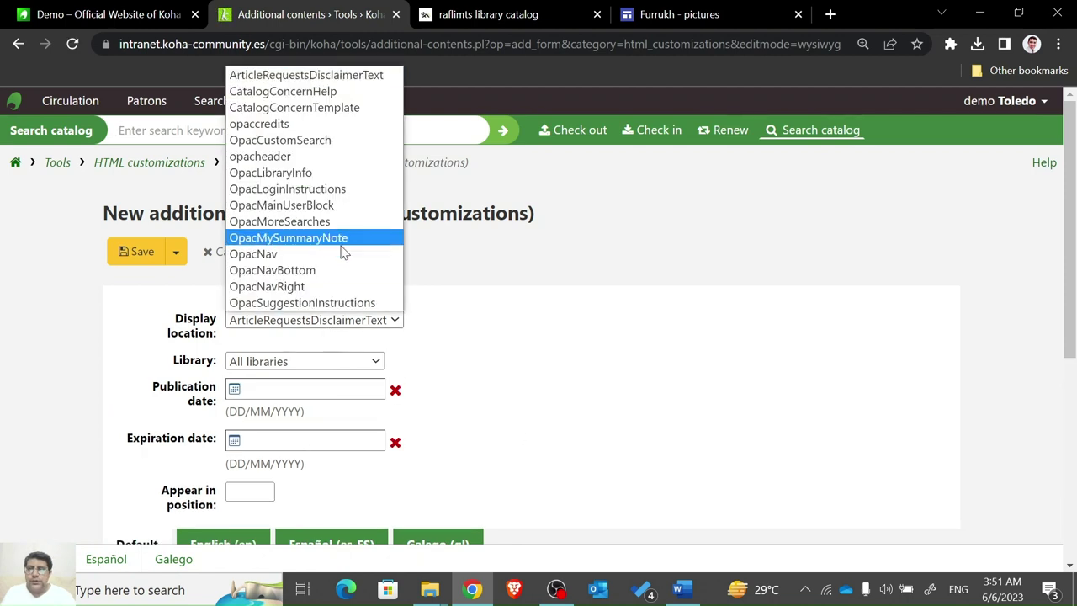
pyautogui.click(323, 206)
pyautogui.scroll(-2, 895, 496)
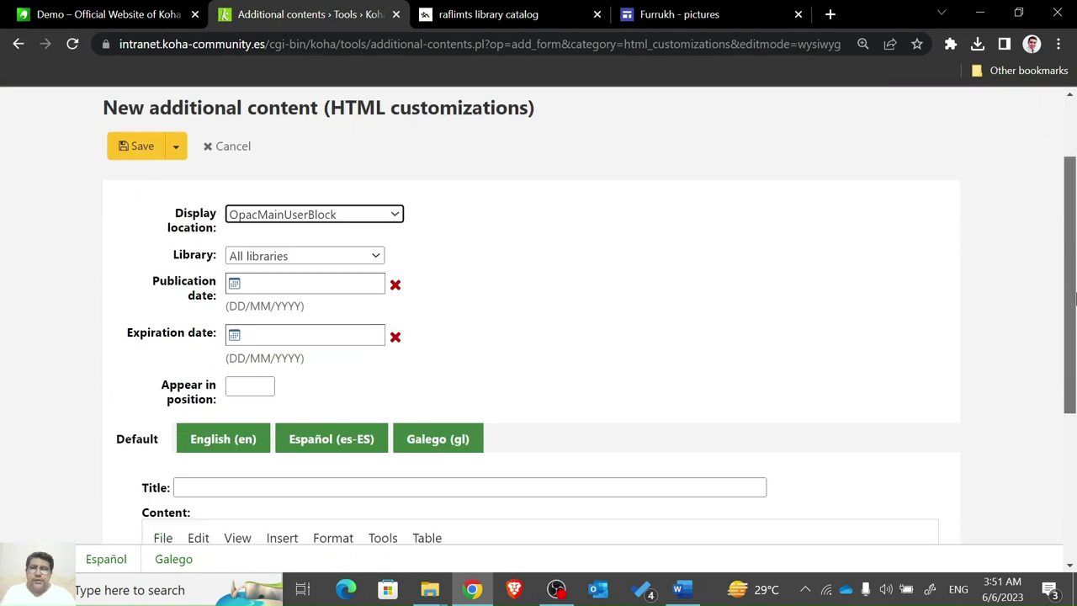
pyautogui.click(280, 459)
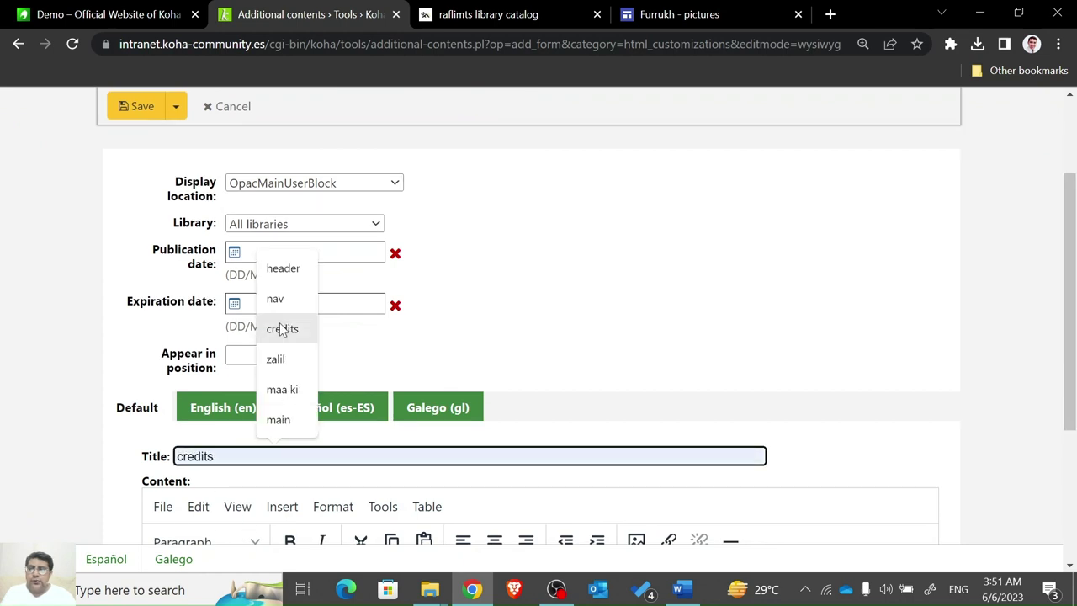
pyautogui.write('ma')
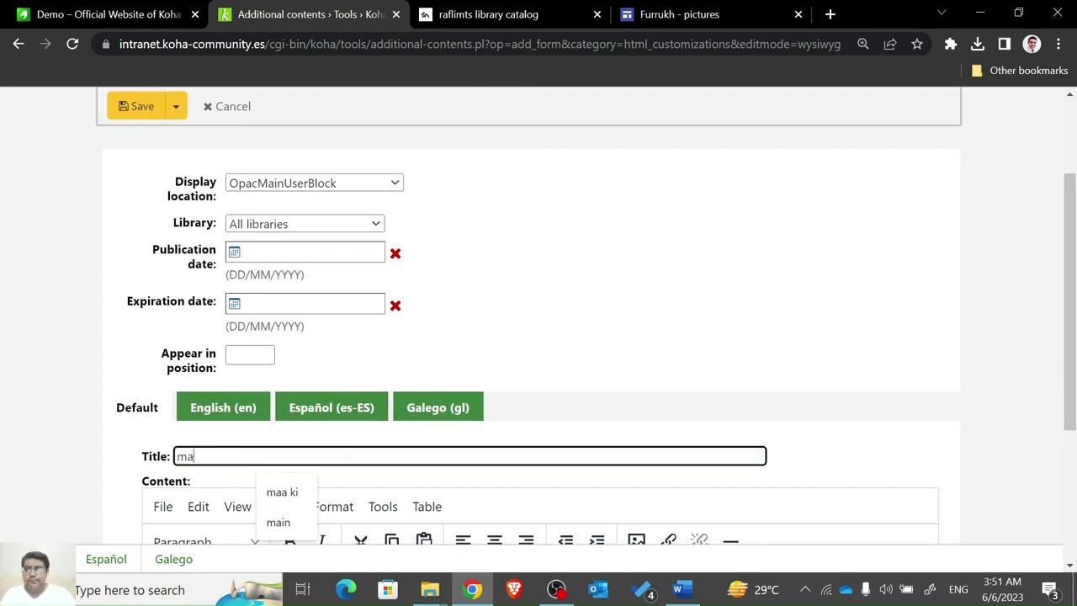
pyautogui.write('in')
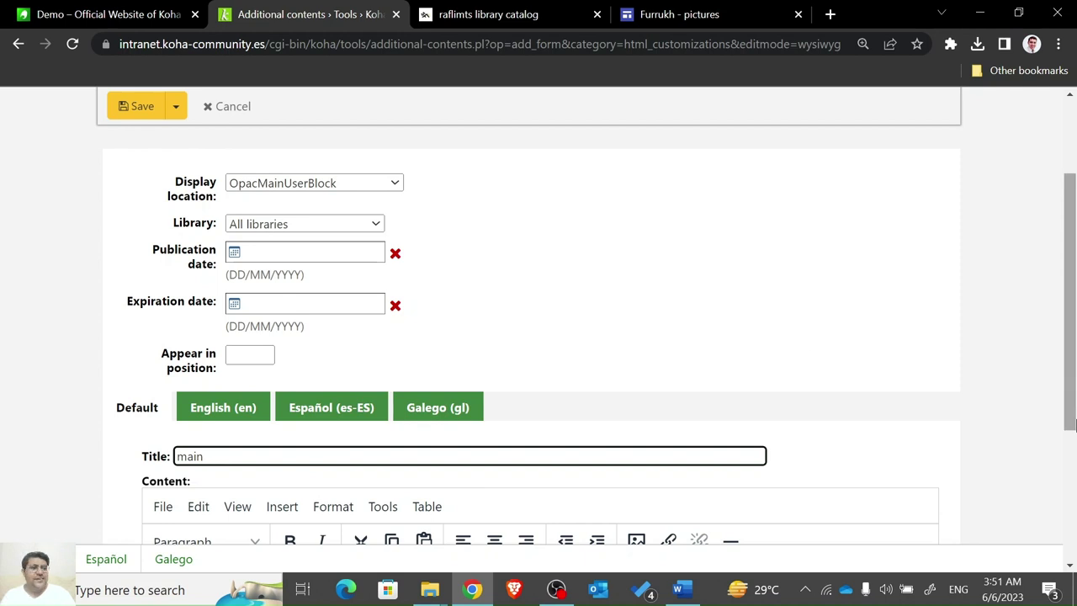
# Open the content's source code editor, then switch to Word and copy the HTML under the "OpacMainUserBlock" heading.
pyautogui.scroll(-2, 1073, 399)
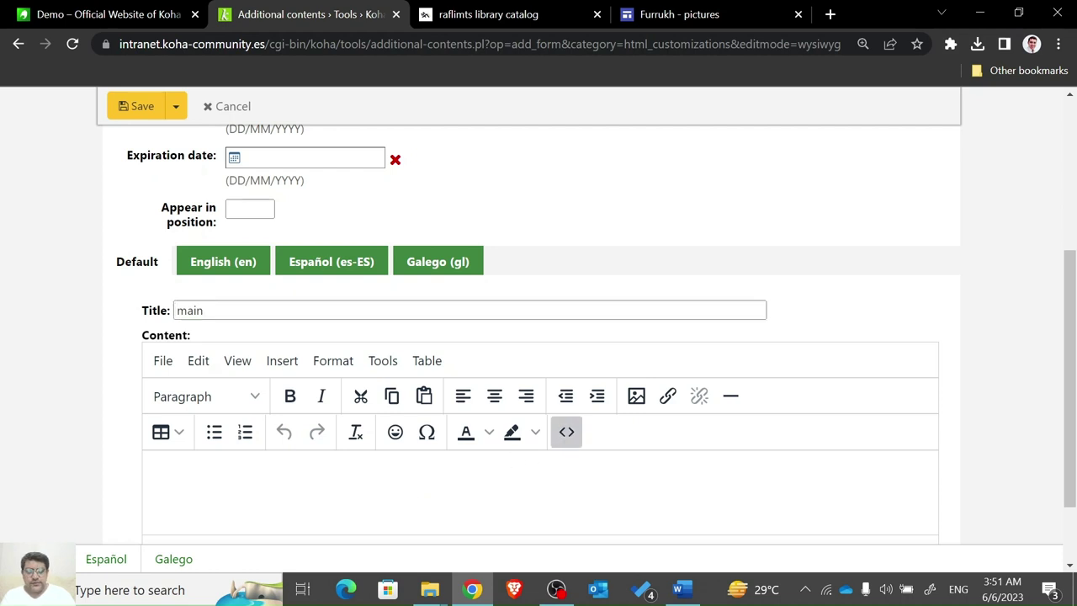
pyautogui.click(566, 431)
pyautogui.hotkey('alt', 'Tab')
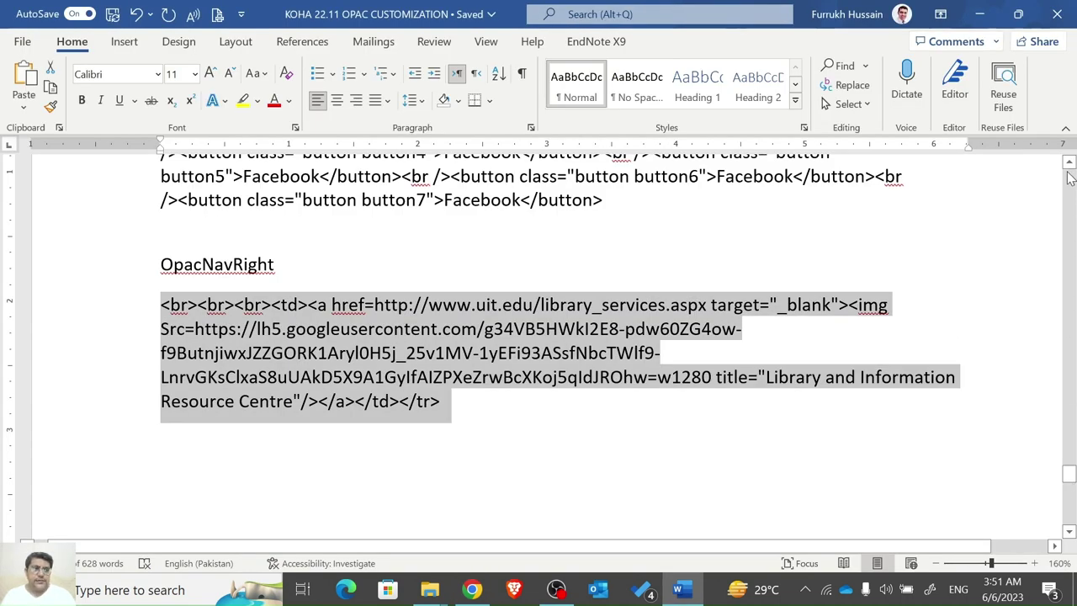
pyautogui.scroll(5, 1070, 172)
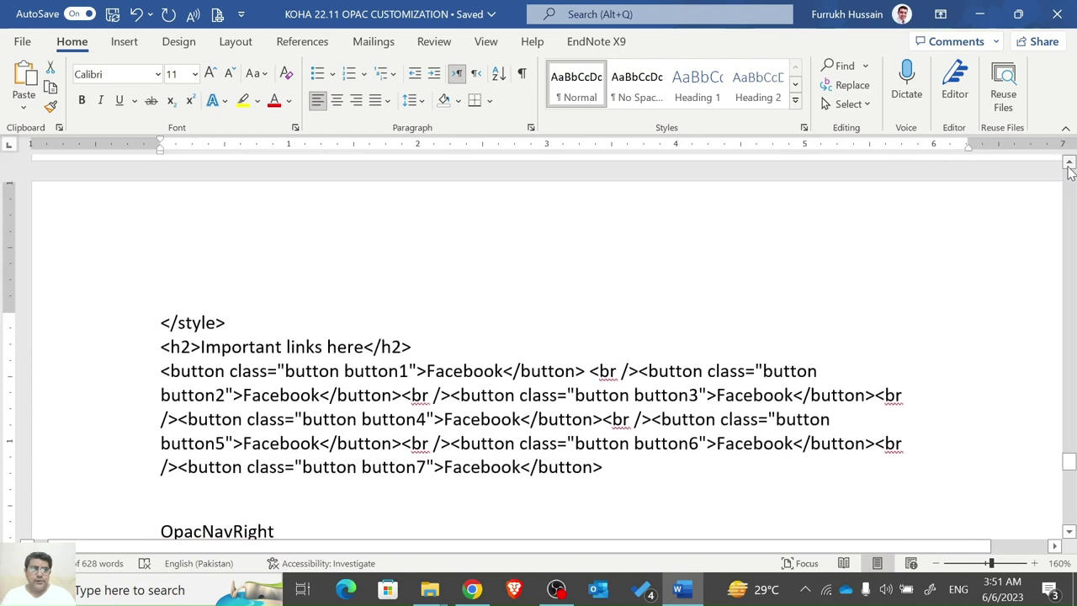
pyautogui.scroll(10, 1070, 181)
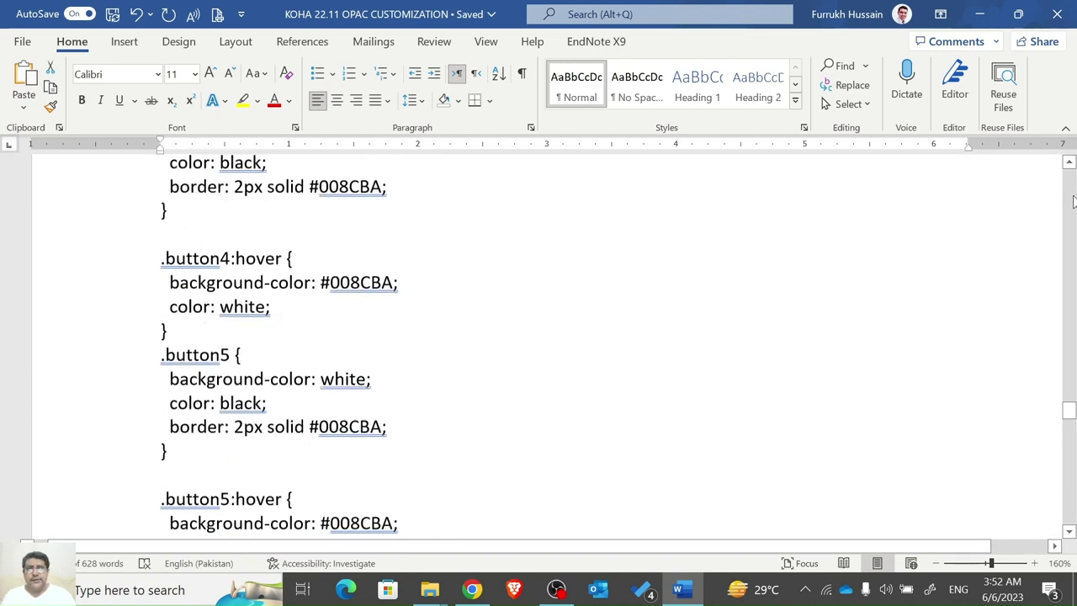
pyautogui.scroll(10, 1073, 201)
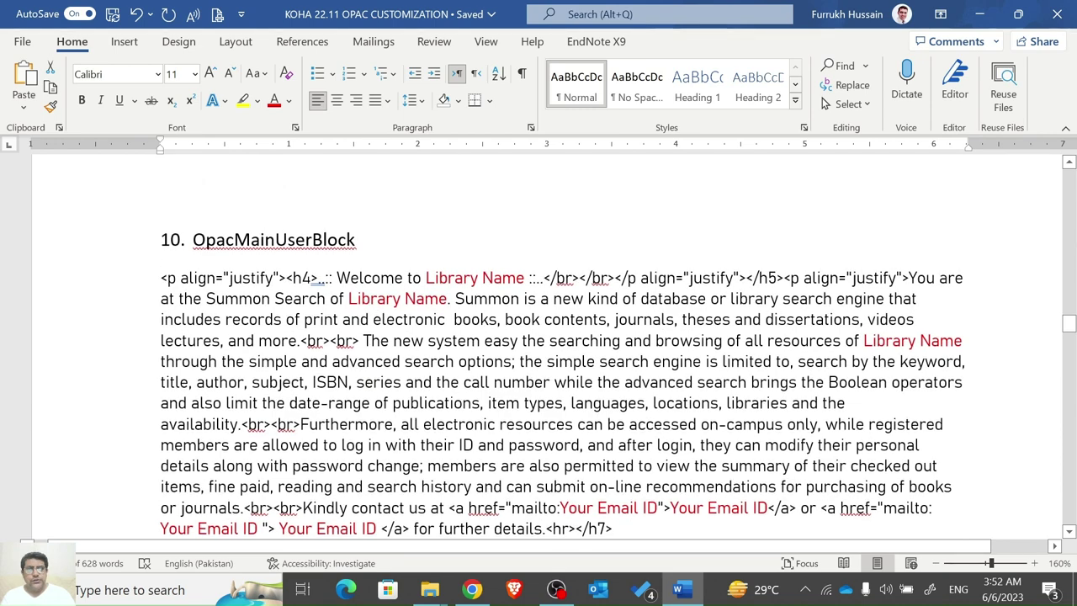
pyautogui.moveTo(1071, 326); pyautogui.dragTo(1070, 333)
pyautogui.moveTo(612, 356); pyautogui.dragTo(156, 471)
pyautogui.hotkey('ctrl', 'c')
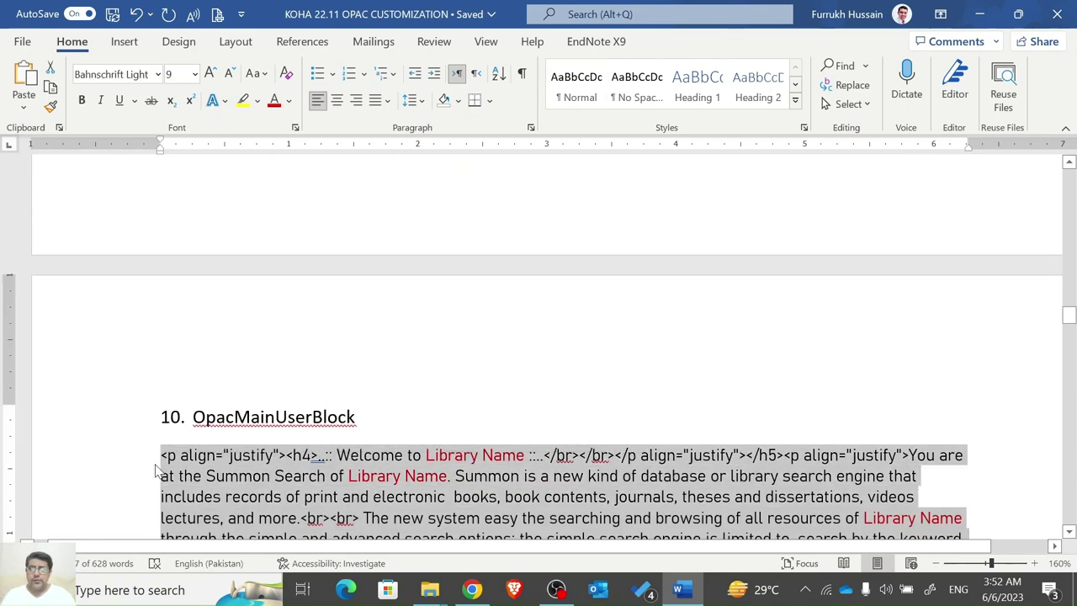
# Return to Koha in Chrome, paste the copied HTML as the content's source code and apply it.
pyautogui.hotkey('alt', 'Tab')
pyautogui.hotkey('ctrl', 'v')
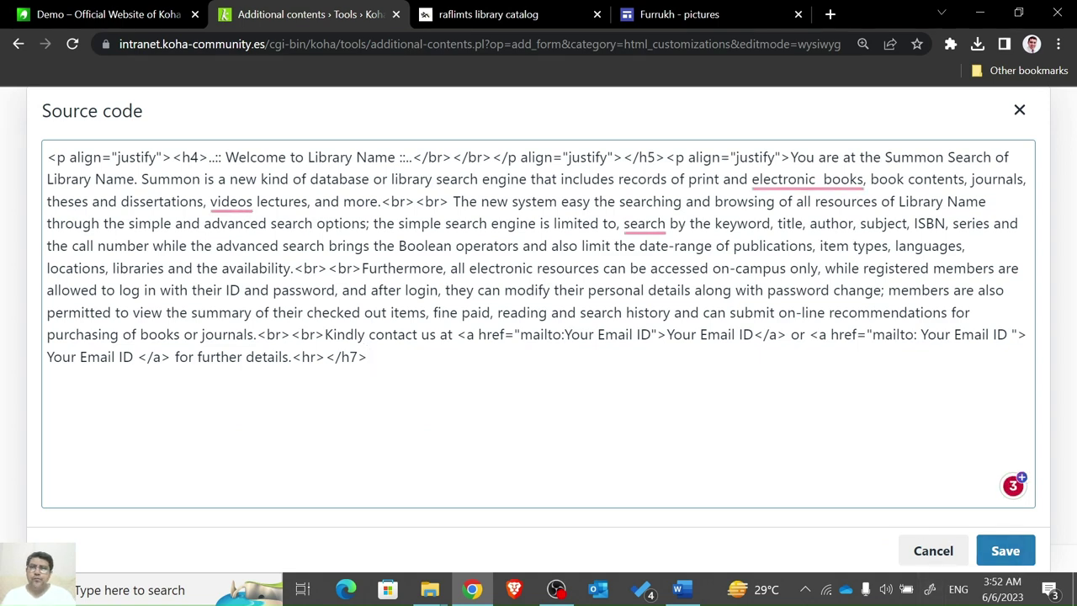
pyautogui.click(1024, 545)
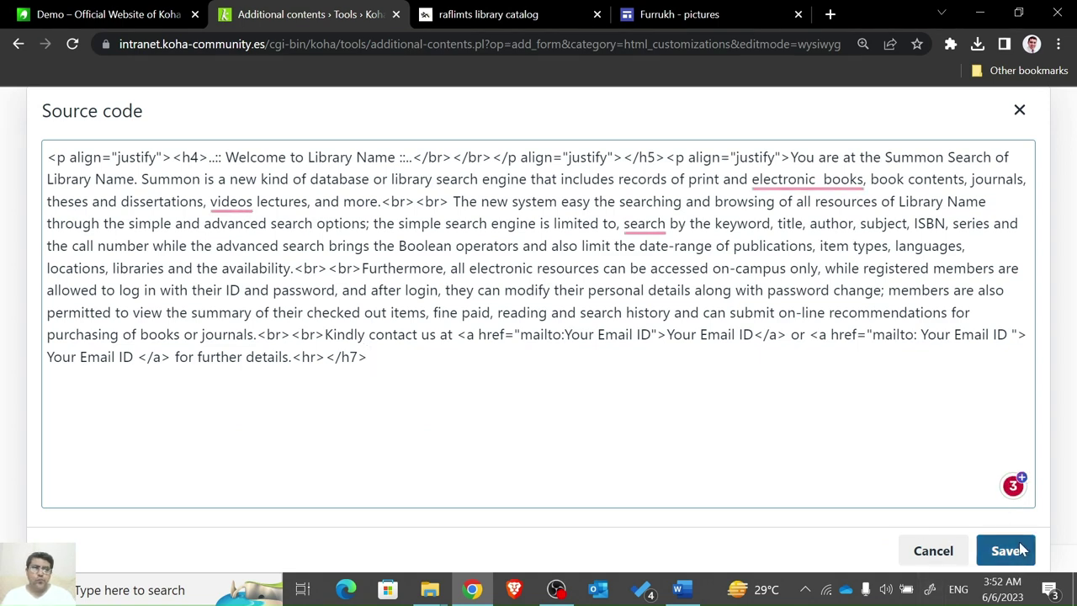
# Accept the grammar suggestions in the content: "video", "searching", a comma after "series", "call" without "the", and a comma after "libraries".
pyautogui.moveTo(1071, 290); pyautogui.dragTo(1073, 353)
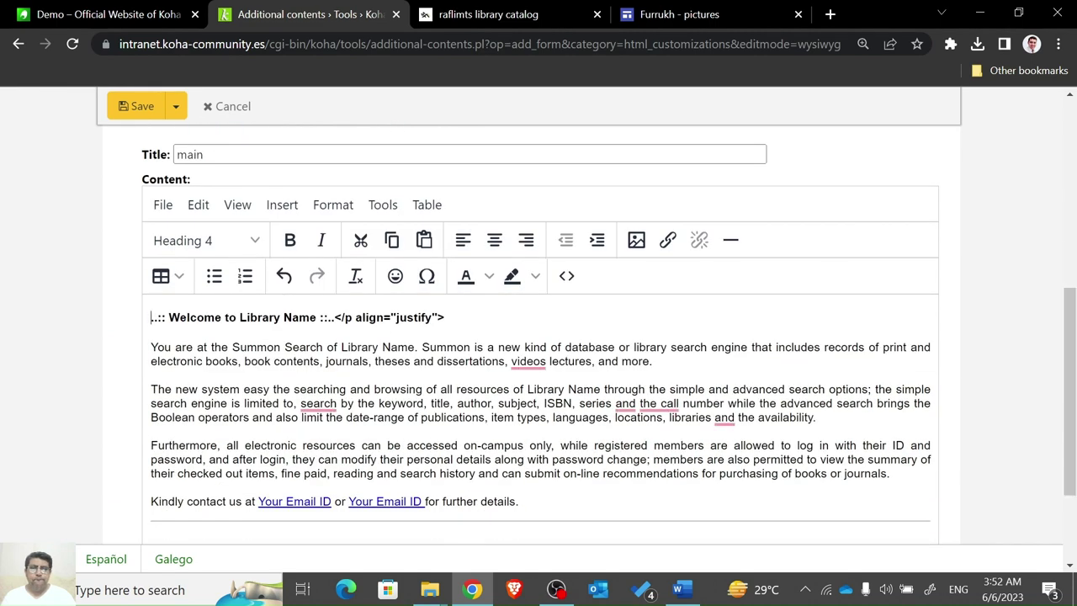
pyautogui.moveTo(528, 363)
pyautogui.click(539, 392)
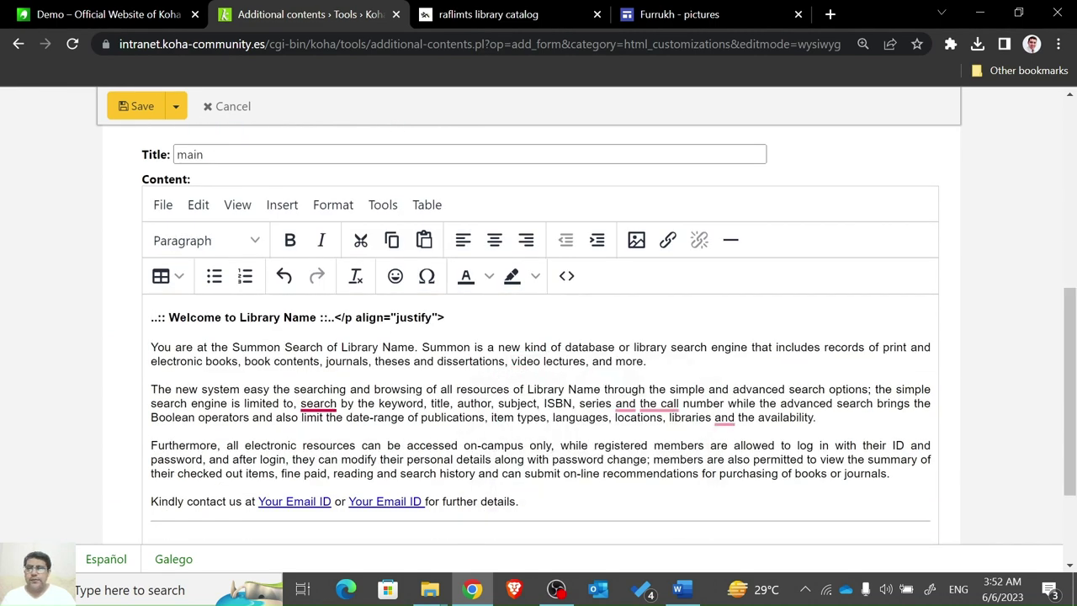
pyautogui.moveTo(317, 403)
pyautogui.click(341, 454)
pyautogui.moveTo(632, 403)
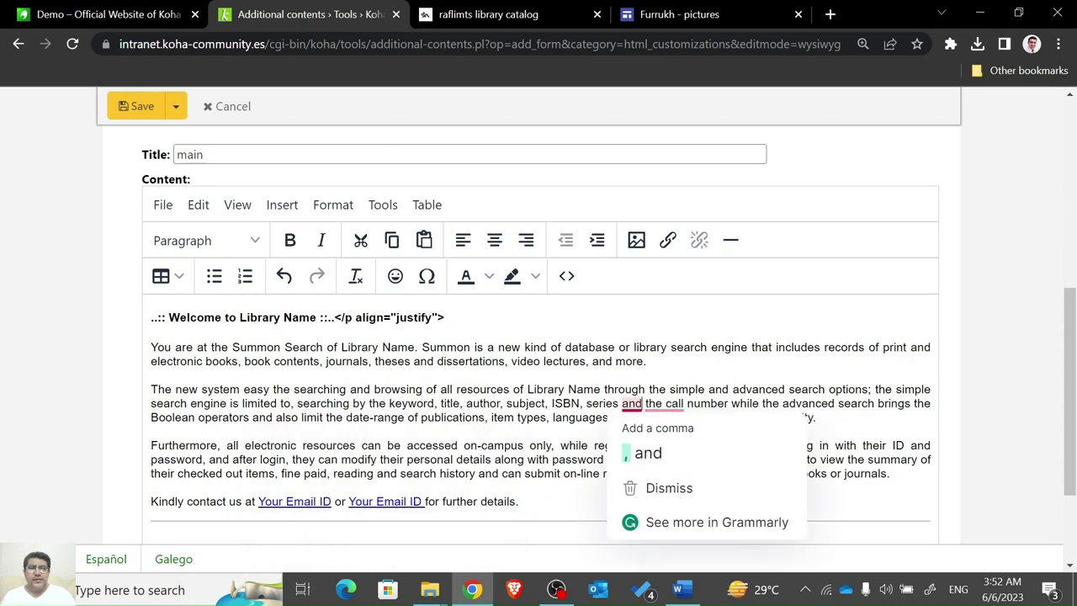
pyautogui.click(638, 451)
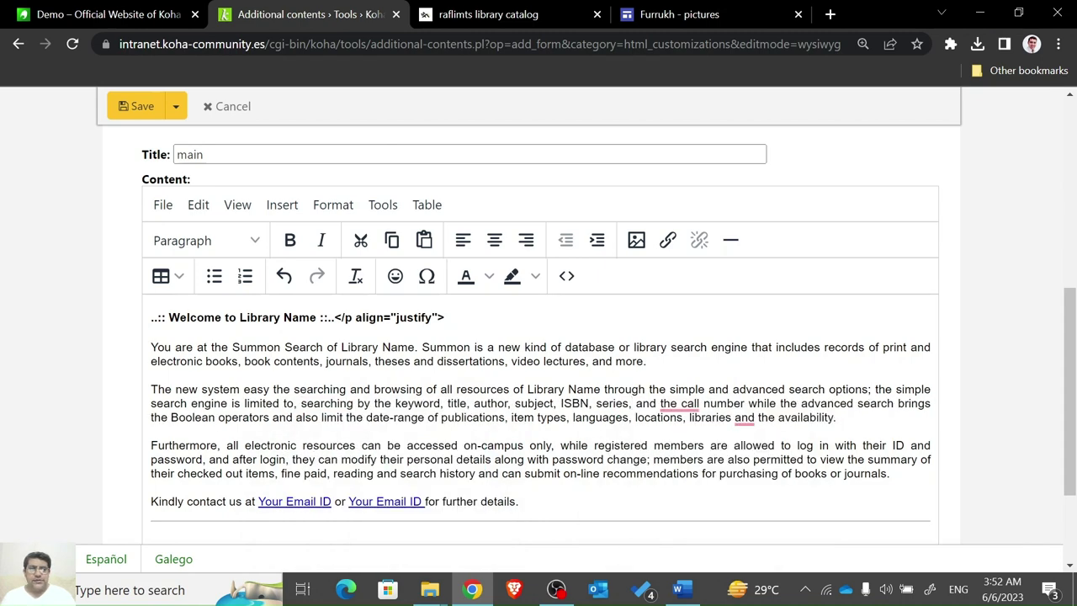
pyautogui.moveTo(679, 404)
pyautogui.click(681, 456)
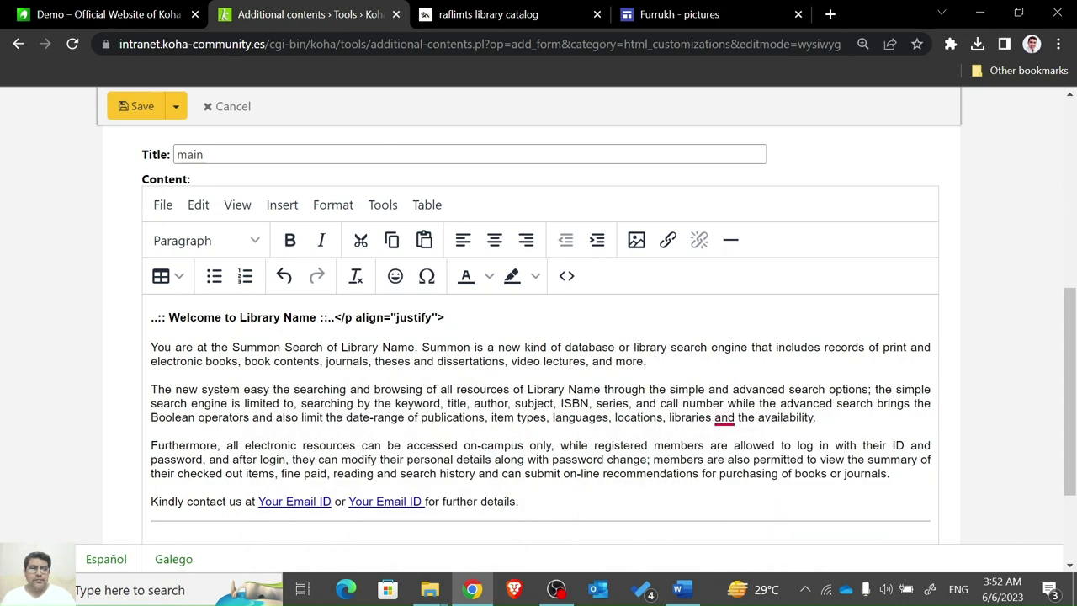
pyautogui.moveTo(724, 417)
pyautogui.click(740, 468)
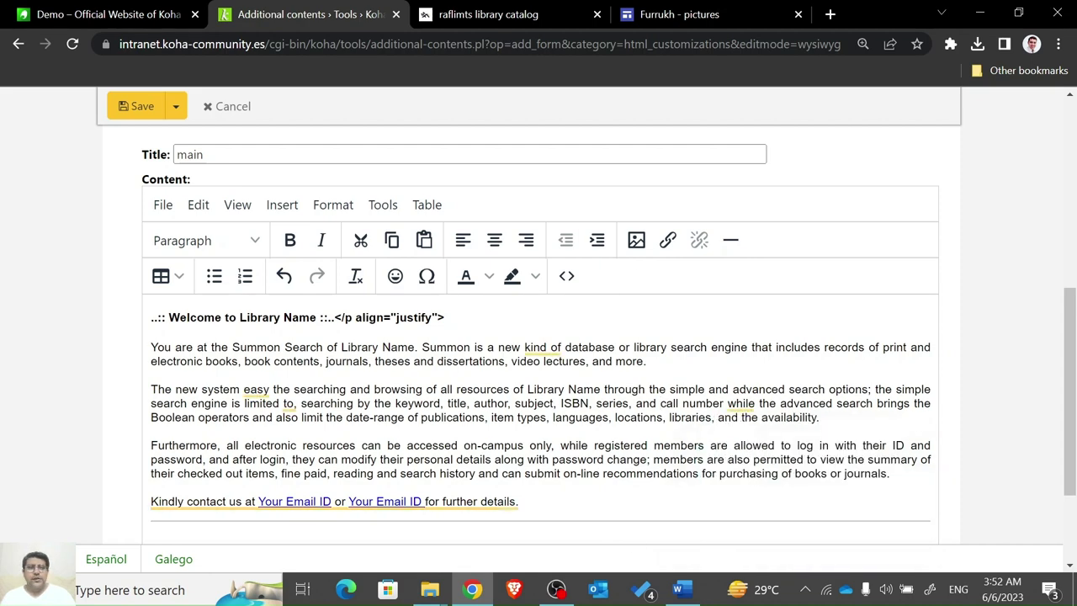
# Save the OpacMainUserBlock entry and check the library catalog page.
pyautogui.scroll(-3, 1051, 449)
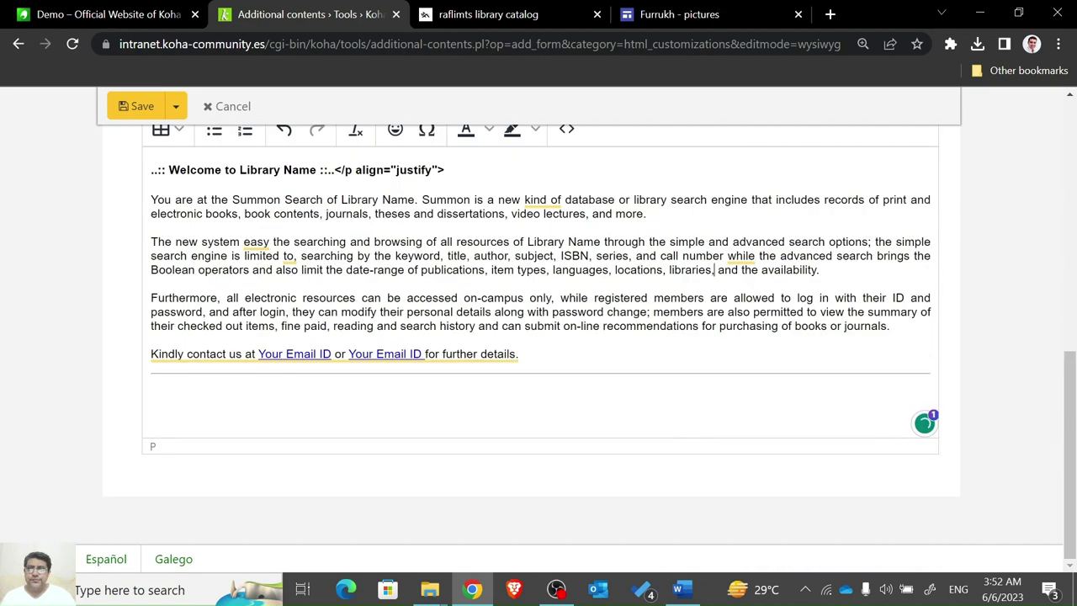
pyautogui.click(122, 106)
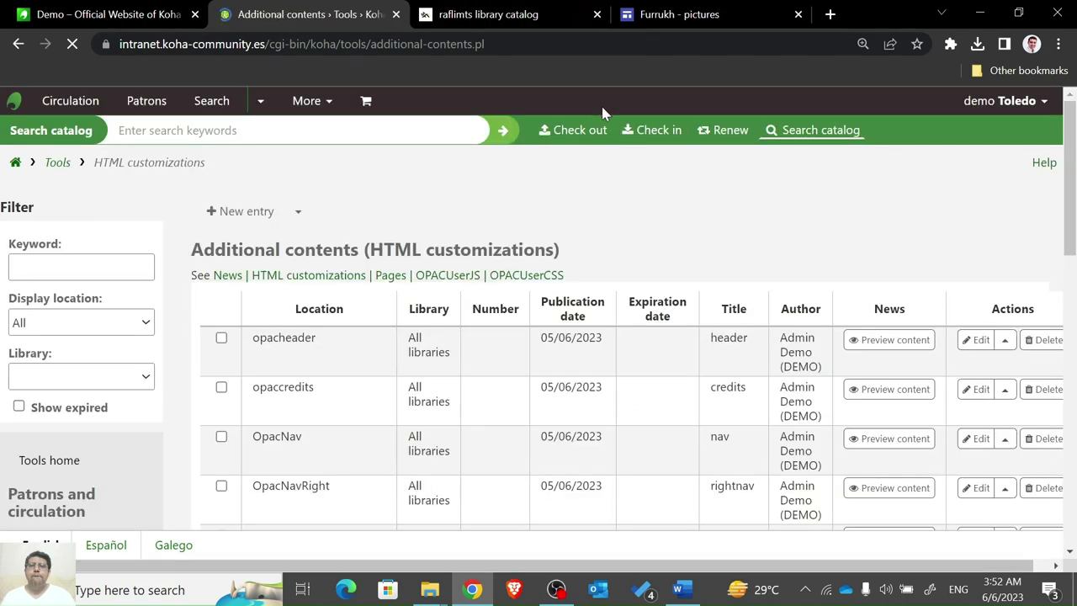
pyautogui.click(678, 12)
pyautogui.click(492, 8)
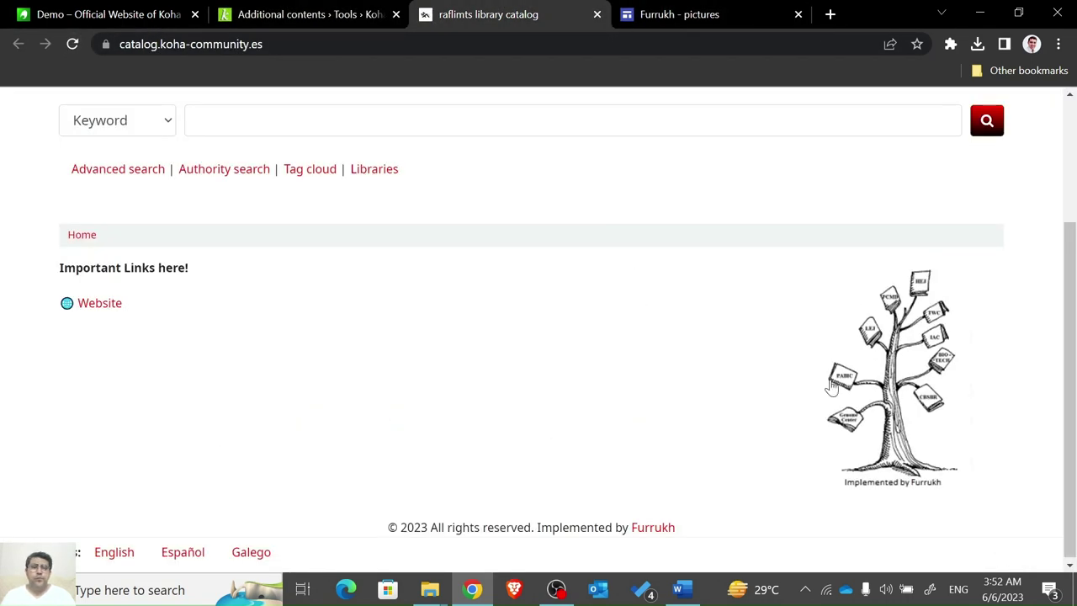
# Examine the settings of the opacheader entry for comparison and go back to the list of HTML customizations.
pyautogui.click(320, 15)
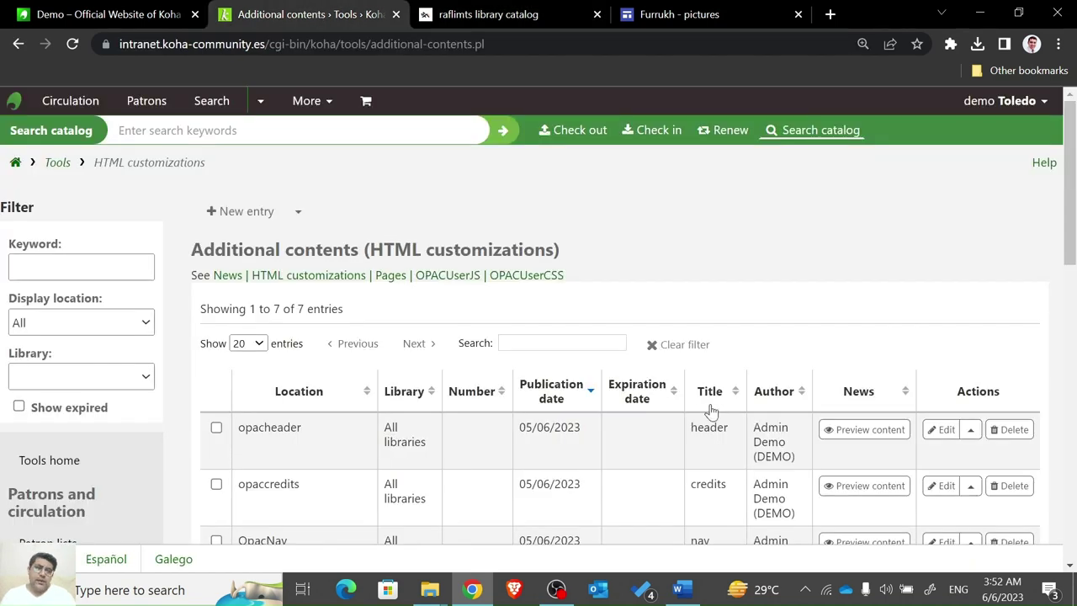
pyautogui.scroll(-1, 1065, 248)
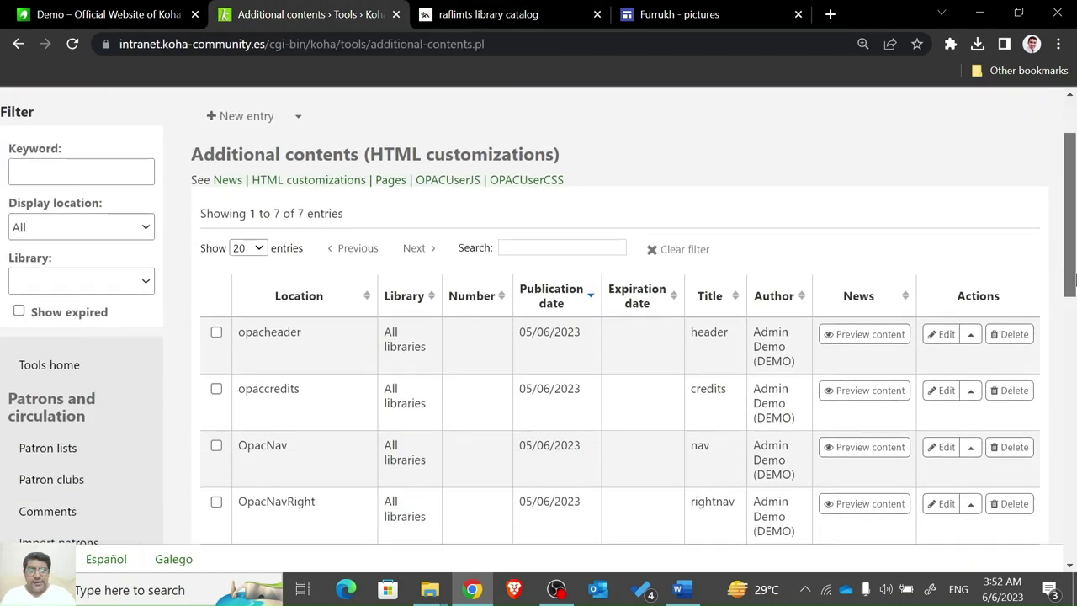
pyautogui.click(943, 332)
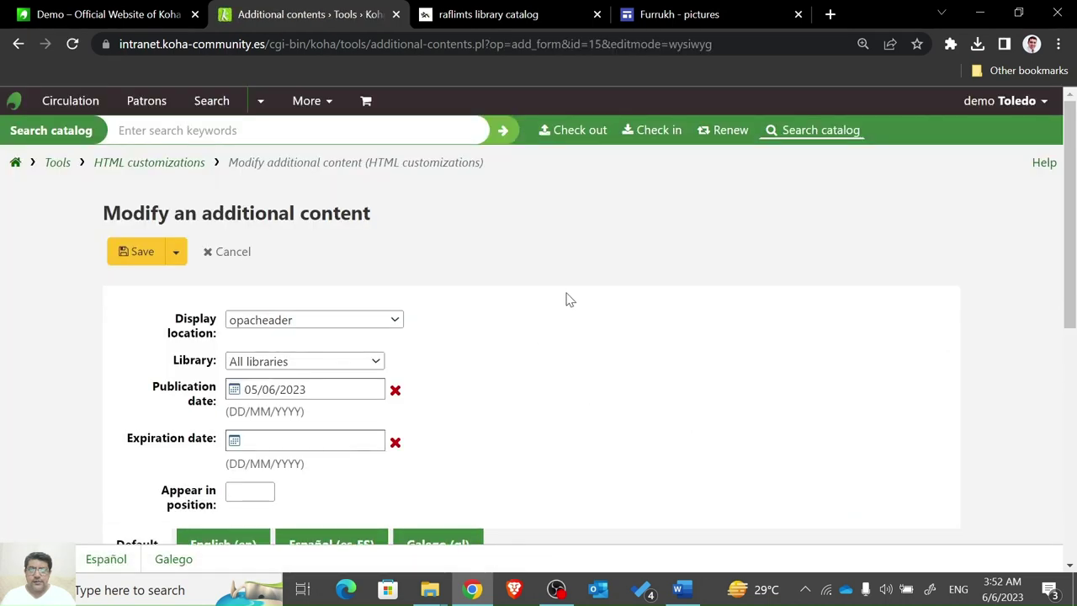
pyautogui.click(19, 44)
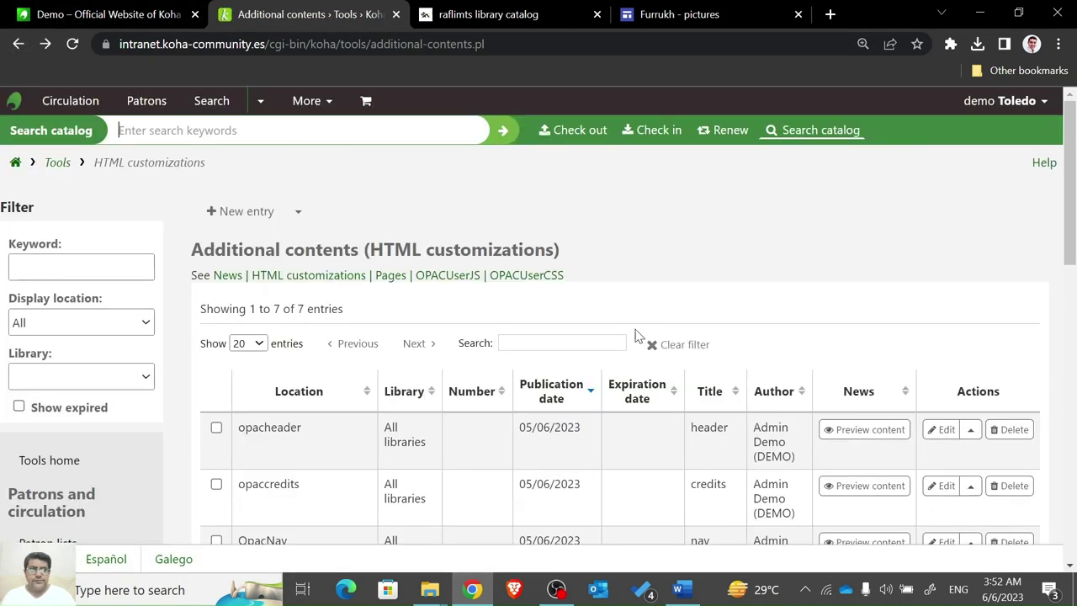
# Set the publication date of the OpacMainUserBlock entry to 05/06/2023 and save it.
pyautogui.moveTo(1070, 205); pyautogui.dragTo(1073, 301)
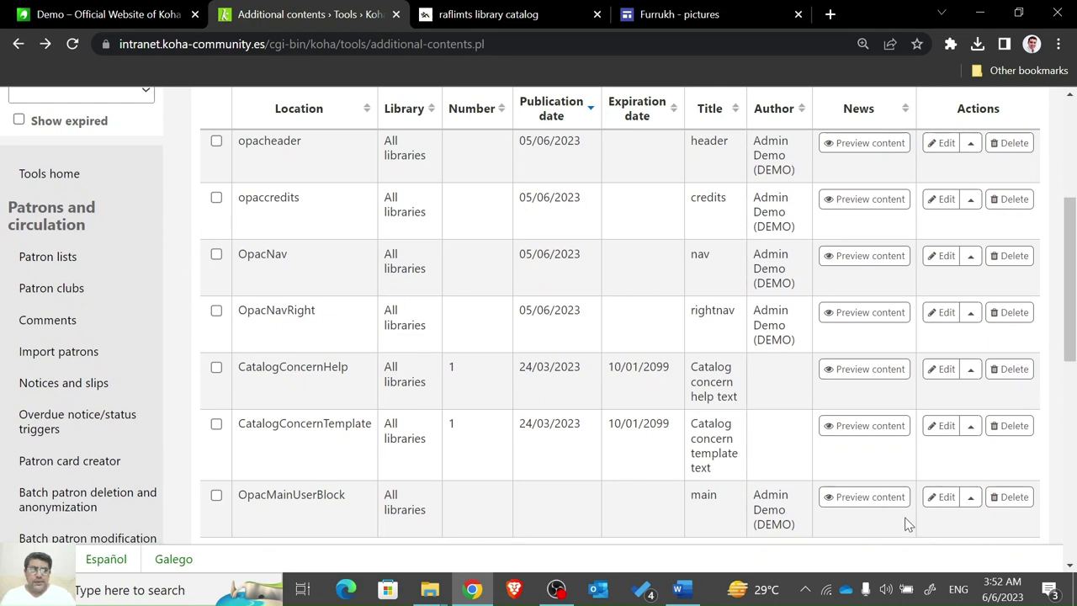
pyautogui.click(942, 498)
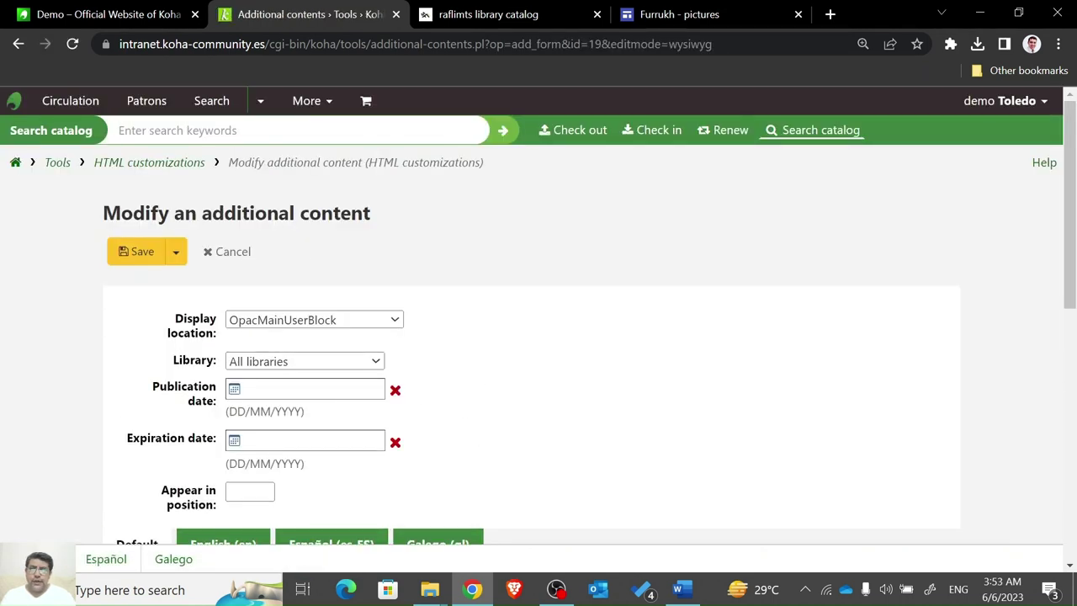
pyautogui.click(277, 390)
pyautogui.click(247, 509)
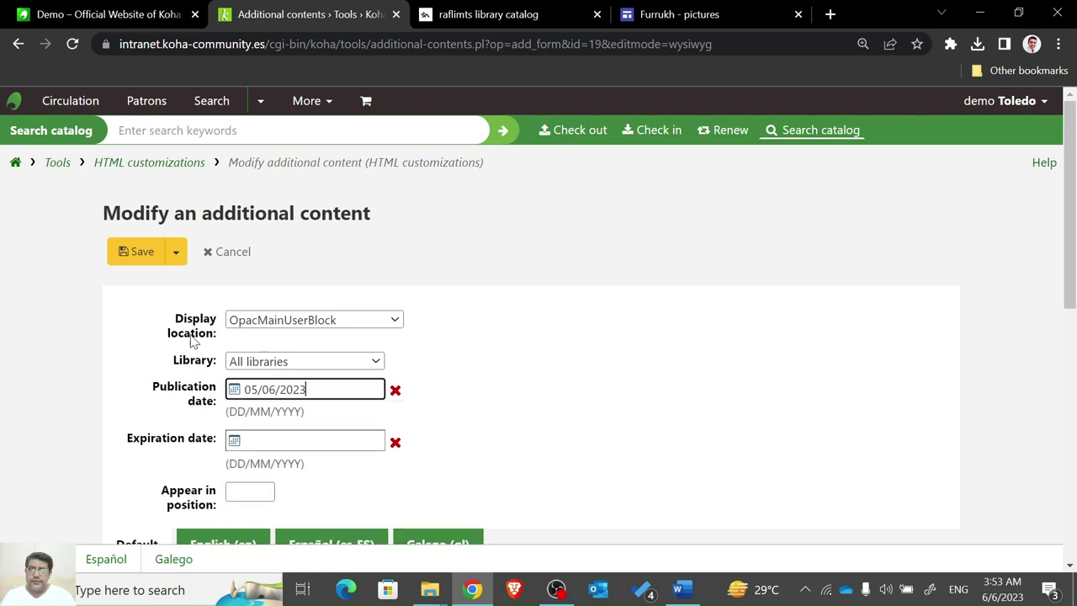
pyautogui.click(129, 257)
# Reload the library catalog and look over the main block's welcome text on the home page.
pyautogui.click(545, 8)
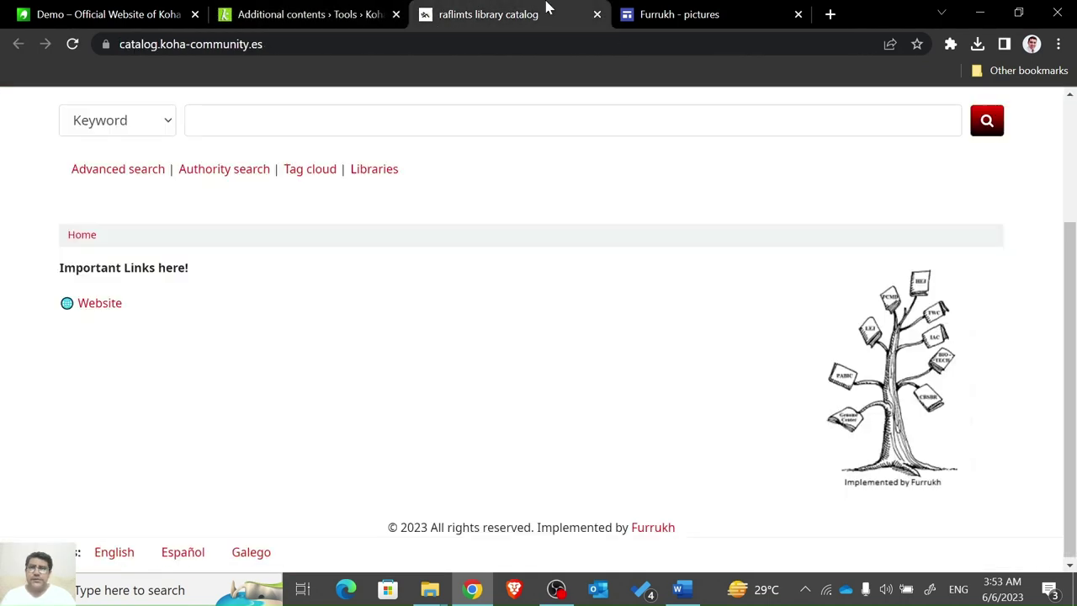
pyautogui.click(73, 43)
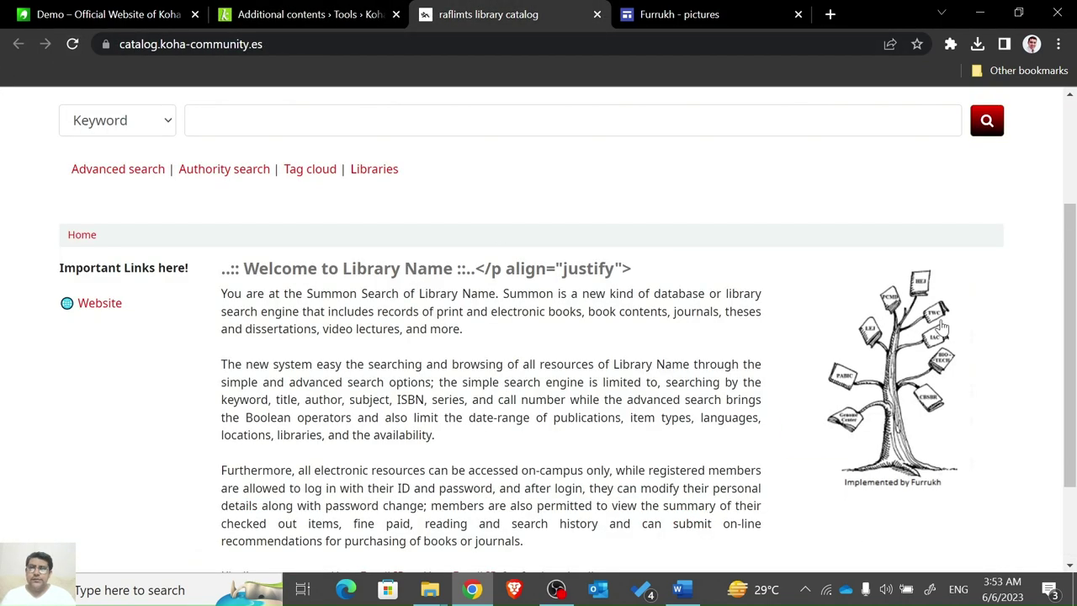
pyautogui.moveTo(1072, 220); pyautogui.dragTo(1074, 160)
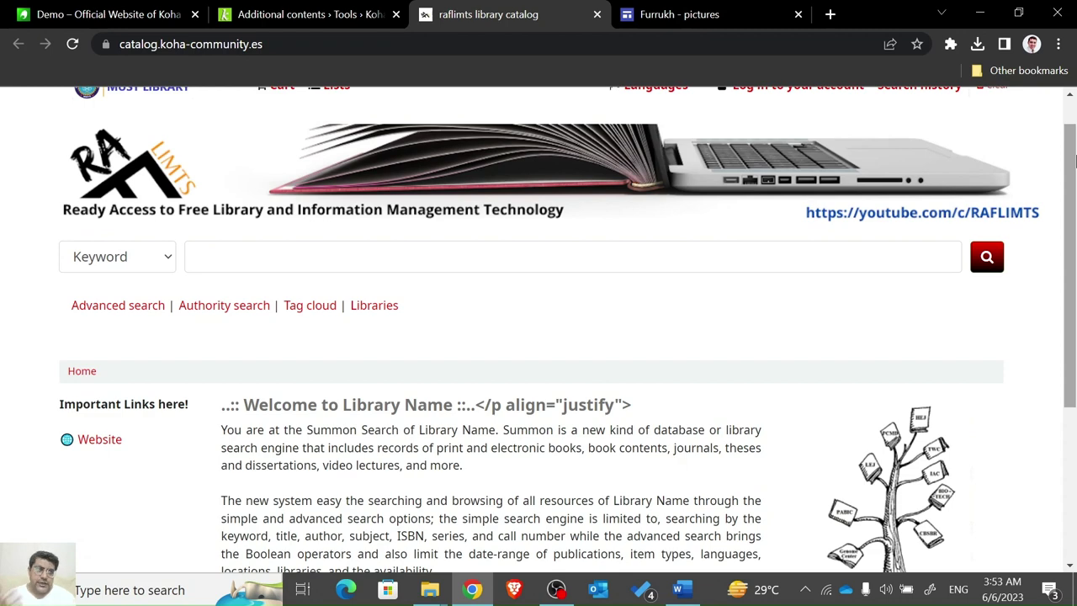